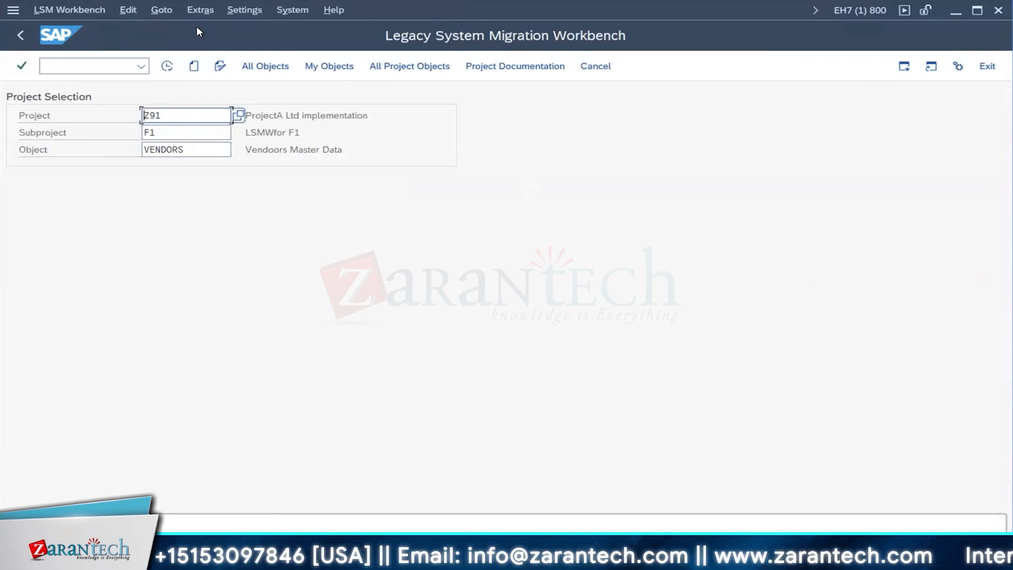
# Open the Maintain Source Fields step of object VENDORS in change mode and bring up the field table for structure Z91FK01.
pyautogui.click(166, 66)
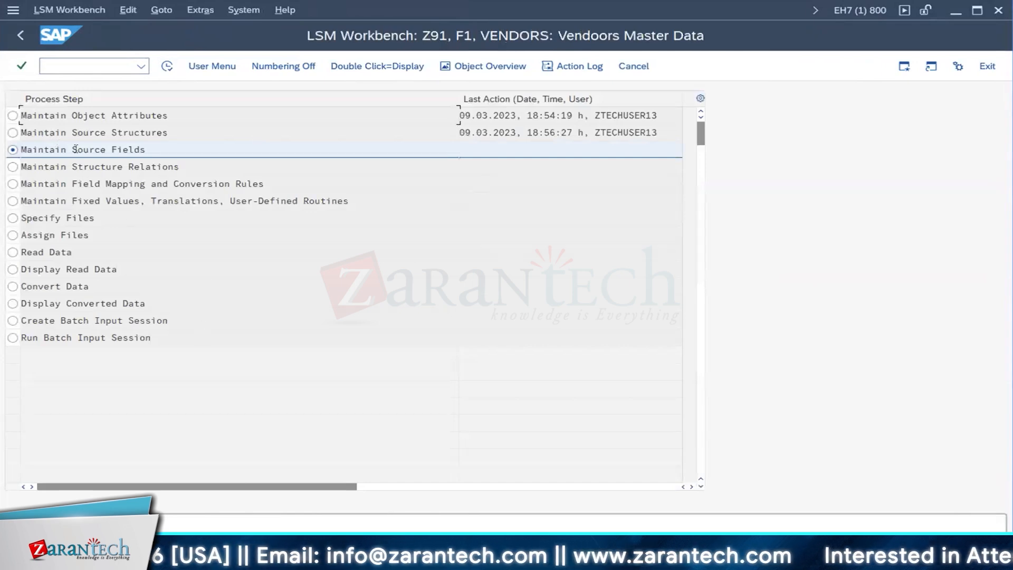
pyautogui.doubleClick(112, 150)
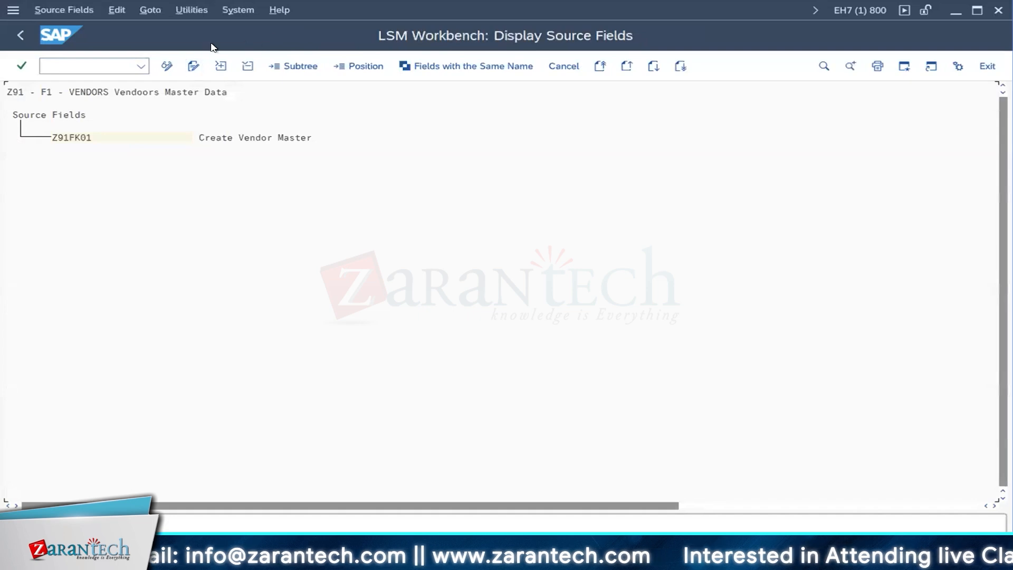
pyautogui.click(167, 66)
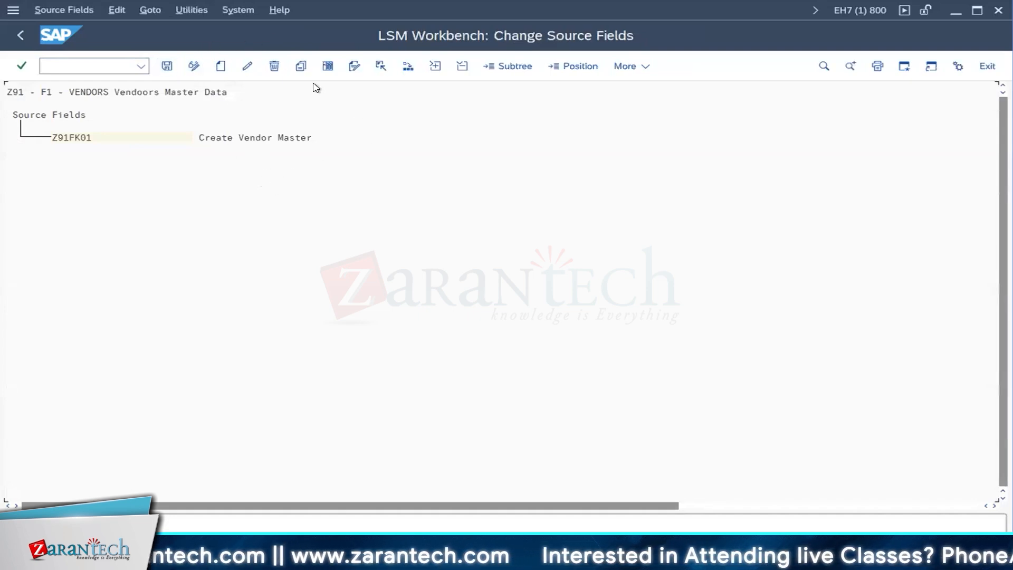
pyautogui.click(328, 66)
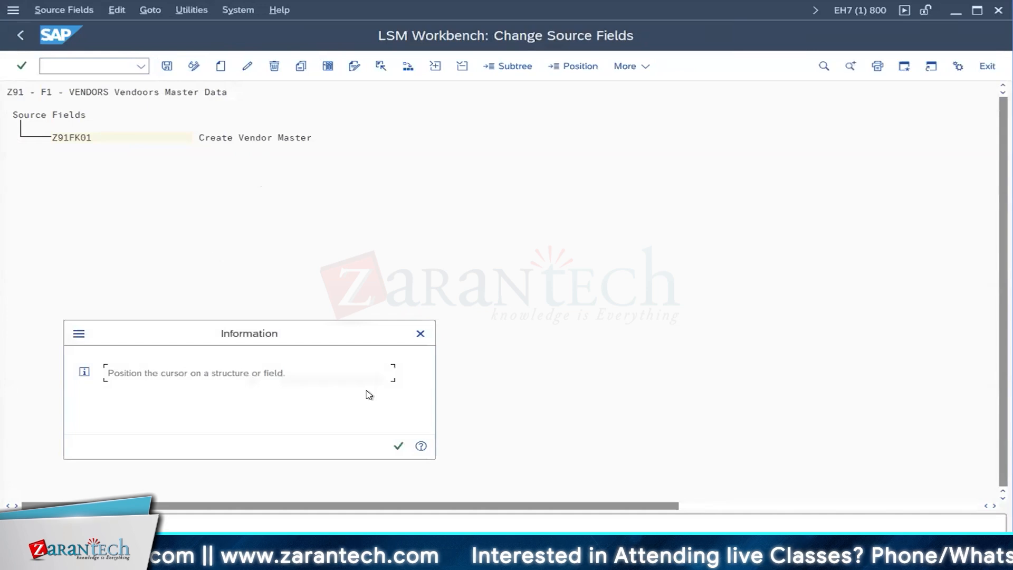
pyautogui.click(399, 446)
pyautogui.click(184, 138)
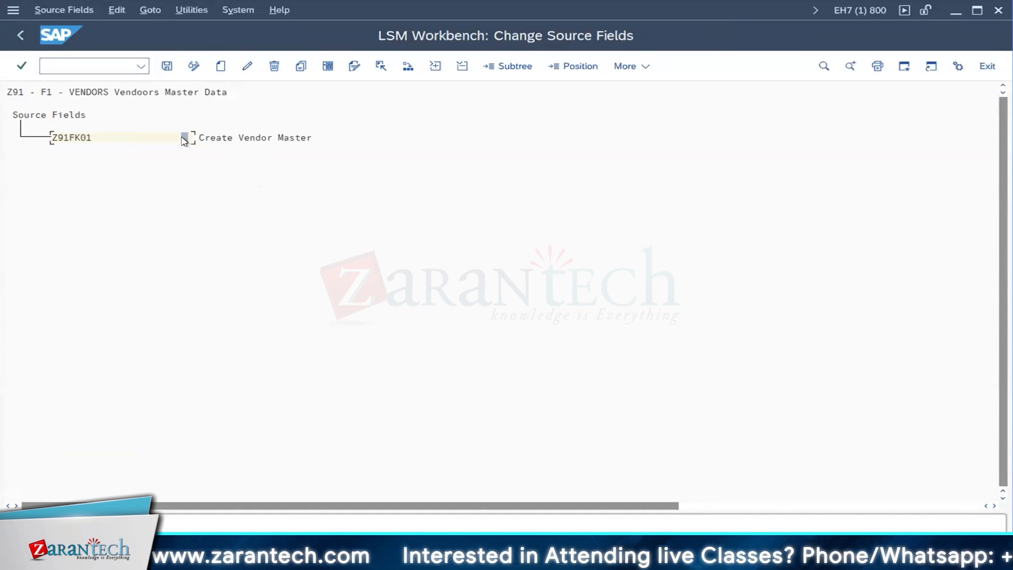
pyautogui.click(328, 66)
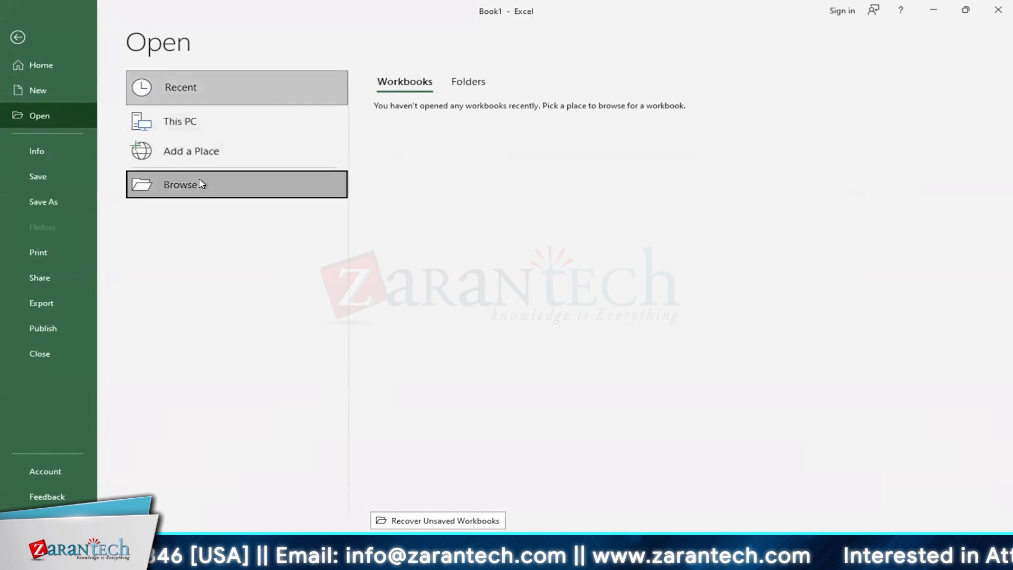
# In Excel, look for an existing workbook in the Documents > SAP > SAP GUI folder and return to the blank sheet.
pyautogui.click(199, 183)
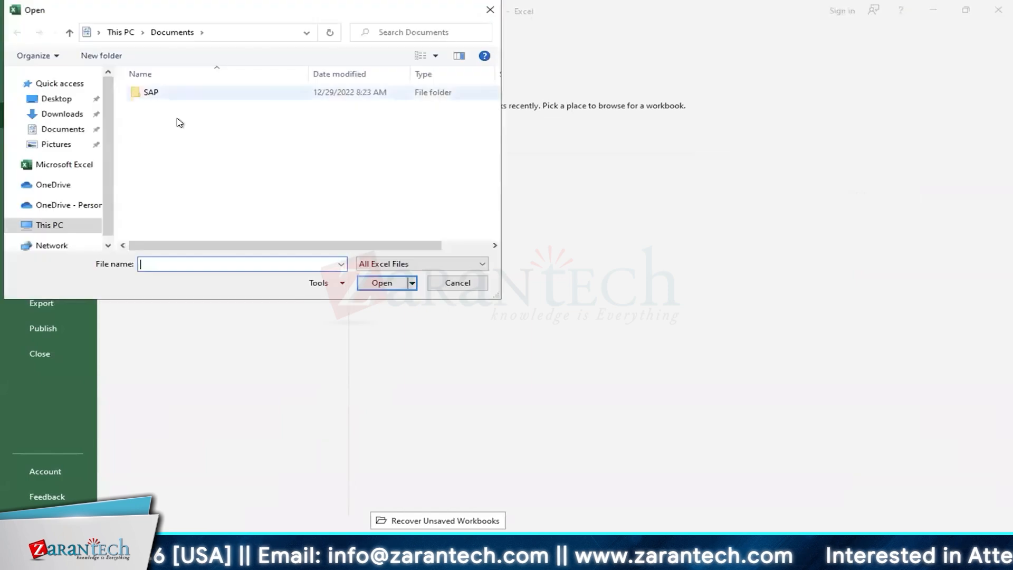
pyautogui.doubleClick(385, 92)
pyautogui.doubleClick(324, 93)
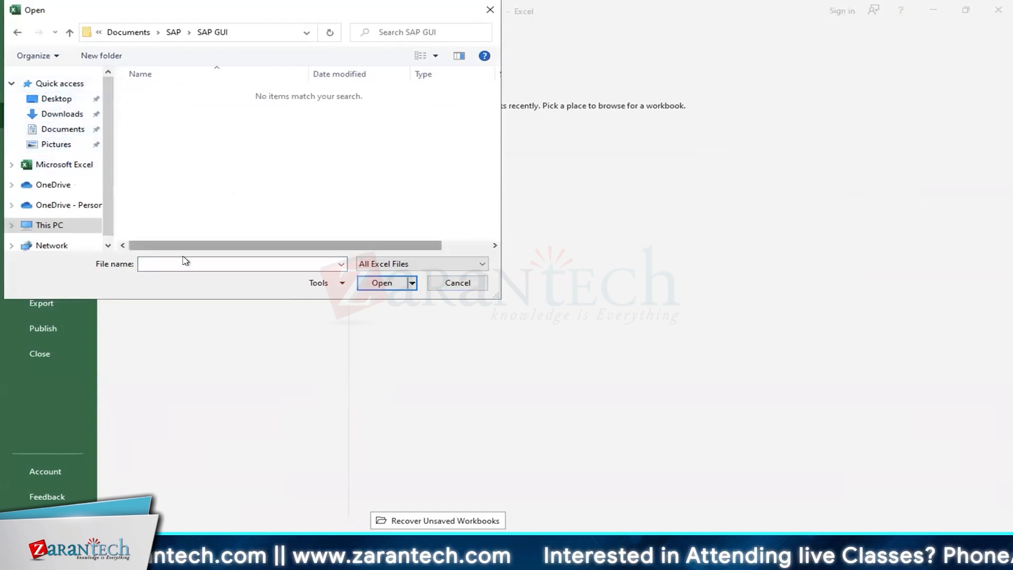
pyautogui.click(442, 283)
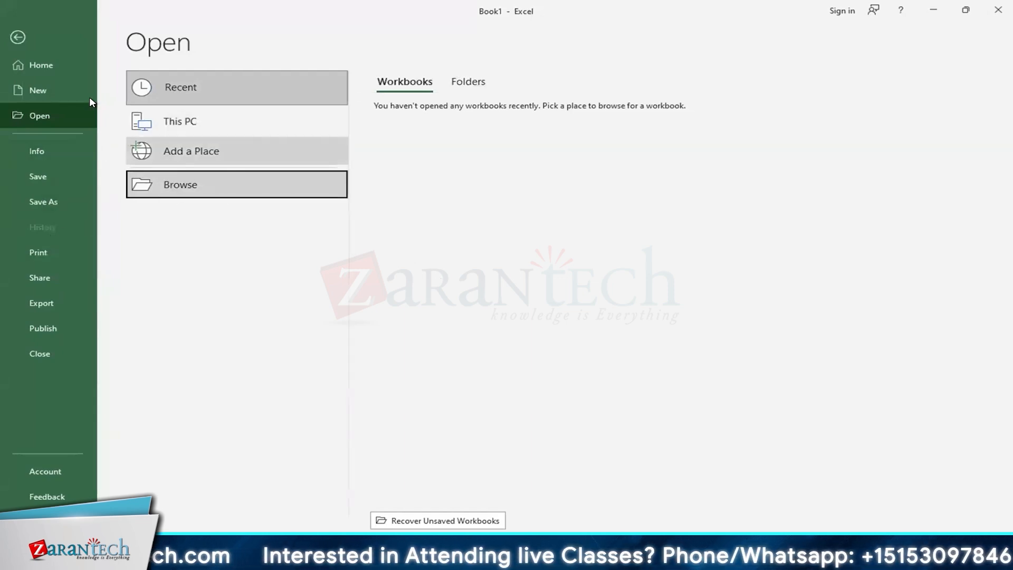
pyautogui.click(17, 37)
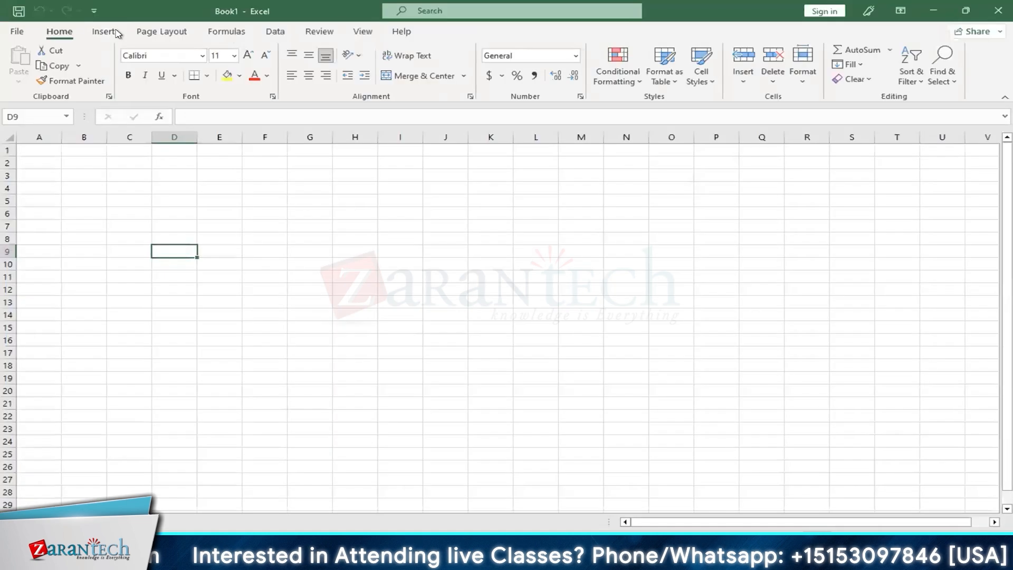
# Check Excel's lists of recent and pinned workbooks for an existing file.
pyautogui.click(17, 31)
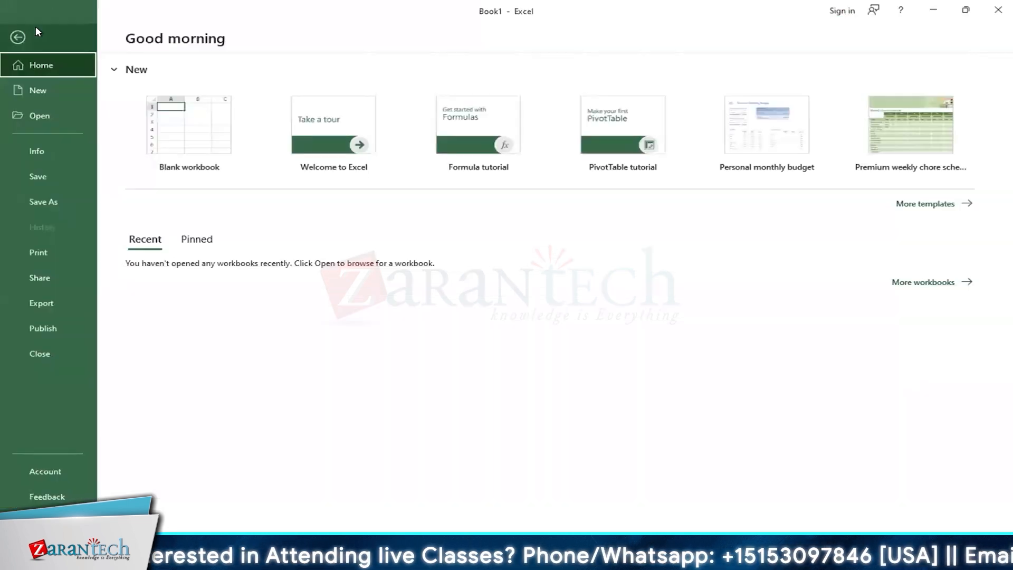
pyautogui.click(17, 36)
pyautogui.click(18, 31)
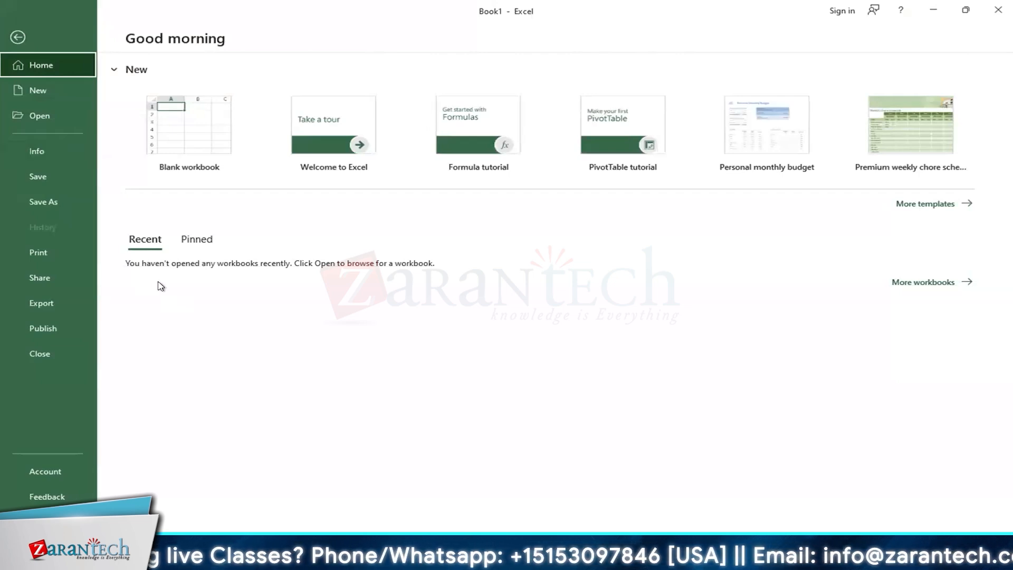
pyautogui.click(193, 240)
pyautogui.click(154, 239)
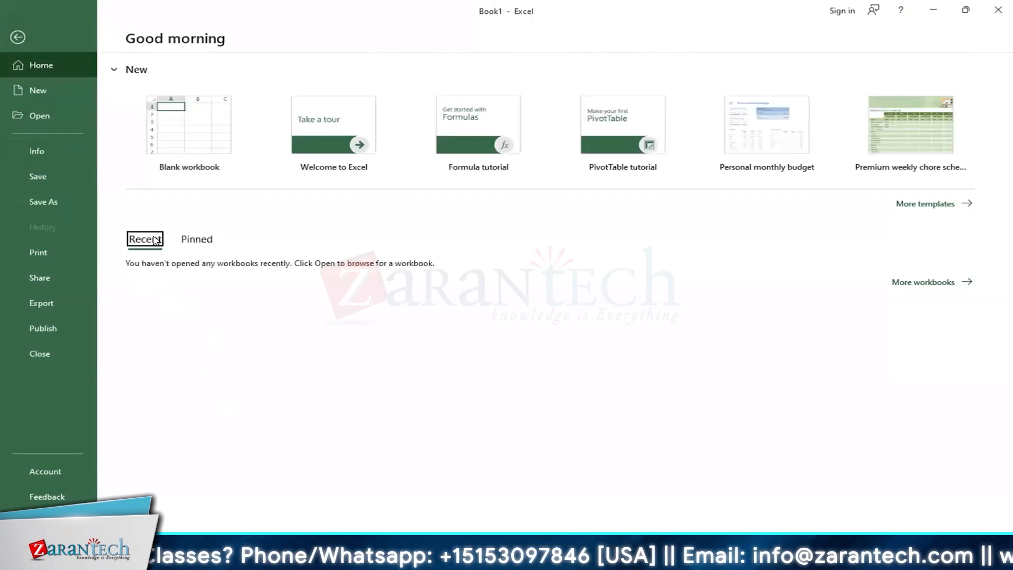
# Switch back to the SAP session and return to the process step list of the VENDORS object.
pyautogui.moveTo(399, 554)
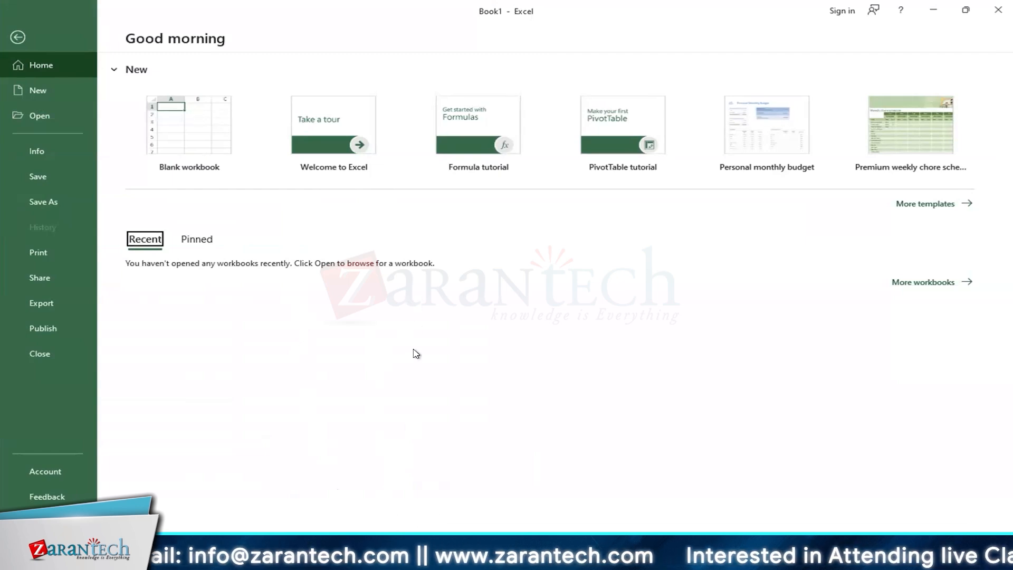
pyautogui.moveTo(396, 479)
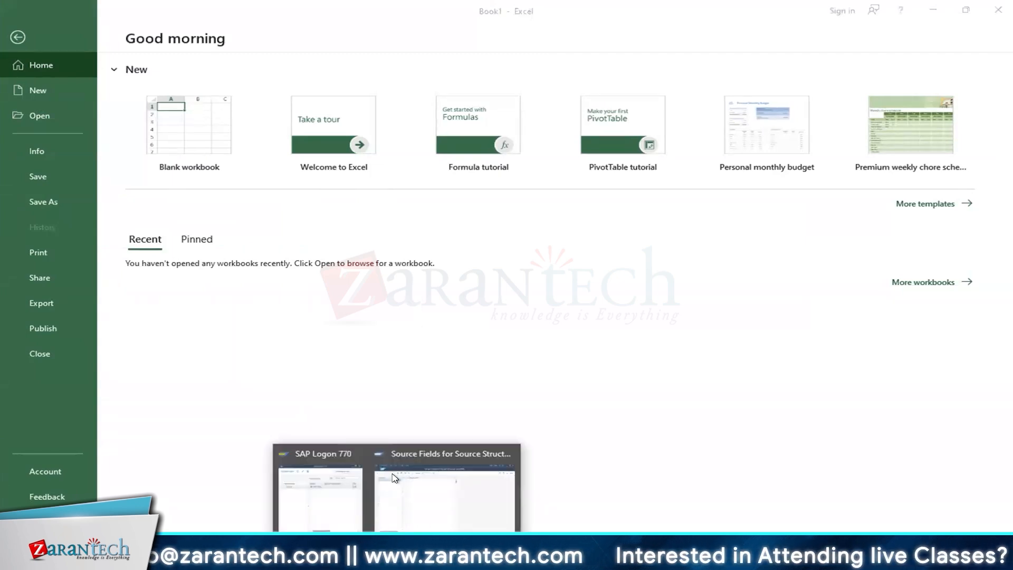
pyautogui.click(336, 493)
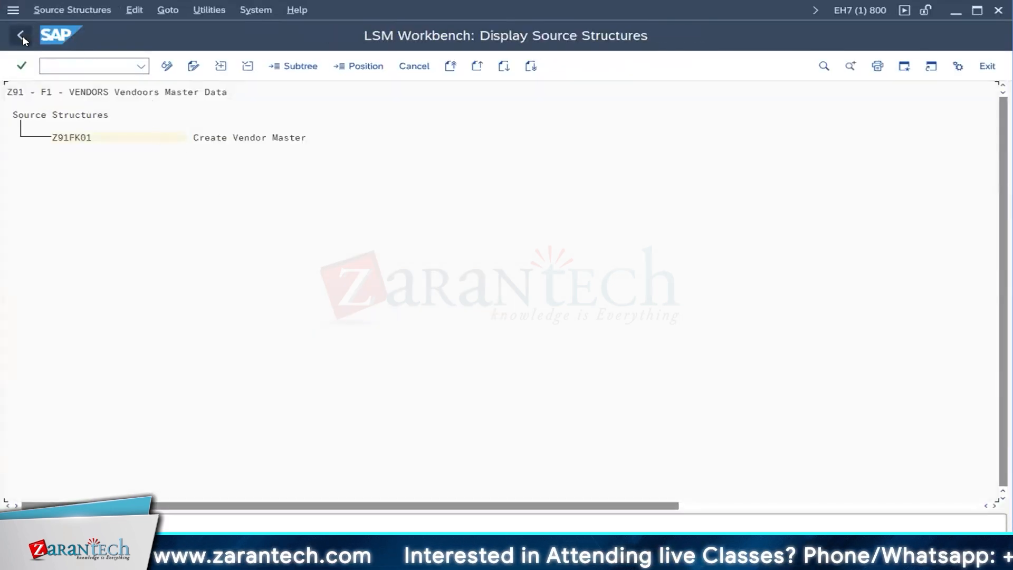
pyautogui.click(21, 35)
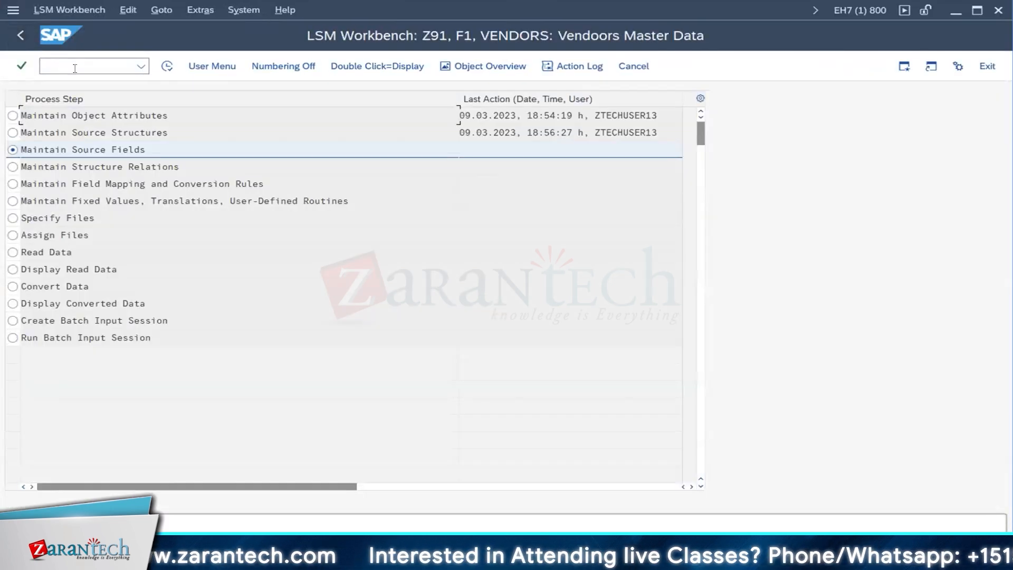
pyautogui.click(15, 131)
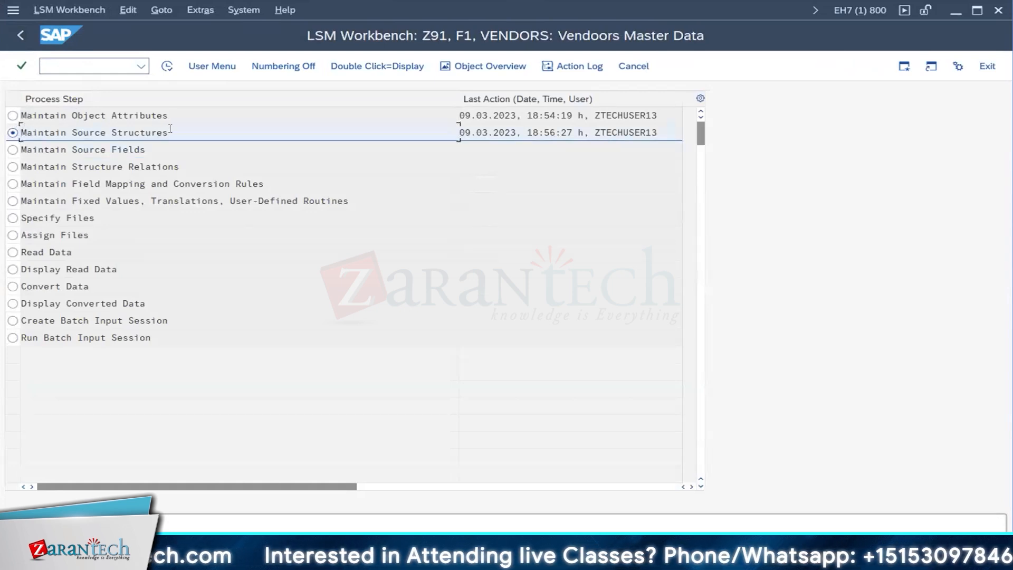
pyautogui.click(14, 116)
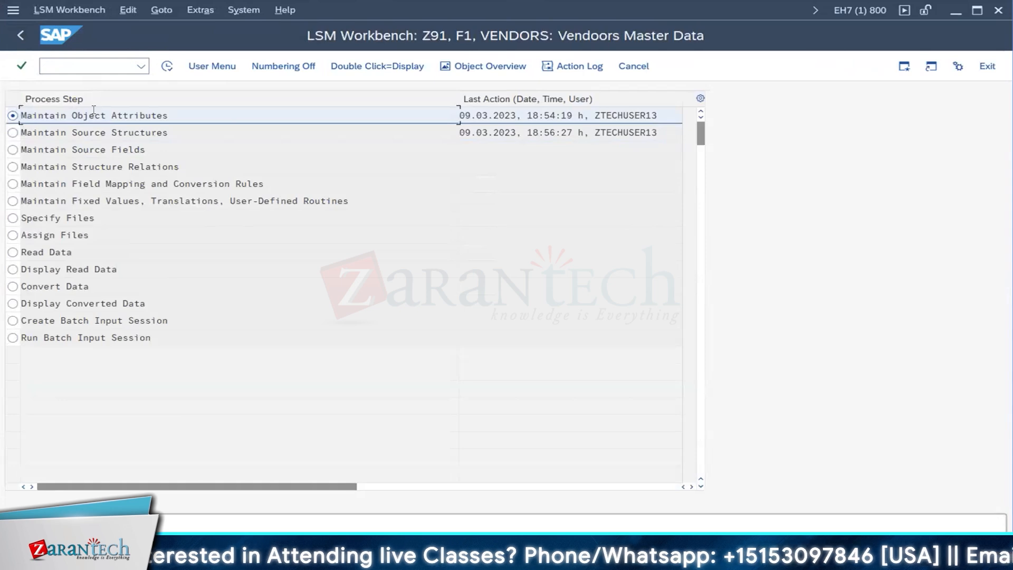
pyautogui.click(129, 11)
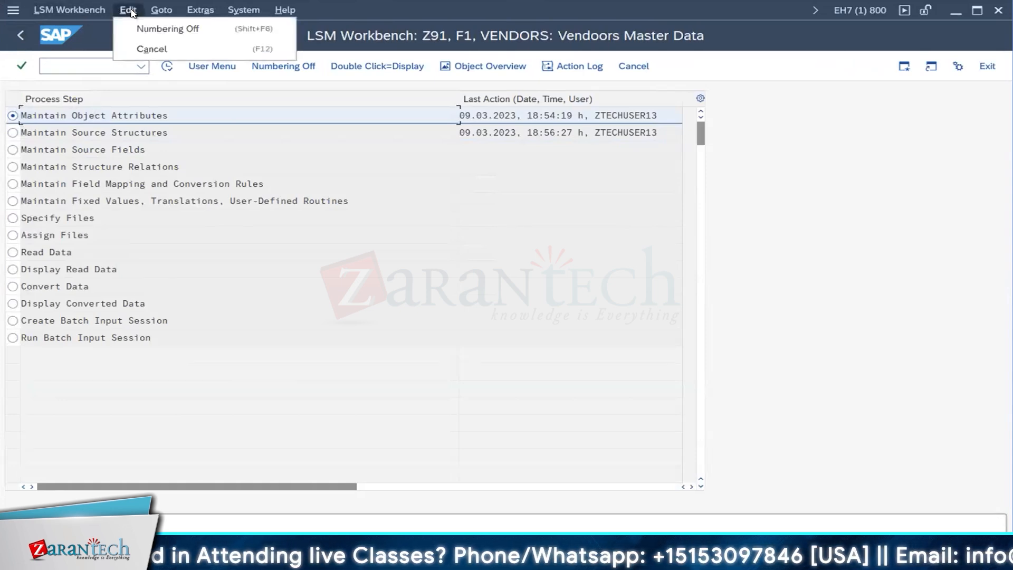
pyautogui.click(160, 11)
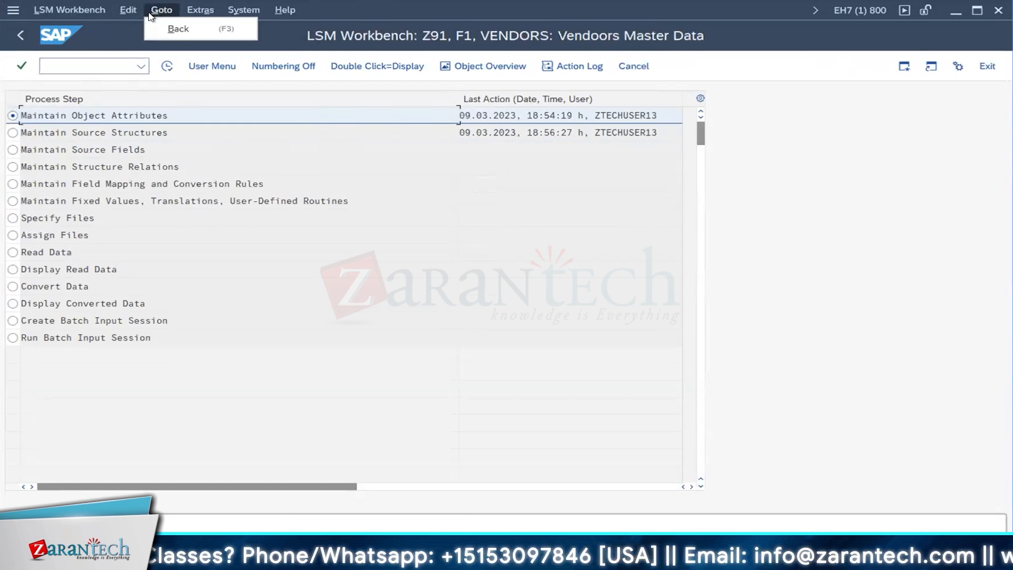
pyautogui.moveTo(240, 13)
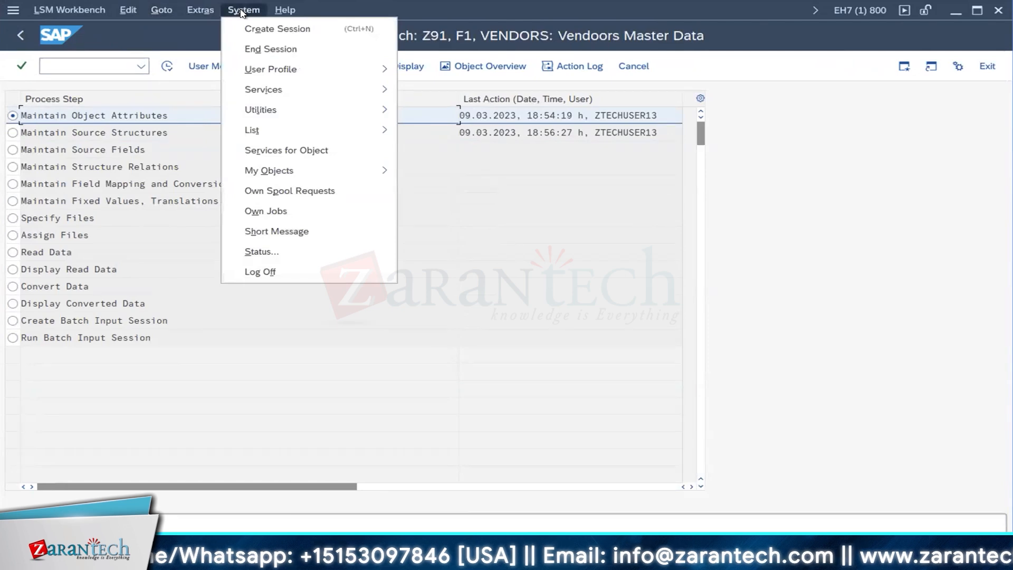
# View the source structures and the object attributes of VENDORS, returning to the process step list.
pyautogui.click(32, 133)
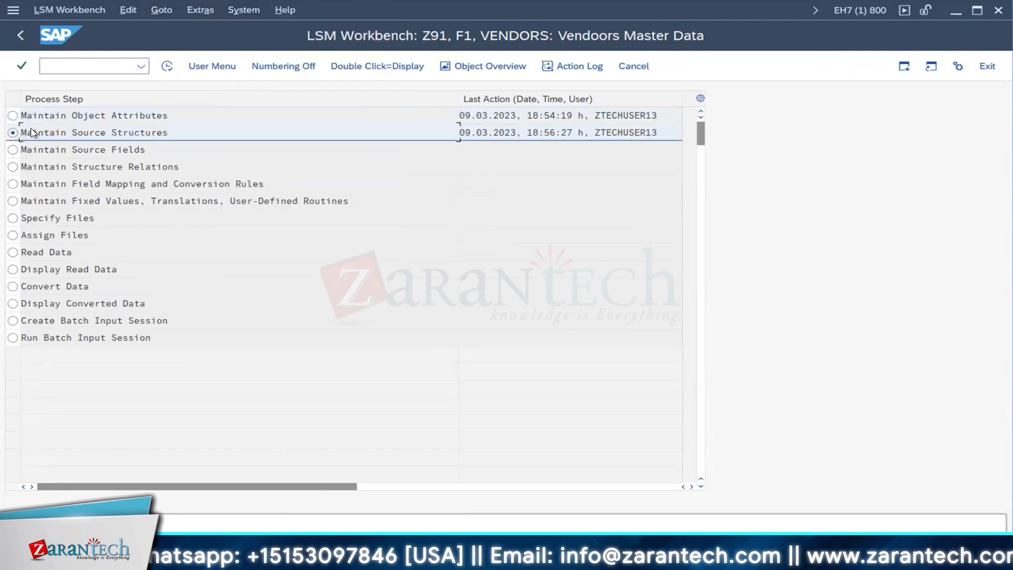
pyautogui.doubleClick(109, 136)
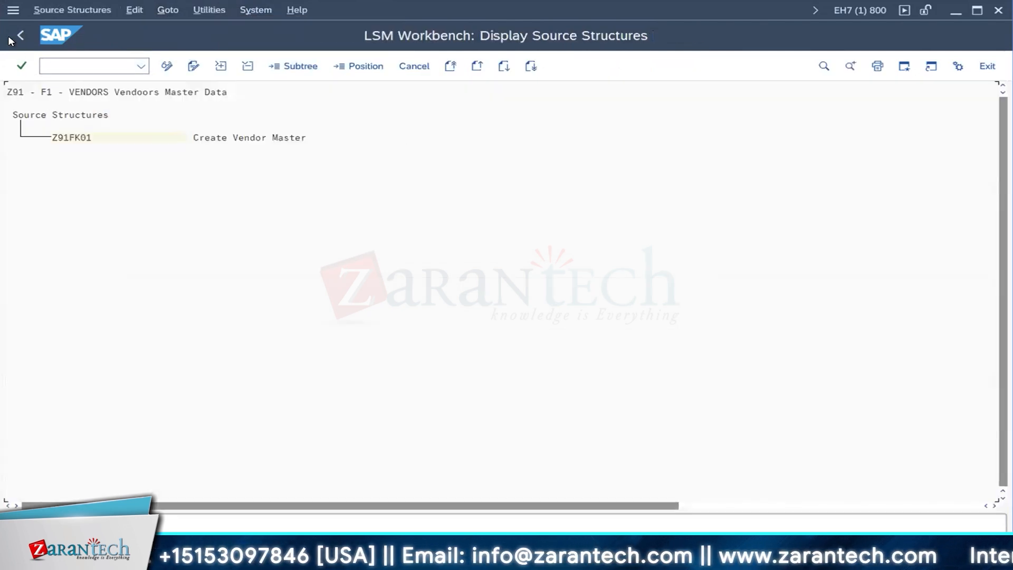
pyautogui.press('F3')
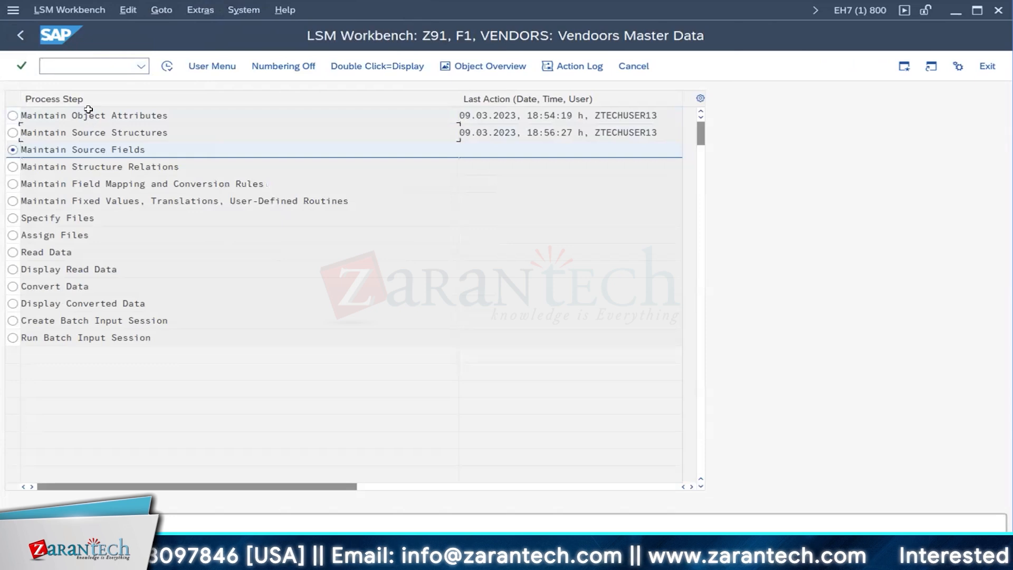
pyautogui.doubleClick(41, 116)
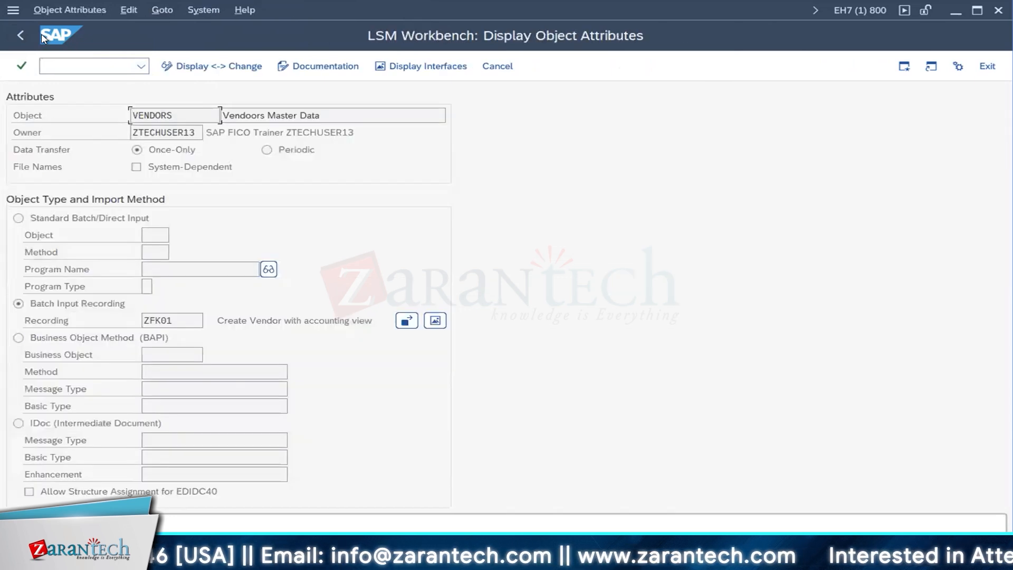
pyautogui.click(20, 33)
pyautogui.doubleClick(21, 116)
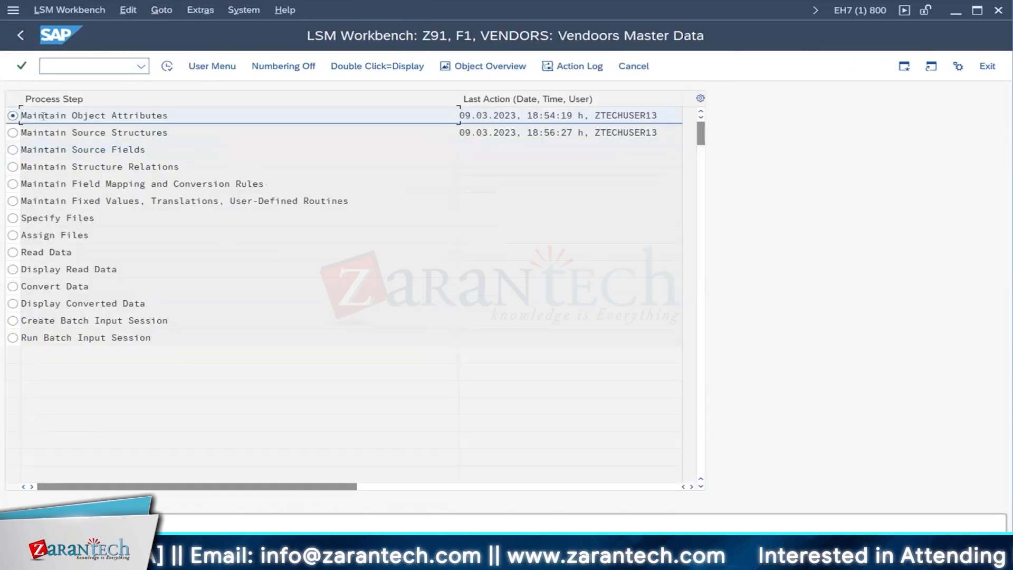
pyautogui.press('F3')
# Reopen the Maintain Source Structures step to examine structure Z91FK01, and go back to the process step list.
pyautogui.doubleClick(55, 129)
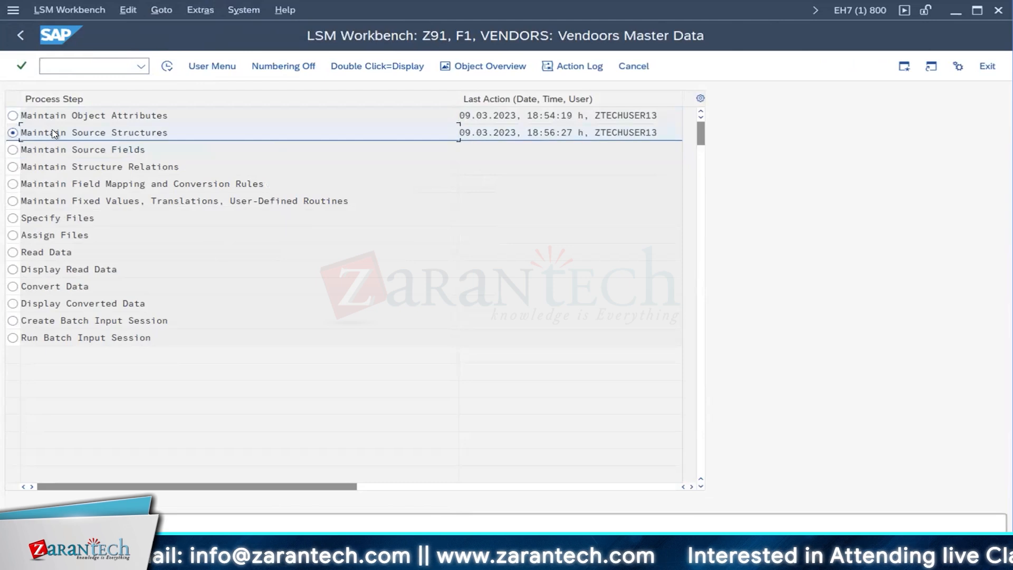
pyautogui.click(165, 10)
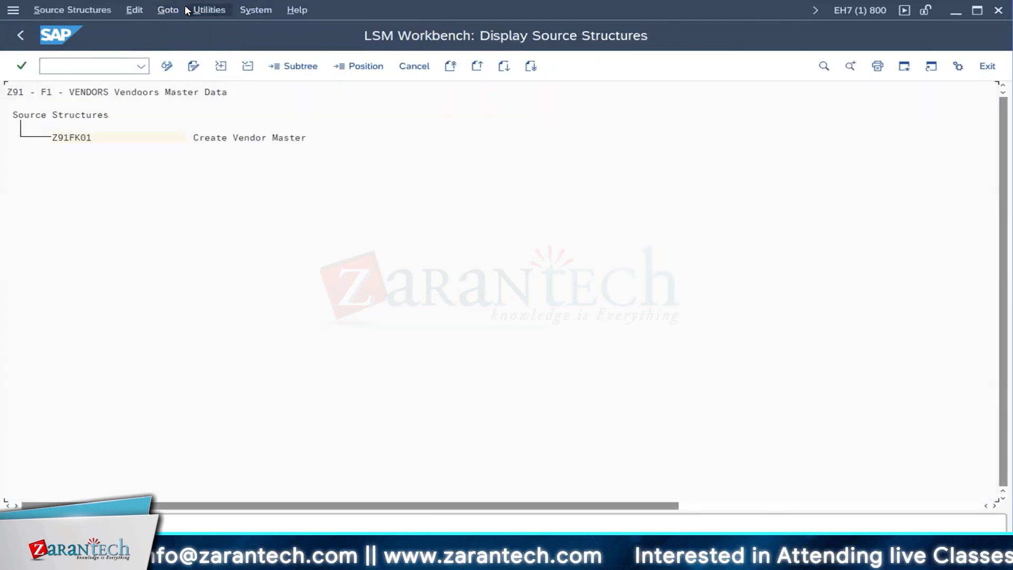
pyautogui.click(164, 134)
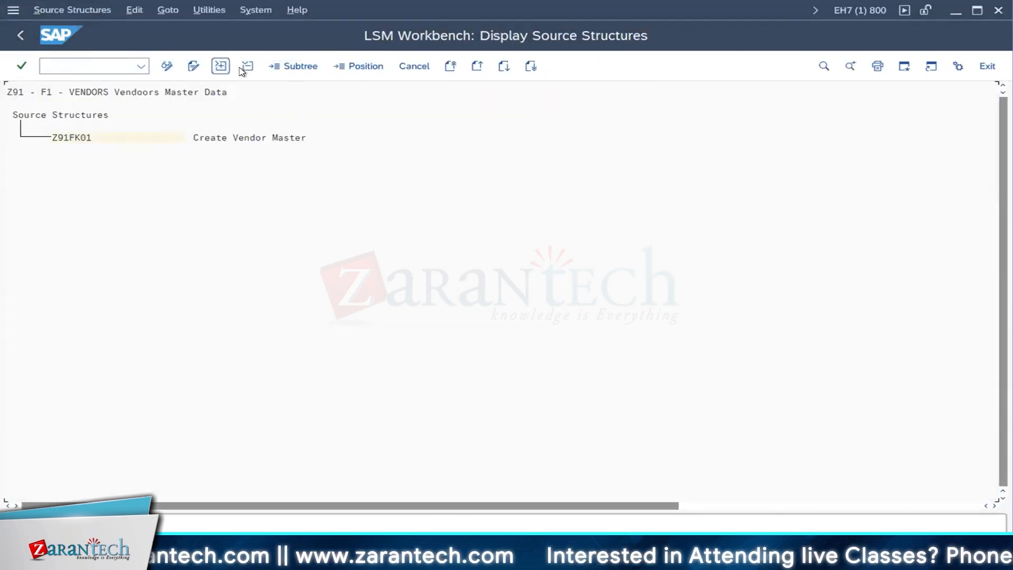
pyautogui.click(17, 35)
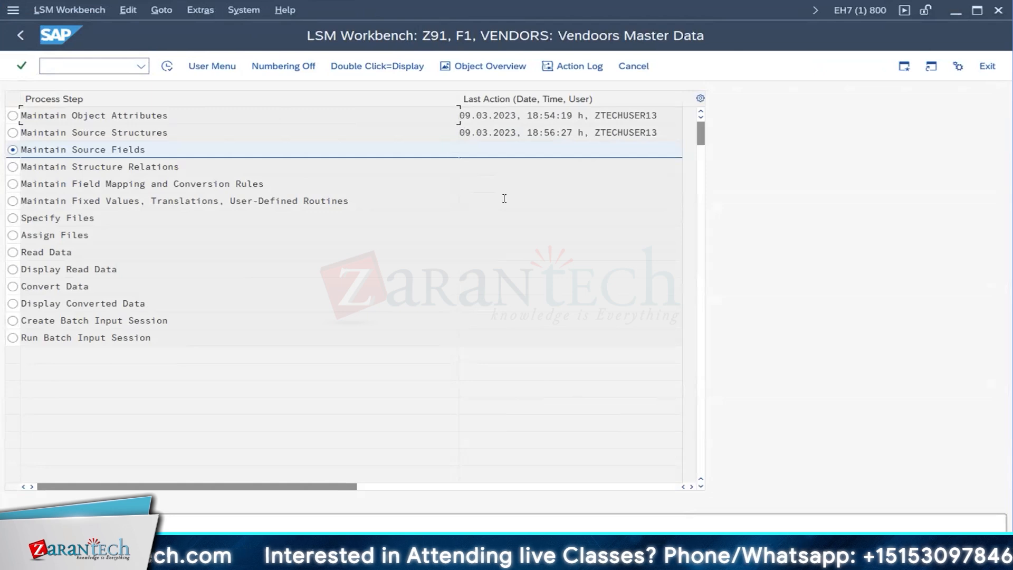
# Leave to the project selection and reopen the process step list for project Z91, subproject F1, object VENDORS.
pyautogui.click(22, 34)
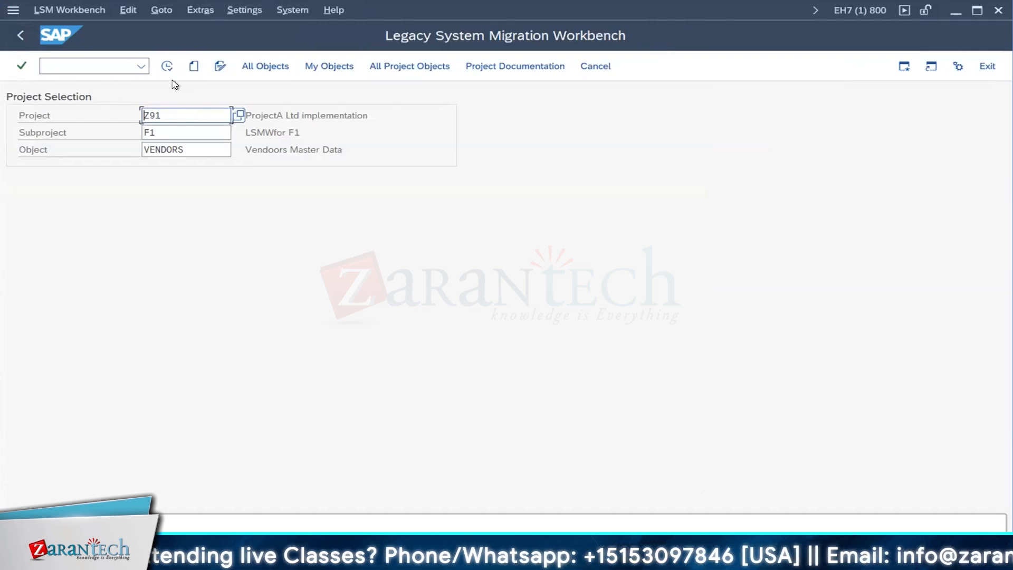
pyautogui.press('F8')
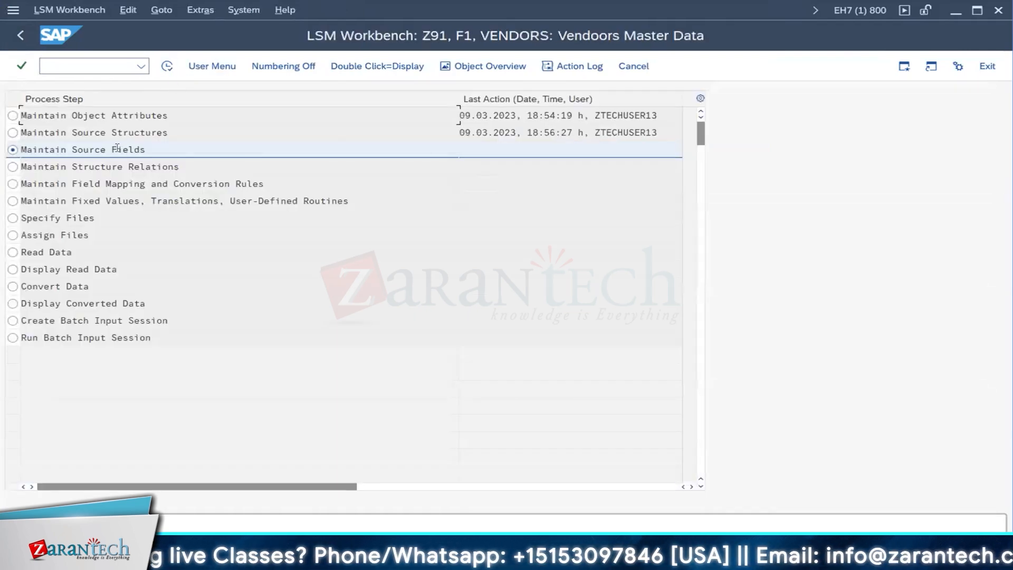
pyautogui.click(20, 35)
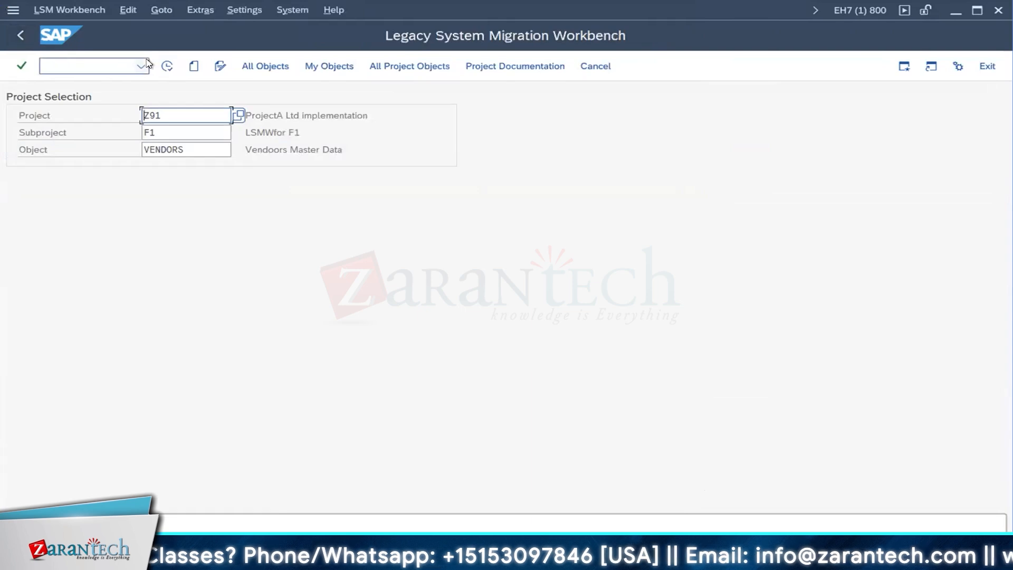
pyautogui.click(26, 69)
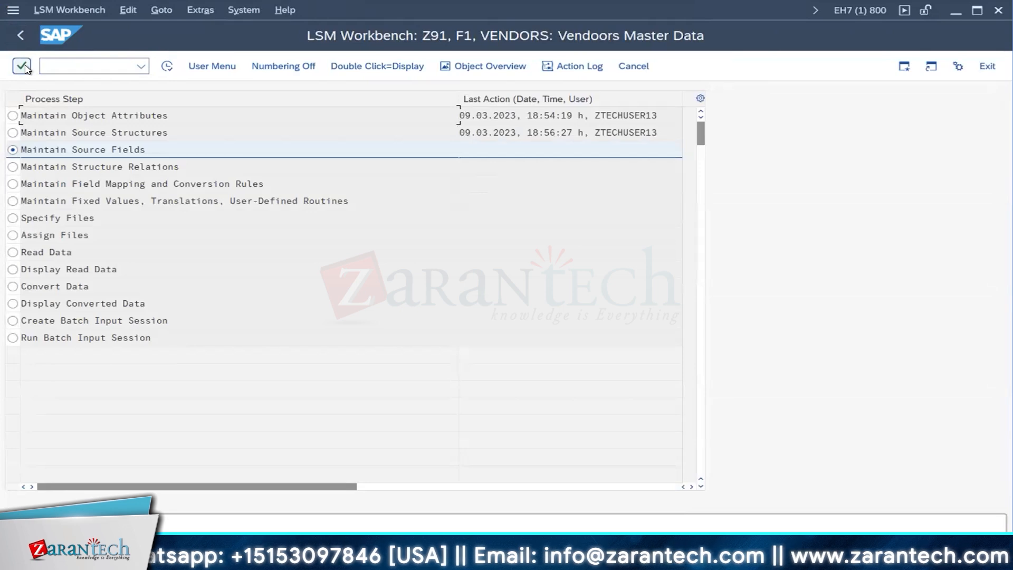
# Return to the project selection, open the recordings overview of project Z91 and display recording ZFK01.
pyautogui.click(154, 11)
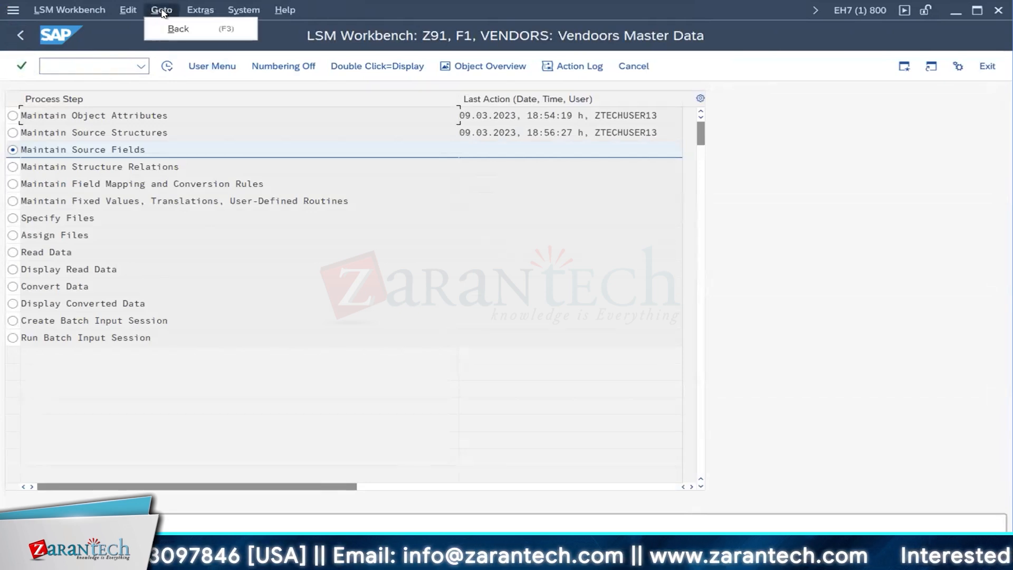
pyautogui.click(18, 32)
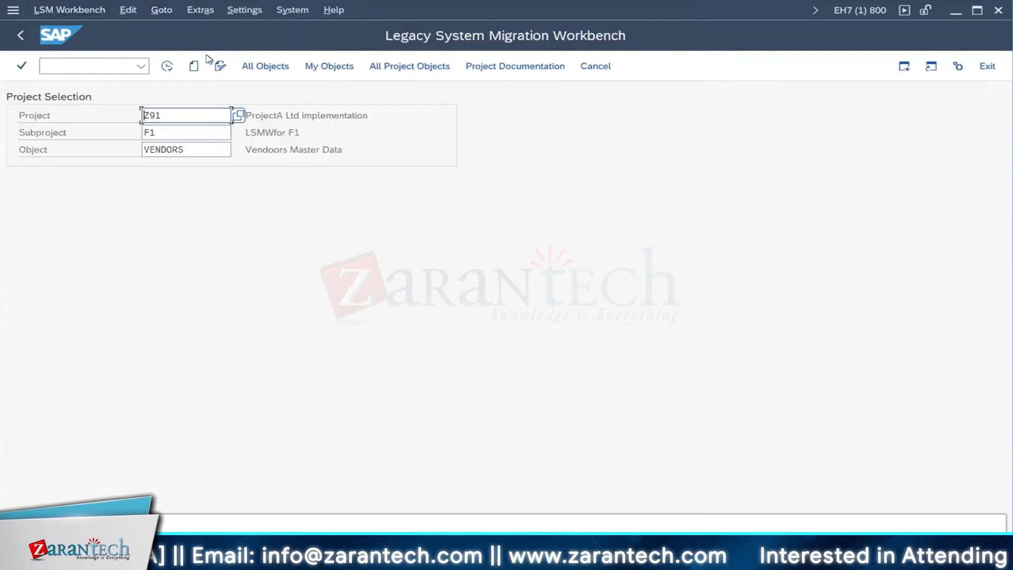
pyautogui.click(160, 10)
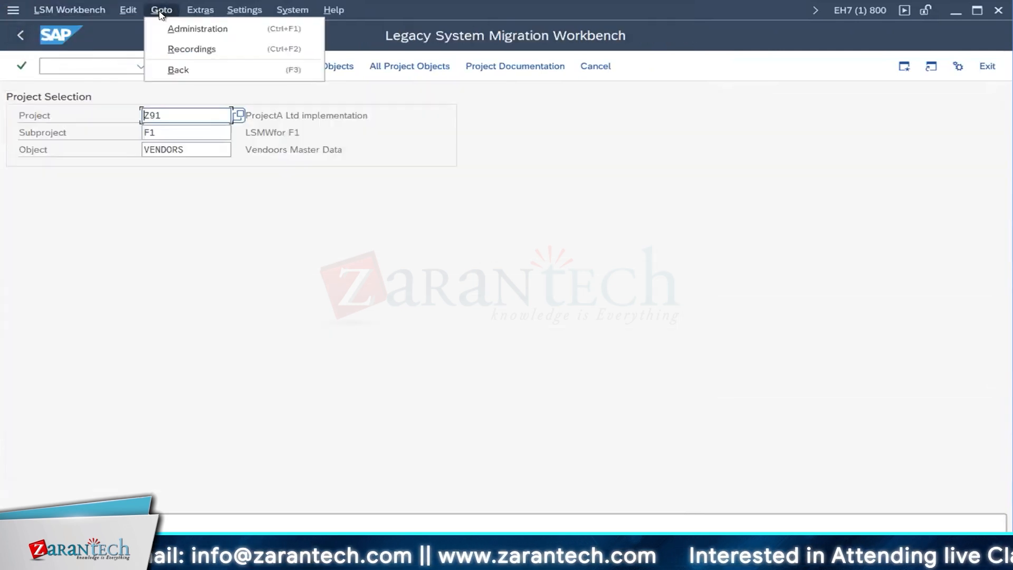
pyautogui.click(184, 47)
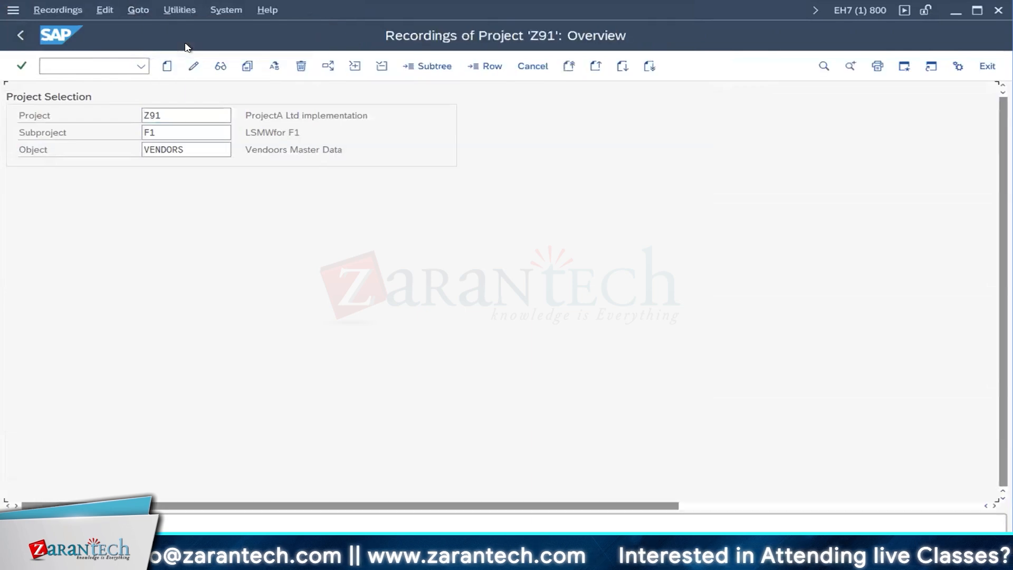
pyautogui.click(140, 10)
pyautogui.click(158, 112)
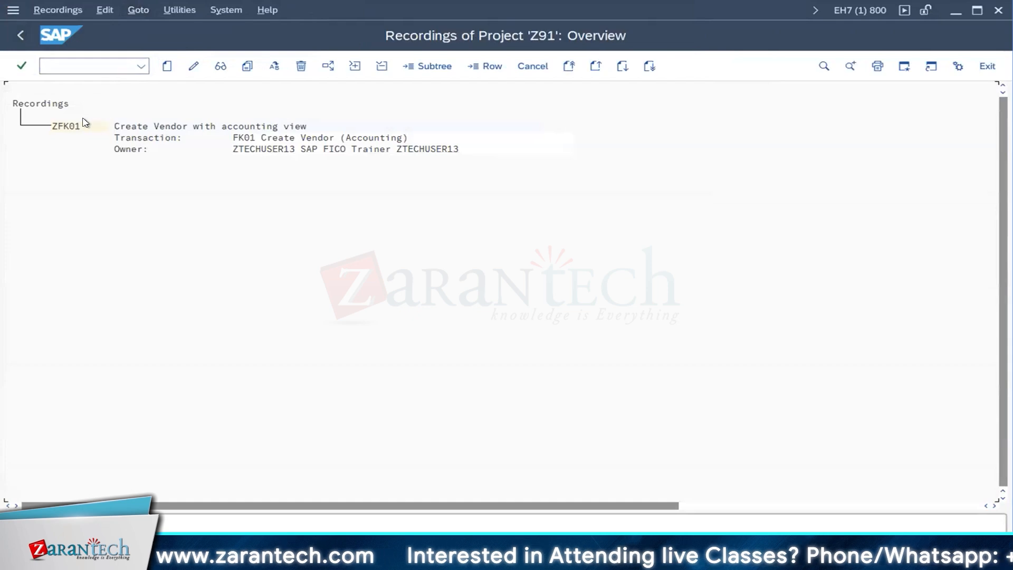
pyautogui.doubleClick(95, 129)
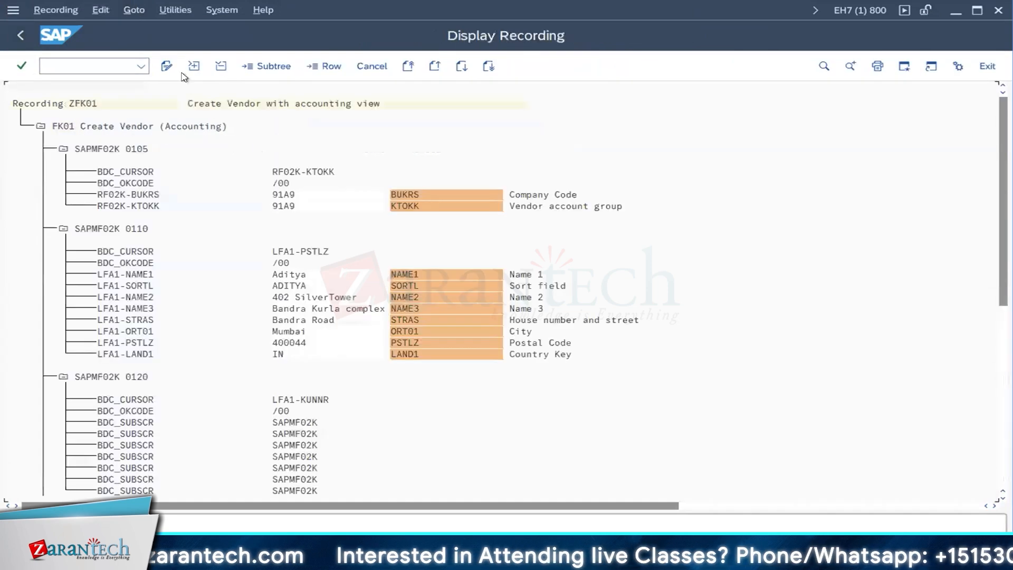
pyautogui.scroll(-1, 222, 141)
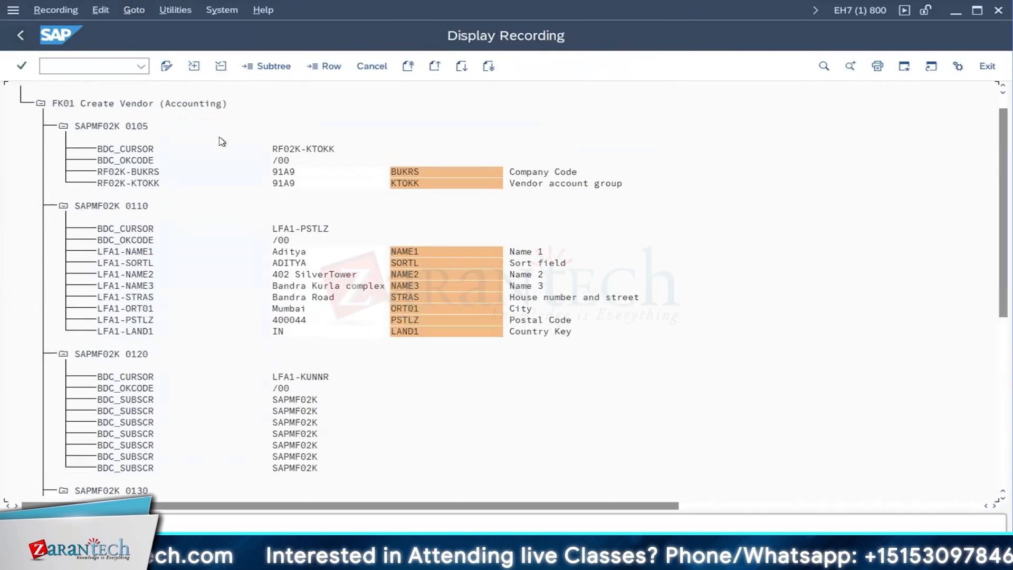
# Start saving the displayed ZFK01 recording list to a local file in the Text with Tabs format.
pyautogui.click(126, 11)
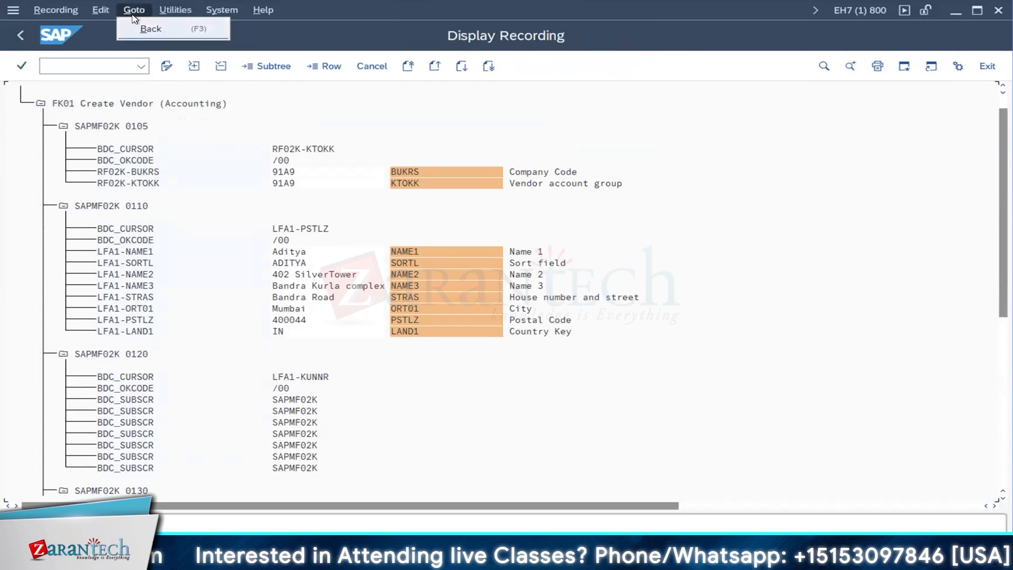
pyautogui.click(200, 171)
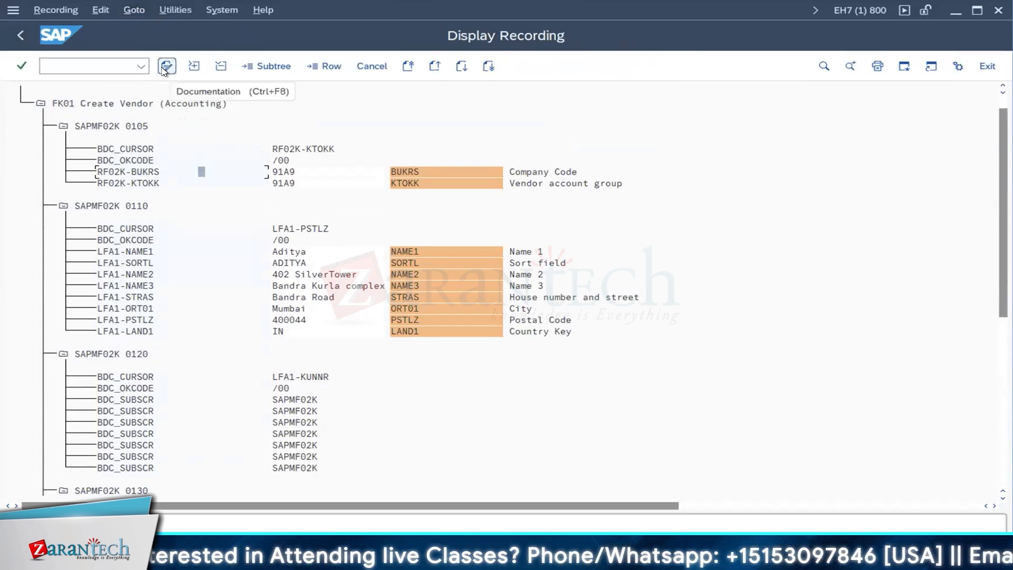
pyautogui.click(212, 11)
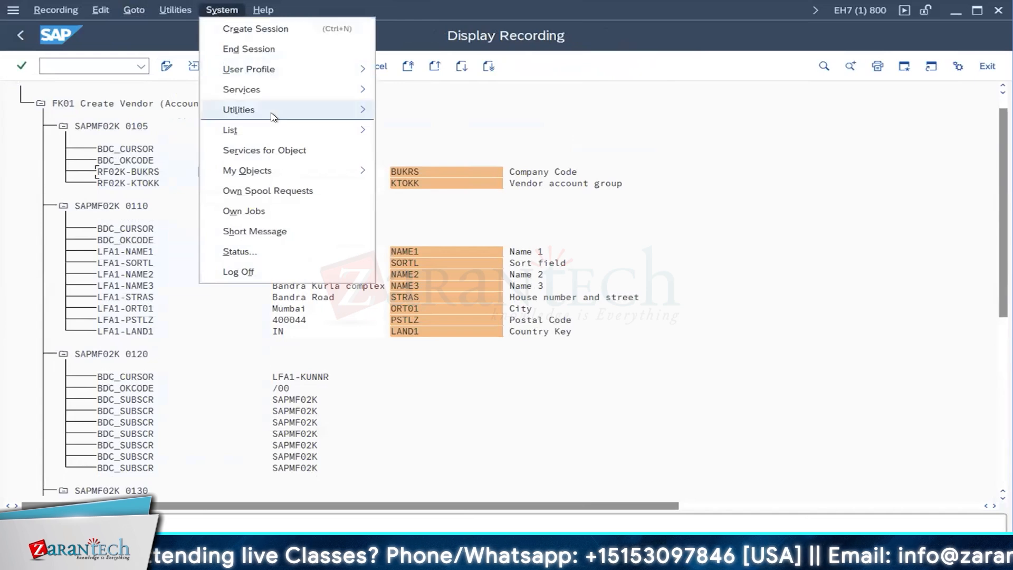
pyautogui.moveTo(275, 131)
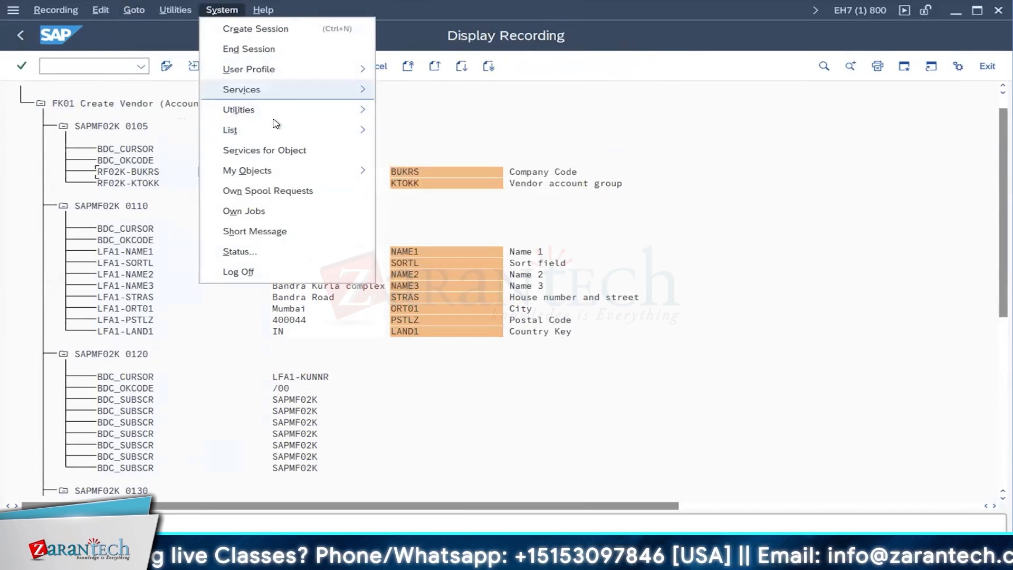
pyautogui.moveTo(289, 127)
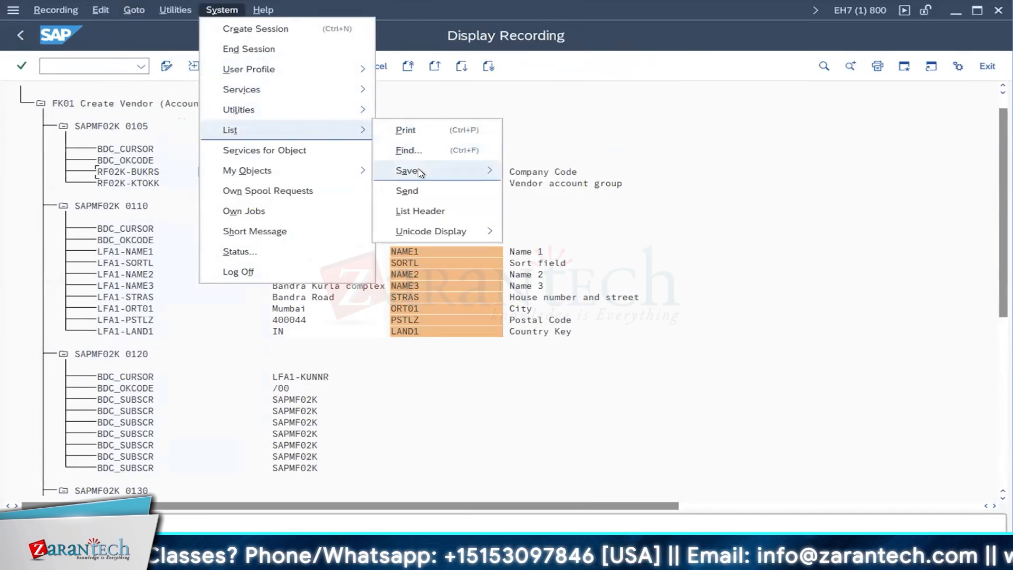
pyautogui.moveTo(420, 169)
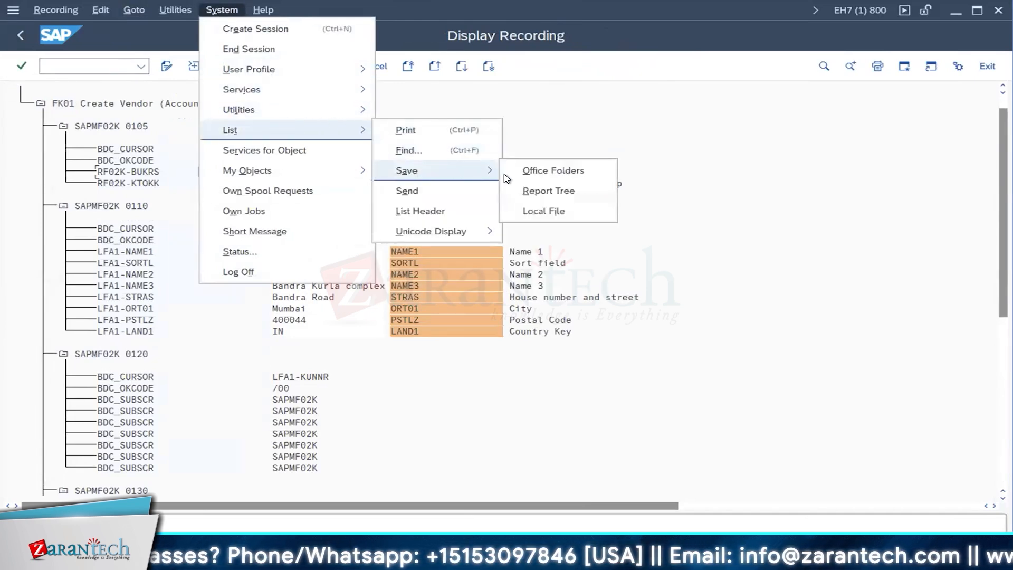
pyautogui.click(528, 209)
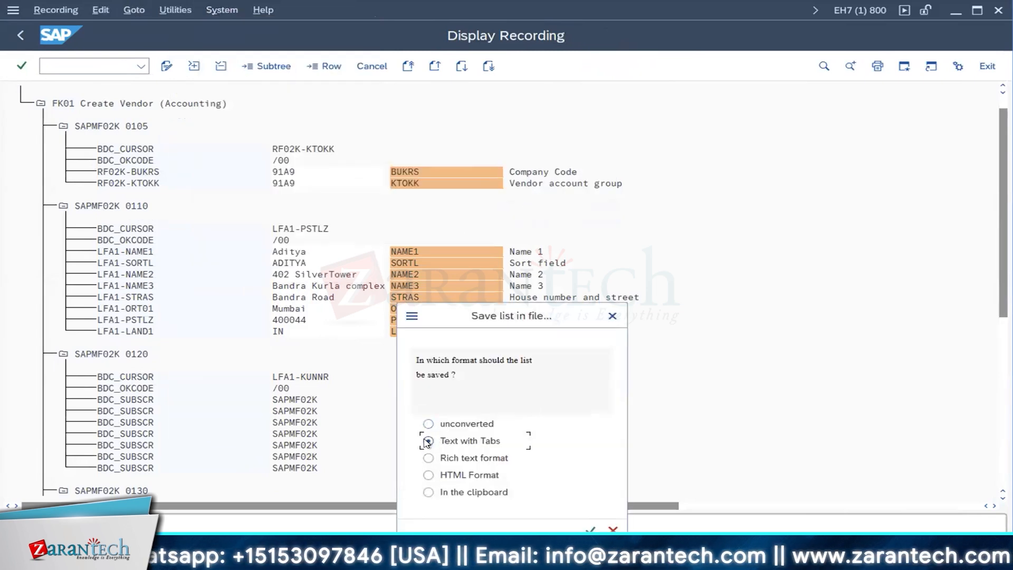
pyautogui.click(587, 529)
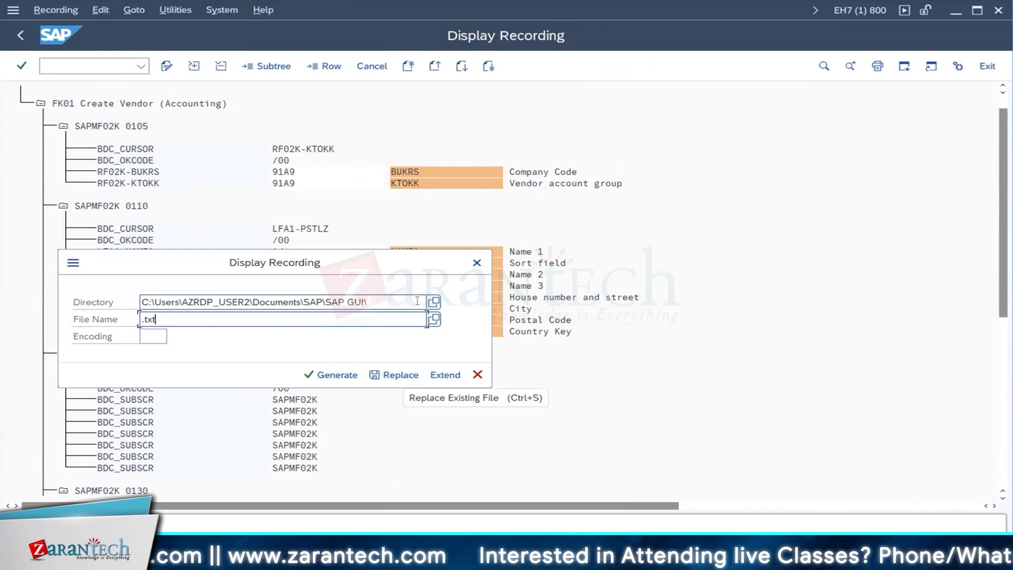
# Set the Desktop as directory and Fields as the text file name, generate the file and allow its creation.
pyautogui.click(434, 302)
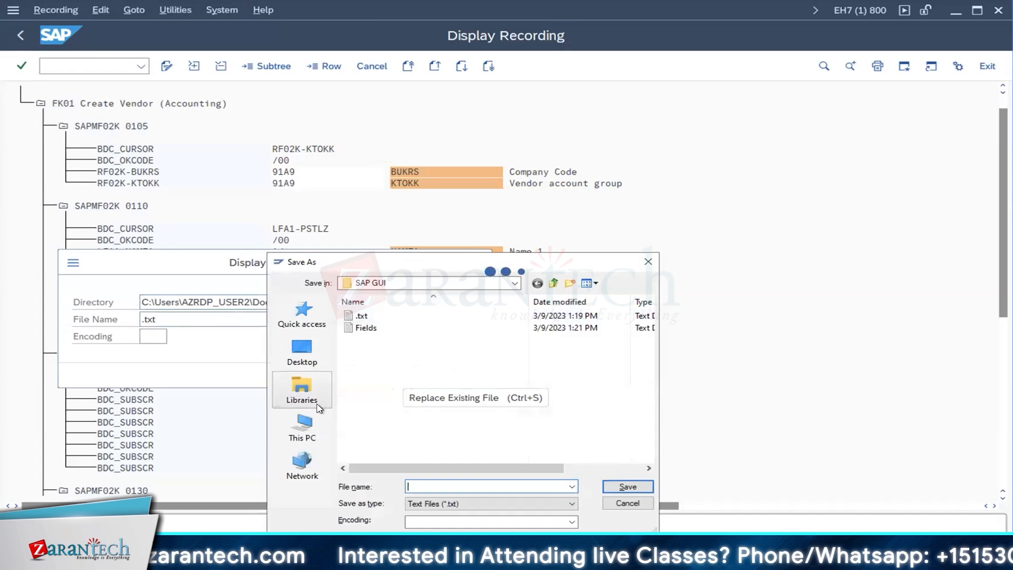
pyautogui.click(301, 361)
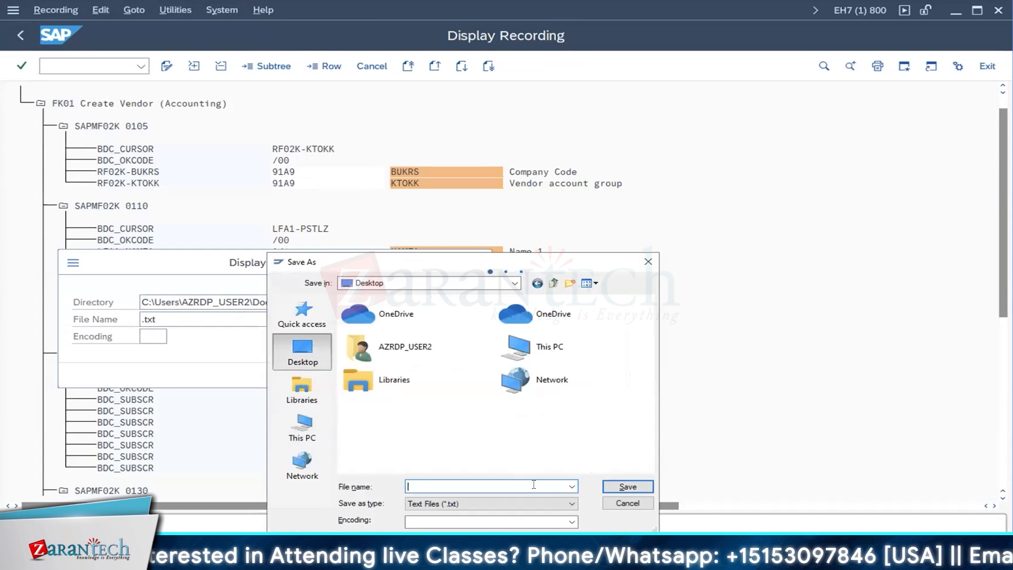
pyautogui.write('Fields')
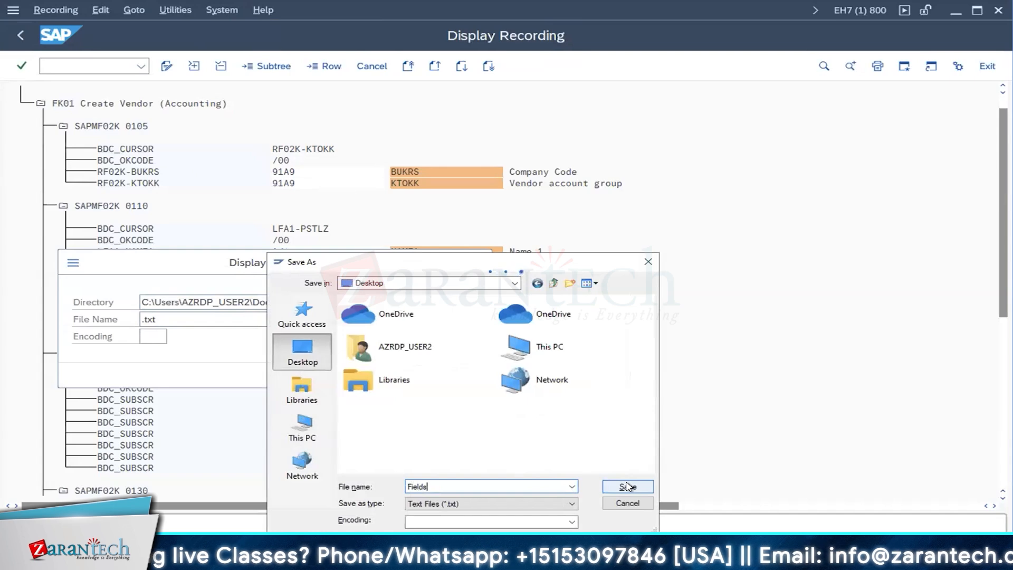
pyautogui.click(627, 486)
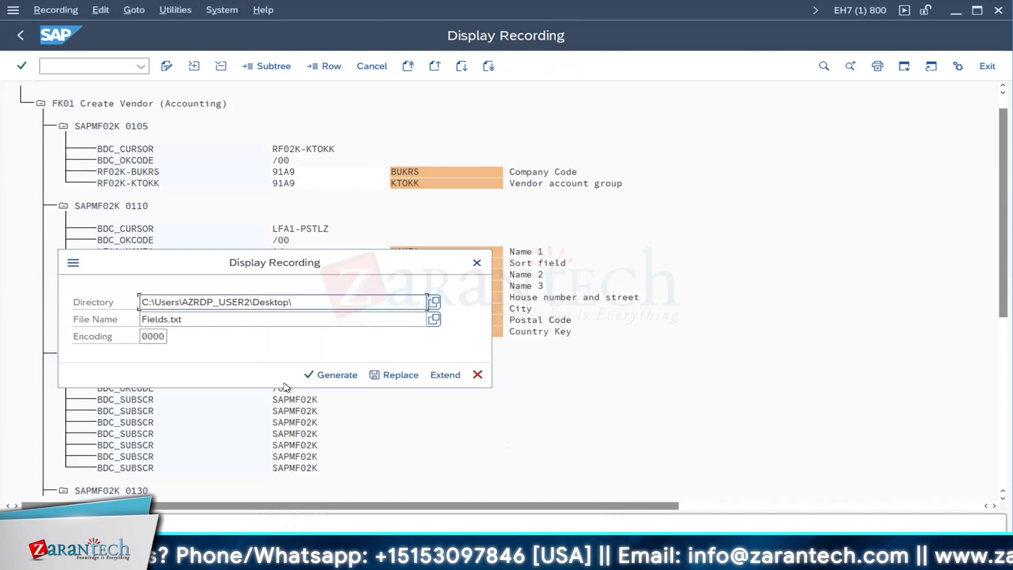
pyautogui.click(309, 376)
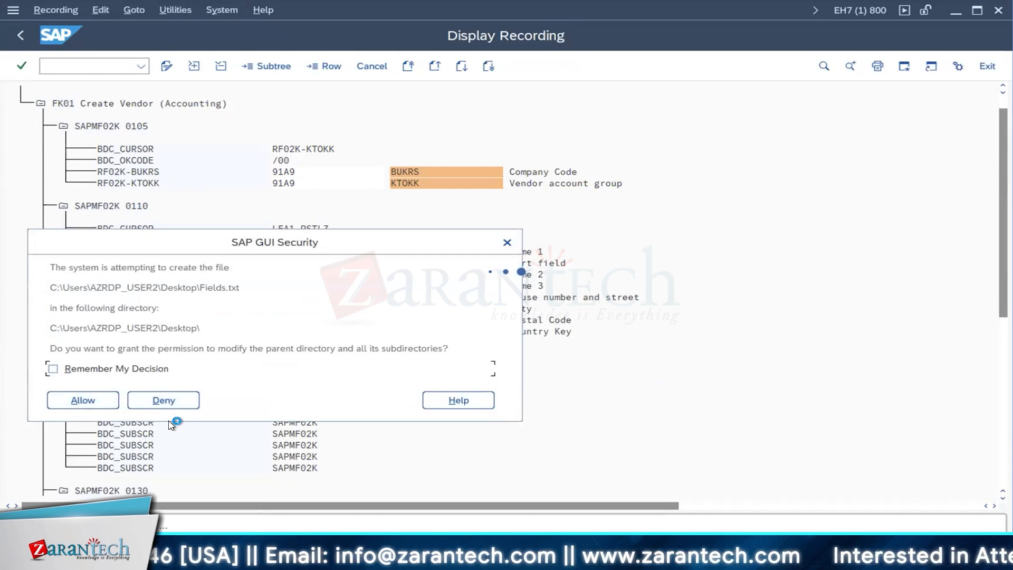
pyautogui.click(97, 401)
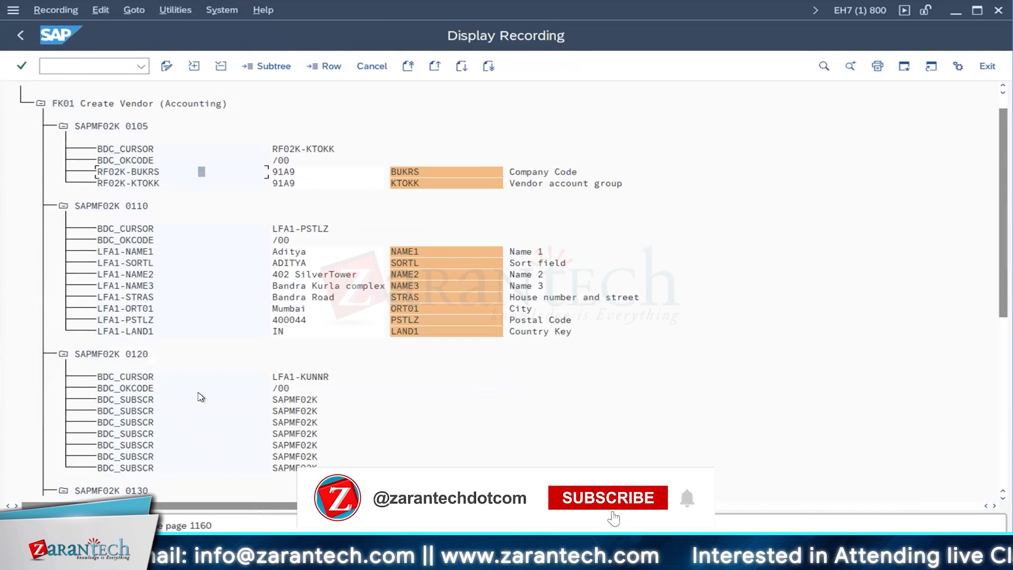
# Minimize the SAP windows and open the Fields text file from the desktop to review the exported recording fields.
pyautogui.moveTo(2, 25)
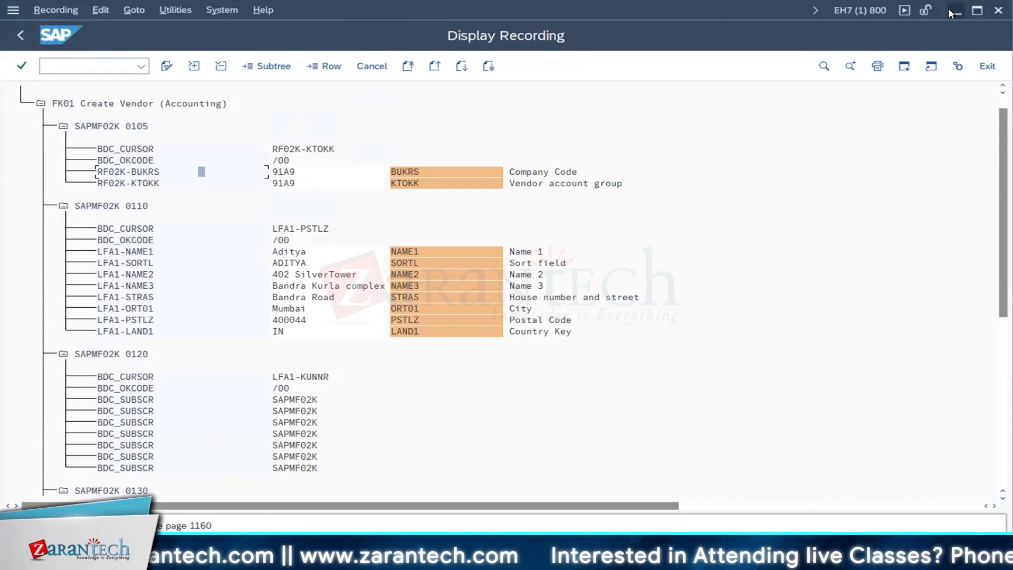
pyautogui.click(954, 11)
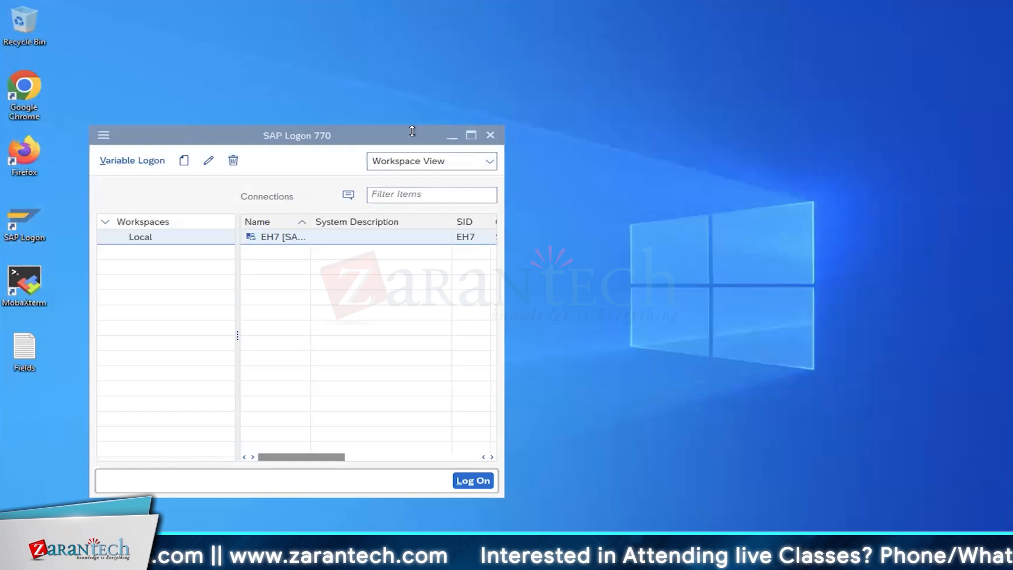
pyautogui.click(454, 133)
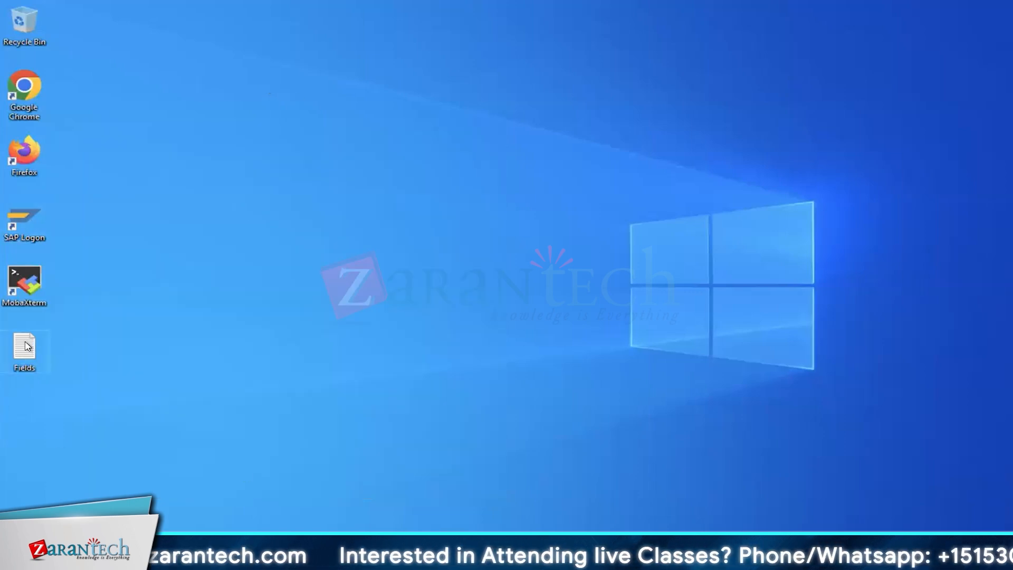
pyautogui.doubleClick(26, 346)
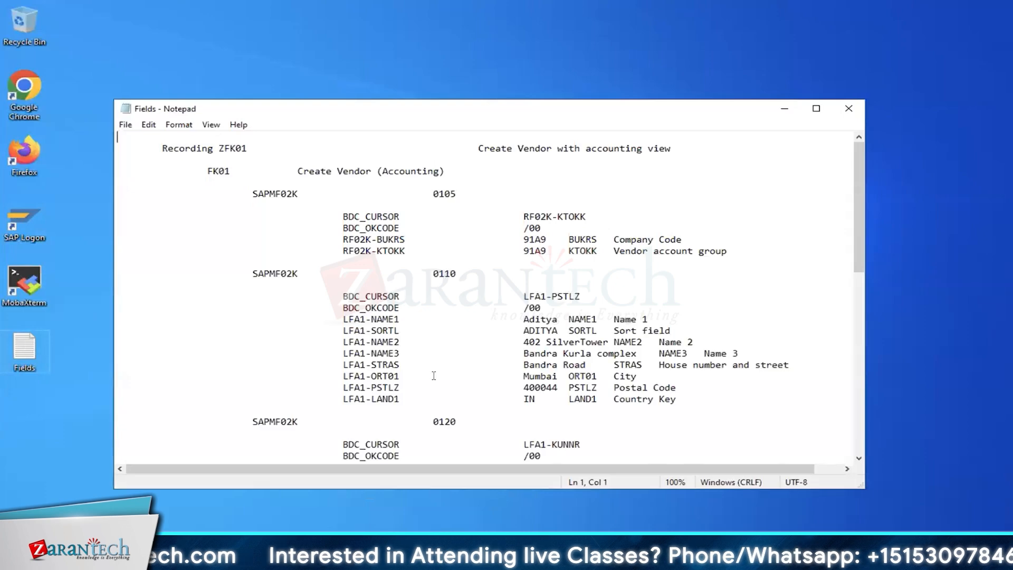
pyautogui.scroll(-10, 433, 375)
pyautogui.scroll(-3, 434, 375)
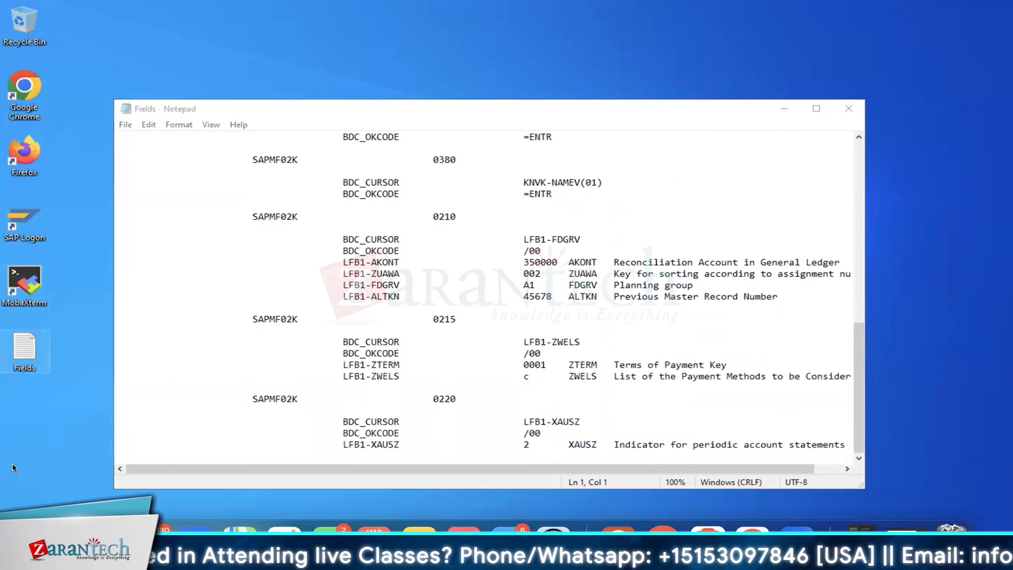
# Switch to Excel and browse for a file to open in the Desktop folder, showing all file types.
pyautogui.click(15, 557)
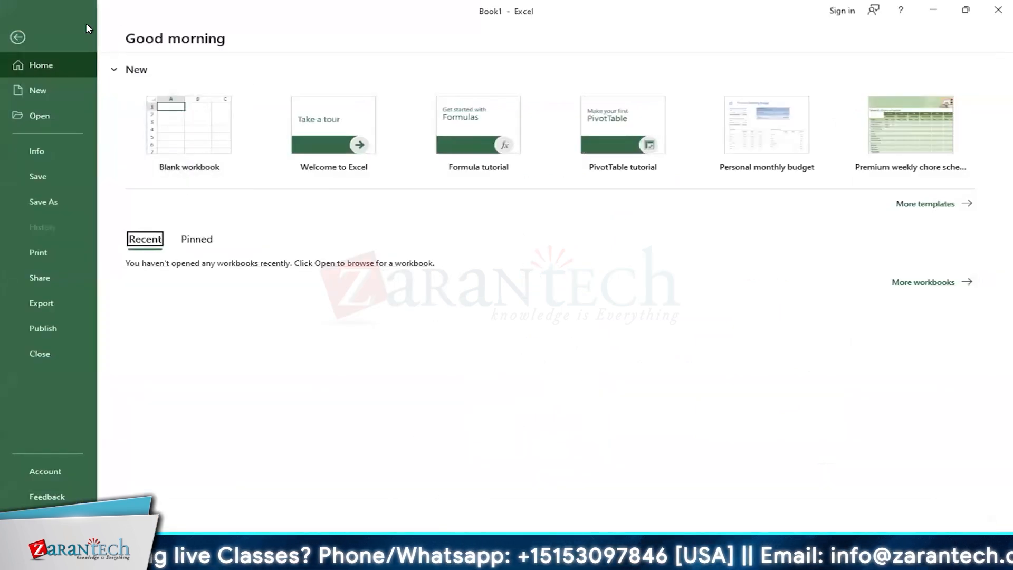
pyautogui.click(52, 113)
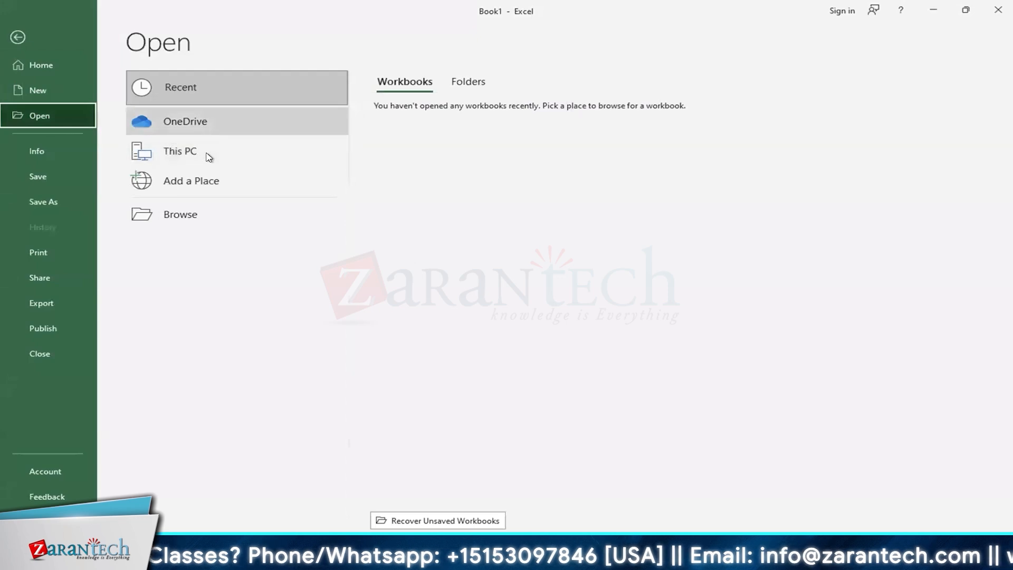
pyautogui.click(203, 153)
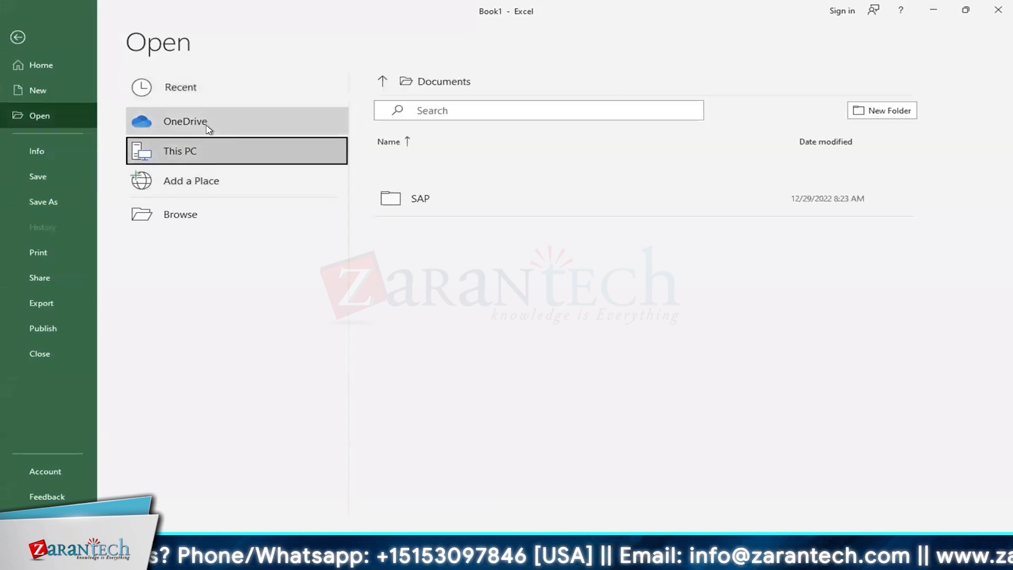
pyautogui.click(200, 122)
pyautogui.click(201, 213)
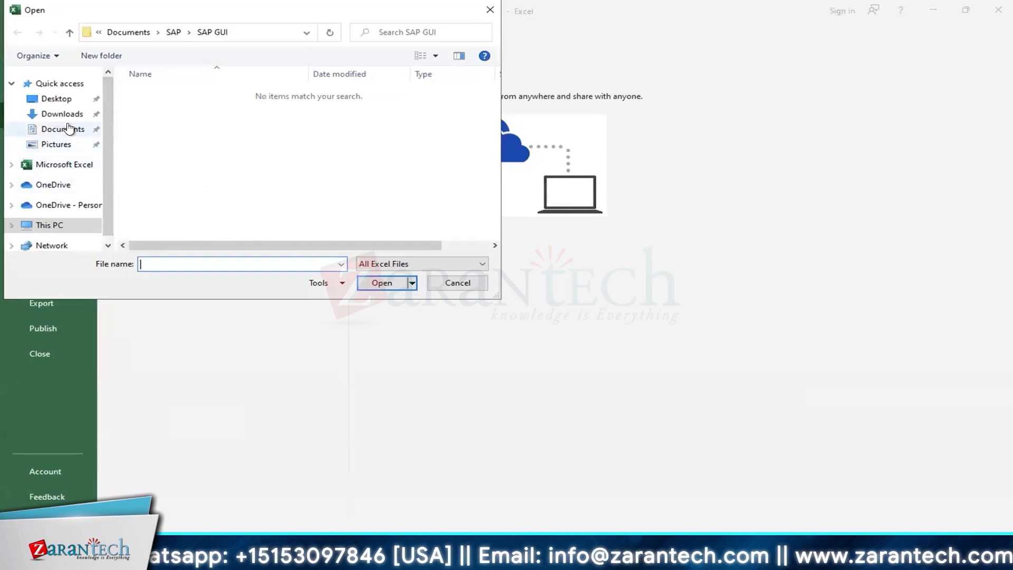
pyautogui.click(74, 101)
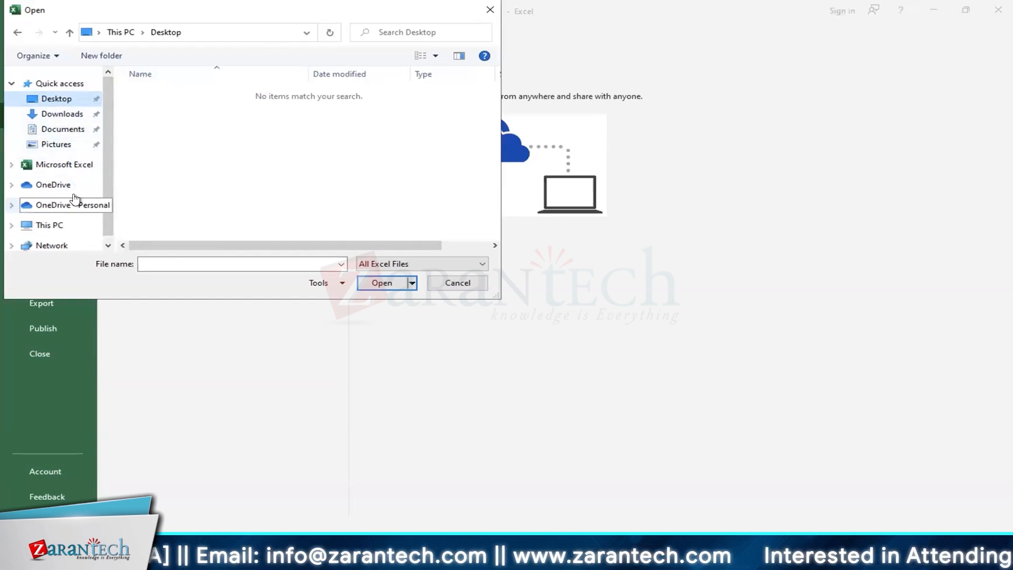
pyautogui.click(380, 264)
pyautogui.click(369, 275)
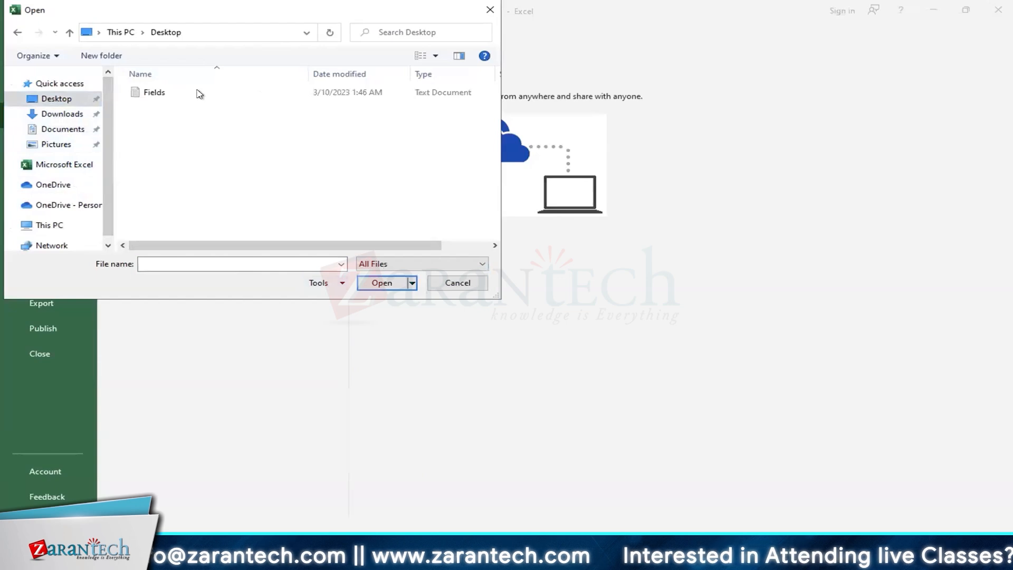
# Open the Fields text file, importing it as delimited data with the General column format.
pyautogui.doubleClick(203, 92)
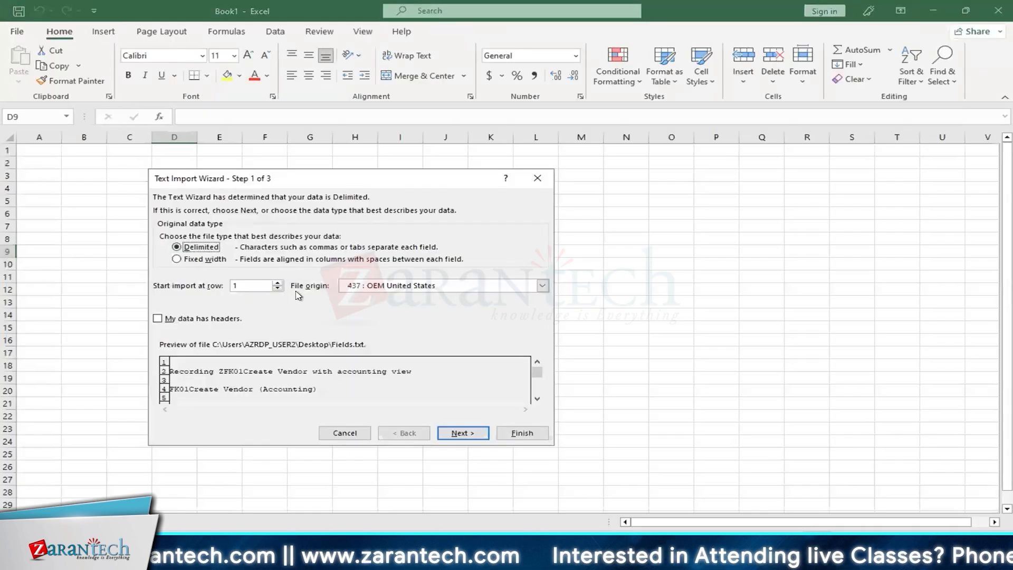
pyautogui.click(469, 434)
pyautogui.click(469, 434)
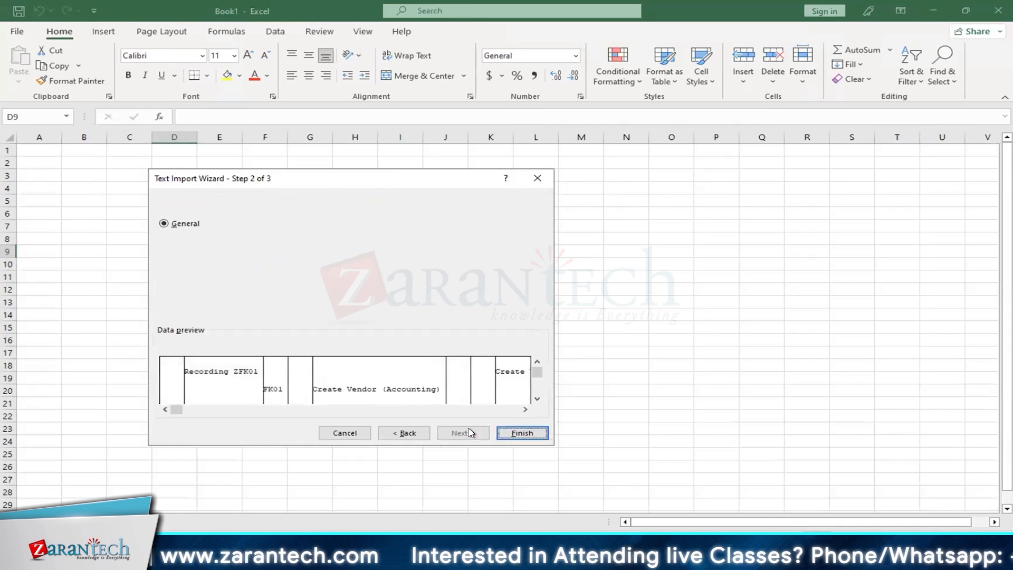
pyautogui.click(503, 436)
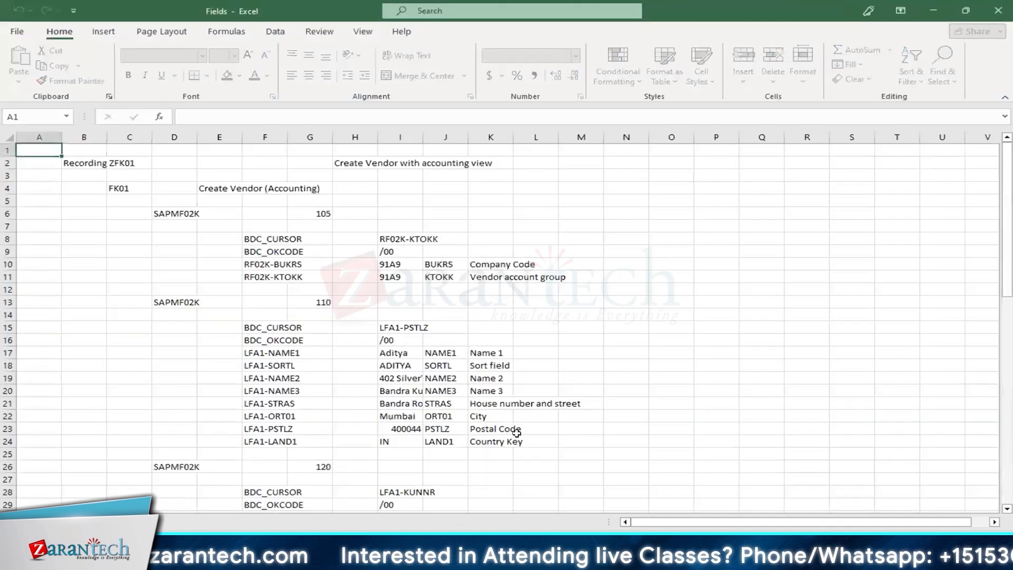
# Copy column J, which holds the technical field names, from the imported Fields sheet.
pyautogui.scroll(-1, 449, 434)
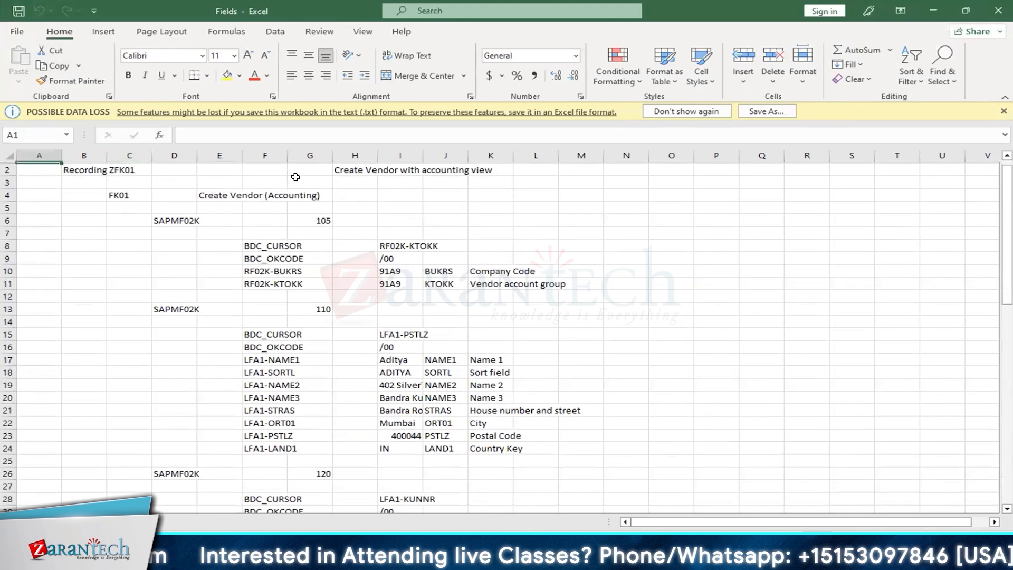
pyautogui.click(444, 156)
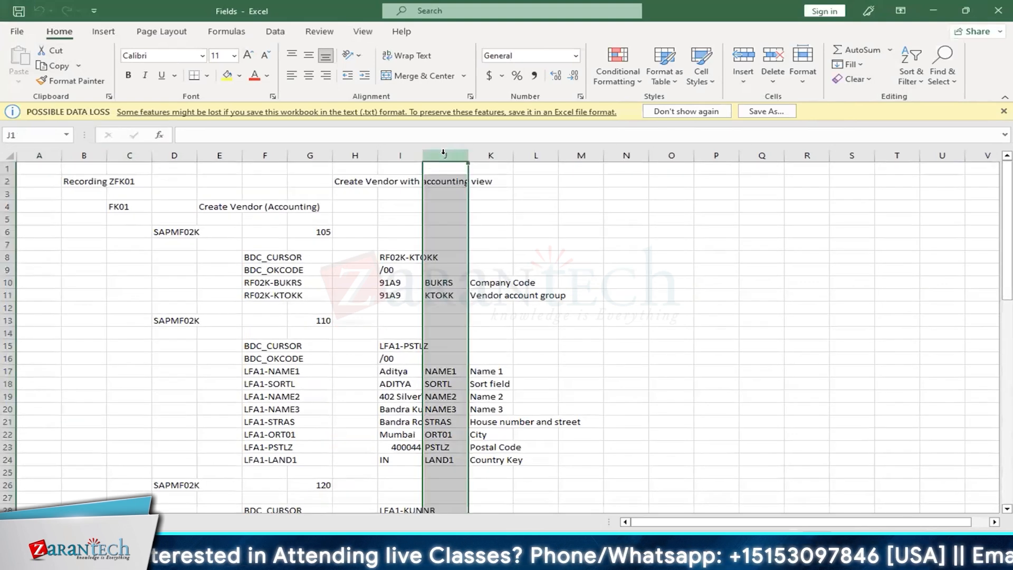
pyautogui.click(443, 163)
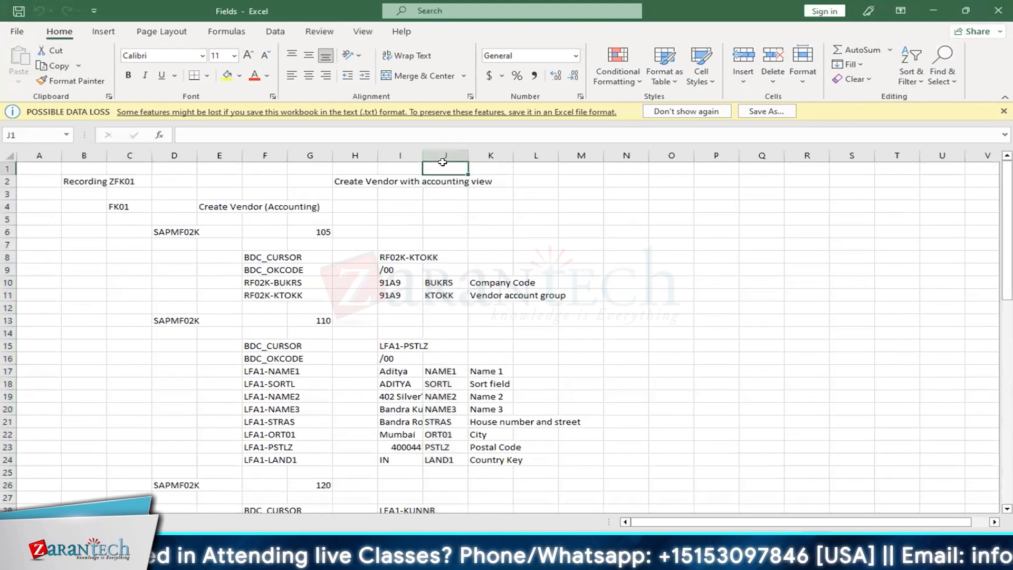
pyautogui.click(441, 154)
pyautogui.rightClick(445, 159)
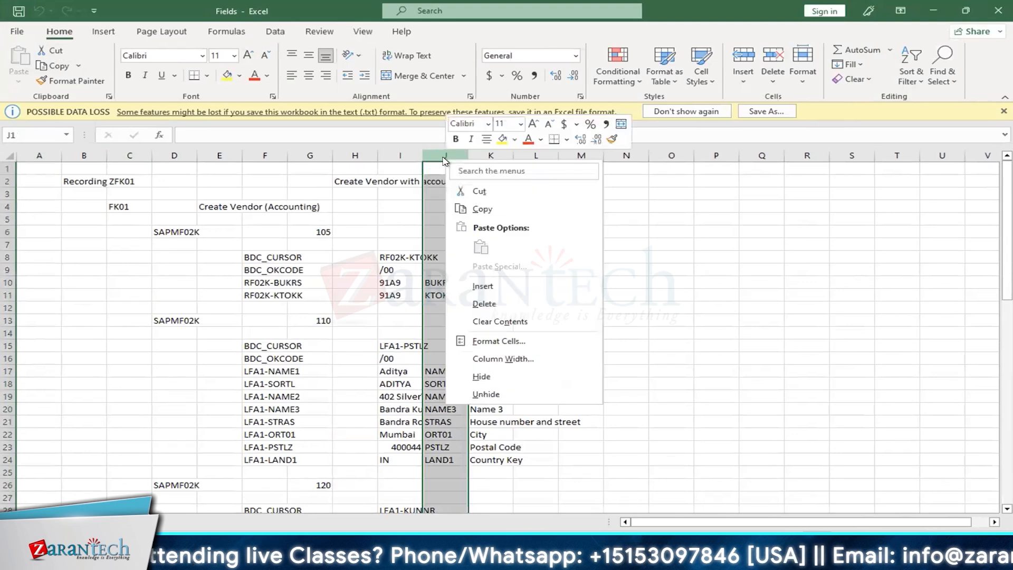
pyautogui.click(477, 209)
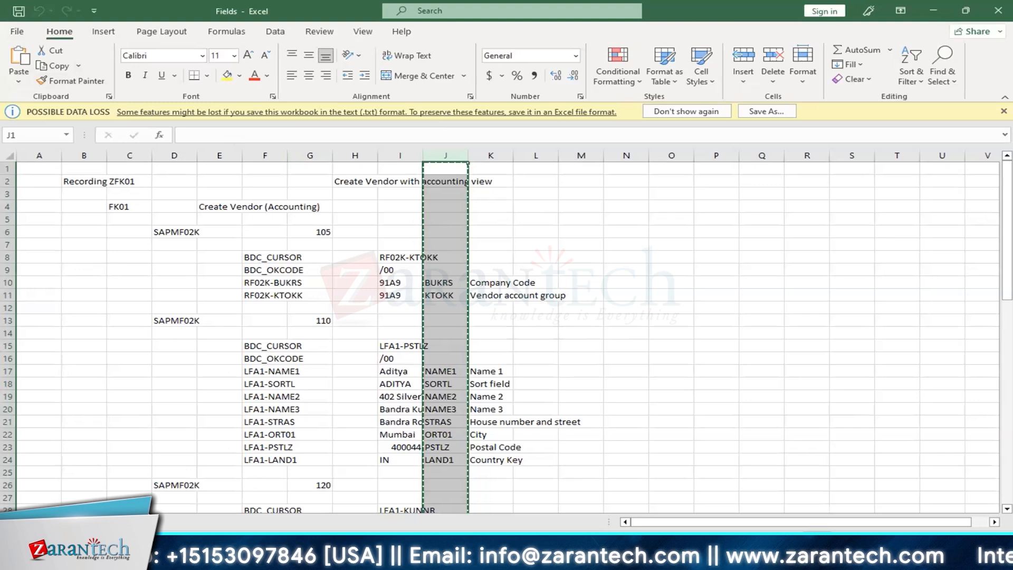
# Add a new worksheet and paste the copied column of field names starting at cell A1.
pyautogui.click(140, 522)
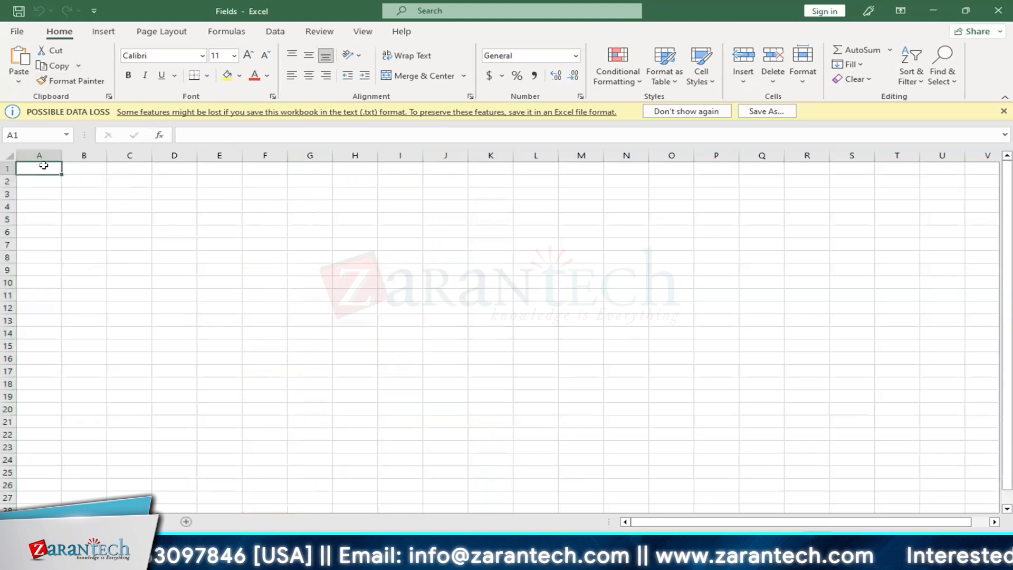
pyautogui.rightClick(48, 169)
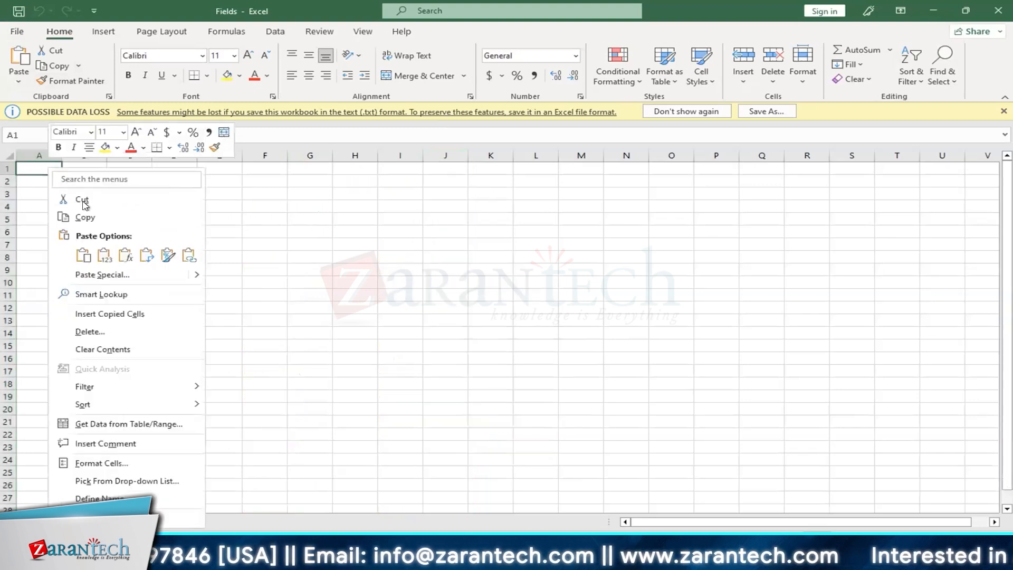
pyautogui.click(81, 251)
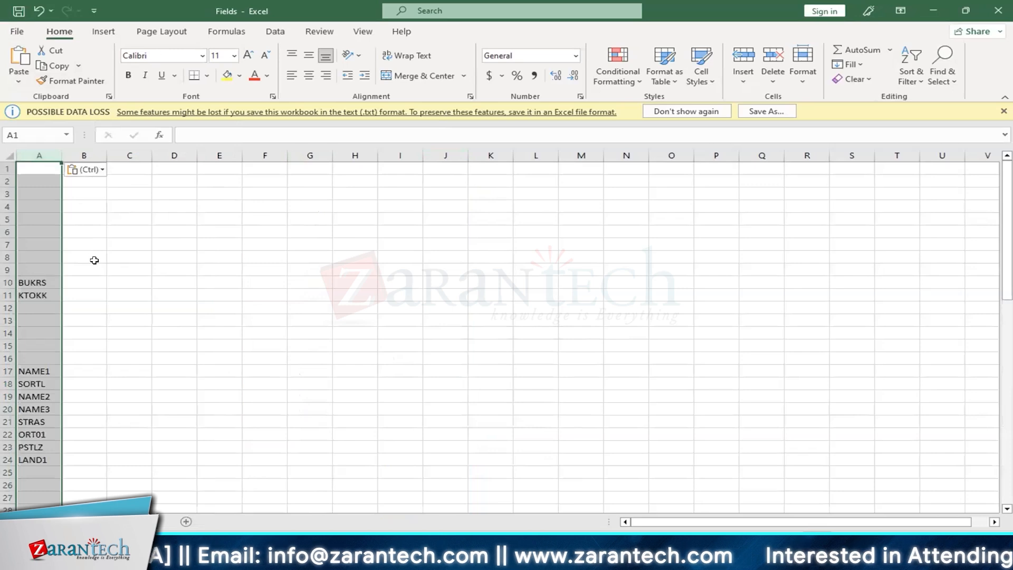
# Delete the blank cells A1:A9 above BUKRS, shifting the remaining cells up.
pyautogui.scroll(-1, 94, 260)
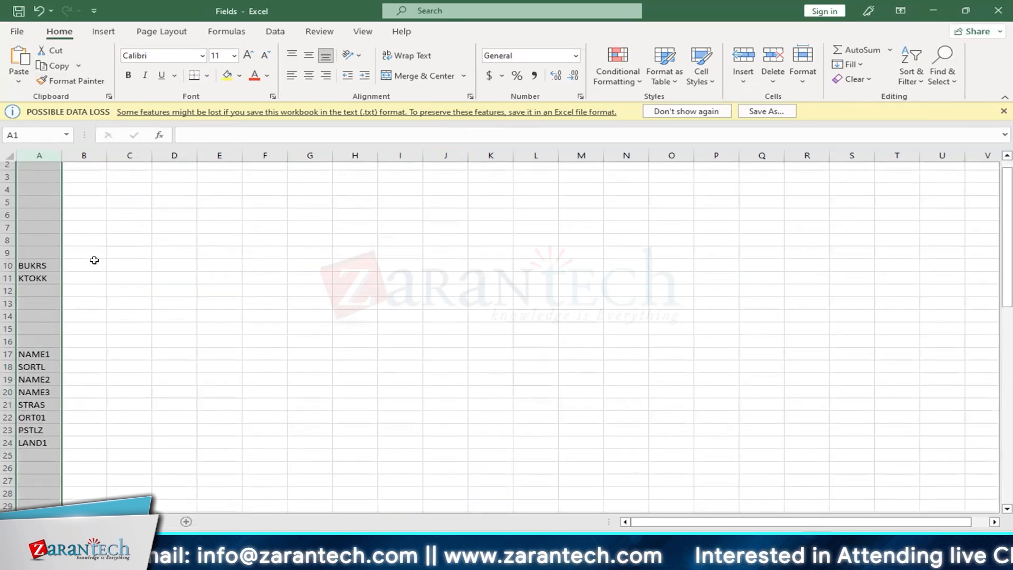
pyautogui.click(93, 261)
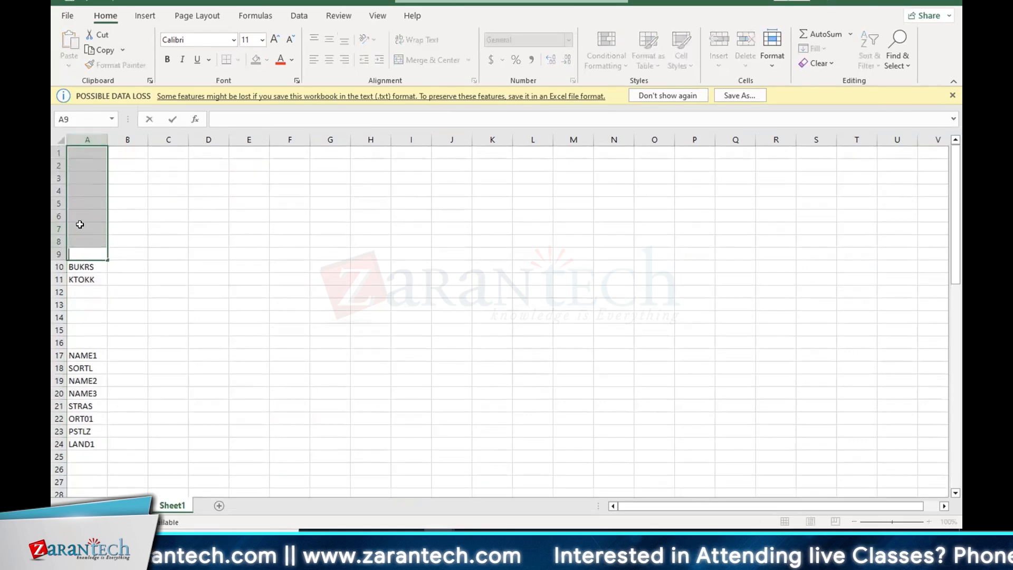
pyautogui.doubleClick(89, 255)
pyautogui.moveTo(94, 152); pyautogui.dragTo(100, 254)
pyautogui.rightClick(100, 253)
pyautogui.click(131, 331)
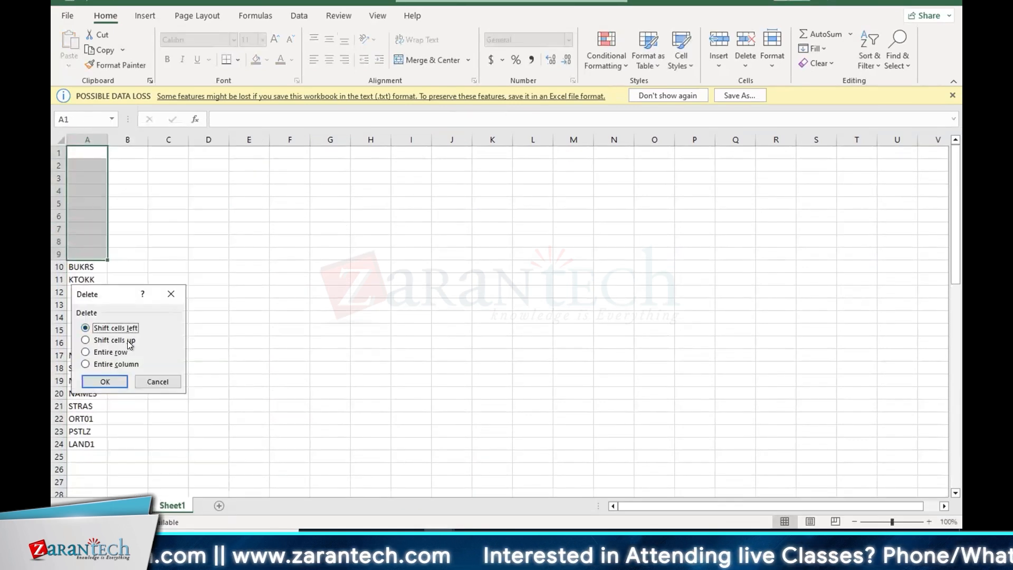
pyautogui.click(105, 379)
# Delete the blank cells A3:A7 between KTOKK and NAME1, shifting the cells up.
pyautogui.moveTo(85, 178); pyautogui.dragTo(84, 222)
pyautogui.rightClick(85, 222)
pyautogui.click(116, 300)
pyautogui.click(156, 337)
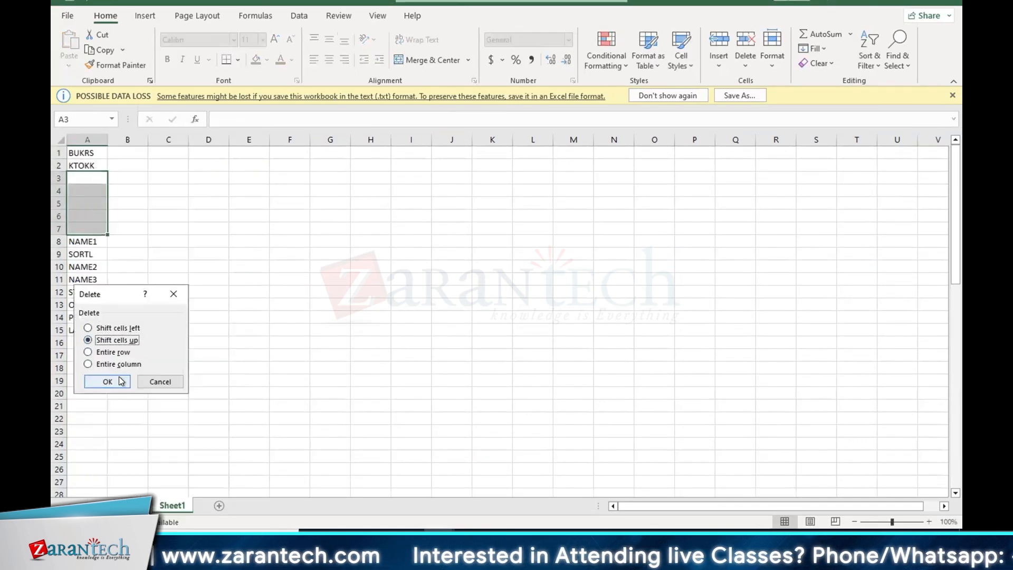
pyautogui.click(102, 380)
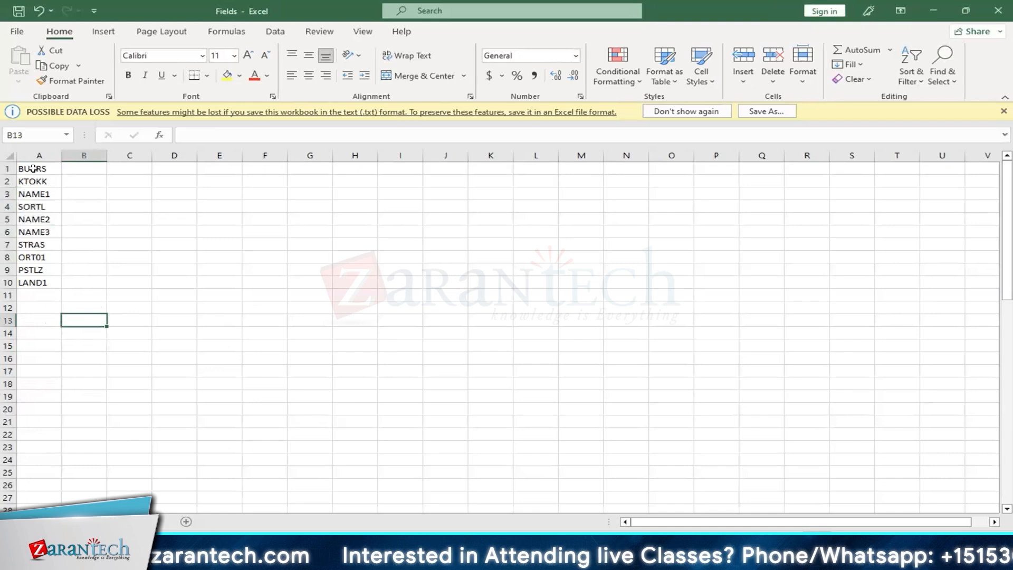
# Delete the blank cells A11:A37 between LAND1 and AKONT, shifting the cells up.
pyautogui.click(33, 155)
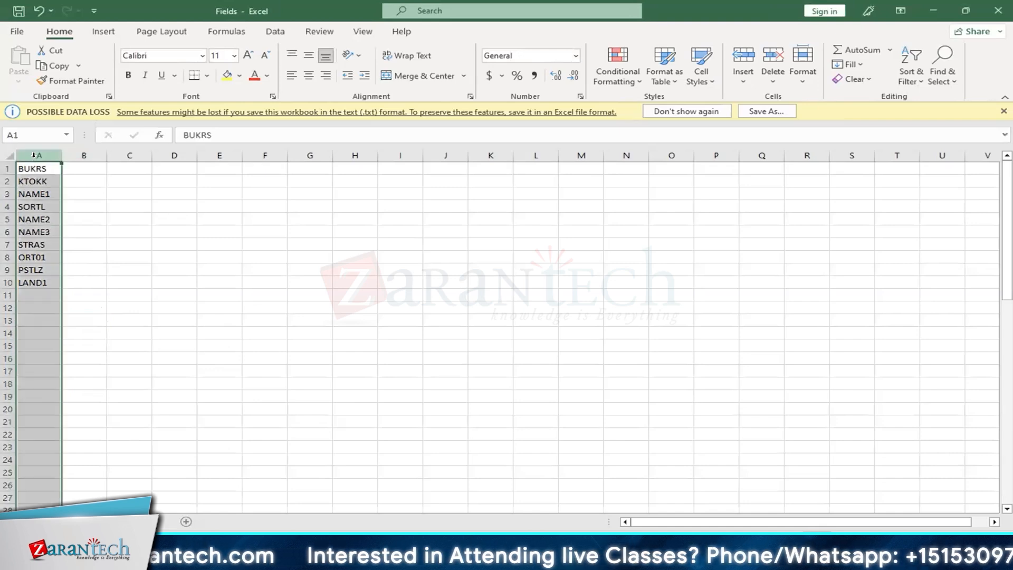
pyautogui.click(141, 270)
pyautogui.scroll(-17, 146, 251)
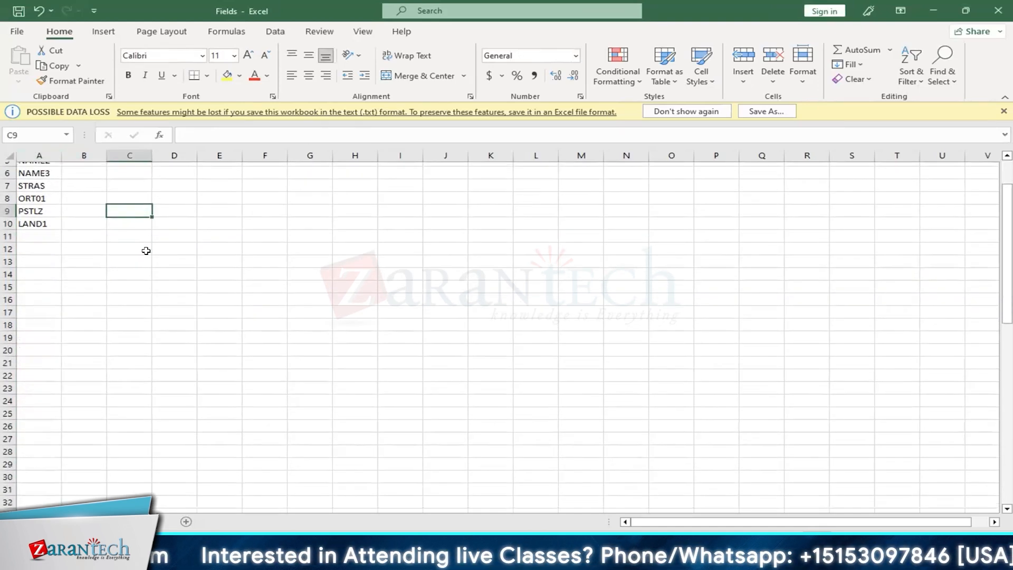
pyautogui.scroll(11, 146, 252)
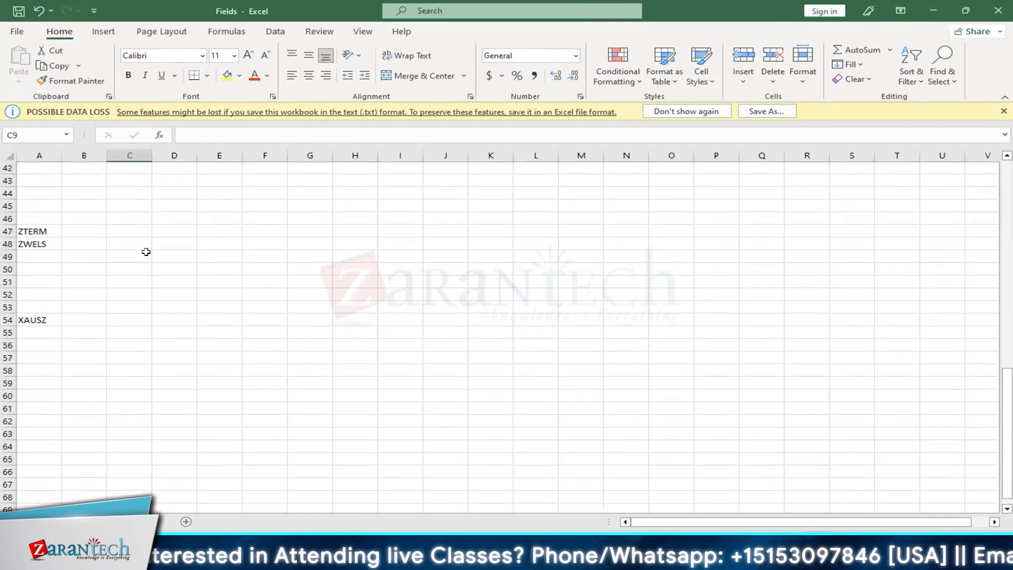
pyautogui.scroll(2, 146, 252)
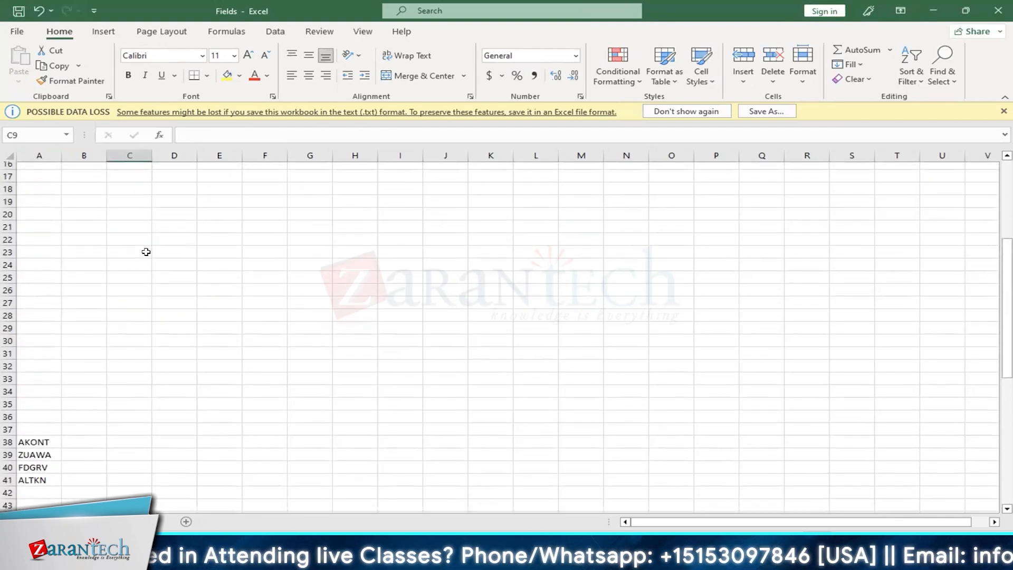
pyautogui.scroll(1, 146, 251)
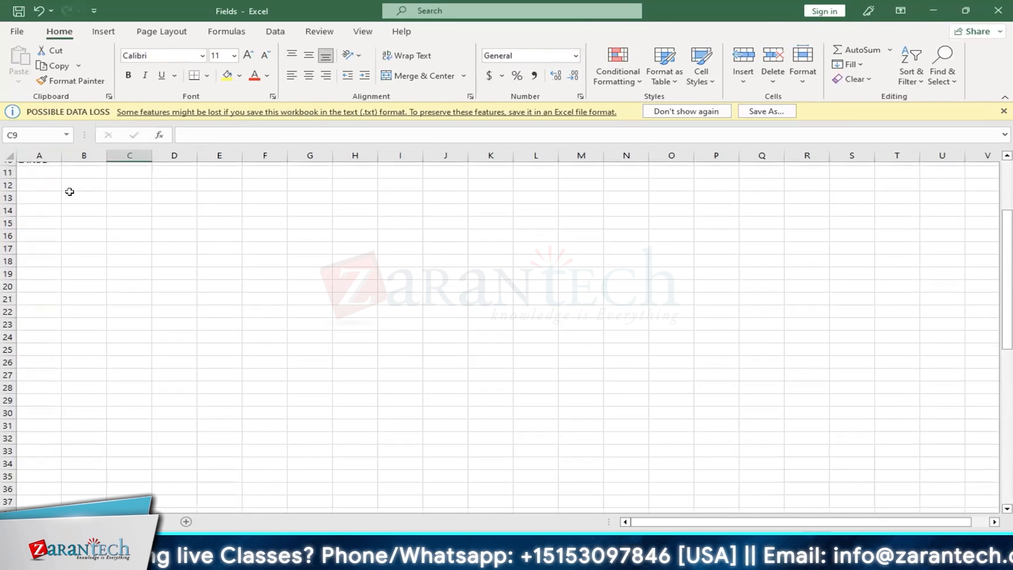
pyautogui.moveTo(53, 178); pyautogui.dragTo(44, 485)
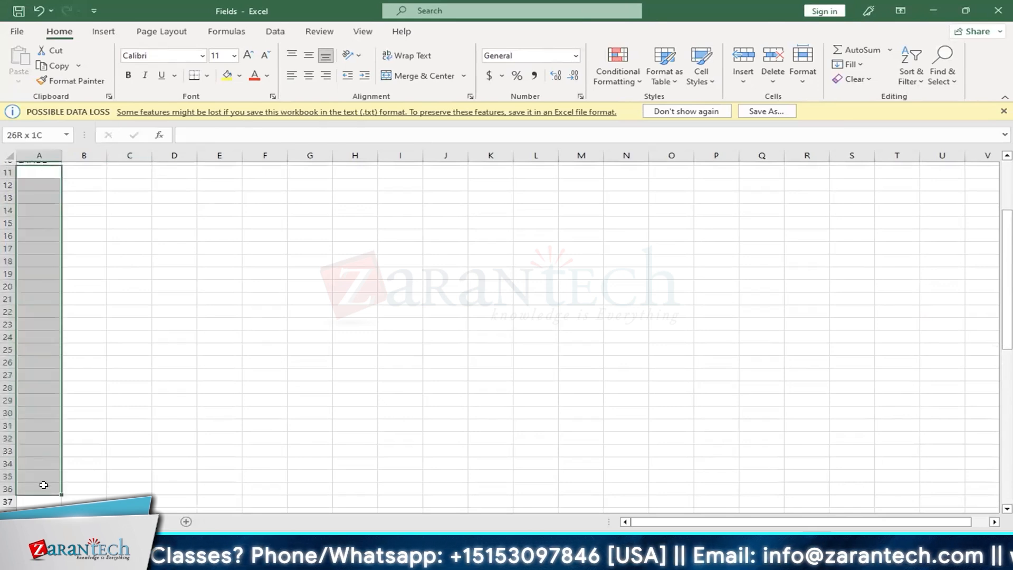
pyautogui.rightClick(45, 493)
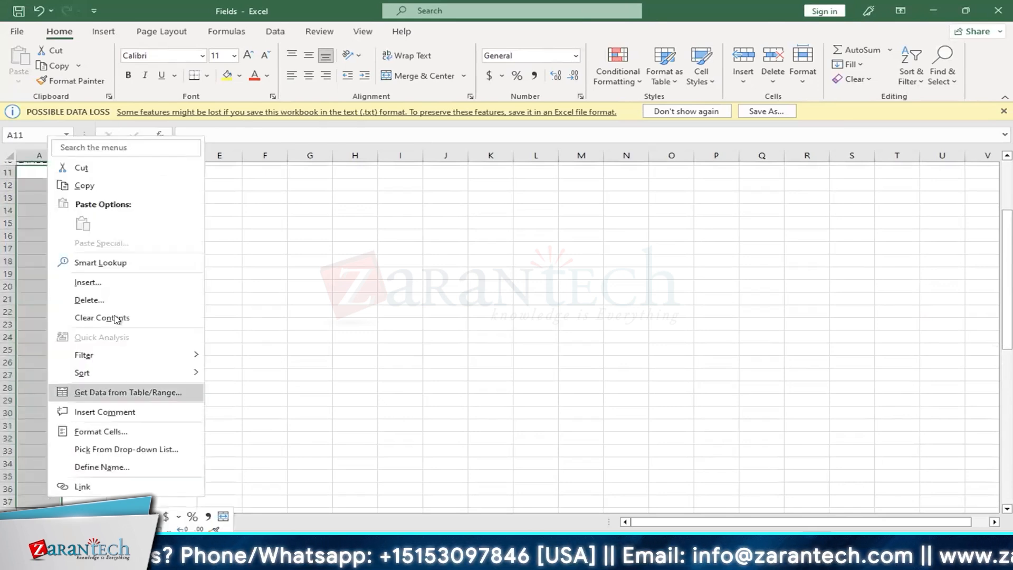
pyautogui.click(115, 300)
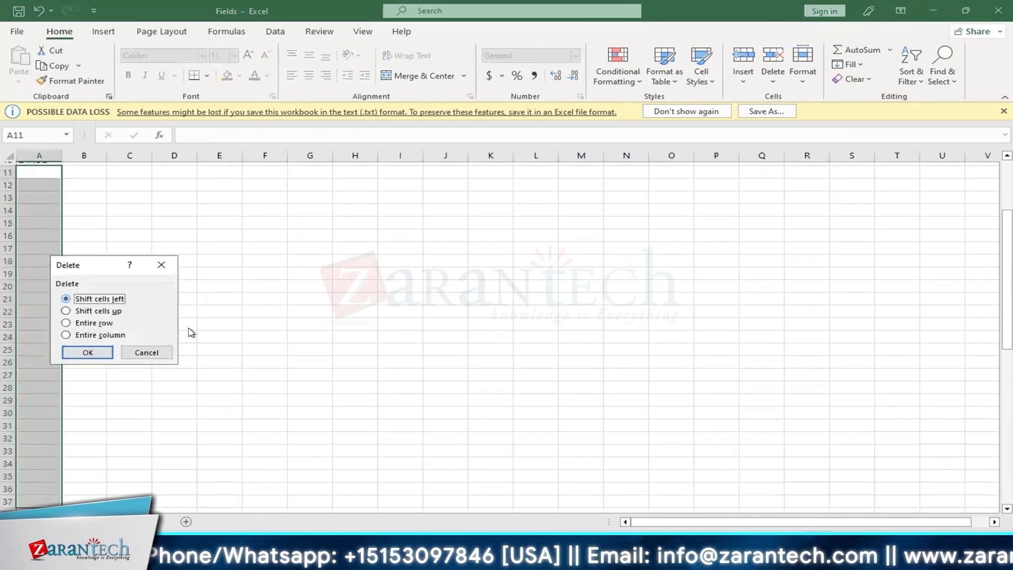
pyautogui.click(65, 311)
pyautogui.click(83, 353)
# Delete the blank cells A15:A19 between ALTKN and ZTERM, shifting the cells up.
pyautogui.click(23, 228)
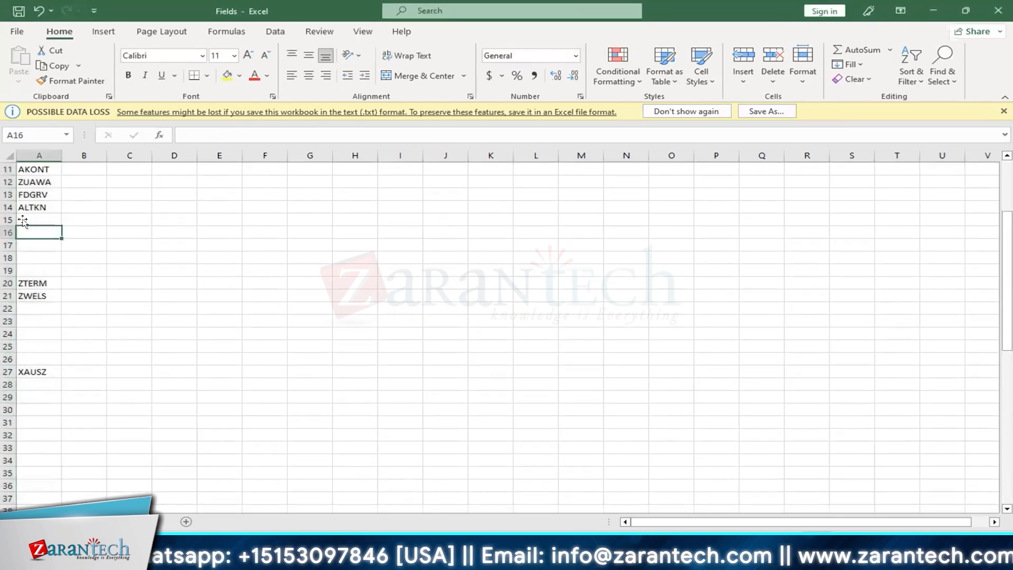
pyautogui.moveTo(24, 222); pyautogui.dragTo(21, 271)
pyautogui.rightClick(25, 269)
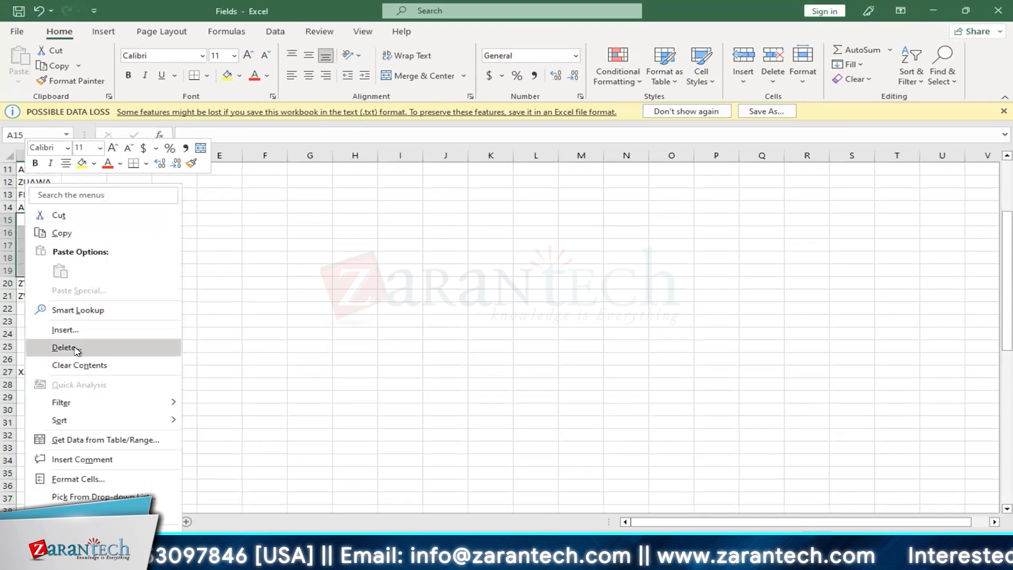
pyautogui.click(77, 350)
pyautogui.click(42, 365)
pyautogui.click(38, 405)
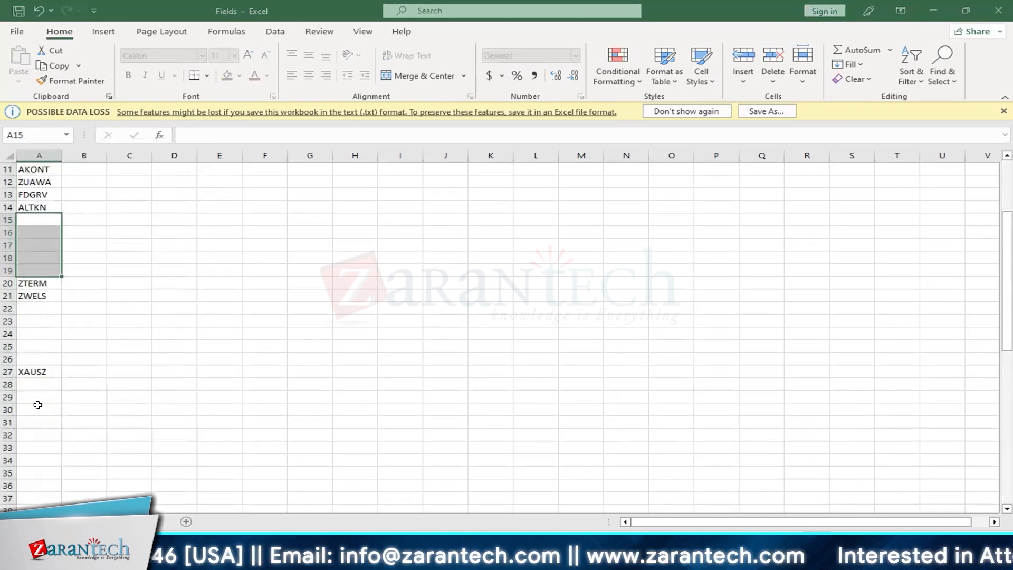
# Delete the blank cells A17:A21 between ZWELS and XAUSZ, shifting the cells up, and check the column for remaining entries.
pyautogui.click(29, 244)
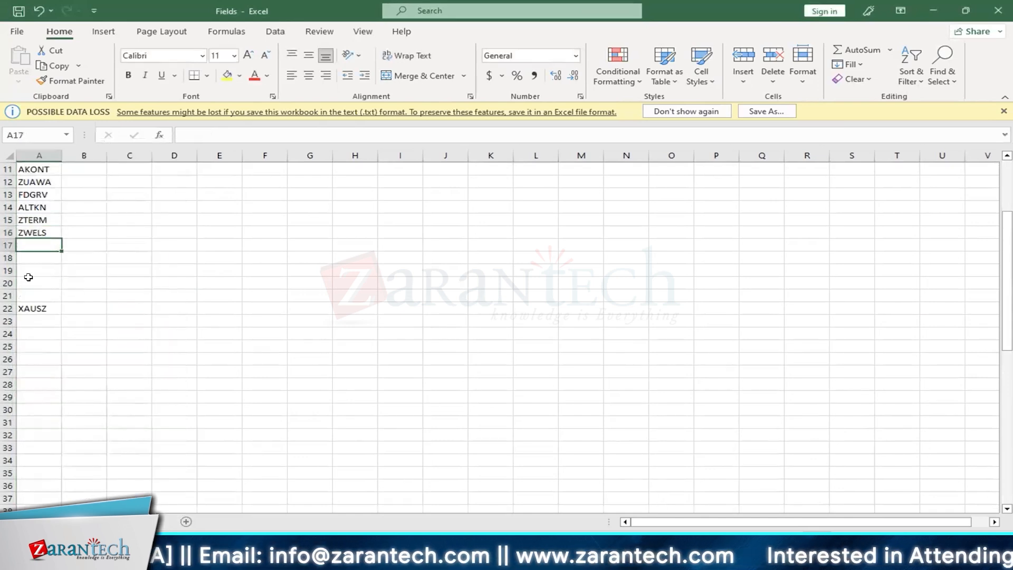
pyautogui.moveTo(29, 277); pyautogui.dragTo(28, 296)
pyautogui.rightClick(28, 296)
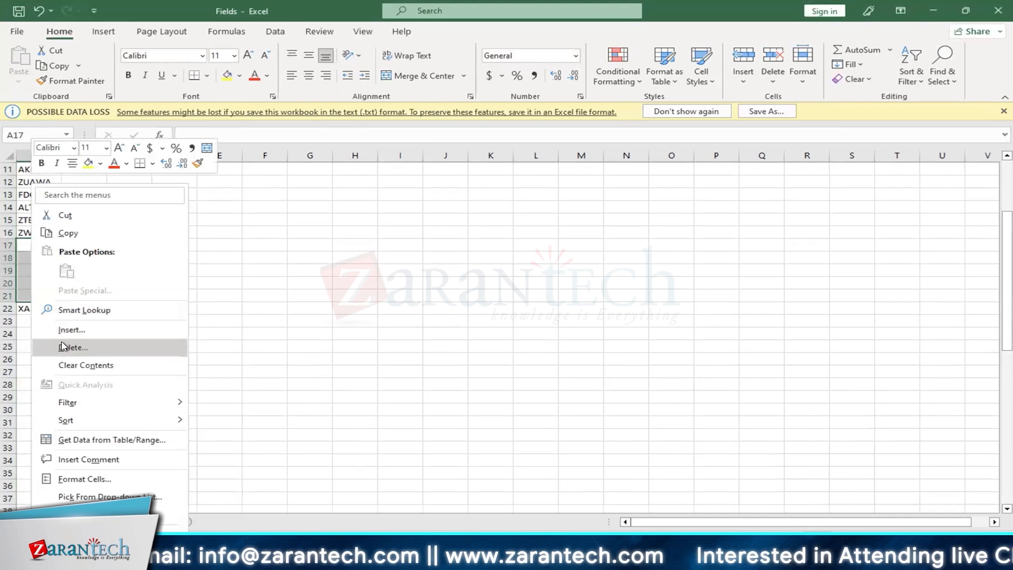
pyautogui.click(63, 346)
pyautogui.click(21, 359)
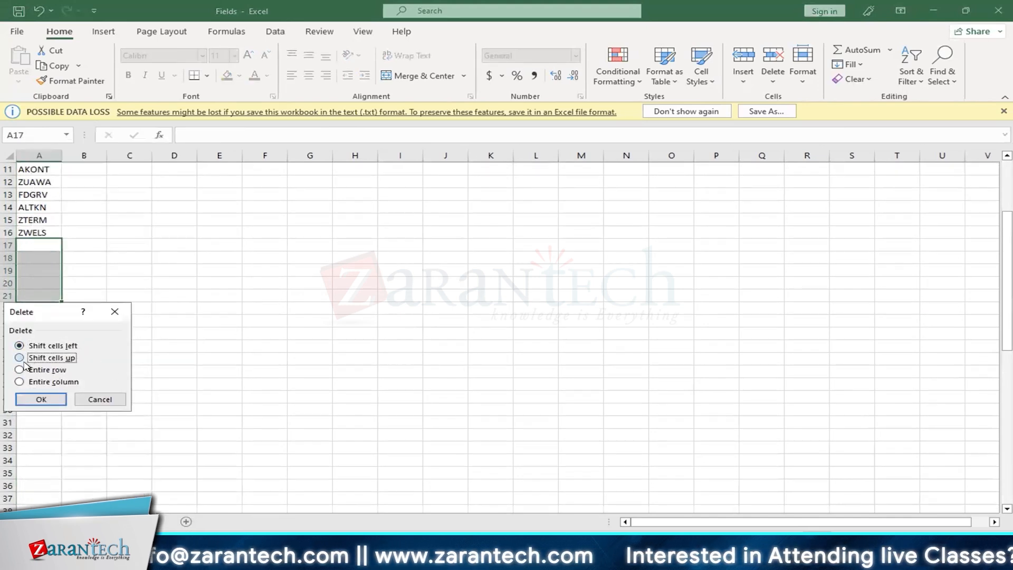
pyautogui.click(37, 400)
pyautogui.scroll(1, 41, 354)
pyautogui.scroll(2, 41, 354)
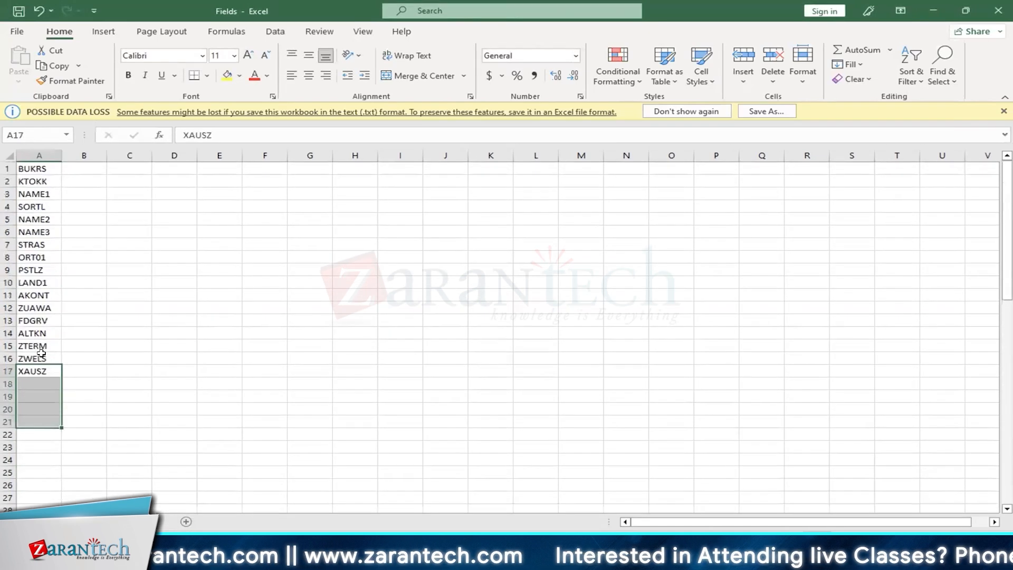
pyautogui.scroll(-20, 42, 354)
pyautogui.scroll(6, 41, 353)
pyautogui.scroll(20, 42, 354)
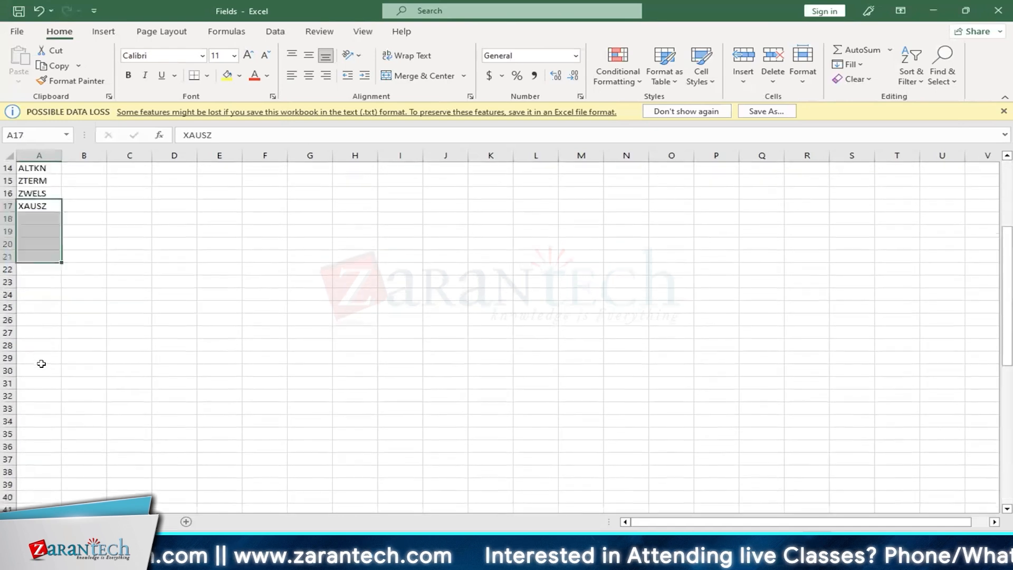
pyautogui.click(40, 156)
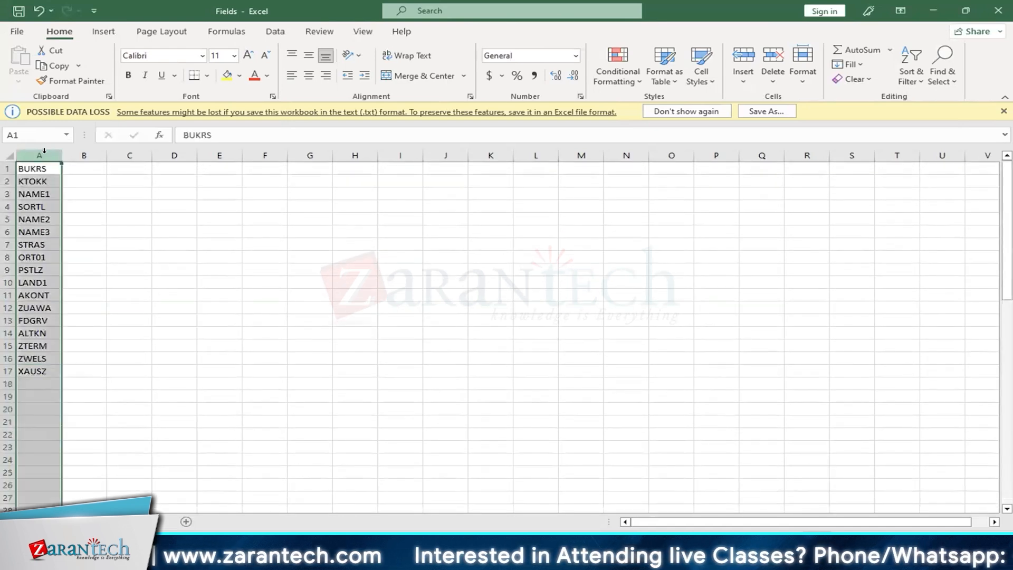
pyautogui.rightClick(49, 157)
pyautogui.click(82, 207)
pyautogui.click(81, 203)
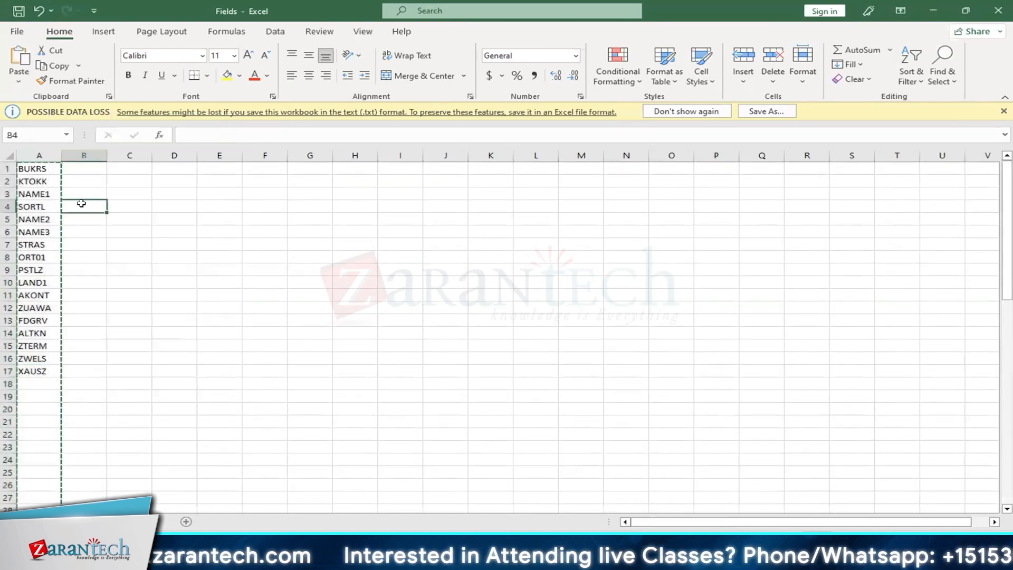
pyautogui.doubleClick(97, 242)
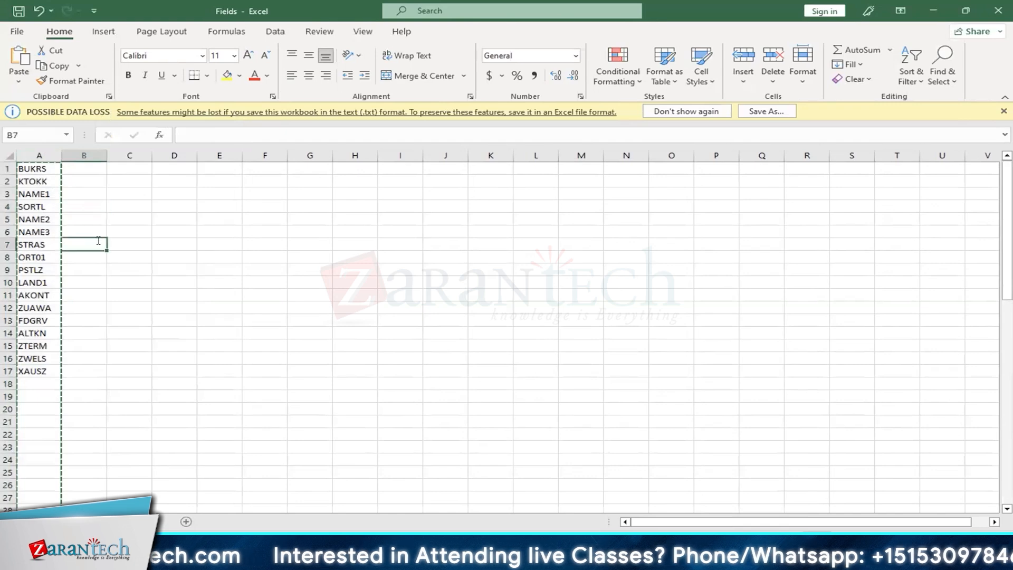
pyautogui.click(42, 206)
# Copy the cleaned list of field names in cells A1:A17, from BUKRS to XAUSZ.
pyautogui.click(41, 169)
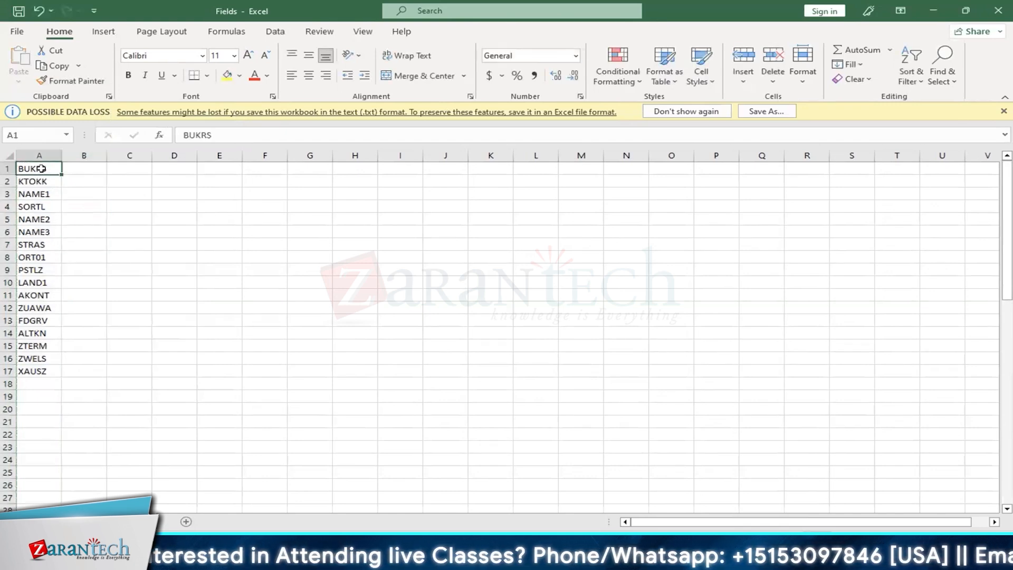
pyautogui.moveTo(41, 168); pyautogui.dragTo(42, 371)
pyautogui.rightClick(45, 369)
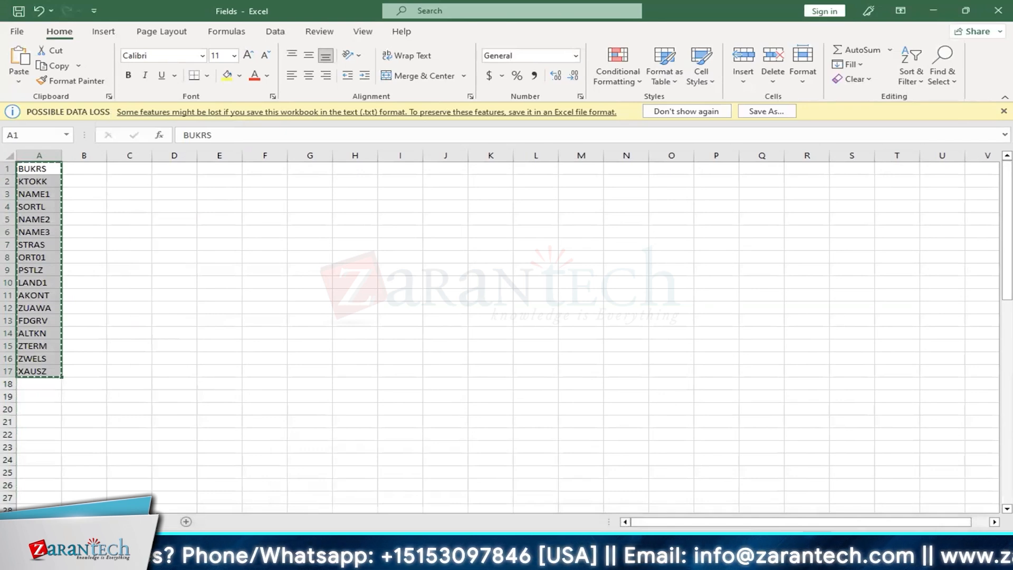
# Switch to the SAP EH7 session and leave the recording display, returning to the LSMW project selection.
pyautogui.moveTo(466, 560)
pyautogui.moveTo(397, 559)
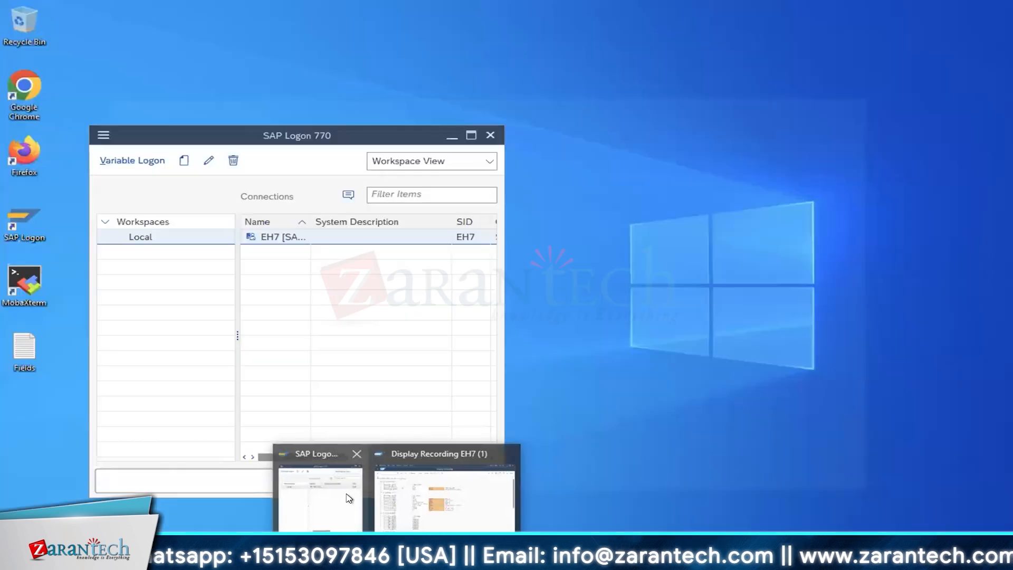
pyautogui.click(349, 499)
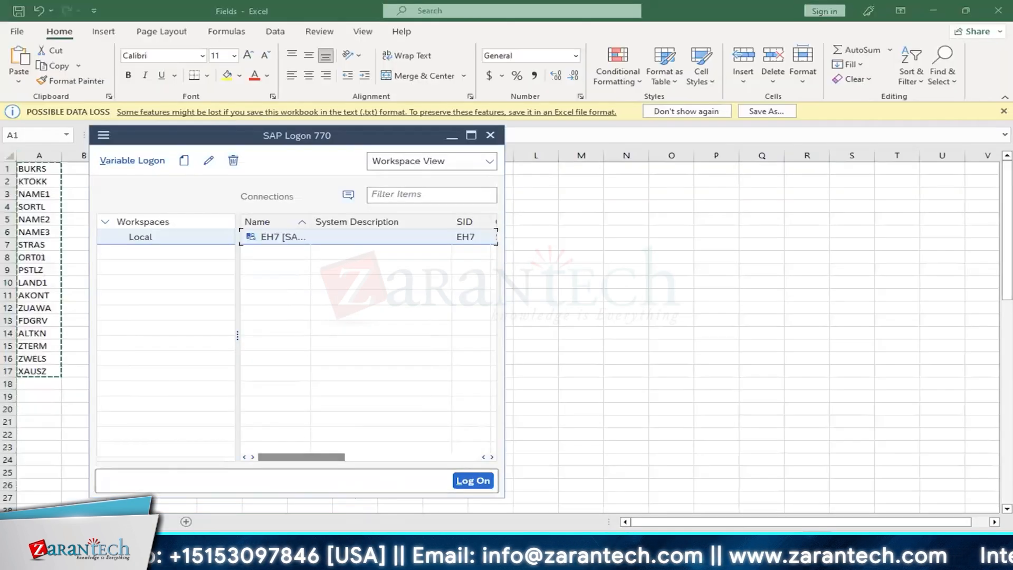
pyautogui.moveTo(397, 559)
pyautogui.click(410, 479)
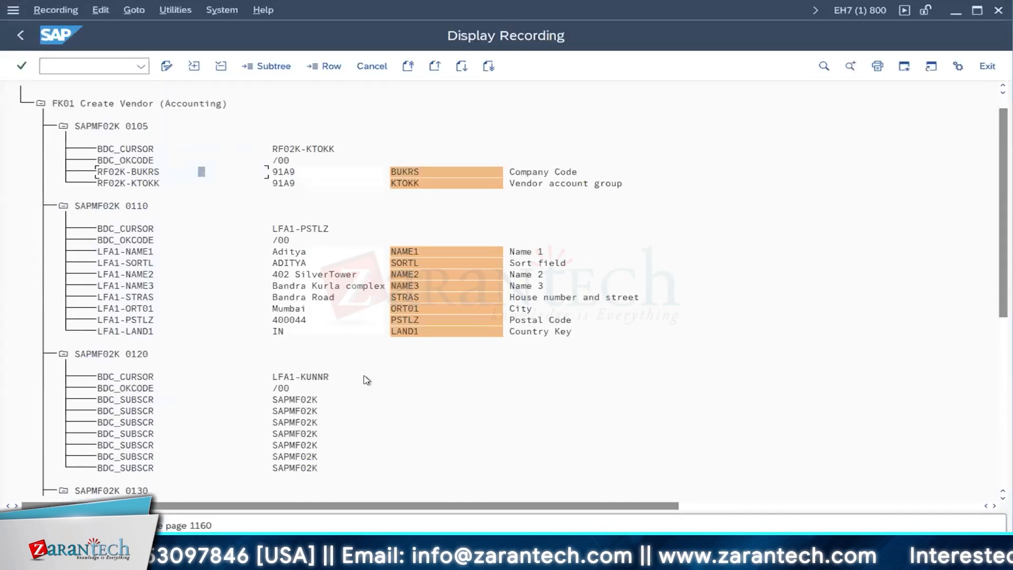
pyautogui.click(16, 36)
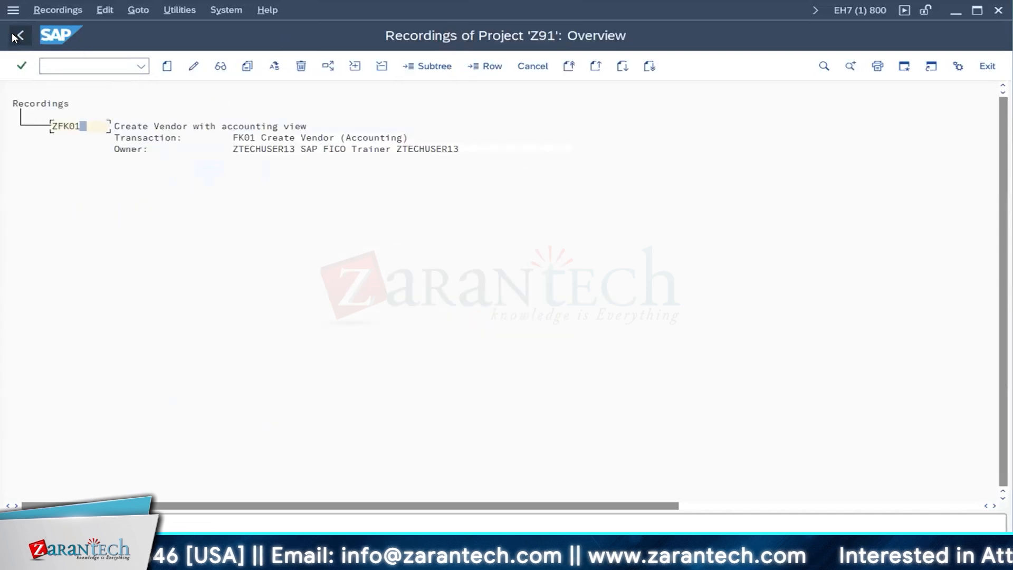
pyautogui.click(16, 36)
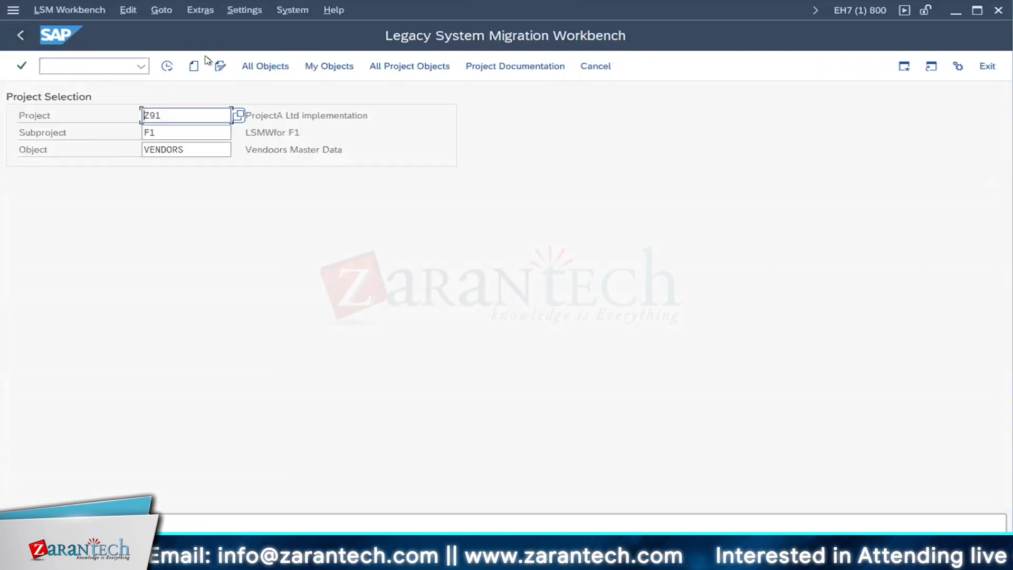
# Open Maintain Source Fields for object VENDORS of project Z91, subproject F1, and switch to change mode.
pyautogui.click(167, 66)
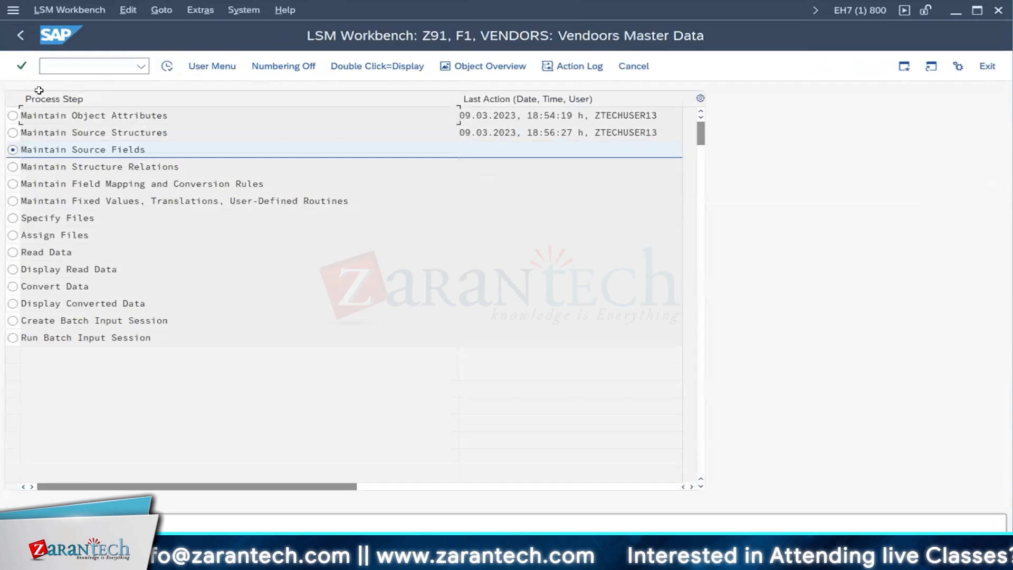
pyautogui.click(12, 150)
pyautogui.doubleClick(35, 142)
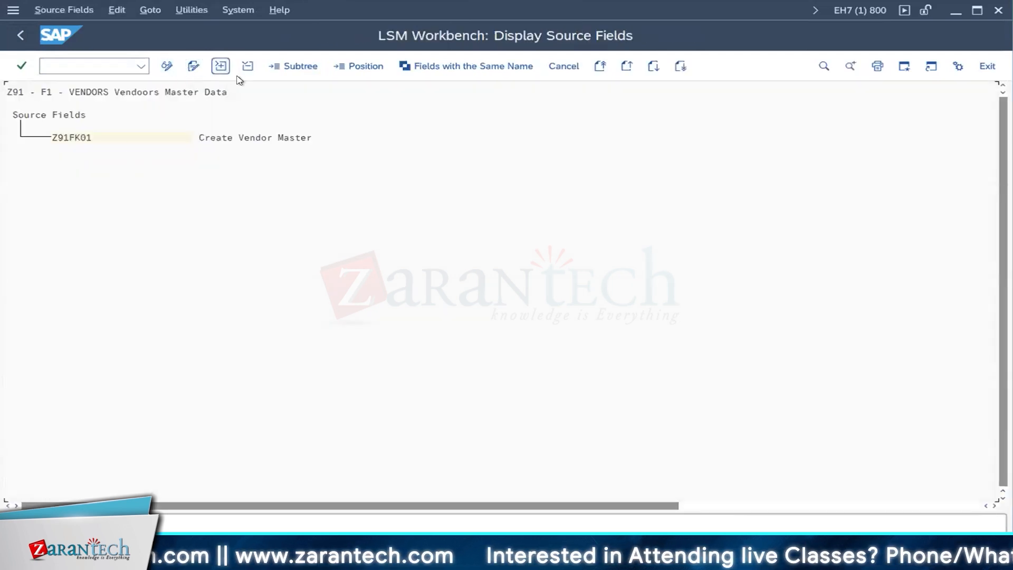
pyautogui.click(155, 137)
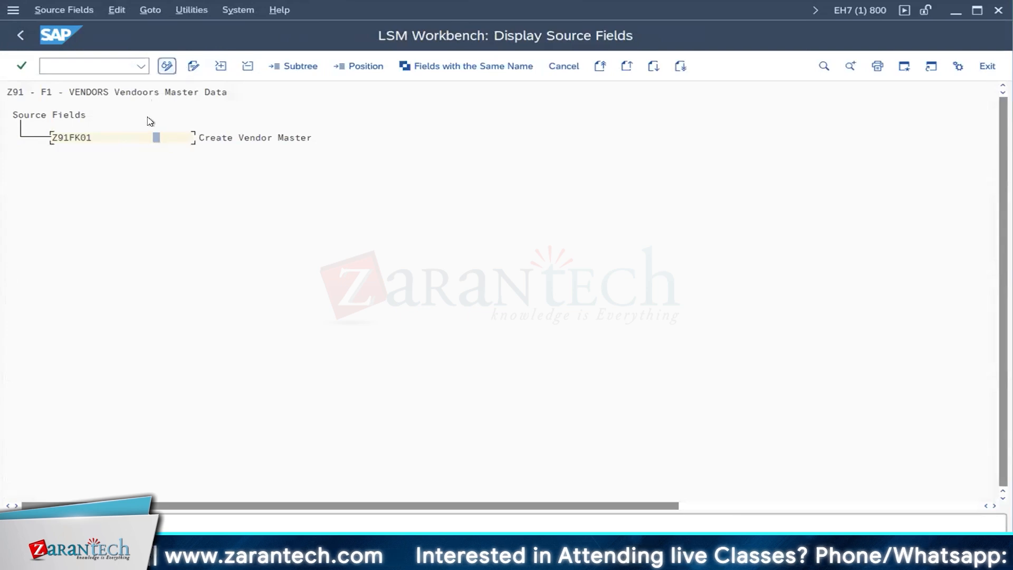
pyautogui.click(166, 66)
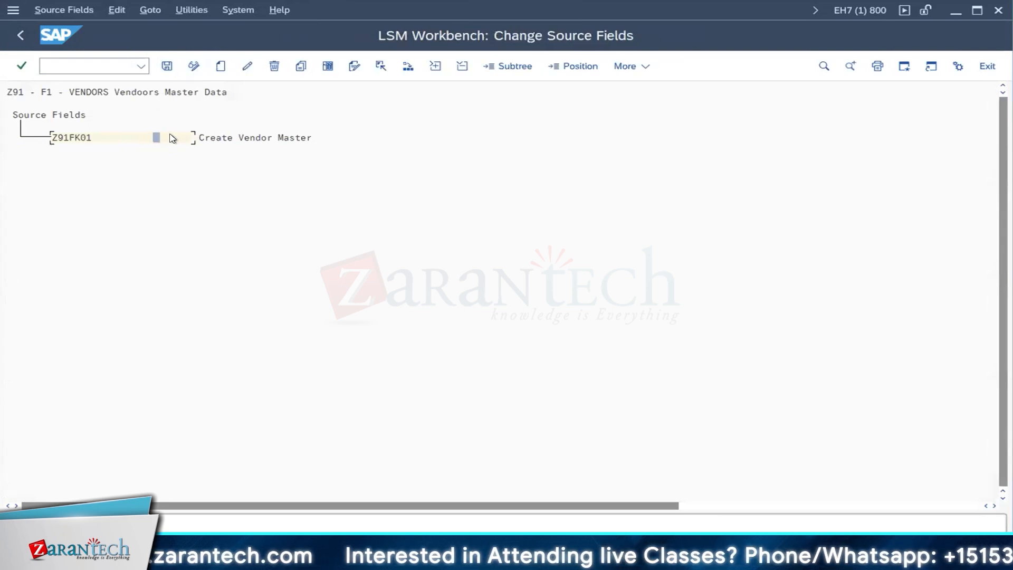
# Paste the copied field names BUKRS to XAUSZ into the field table of structure Z91FK01 and try to save them.
pyautogui.click(173, 137)
pyautogui.click(328, 65)
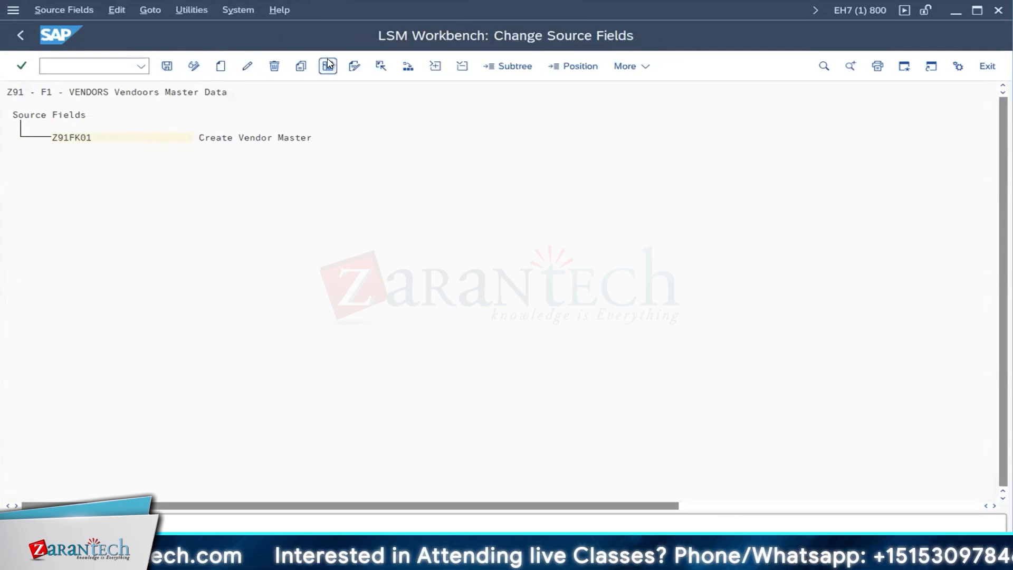
pyautogui.rightClick(149, 121)
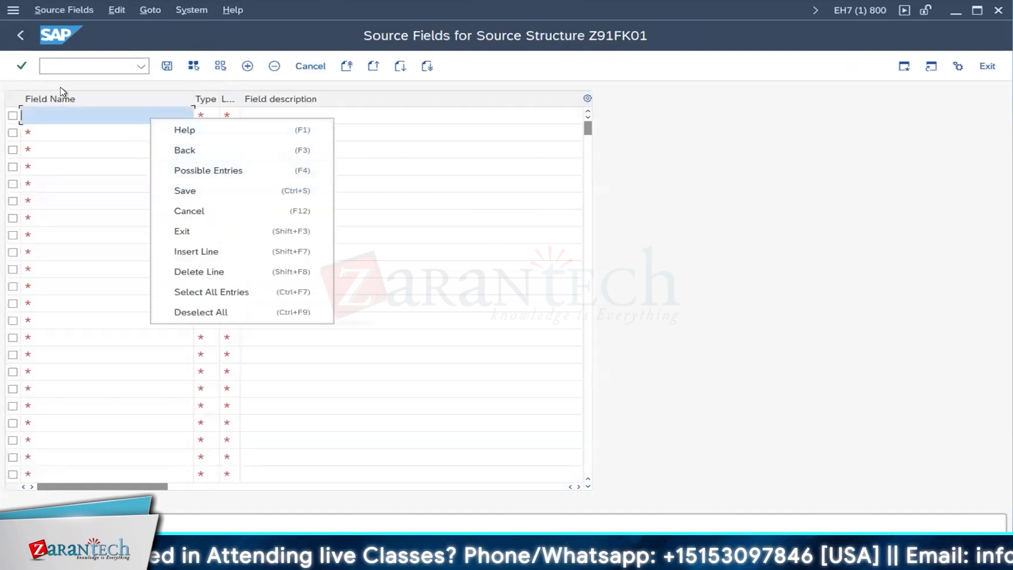
pyautogui.click(57, 106)
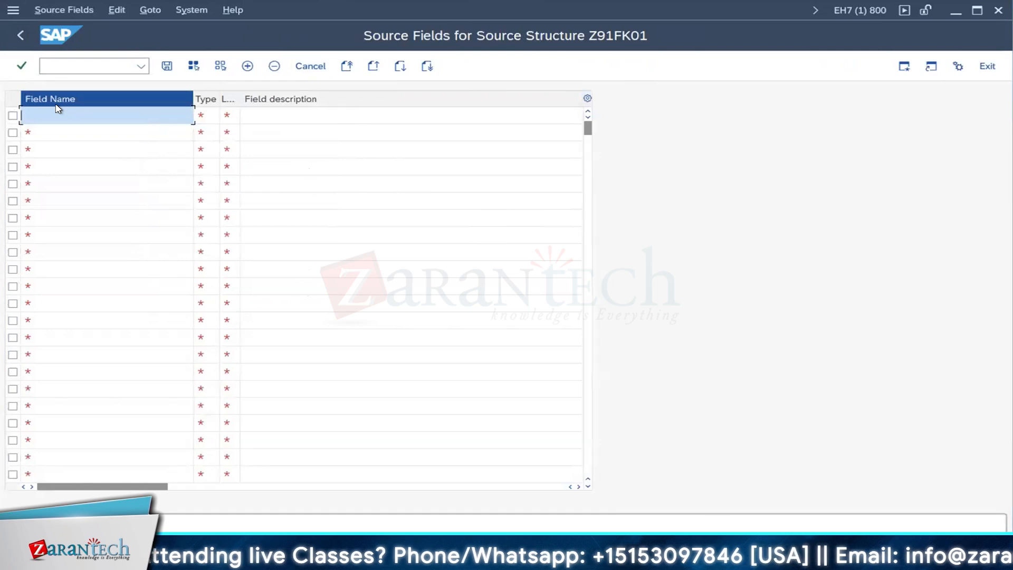
pyautogui.hotkey('ctrl', 'v')
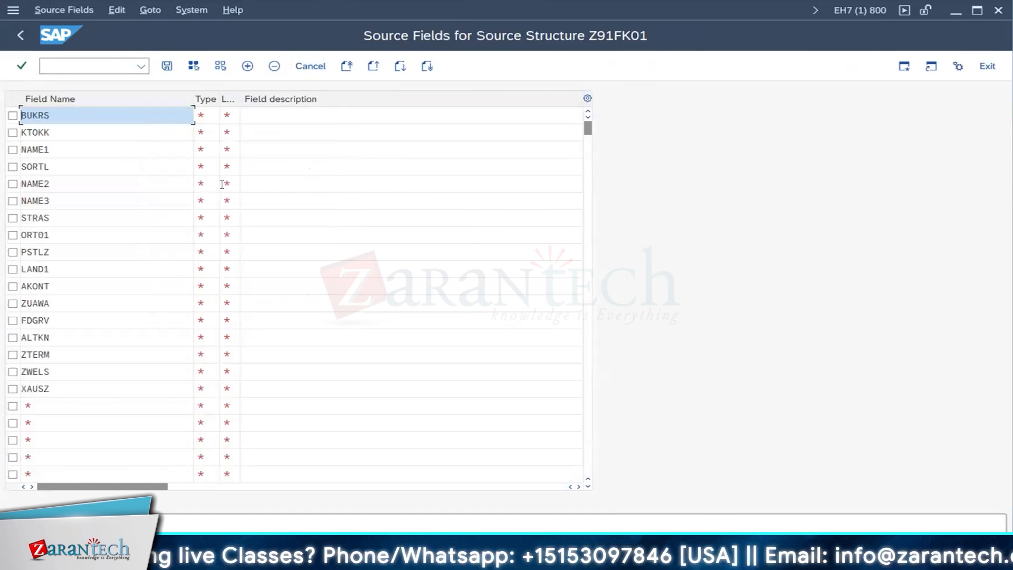
pyautogui.click(167, 66)
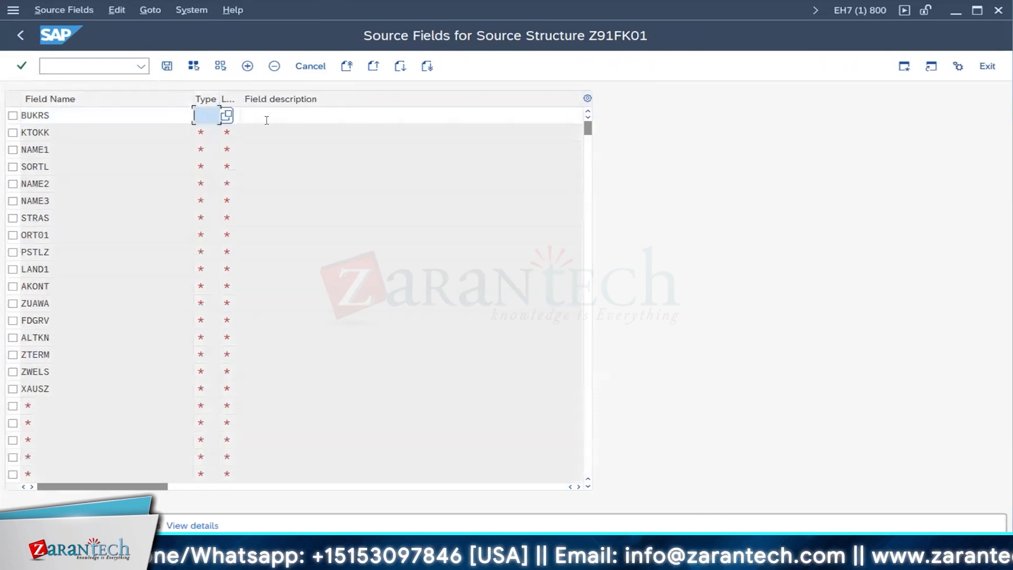
pyautogui.click(266, 119)
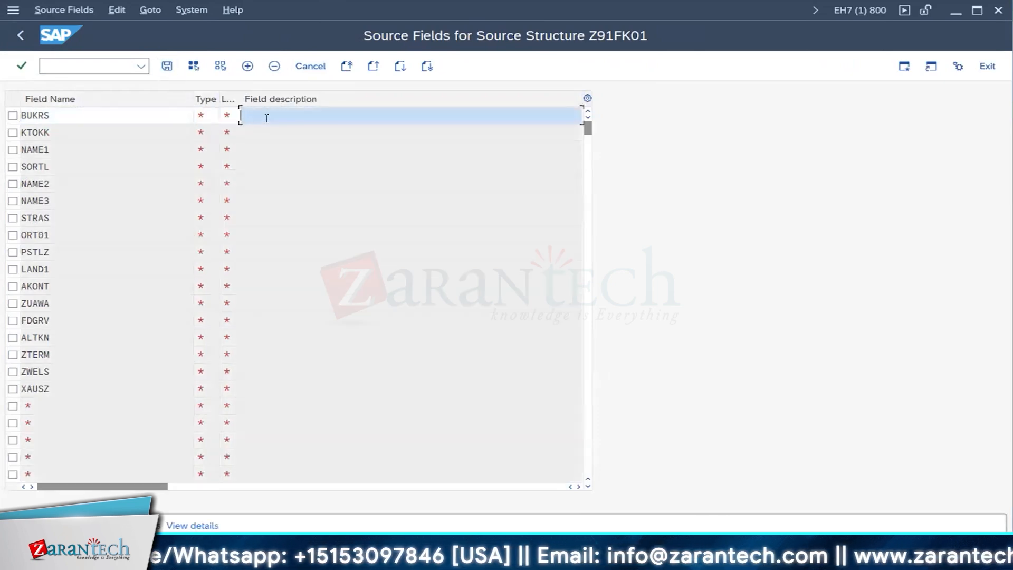
pyautogui.click(261, 149)
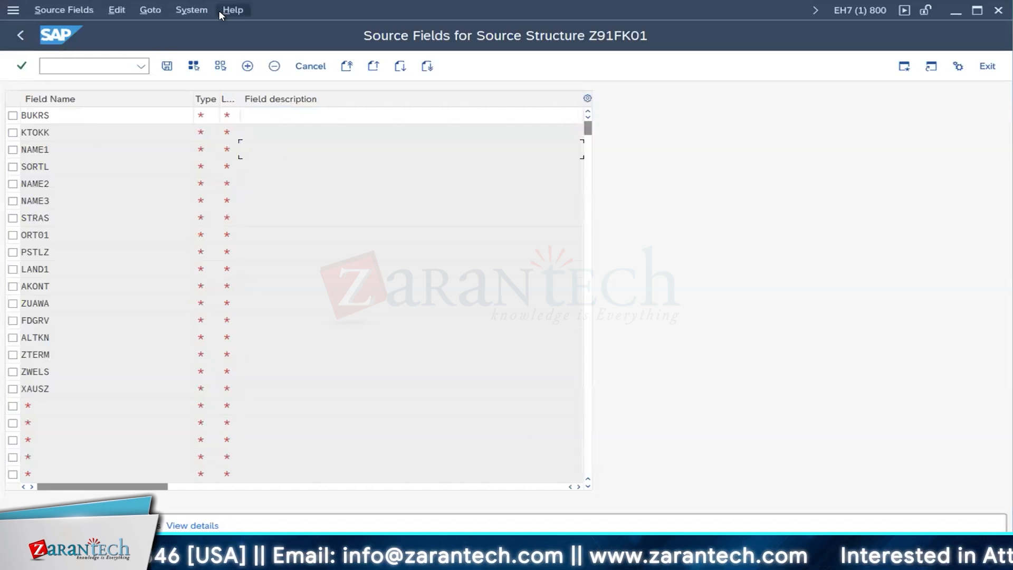
pyautogui.moveTo(589, 3)
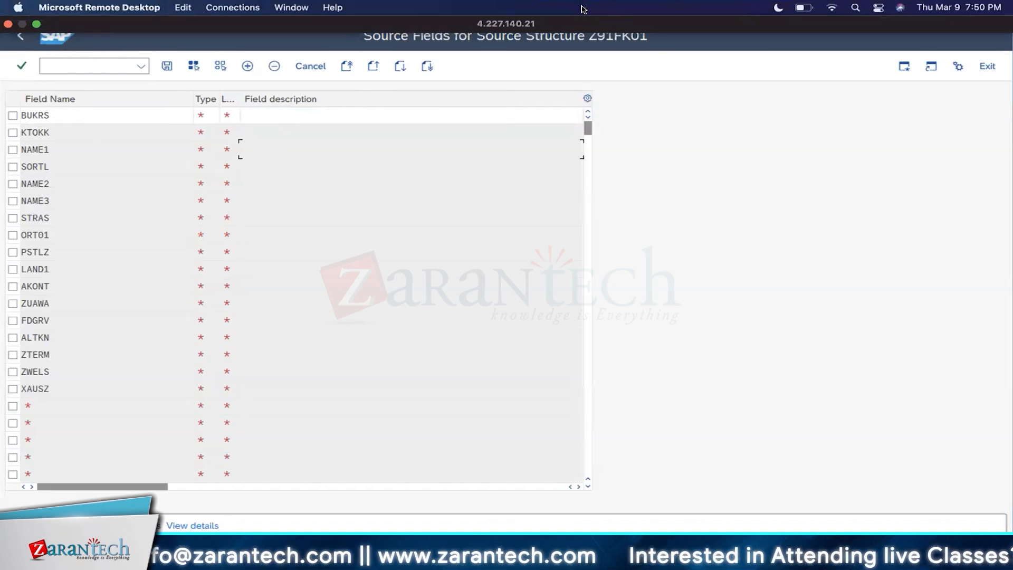
# Leave the source fields of Z91FK01 and exit LSMW to the SAP Easy Access screen.
pyautogui.click(20, 37)
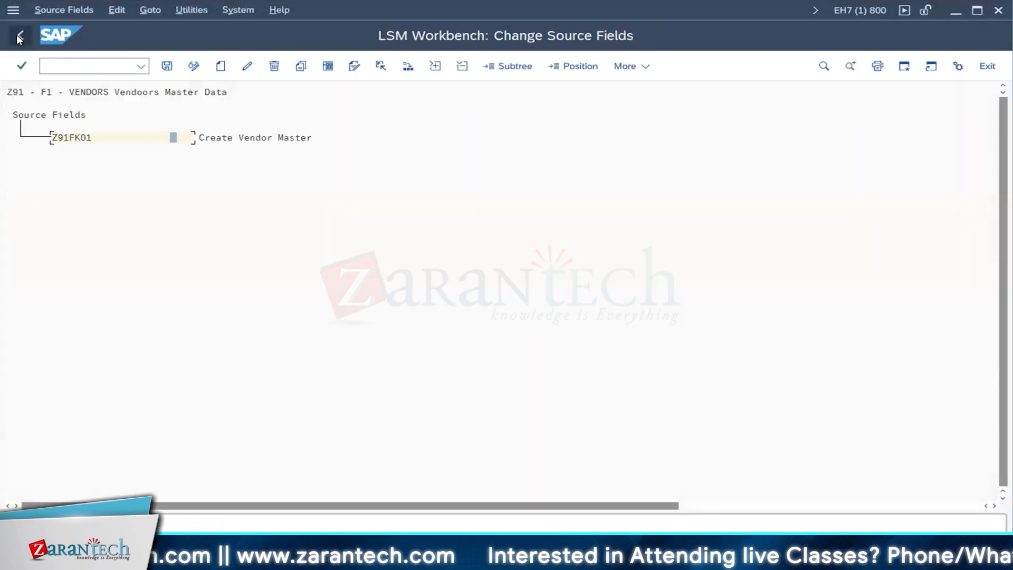
pyautogui.click(19, 37)
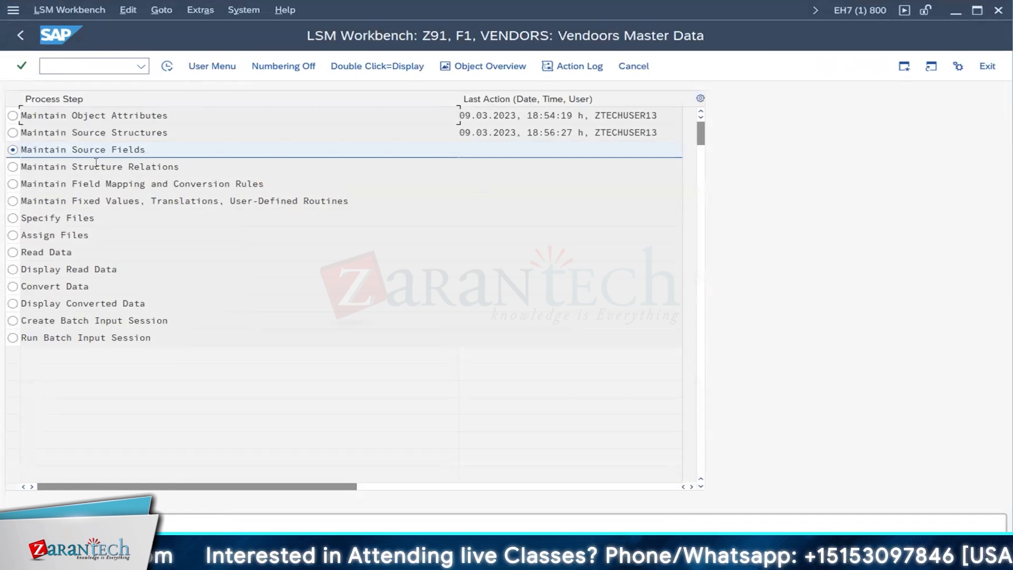
pyautogui.click(20, 37)
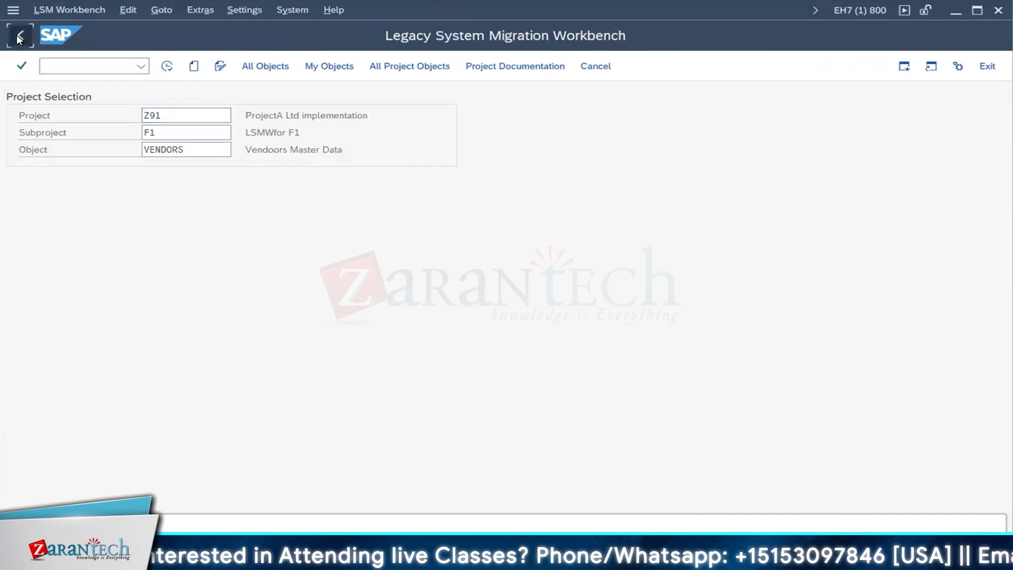
pyautogui.click(19, 37)
# Start transaction SPRO and display the SAP Reference IMG.
pyautogui.write('s')
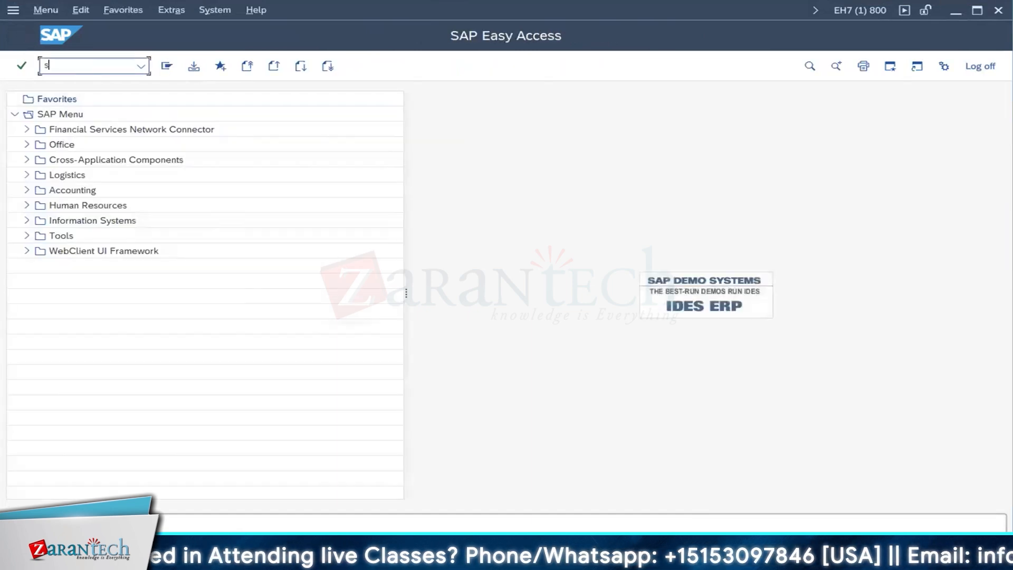
pyautogui.write('pro')
pyautogui.press('Return')
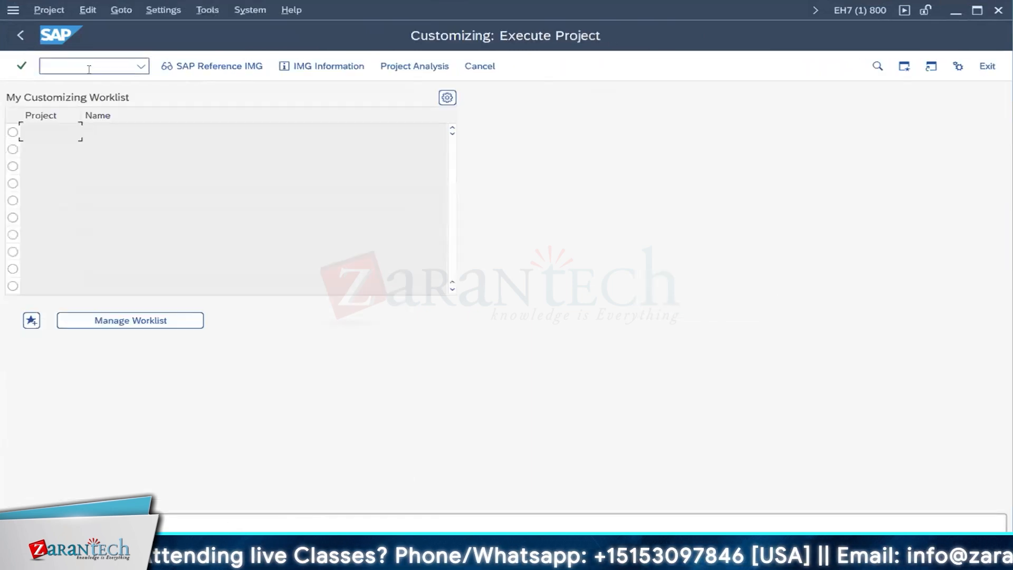
pyautogui.click(211, 67)
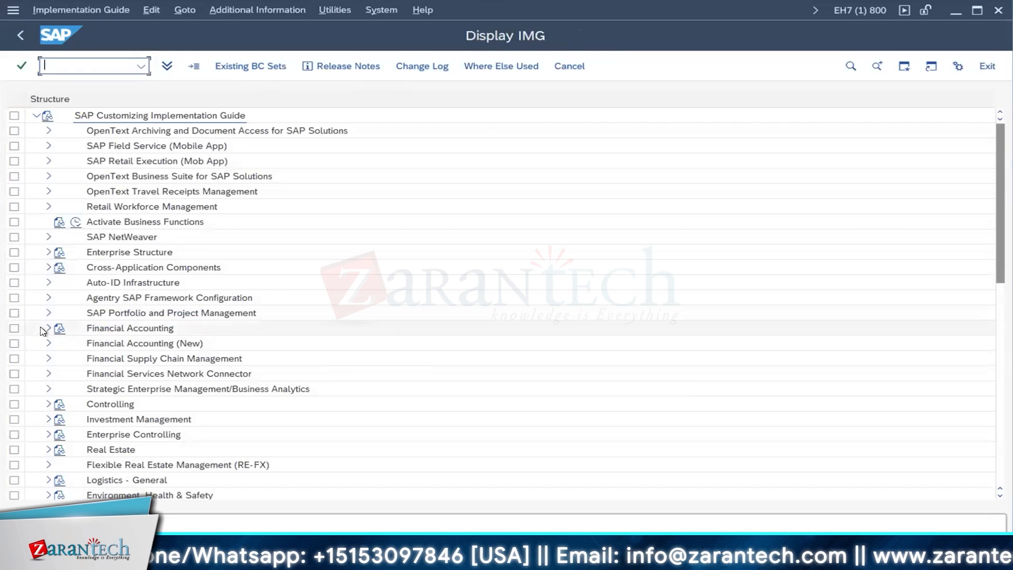
# Expand the IMG through Financial Accounting, Accounts Receivable and Accounts Payable, Business Transactions and Dunning to Basic Settings for Dunning.
pyautogui.click(46, 328)
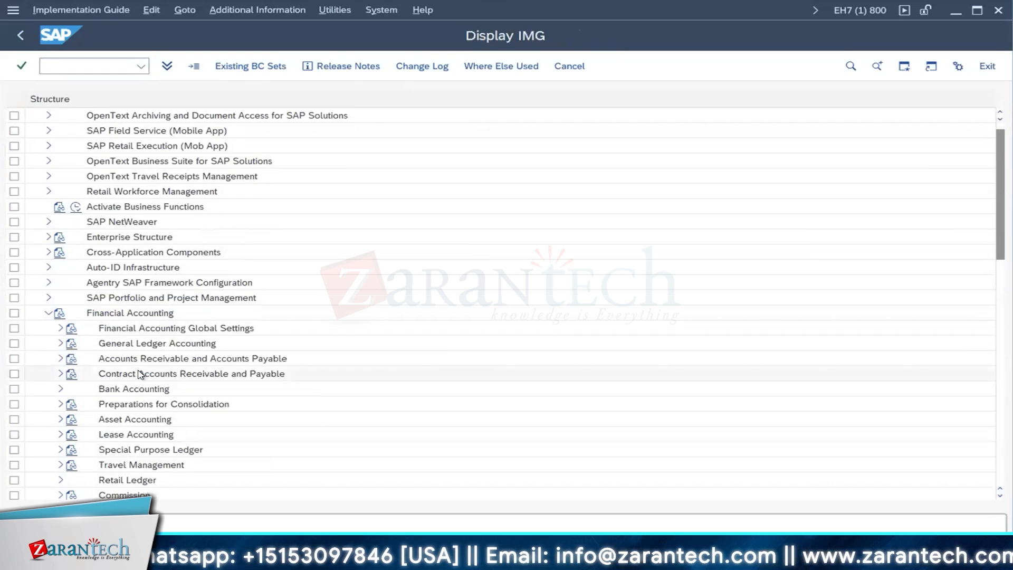
pyautogui.scroll(-4, 140, 374)
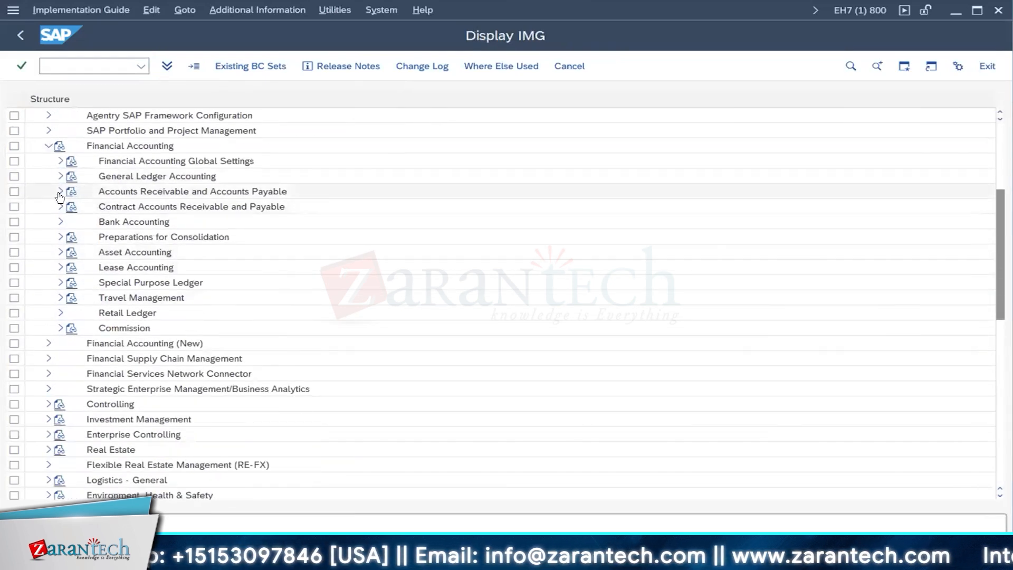
pyautogui.click(59, 193)
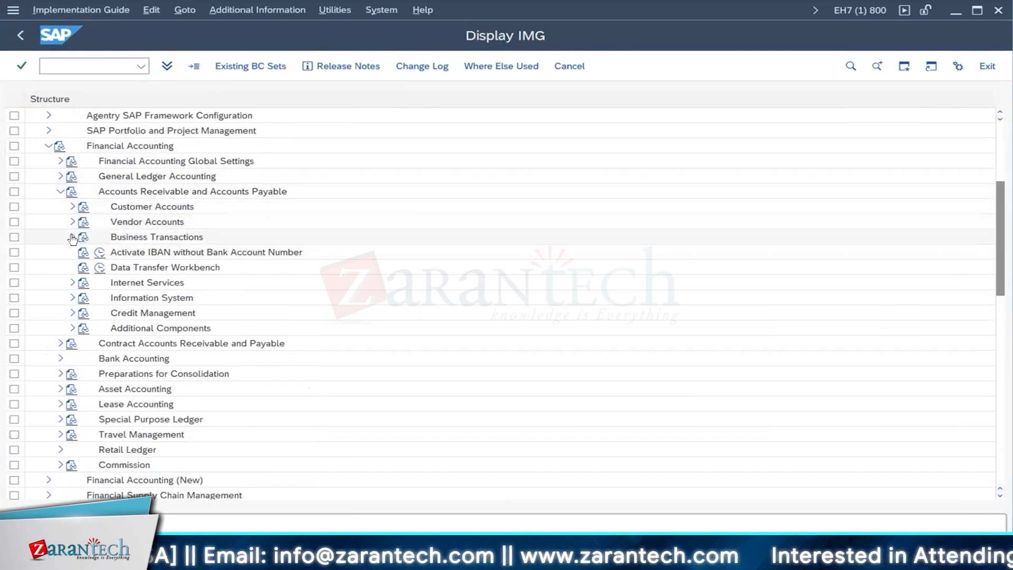
pyautogui.click(72, 238)
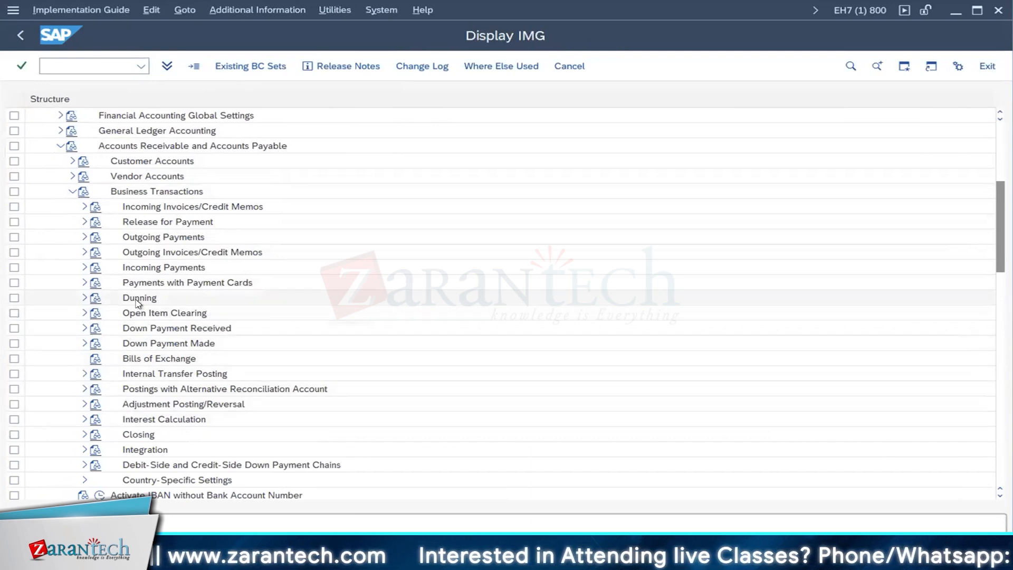
pyautogui.click(86, 298)
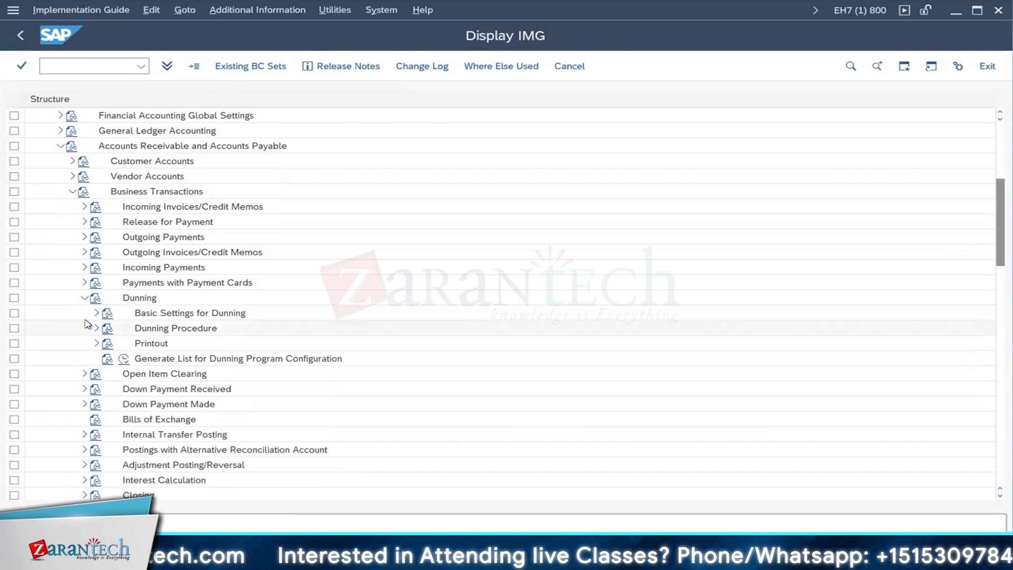
pyautogui.click(96, 314)
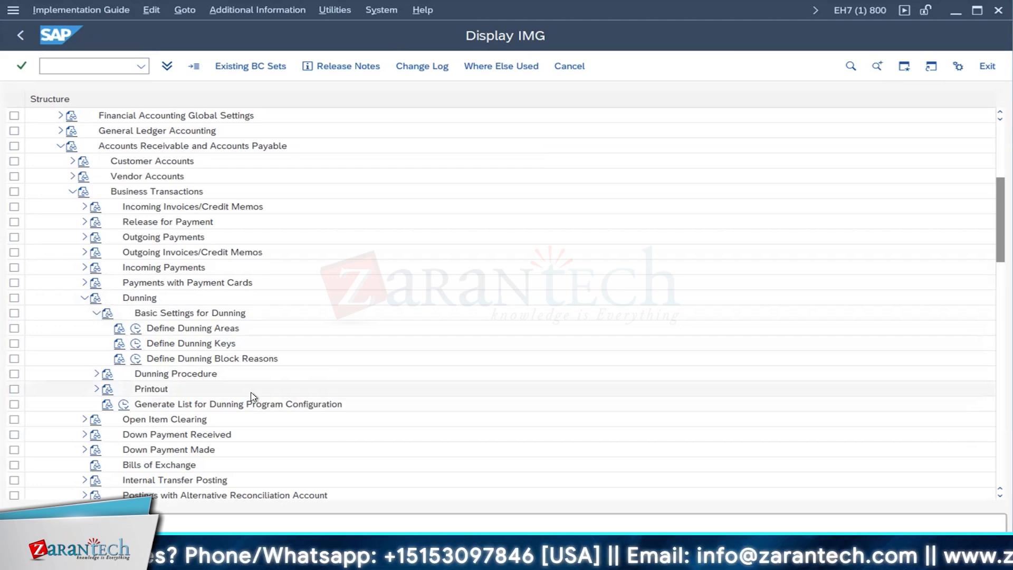
pyautogui.press('XF86AudioRaiseVolume')
pyautogui.press('XF86AudioRaiseVolume')
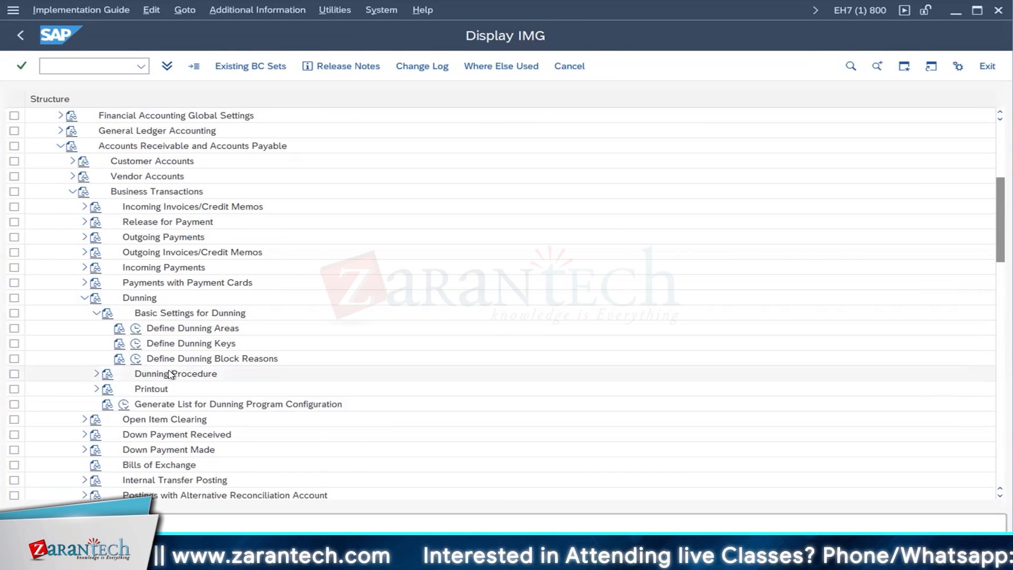
pyautogui.press('XF86AudioRaiseVolume')
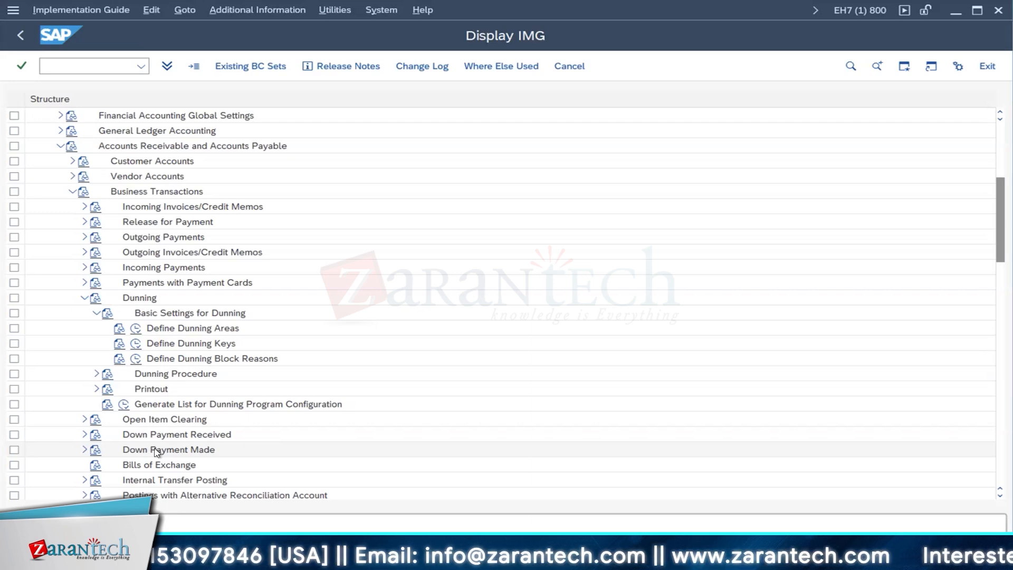
# Log back on to client 800 and open the Define Dunning Areas activity.
pyautogui.click(135, 328)
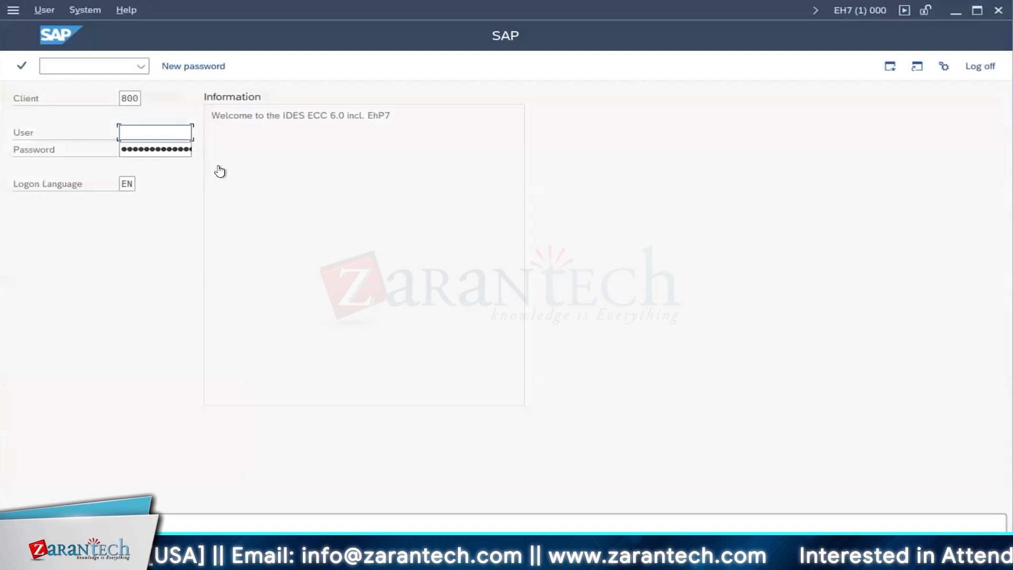
pyautogui.press('Return')
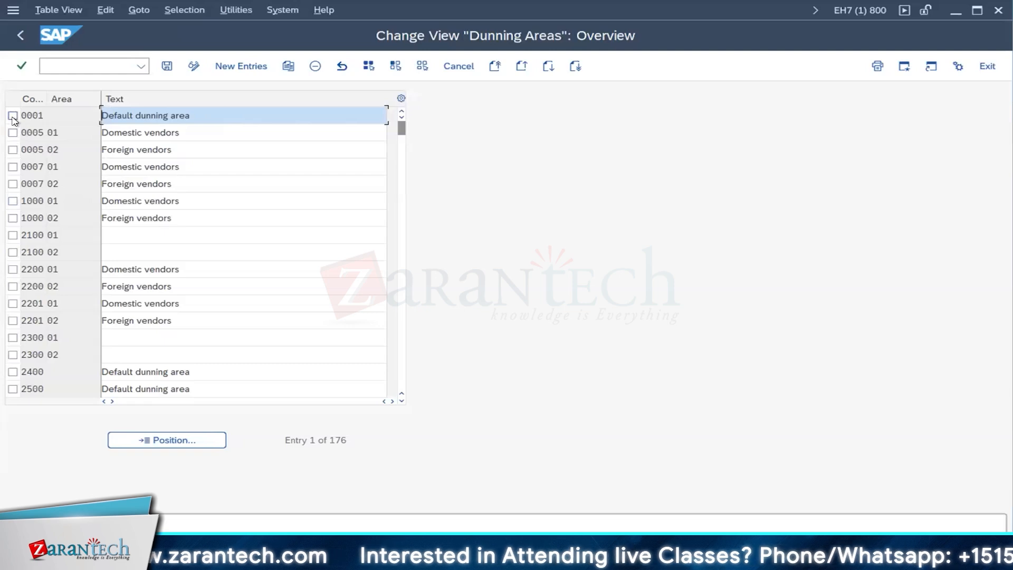
# Copy the default dunning area entry of company code 0001, setting the company code to 91A9 and the area to 01.
pyautogui.click(13, 115)
pyautogui.click(289, 66)
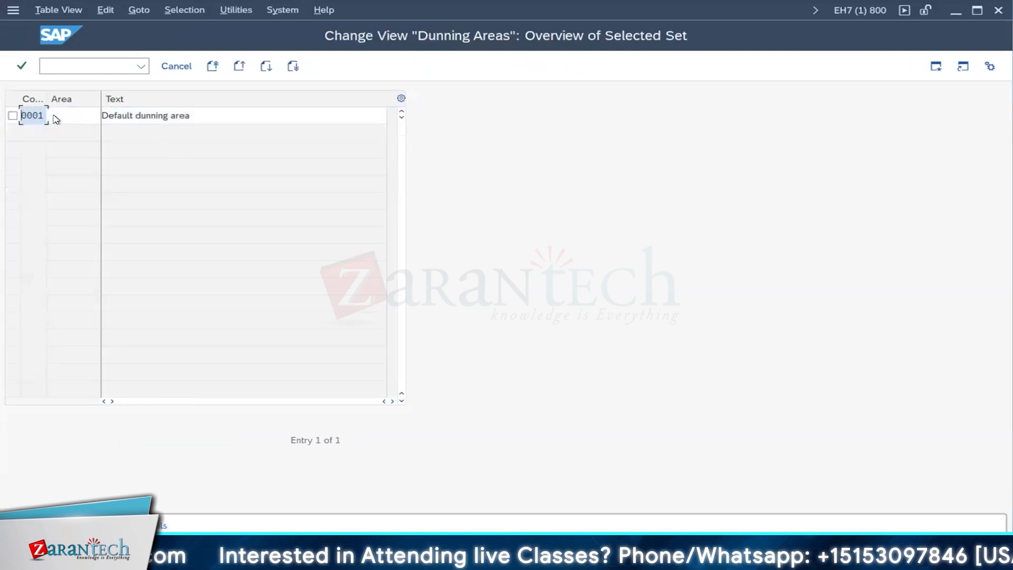
pyautogui.click(40, 116)
pyautogui.press('BackSpace')
pyautogui.press('BackSpace')
pyautogui.press('BackSpace')
pyautogui.press('BackSpace')
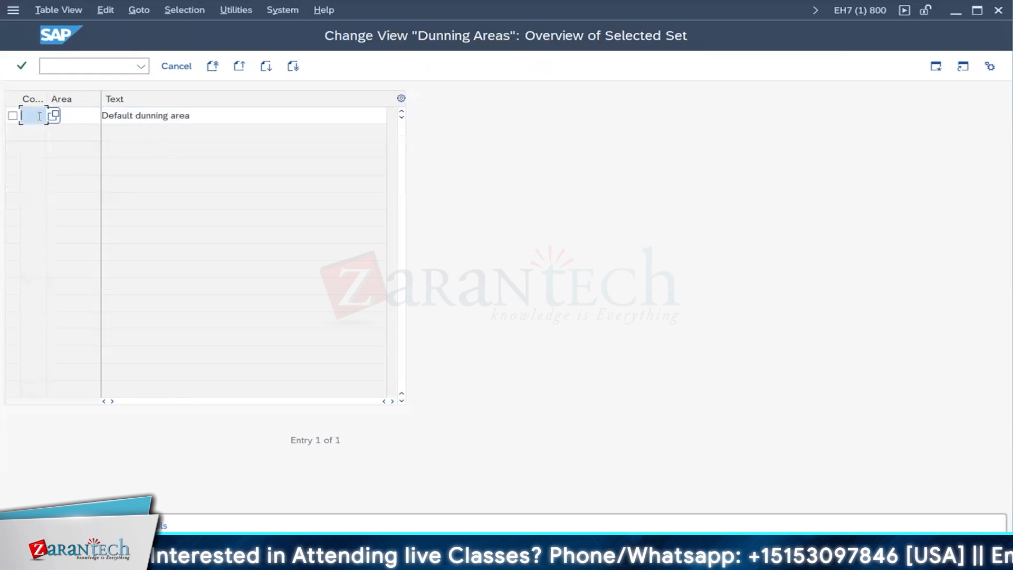
pyautogui.write('91')
pyautogui.press('BackSpace')
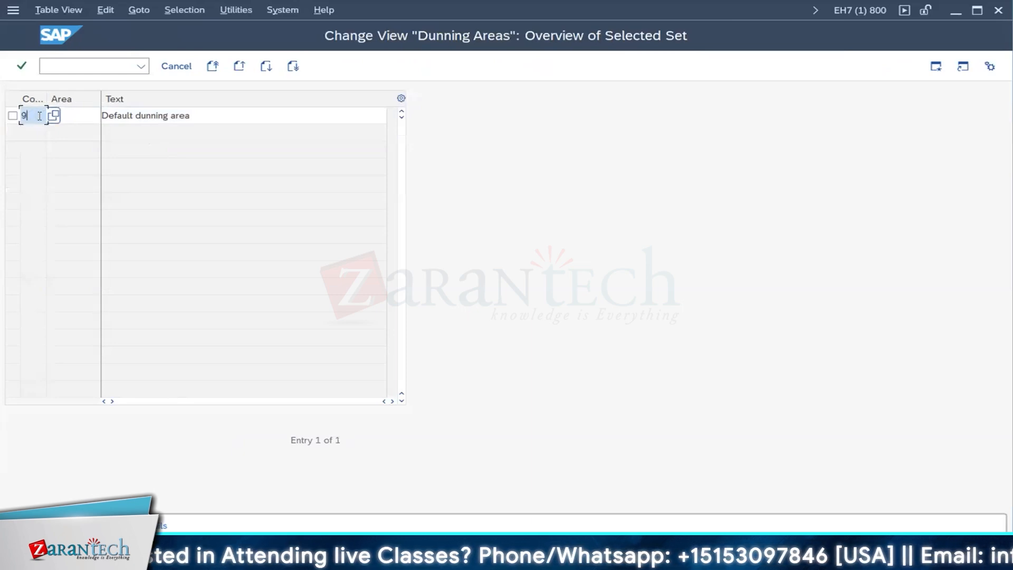
pyautogui.write('a10')
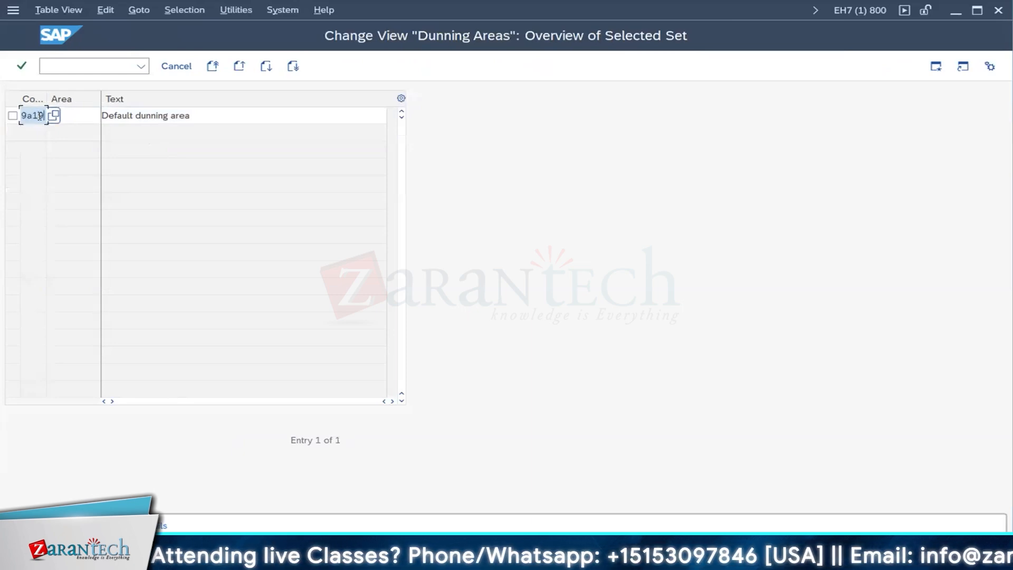
pyautogui.press('BackSpace')
pyautogui.press('BackSpace')
pyautogui.press('BackSpace')
pyautogui.write('1a9')
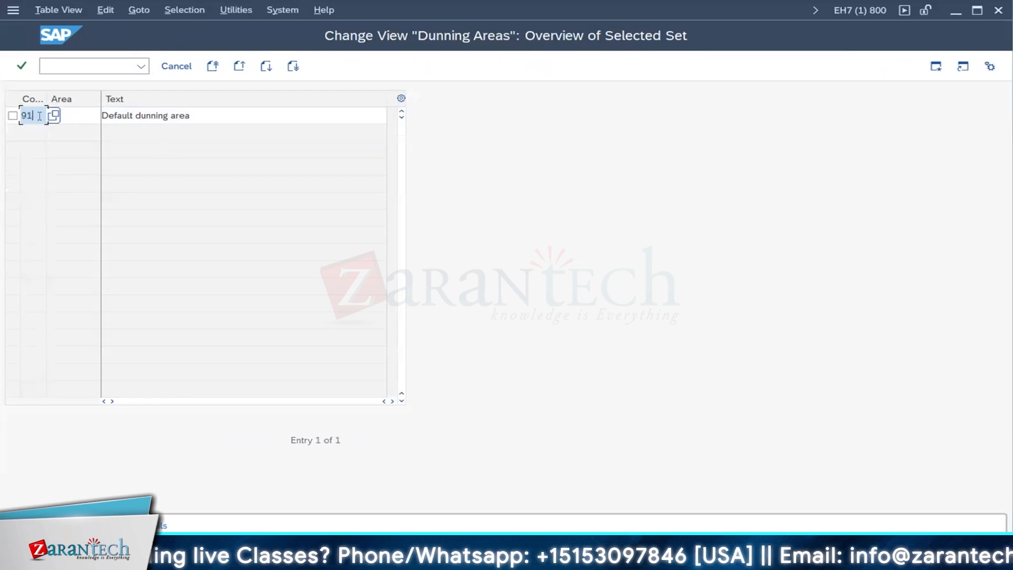
pyautogui.click(74, 114)
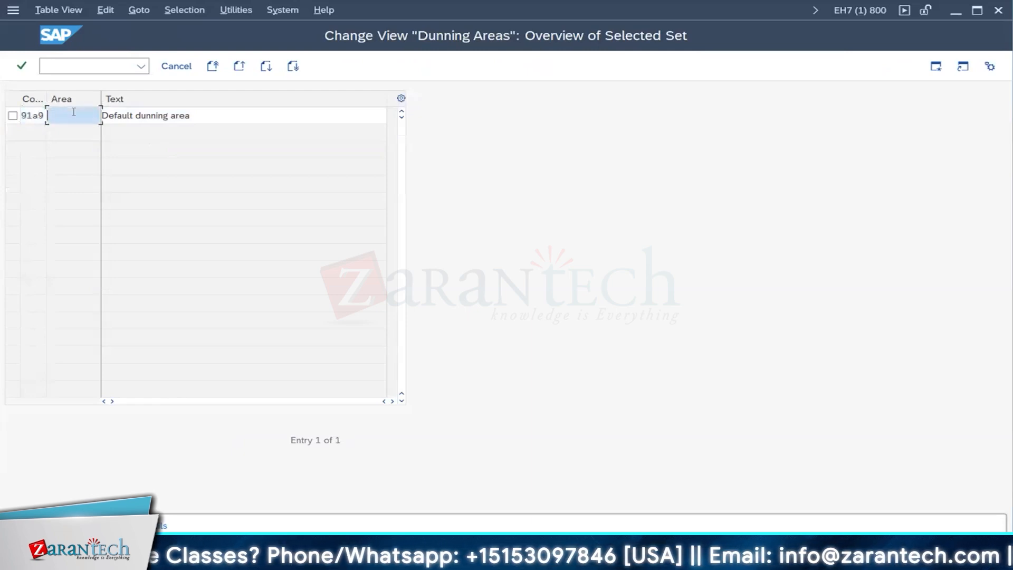
pyautogui.write('01')
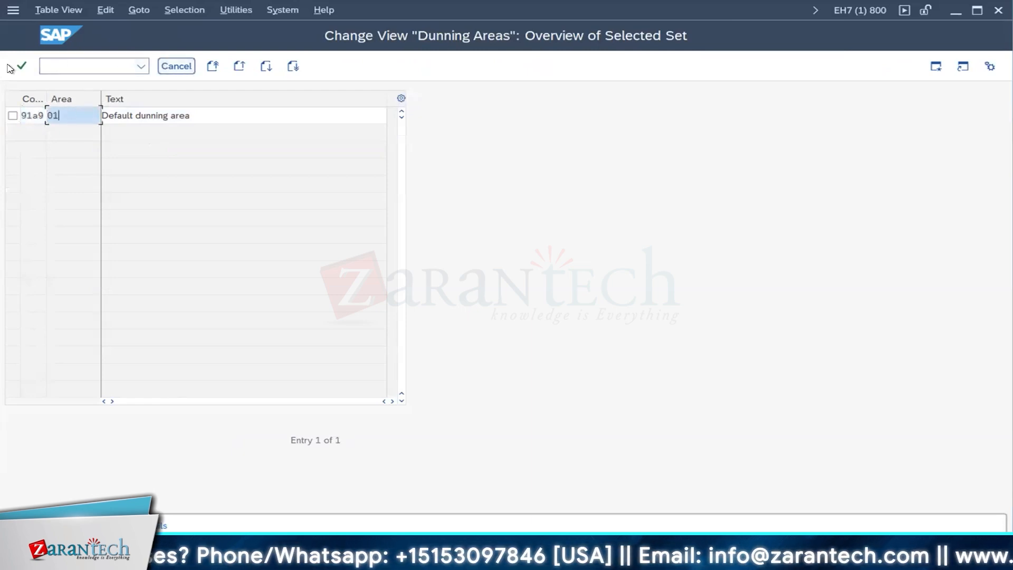
pyautogui.click(23, 67)
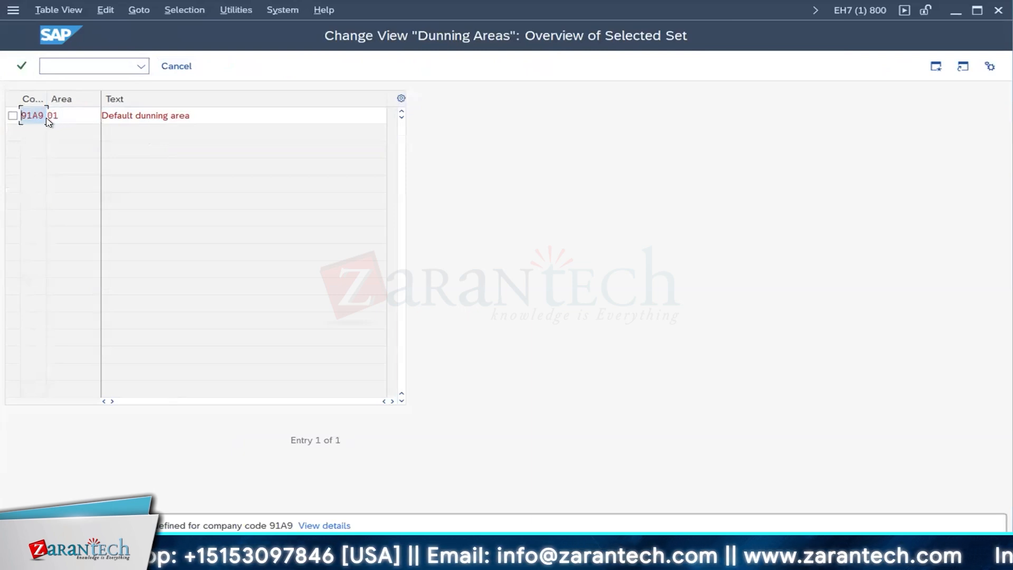
# Set the text of the copied entry to "Dunning Area 91a9" and accept it into the dunning areas overview.
pyautogui.click(63, 112)
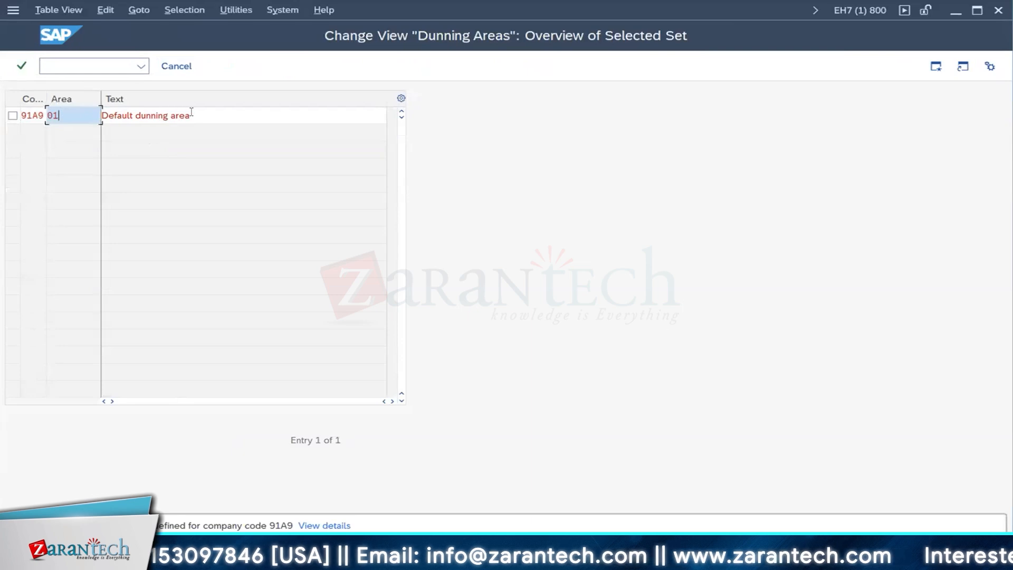
pyautogui.press('Tab')
pyautogui.press('BackSpace')
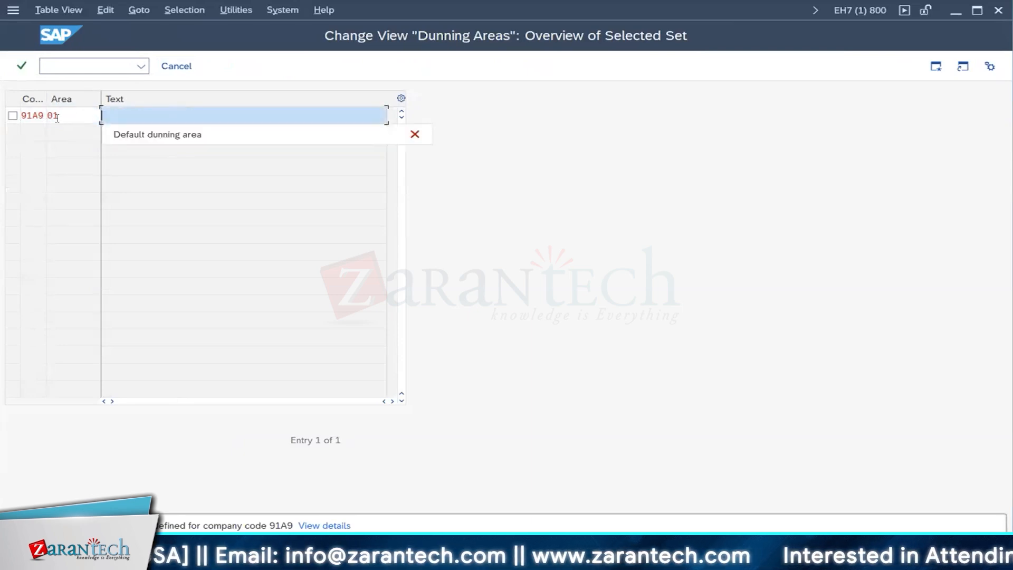
pyautogui.write('91a9')
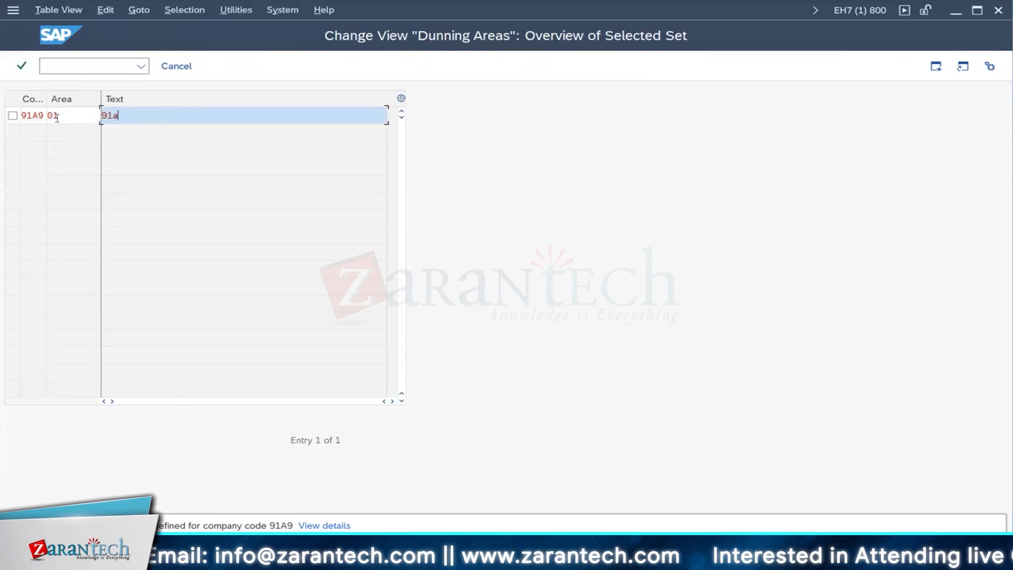
pyautogui.press('BackSpace')
pyautogui.press('BackSpace')
pyautogui.press('BackSpace')
pyautogui.press('BackSpace')
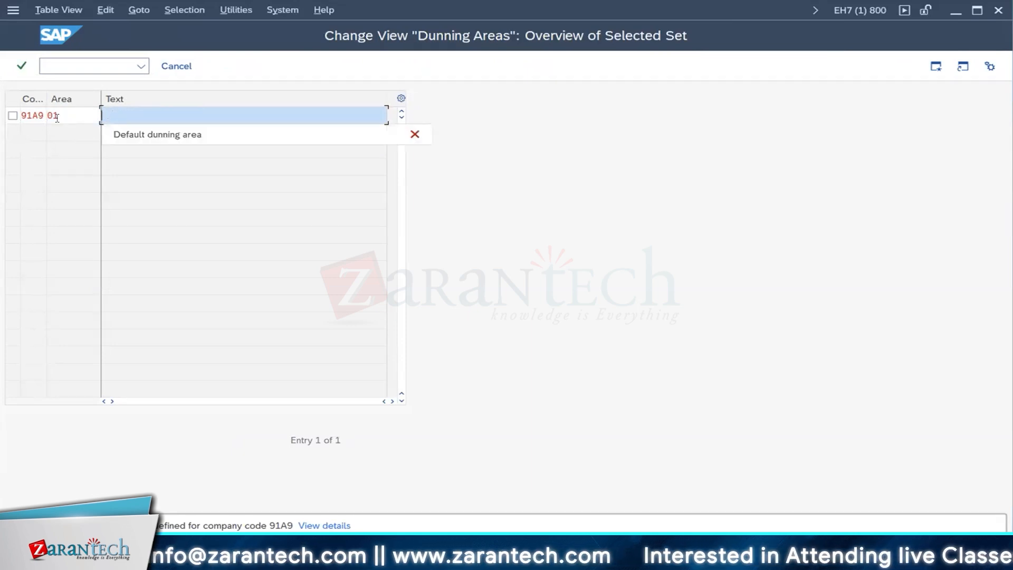
pyautogui.write('Dunning ')
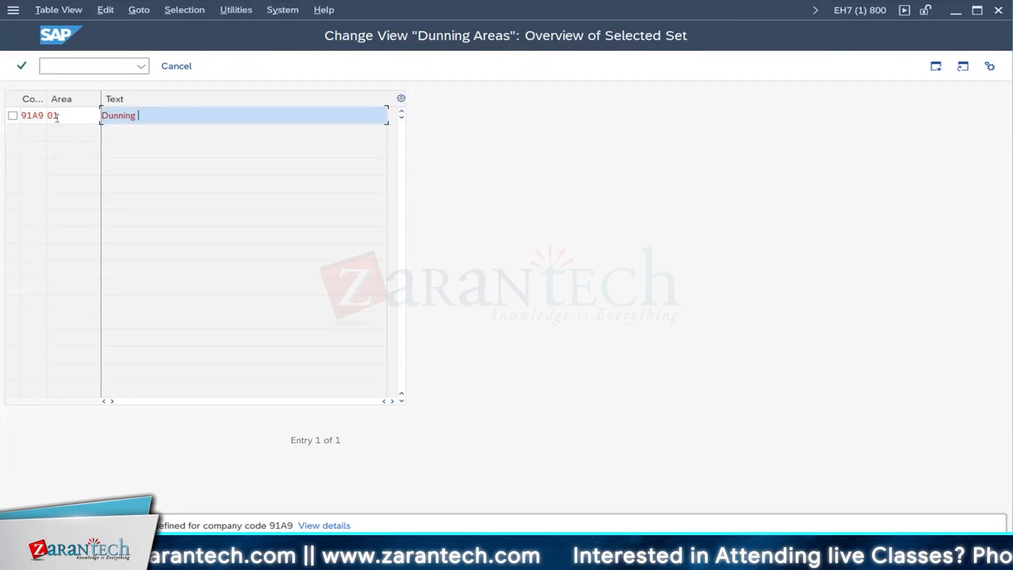
pyautogui.write('Area ')
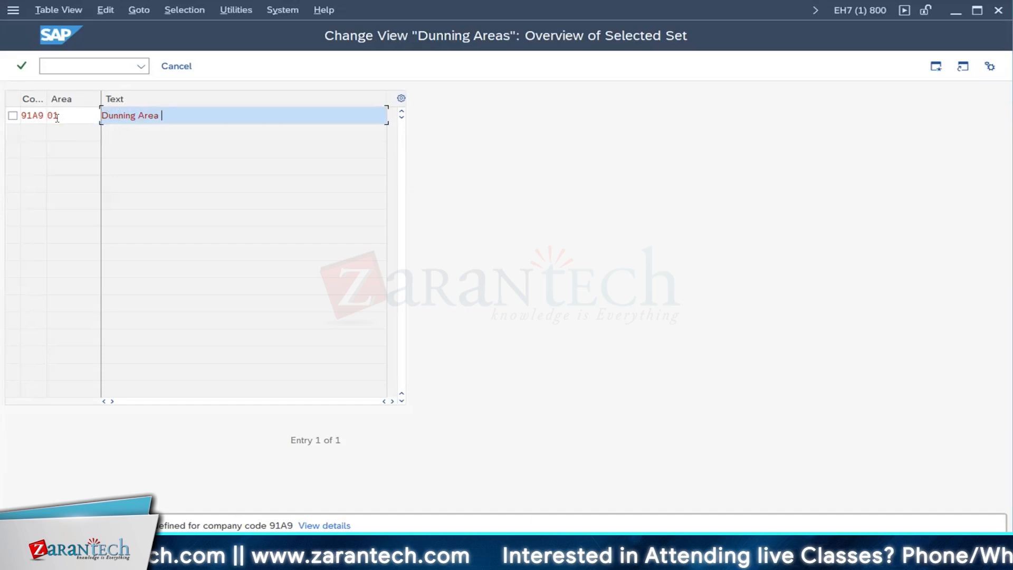
pyautogui.write('91a9')
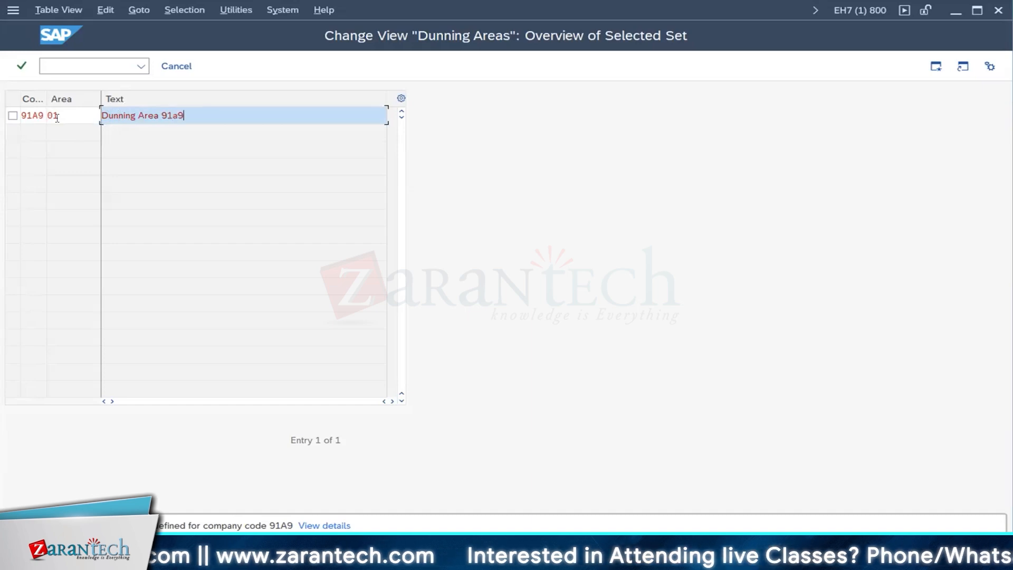
pyautogui.click(22, 66)
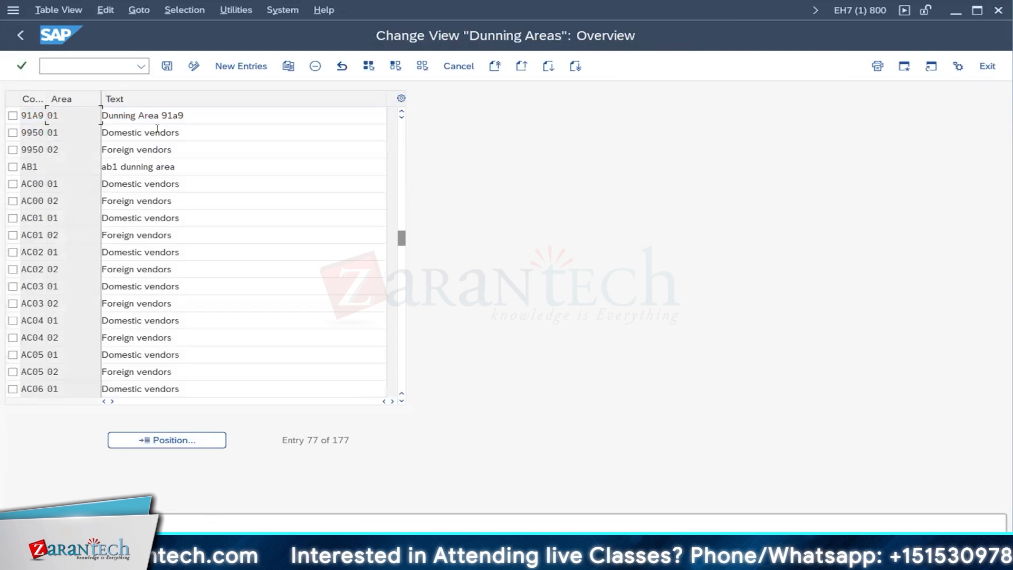
# Save the new dunning area in customizing request EH7K901620.
pyautogui.click(167, 66)
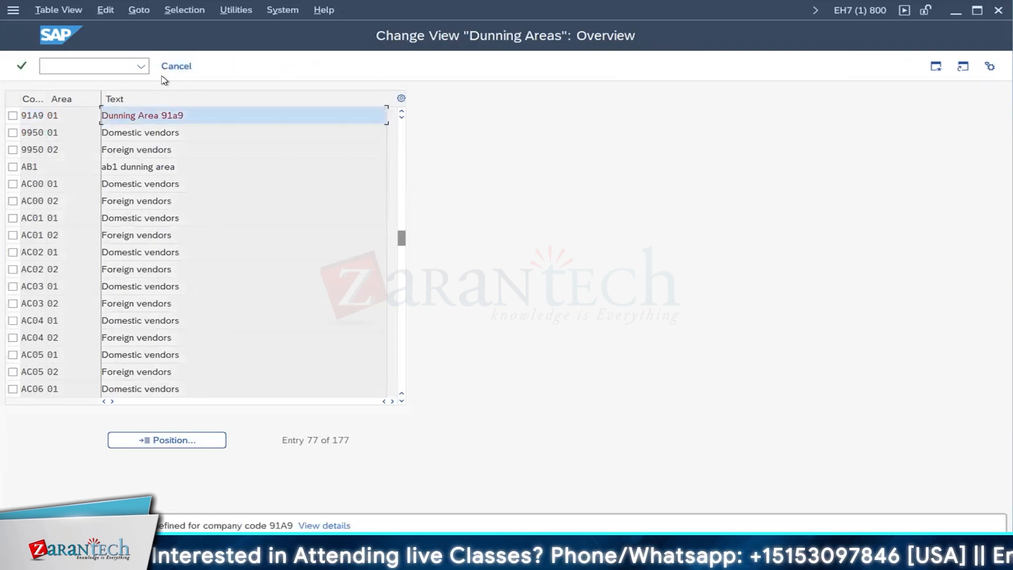
pyautogui.press('Return')
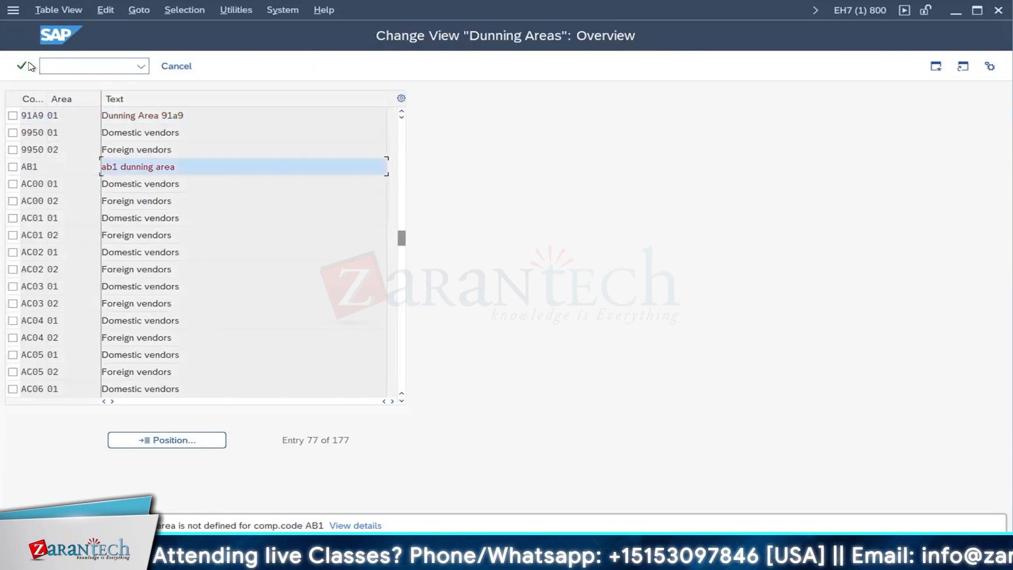
pyautogui.click(20, 66)
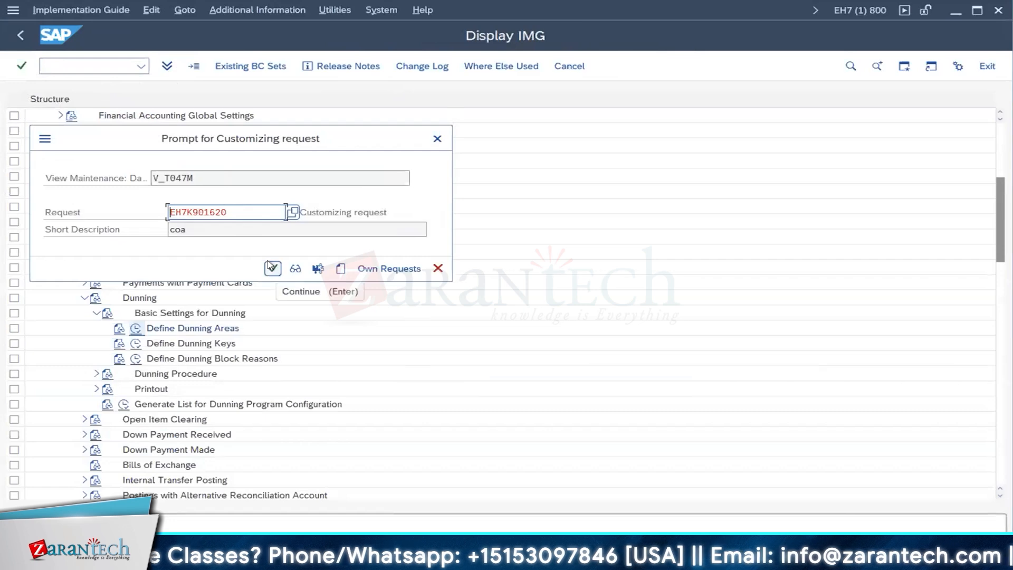
pyautogui.click(271, 269)
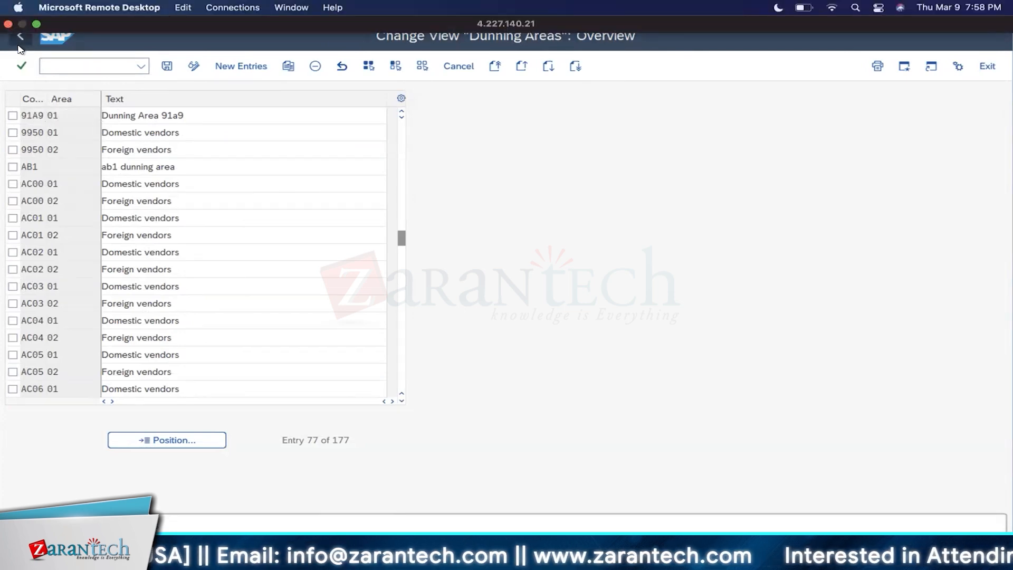
# Leave the Dunning Areas overview and return to the IMG.
pyautogui.click(19, 43)
pyautogui.click(175, 66)
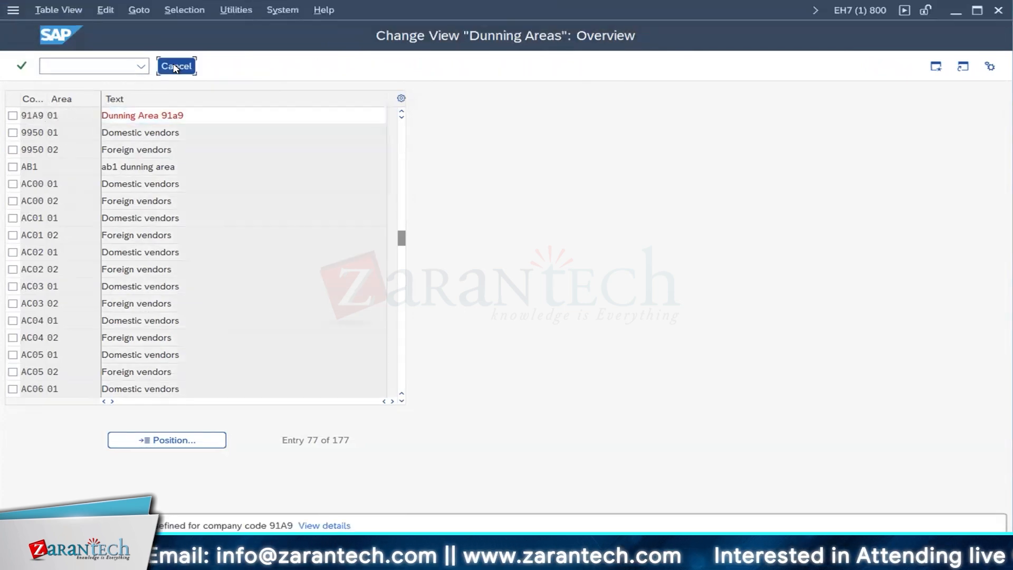
pyautogui.click(17, 33)
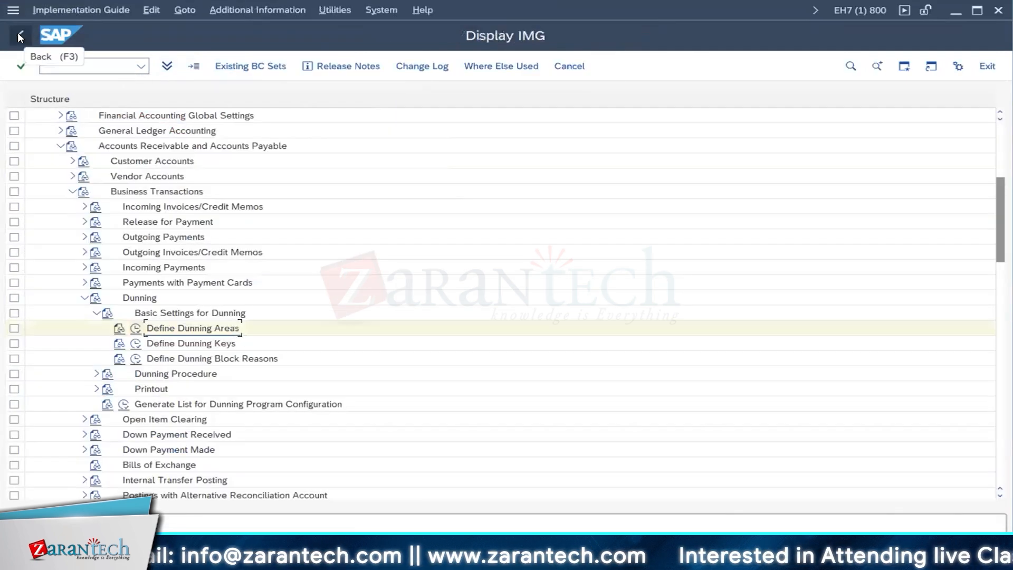
# Review the existing dunning keys and the entries of both dunning block reason activities, returning to the IMG.
pyautogui.click(135, 343)
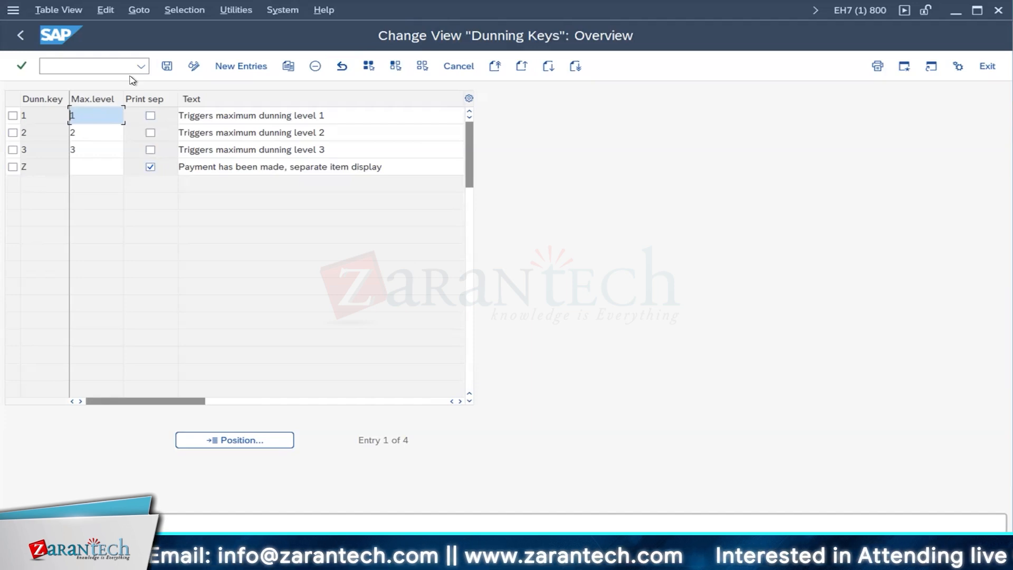
pyautogui.click(20, 38)
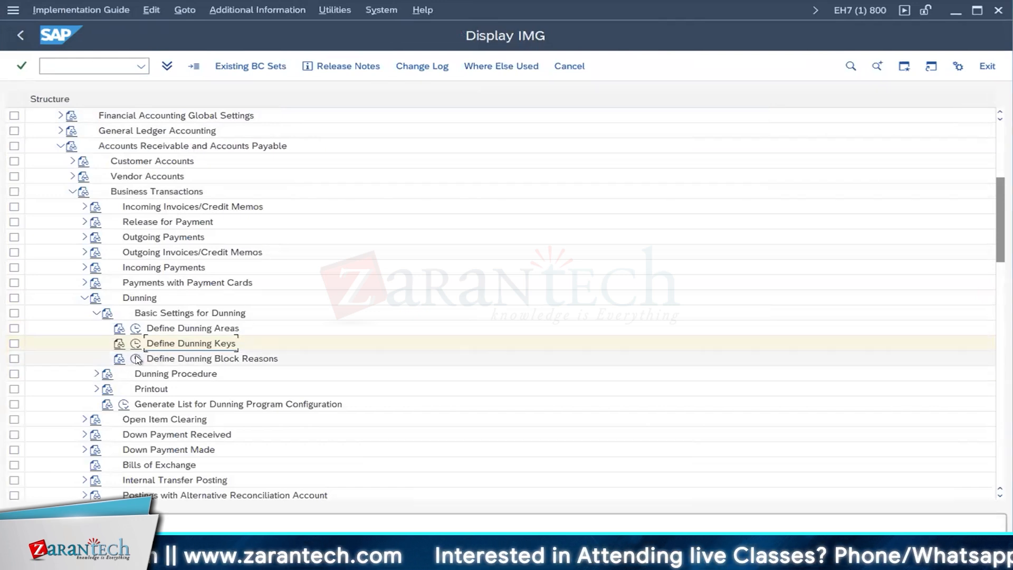
pyautogui.click(136, 359)
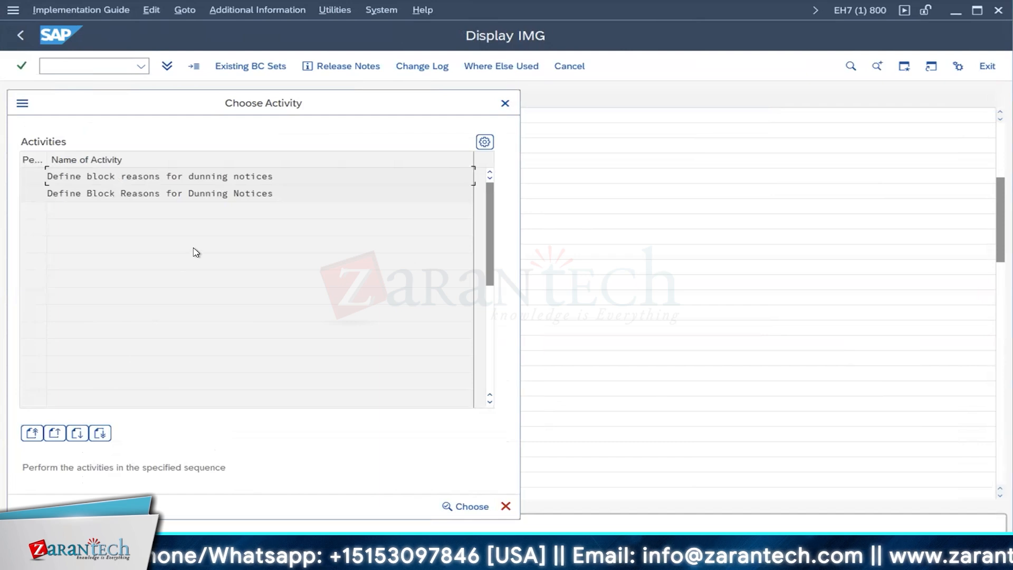
pyautogui.doubleClick(170, 177)
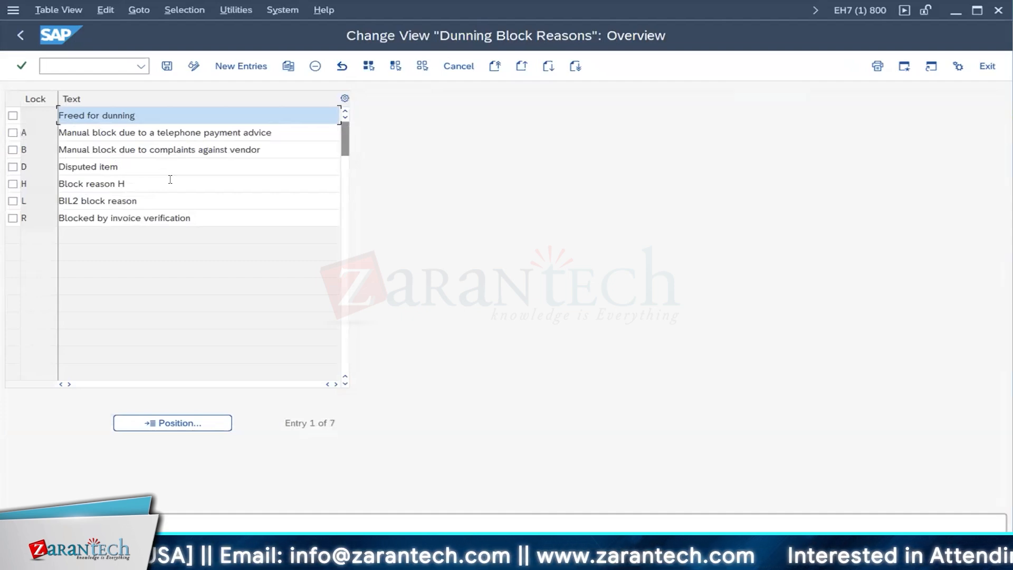
pyautogui.click(23, 35)
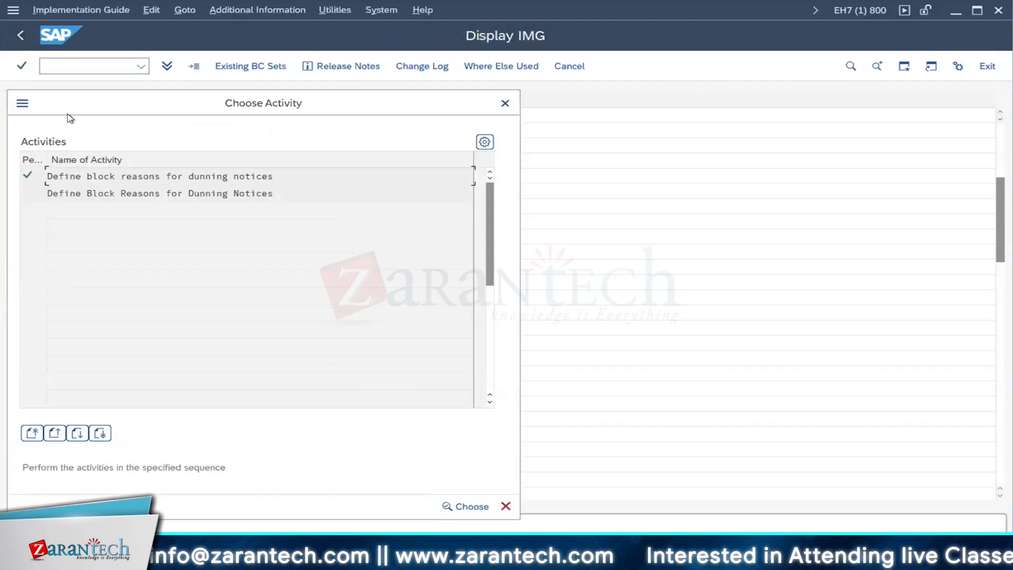
pyautogui.doubleClick(96, 191)
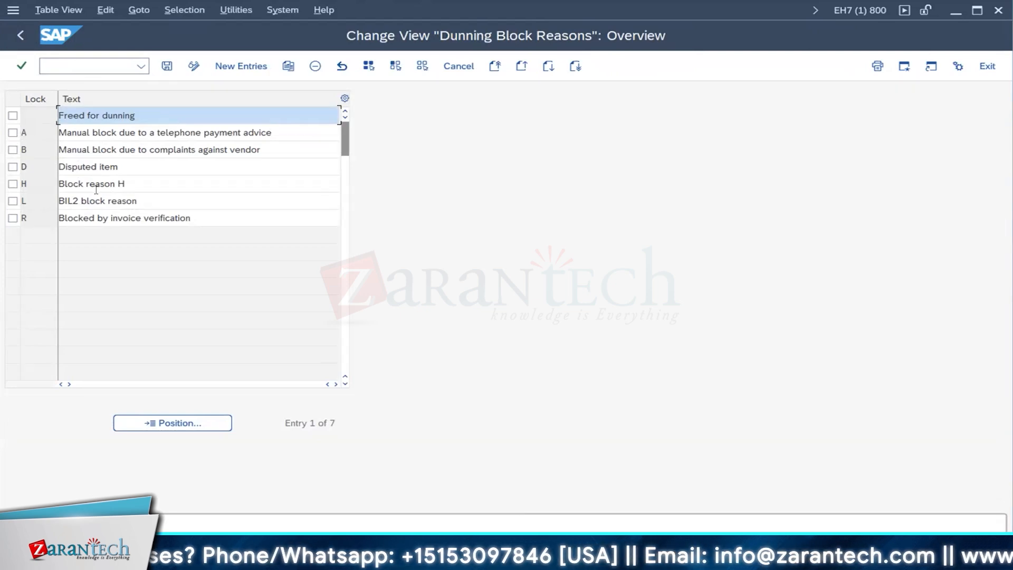
pyautogui.click(21, 36)
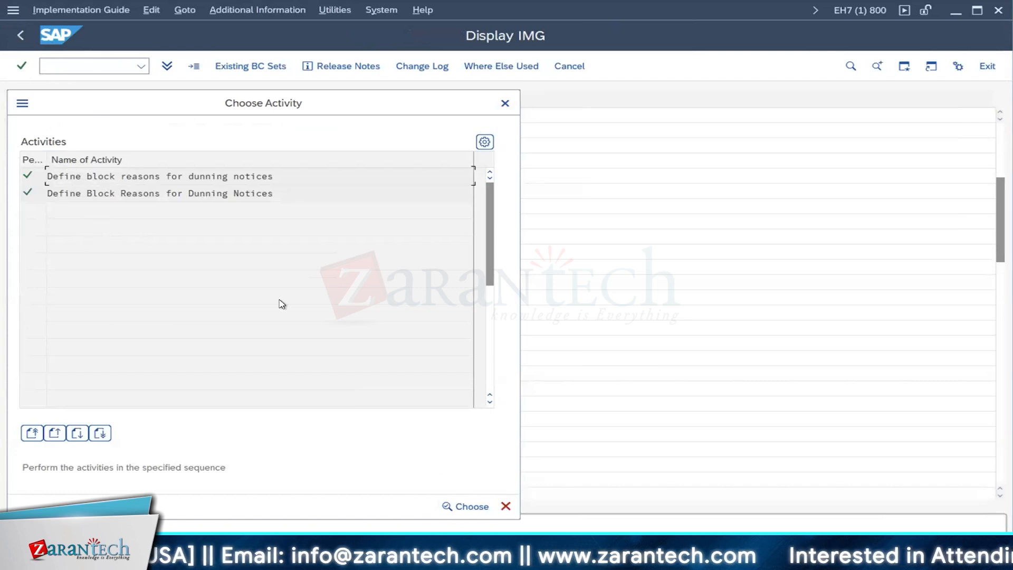
pyautogui.click(506, 506)
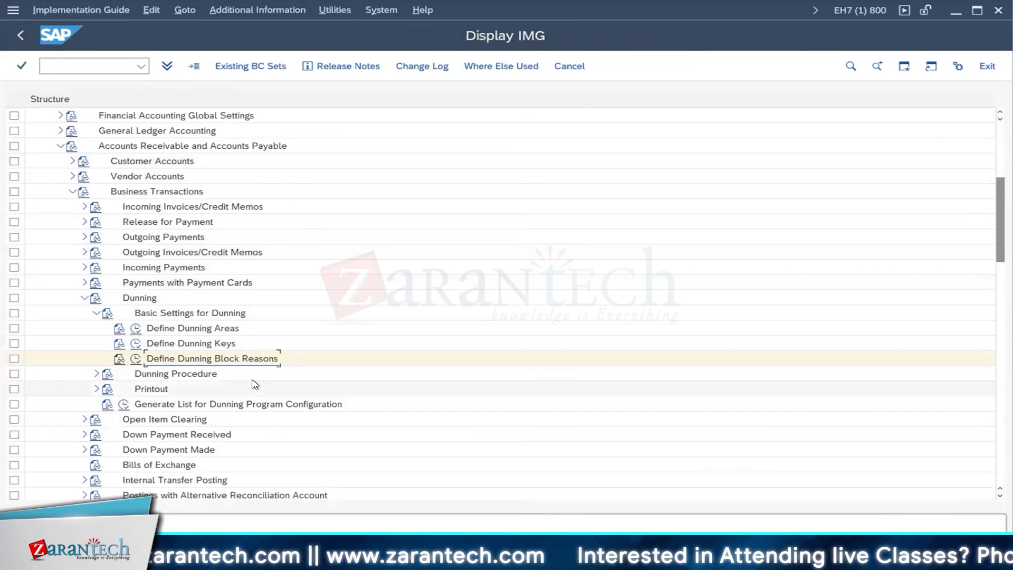
# Expand Dunning Procedure in the IMG, open its dunning procedure maintenance and start a new procedure.
pyautogui.click(95, 375)
pyautogui.click(136, 389)
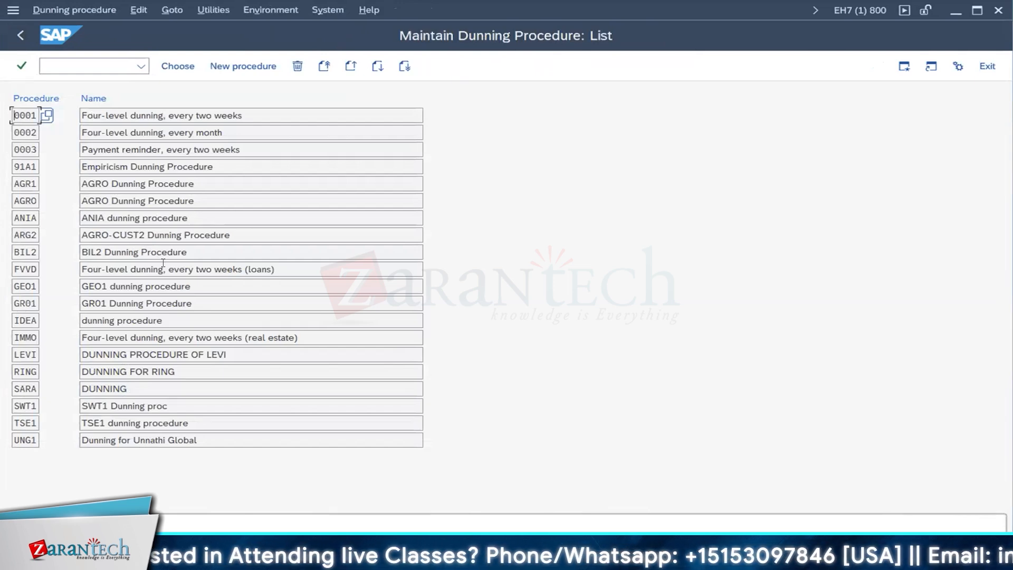
pyautogui.click(212, 63)
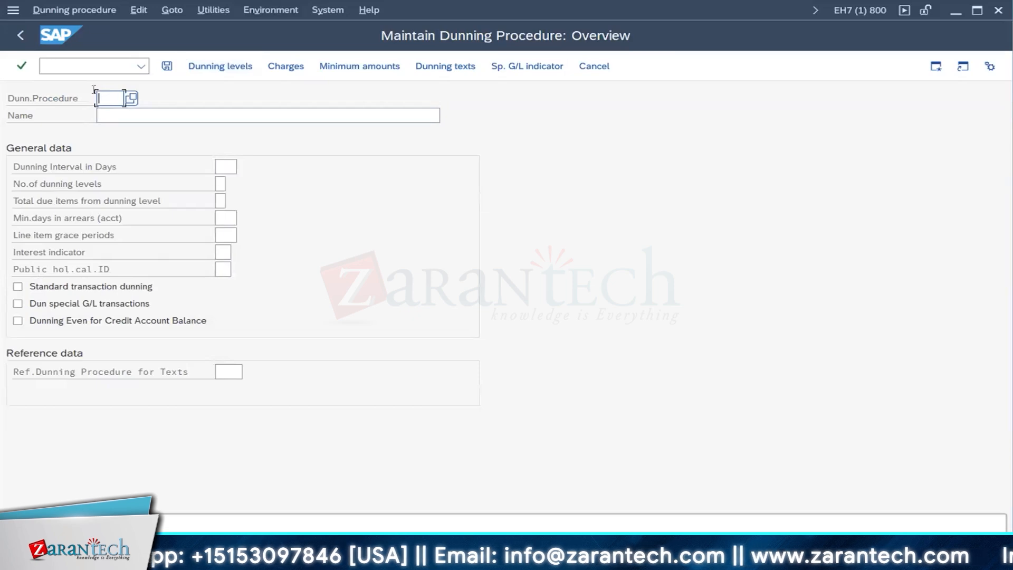
# Look through the possible entries for the Dunn.Procedure field to check the existing procedure codes and names.
pyautogui.click(132, 98)
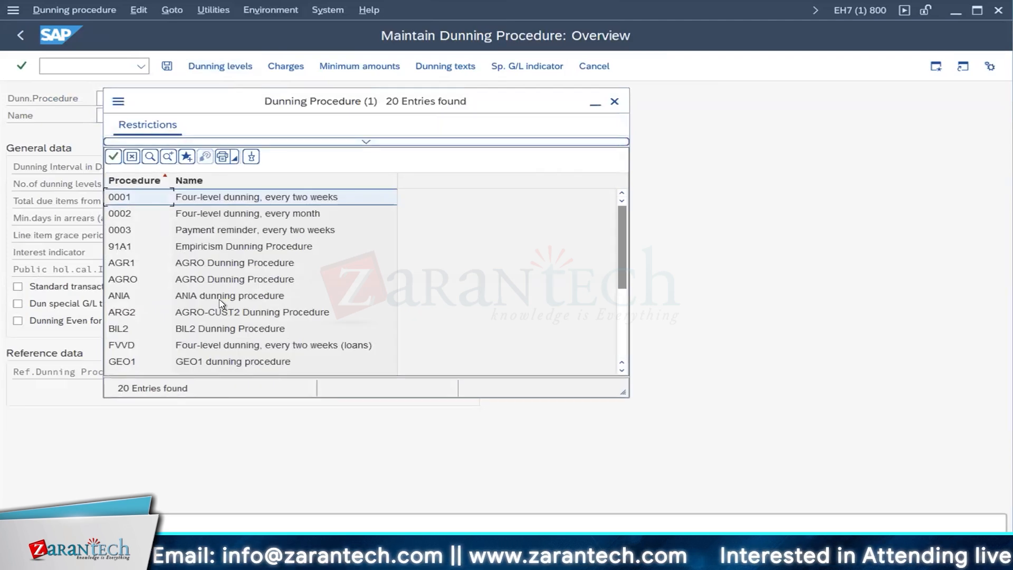
pyautogui.scroll(-2, 222, 302)
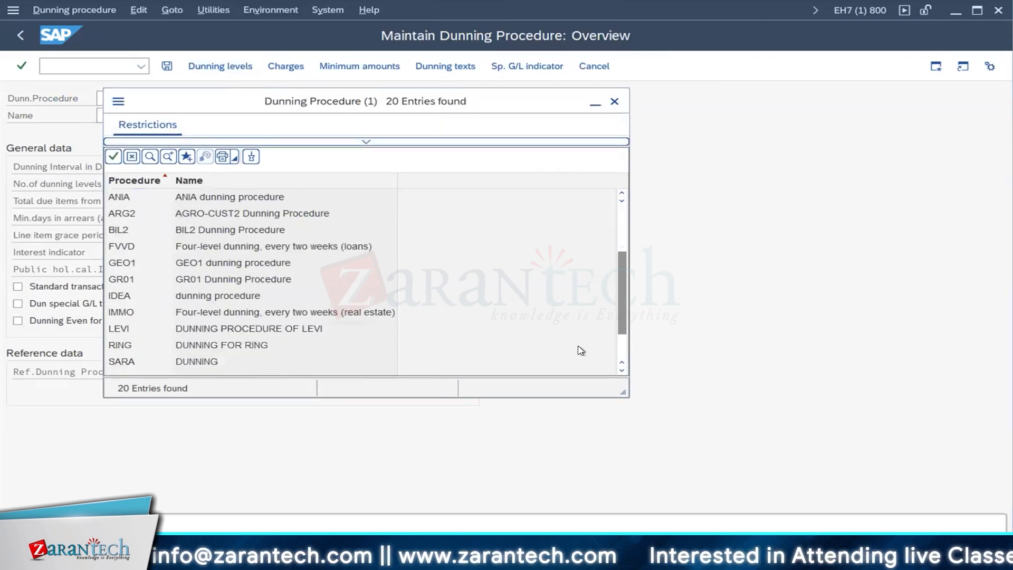
pyautogui.scroll(-1, 580, 350)
pyautogui.scroll(4, 581, 350)
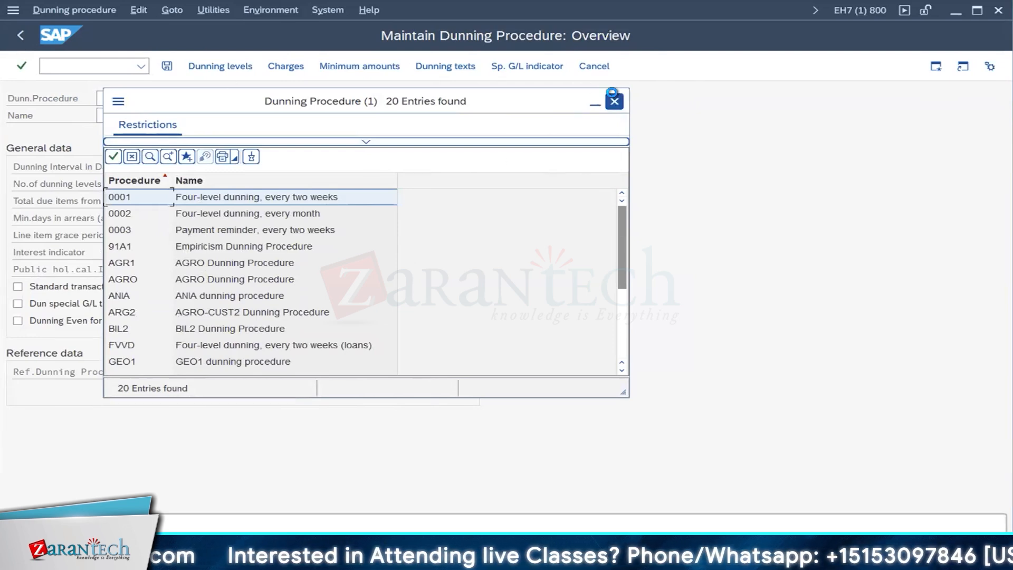
# Close the list of existing procedures and enter procedure code 91A9 with the name Dunning procedure.
pyautogui.click(614, 101)
pyautogui.click(108, 97)
pyautogui.write('91a9')
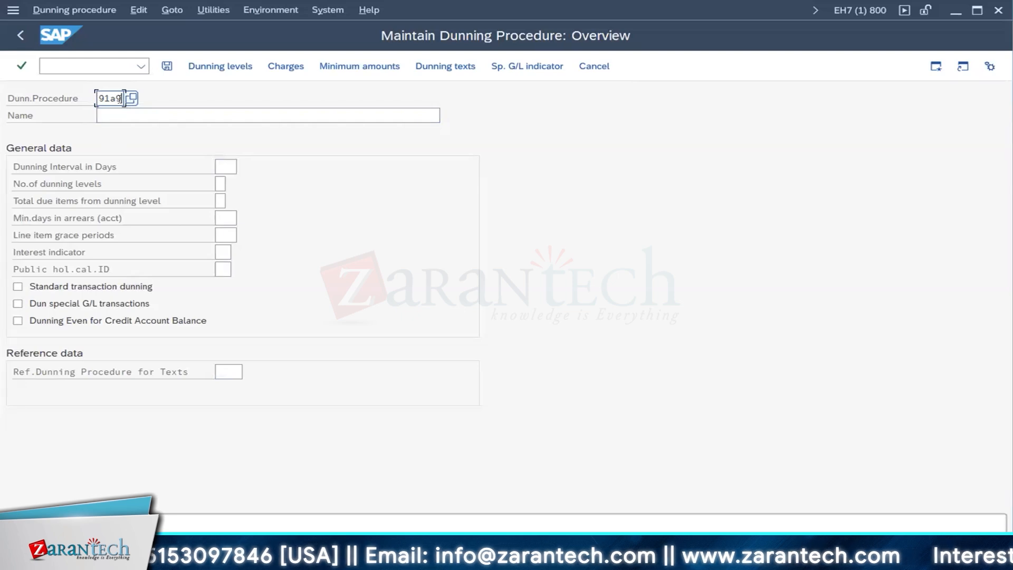
pyautogui.click(110, 110)
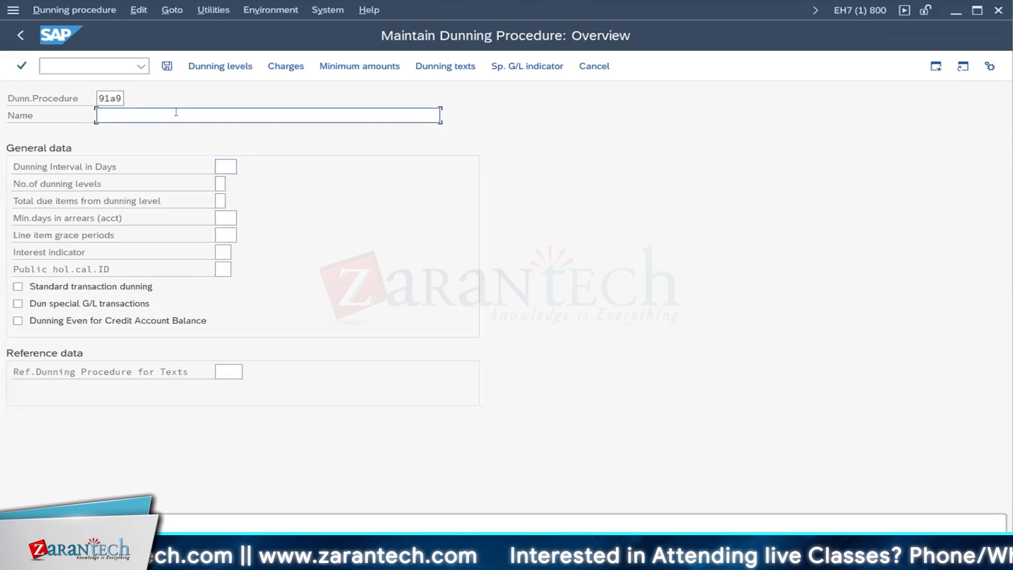
pyautogui.write('D')
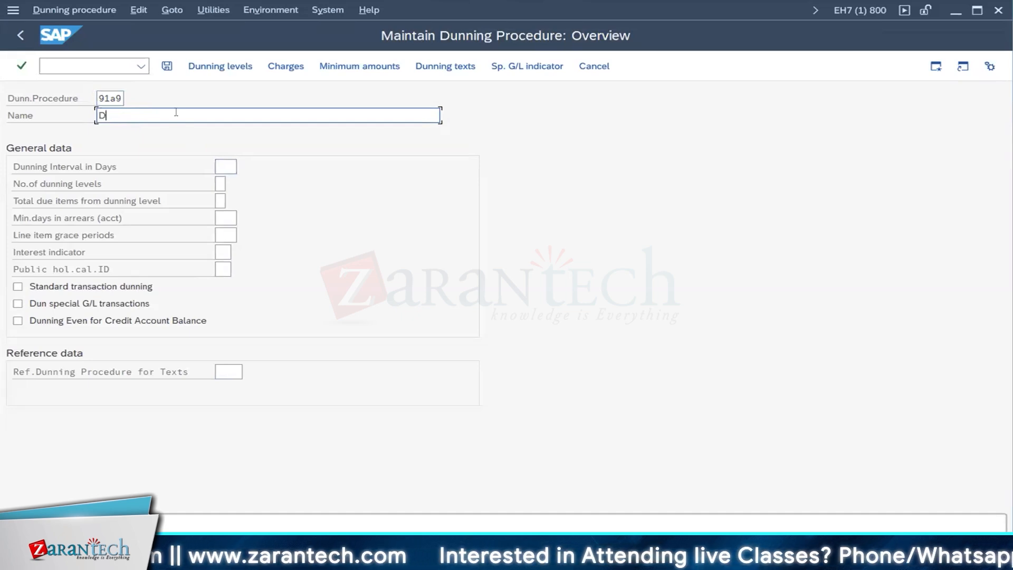
pyautogui.write('unning pr')
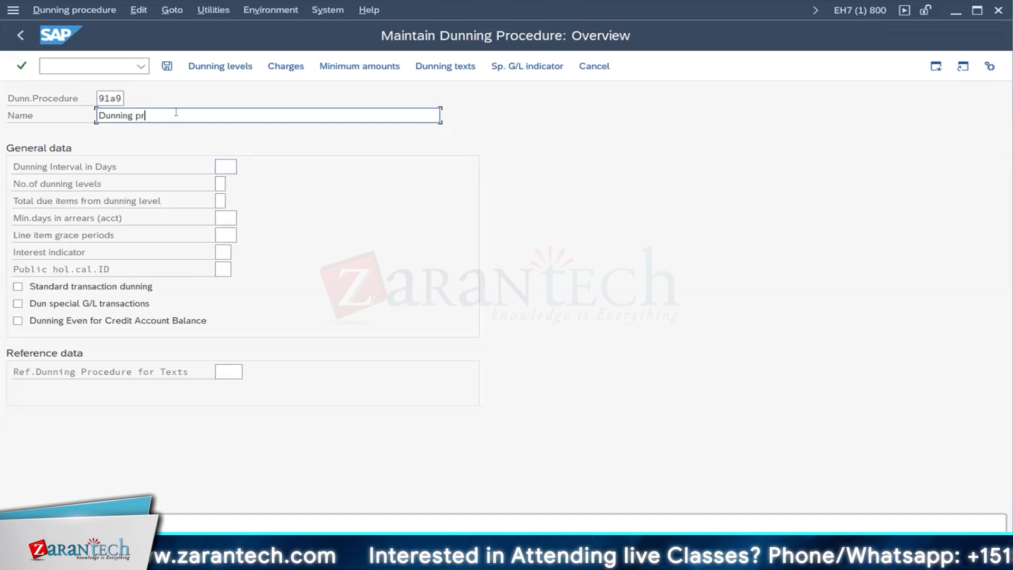
pyautogui.write('ocedure')
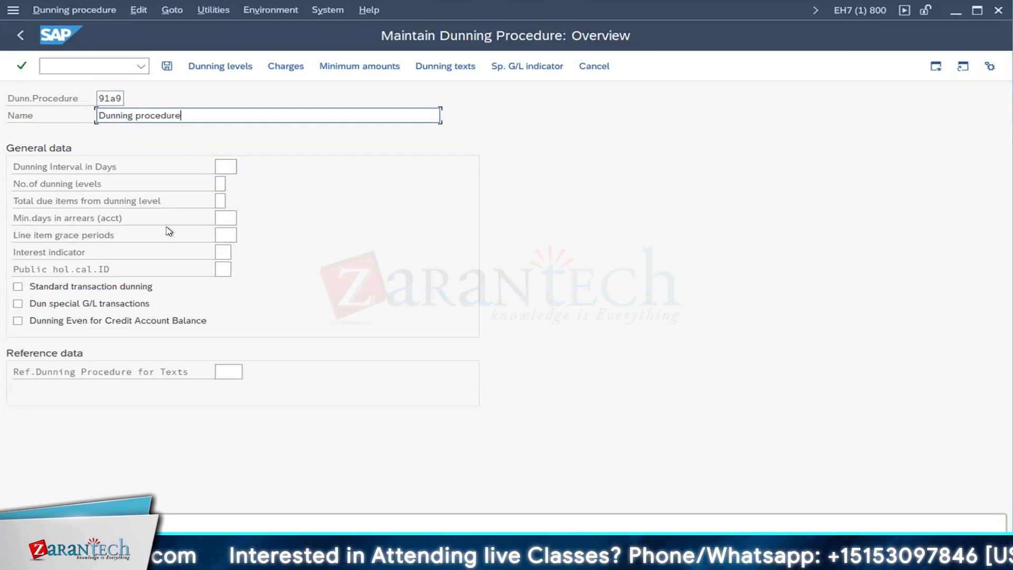
# Set the dunning interval to 1 day, the number of dunning levels to 3 and total due items from dunning level to 0.
pyautogui.click(225, 167)
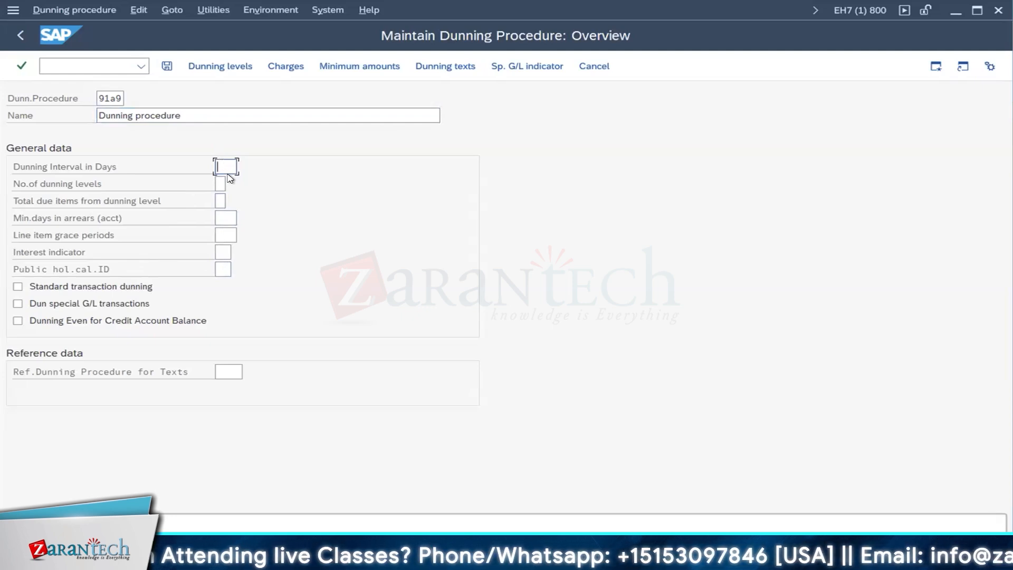
pyautogui.write('1')
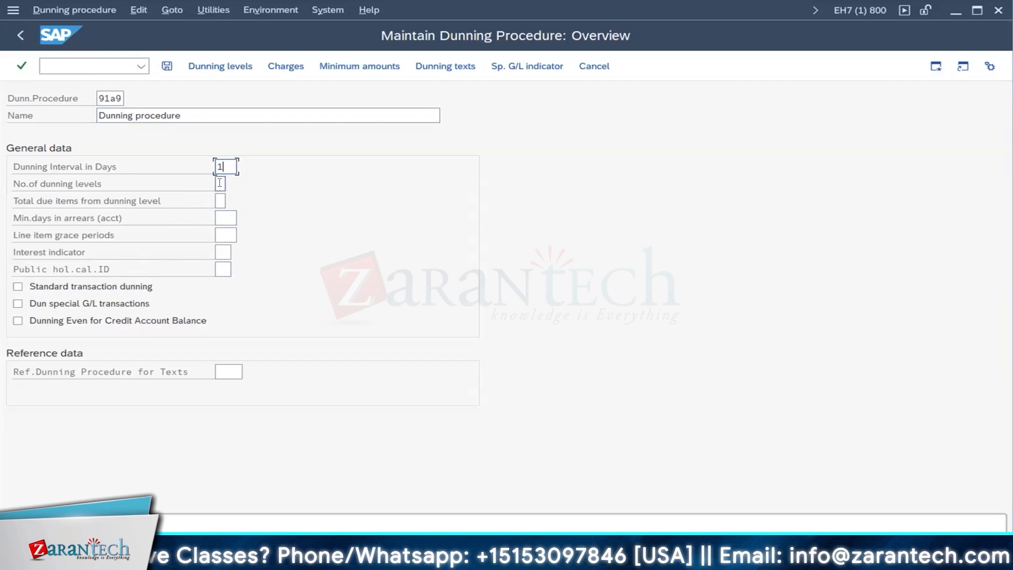
pyautogui.click(219, 180)
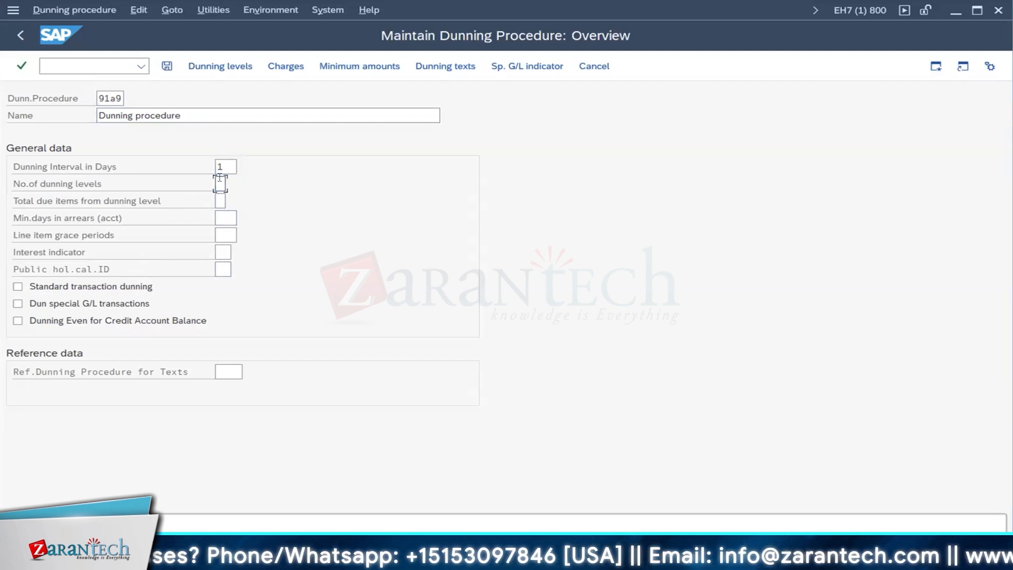
pyautogui.write('3')
pyautogui.click(220, 199)
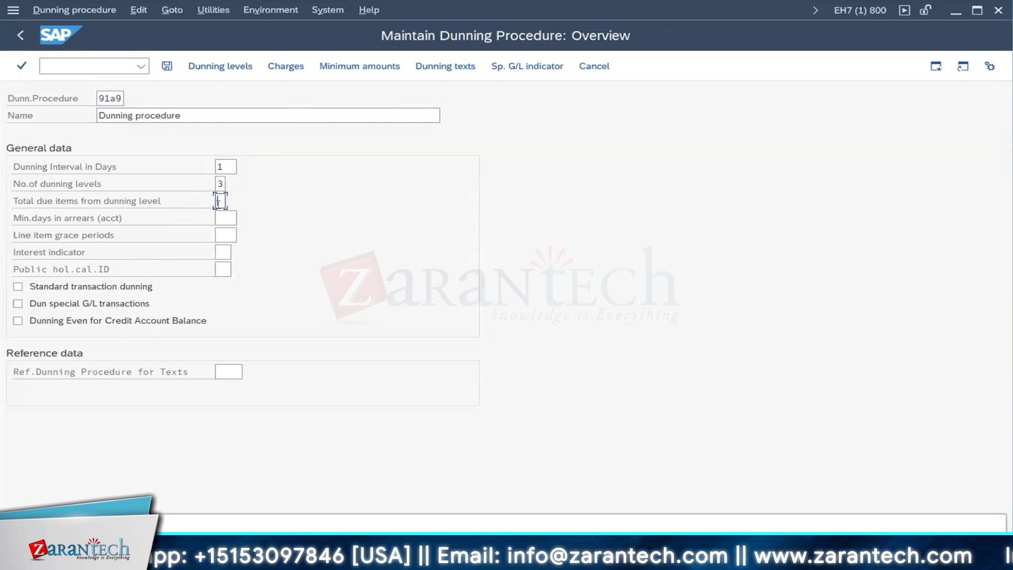
pyautogui.write('3')
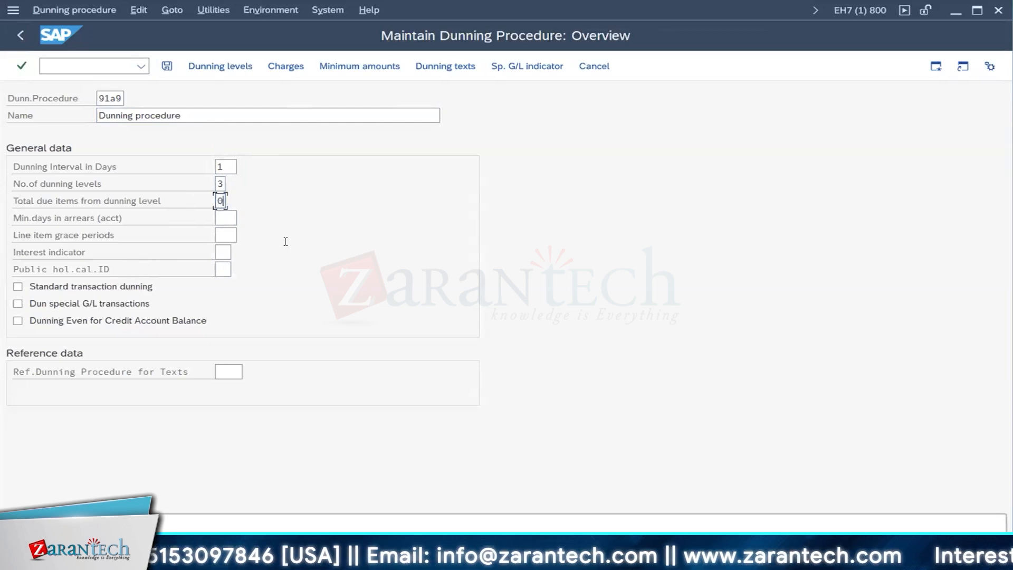
# Set the minimum days in arrears for the account to 30 and the line item grace periods to 0.
pyautogui.click(225, 218)
pyautogui.write('15')
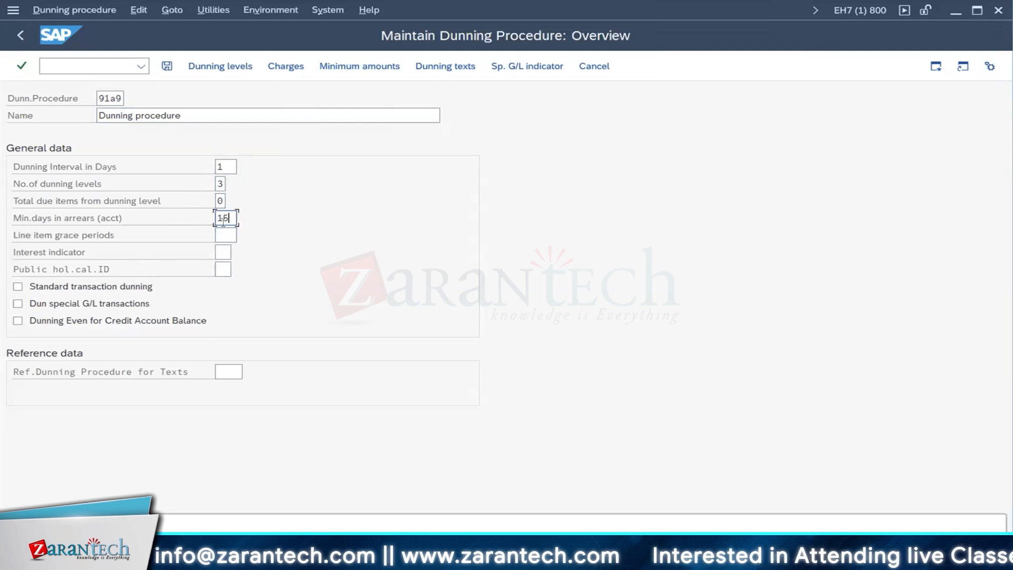
pyautogui.press('BackSpace')
pyautogui.press('BackSpace')
pyautogui.write('30')
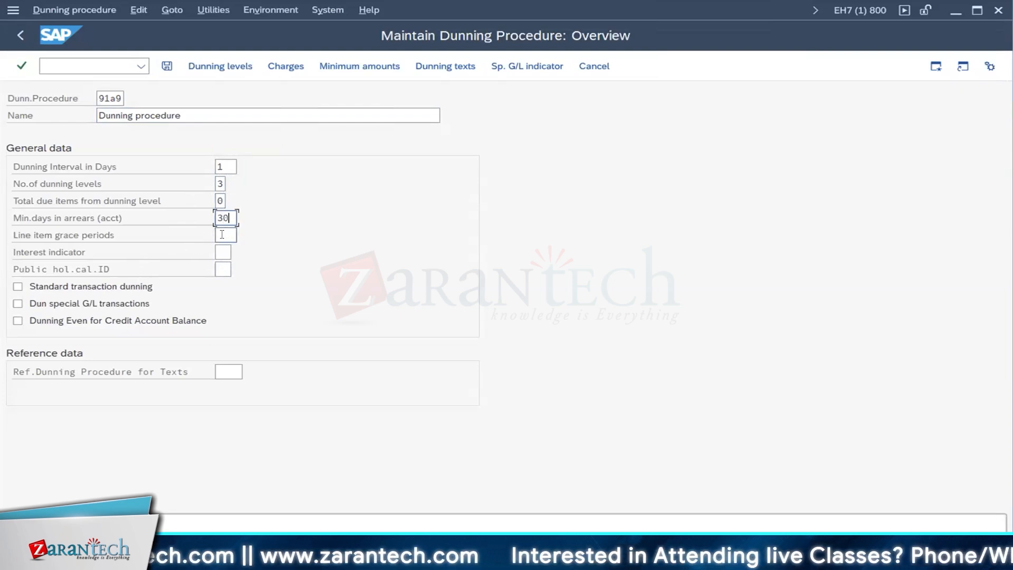
pyautogui.click(222, 234)
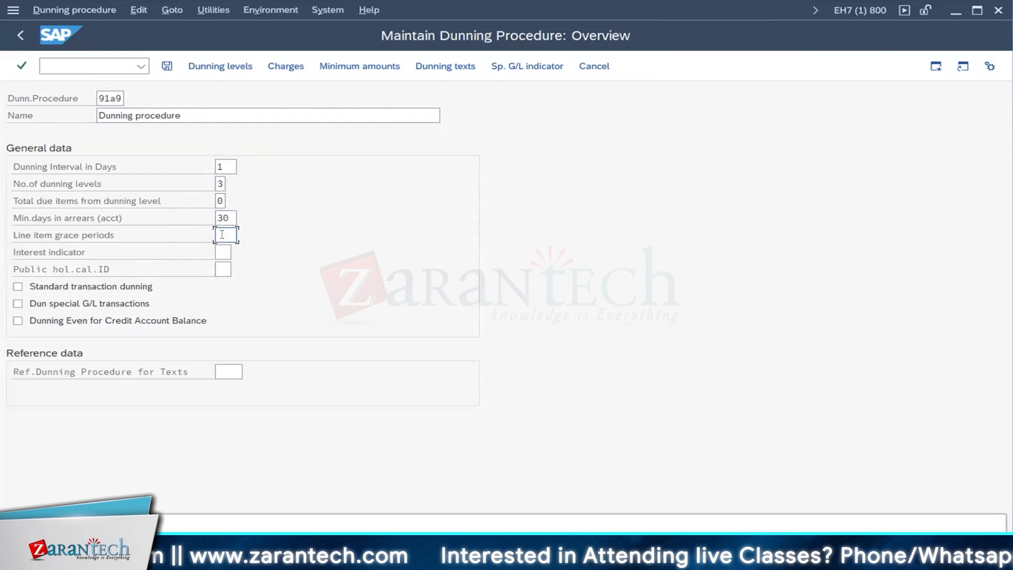
pyautogui.write('0')
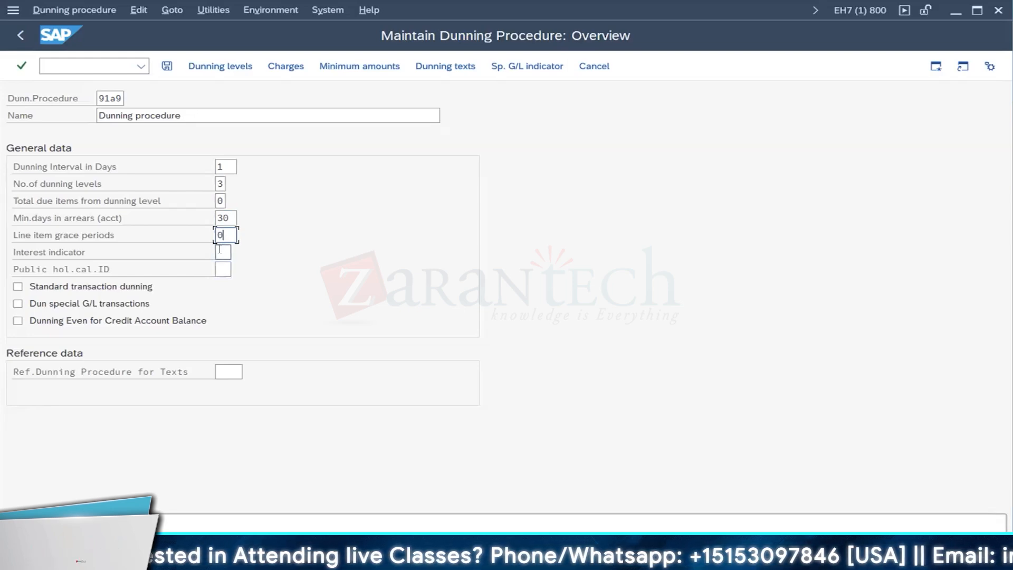
# Enable standard transaction dunning, enter 91A9 as the reference dunning procedure for texts and confirm the entries.
pyautogui.click(19, 288)
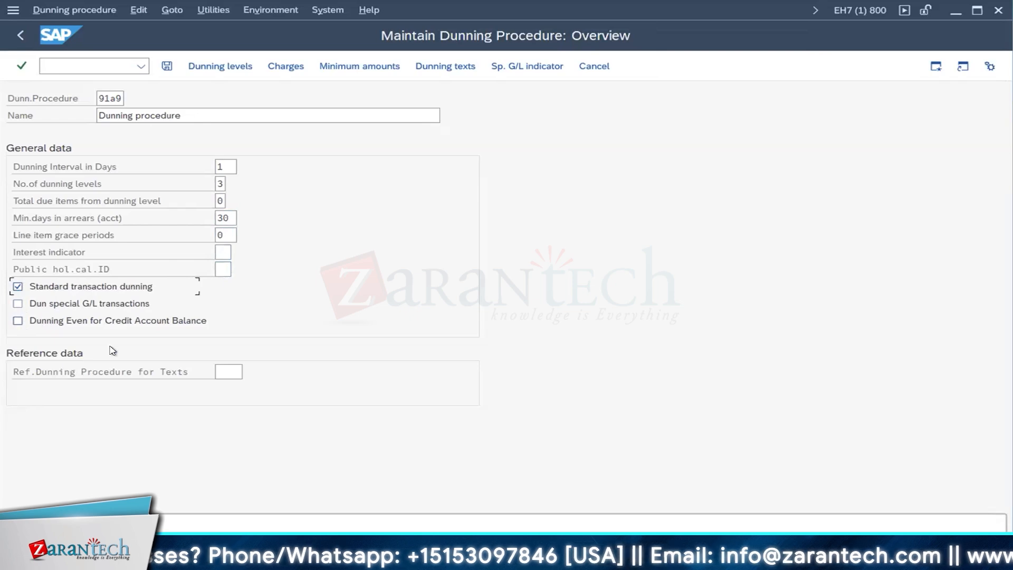
pyautogui.click(229, 372)
pyautogui.write('91a9')
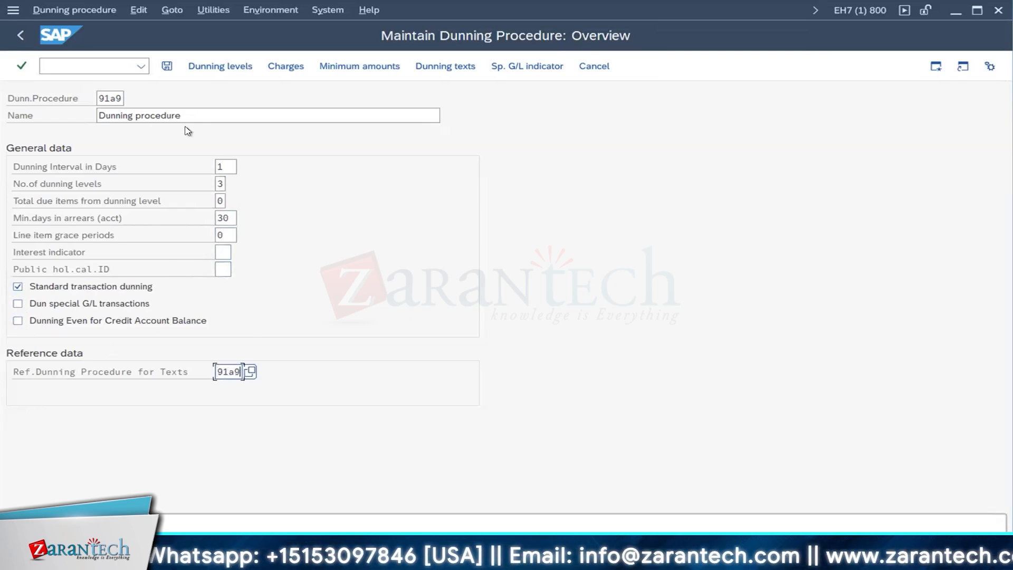
pyautogui.click(22, 65)
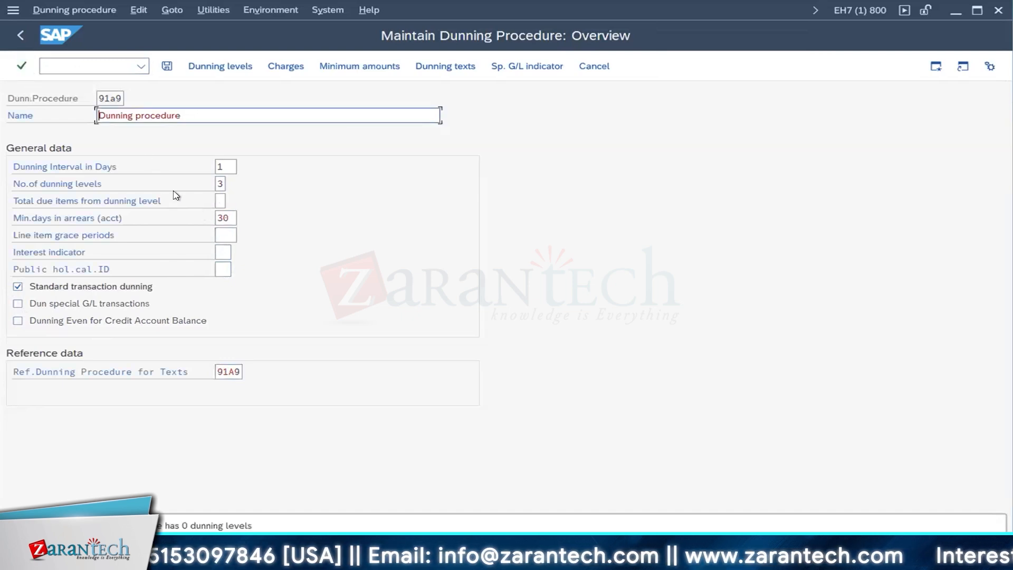
pyautogui.click(22, 65)
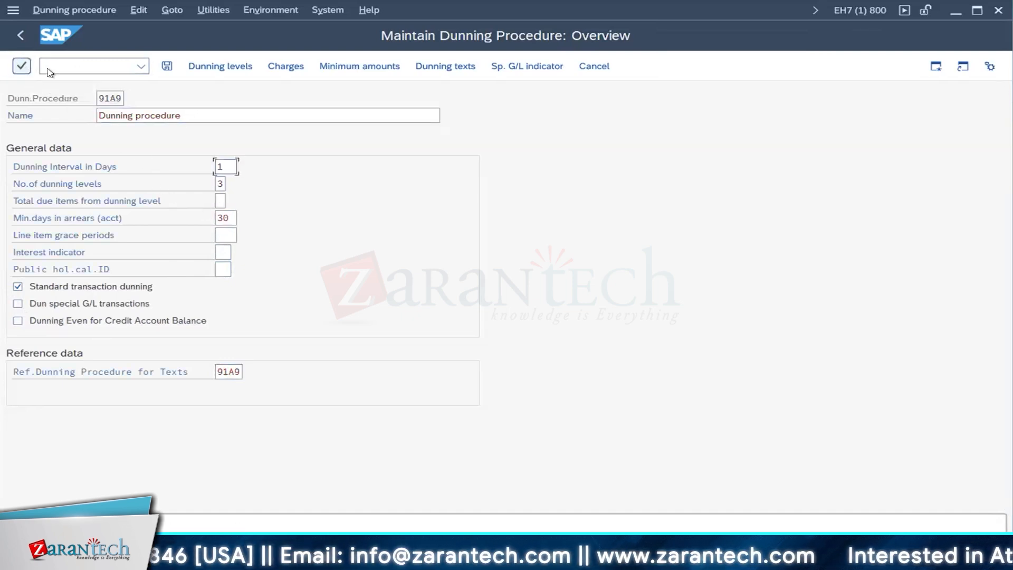
# Try to save dunning procedure 91A9 and to leave its overview.
pyautogui.click(166, 65)
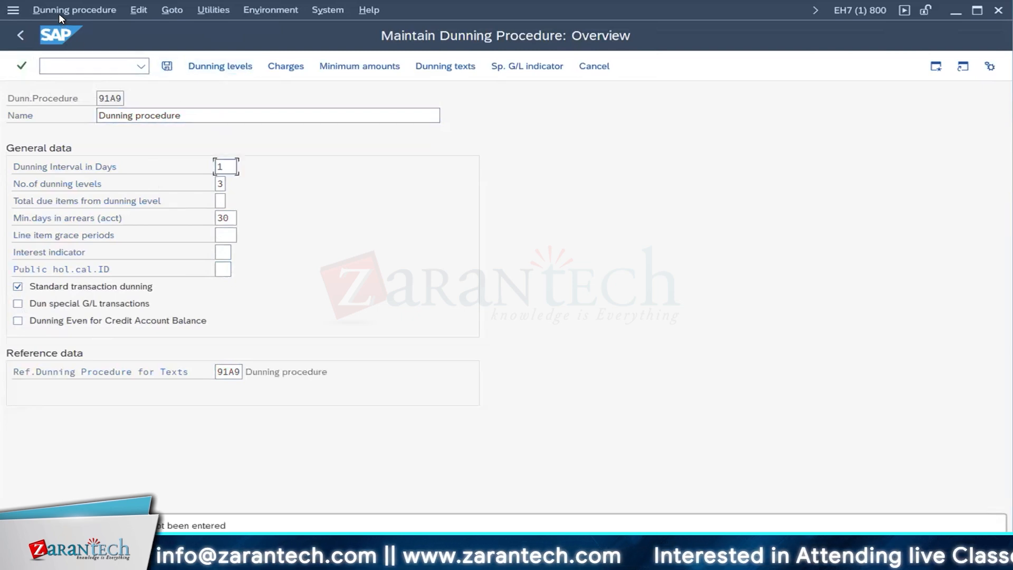
pyautogui.click(27, 35)
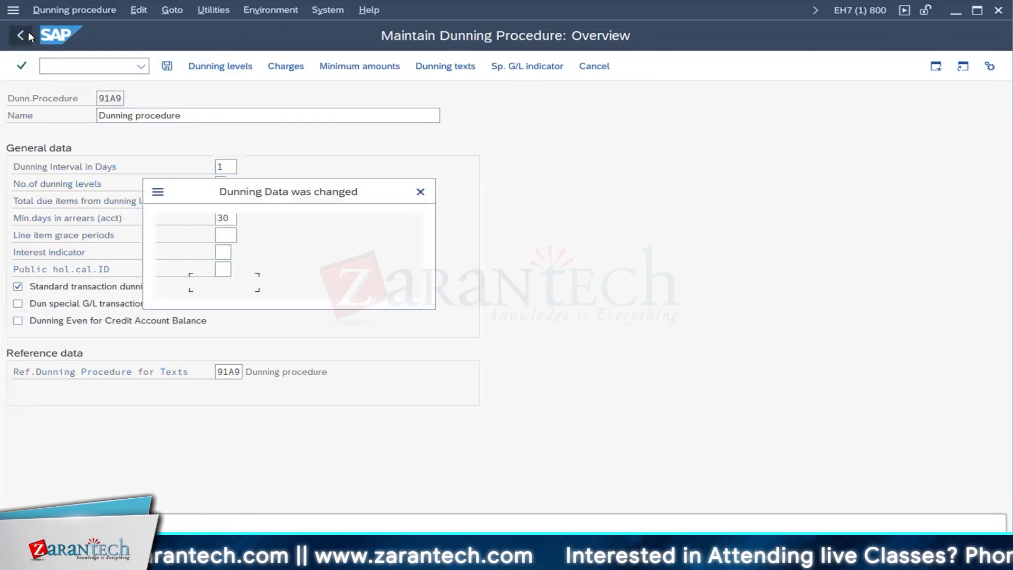
pyautogui.click(420, 192)
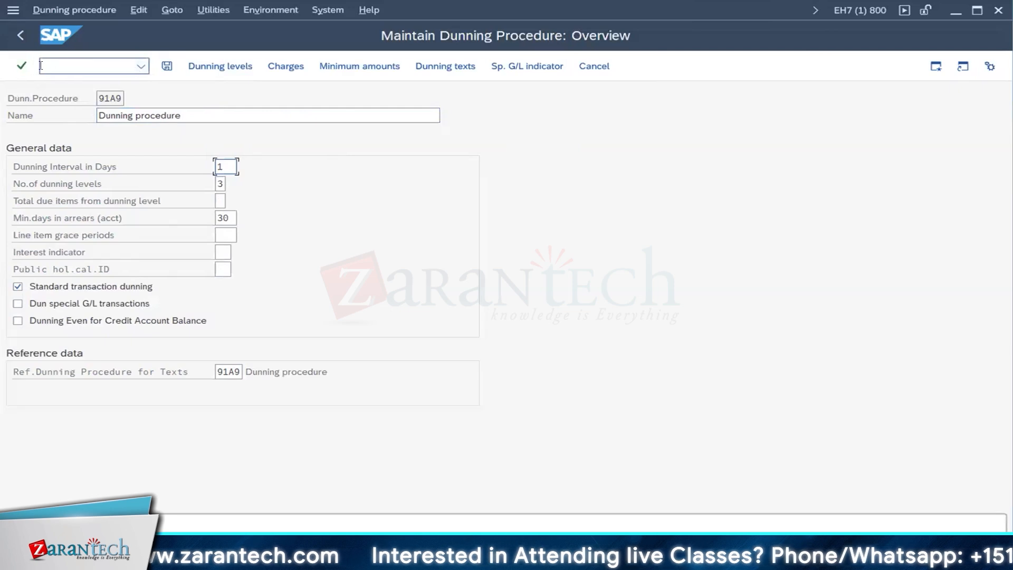
pyautogui.click(162, 67)
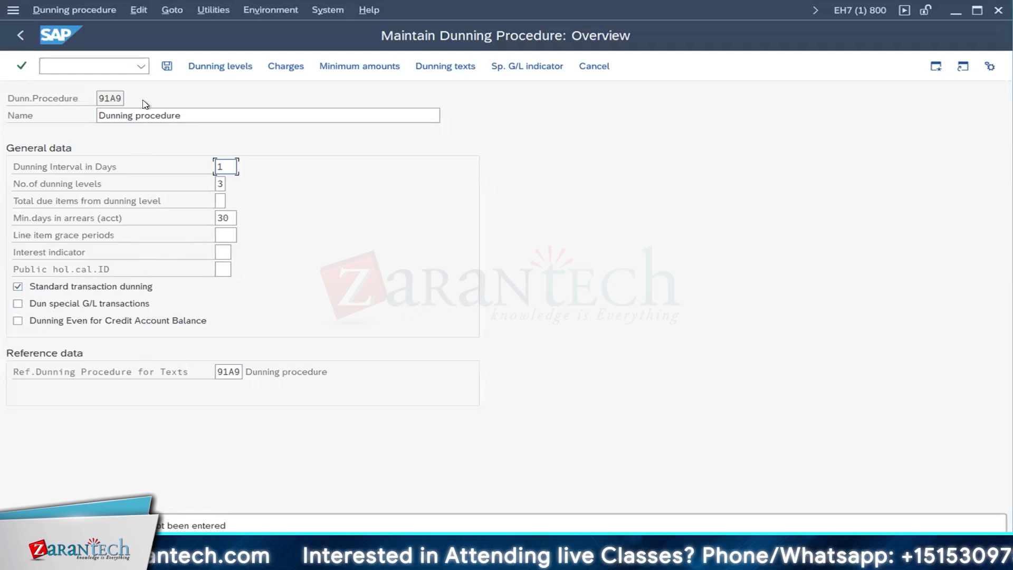
# Open the dunning charges of procedure 91A9 for currency USD, chosen from the currency key list.
pyautogui.click(275, 66)
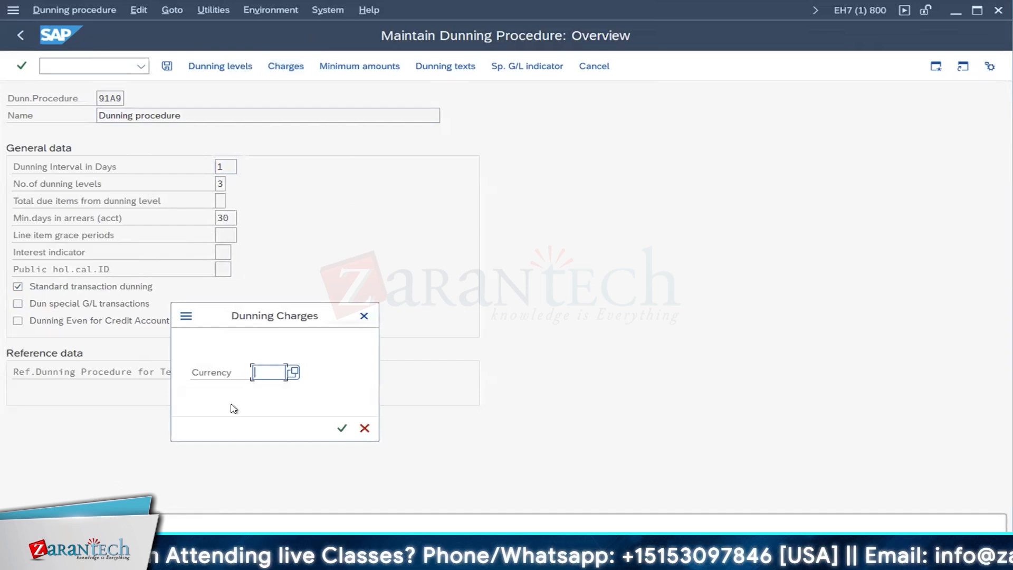
pyautogui.click(292, 373)
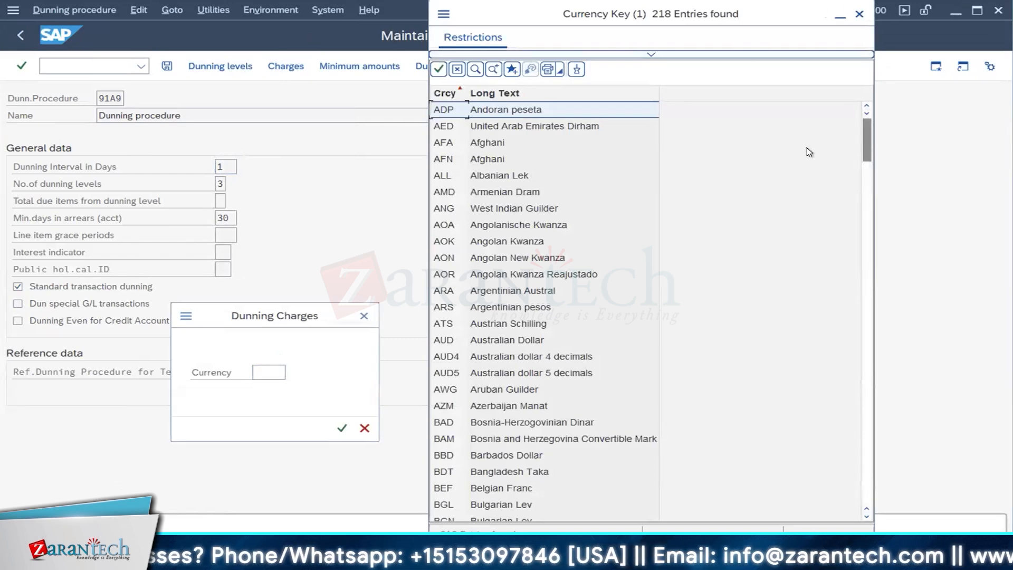
pyautogui.moveTo(868, 148); pyautogui.dragTo(863, 436)
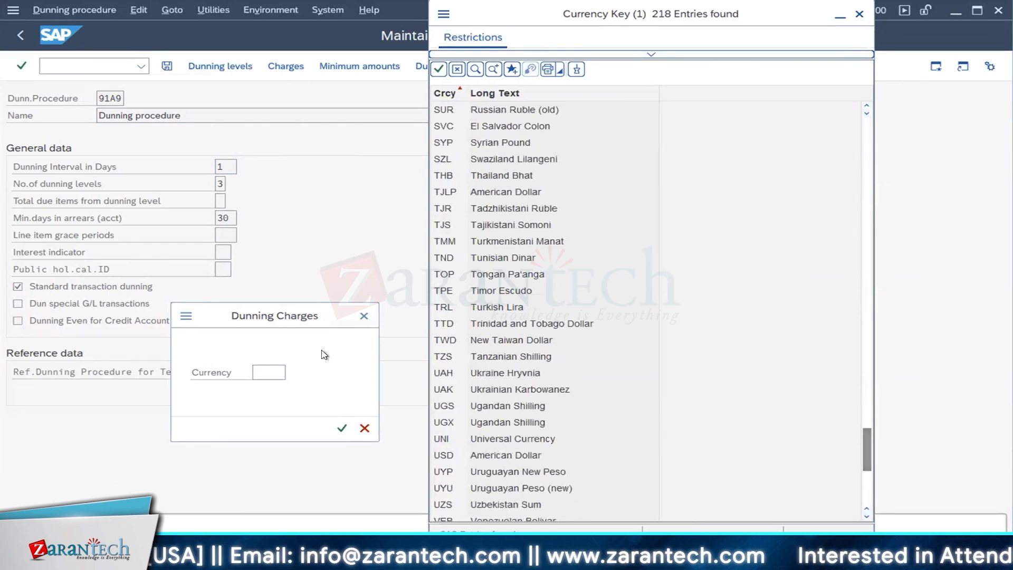
pyautogui.click(275, 365)
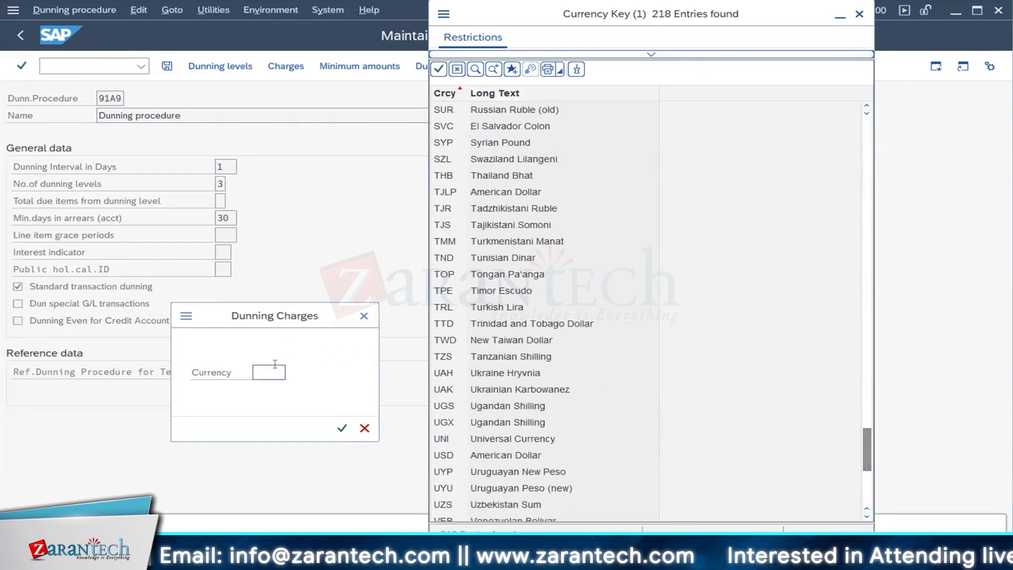
pyautogui.click(464, 449)
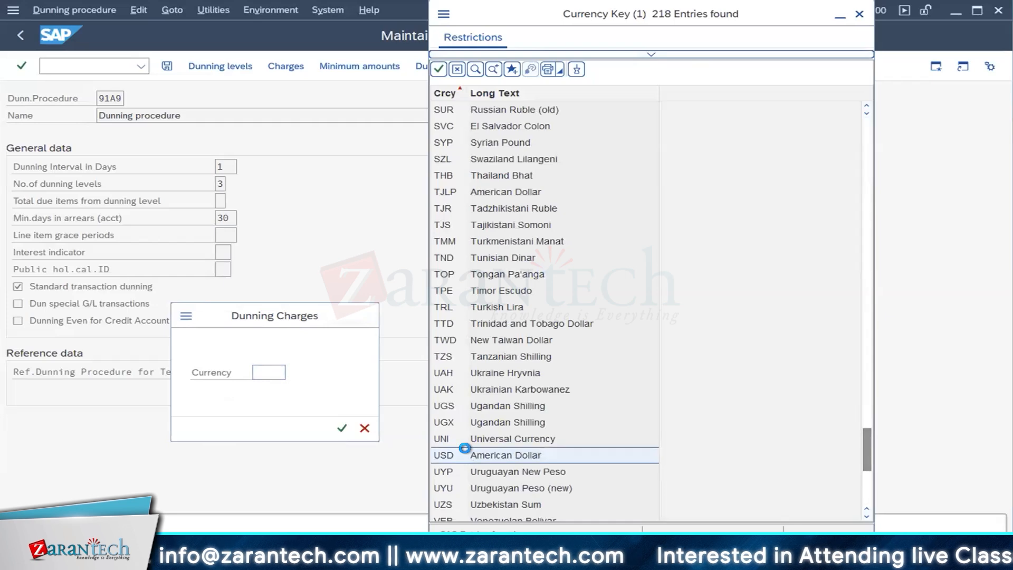
pyautogui.click(341, 428)
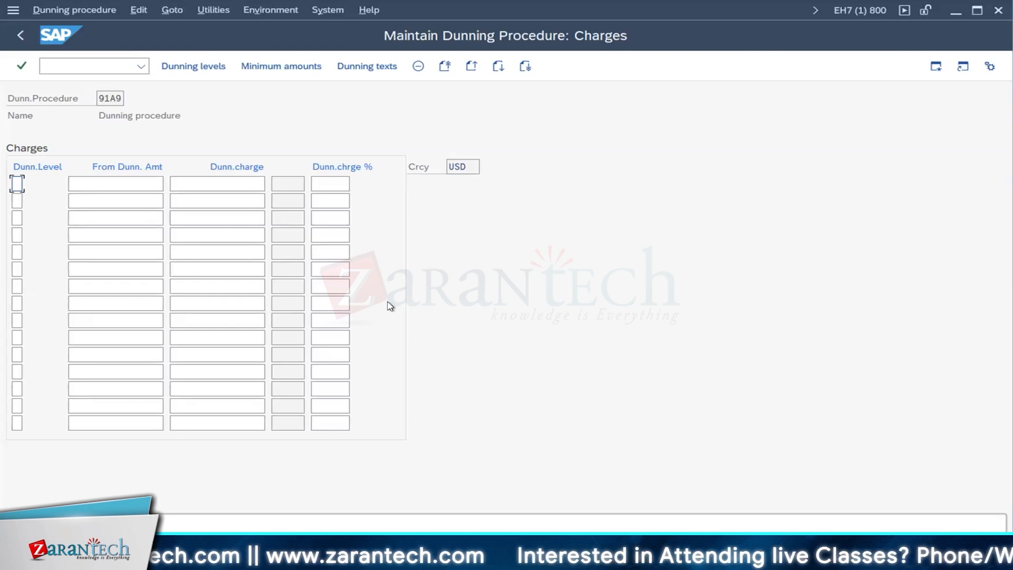
# Open the dunning levels and set the days in arrears to 1, 60 and 90 for levels 1, 2 and 3.
pyautogui.click(205, 66)
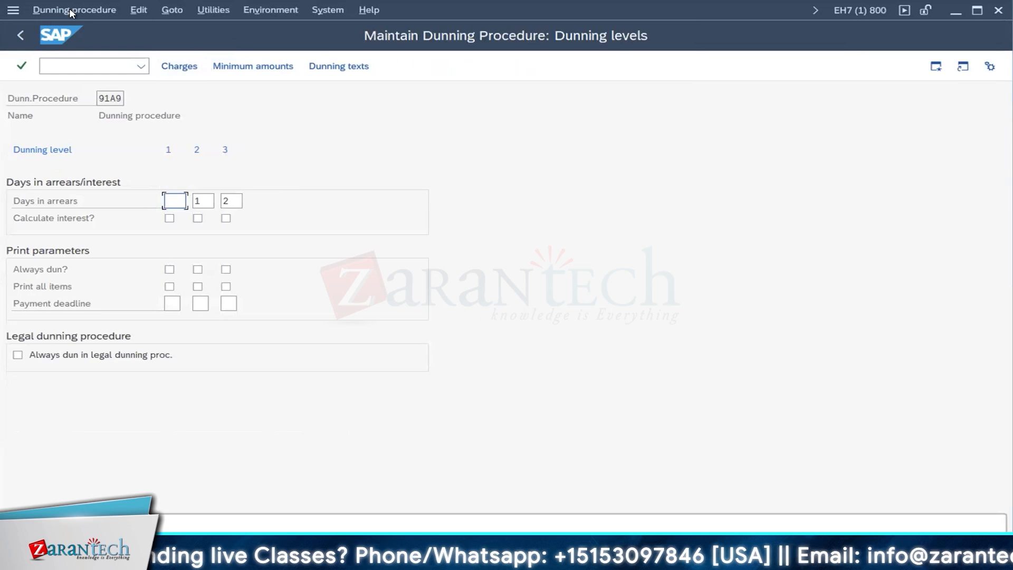
pyautogui.click(169, 199)
pyautogui.write('1')
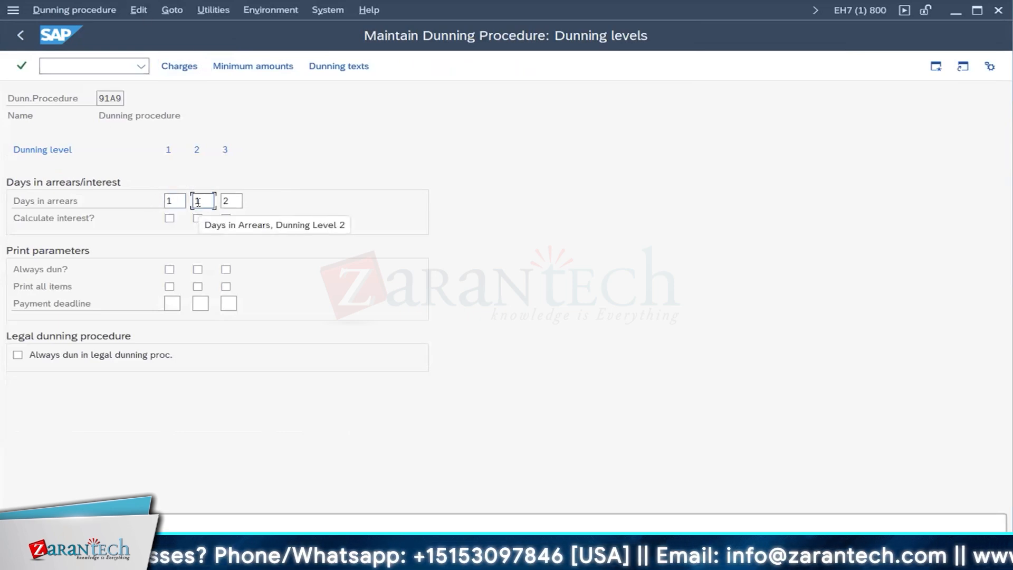
pyautogui.click(198, 202)
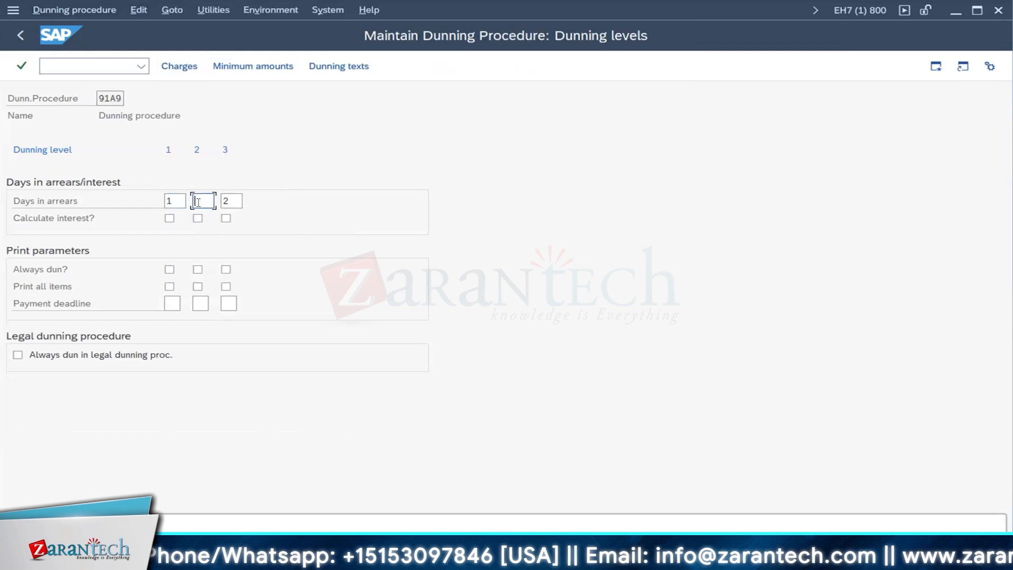
pyautogui.write('60')
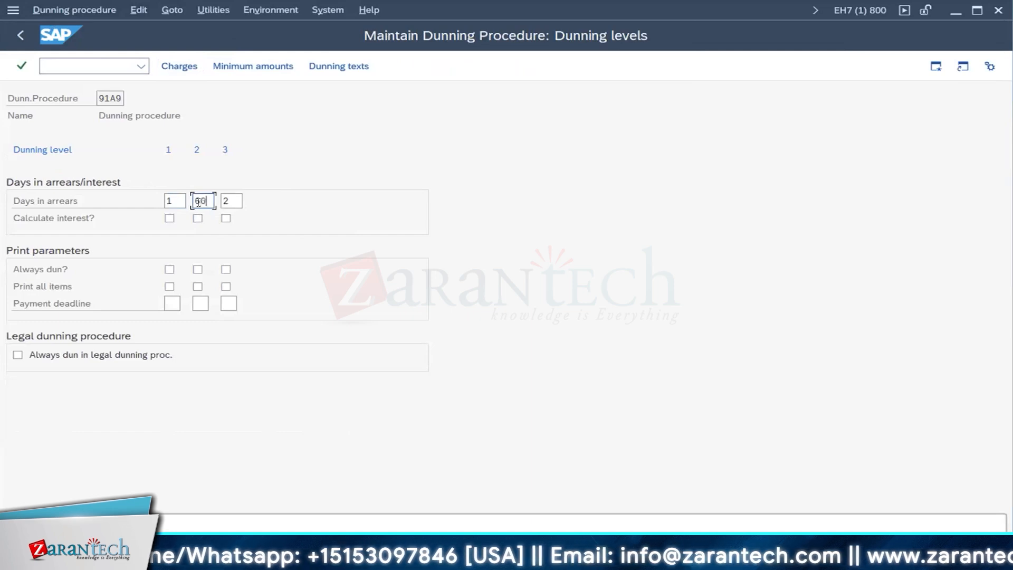
pyautogui.click(229, 198)
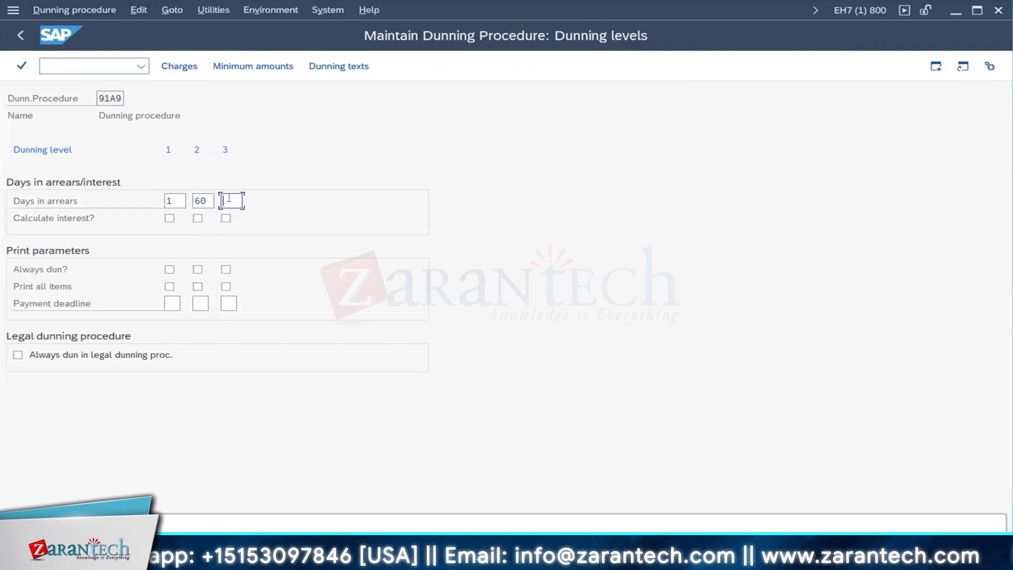
pyautogui.write('90')
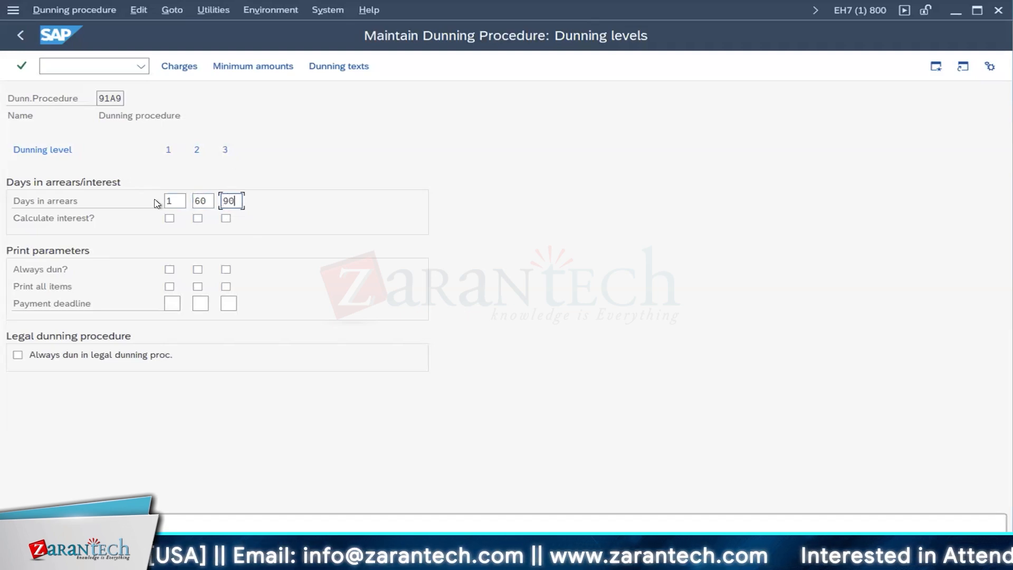
# Enable the Always dun option in the print parameters for dunning levels 1, 2 and 3.
pyautogui.click(169, 269)
pyautogui.click(198, 269)
pyautogui.click(226, 270)
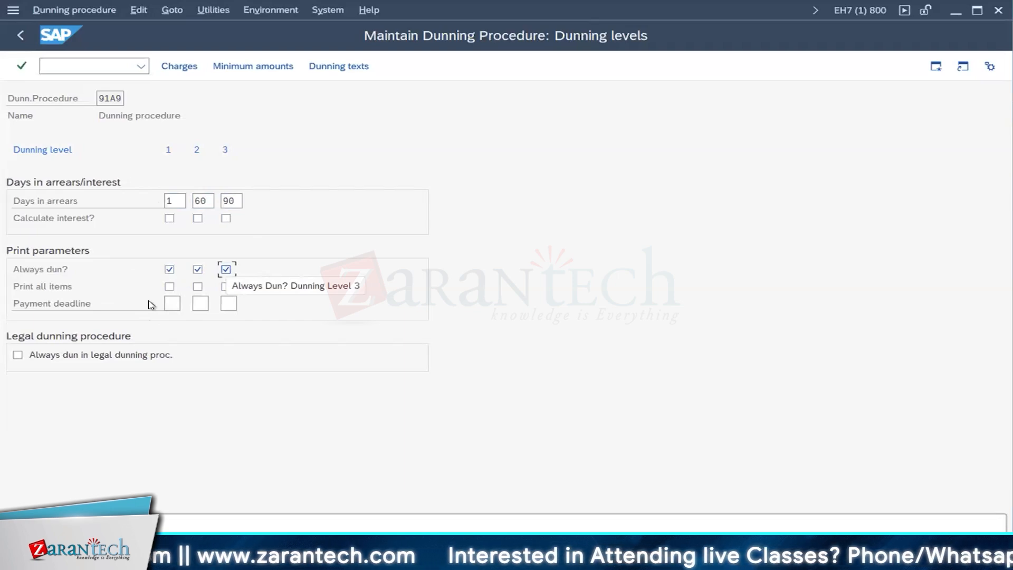
# Set the payment deadline to 0 for dunning levels 1, 2 and 3, and return to the procedure overview.
pyautogui.click(168, 305)
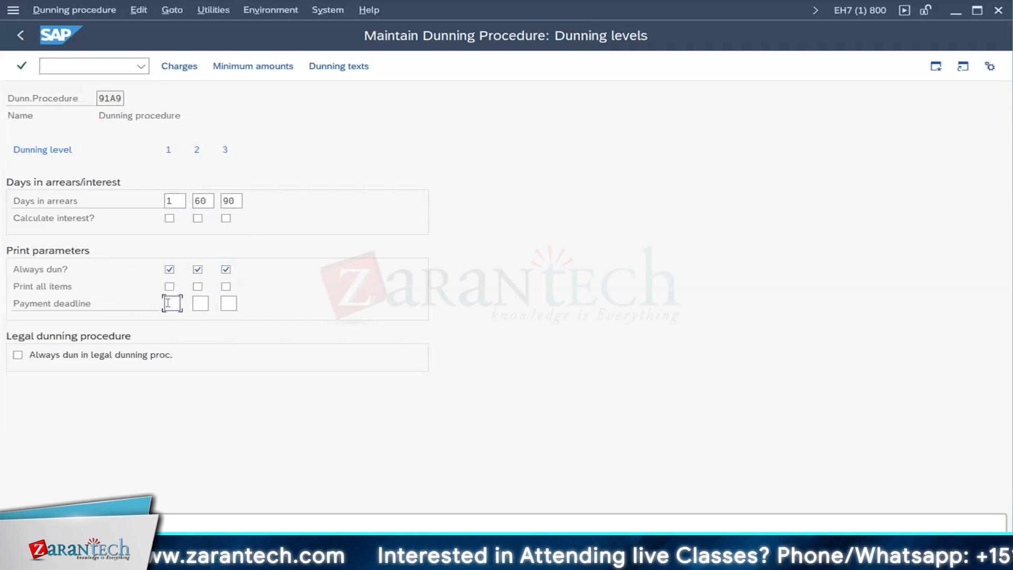
pyautogui.write('0')
pyautogui.click(196, 303)
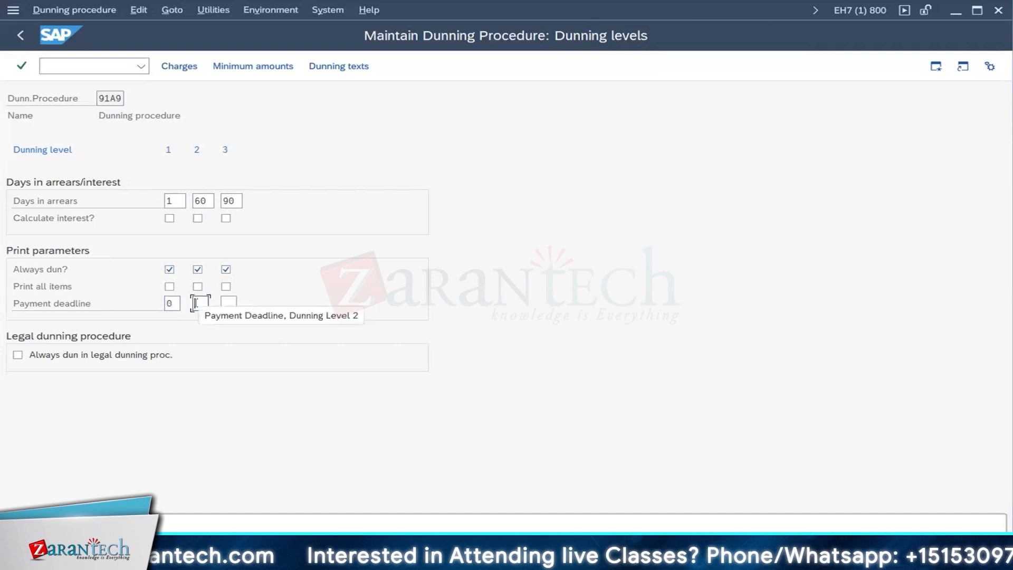
pyautogui.write('0')
pyautogui.click(222, 303)
pyautogui.write('0')
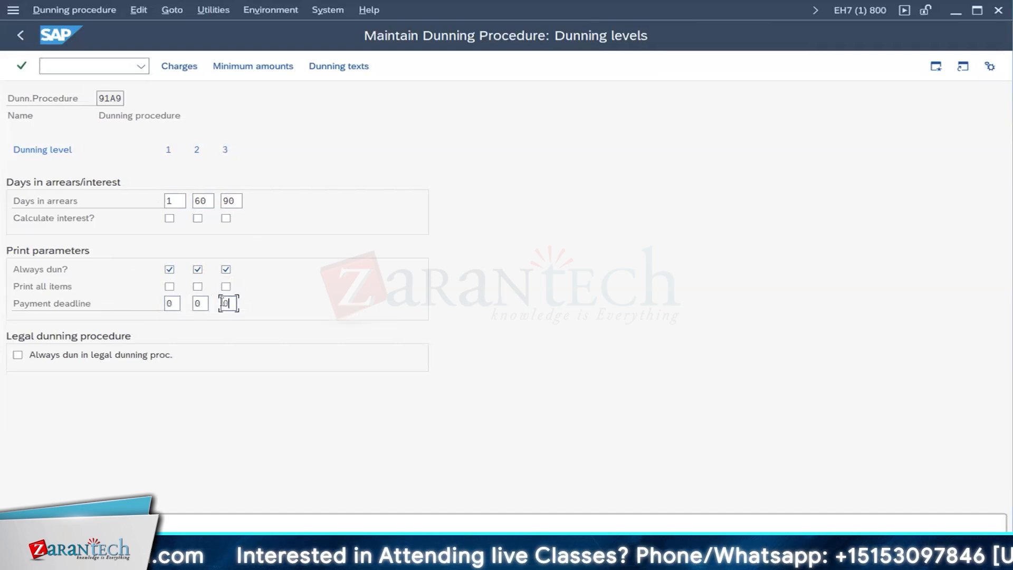
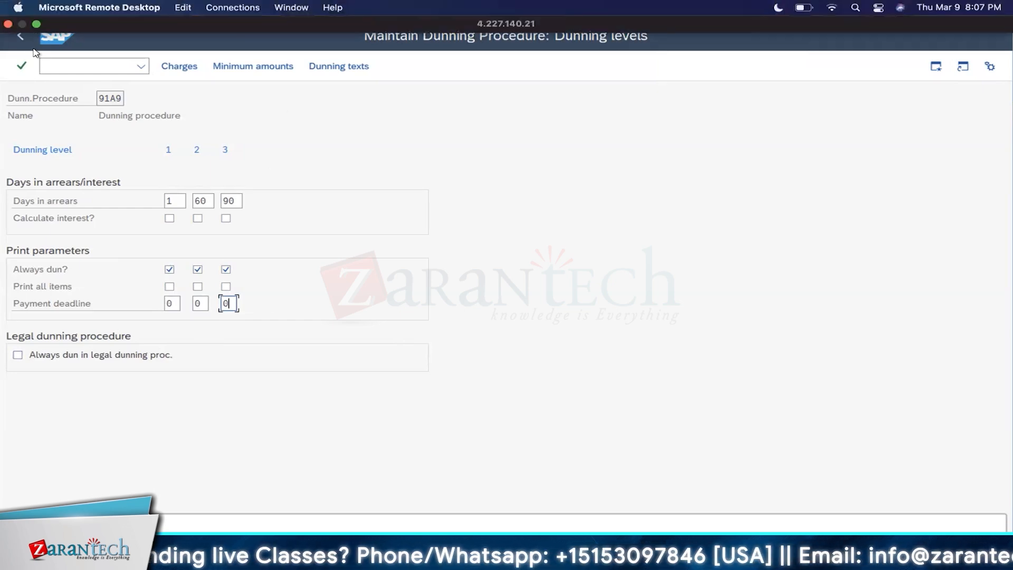
pyautogui.click(24, 64)
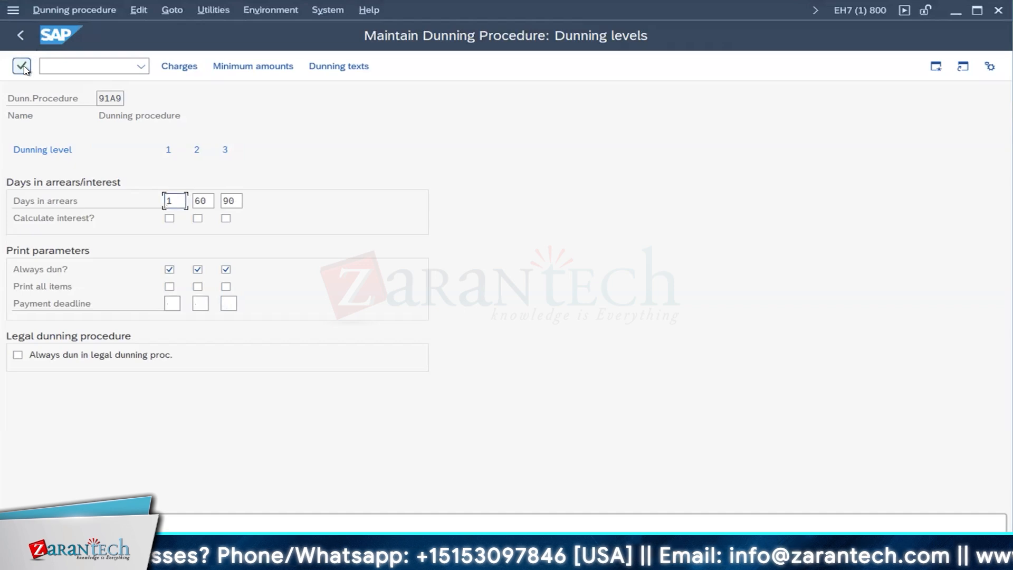
pyautogui.click(18, 38)
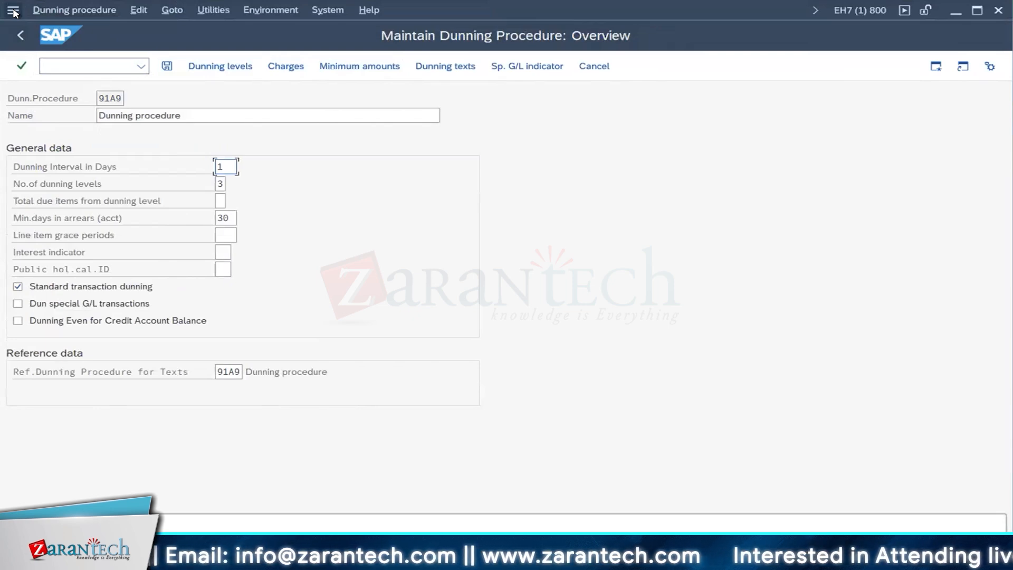
# Create and save a company code dunning control entry for 91A9 with reference company code 91A9, and return to the procedure overview.
pyautogui.click(296, 9)
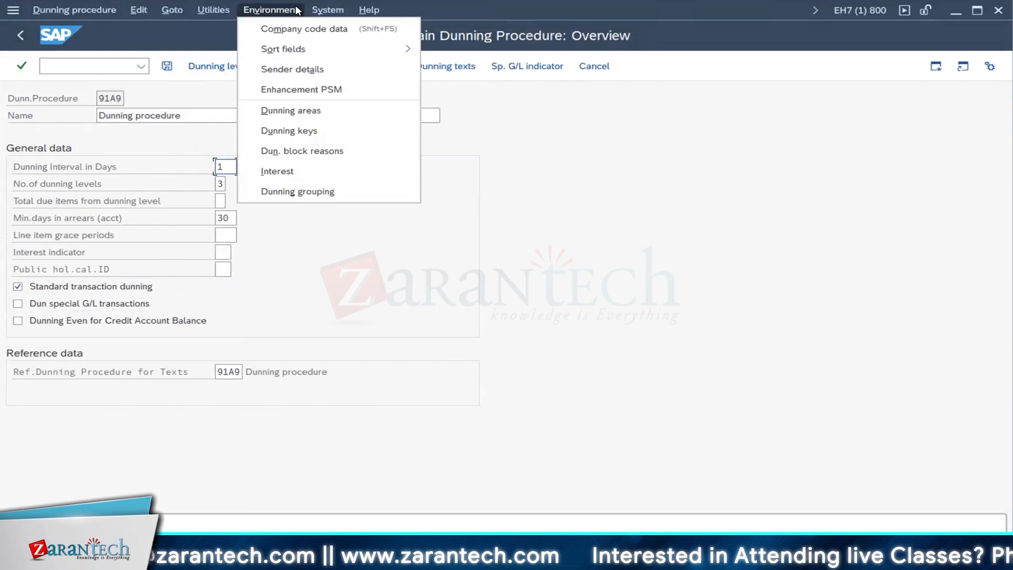
pyautogui.click(289, 29)
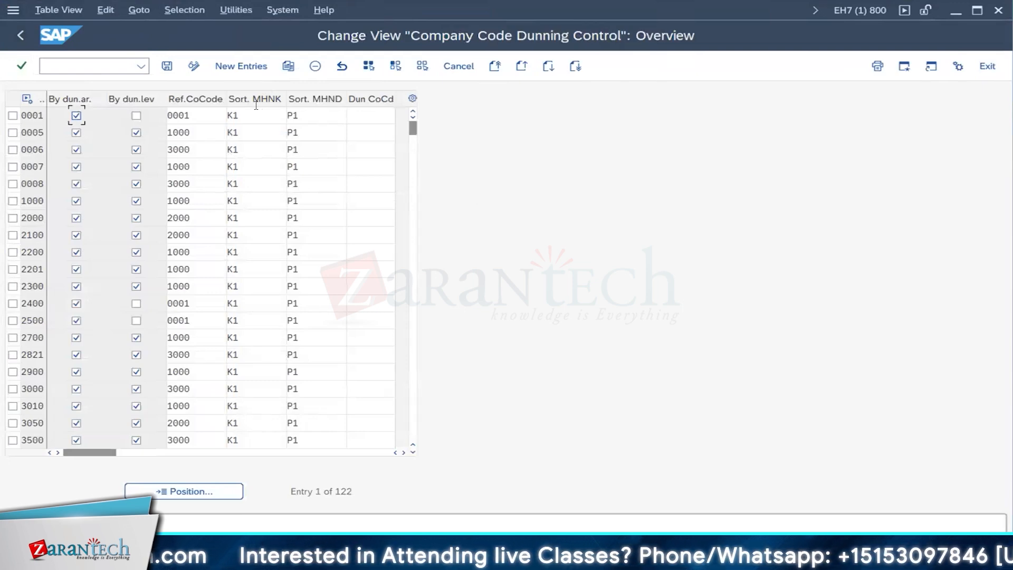
pyautogui.click(242, 66)
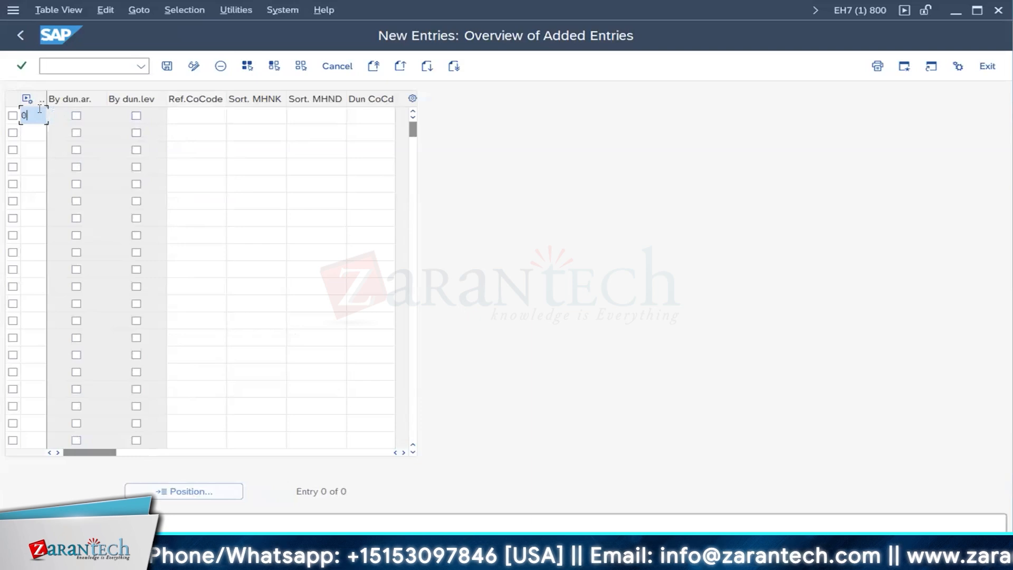
pyautogui.write('91a9')
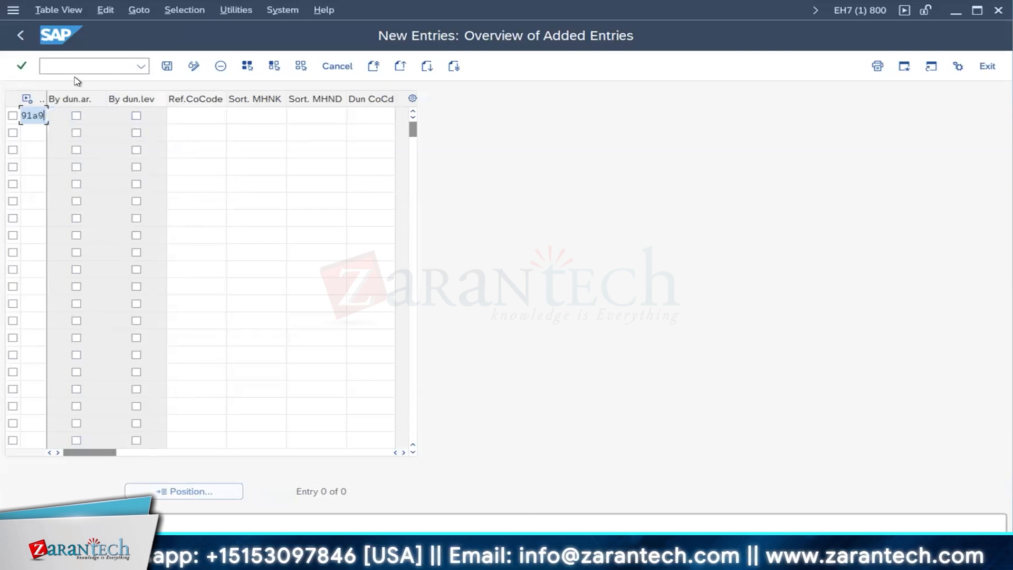
pyautogui.click(175, 109)
pyautogui.write('91a9')
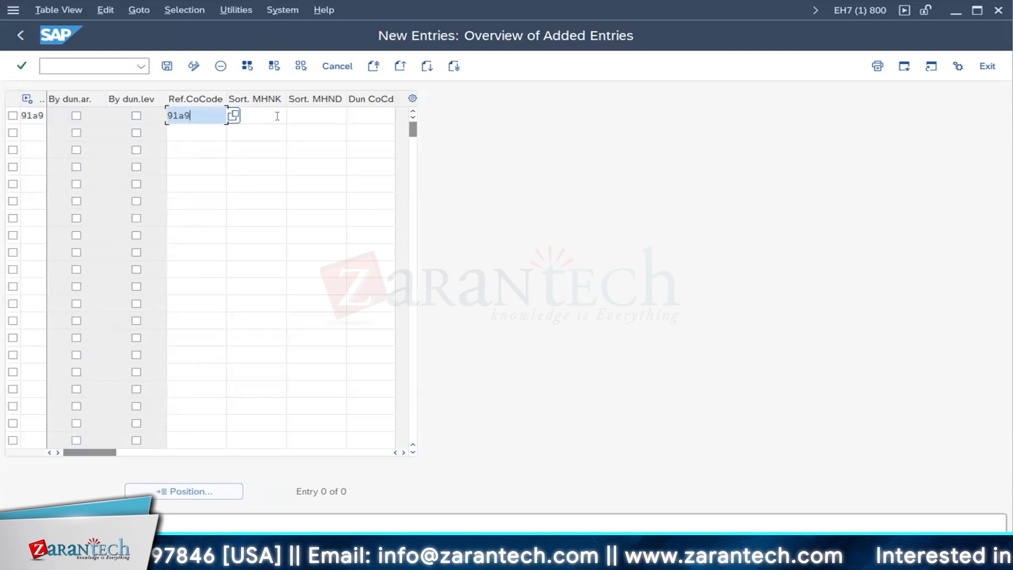
pyautogui.click(29, 62)
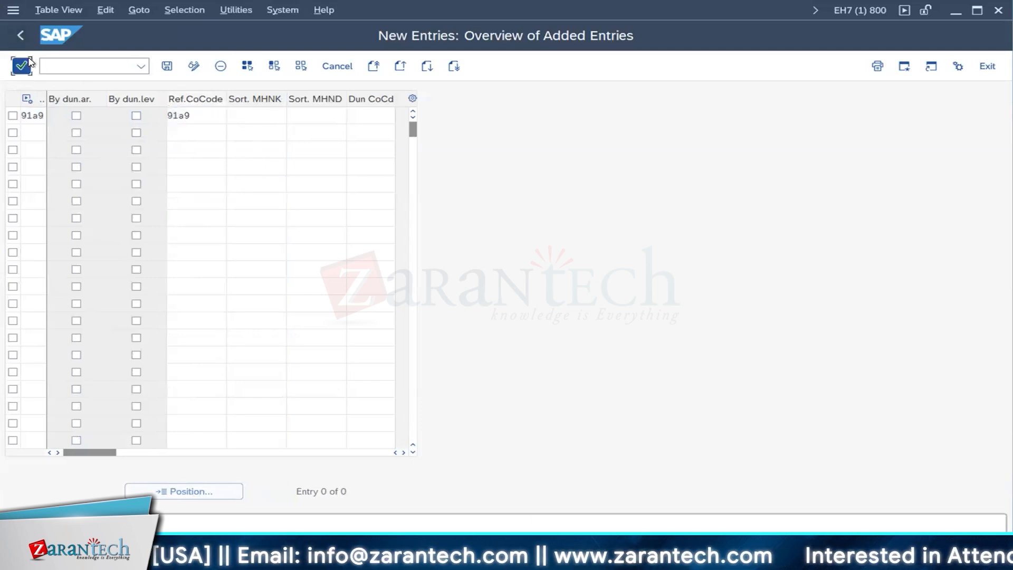
pyautogui.click(169, 67)
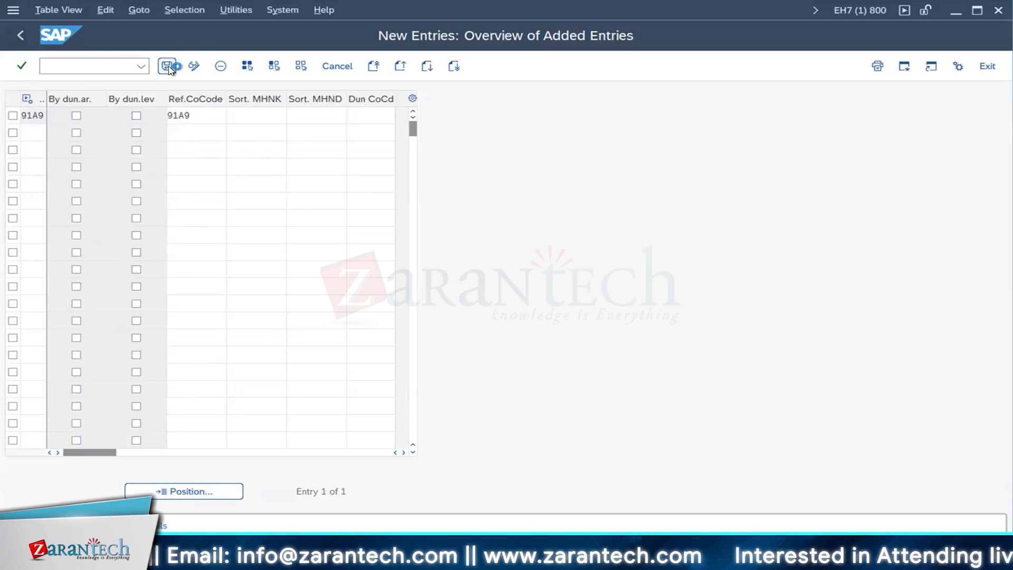
pyautogui.click(271, 267)
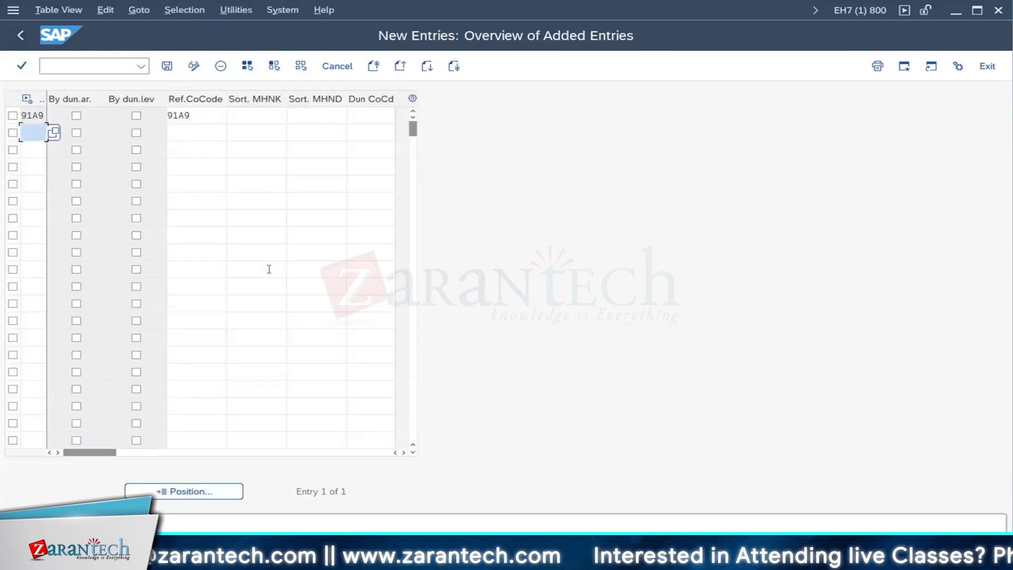
pyautogui.click(22, 31)
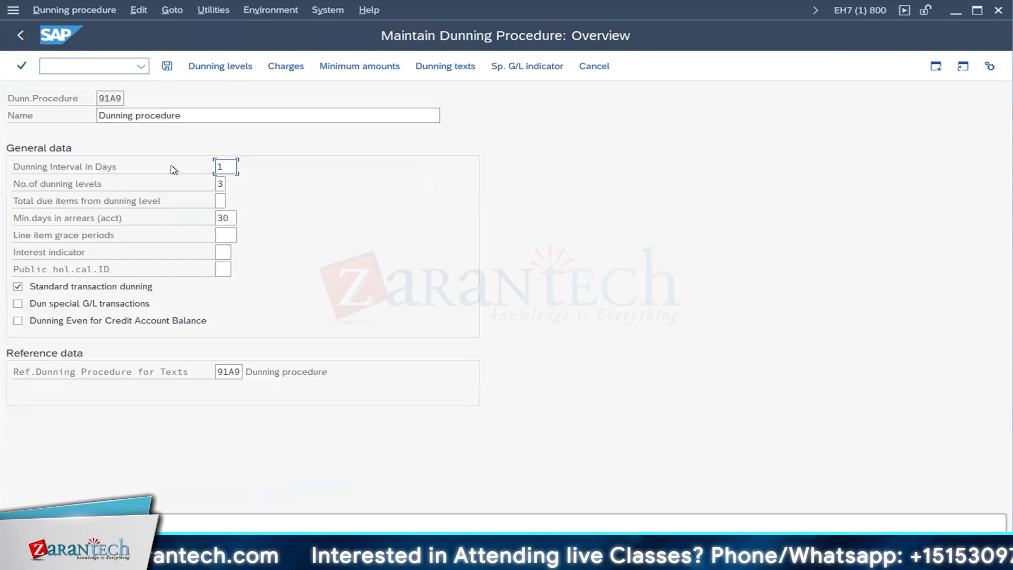
# Open the minimum amounts of dunning procedure 91A9 for currency USD.
pyautogui.click(344, 68)
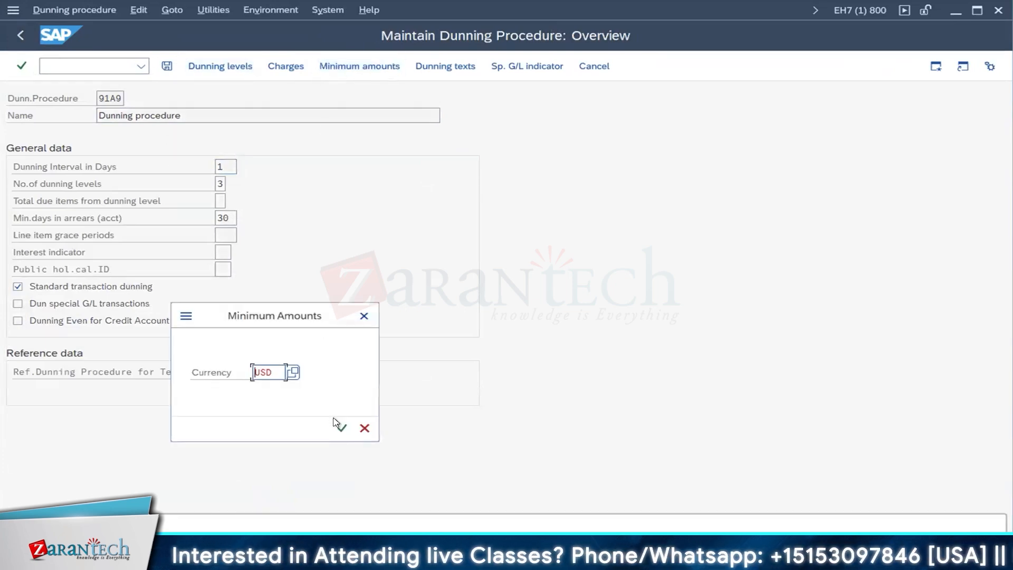
pyautogui.click(342, 428)
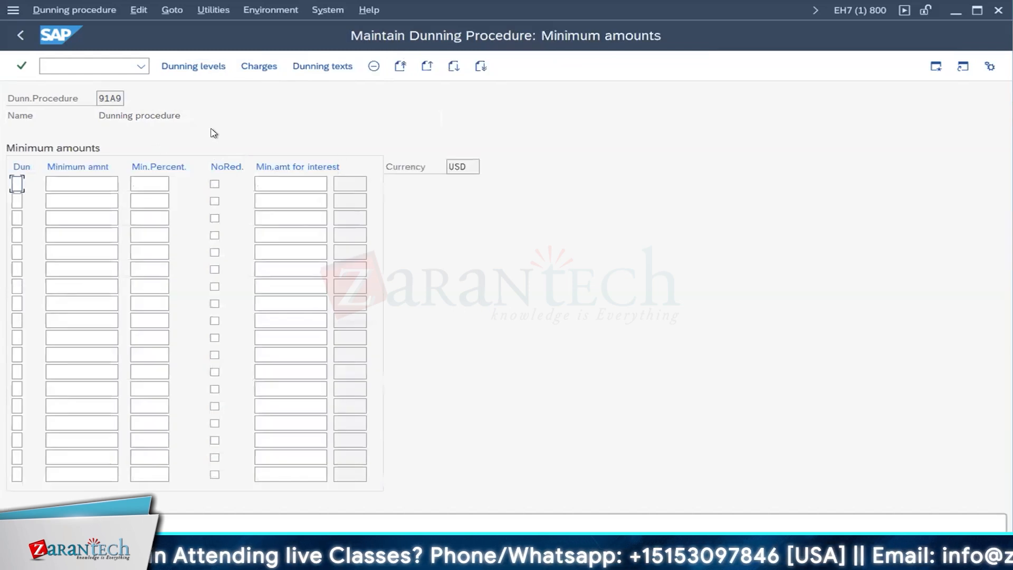
pyautogui.moveTo(388, 5)
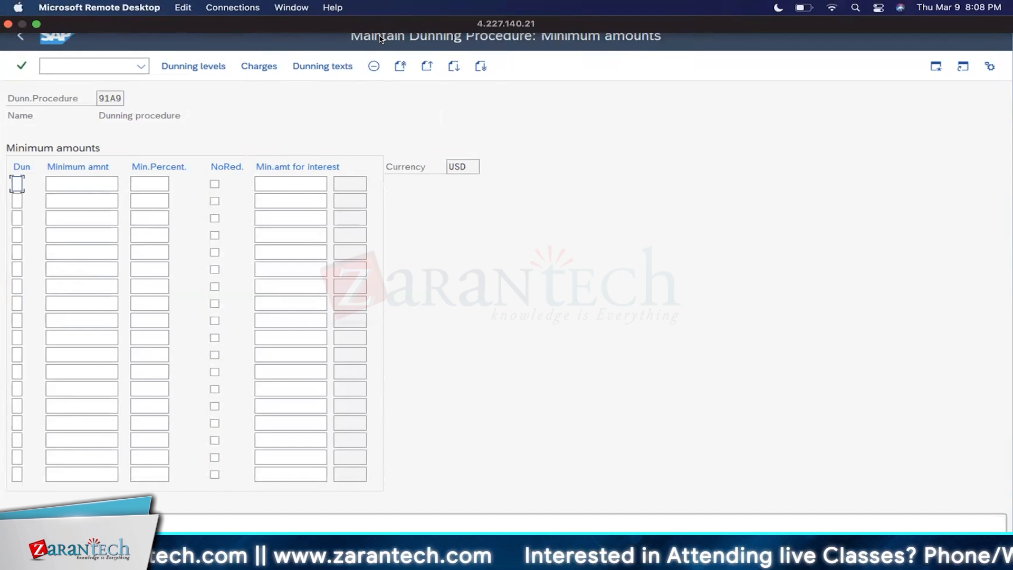
# Open the dunning texts of procedure 91A9 for company code 91A9 and account type Customer.
pyautogui.click(323, 66)
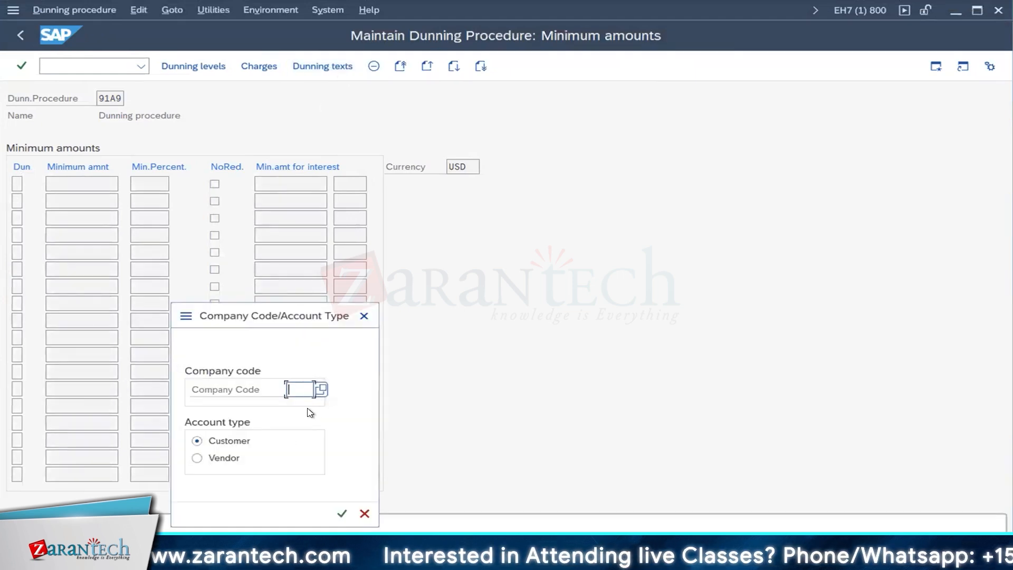
pyautogui.write('91a9')
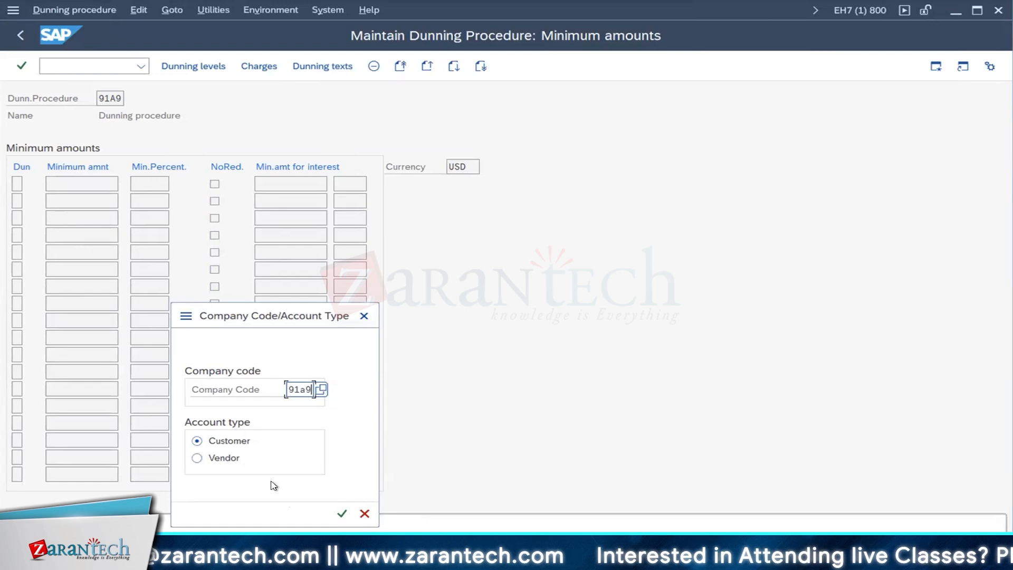
pyautogui.click(342, 514)
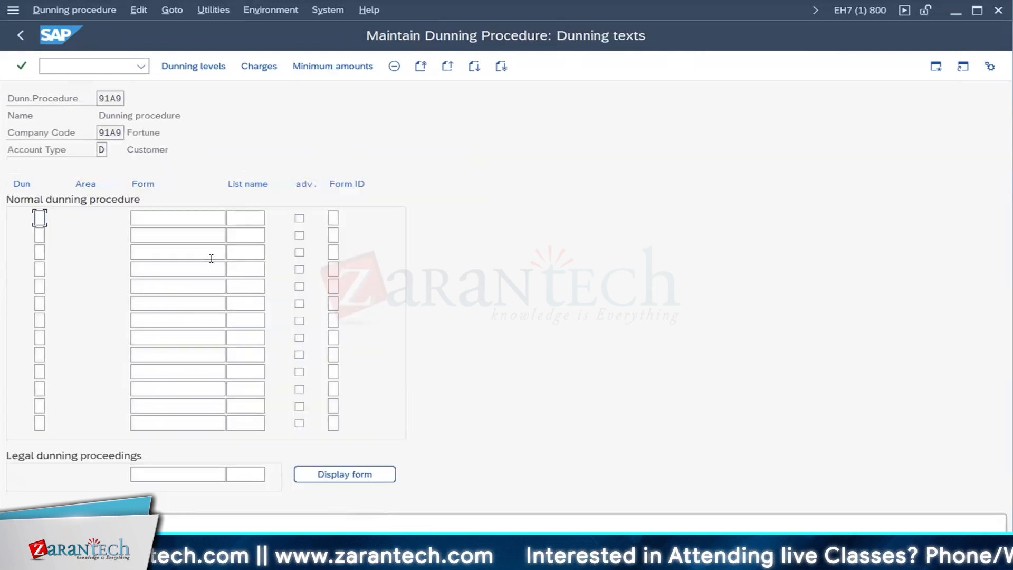
# Browse the SAPscript dunning forms available for the first text row, examining the first Dunning Form's language versions and detailed form information.
pyautogui.click(190, 232)
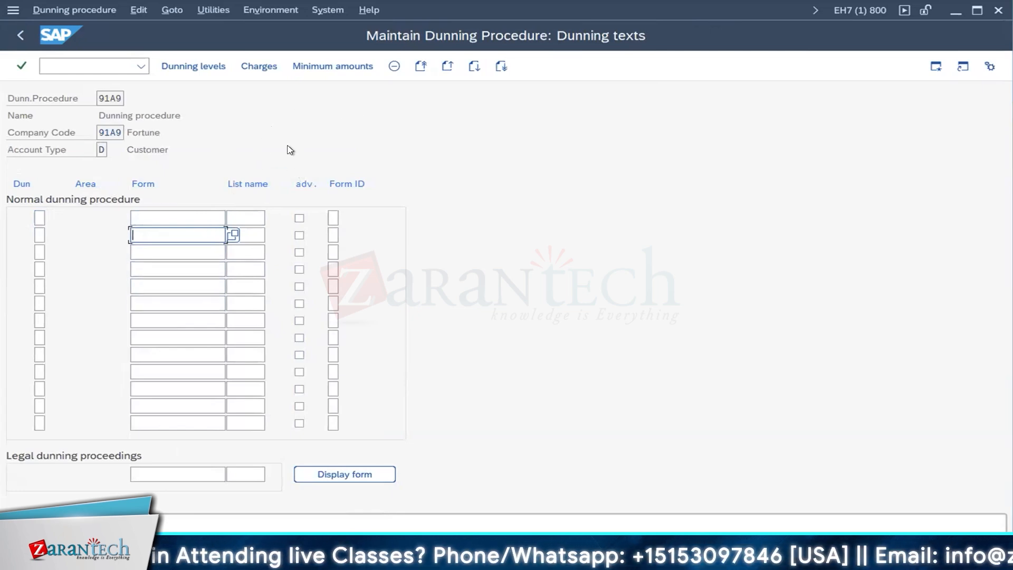
pyautogui.click(177, 216)
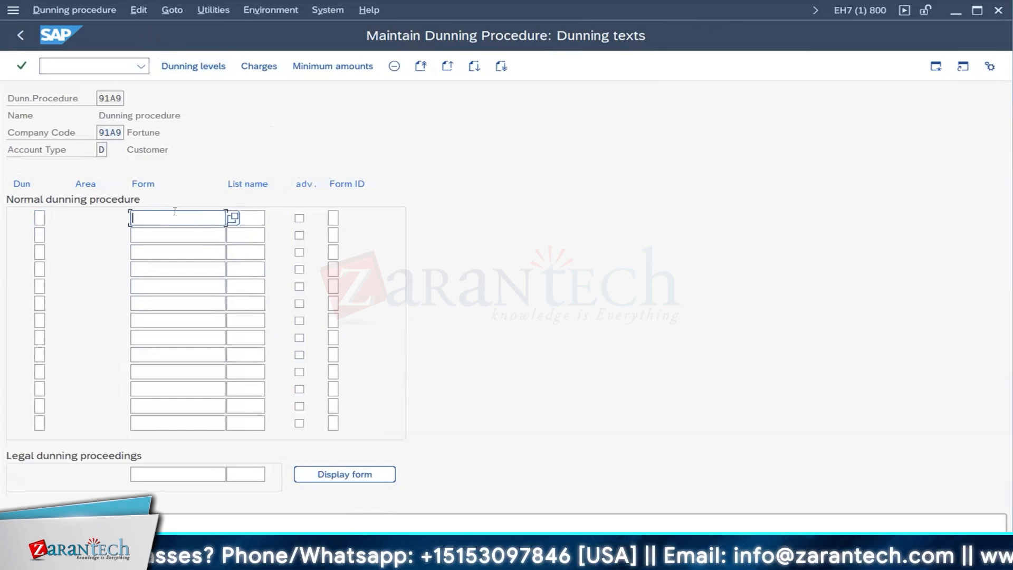
pyautogui.click(233, 217)
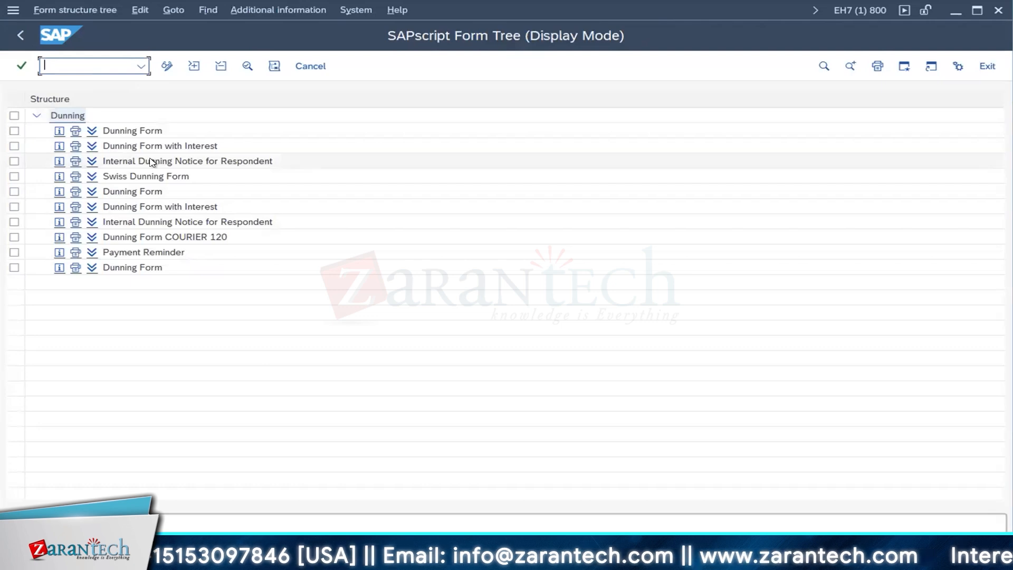
pyautogui.click(93, 133)
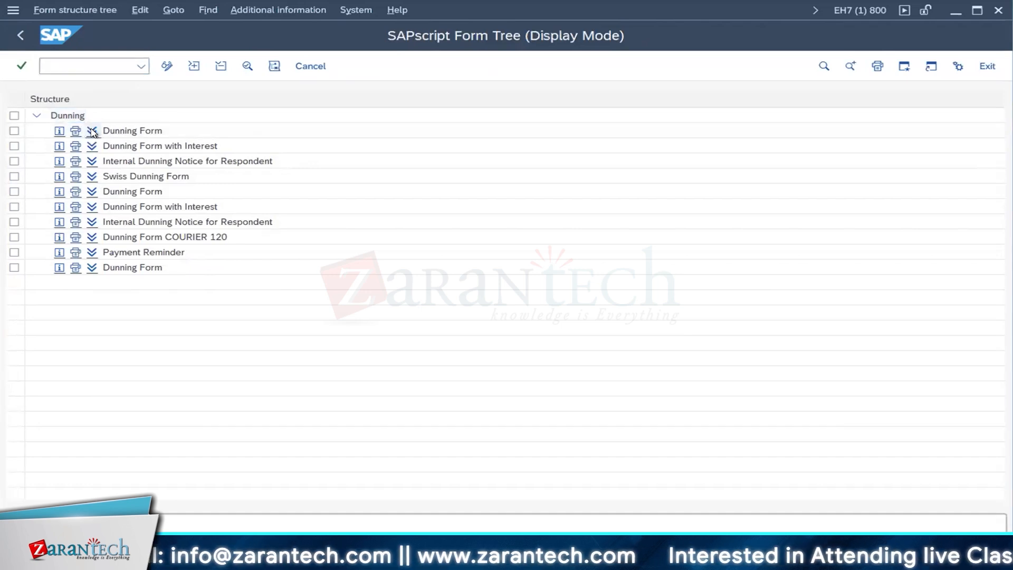
pyautogui.scroll(-1, 131, 207)
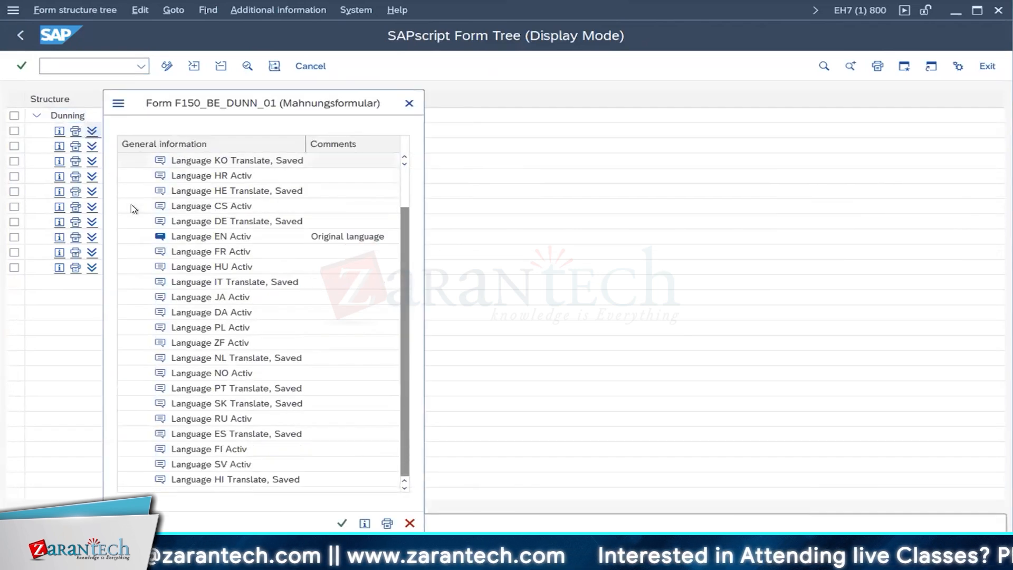
pyautogui.scroll(2, 132, 210)
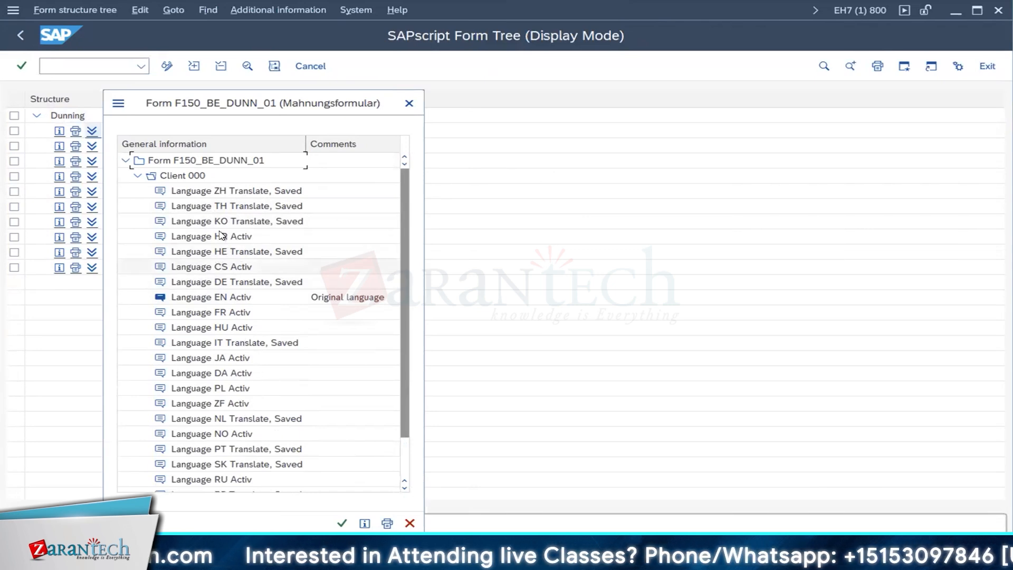
pyautogui.click(409, 524)
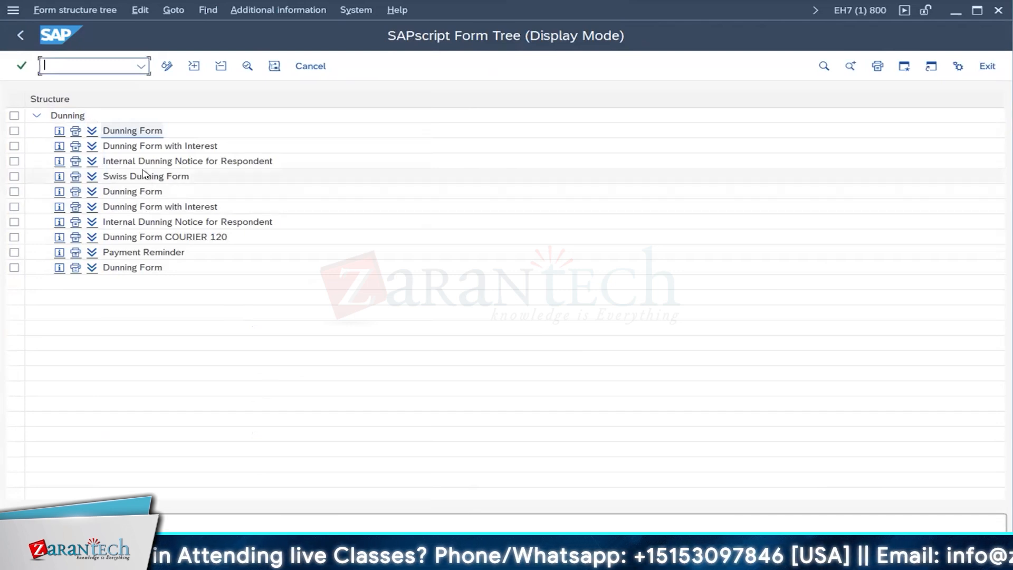
pyautogui.click(60, 131)
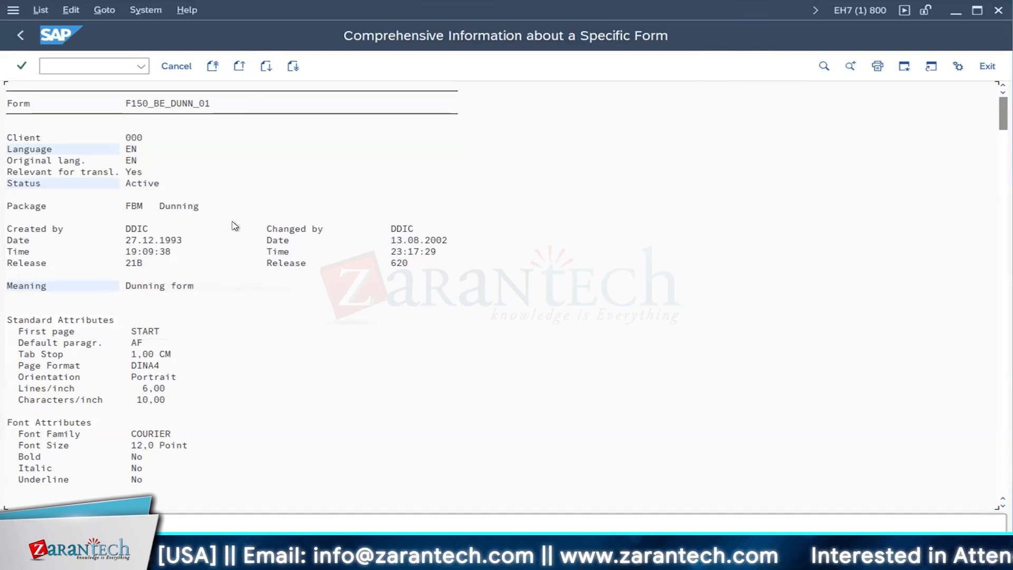
pyautogui.click(20, 35)
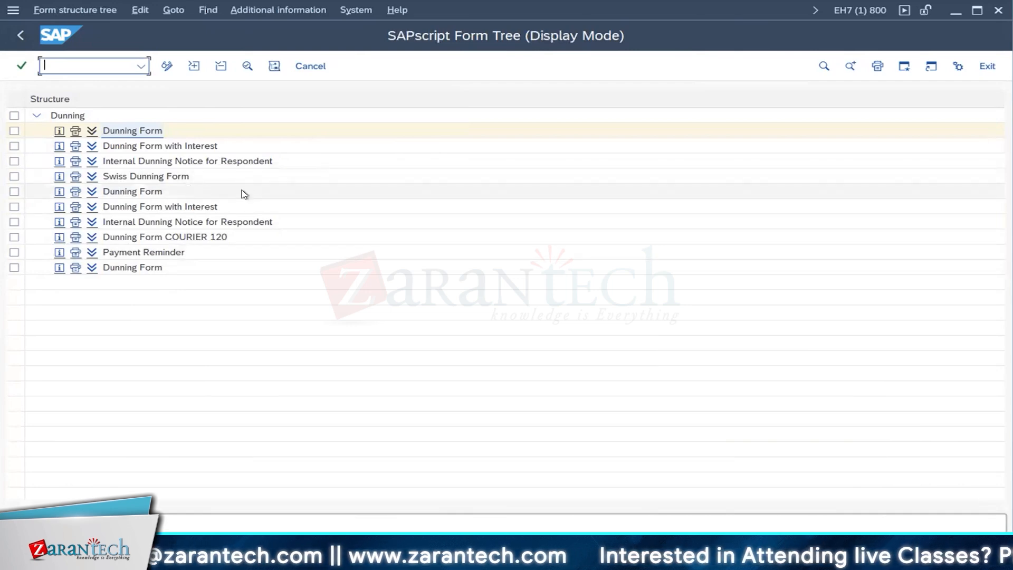
pyautogui.click(19, 37)
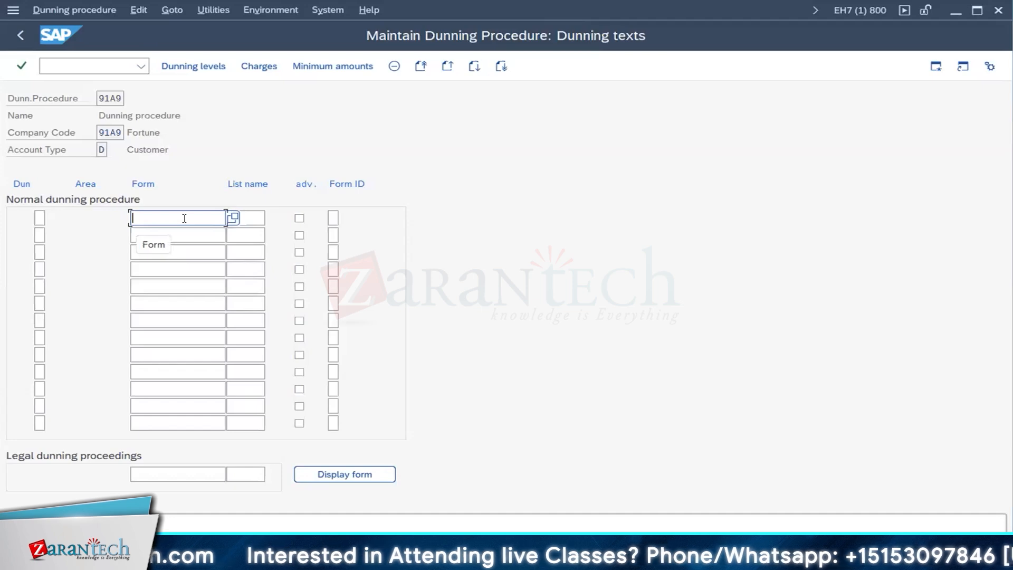
# Enter F150_bunn_01 as the form in the first row of the normal dunning procedure.
pyautogui.write('F1')
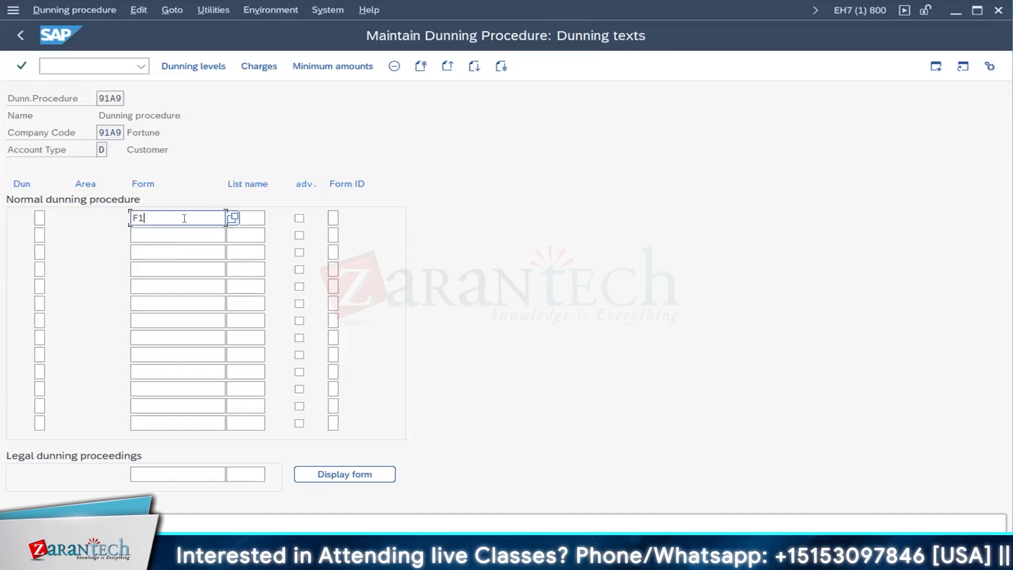
pyautogui.write('50_')
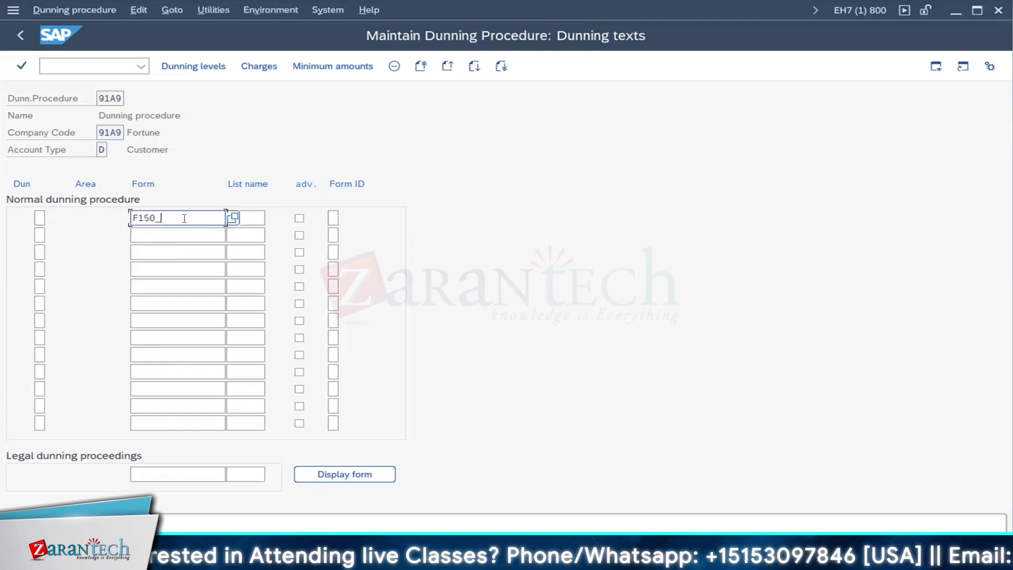
pyautogui.write('bunn')
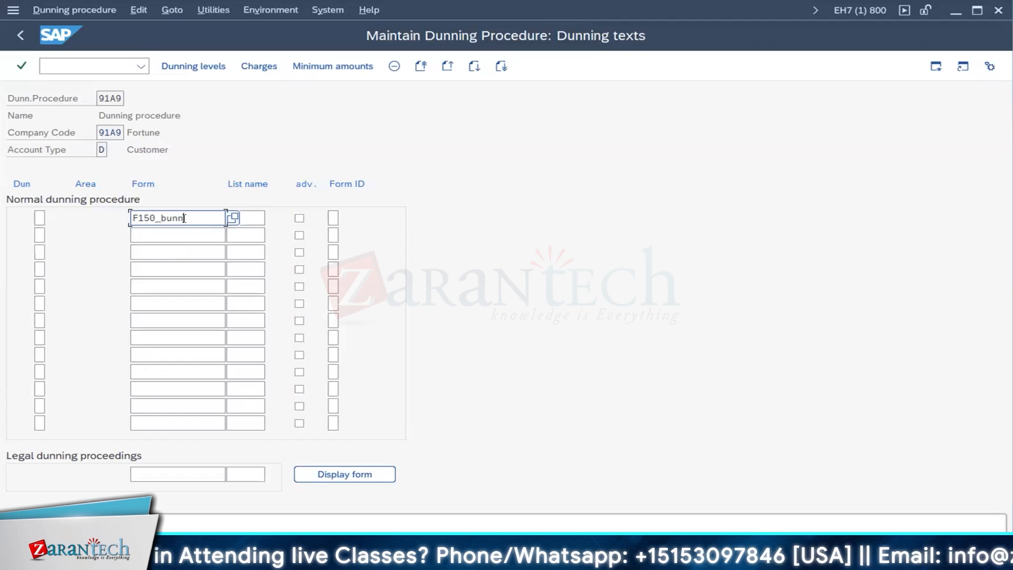
pyautogui.write('_01')
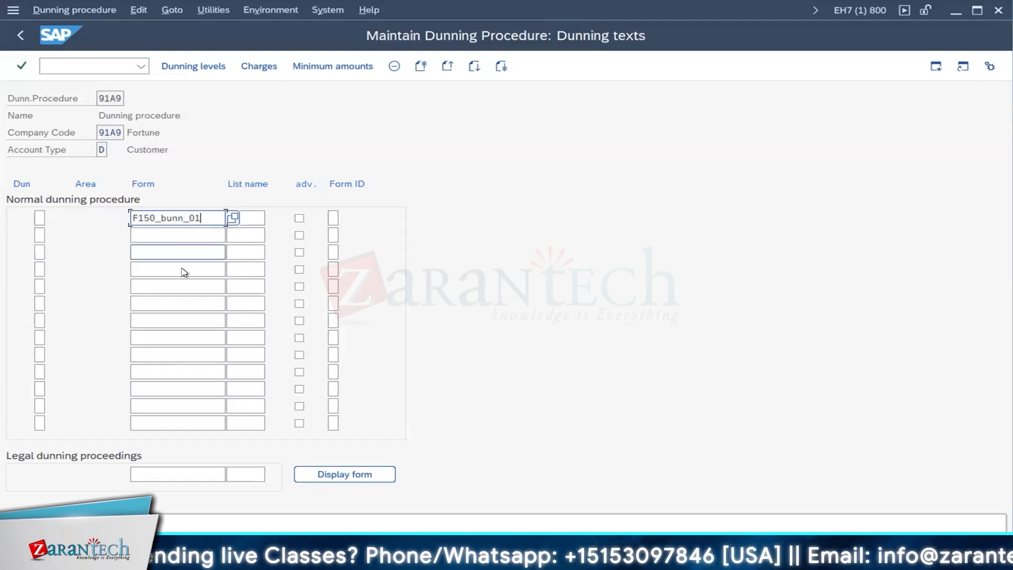
# Try to correct the form in the first normal dunning procedure row to F150_DUNN_01.
pyautogui.click(164, 217)
pyautogui.press('Delete')
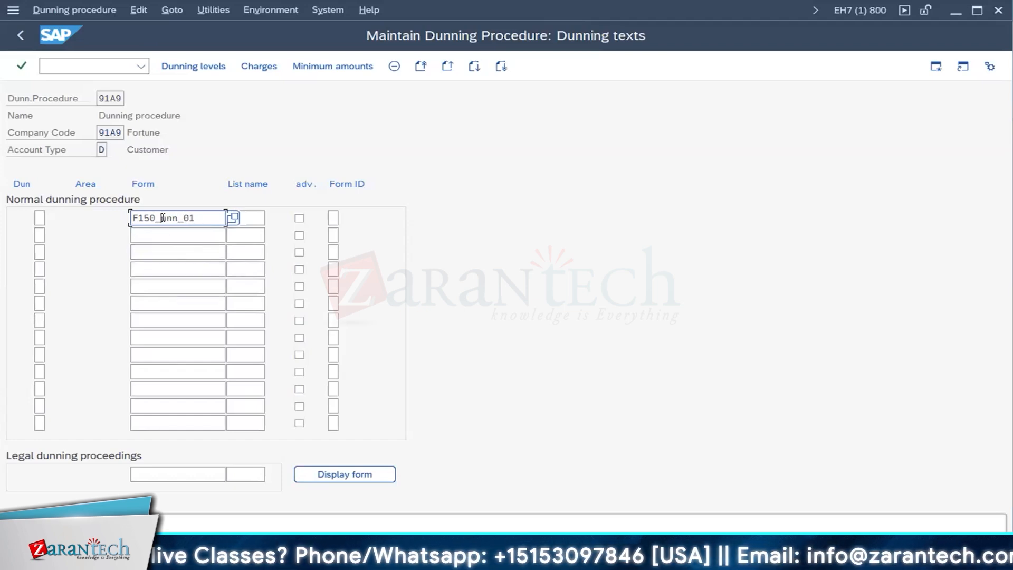
pyautogui.write('dunn')
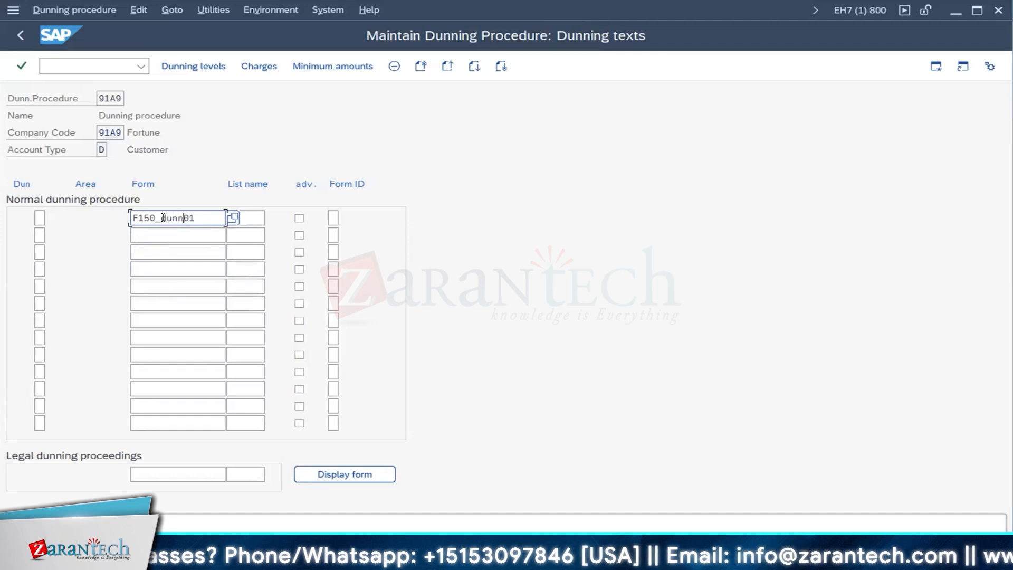
pyautogui.write('_01')
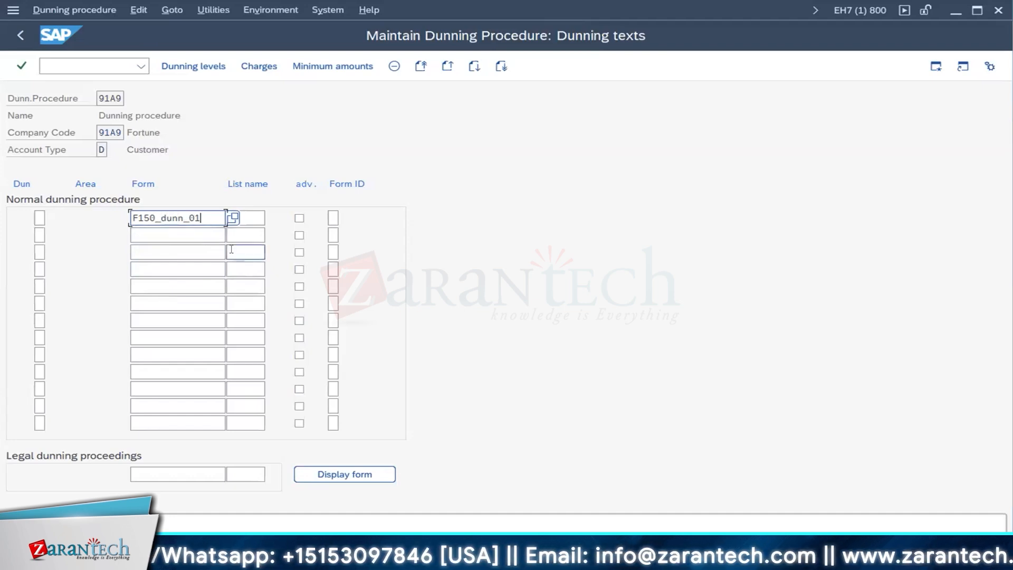
pyautogui.click(162, 217)
pyautogui.write('DUNN')
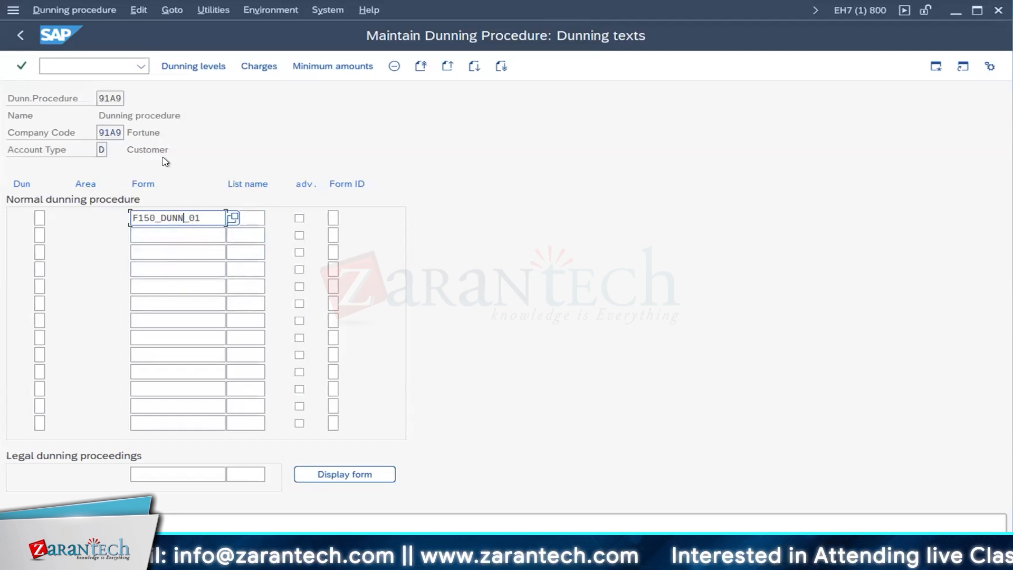
pyautogui.click(203, 148)
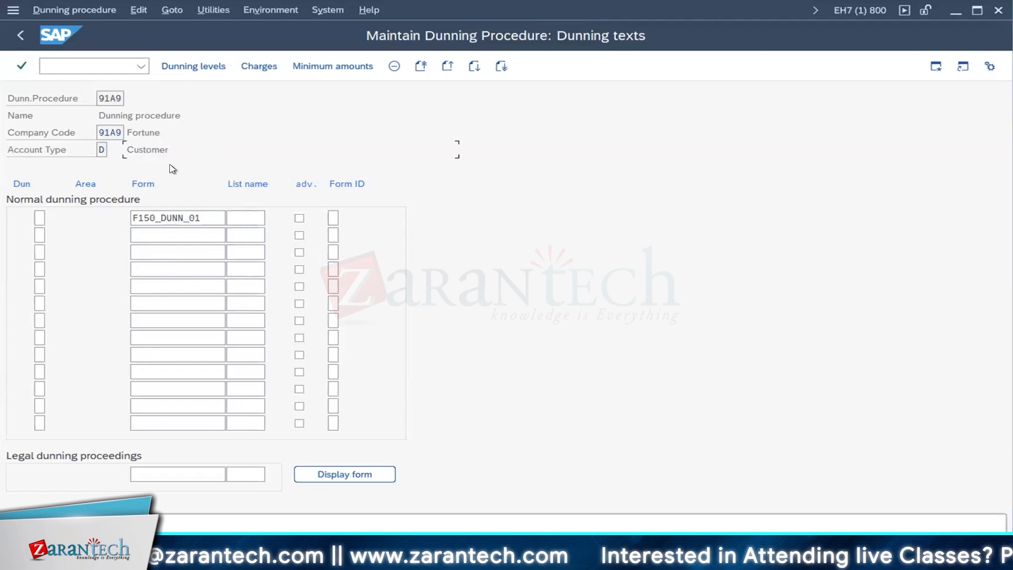
pyautogui.press('Return')
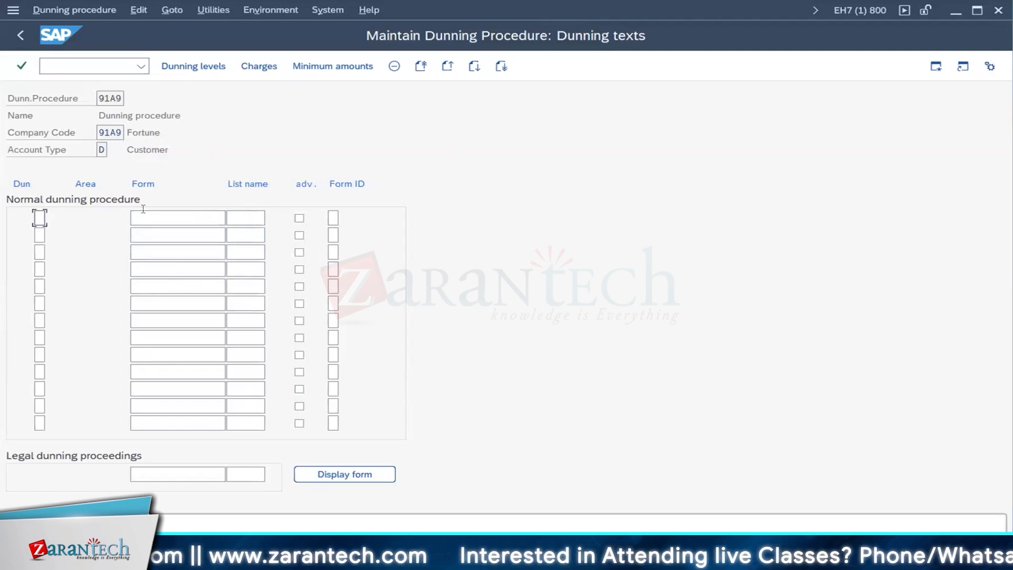
# Try to re-enter form F150_DUNN_01 in the first row with its dunning level left blank.
pyautogui.click(142, 213)
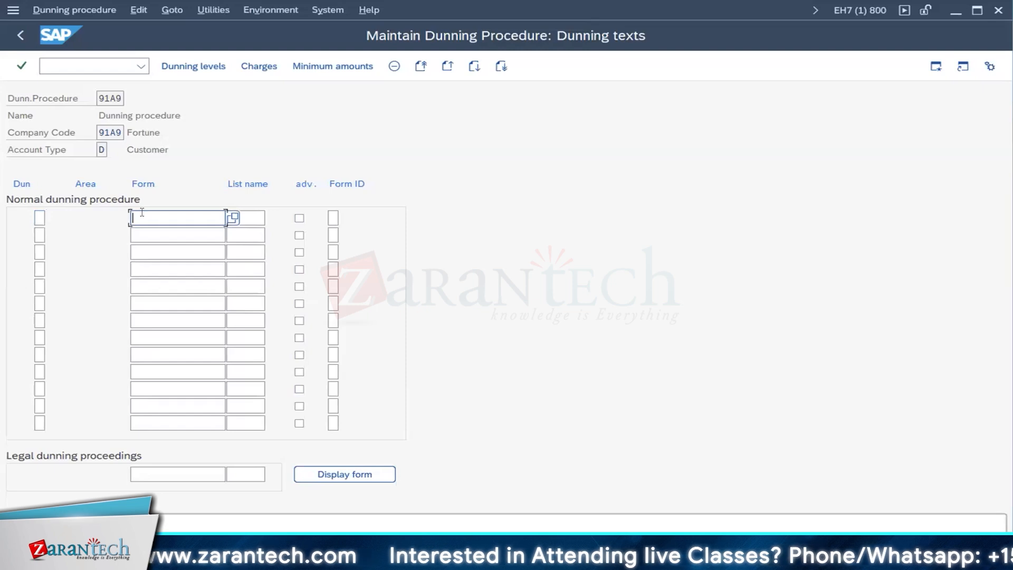
pyautogui.write('DI')
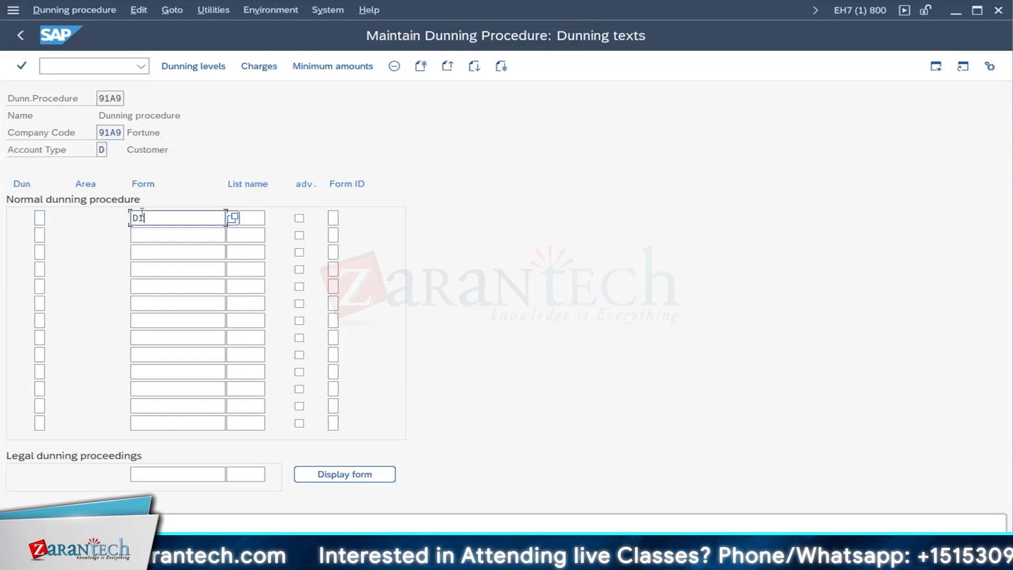
pyautogui.press('BackSpace')
pyautogui.press('BackSpace')
pyautogui.write('F150')
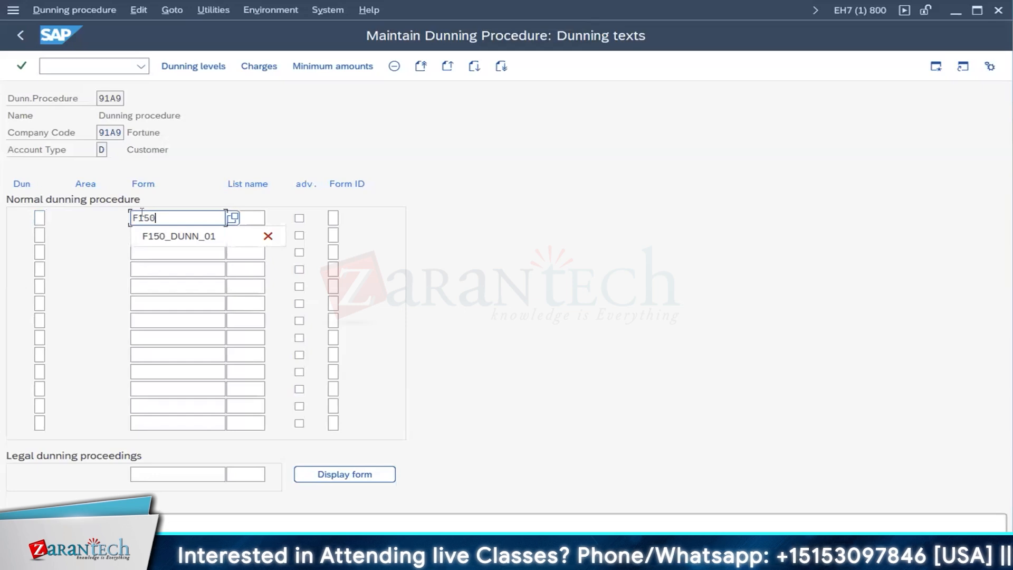
pyautogui.click(168, 236)
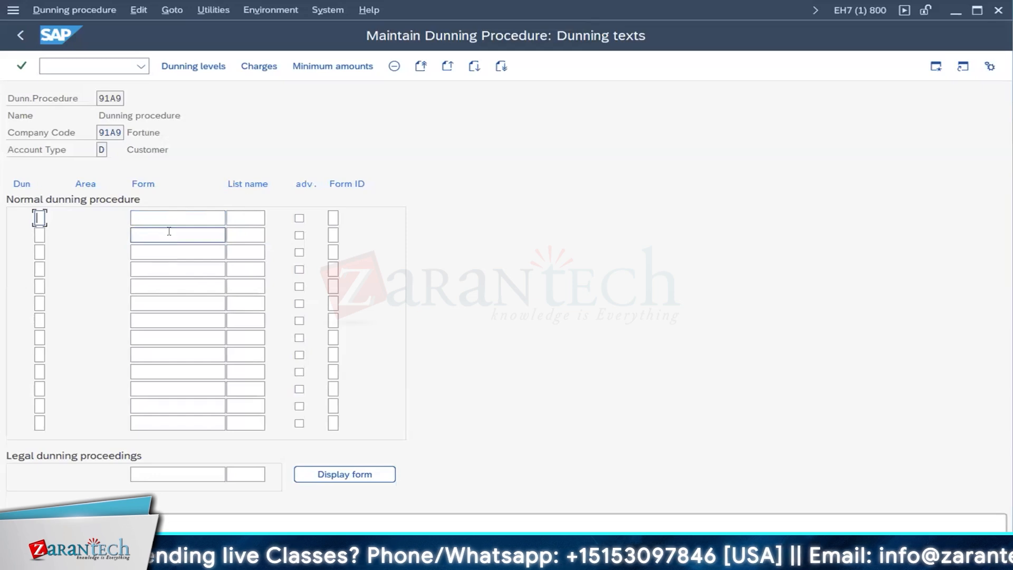
# Enter F150_DUNN_01 as the form in the first row of the normal dunning procedure.
pyautogui.click(167, 217)
pyautogui.write('F')
pyautogui.click(167, 235)
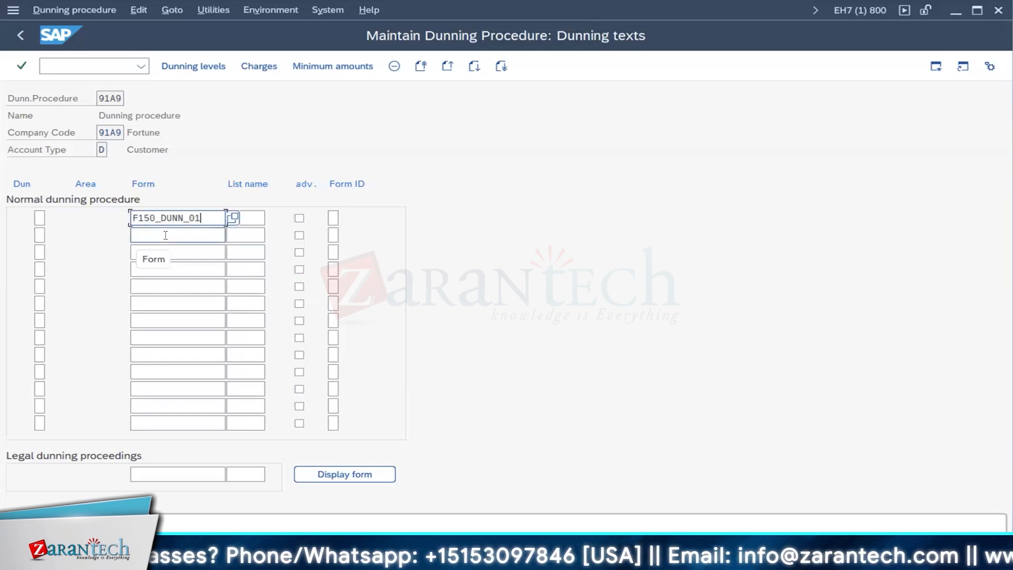
pyautogui.click(257, 220)
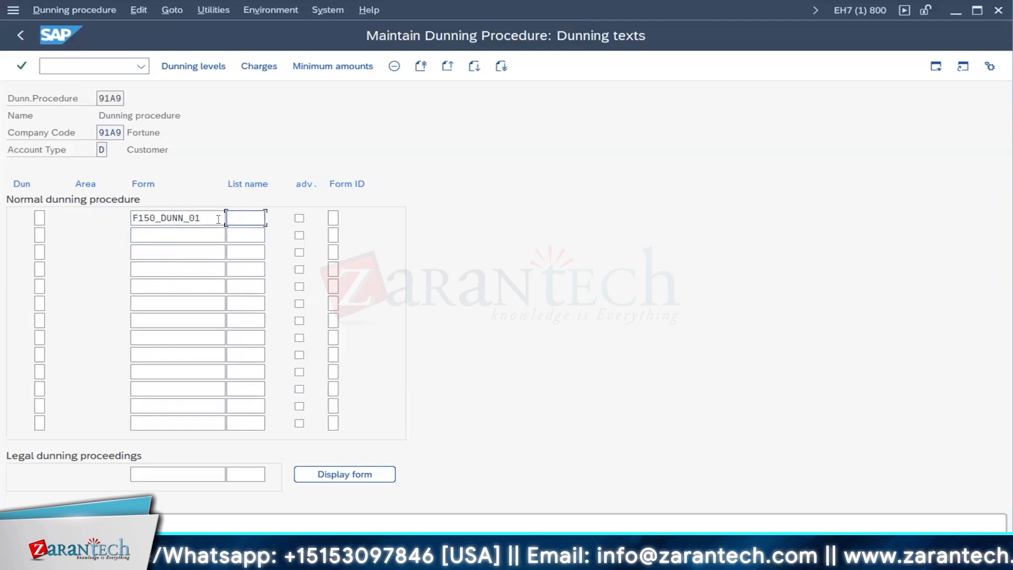
pyautogui.click(184, 217)
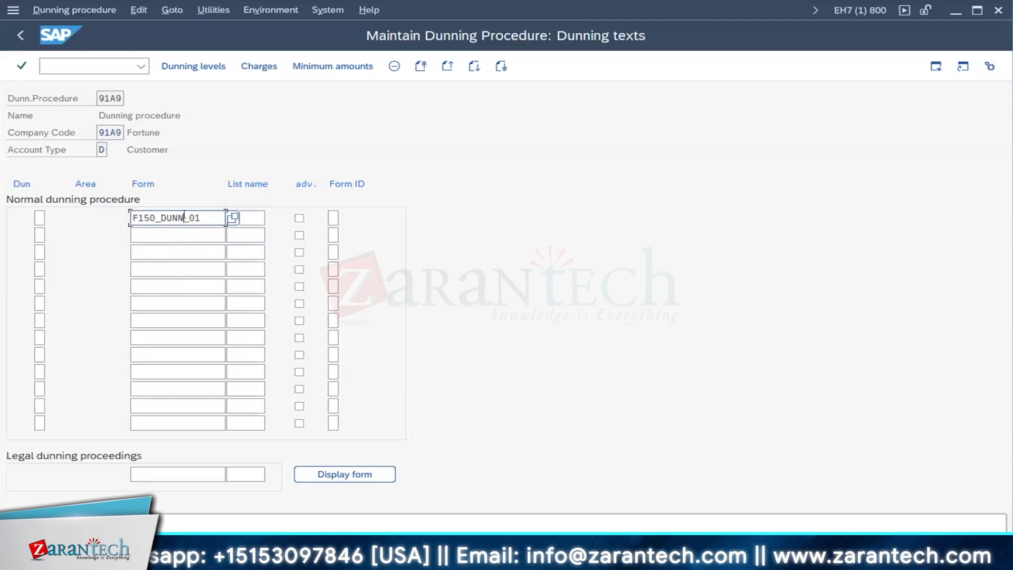
# Assign dunning levels 1, 2 and 3 to the first three rows of the normal dunning procedure.
pyautogui.click(38, 217)
pyautogui.write('1')
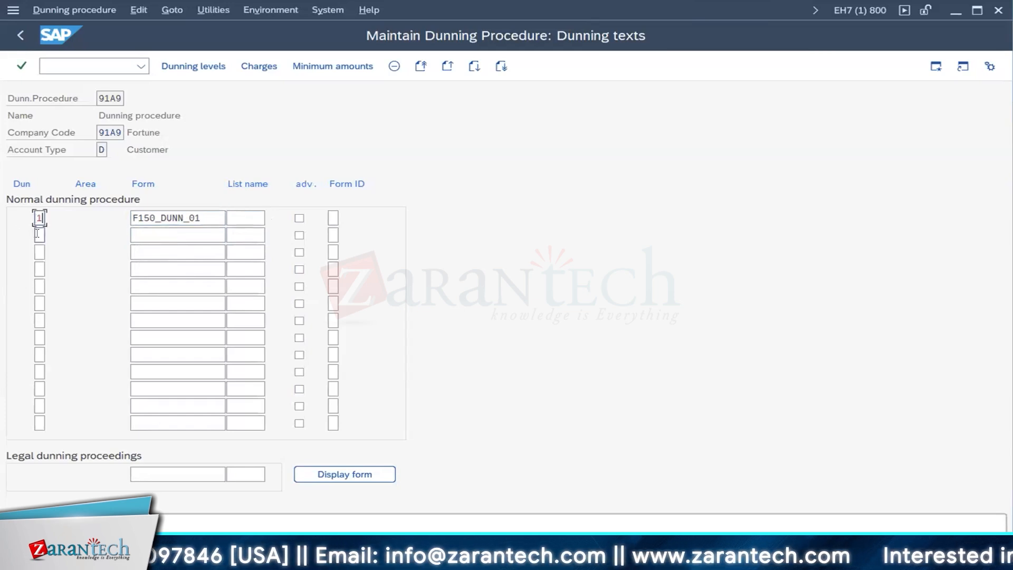
pyautogui.click(38, 234)
pyautogui.write('2')
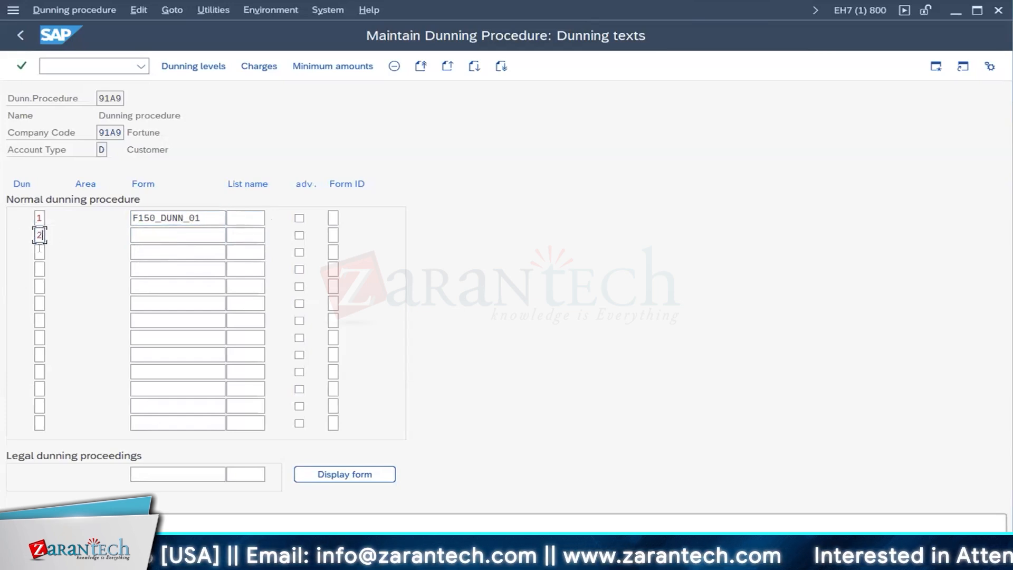
pyautogui.click(39, 252)
pyautogui.write('3')
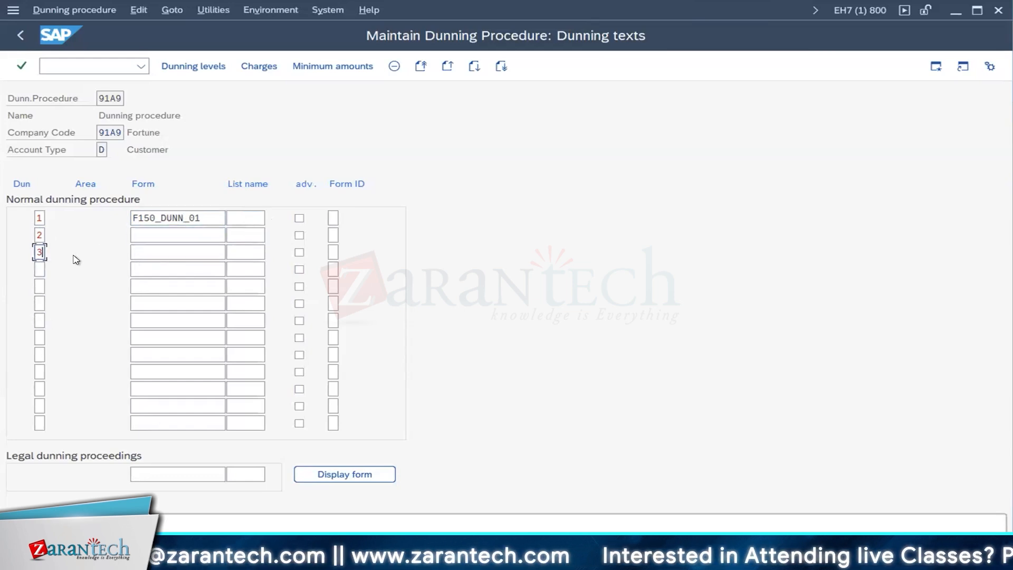
# Enter form F150_DUNN_01 for dunning levels 2 and 3 and validate the entries.
pyautogui.click(151, 234)
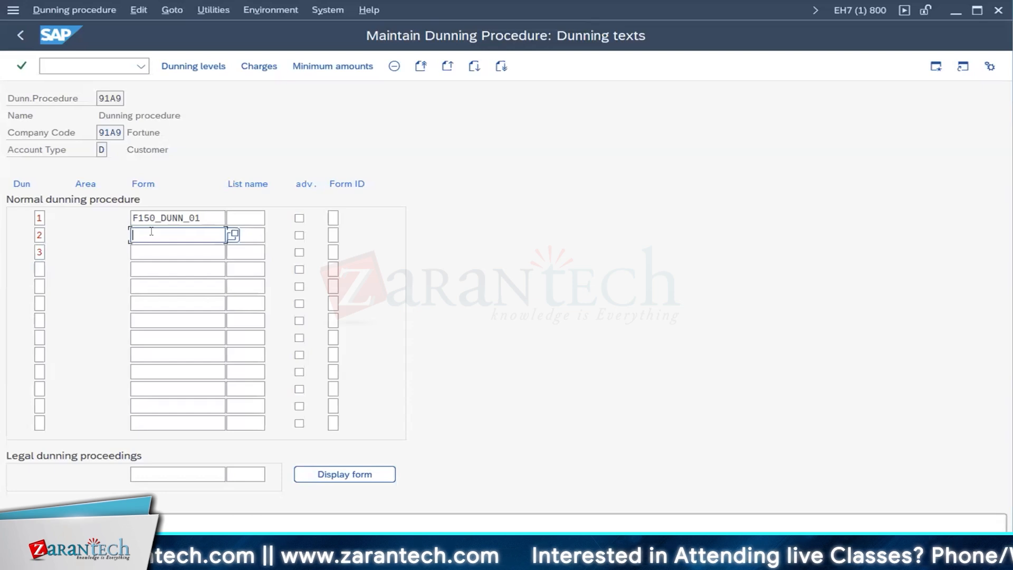
pyautogui.write('F')
pyautogui.click(149, 248)
pyautogui.click(147, 252)
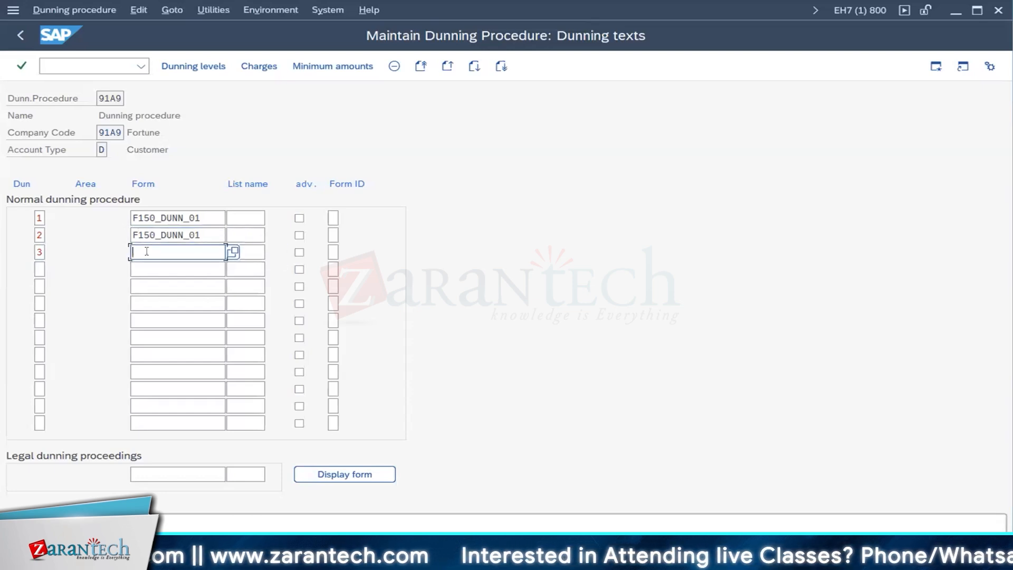
pyautogui.write('F')
pyautogui.click(148, 270)
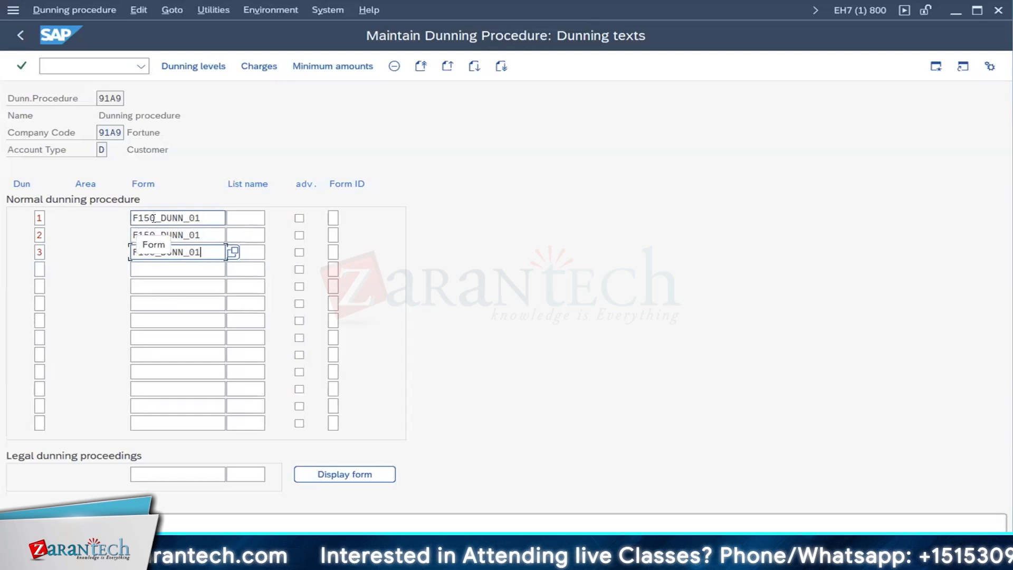
pyautogui.press('Return')
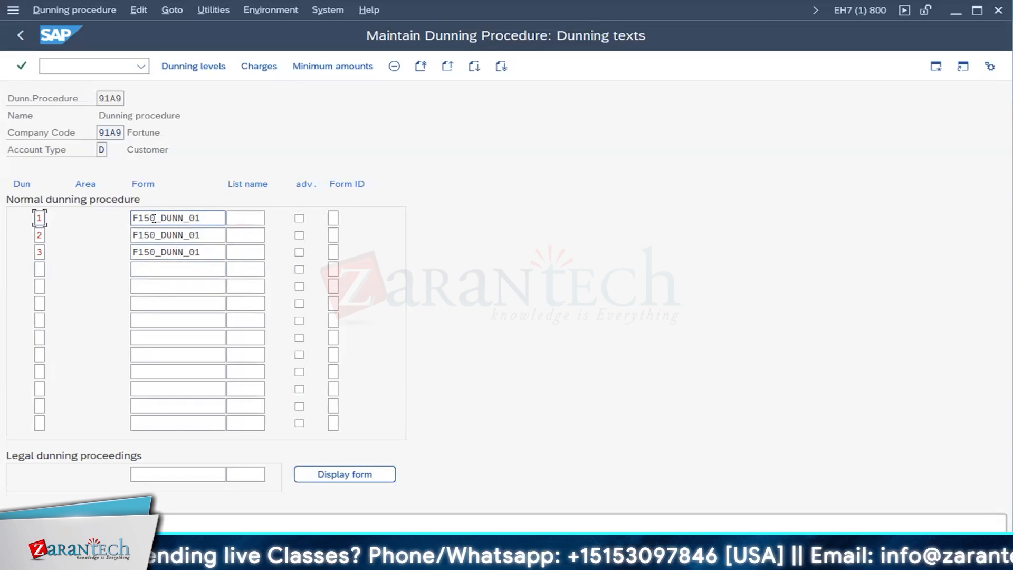
# Confirm the dunning text assignments and return to the overview of dunning procedure 91A9.
pyautogui.click(153, 218)
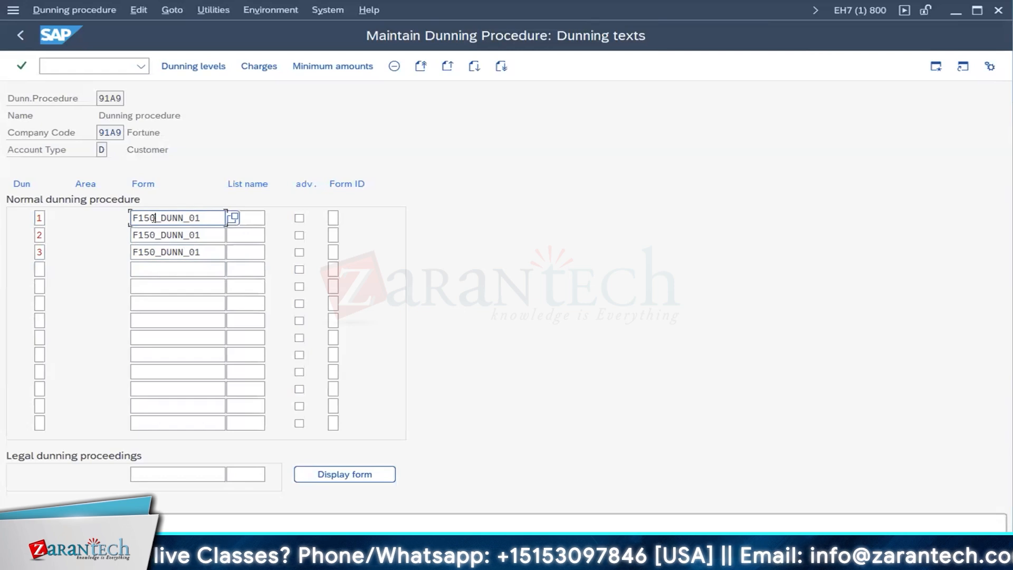
pyautogui.click(39, 218)
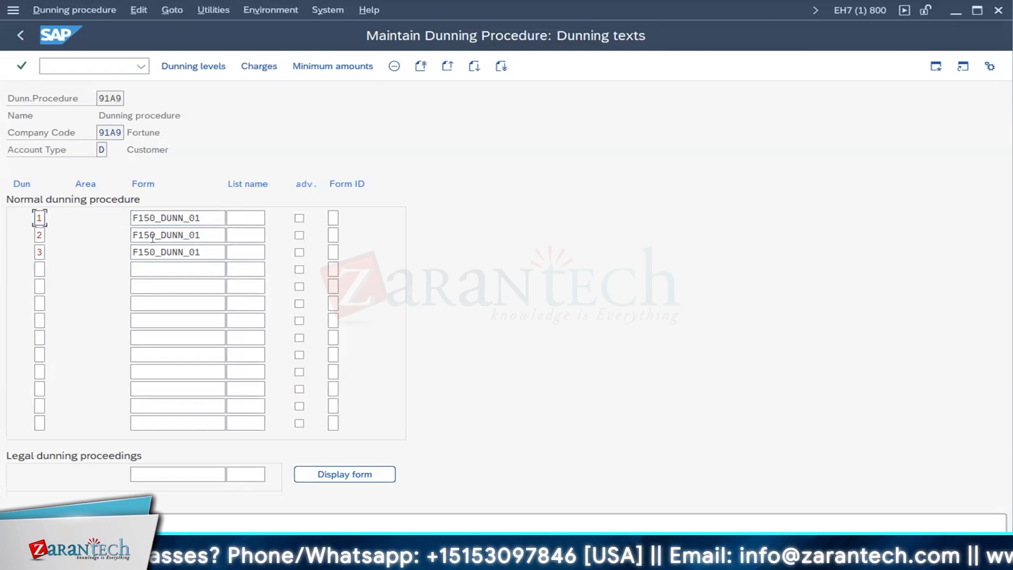
pyautogui.click(153, 236)
pyautogui.press('Return')
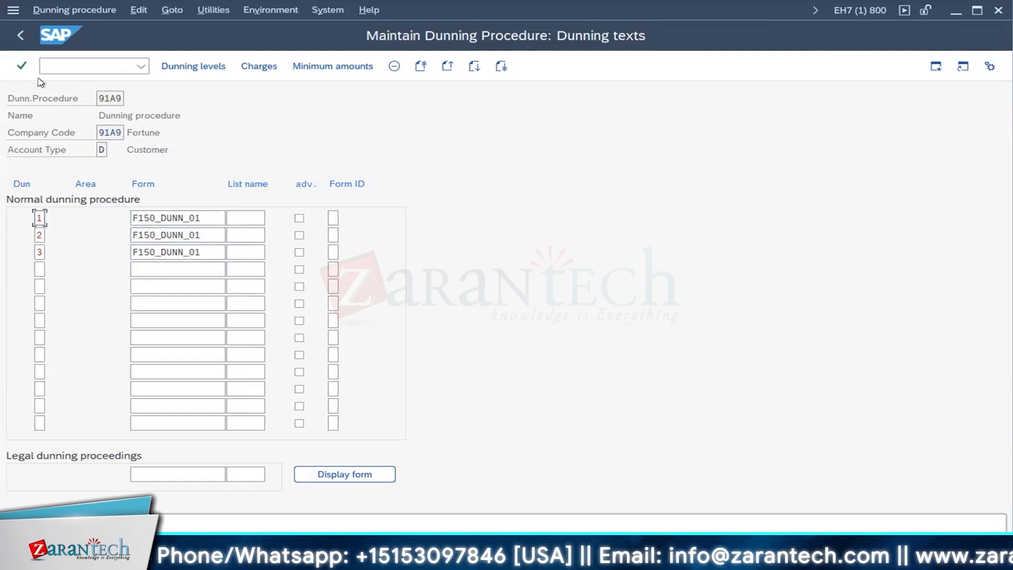
pyautogui.click(23, 39)
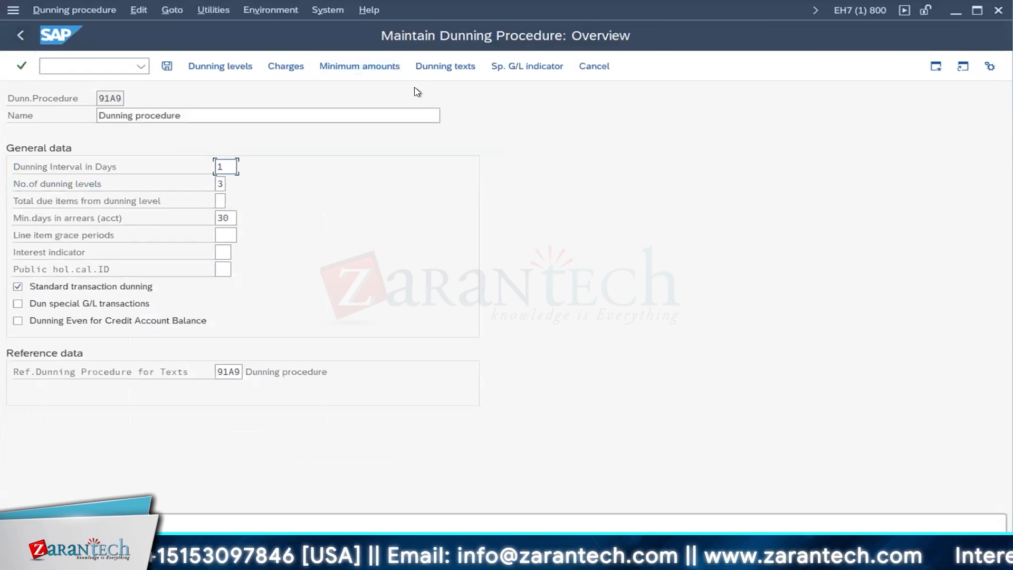
# Select the customer special G/L indicators A Down payment, F Down payment request and H Security deposit for procedure 91A9.
pyautogui.click(510, 69)
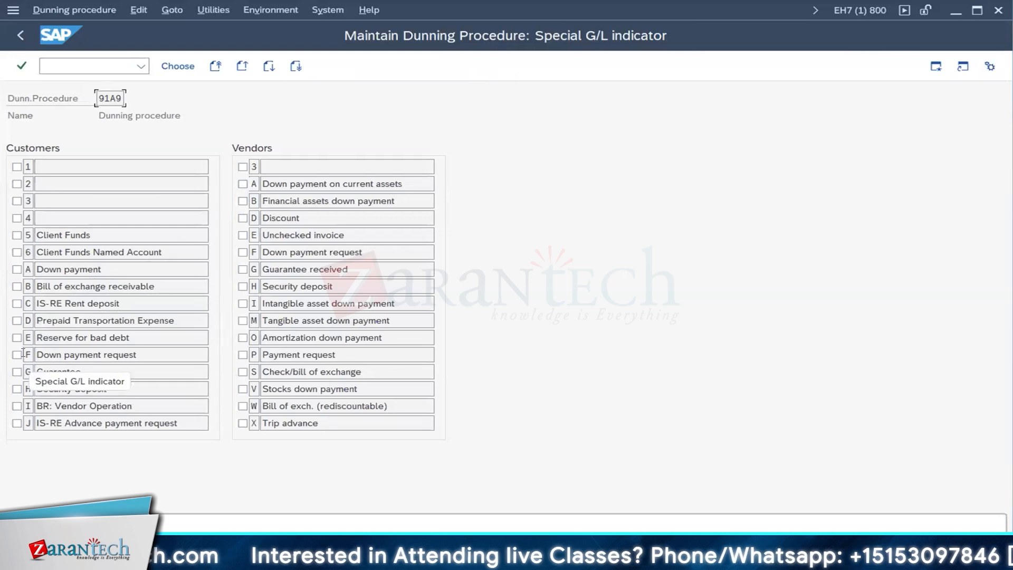
pyautogui.click(16, 270)
pyautogui.click(16, 355)
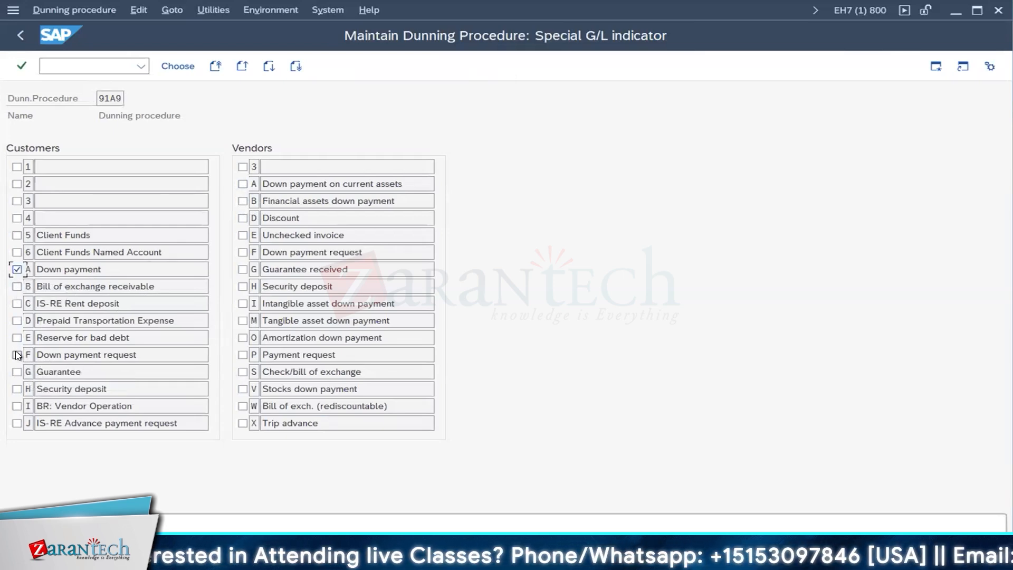
pyautogui.click(17, 390)
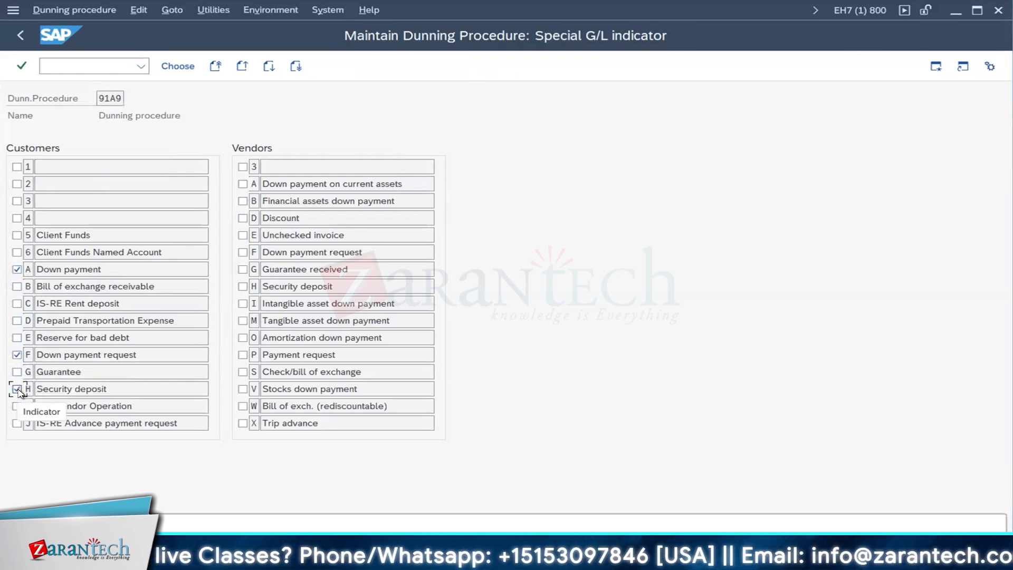
# Deselect the customer special G/L indicators A, F and H, and return to the procedure overview.
pyautogui.click(18, 390)
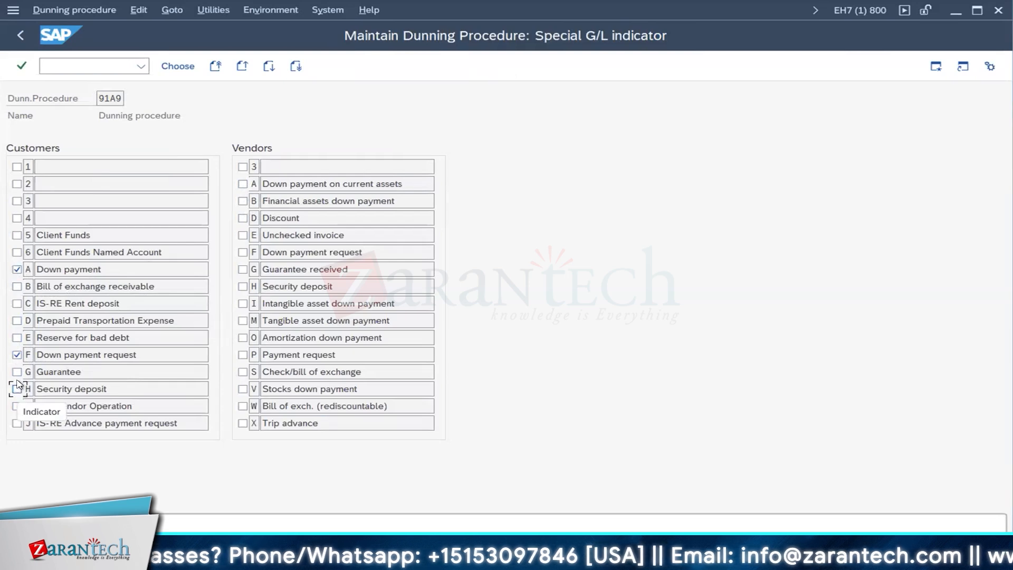
pyautogui.click(16, 355)
pyautogui.click(16, 269)
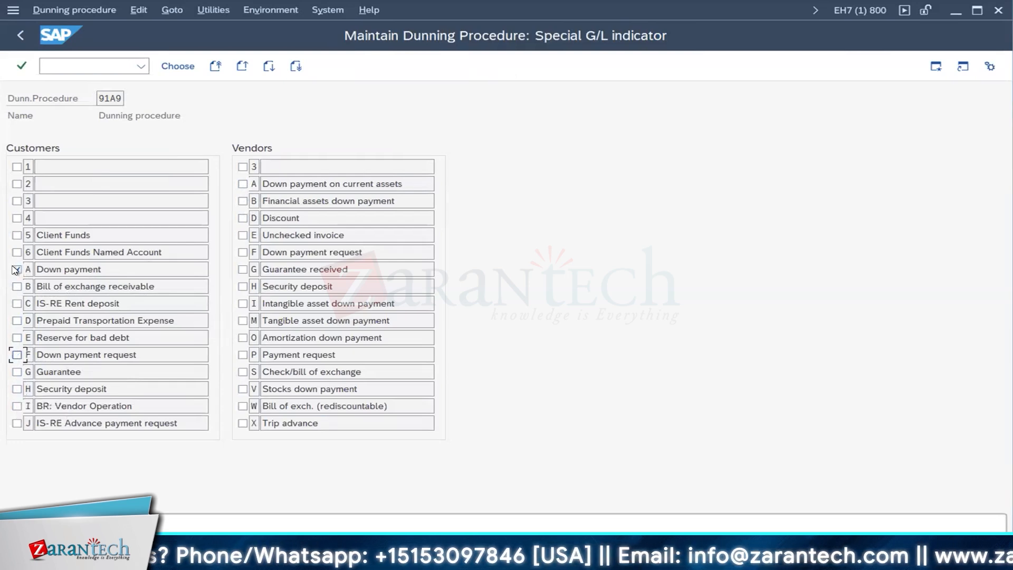
pyautogui.click(21, 66)
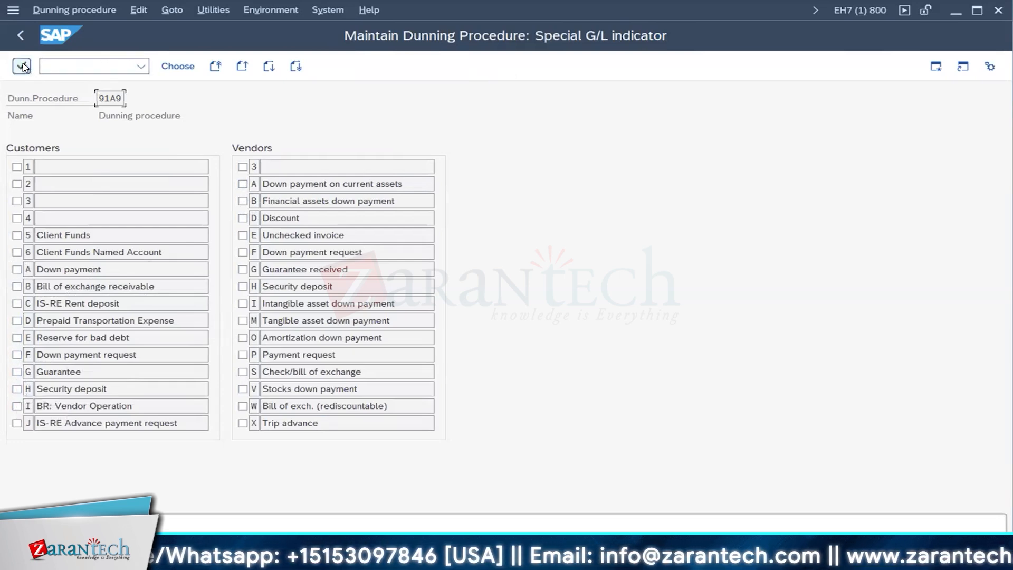
pyautogui.click(21, 66)
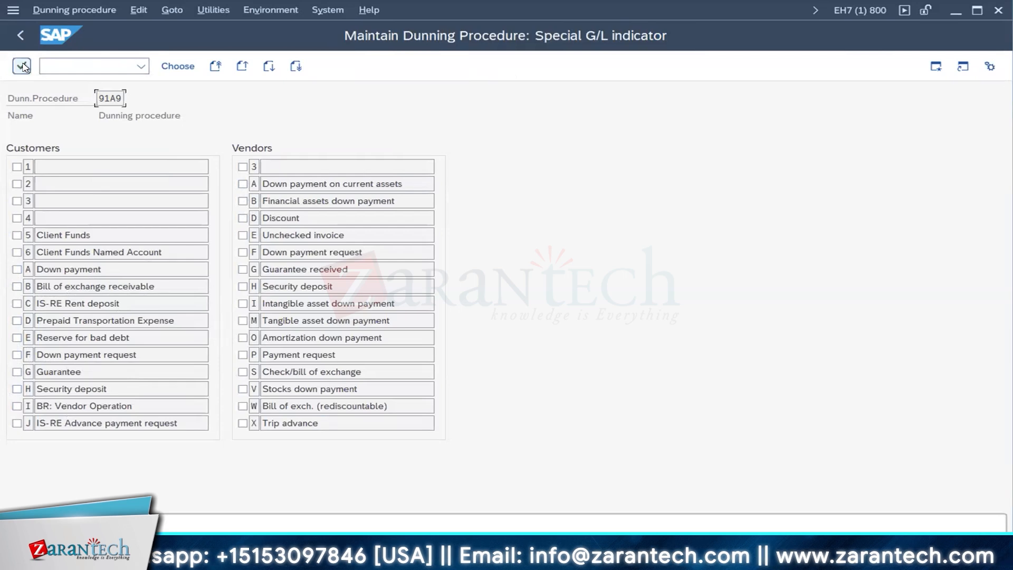
pyautogui.click(21, 32)
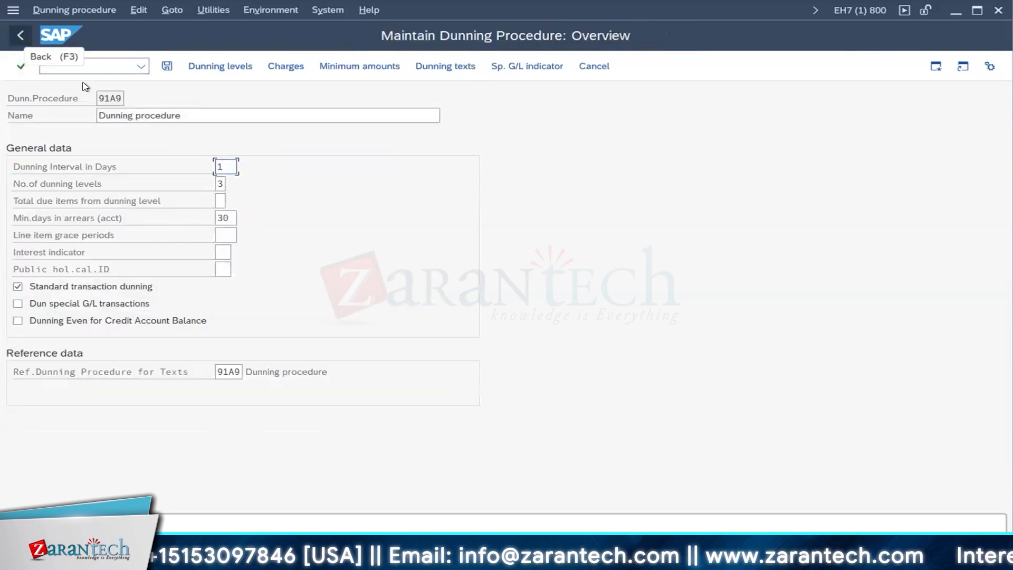
# Save dunning procedure 91A9 under customizing request EH7K901620.
pyautogui.click(167, 65)
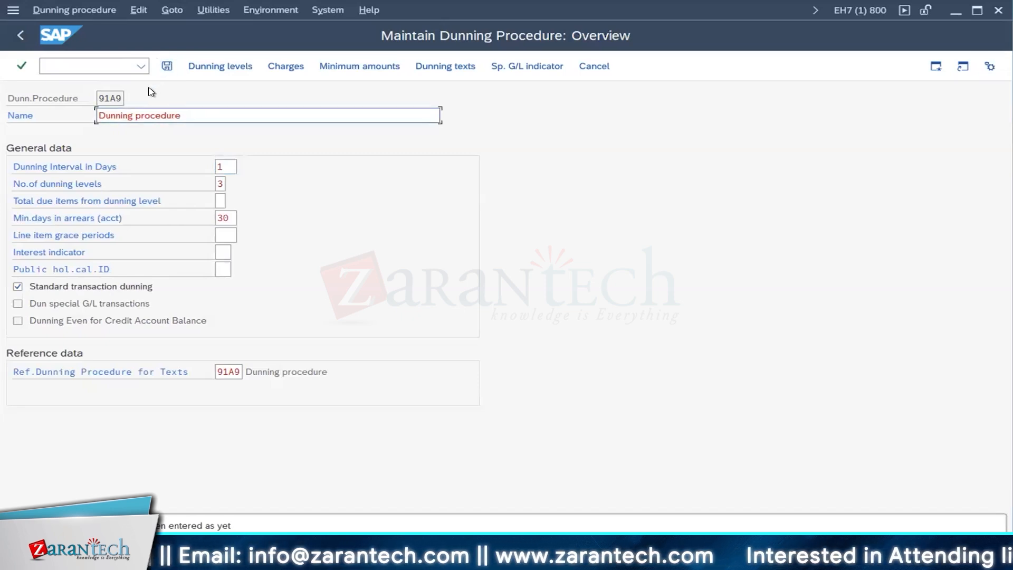
pyautogui.click(20, 64)
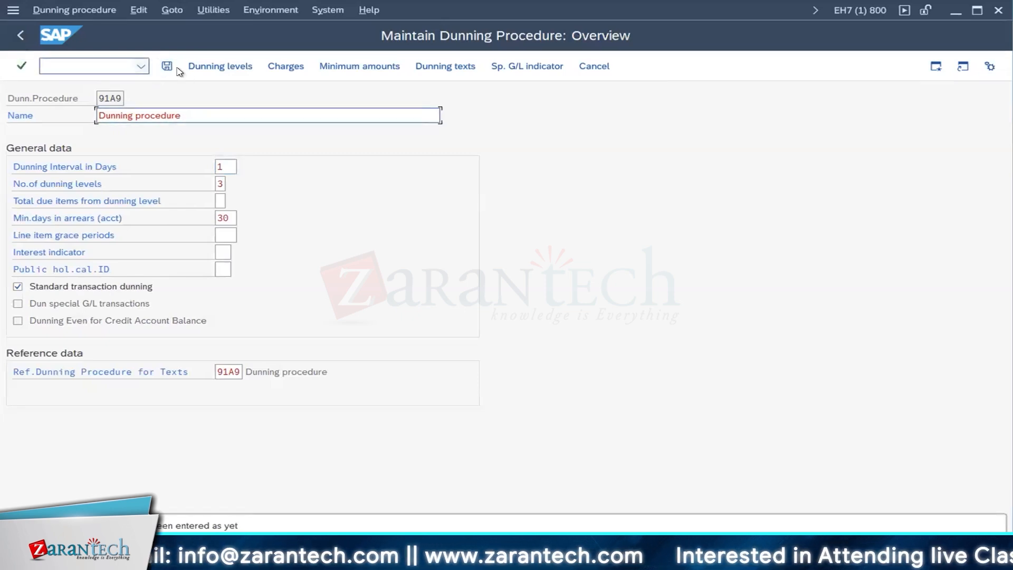
pyautogui.click(21, 64)
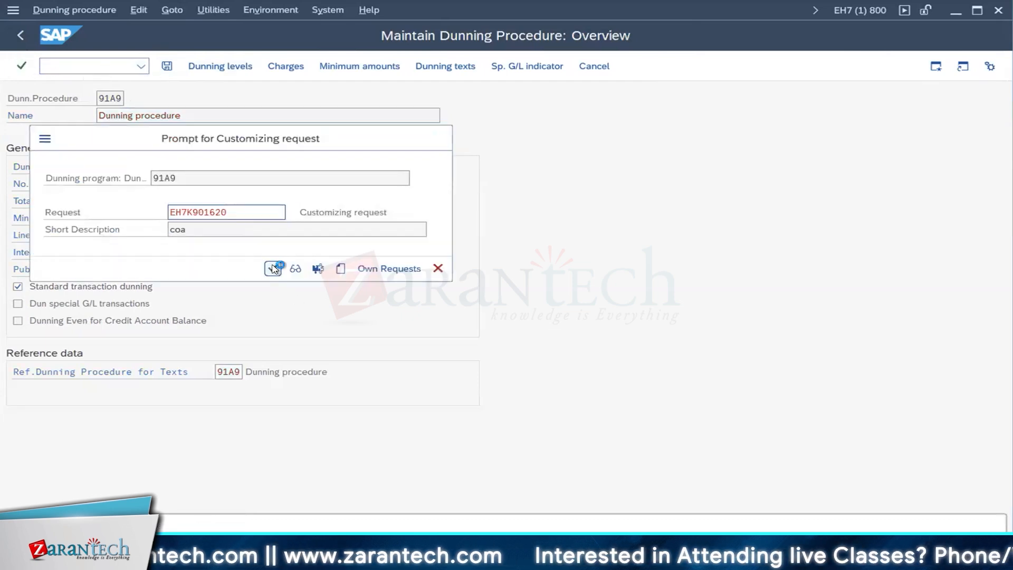
pyautogui.click(272, 268)
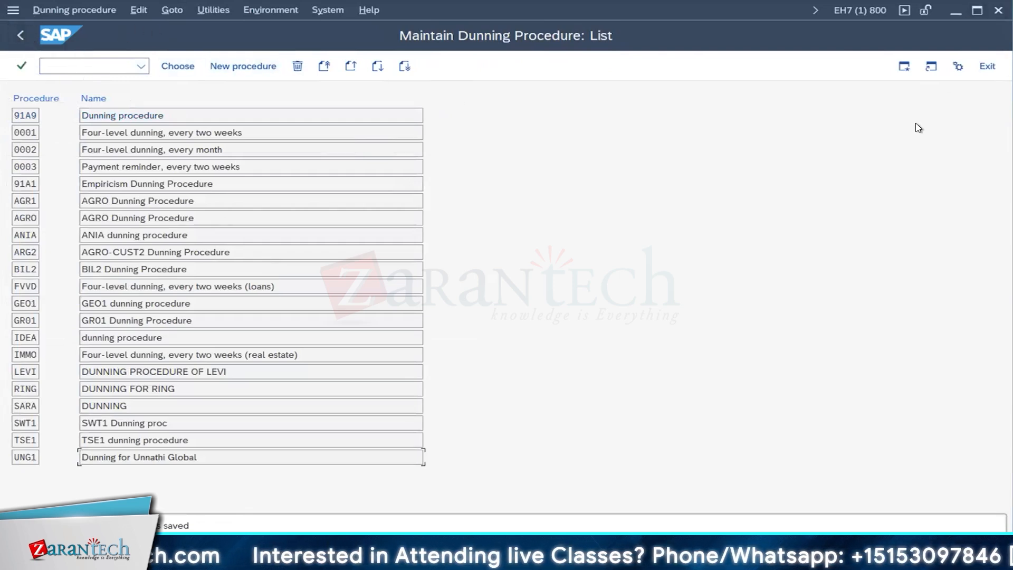
# Leave the dunning procedure list for the implementation guide and open a new SAP session.
pyautogui.click(19, 35)
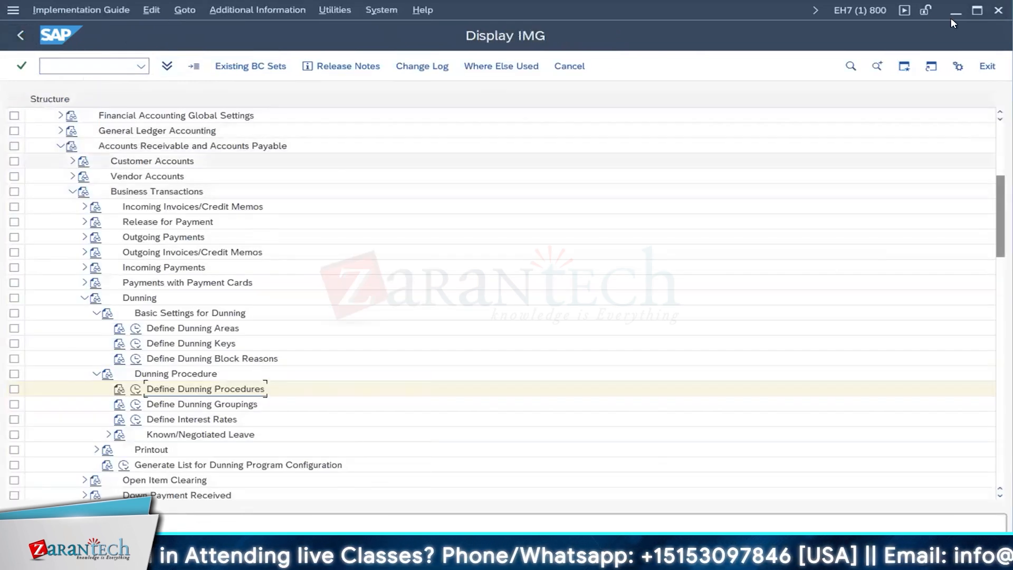
pyautogui.click(903, 66)
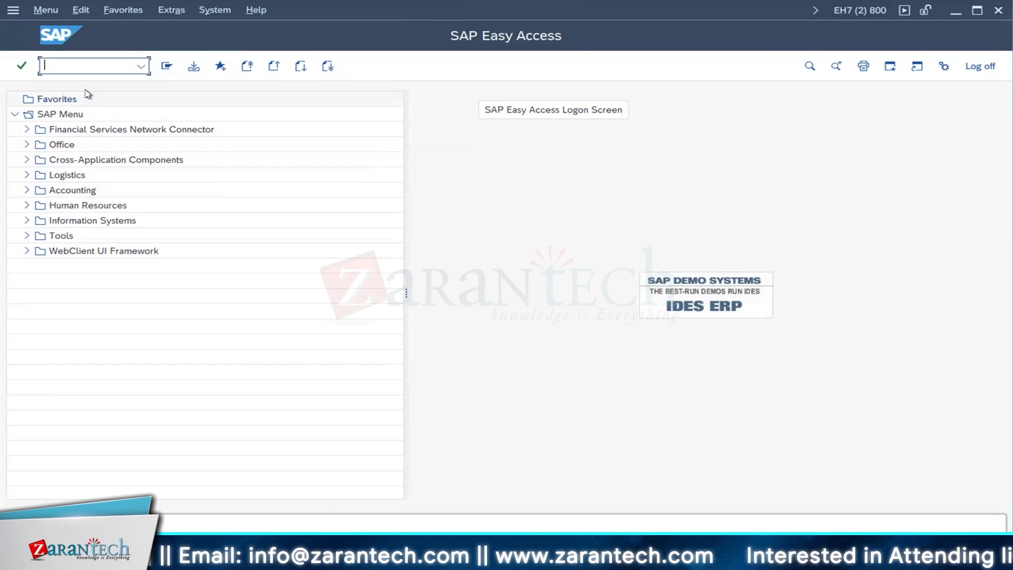
pyautogui.write('SPRO')
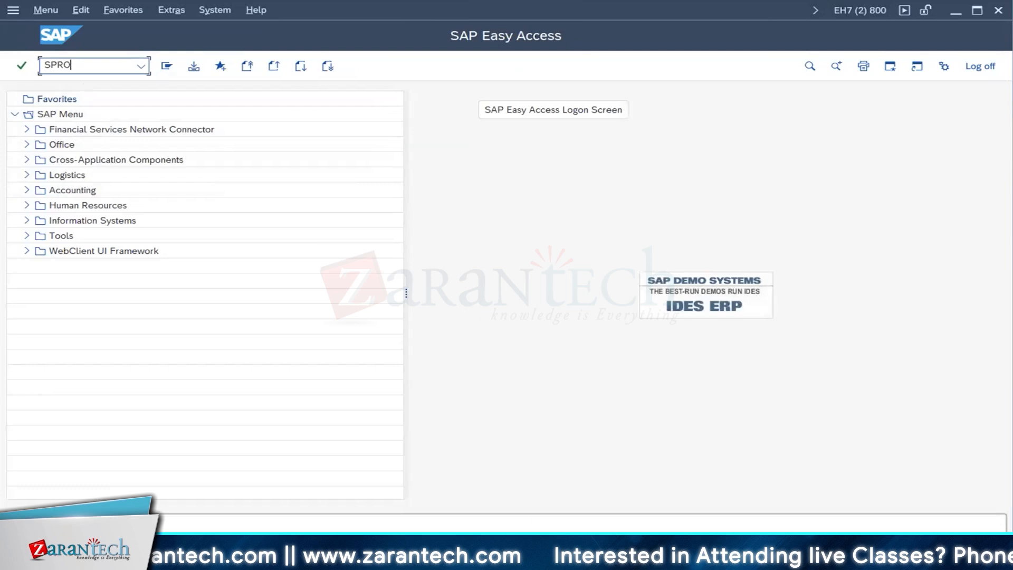
pyautogui.press('Return')
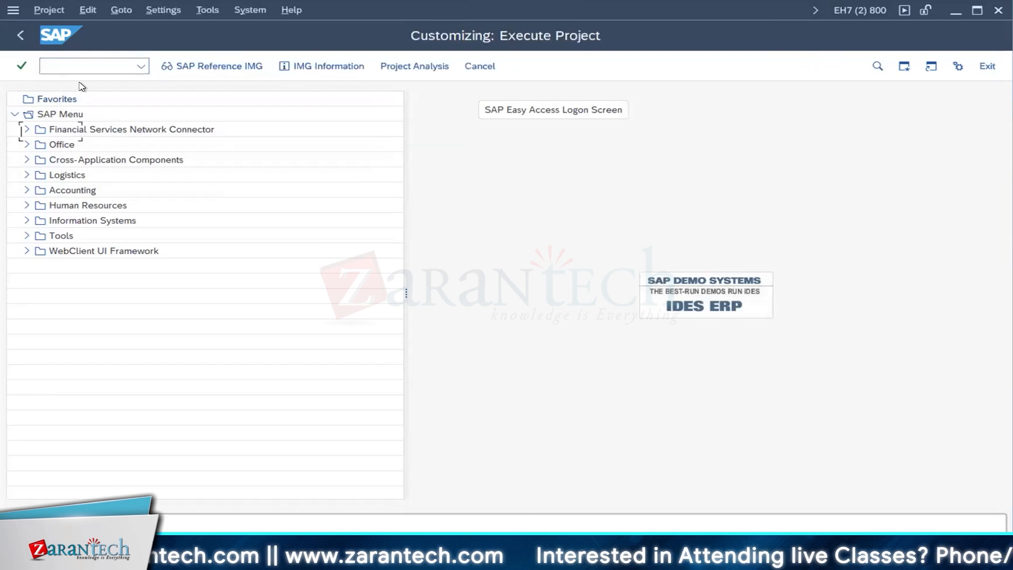
pyautogui.click(176, 69)
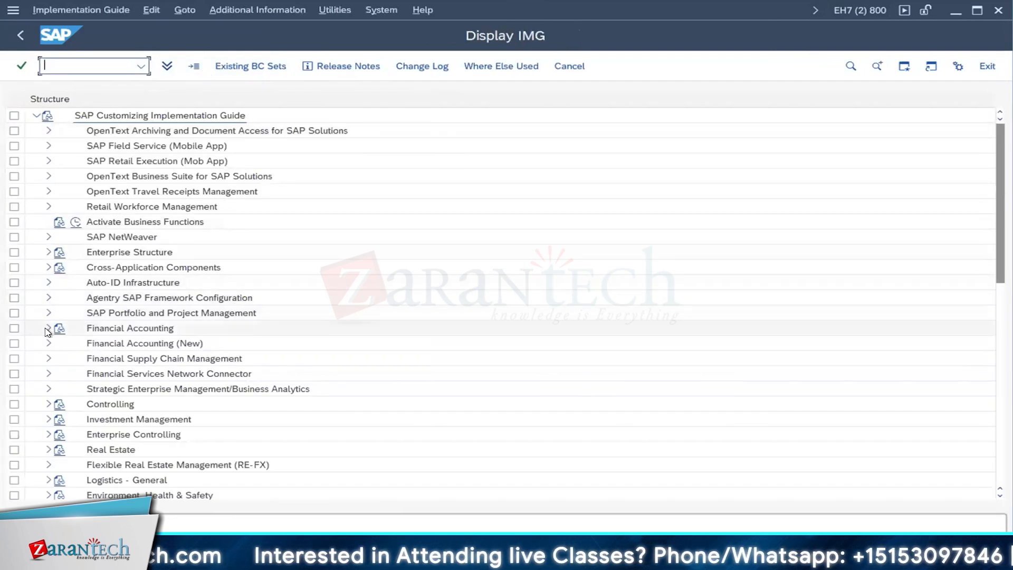
pyautogui.click(48, 328)
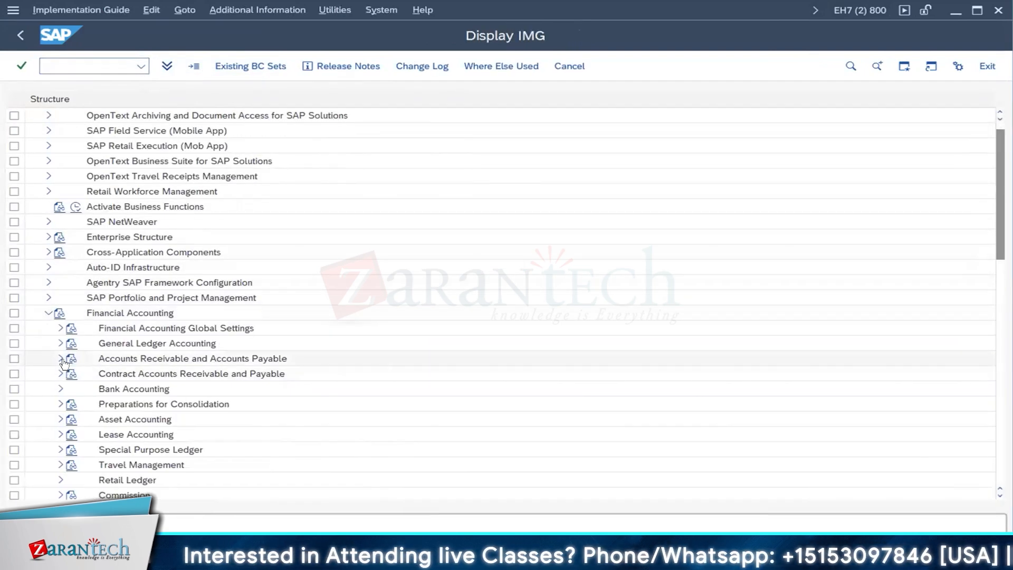
pyautogui.click(18, 35)
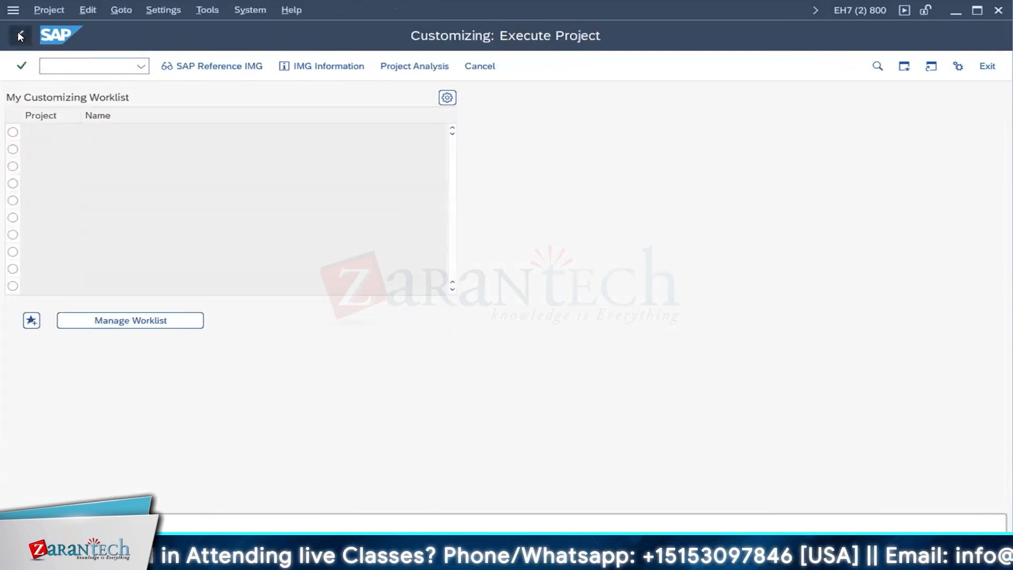
pyautogui.click(18, 32)
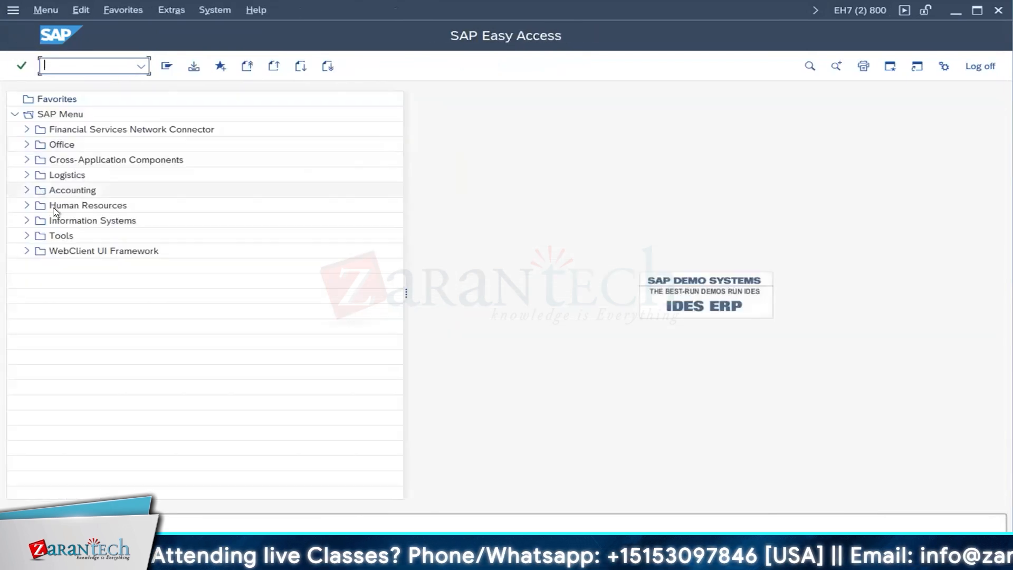
# Expand the SAP menu through Accounting, Financial Accounting and Accounts Receivable down to Master Records.
pyautogui.click(27, 190)
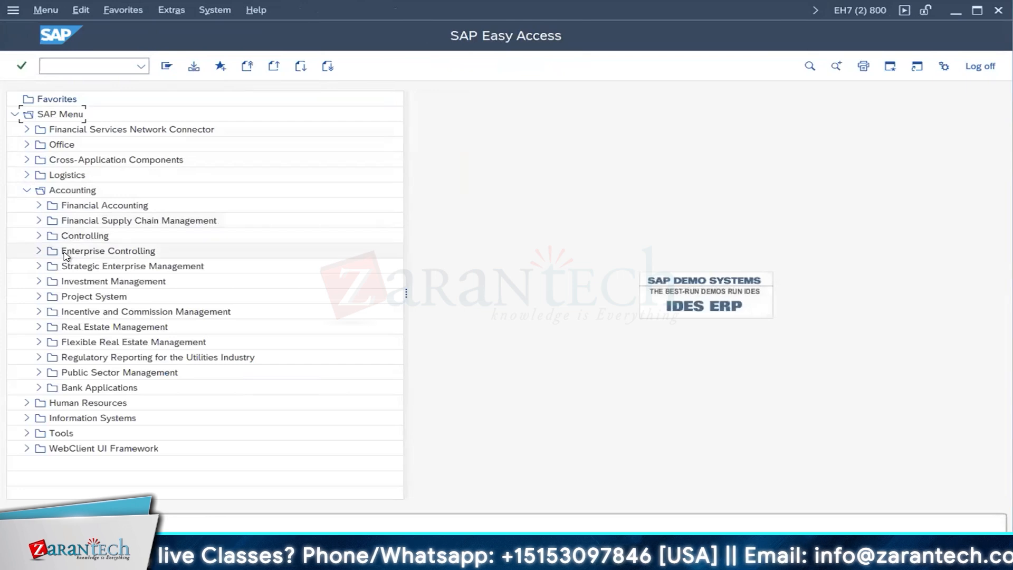
pyautogui.click(38, 205)
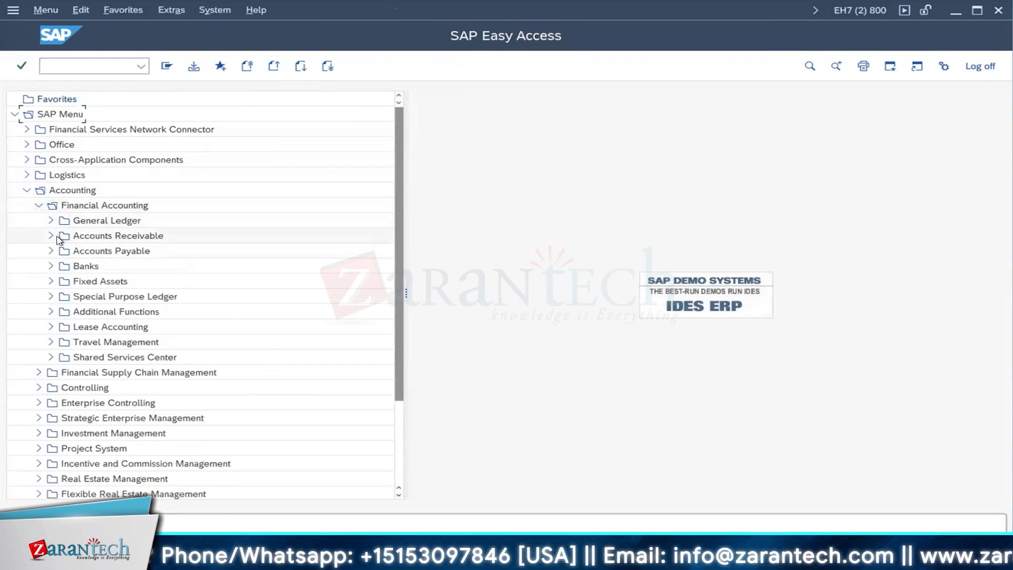
pyautogui.click(50, 236)
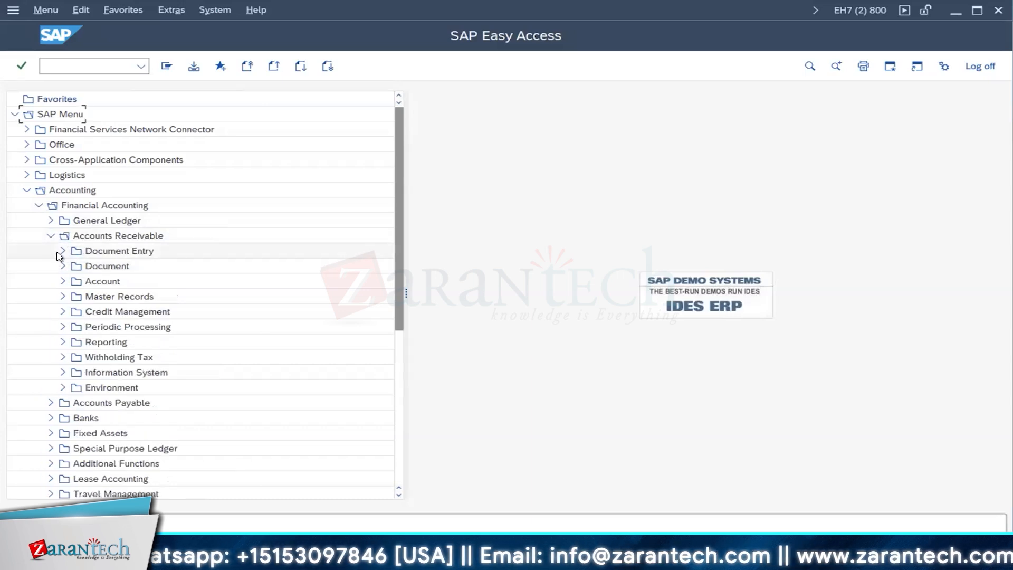
pyautogui.click(62, 297)
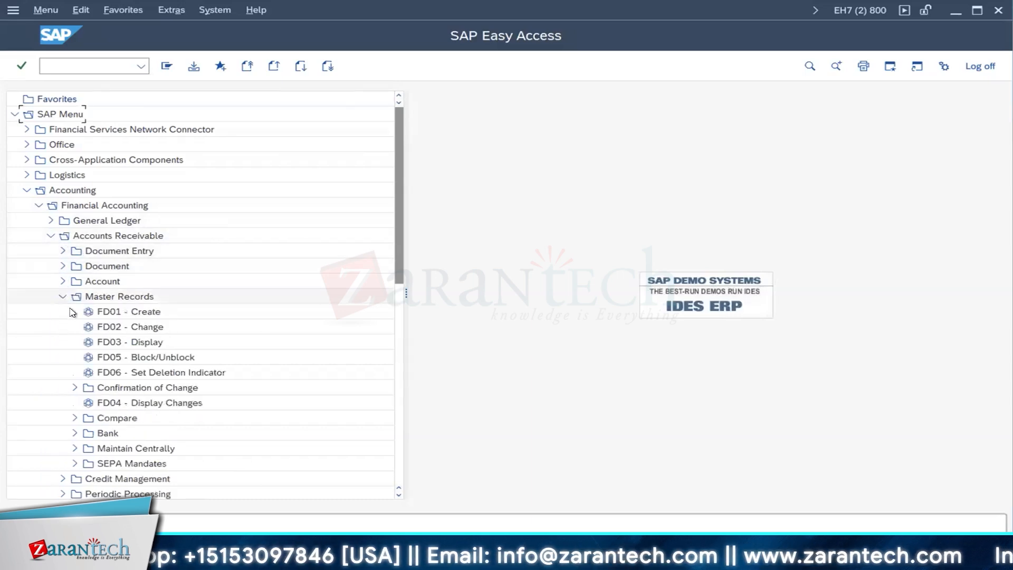
pyautogui.doubleClick(135, 313)
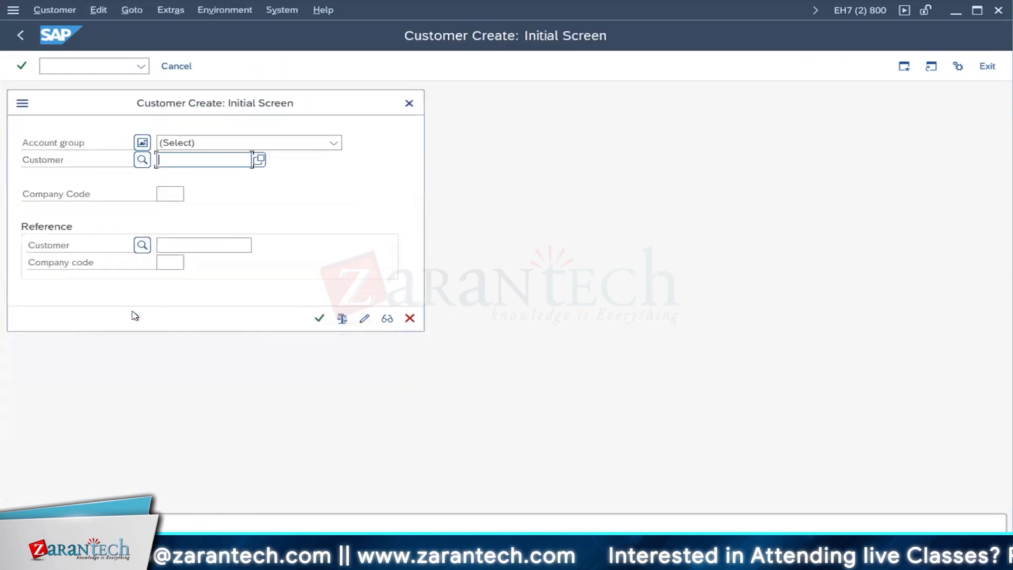
pyautogui.click(333, 146)
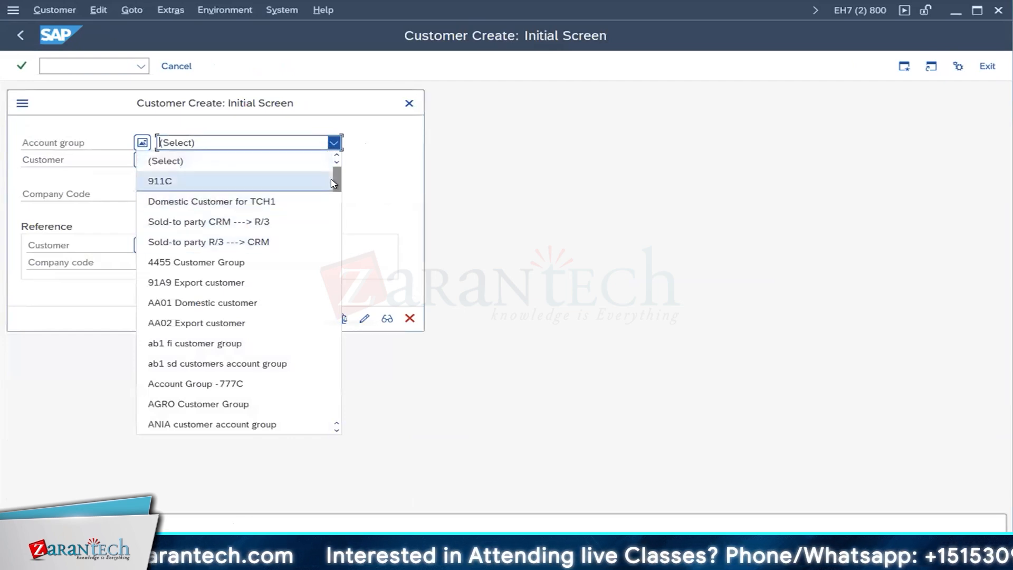
pyautogui.moveTo(334, 179); pyautogui.dragTo(338, 203)
pyautogui.click(380, 161)
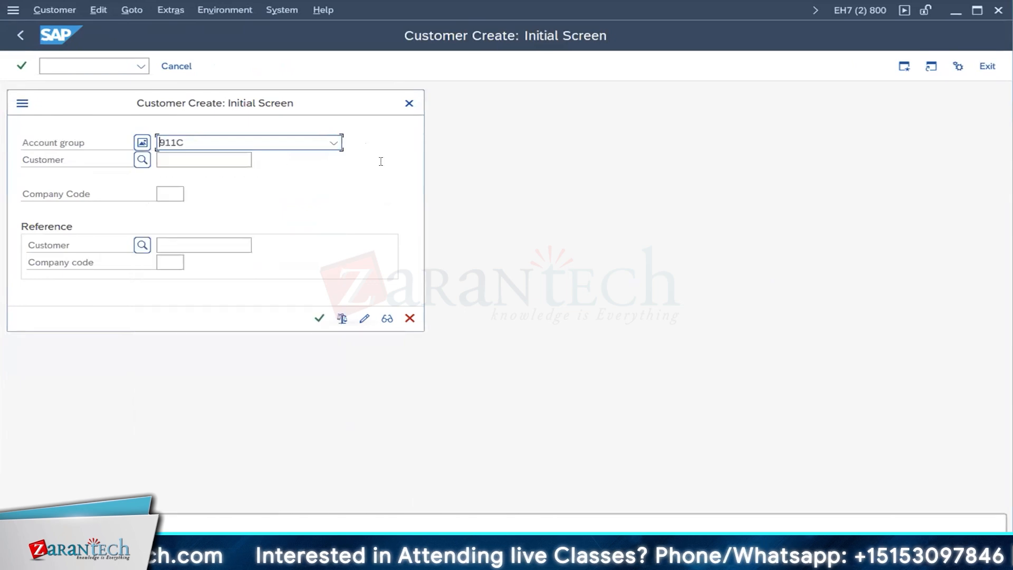
pyautogui.click(410, 104)
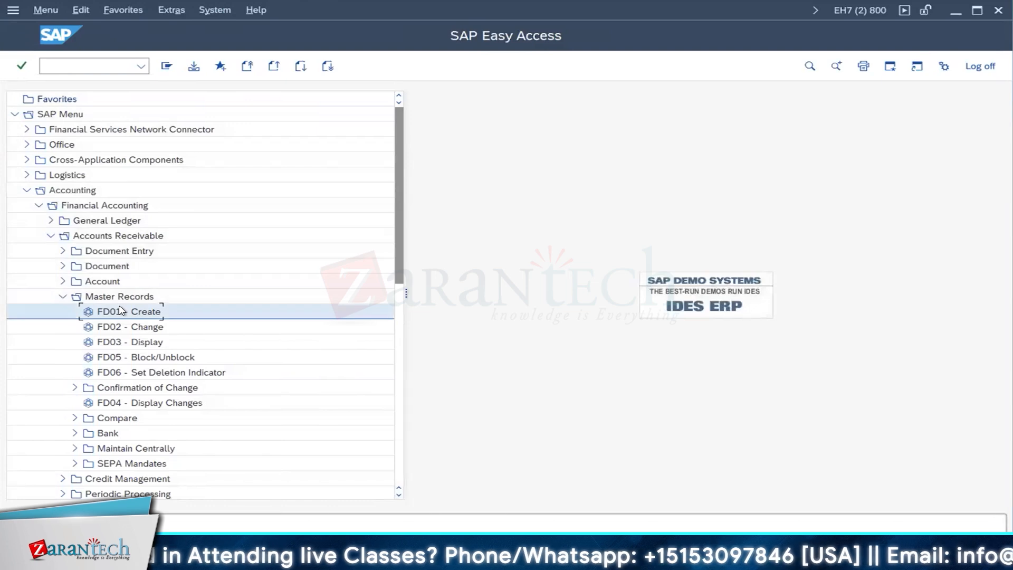
# Start customer display FD03 and open the customer account search by company code.
pyautogui.doubleClick(143, 343)
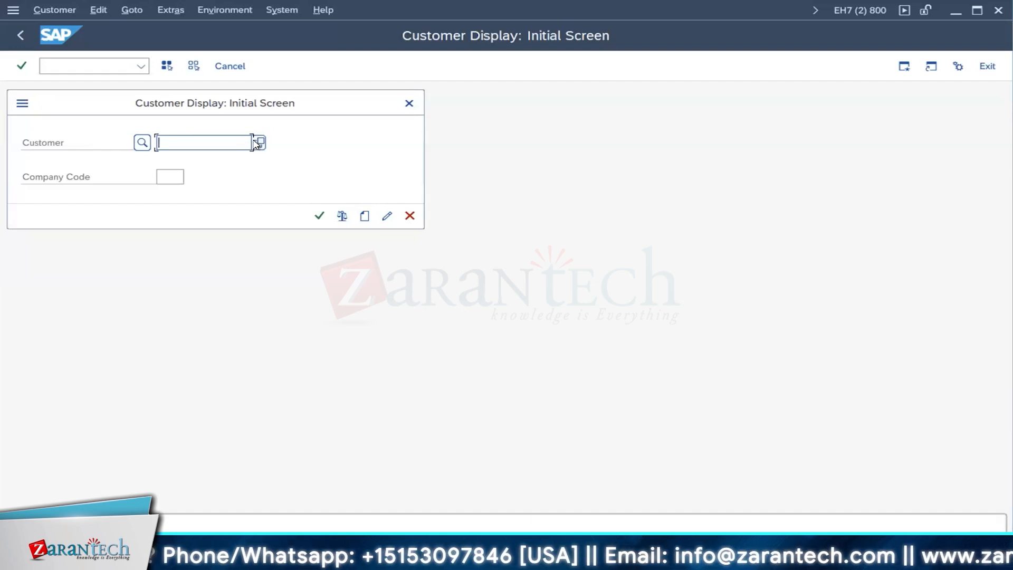
pyautogui.click(256, 140)
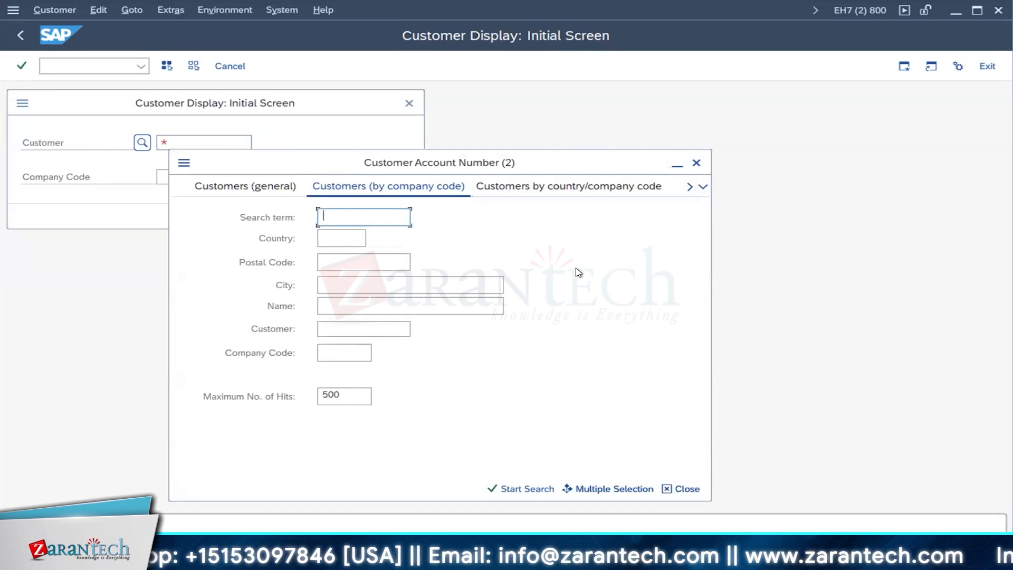
pyautogui.click(696, 162)
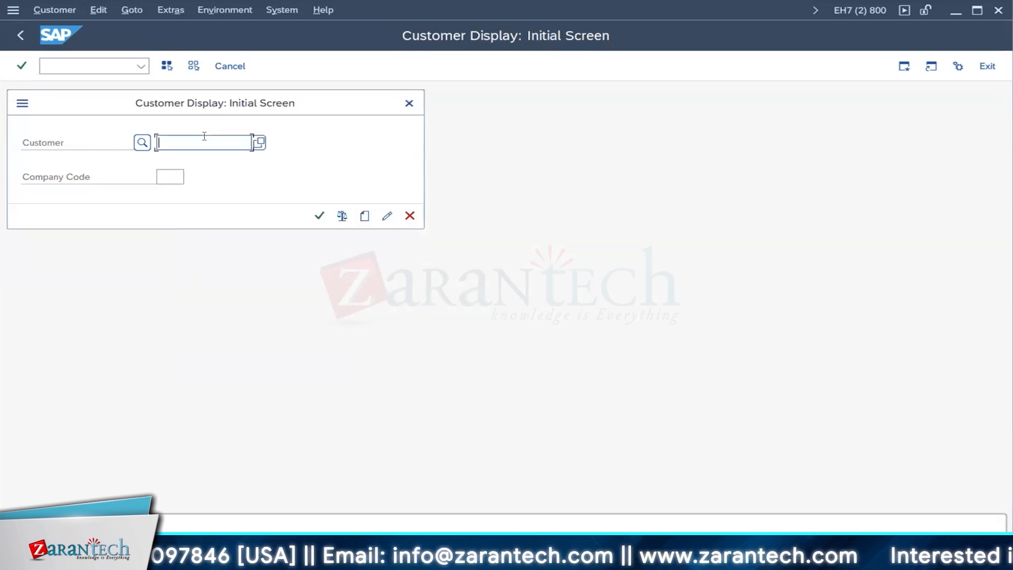
pyautogui.press('BackSpace')
pyautogui.press('BackSpace')
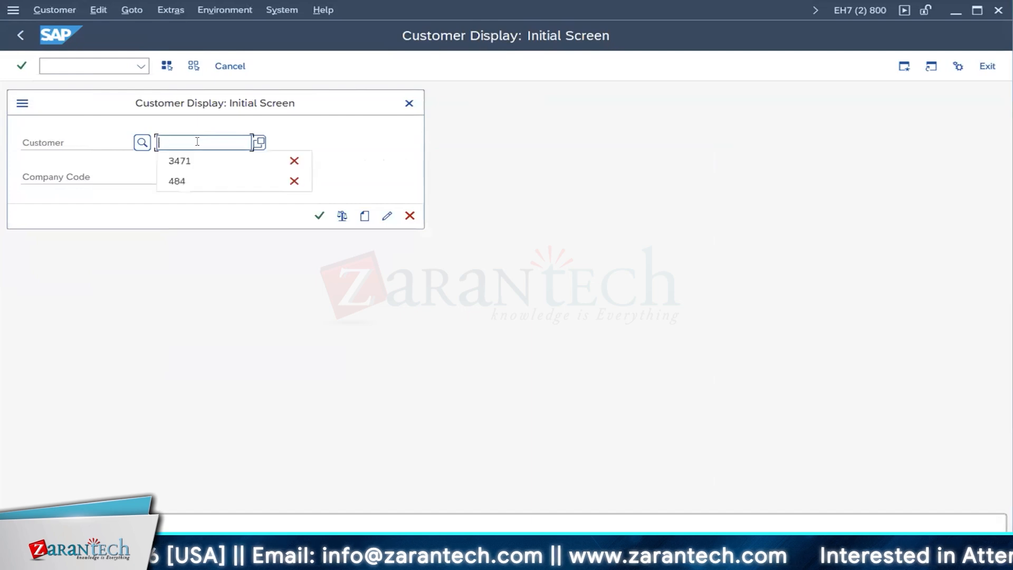
pyautogui.write('*')
pyautogui.click(260, 142)
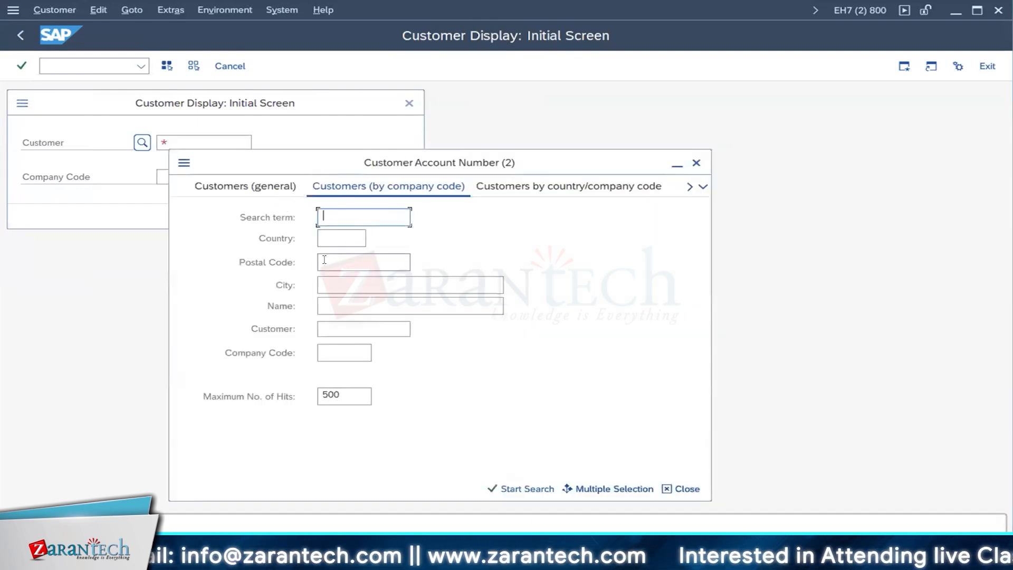
# Search for customers in company code 91A9 and leave the customer display transaction.
pyautogui.click(326, 353)
pyautogui.write('91a9')
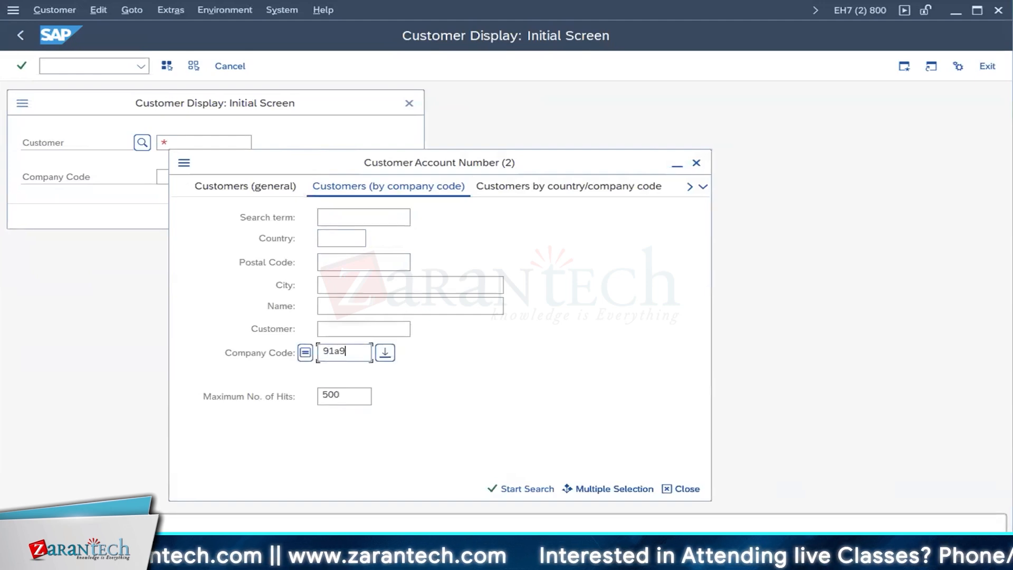
pyautogui.click(499, 487)
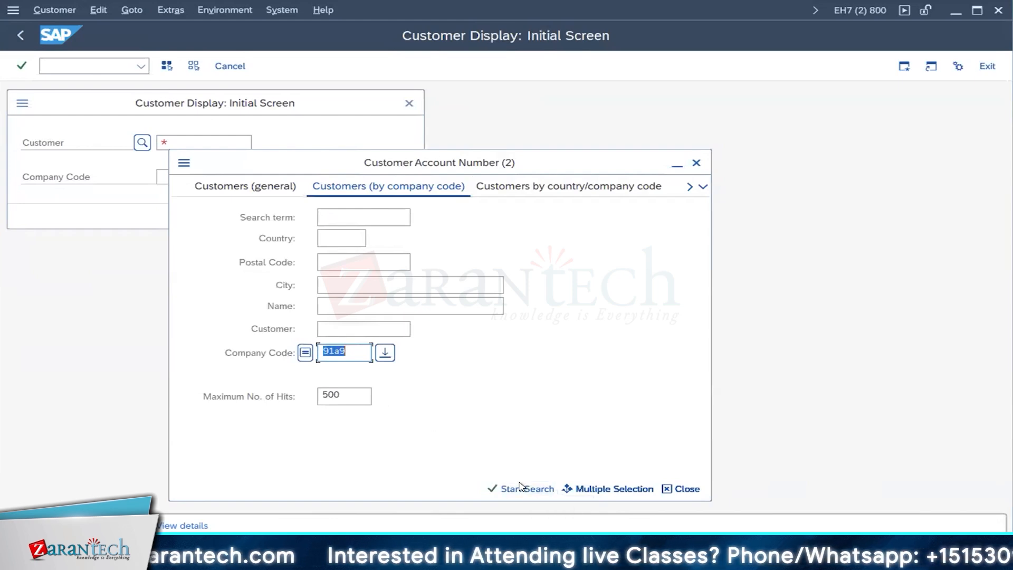
pyautogui.click(519, 486)
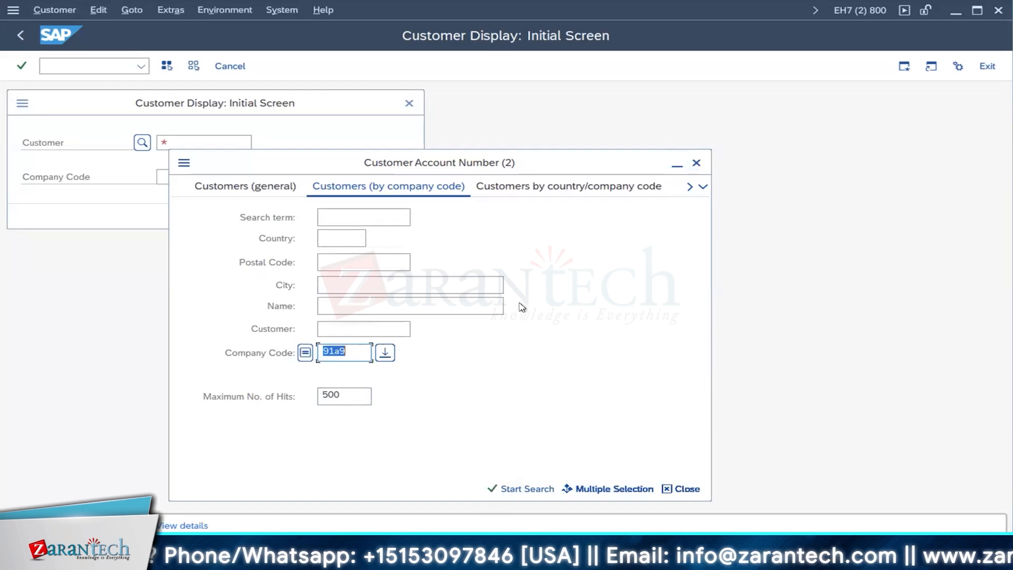
pyautogui.click(696, 163)
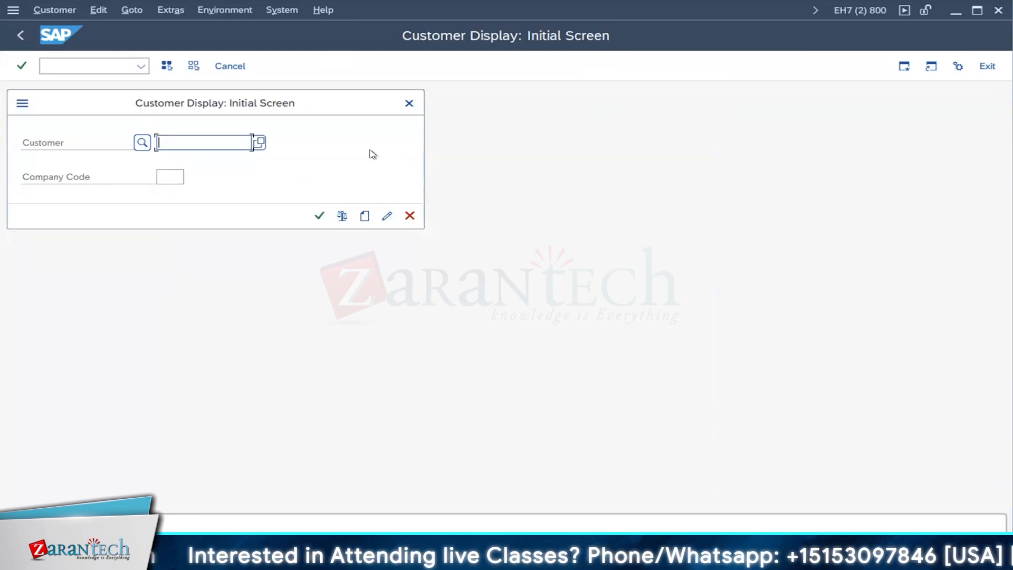
pyautogui.click(407, 218)
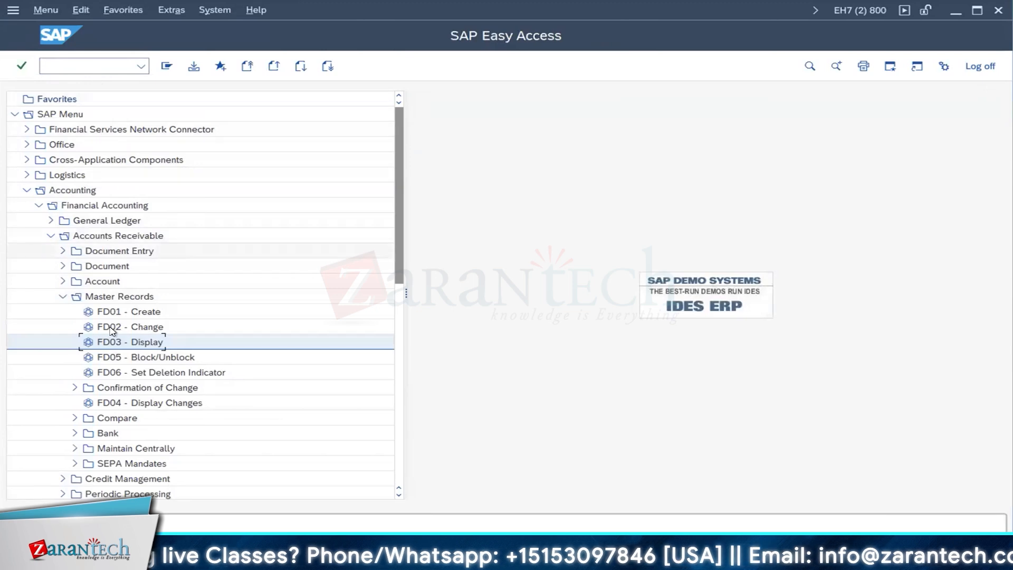
# Start customer creation with FD01 and look through the available account groups.
pyautogui.doubleClick(145, 311)
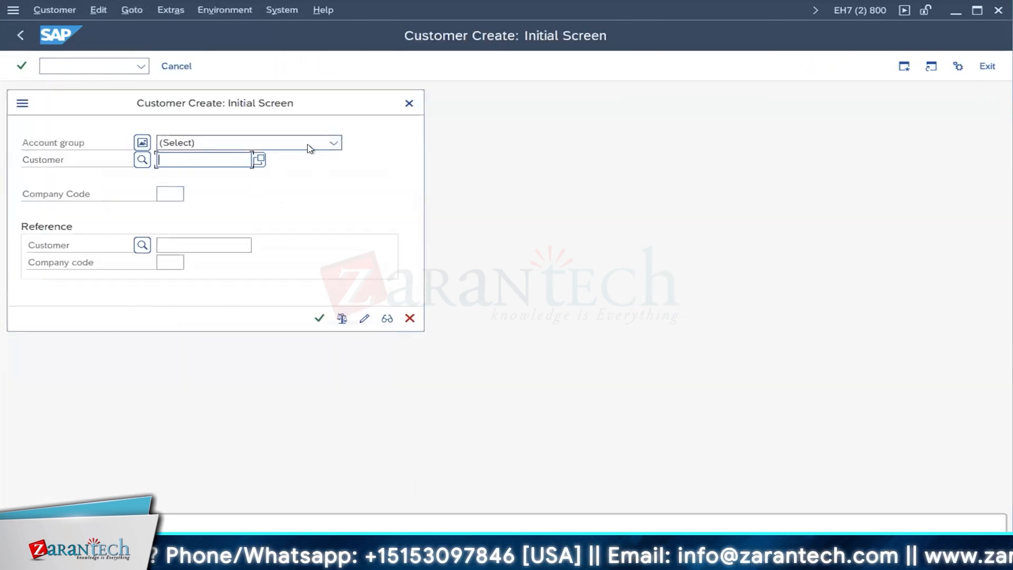
pyautogui.click(326, 144)
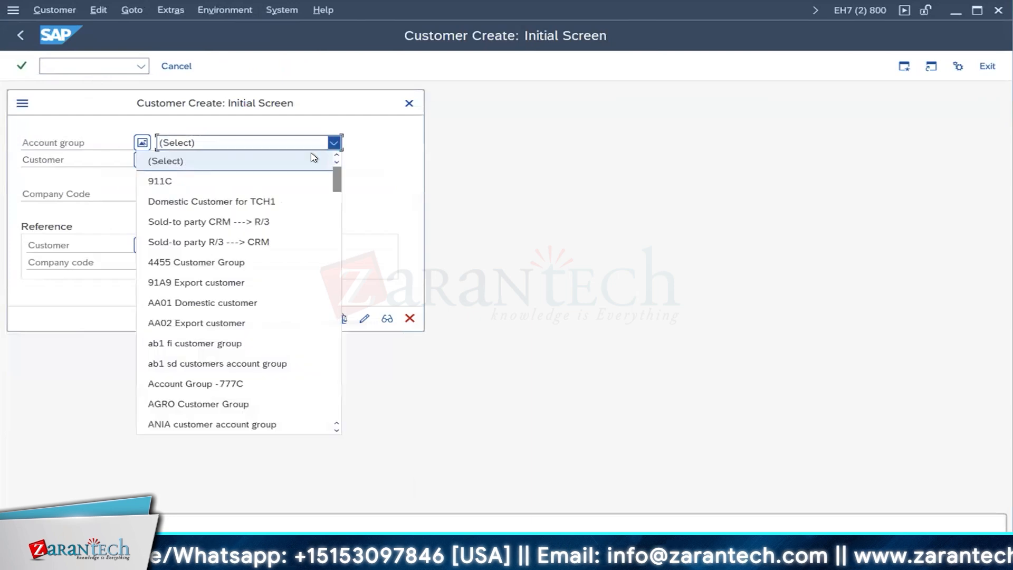
pyautogui.scroll(-1, 230, 309)
pyautogui.scroll(-8, 231, 309)
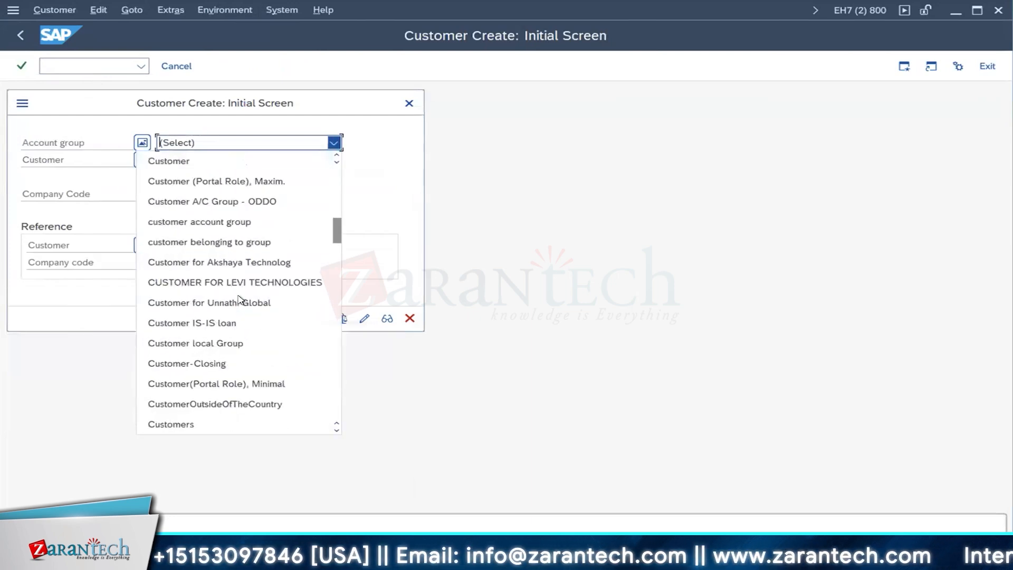
pyautogui.moveTo(335, 225); pyautogui.dragTo(336, 183)
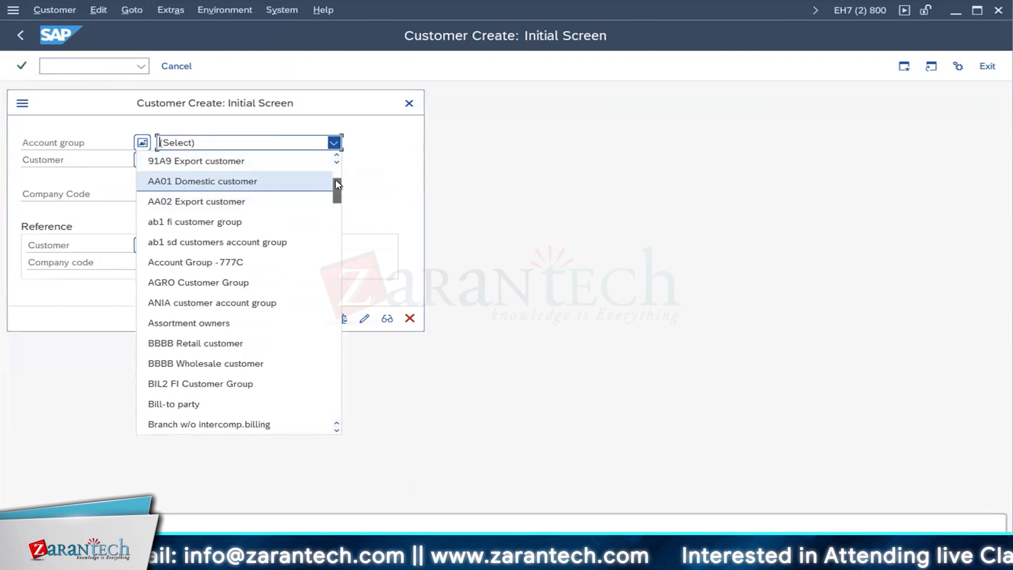
pyautogui.moveTo(335, 181); pyautogui.dragTo(336, 178)
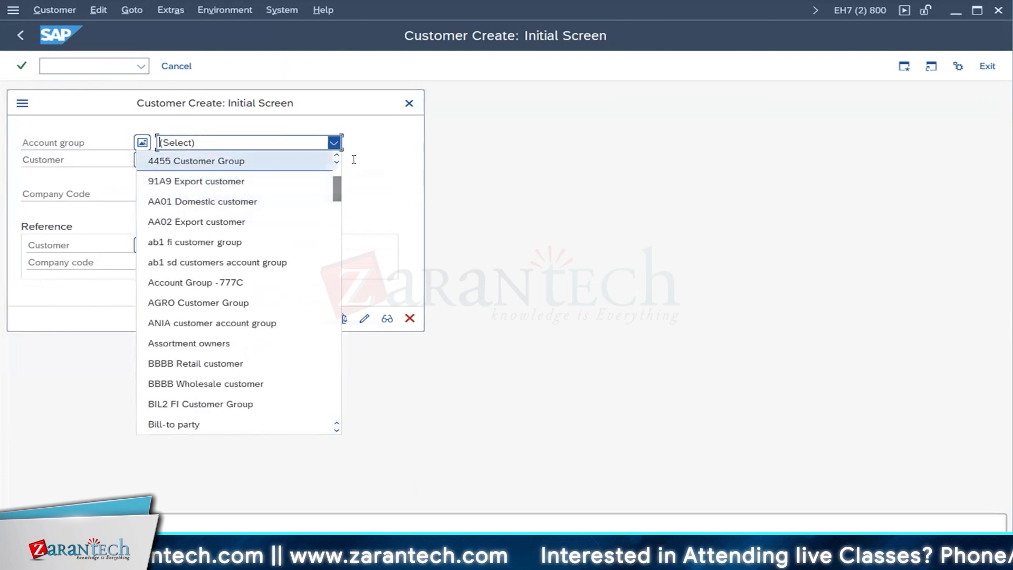
# In the implementation guide session, open Define Account Groups with Screen Layout (Customers) under the preparations for creating customer master data.
pyautogui.click(396, 558)
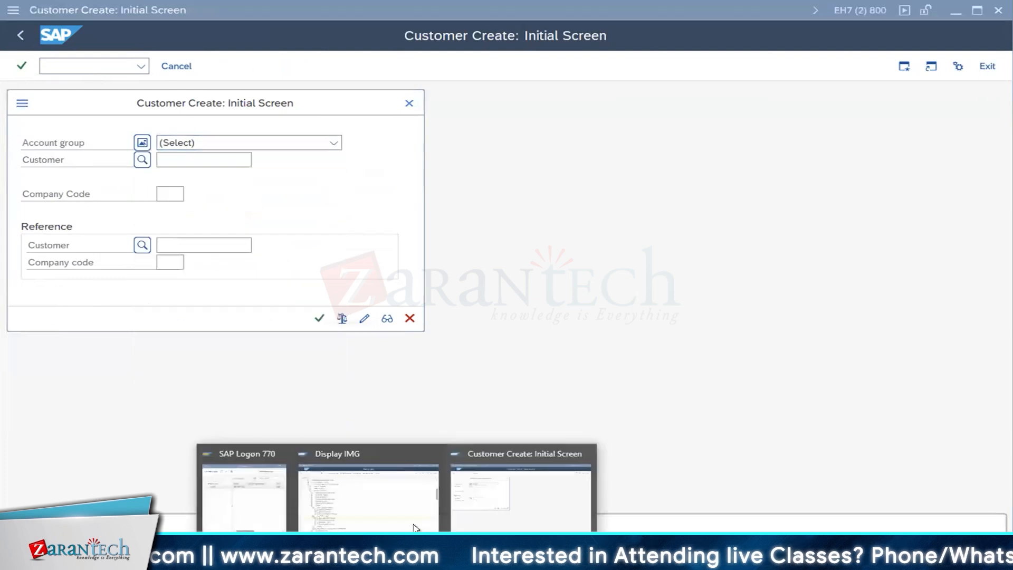
pyautogui.click(346, 510)
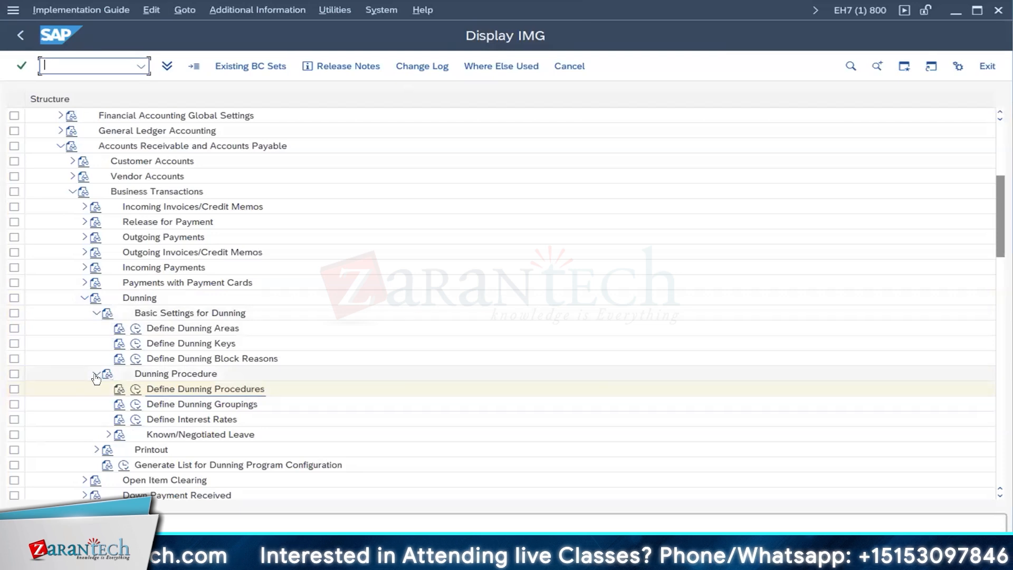
pyautogui.click(72, 161)
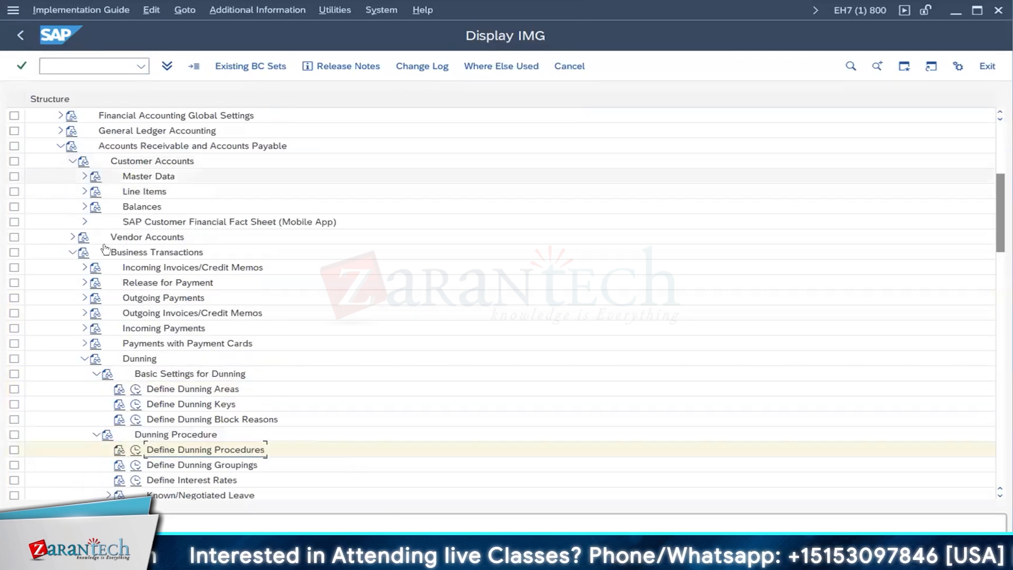
pyautogui.click(85, 175)
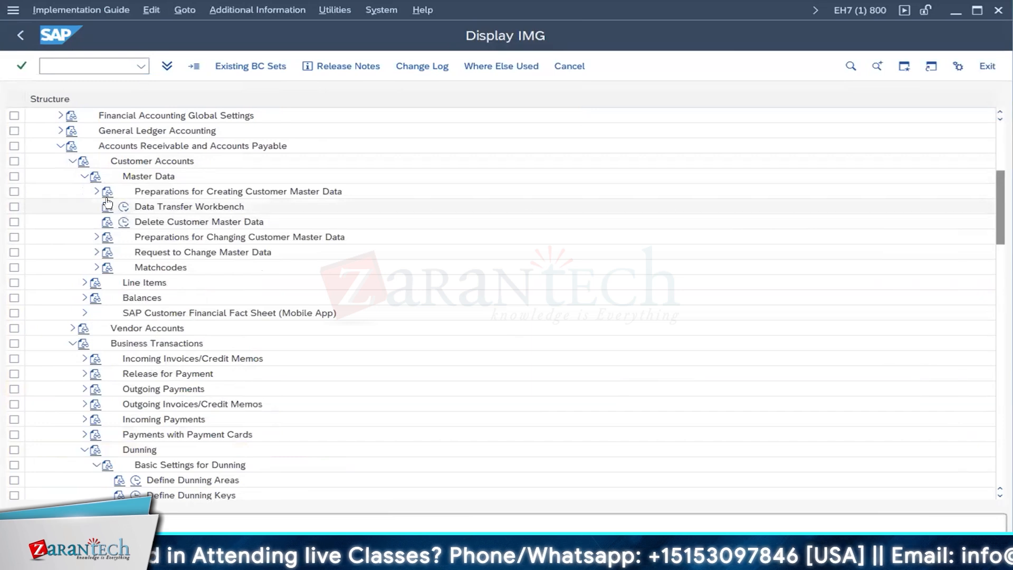
pyautogui.click(97, 192)
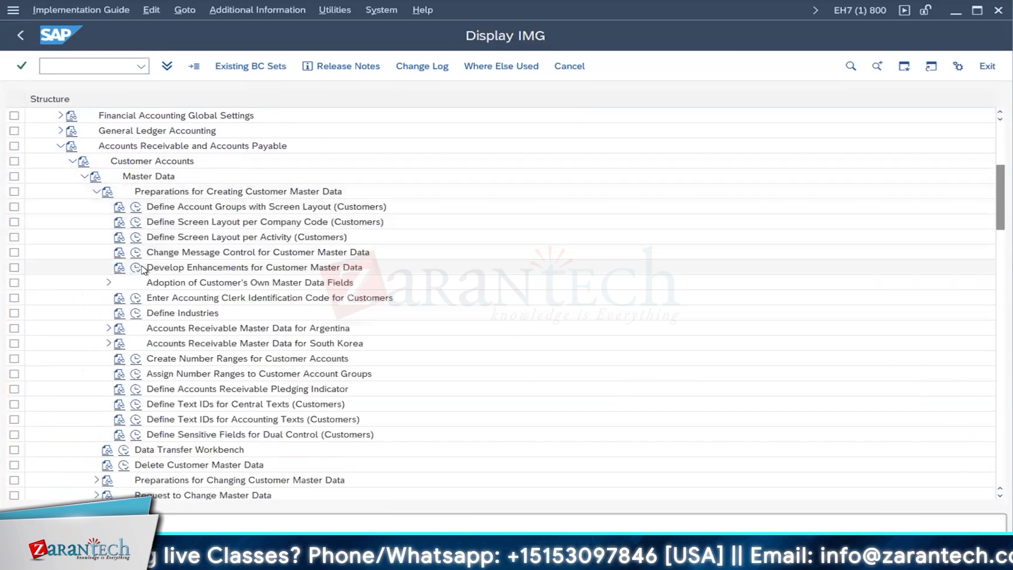
pyautogui.click(135, 207)
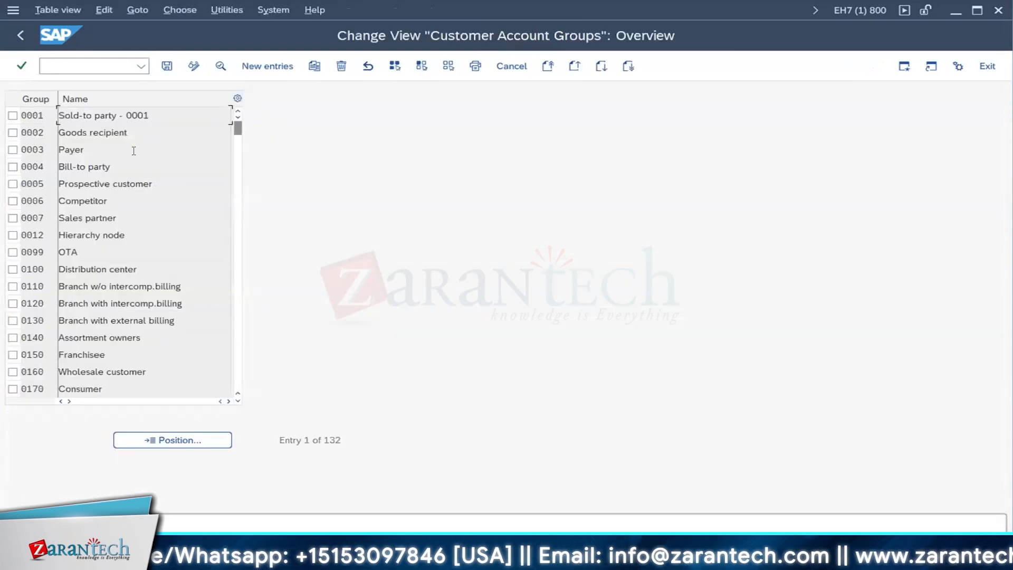
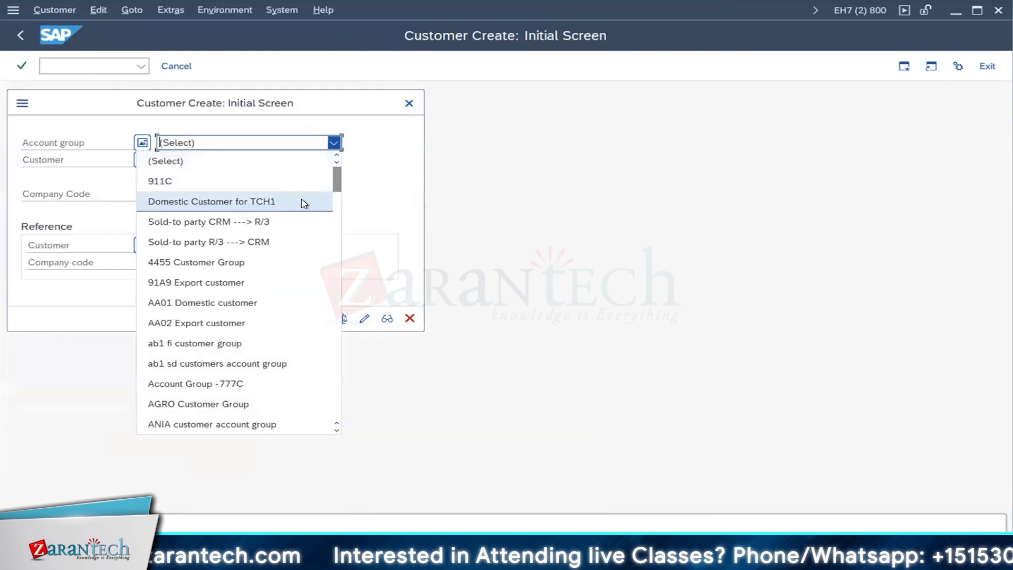
# Choose account group Sold to party and company code 91A9 for the new customer and continue to its general data.
pyautogui.moveTo(337, 180); pyautogui.dragTo(340, 332)
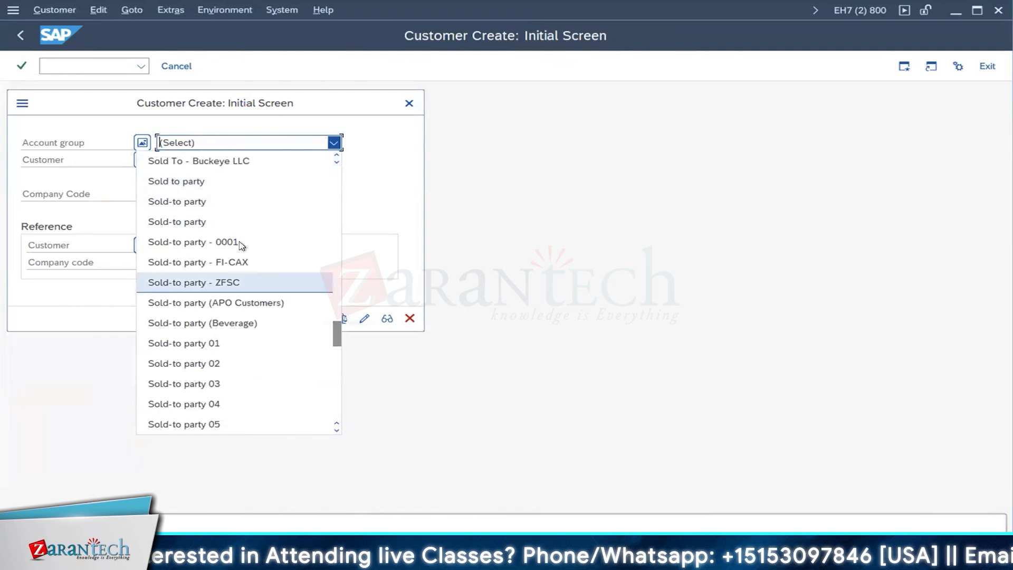
pyautogui.click(206, 182)
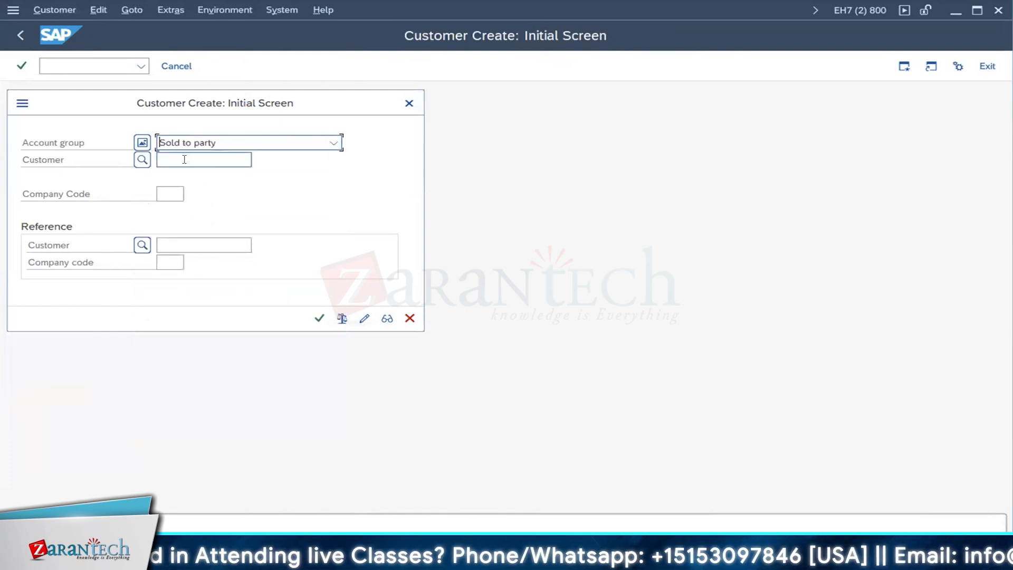
pyautogui.click(225, 158)
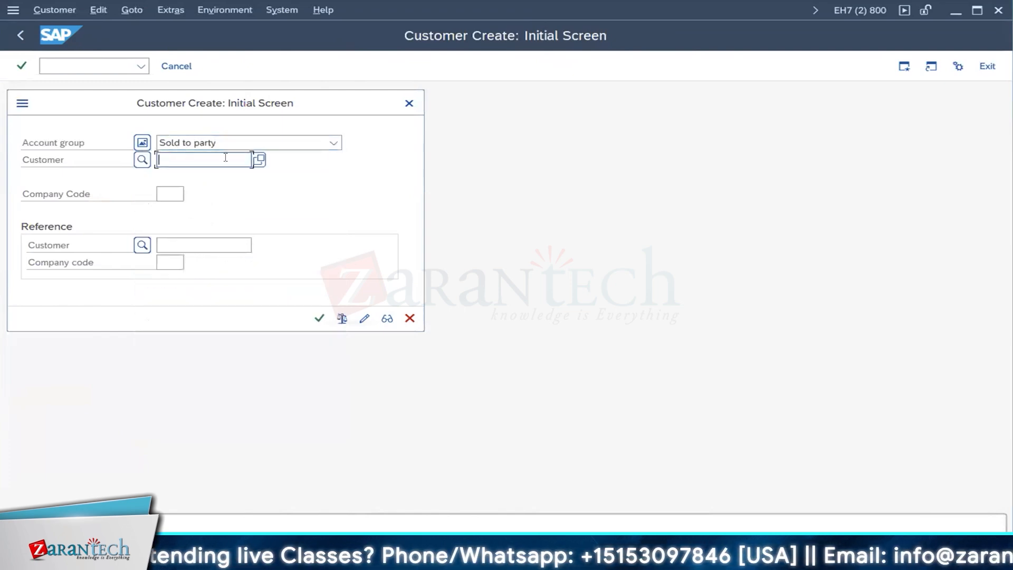
pyautogui.click(318, 148)
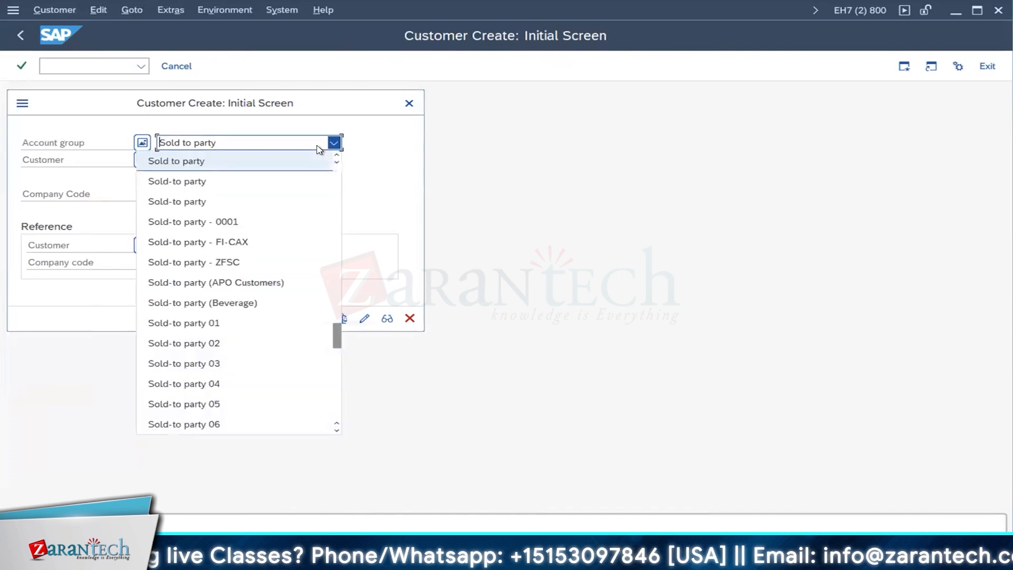
pyautogui.click(319, 149)
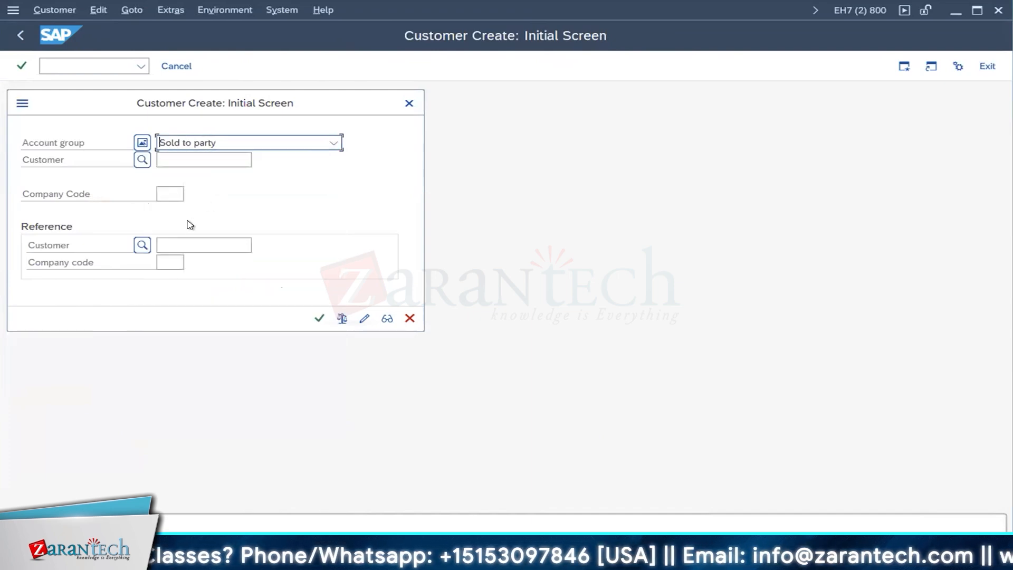
pyautogui.click(164, 193)
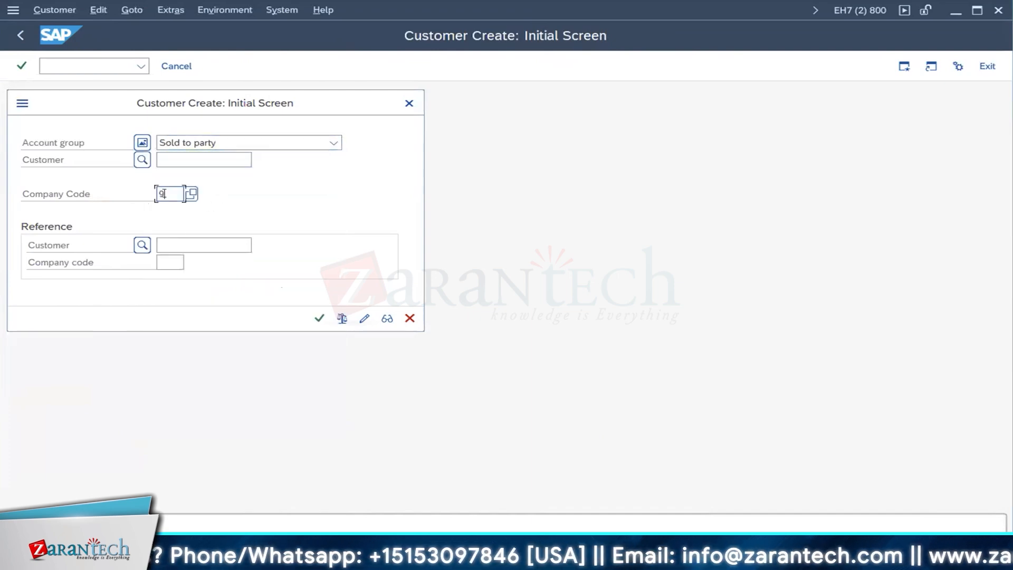
pyautogui.write('91a9')
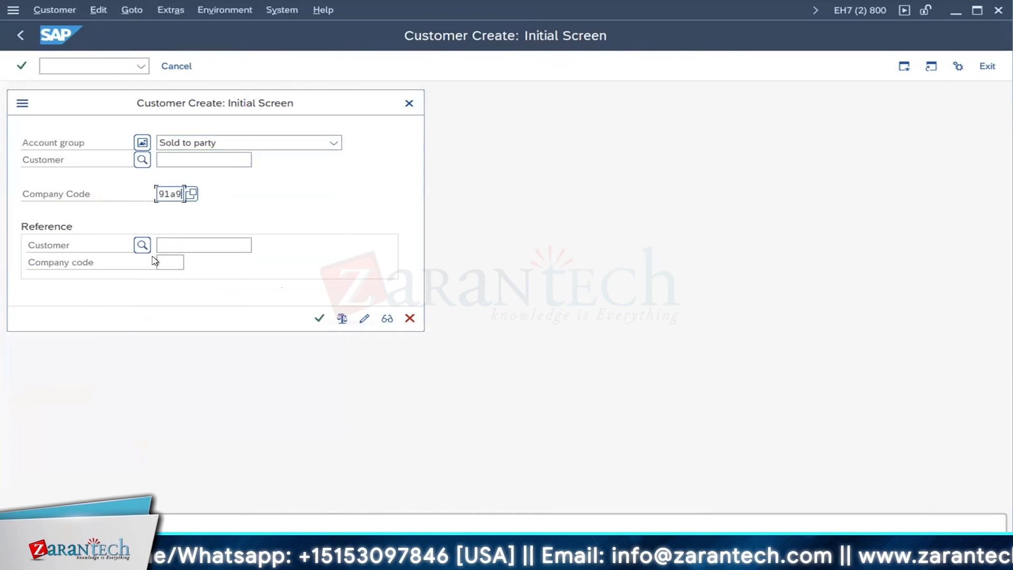
pyautogui.click(317, 318)
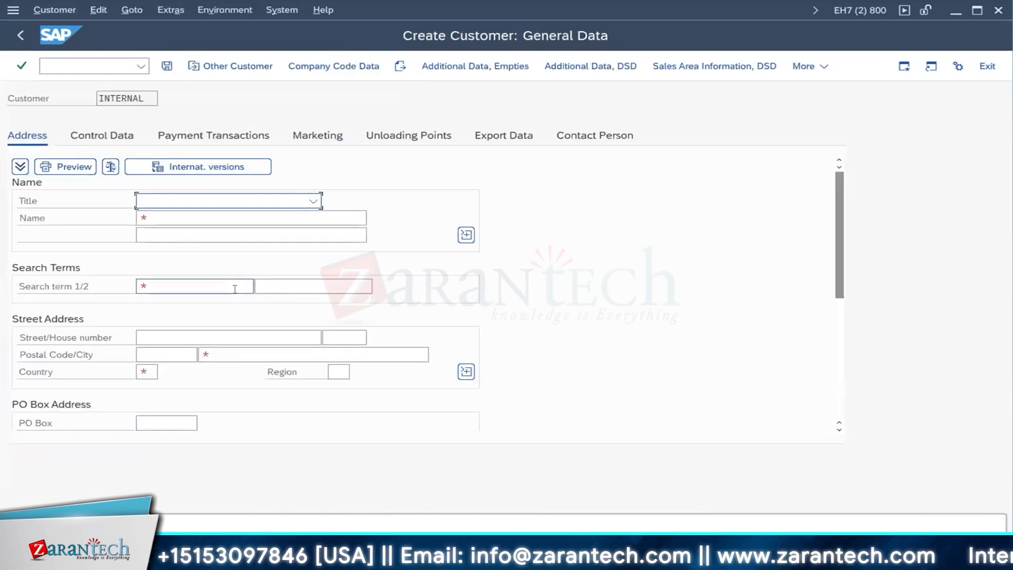
# Enter Fortune as the customer's name and 10 as the first search term.
pyautogui.click(163, 213)
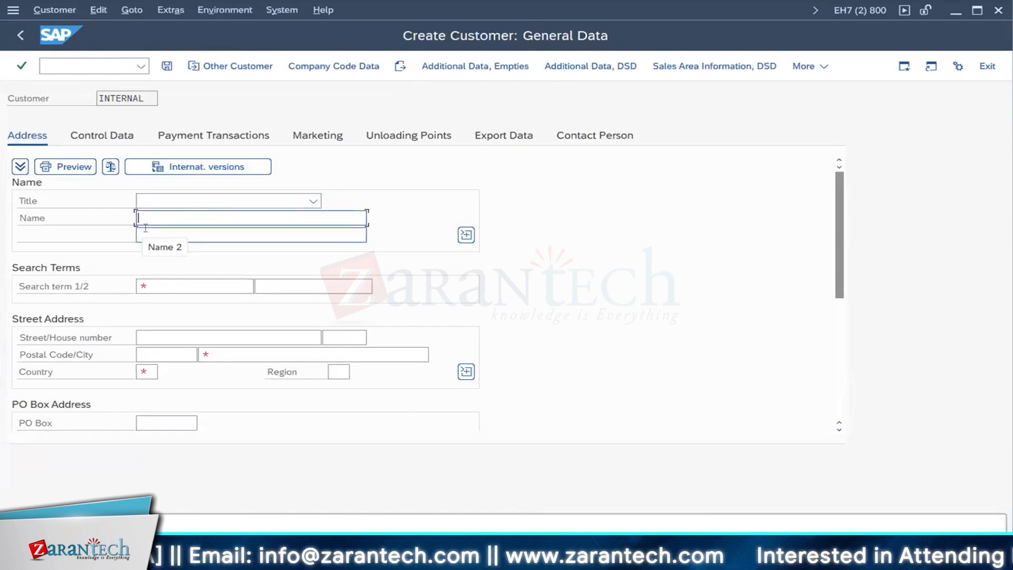
pyautogui.write('Fortu')
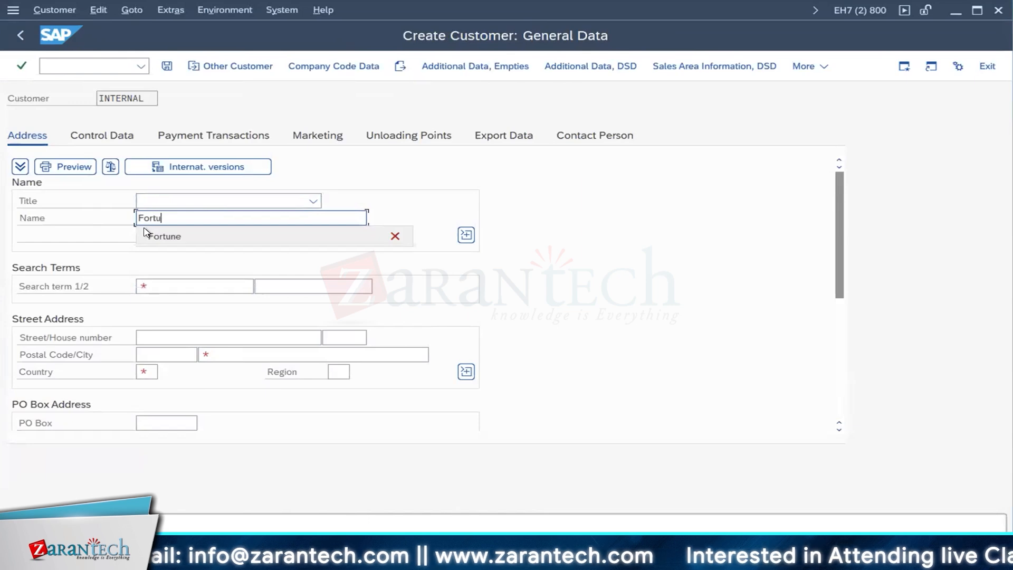
pyautogui.click(149, 234)
pyautogui.click(163, 287)
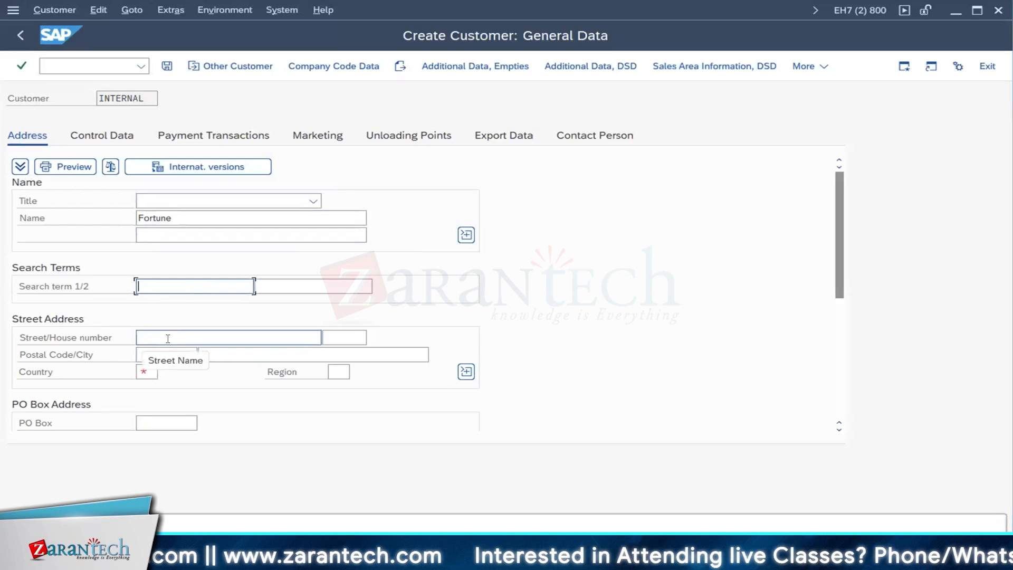
pyautogui.write('1')
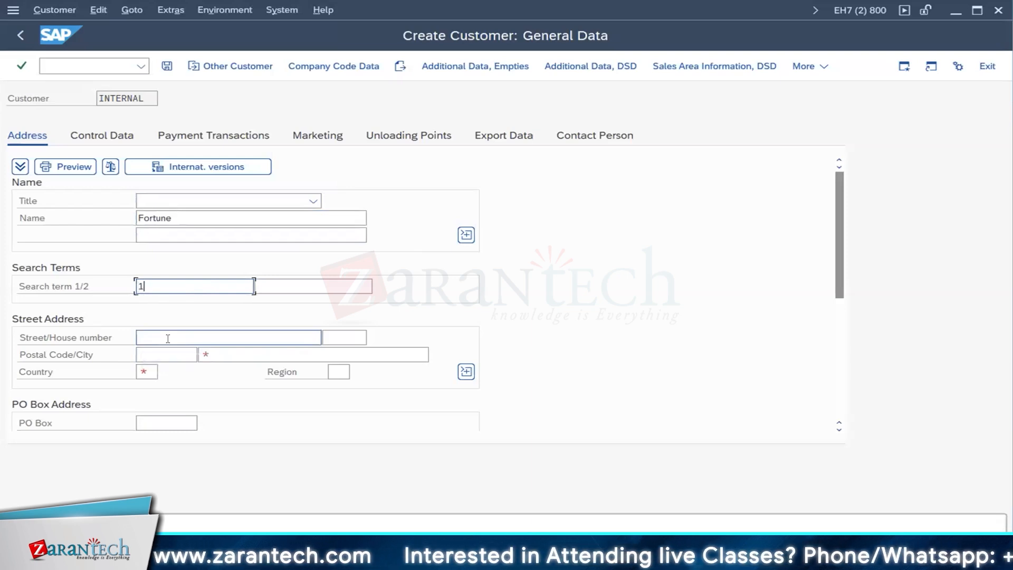
pyautogui.write('0')
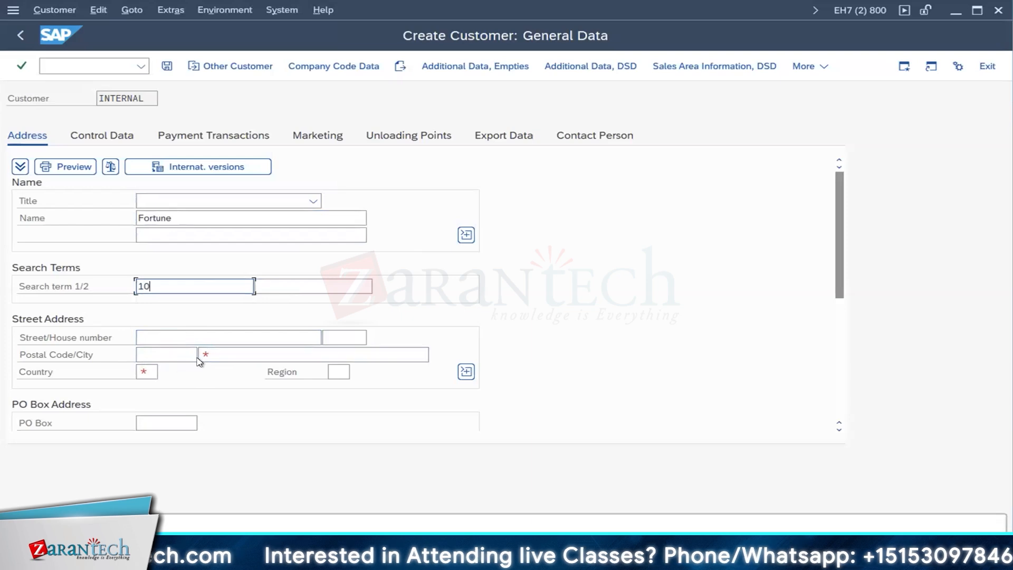
pyautogui.click(214, 354)
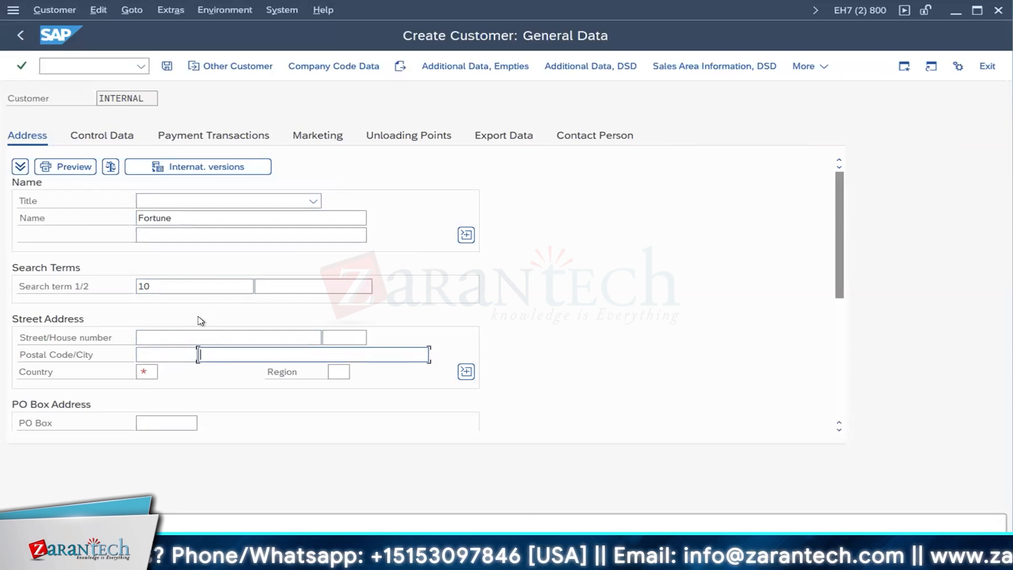
pyautogui.press('BackSpace')
# Replace the customer's first search term with For and go to the city entry.
pyautogui.click(186, 286)
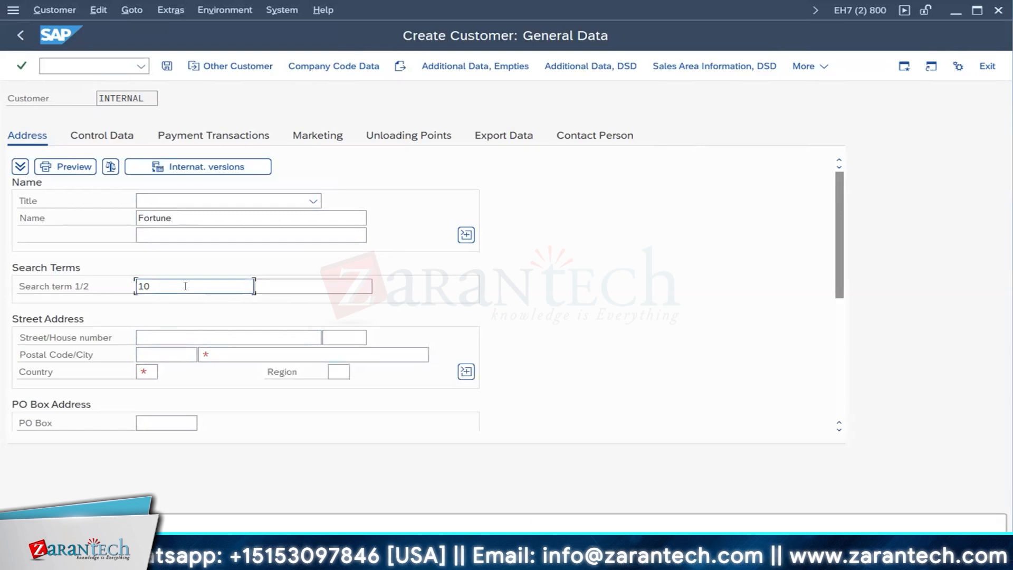
pyautogui.write('1')
pyautogui.press('BackSpace')
pyautogui.write('for')
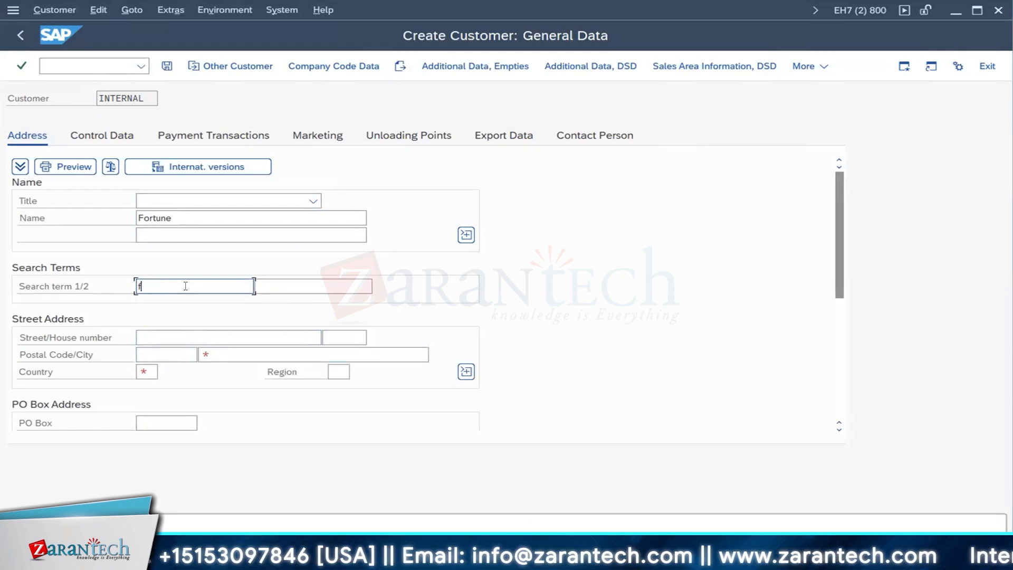
pyautogui.press('BackSpace')
pyautogui.press('BackSpace')
pyautogui.press('BackSpace')
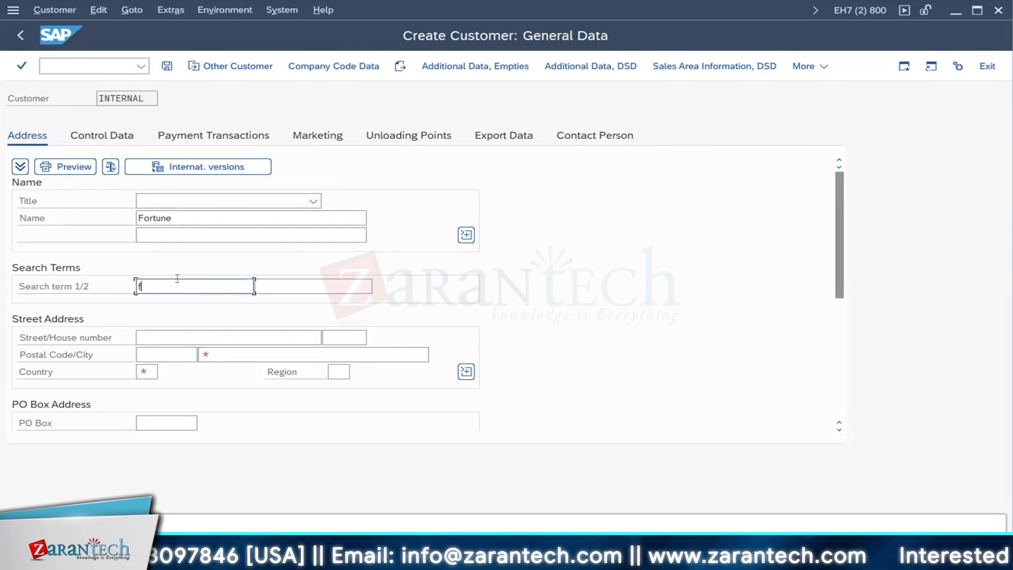
pyautogui.write('For')
pyautogui.click(223, 353)
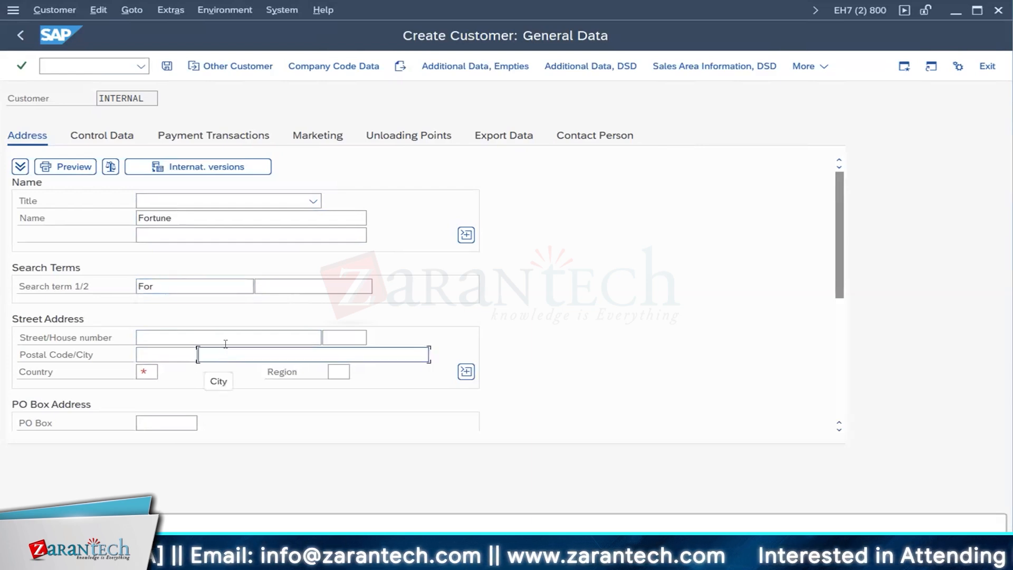
# Enter the customer's city, street, country US and postal code in the street address.
pyautogui.write('Houston')
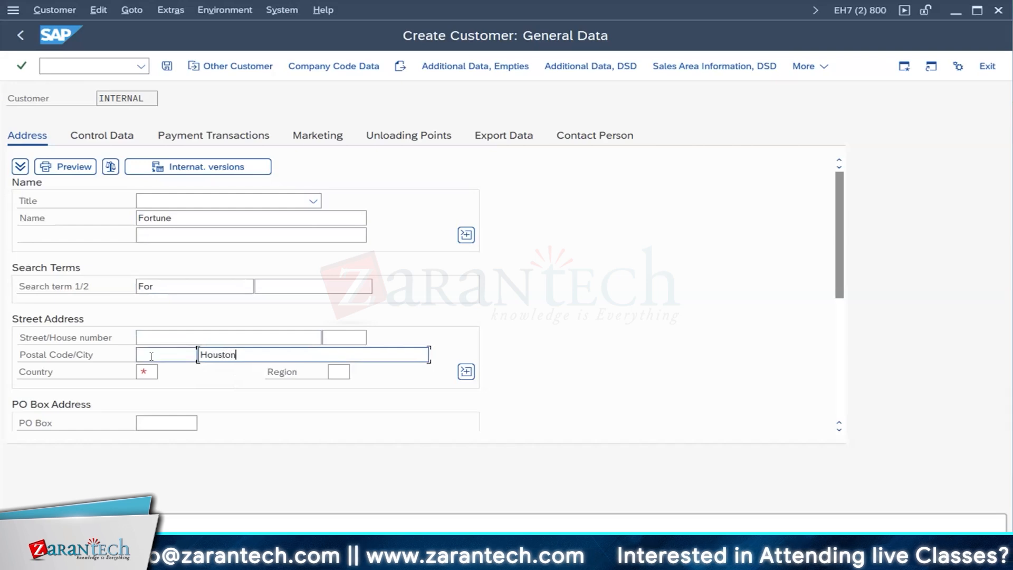
pyautogui.click(162, 335)
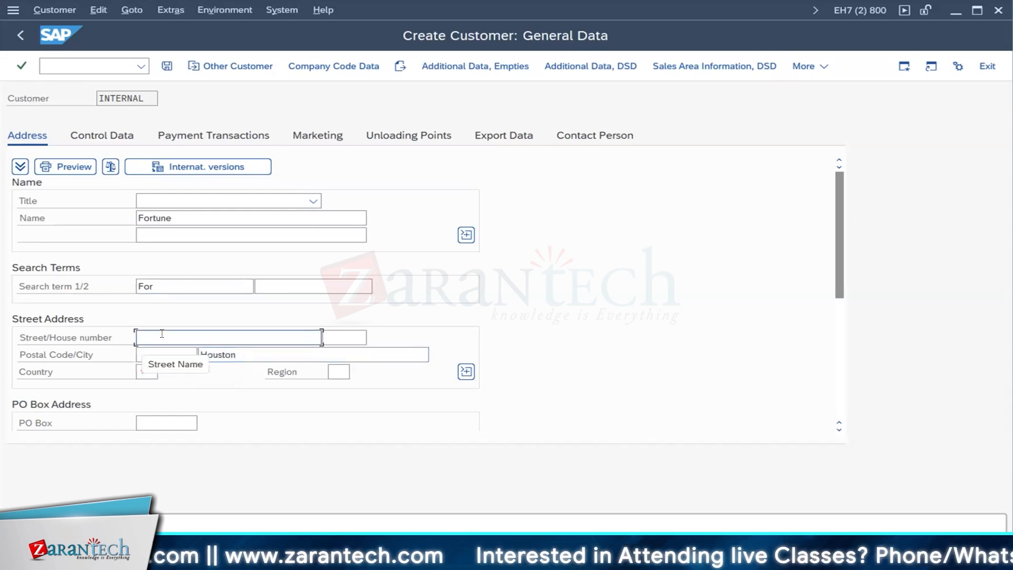
pyautogui.write('880')
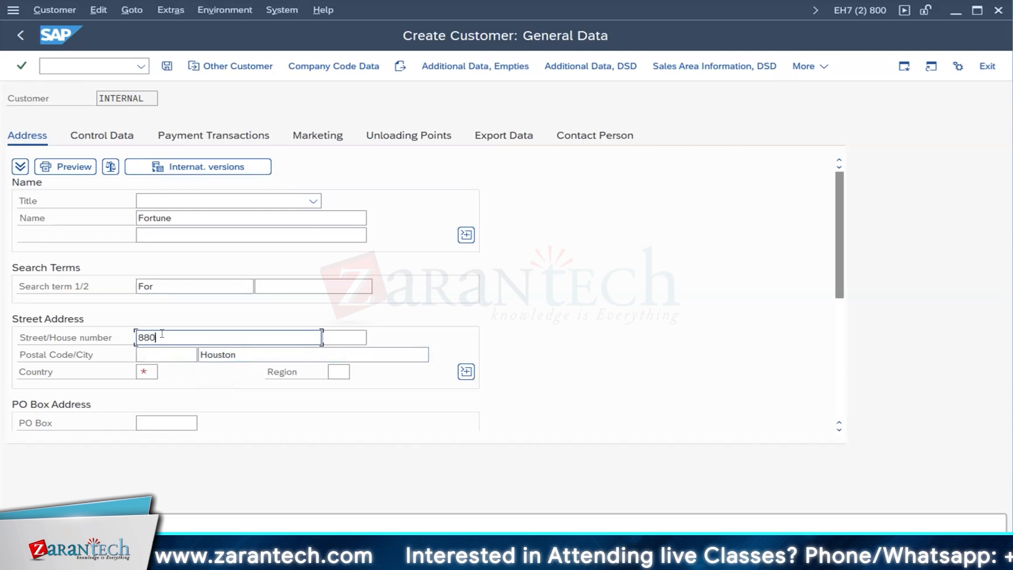
pyautogui.write(' almond bay')
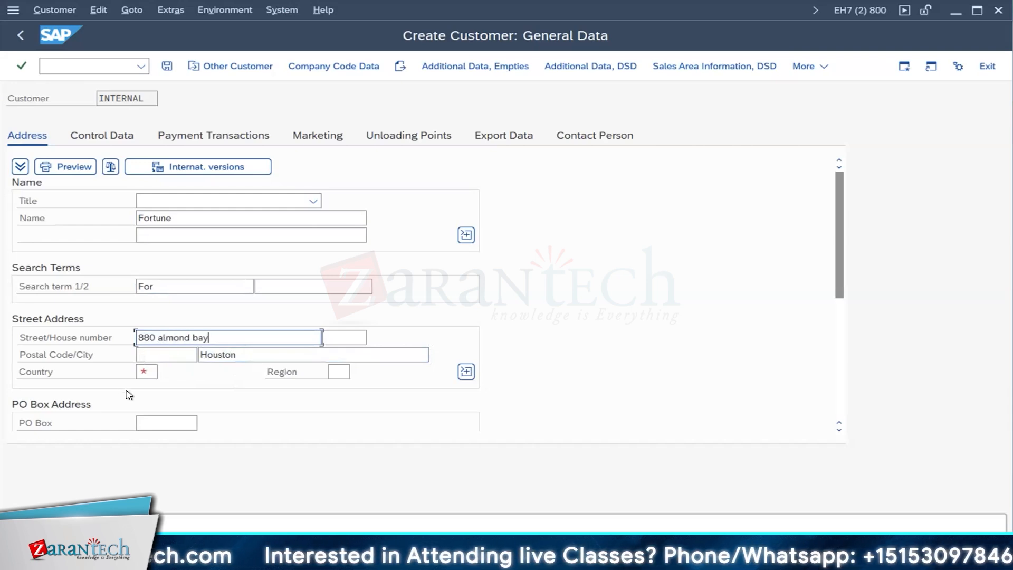
pyautogui.click(147, 371)
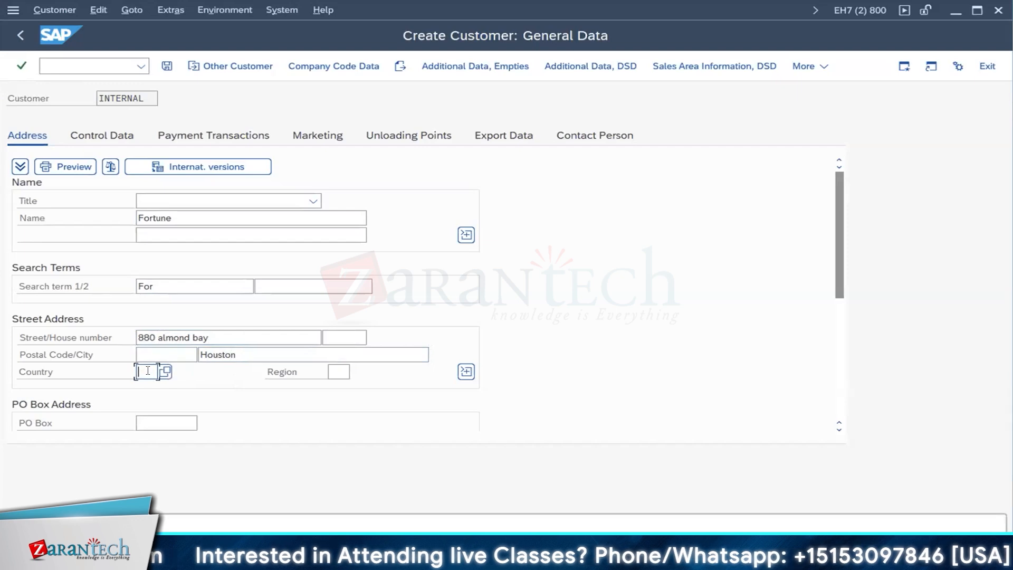
pyautogui.write('US')
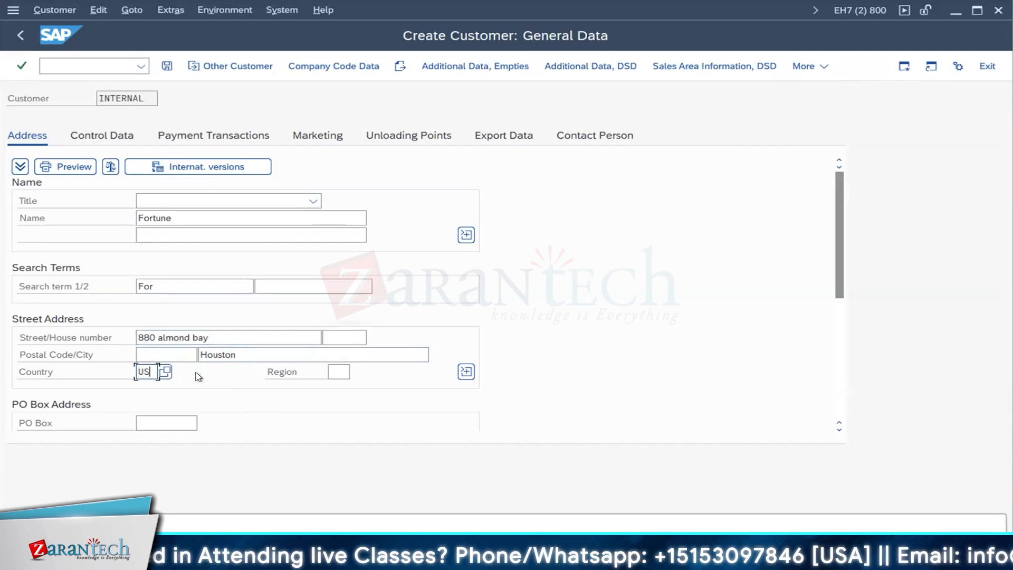
pyautogui.click(153, 350)
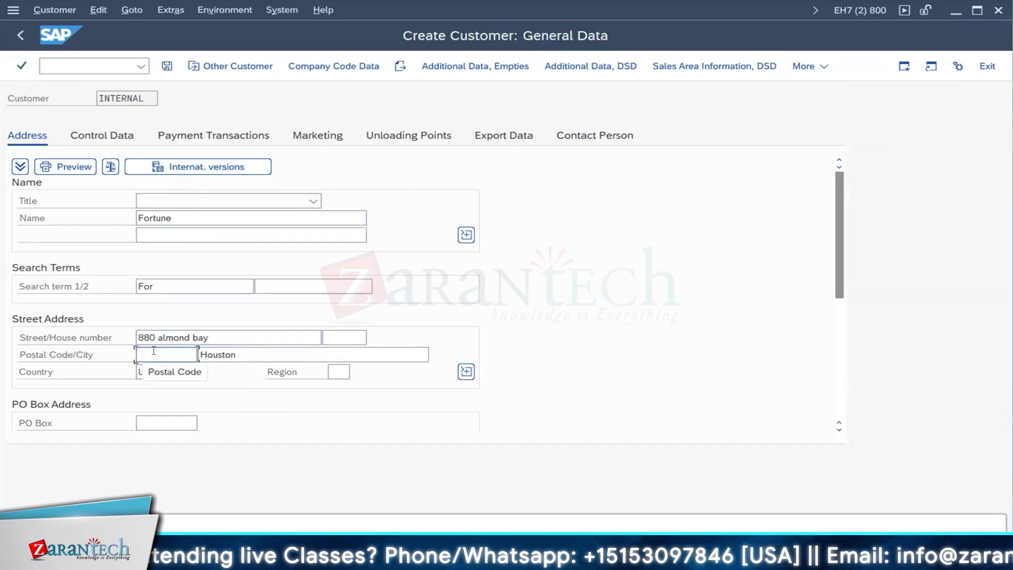
pyautogui.write('77')
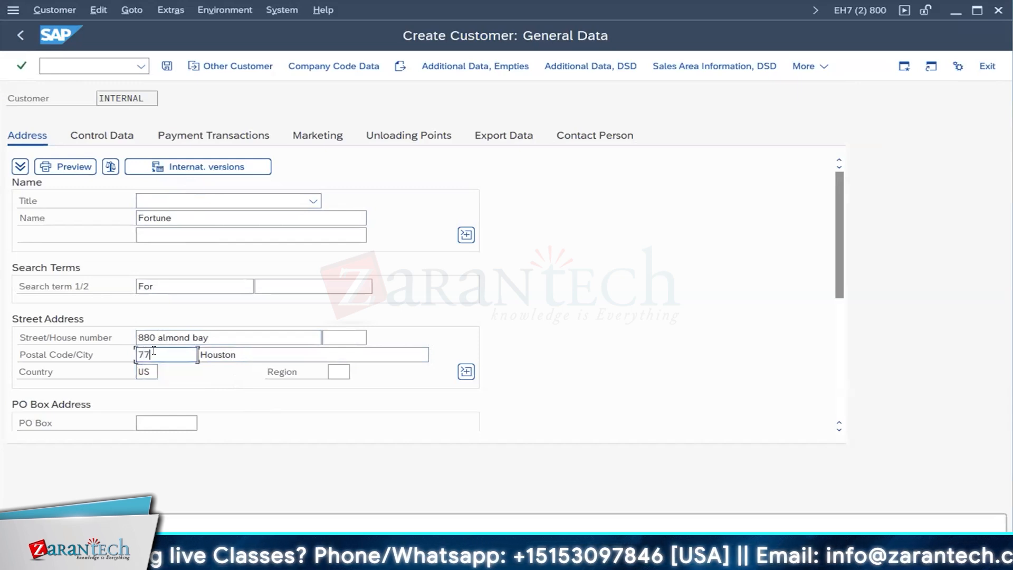
pyautogui.write('499')
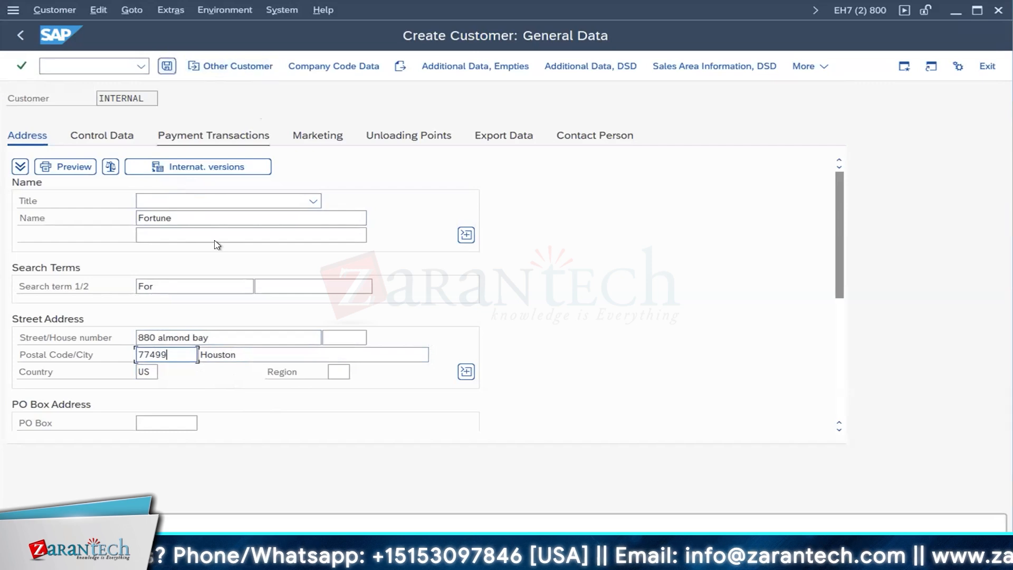
# Choose Texas (TX) as the region of the customer's street address.
pyautogui.click(338, 373)
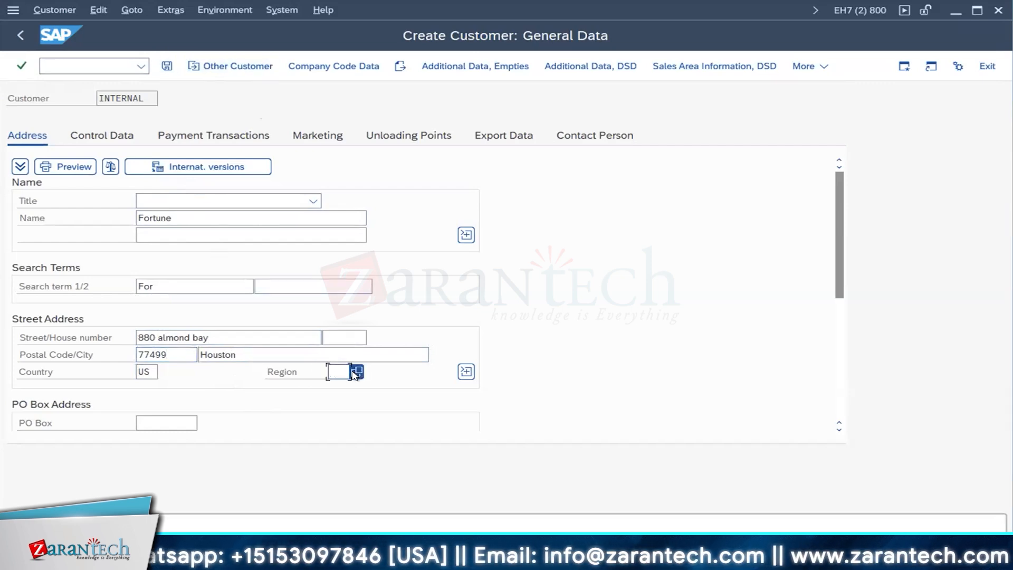
pyautogui.click(358, 371)
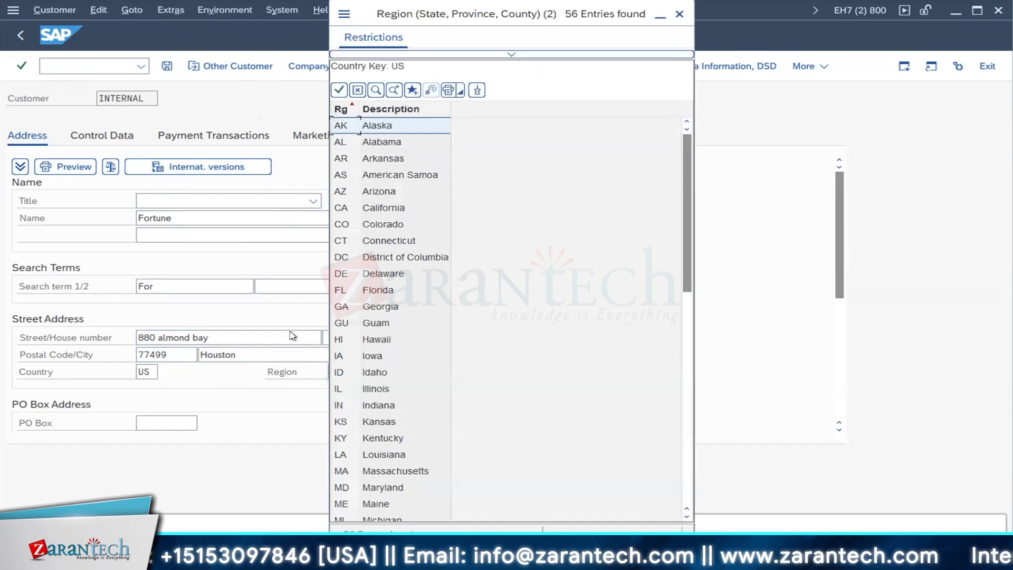
pyautogui.scroll(-10, 418, 358)
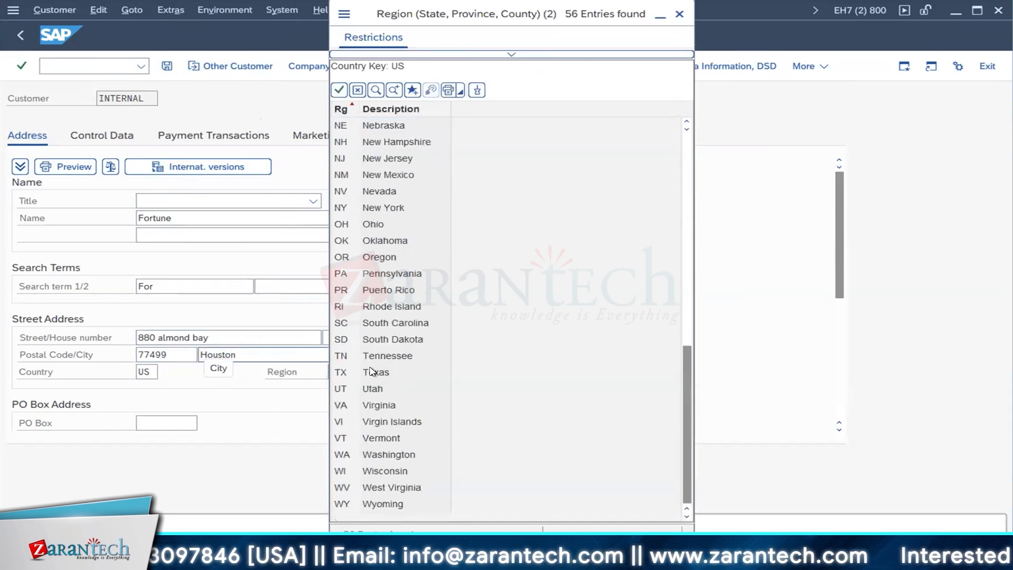
pyautogui.doubleClick(385, 372)
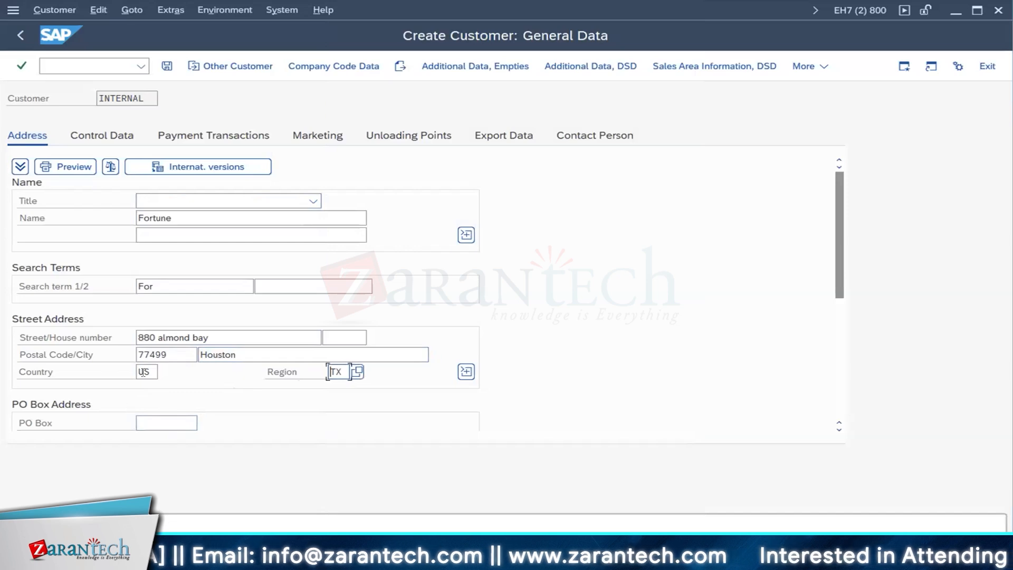
# Fill in the PO box number and its postal code in the PO box address.
pyautogui.click(166, 424)
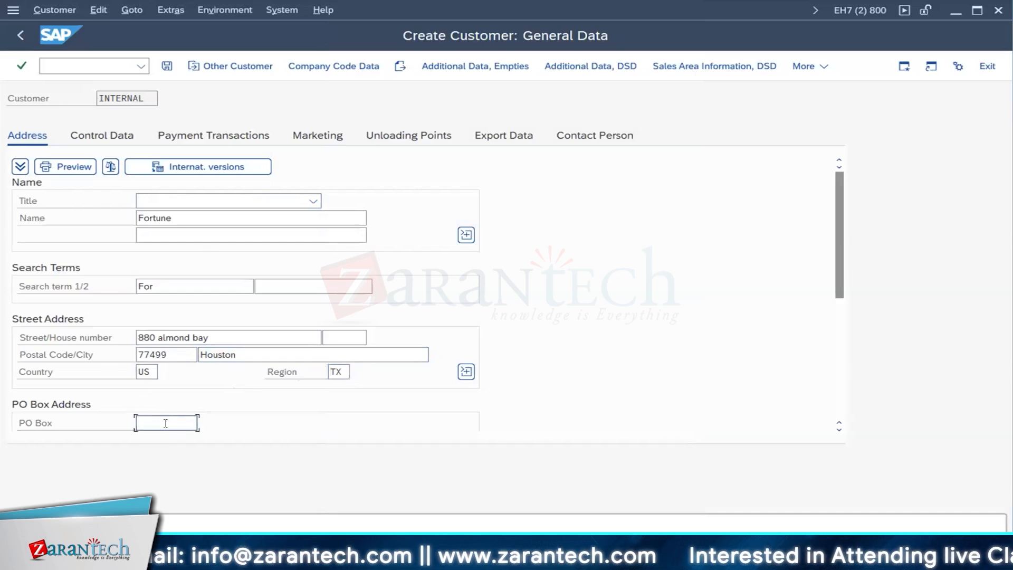
pyautogui.write('77499')
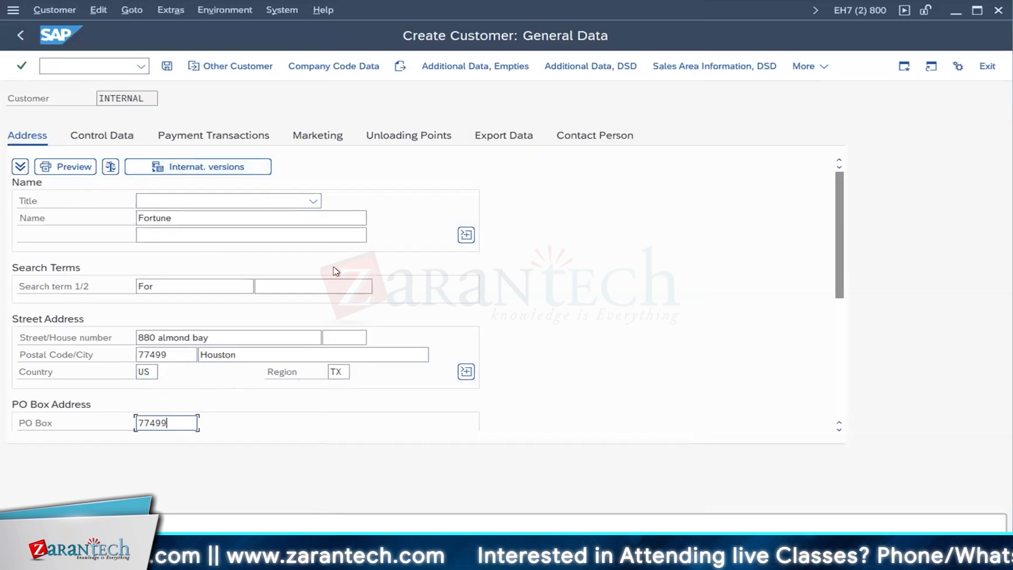
pyautogui.scroll(-3, 337, 272)
pyautogui.click(163, 251)
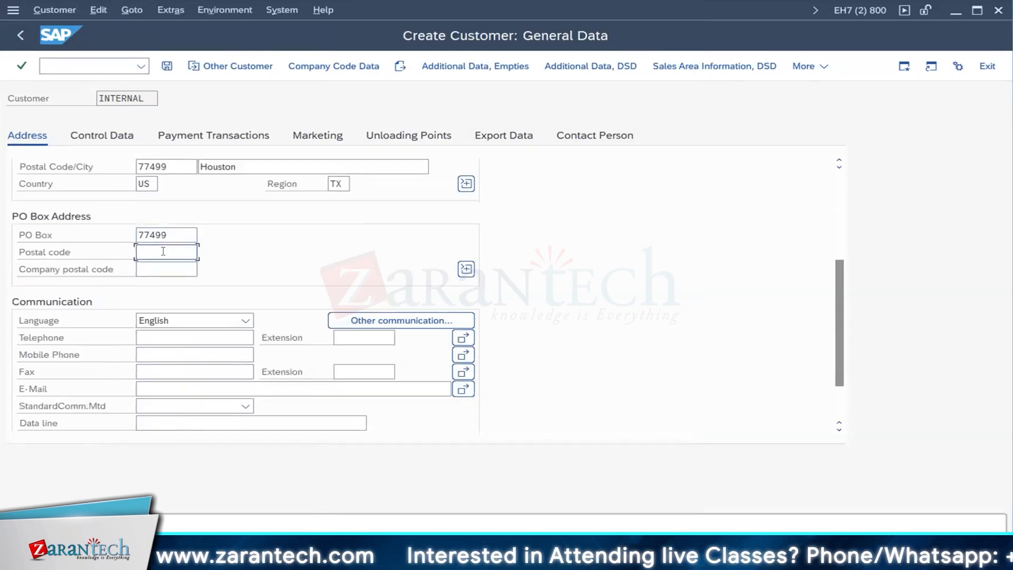
pyautogui.write('77499')
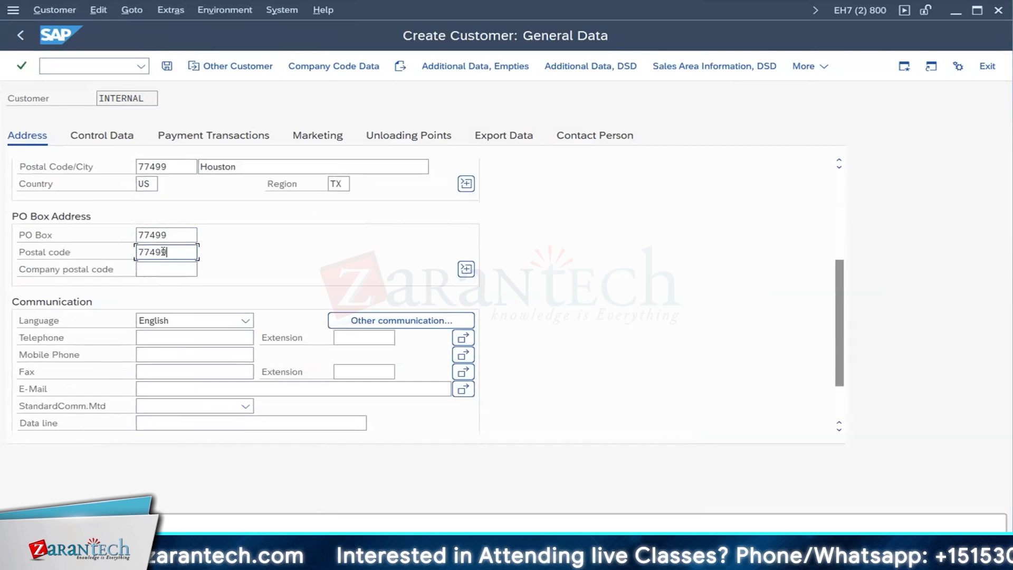
pyautogui.click(157, 269)
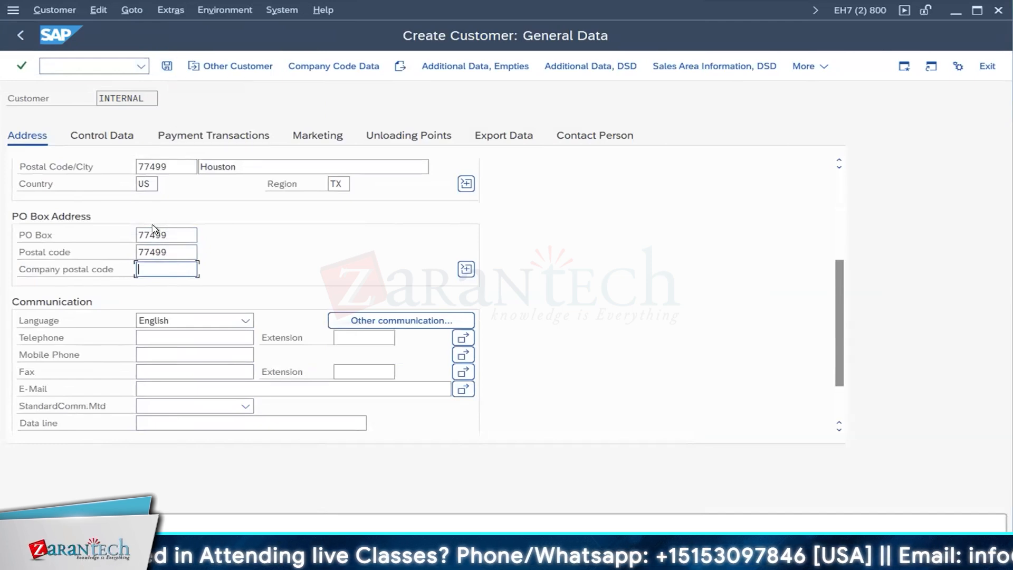
# Switch to the company code data and choose 900100 (Accounts receivables Recon) as the reconciliation account.
pyautogui.click(125, 137)
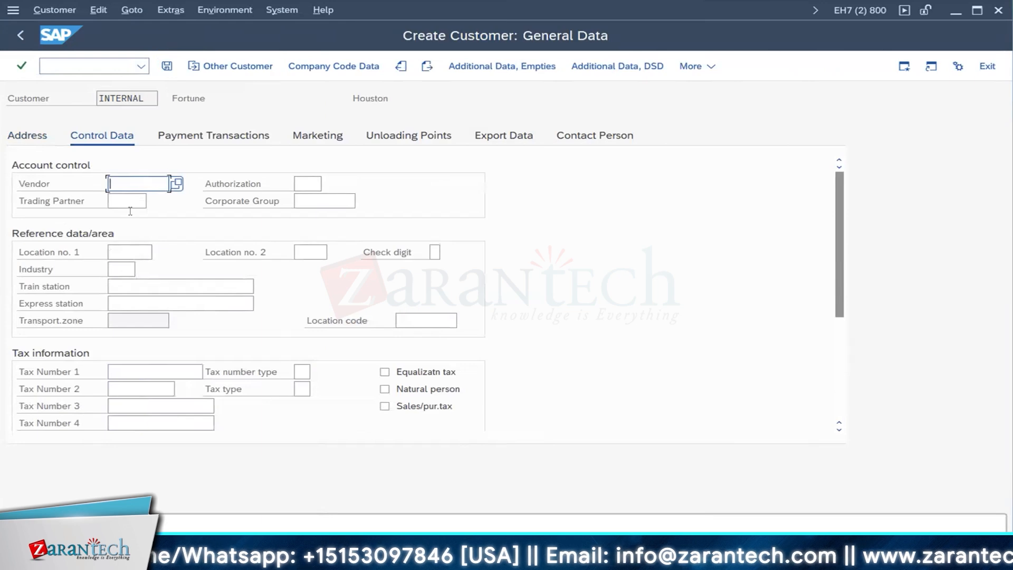
pyautogui.click(253, 136)
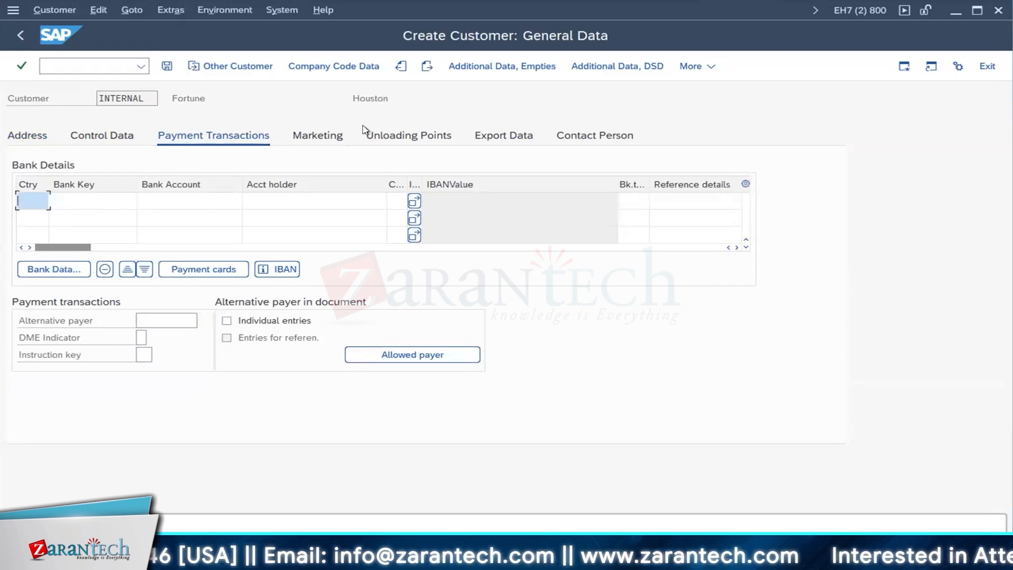
pyautogui.click(324, 65)
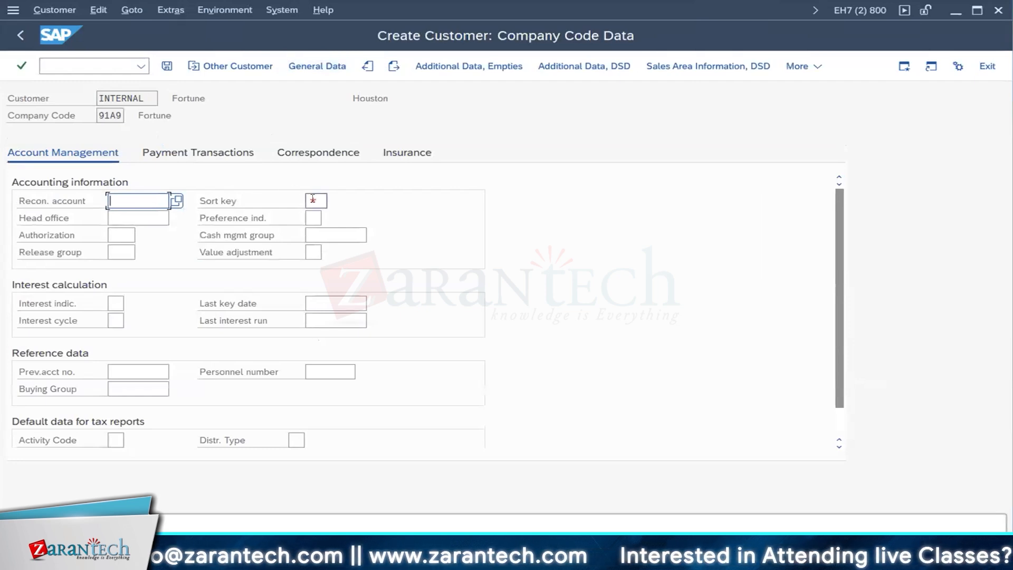
pyautogui.click(177, 202)
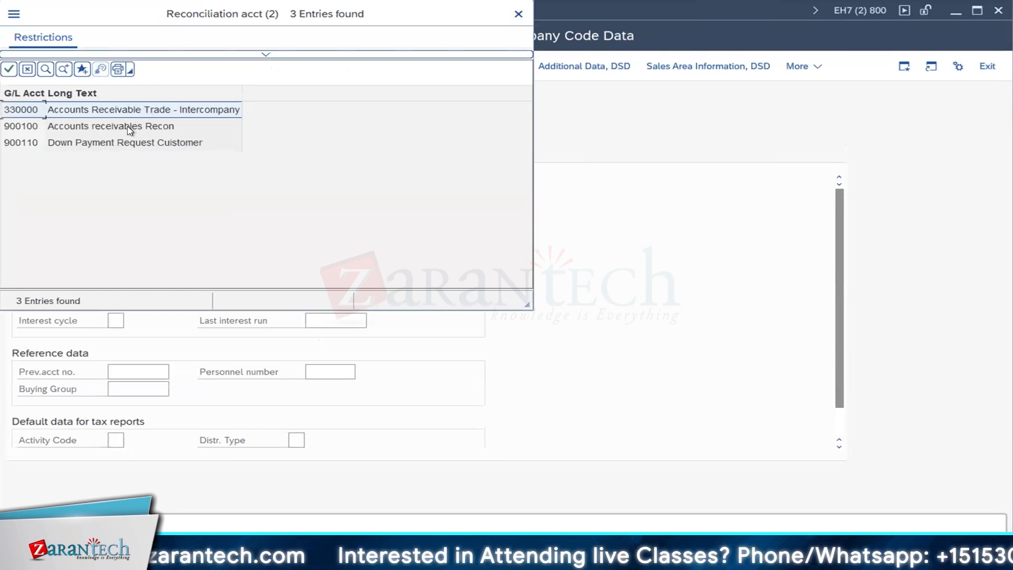
pyautogui.doubleClick(130, 128)
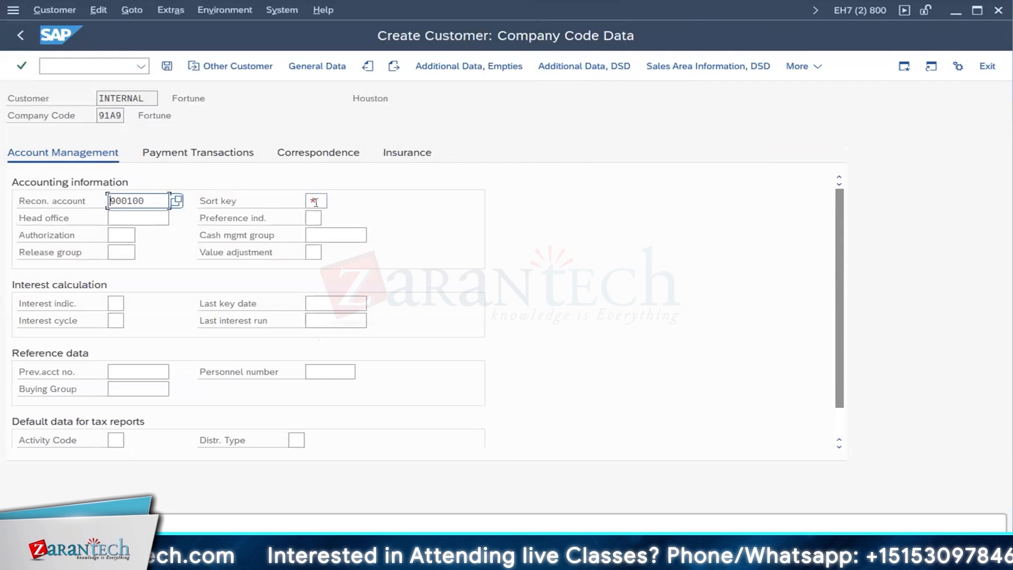
# Choose sort key 002 (Doc.no., fiscal year) in the accounting information.
pyautogui.click(316, 202)
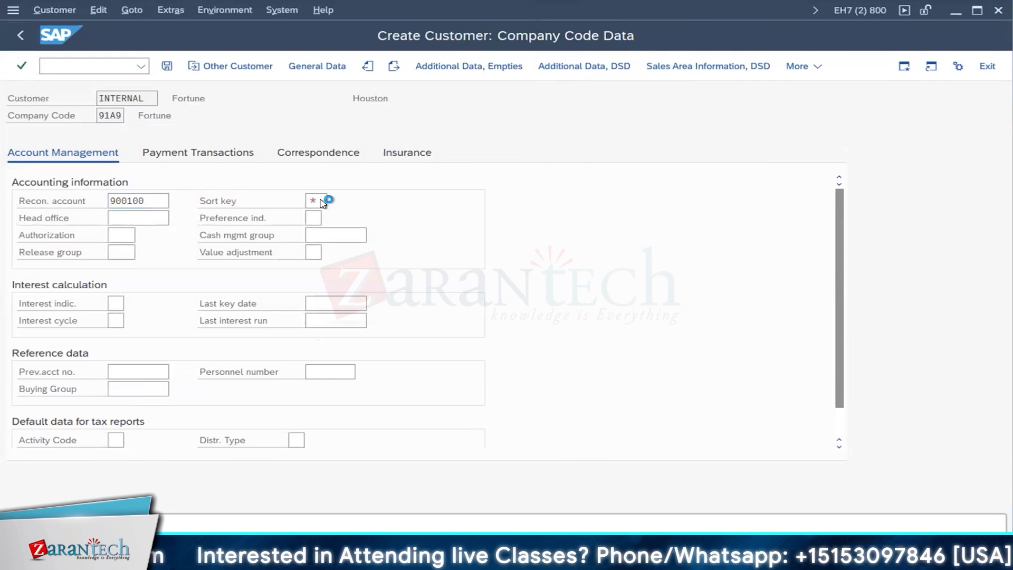
pyautogui.click(328, 200)
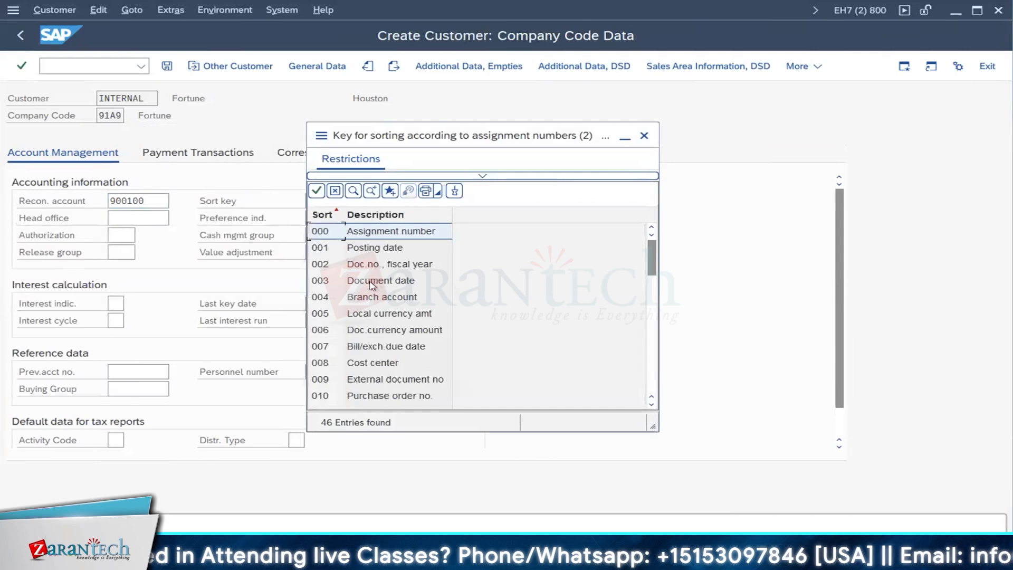
pyautogui.doubleClick(372, 264)
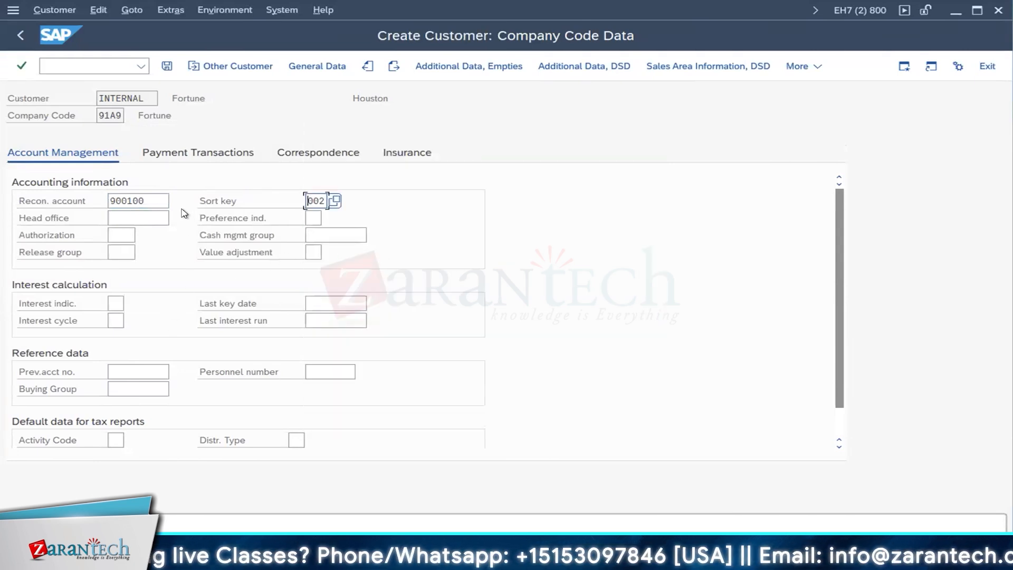
pyautogui.scroll(-1, 180, 284)
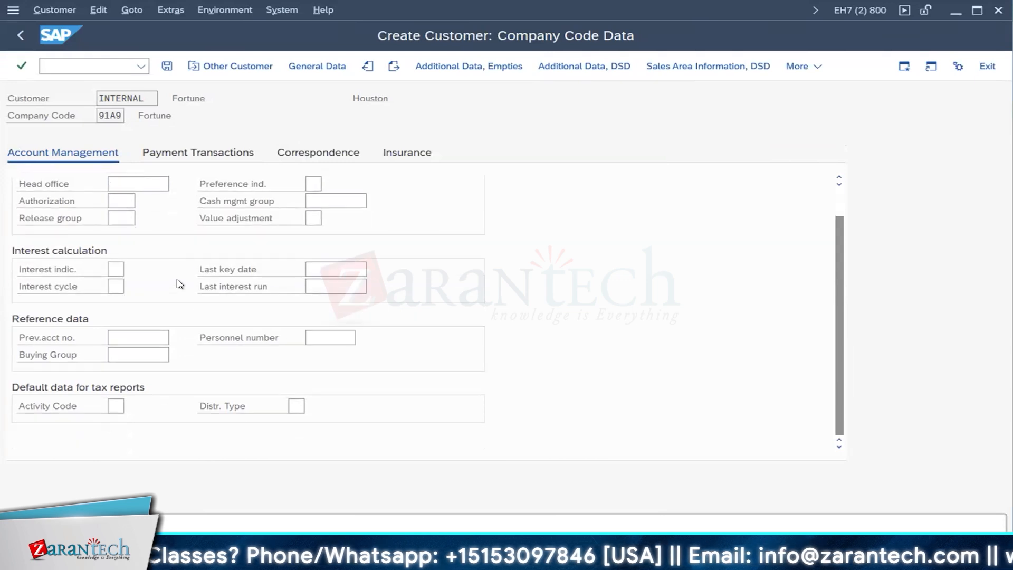
pyautogui.scroll(1, 180, 284)
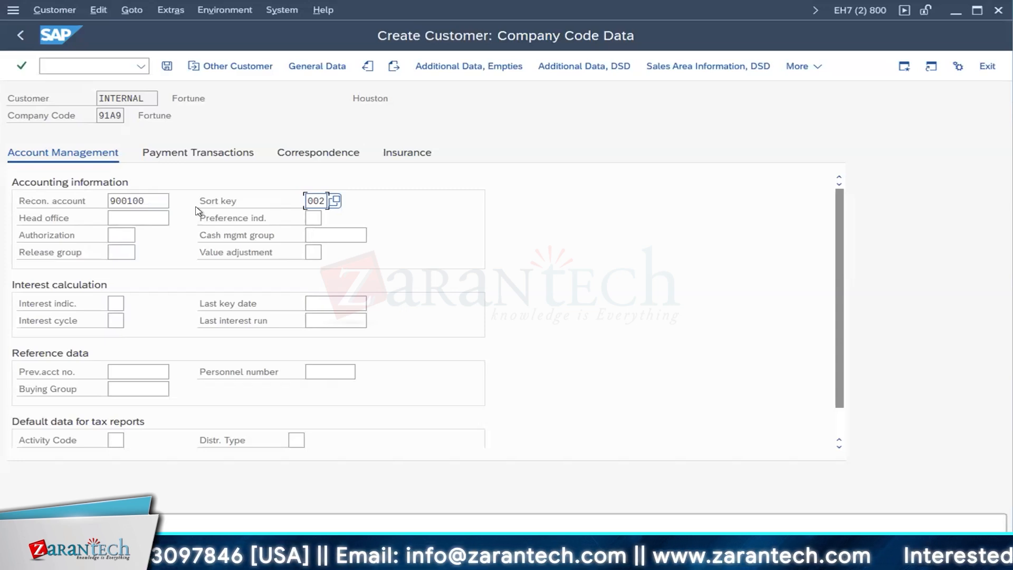
# Set the terms of payment to 0001 (Payable immediately Due net) in the company code payment data.
pyautogui.click(249, 154)
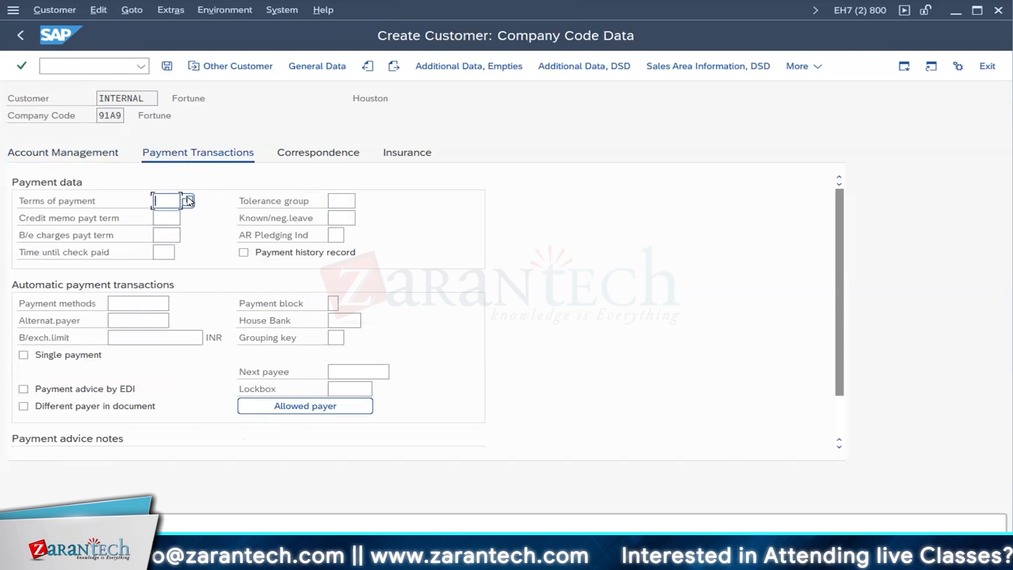
pyautogui.write('*')
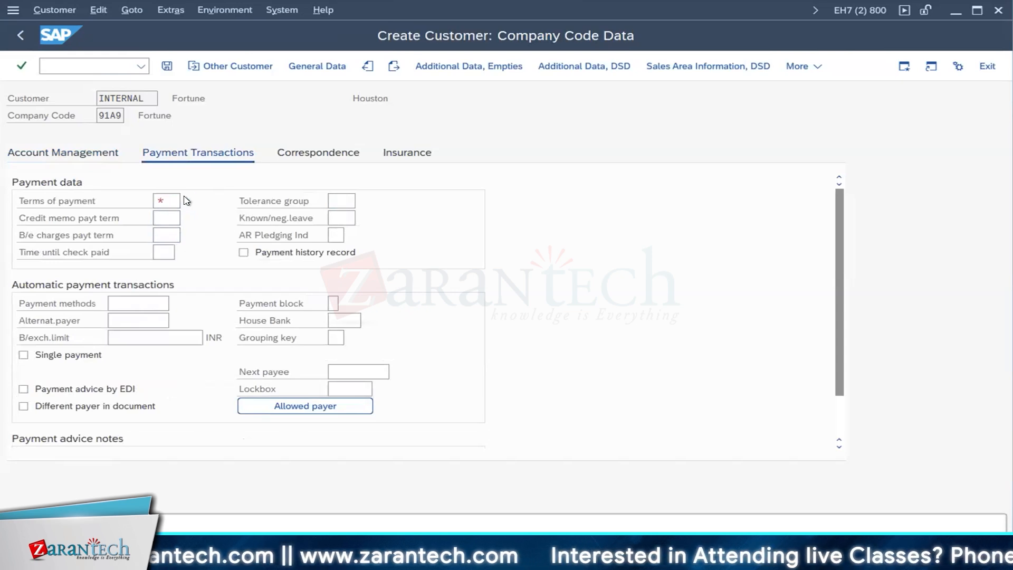
pyautogui.click(182, 205)
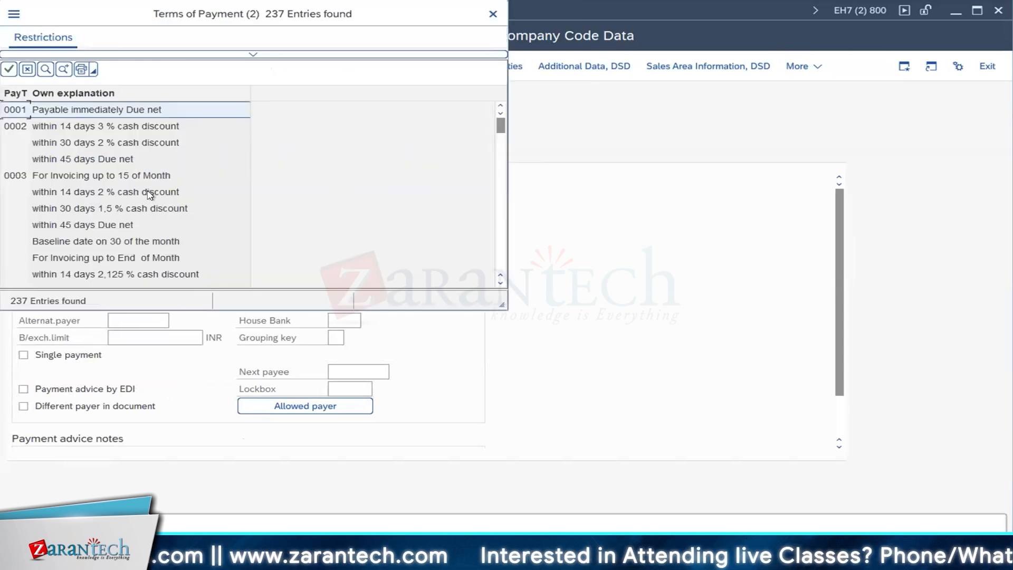
pyautogui.doubleClick(121, 112)
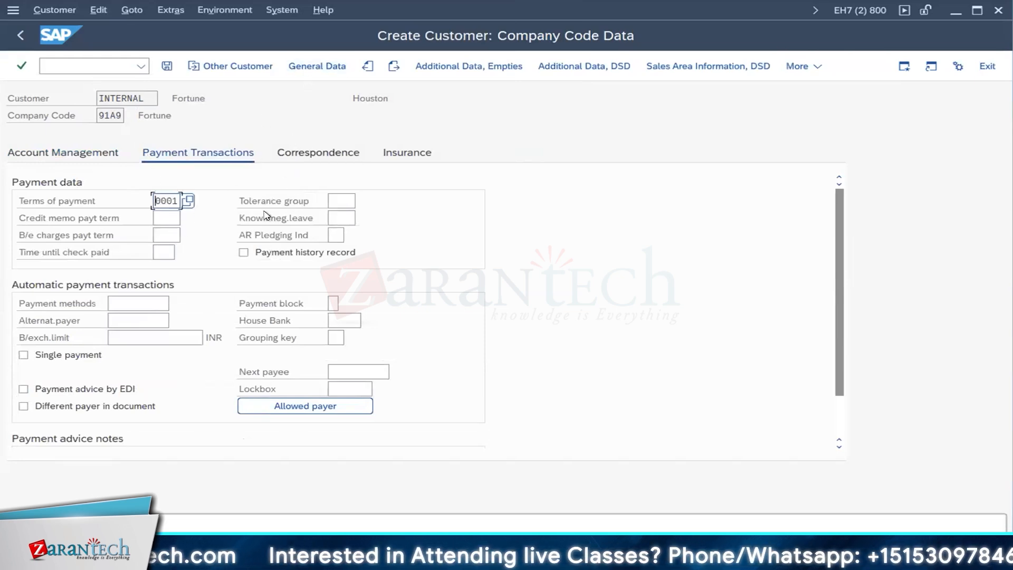
# Review the remaining payment transaction fields and the correspondence data, returning to the payment transactions.
pyautogui.scroll(-1, 317, 296)
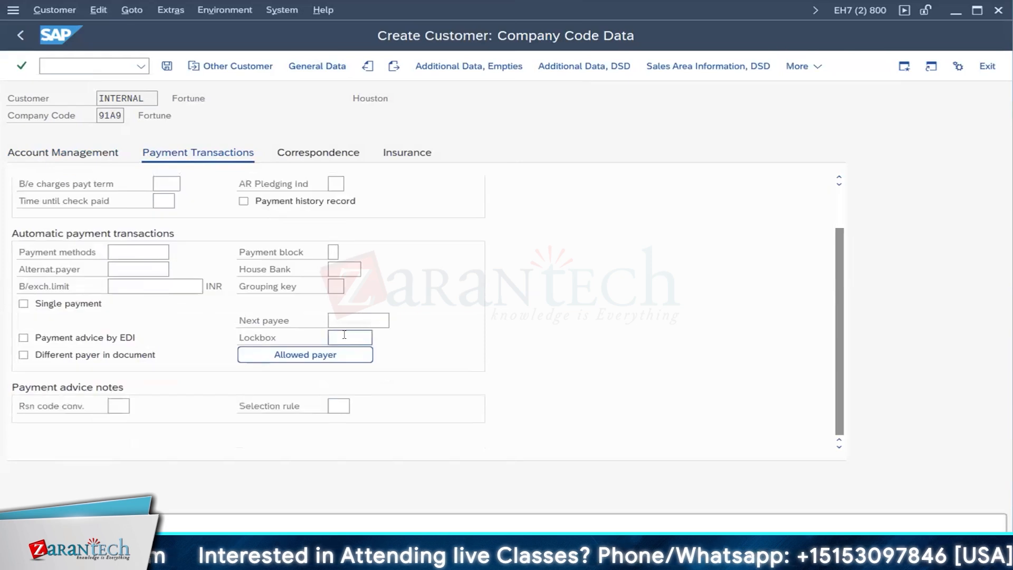
pyautogui.click(339, 152)
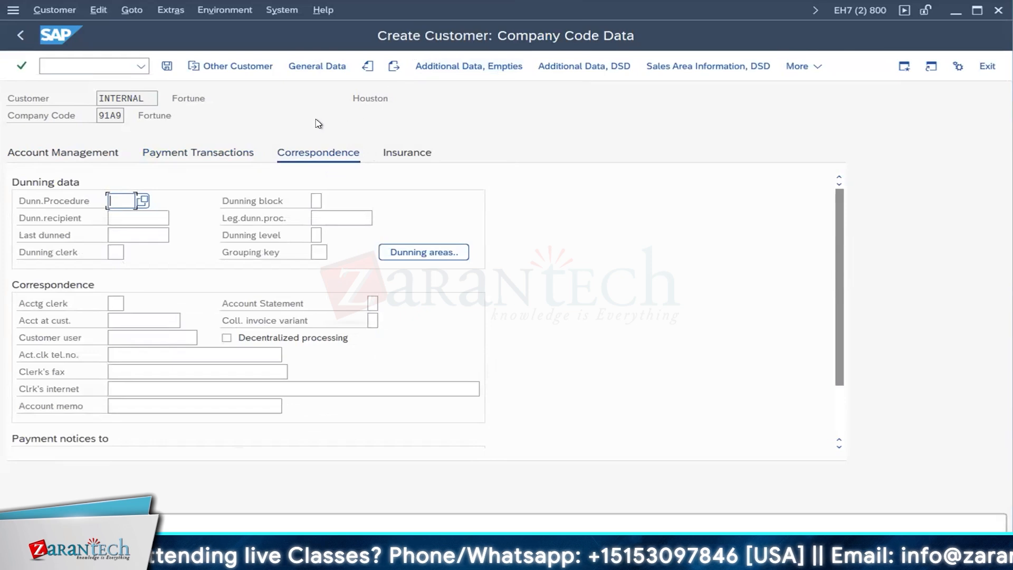
pyautogui.click(224, 152)
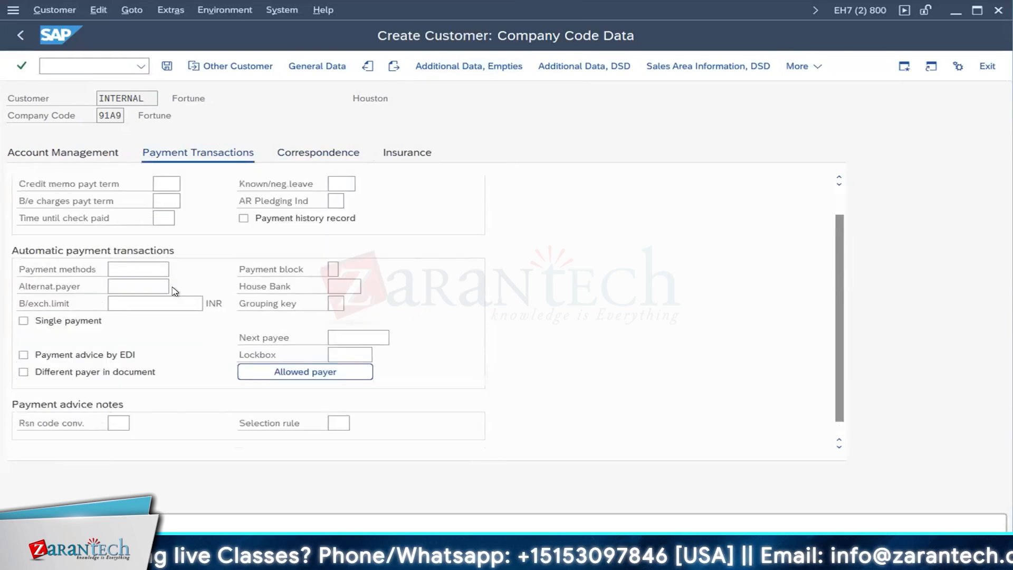
# Assign outgoing payment method C in the customer's automatic payment transactions.
pyautogui.click(136, 270)
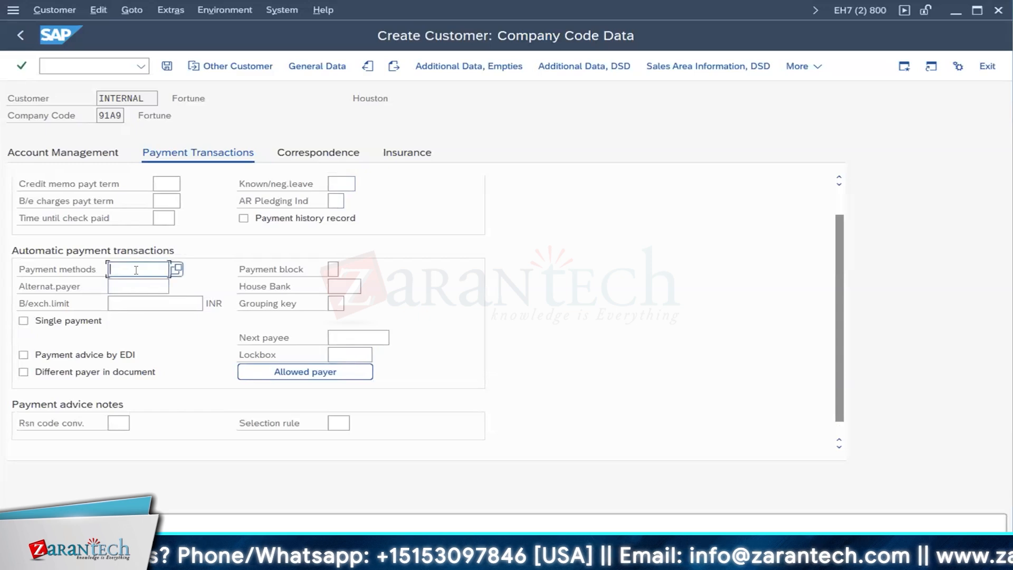
pyautogui.click(175, 269)
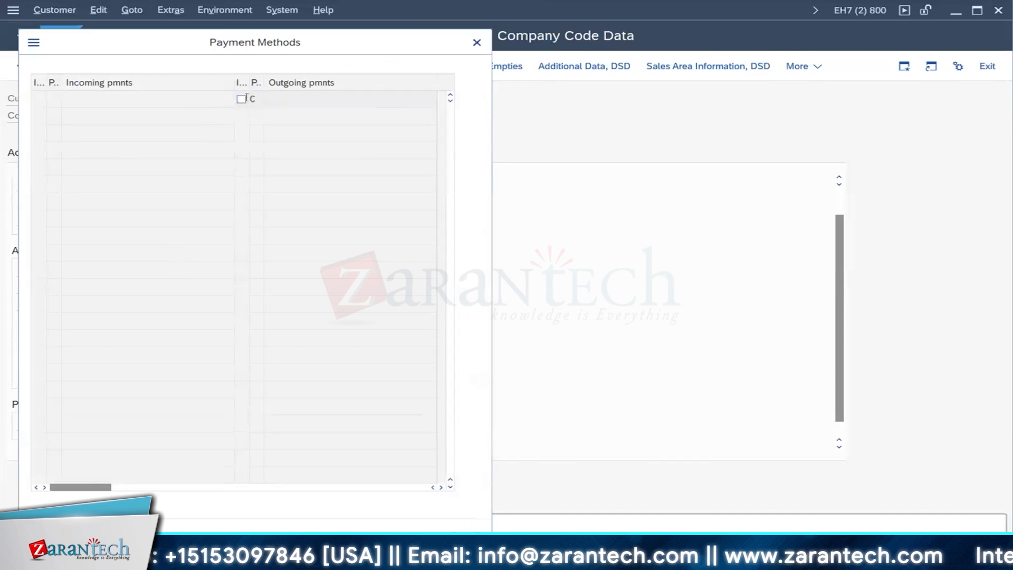
pyautogui.click(242, 100)
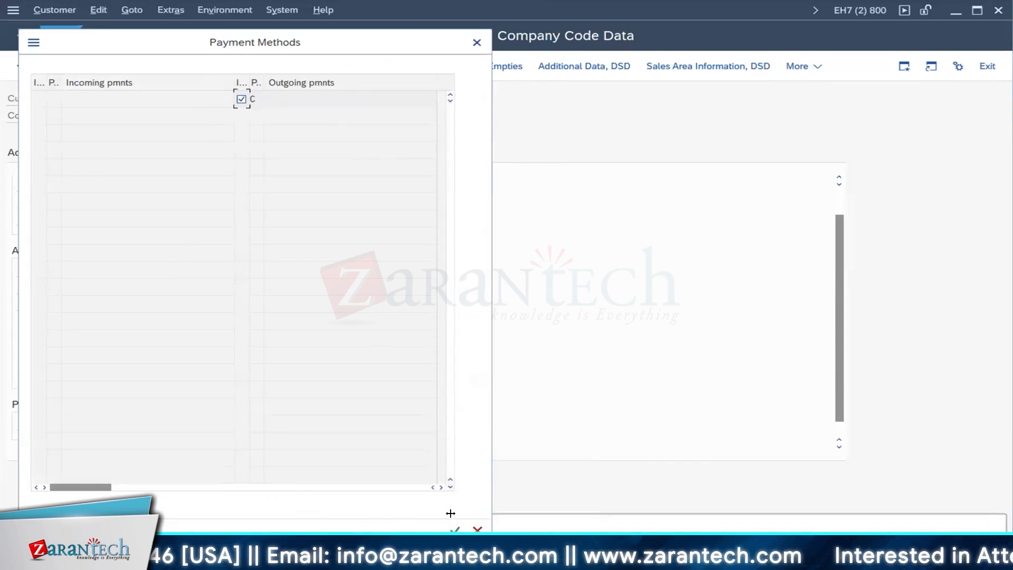
pyautogui.click(455, 527)
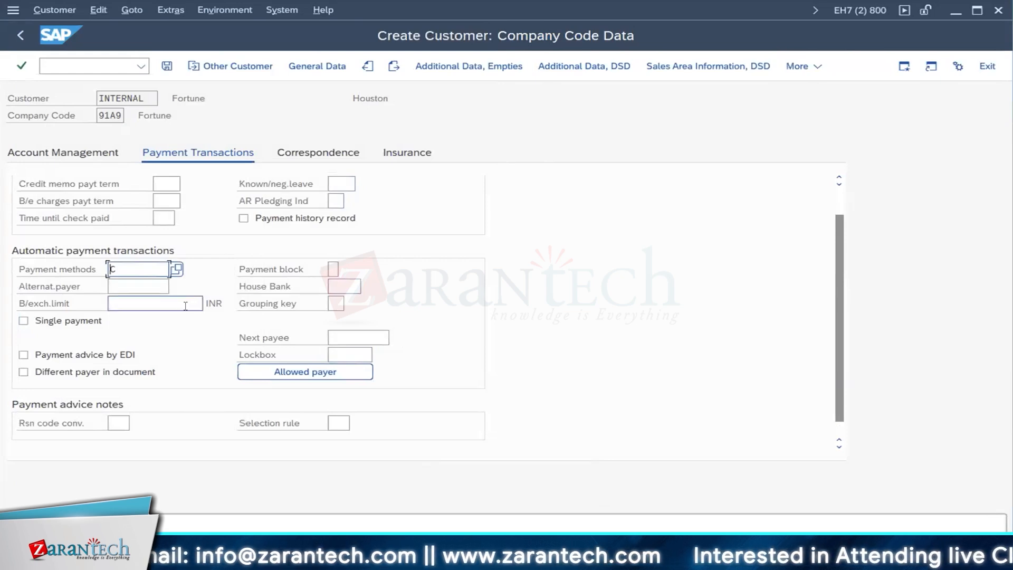
# Assign dunning procedure 91A9 in the customer's correspondence data and save the customer record.
pyautogui.click(315, 152)
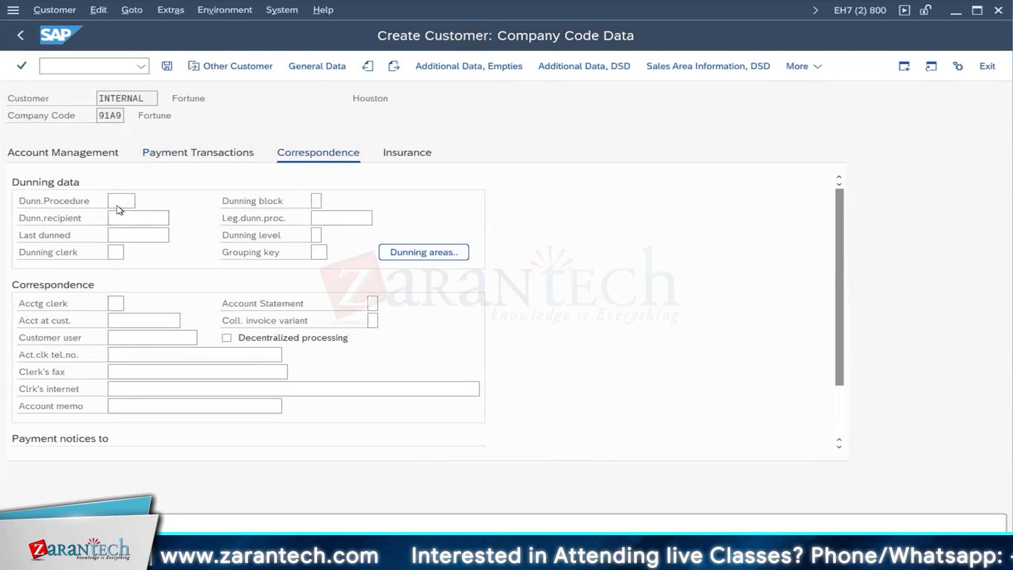
pyautogui.click(144, 201)
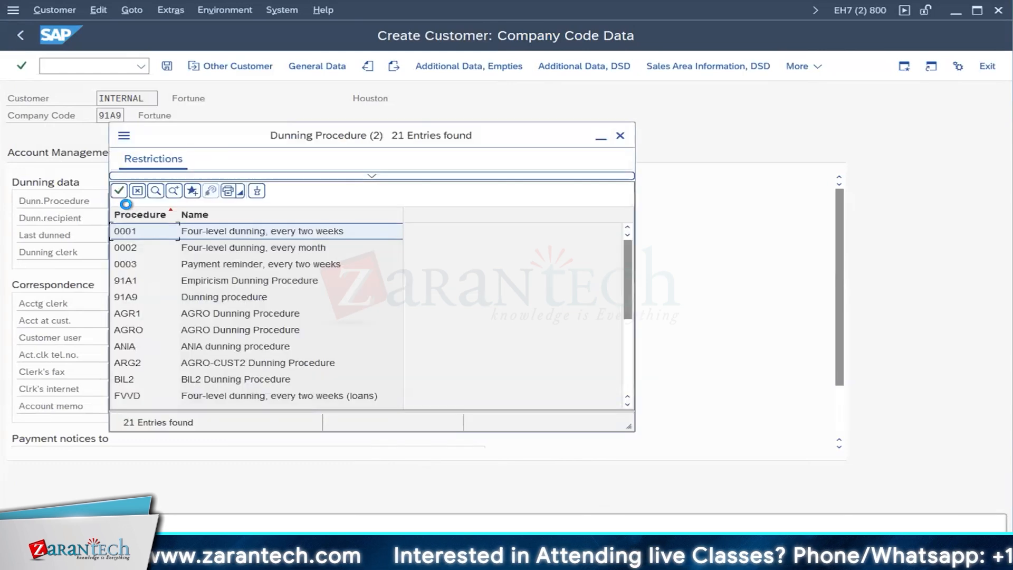
pyautogui.click(213, 296)
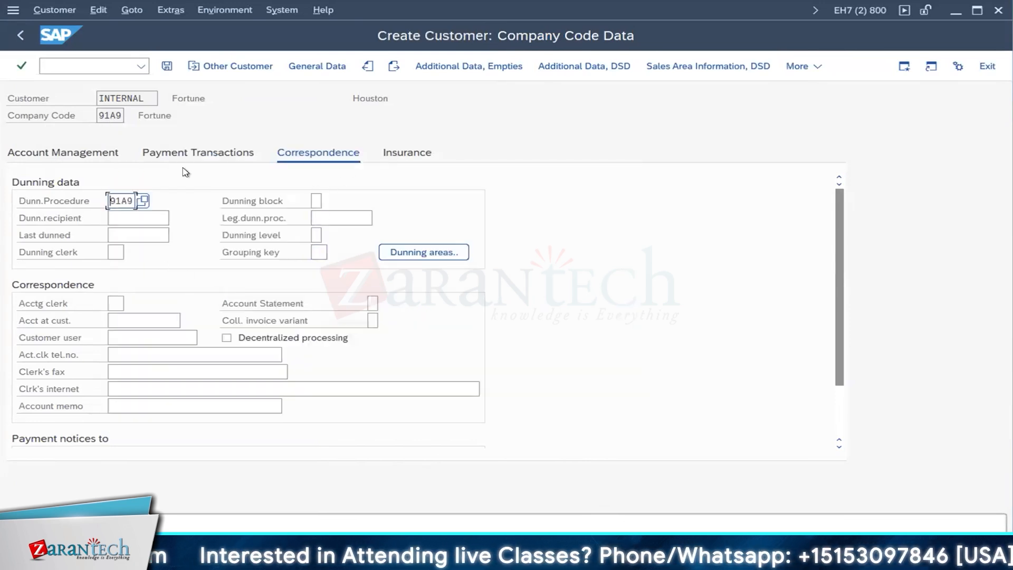
pyautogui.scroll(-3, 200, 254)
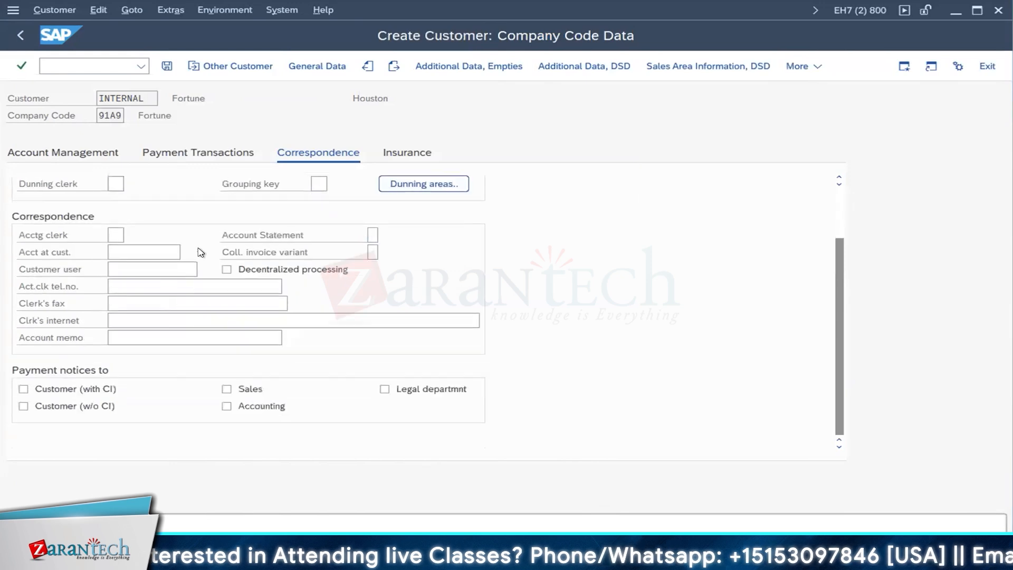
pyautogui.scroll(3, 200, 252)
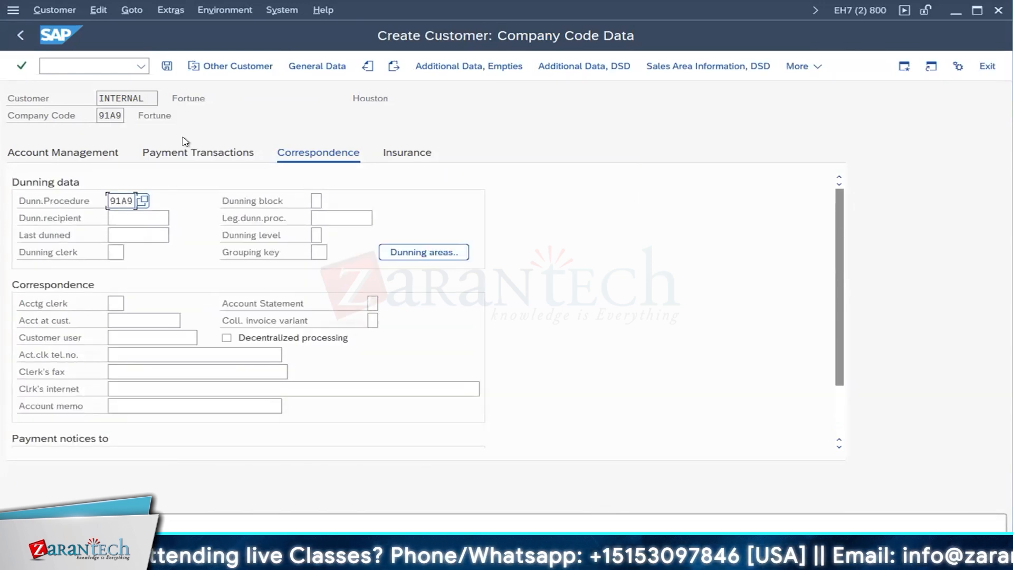
pyautogui.click(167, 64)
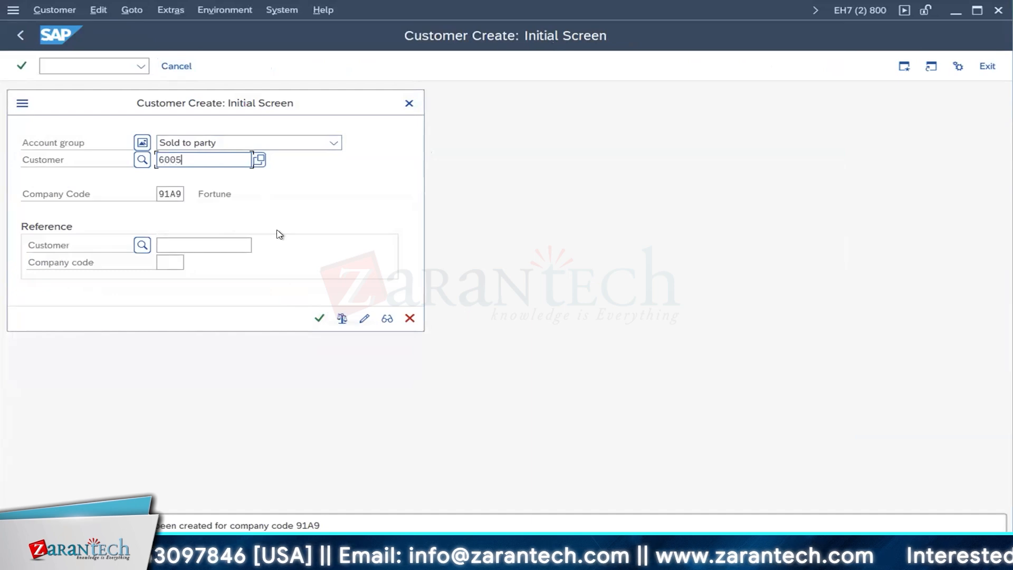
pyautogui.press('BackSpace')
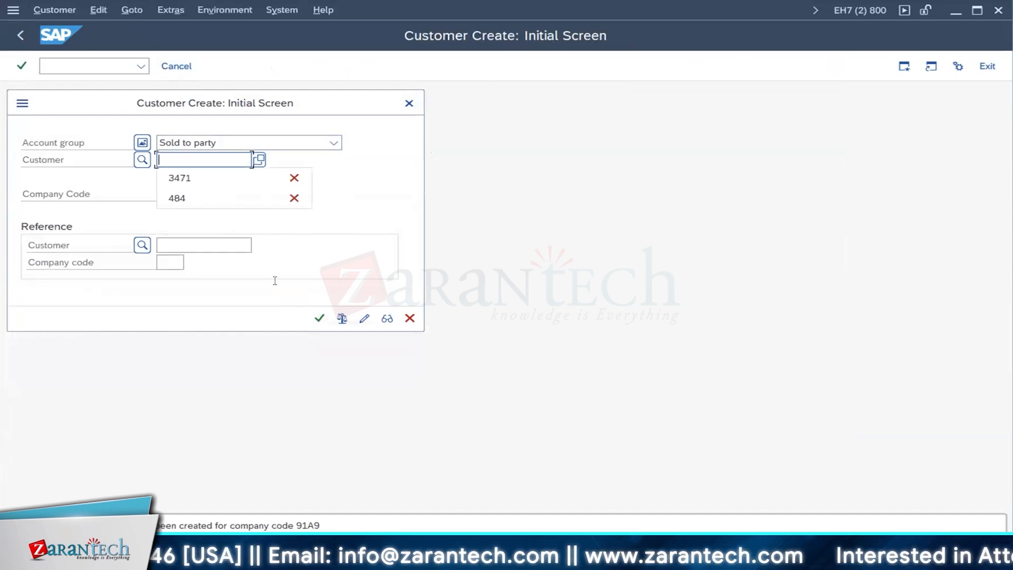
pyautogui.click(317, 318)
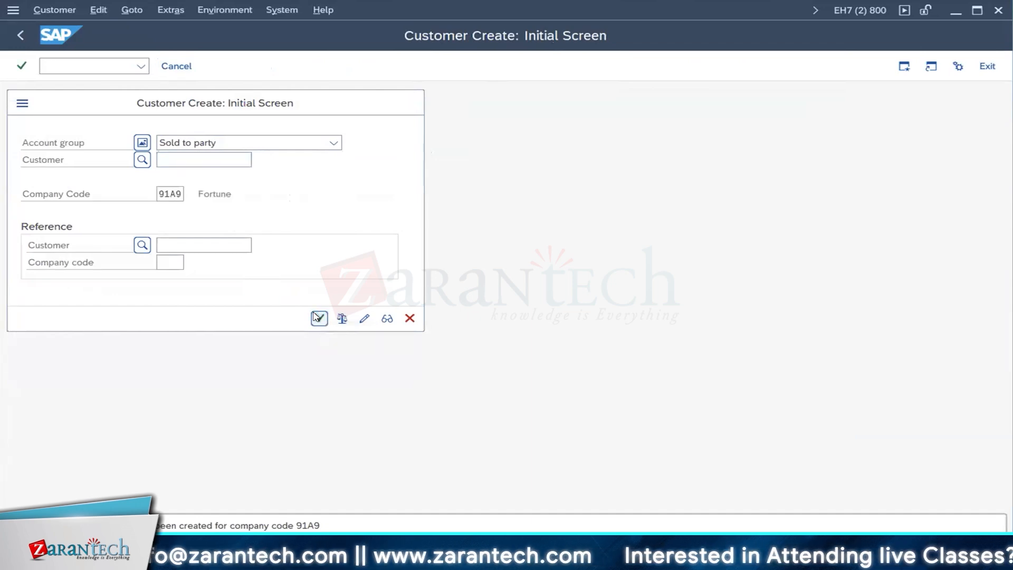
pyautogui.click(316, 318)
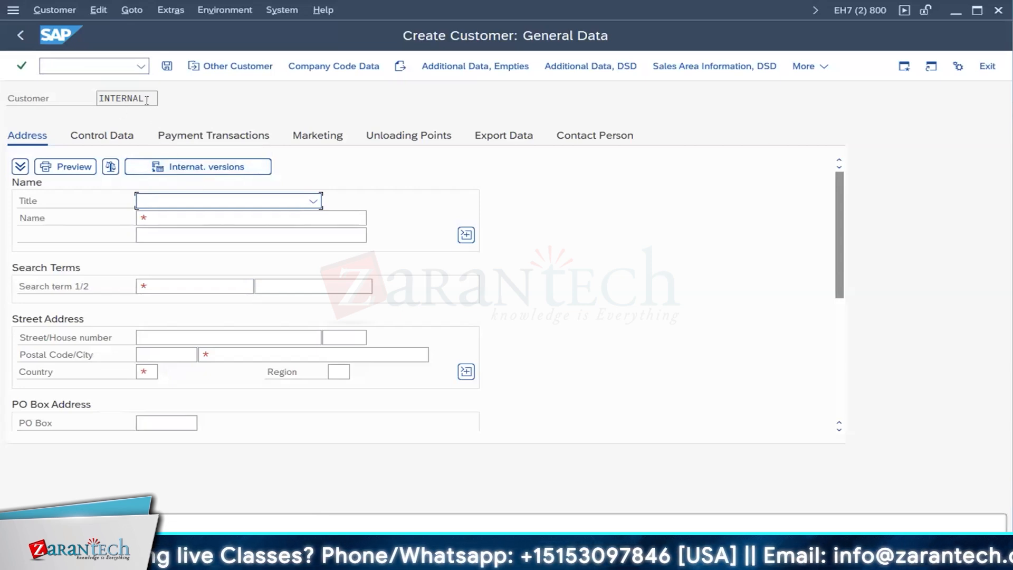
pyautogui.click(164, 218)
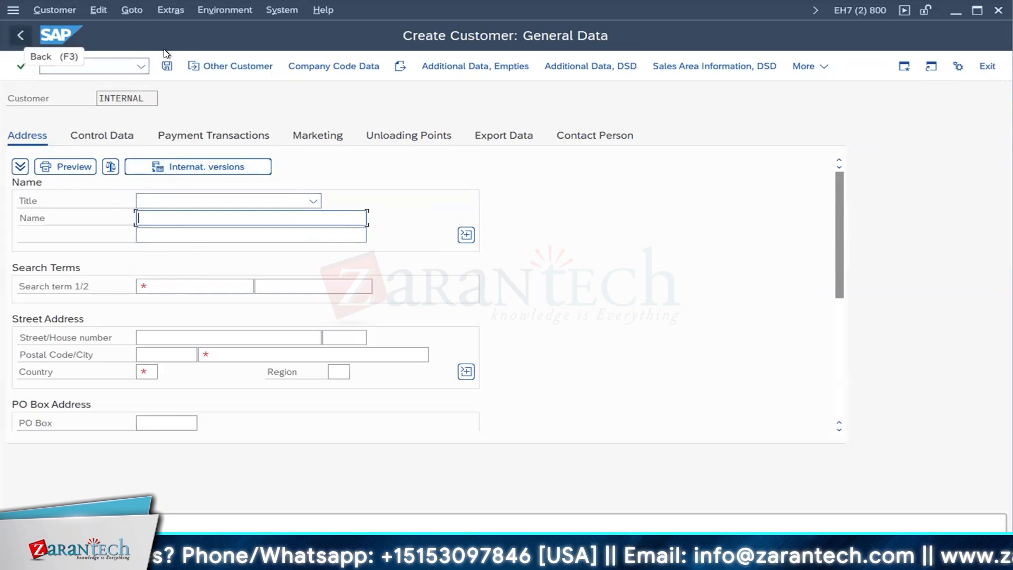
pyautogui.click(16, 32)
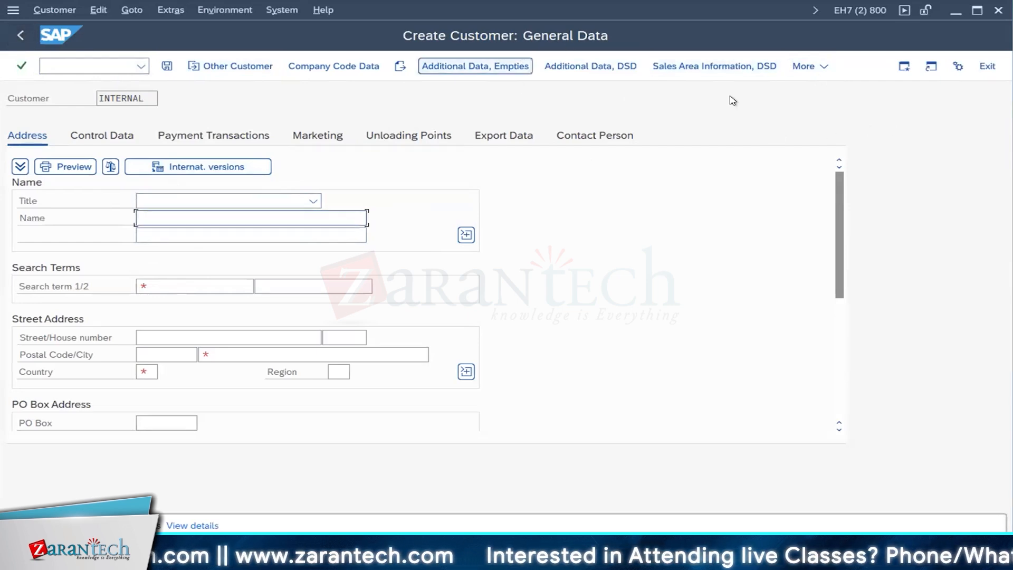
pyautogui.click(804, 66)
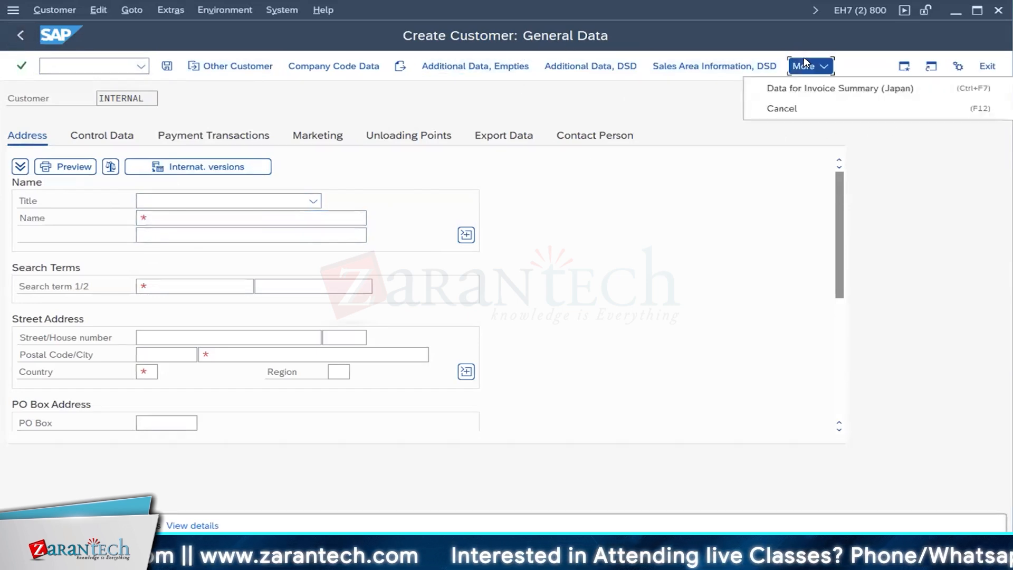
pyautogui.click(789, 109)
pyautogui.click(221, 322)
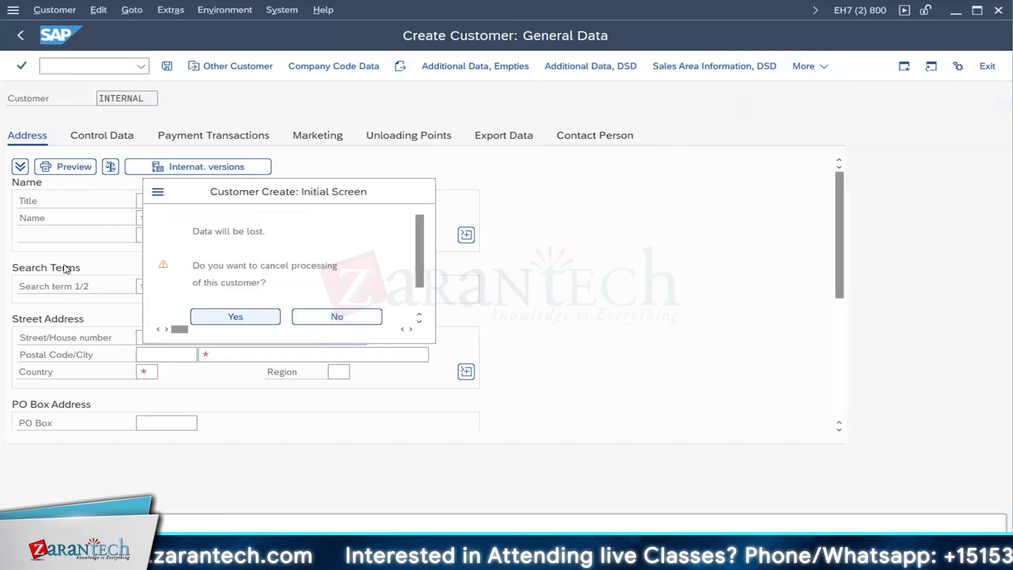
pyautogui.click(322, 318)
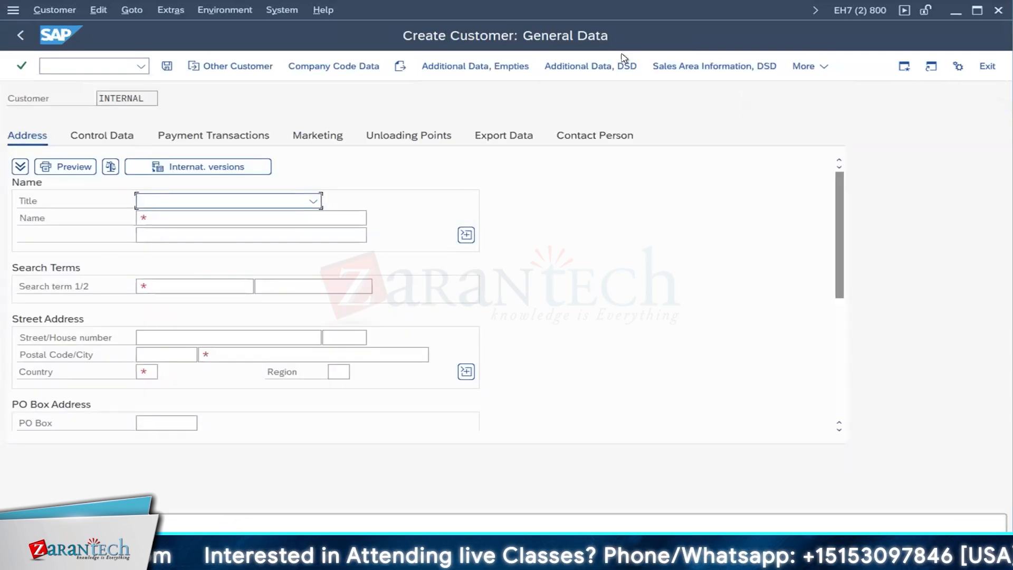
pyautogui.click(808, 66)
pyautogui.click(781, 109)
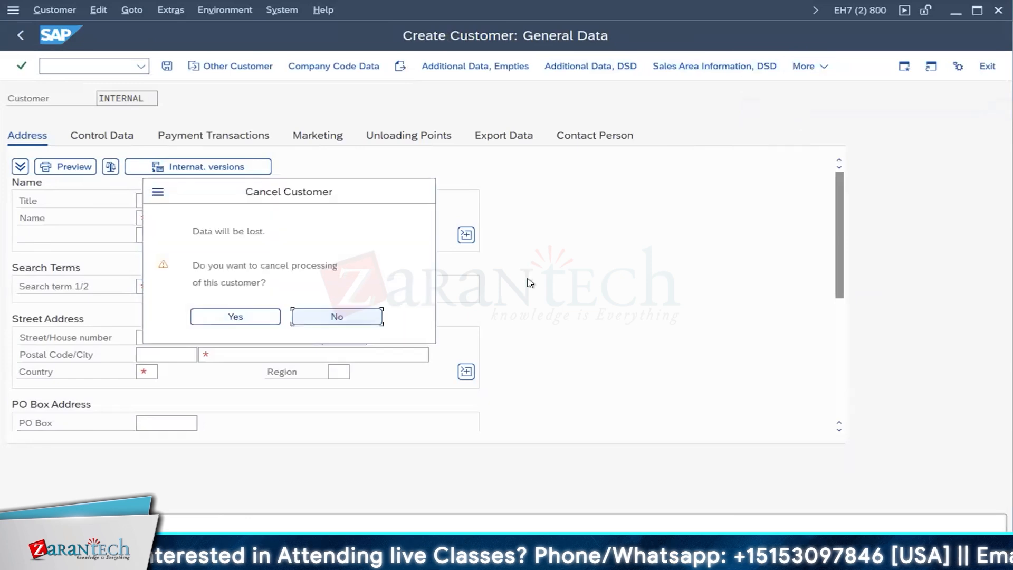
pyautogui.click(267, 320)
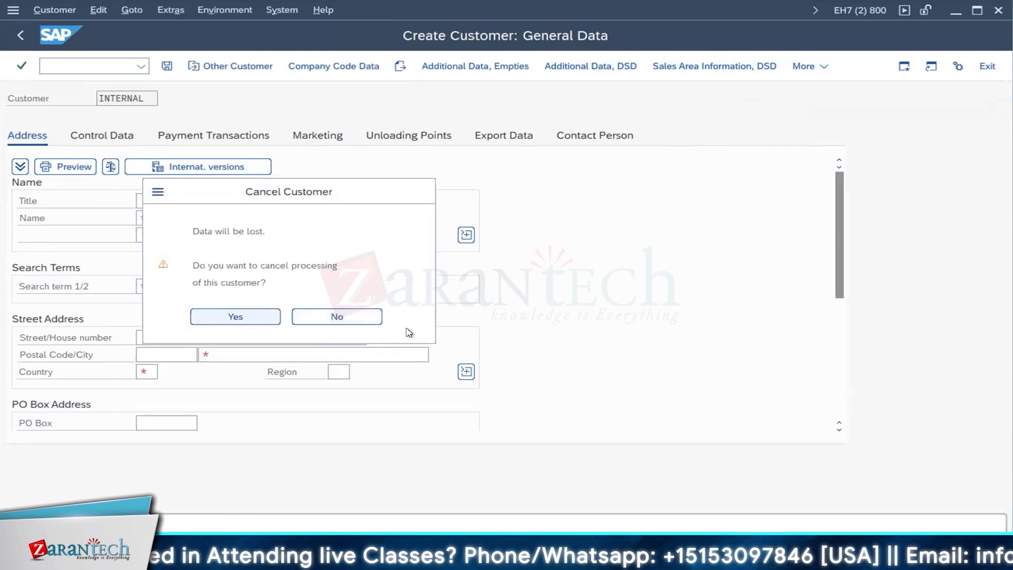
# Leave customer creation and open FB70 - Invoice from the Accounts Receivable document entry transactions.
pyautogui.click(410, 318)
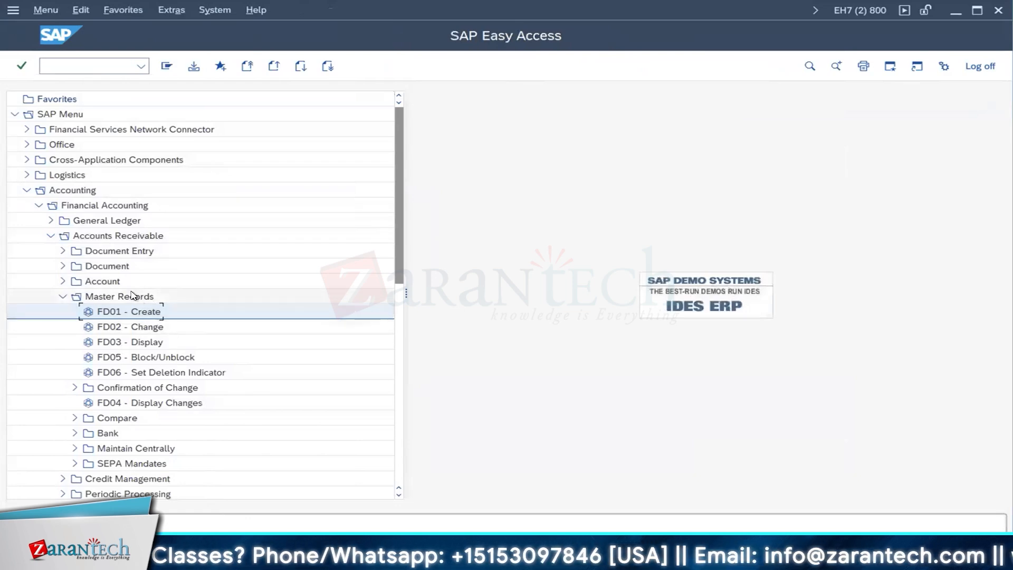
pyautogui.click(62, 252)
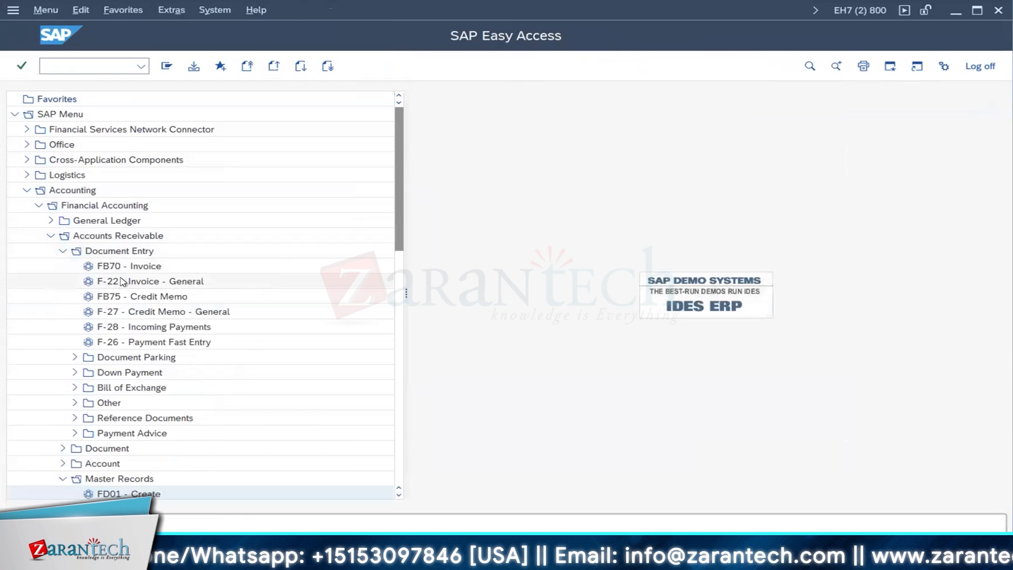
pyautogui.doubleClick(139, 265)
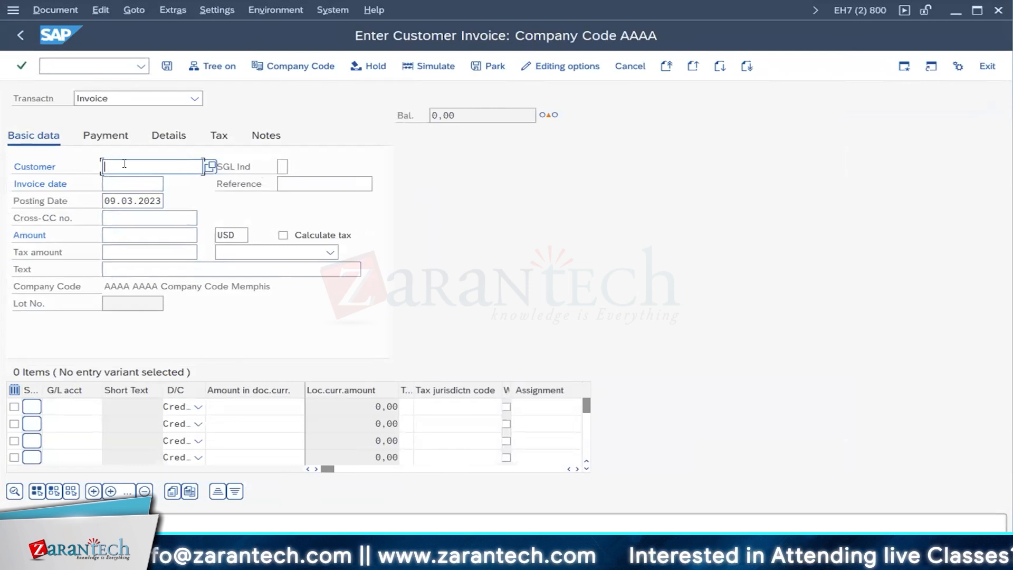
# Close the customer search for company code AAAA and change the invoice's company code to 91A9.
pyautogui.click(133, 201)
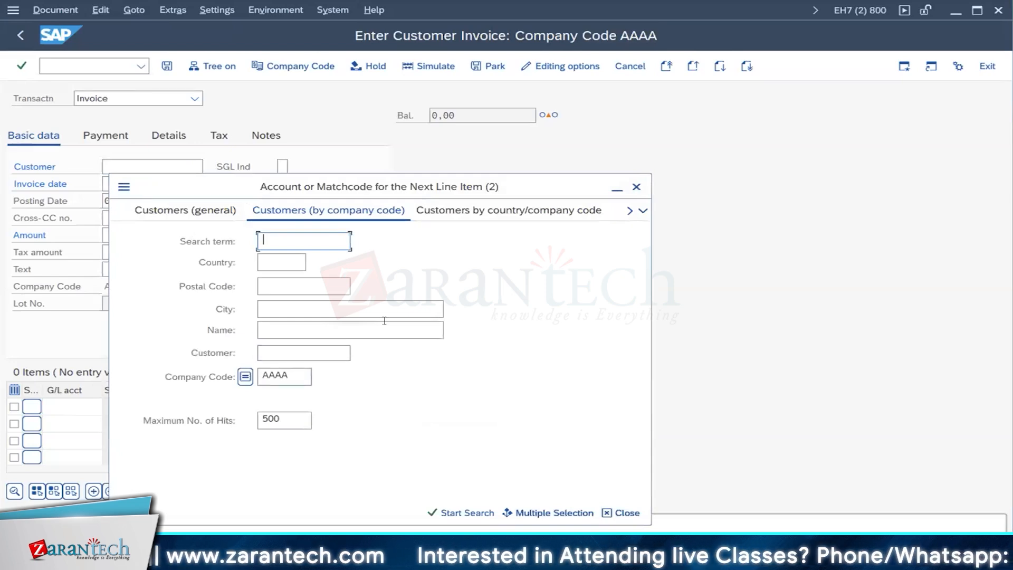
pyautogui.click(636, 186)
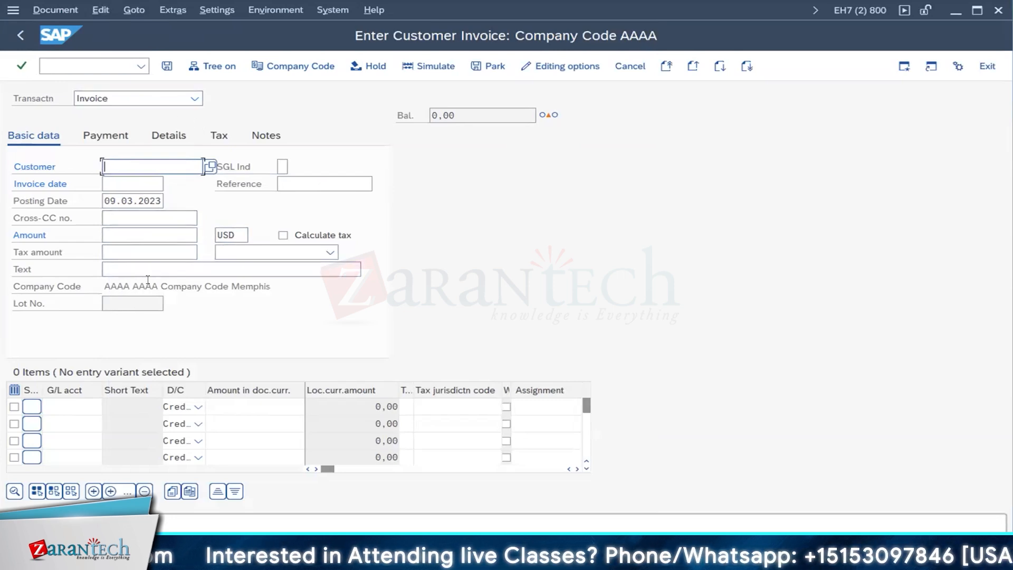
pyautogui.click(312, 69)
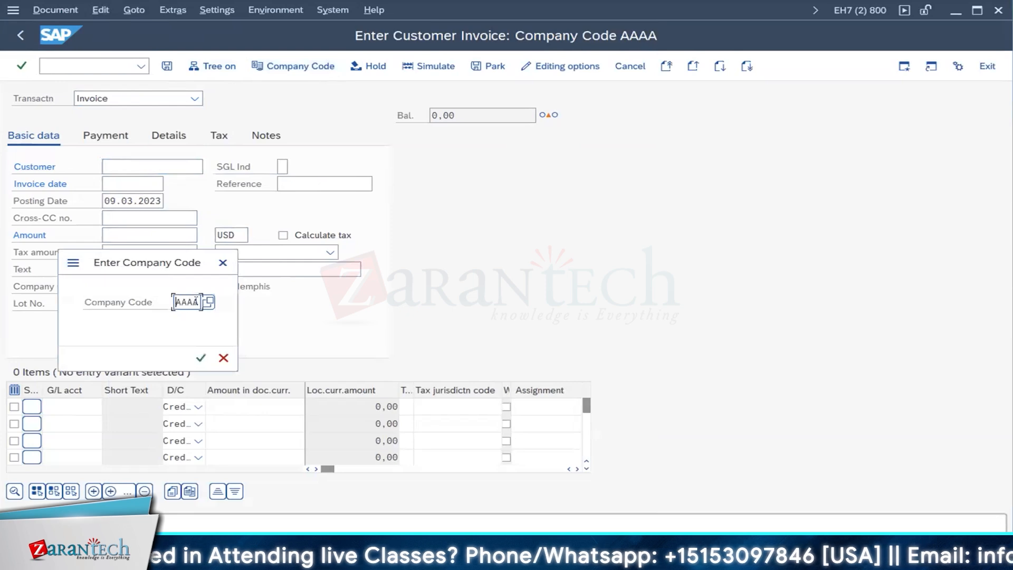
pyautogui.moveTo(199, 303); pyautogui.dragTo(2, 300)
pyautogui.write('91a9')
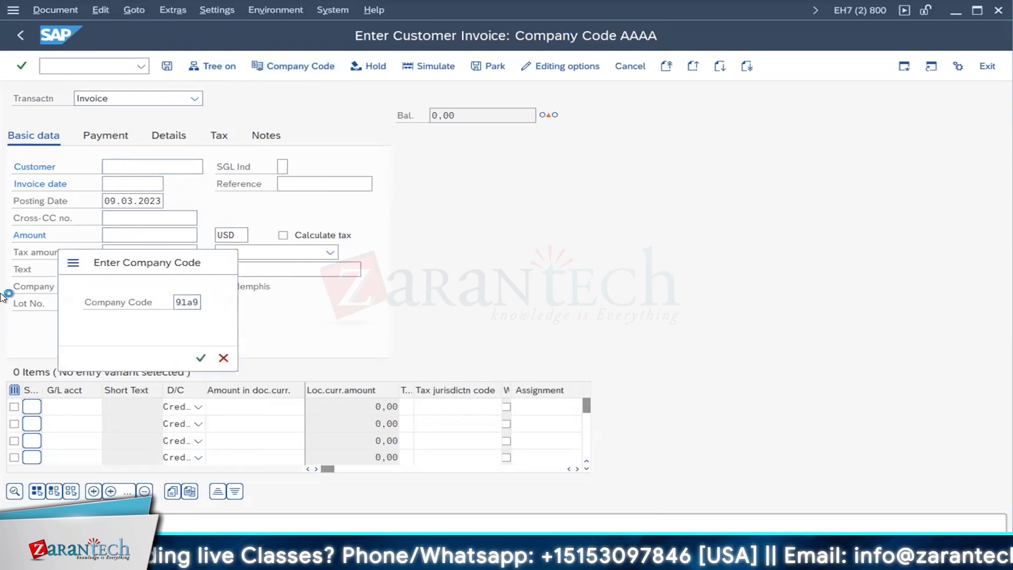
pyautogui.press('Return')
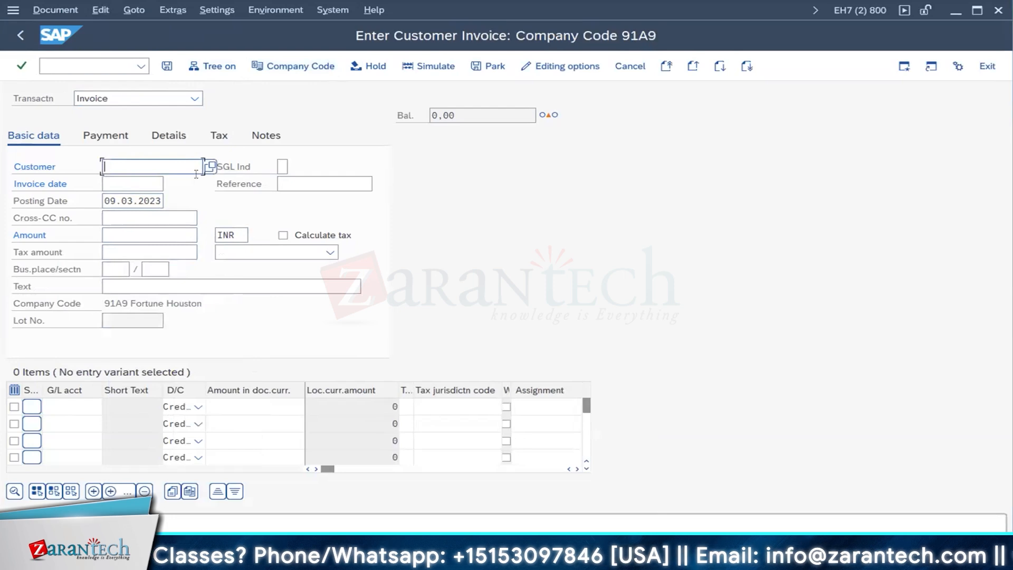
# Select the customer FORTUNE for the invoice and set the invoice date to 09.01.2023.
pyautogui.click(211, 167)
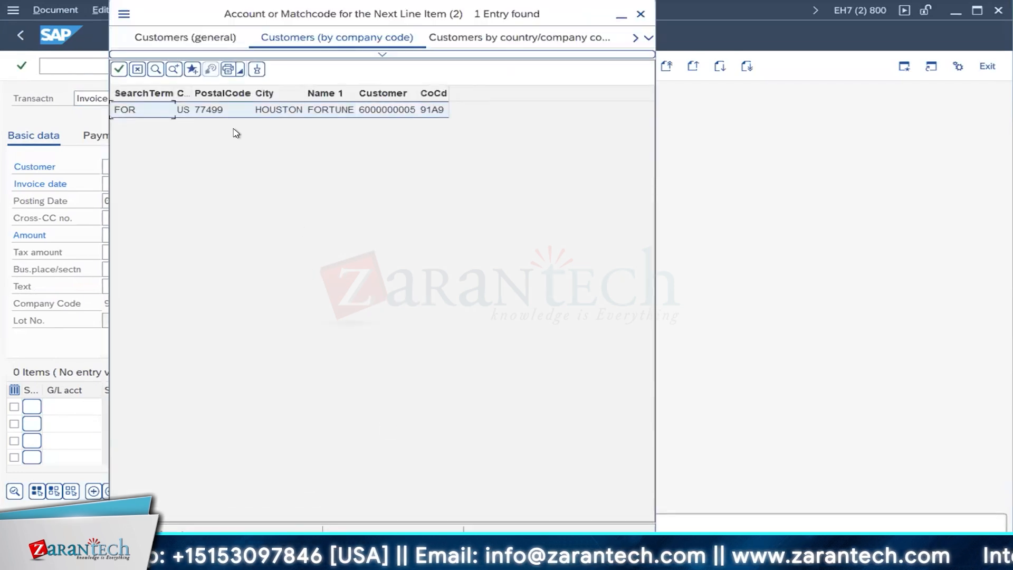
pyautogui.doubleClick(227, 110)
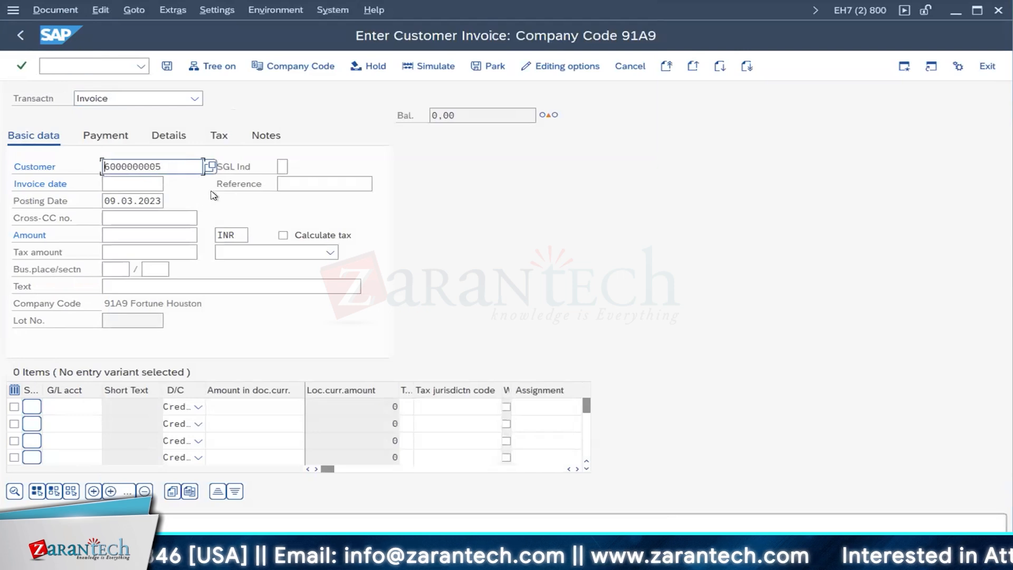
pyautogui.click(133, 183)
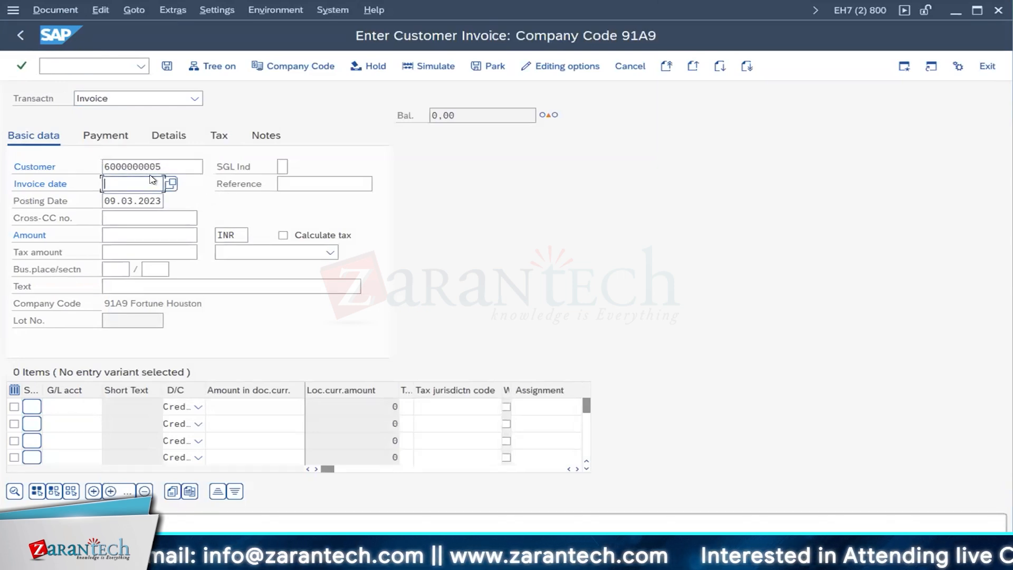
pyautogui.write('09')
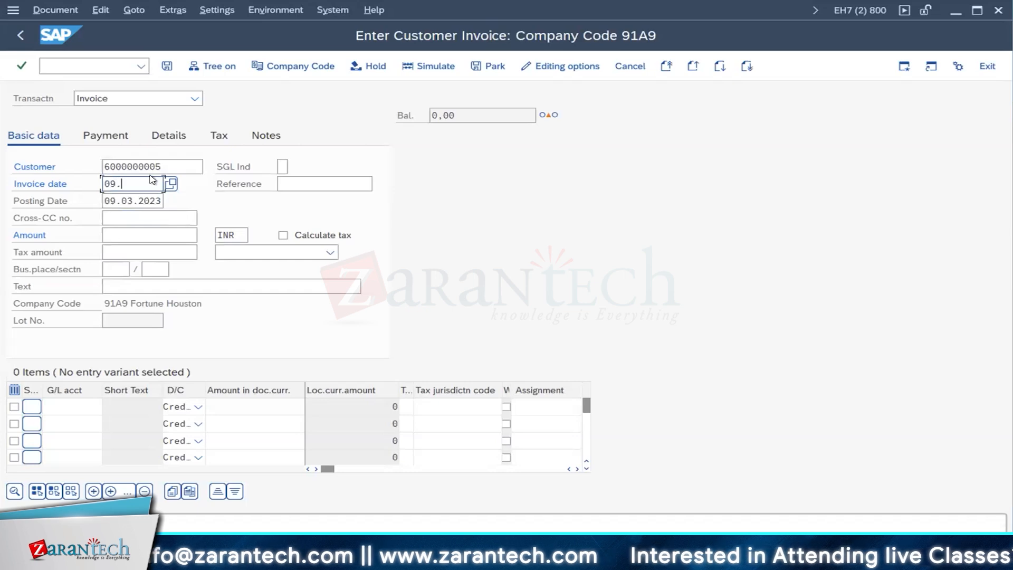
pyautogui.write('.01.2')
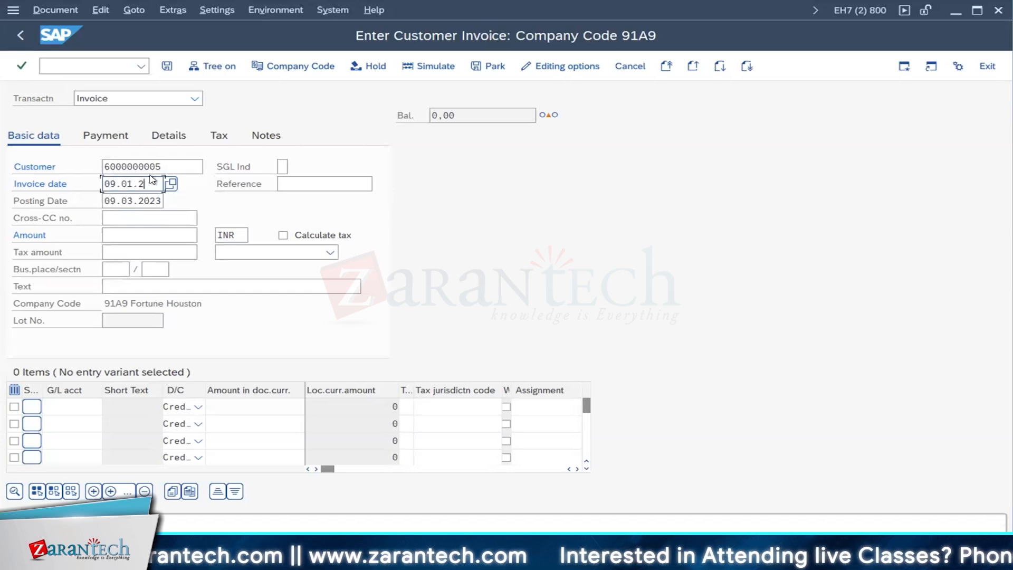
pyautogui.write('023')
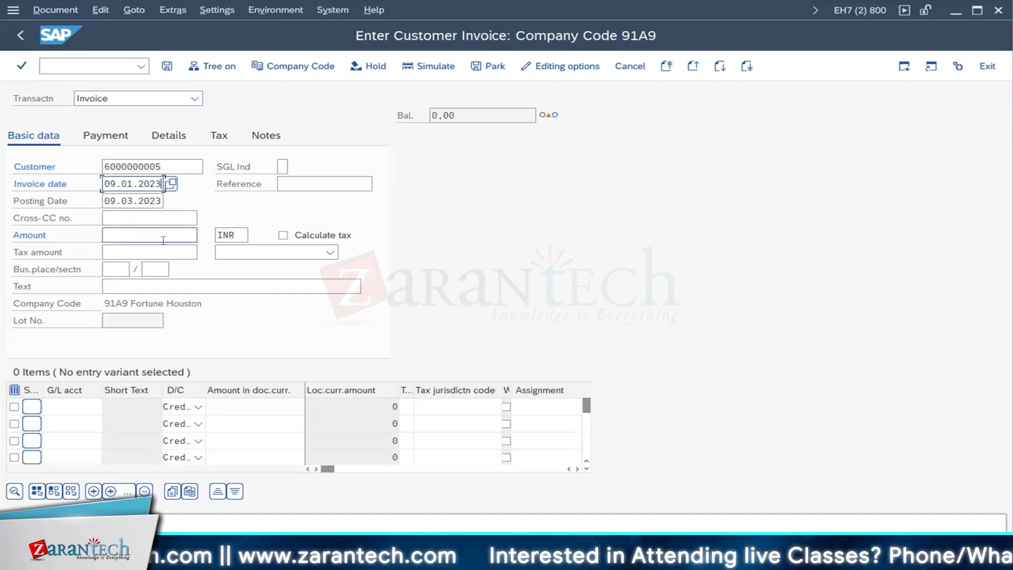
# Set the customer invoice's posting date to 09.01.2023 and its amount to 1000 INR.
pyautogui.click(130, 201)
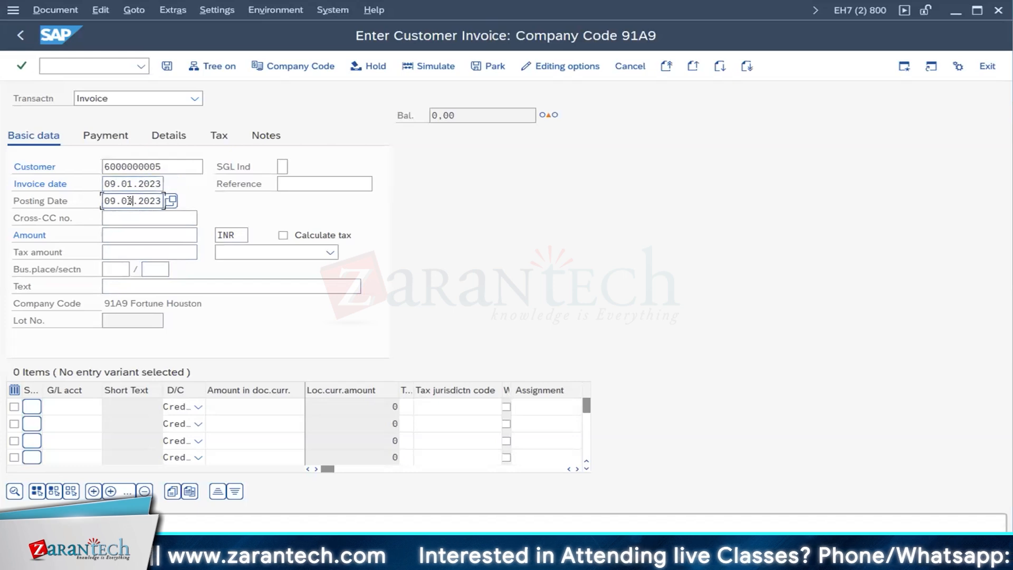
pyautogui.press('BackSpace')
pyautogui.press('F10')
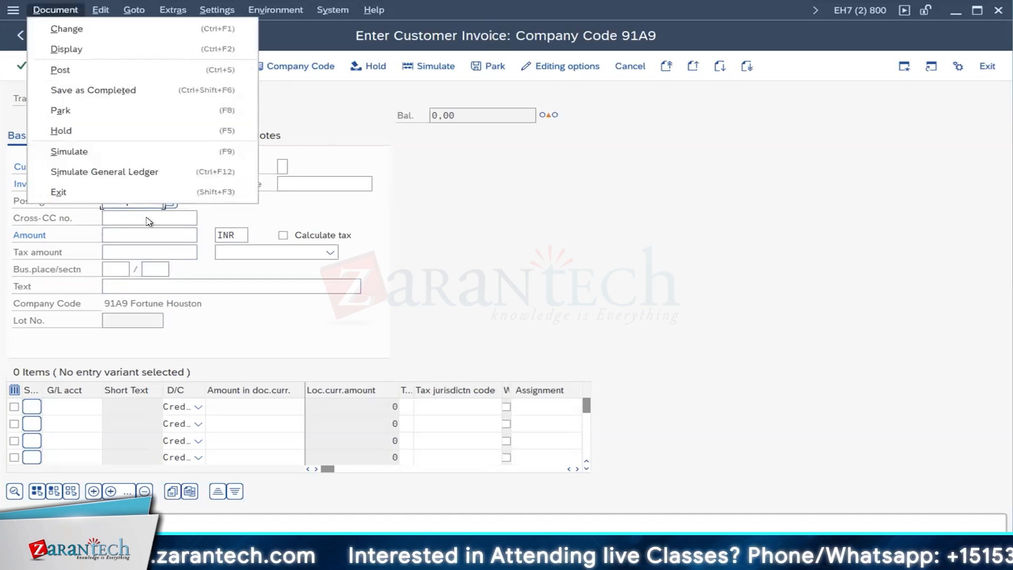
pyautogui.press('Escape')
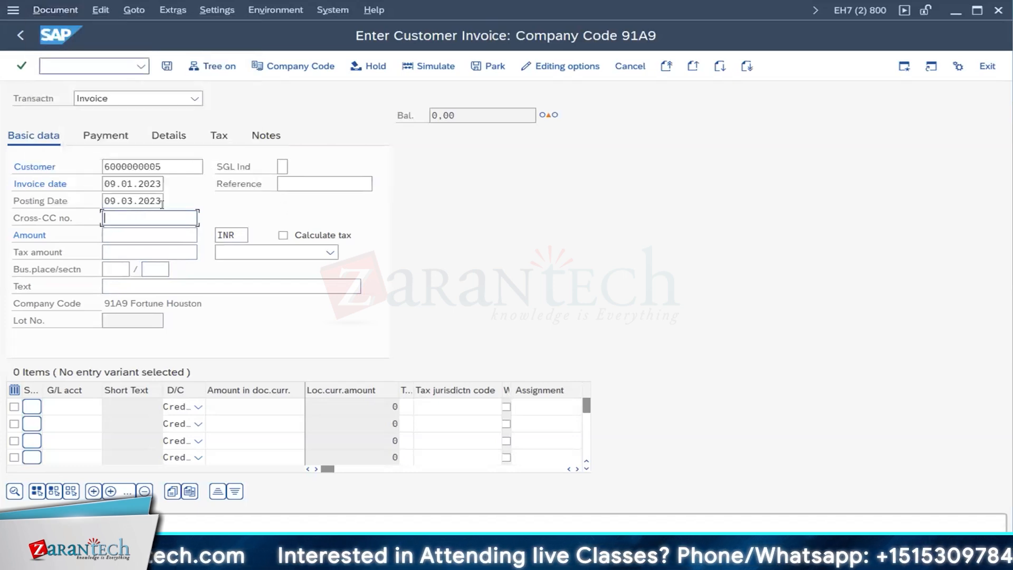
pyautogui.press('Tab')
pyautogui.click(129, 201)
pyautogui.press('BackSpace')
pyautogui.write('1')
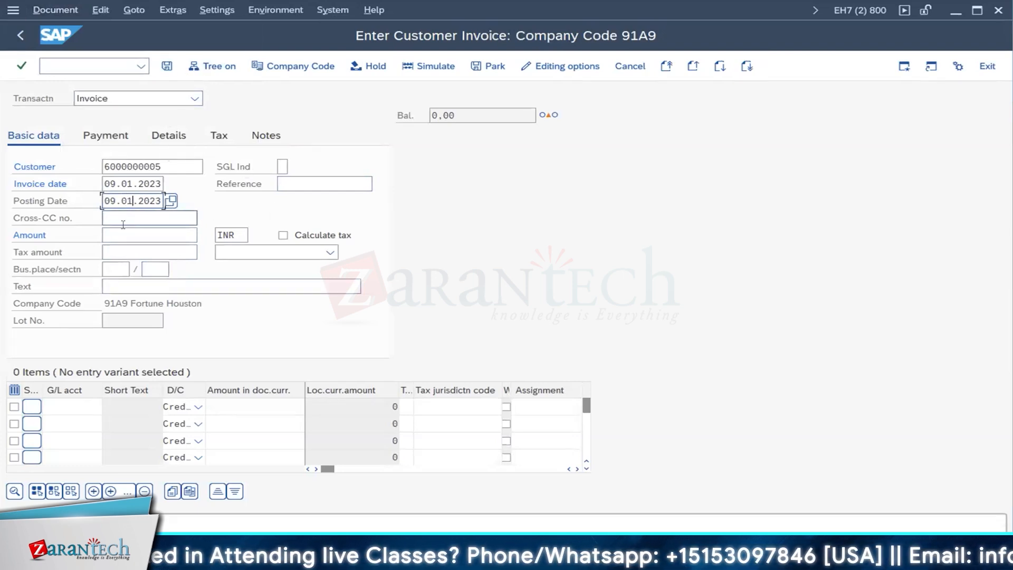
pyautogui.click(111, 235)
pyautogui.write('1000')
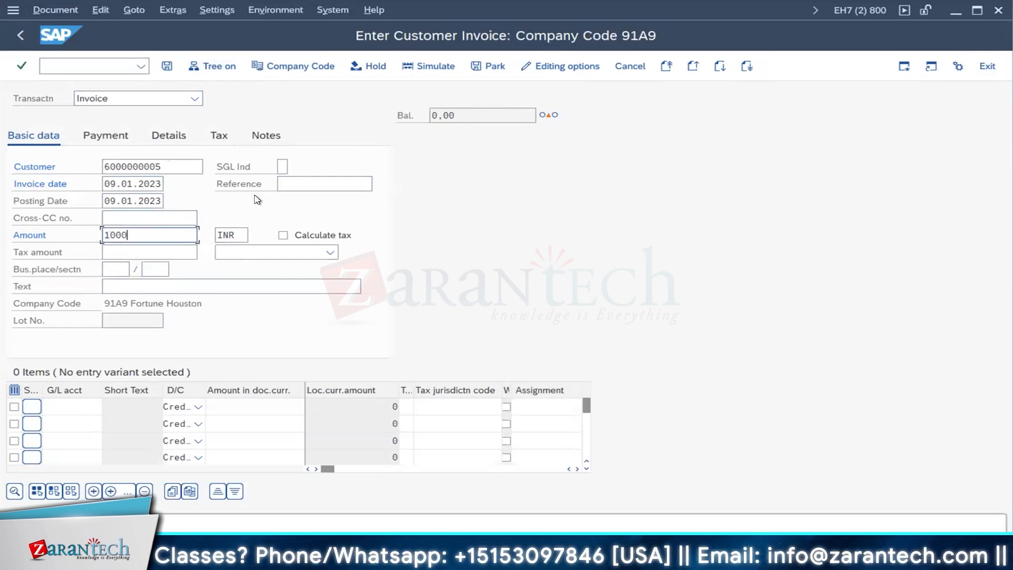
# Look up the G/L accounts of company code 91A9 and assign Electricity Expenses (200000) to the first line item.
pyautogui.click(55, 407)
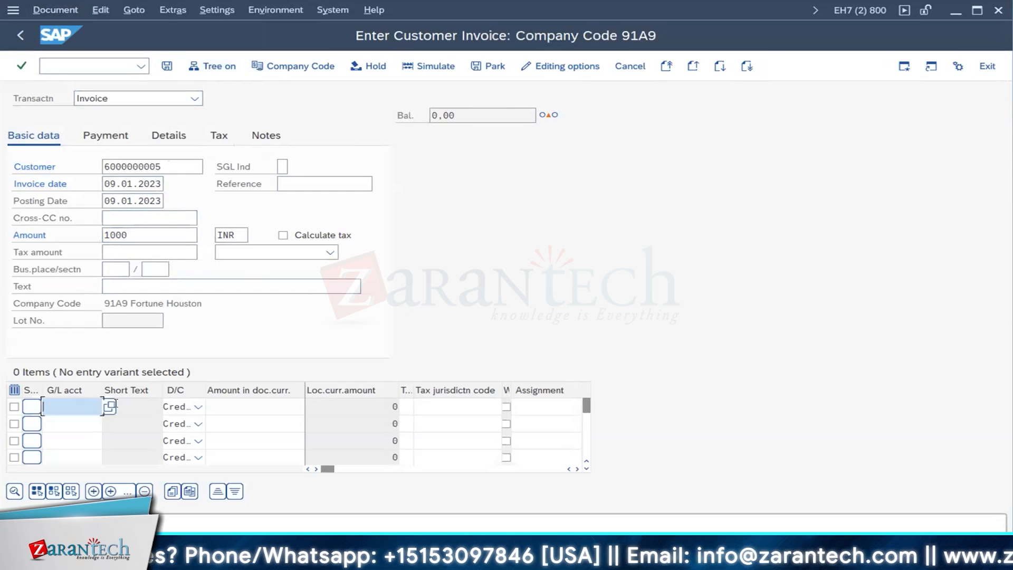
pyautogui.click(109, 408)
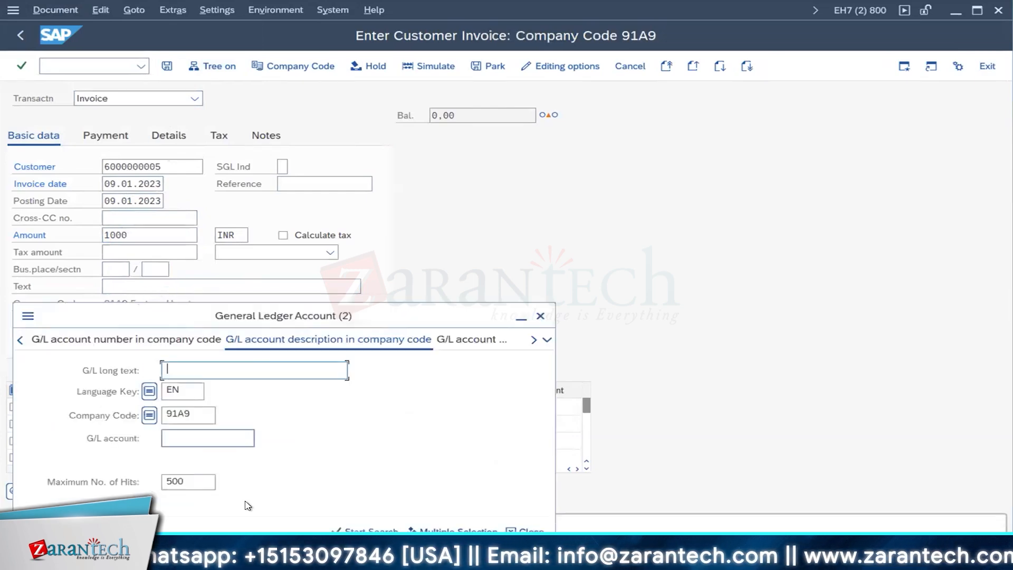
pyautogui.click(346, 527)
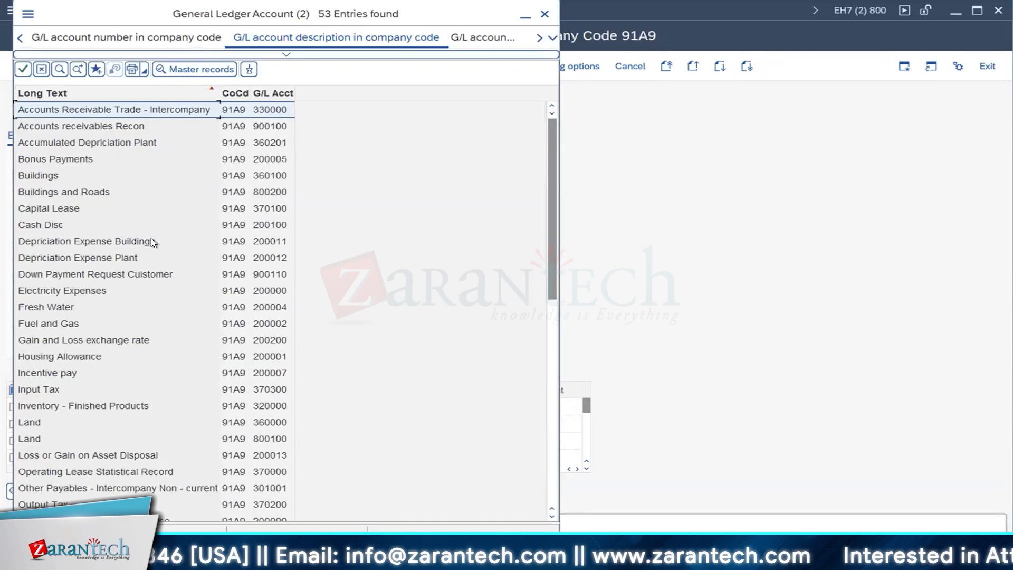
pyautogui.scroll(-6, 153, 242)
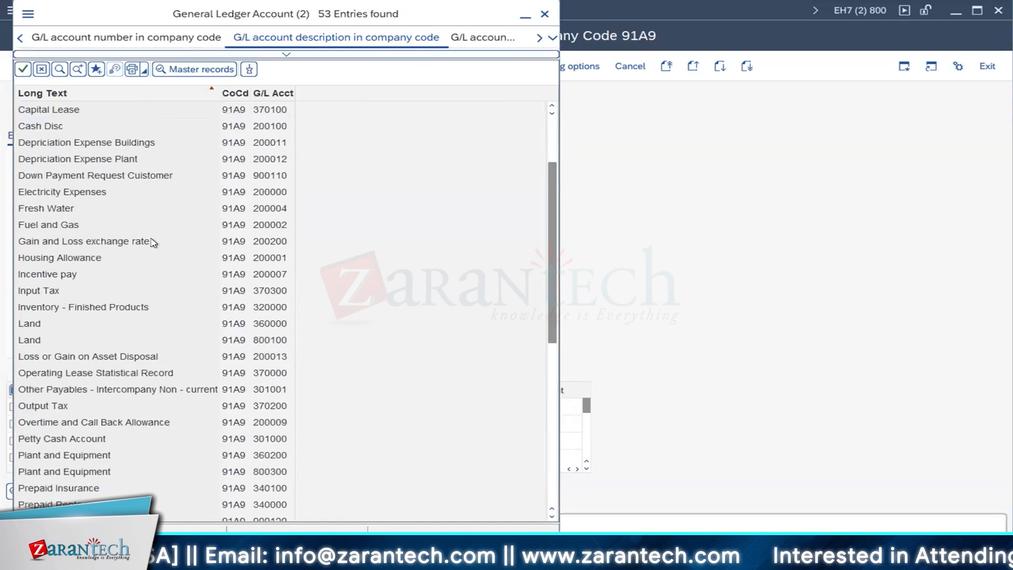
pyautogui.scroll(-3, 153, 242)
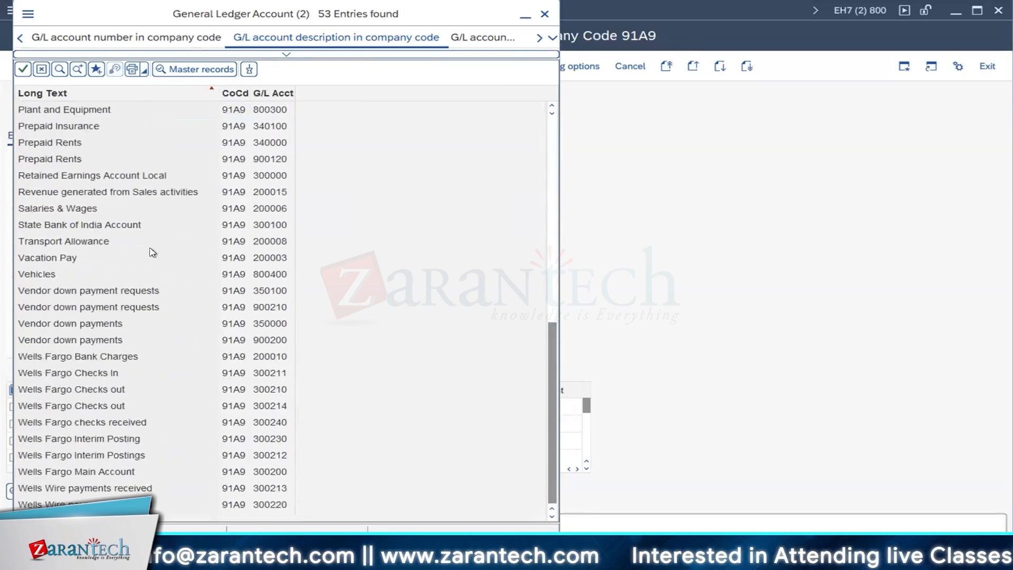
pyautogui.scroll(9, 152, 252)
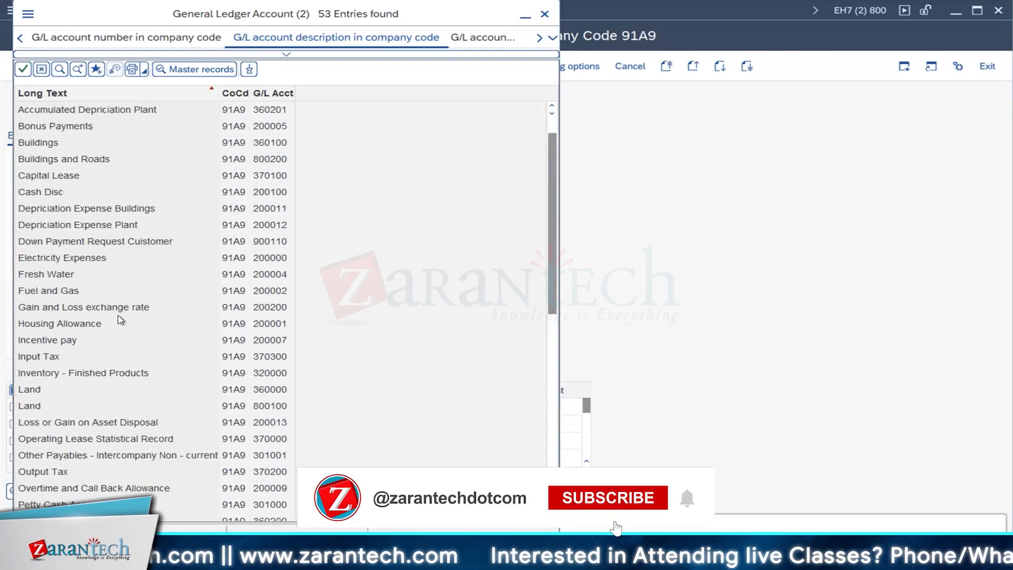
pyautogui.doubleClick(50, 257)
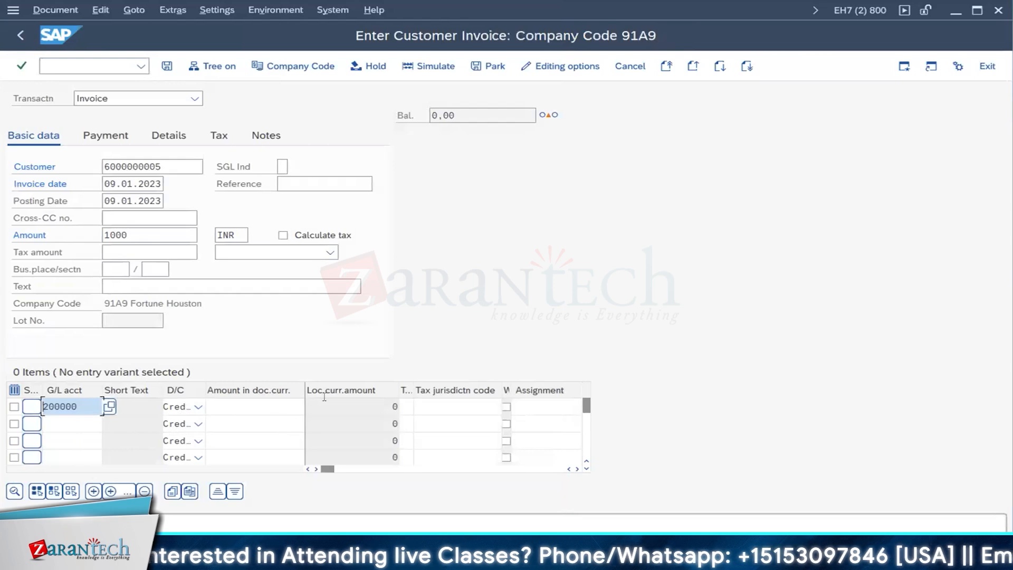
# Set the first line item's document currency amount to 1000 and check the invoice entries.
pyautogui.click(271, 405)
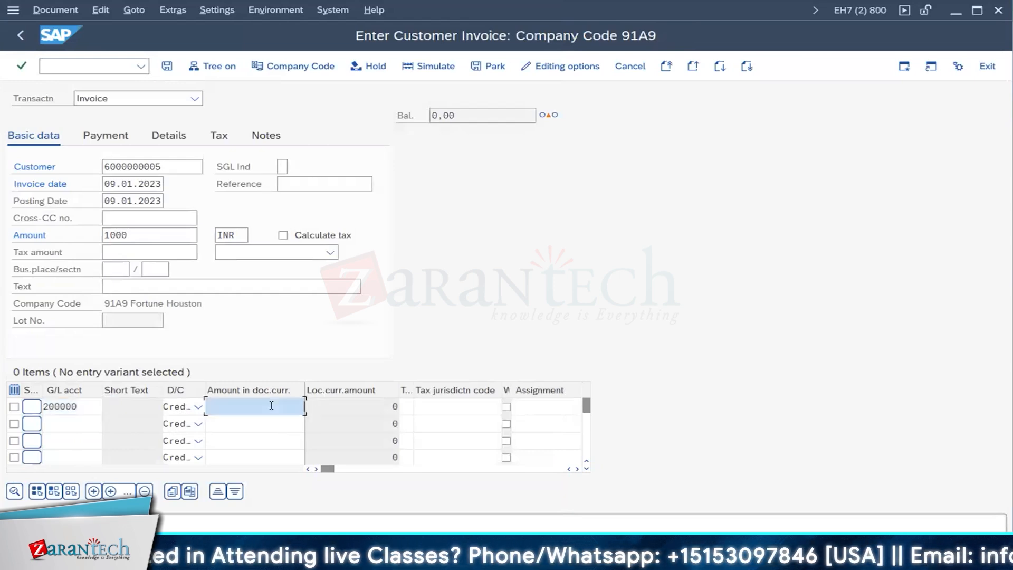
pyautogui.write('1000')
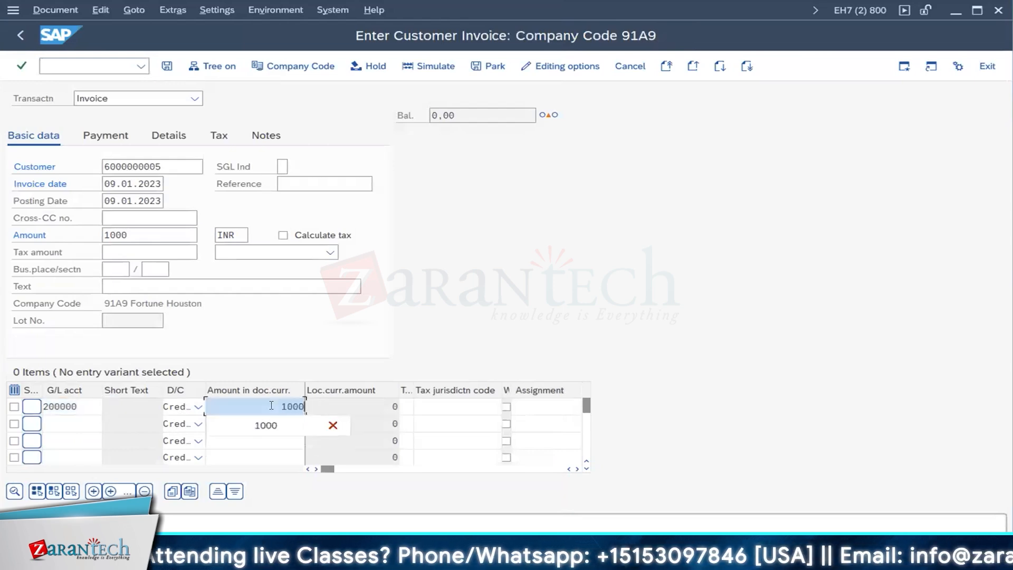
pyautogui.click(354, 349)
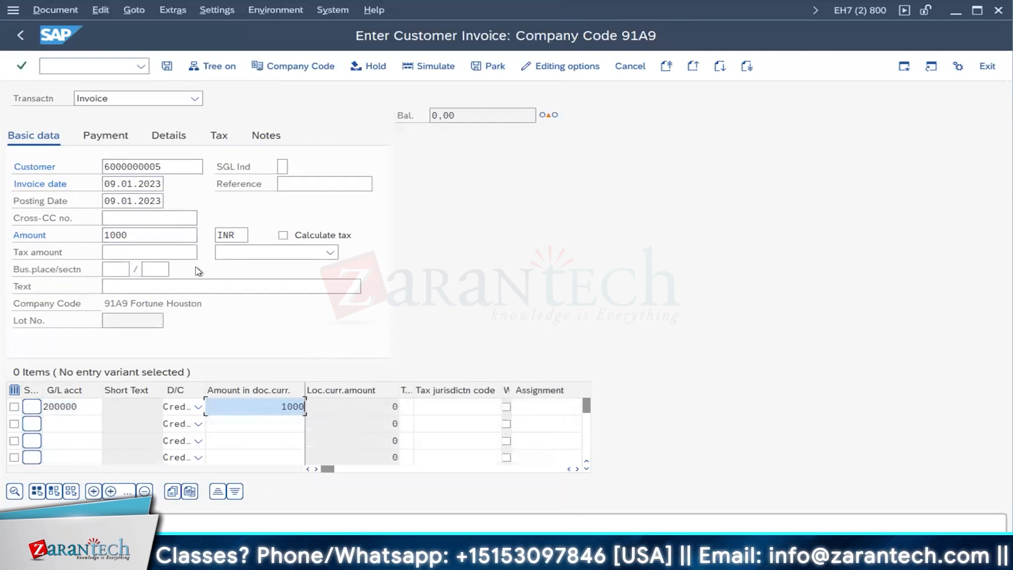
pyautogui.press('Return')
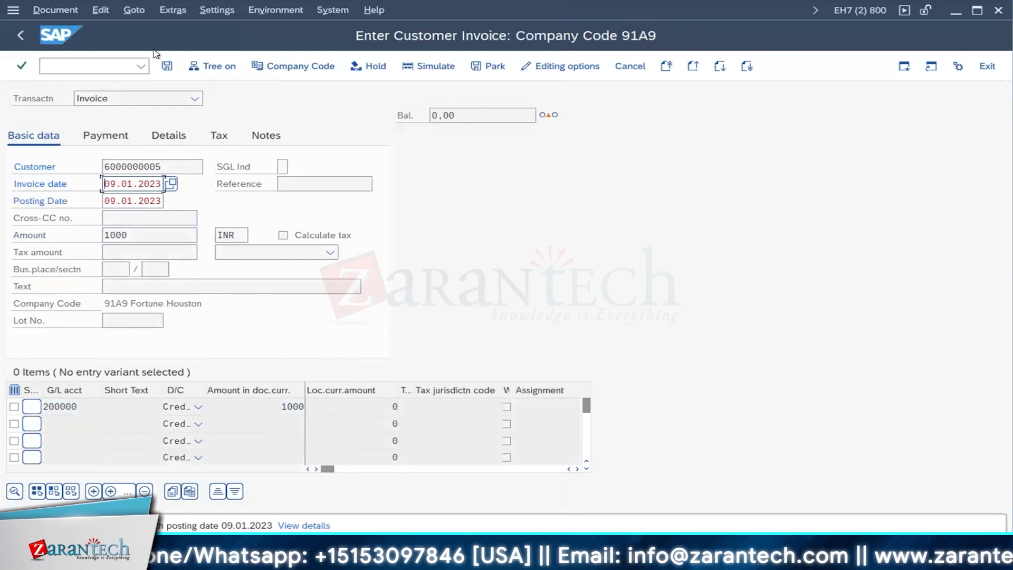
pyautogui.click(23, 66)
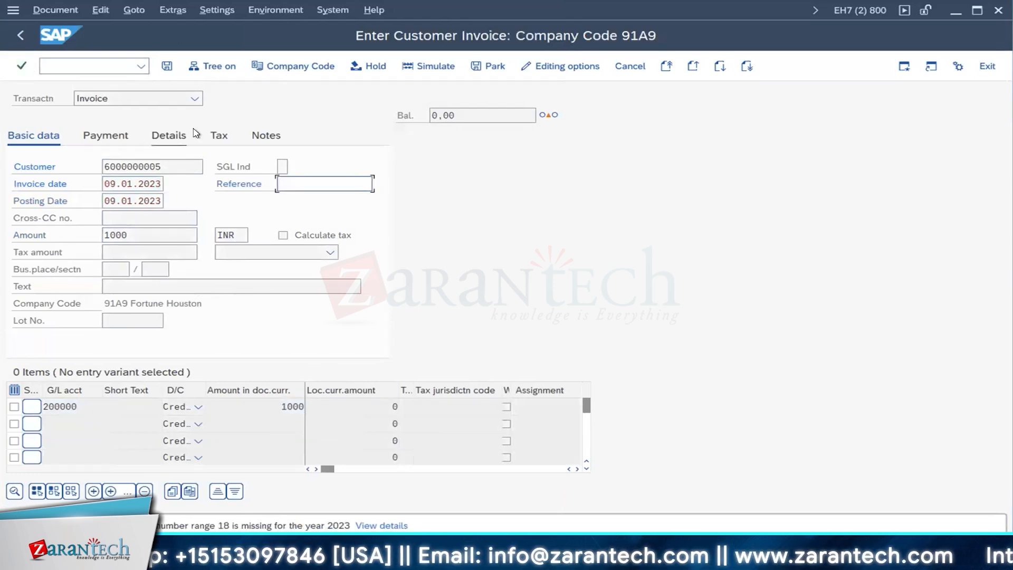
pyautogui.click(20, 67)
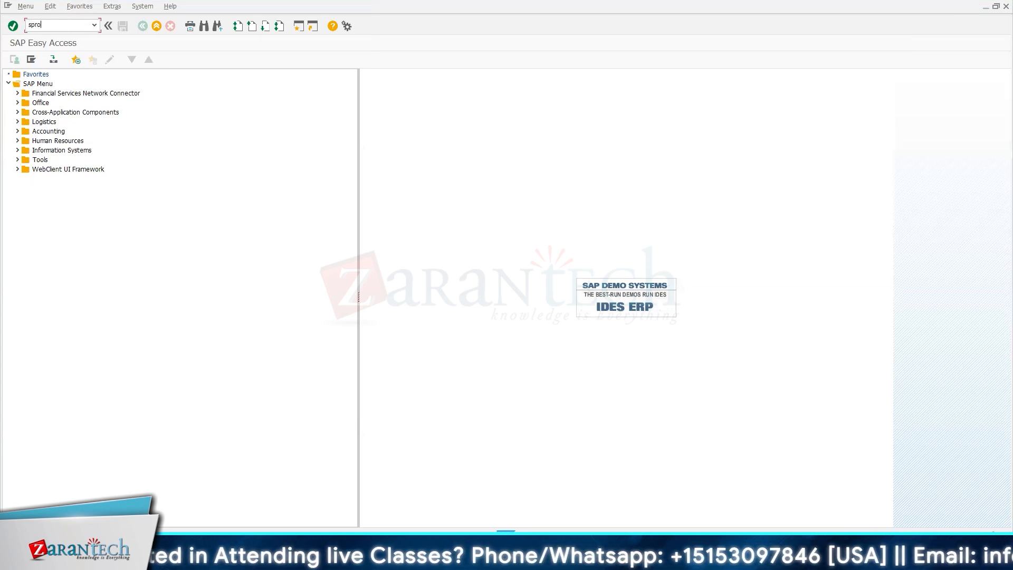
# Run SPRO, display the reference IMG and open Define Dunning Areas in the basic dunning settings for Accounts Receivable and Accounts Payable.
pyautogui.click(14, 26)
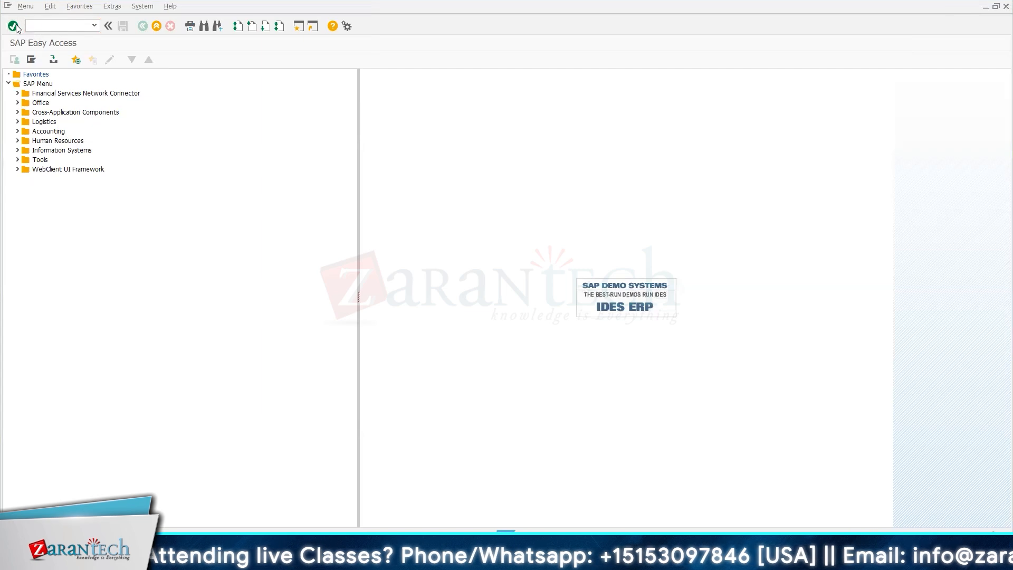
pyautogui.click(40, 58)
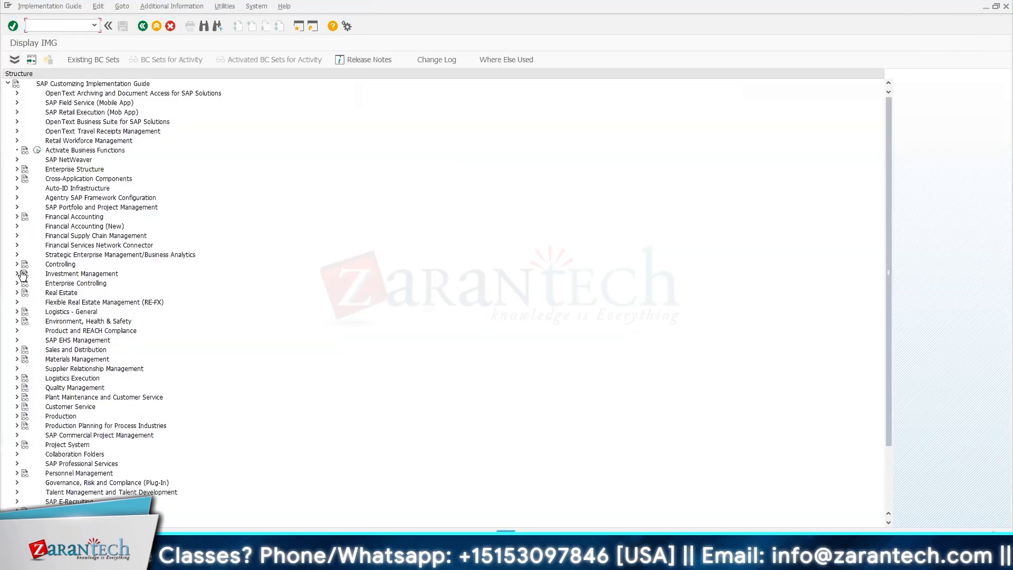
pyautogui.click(17, 216)
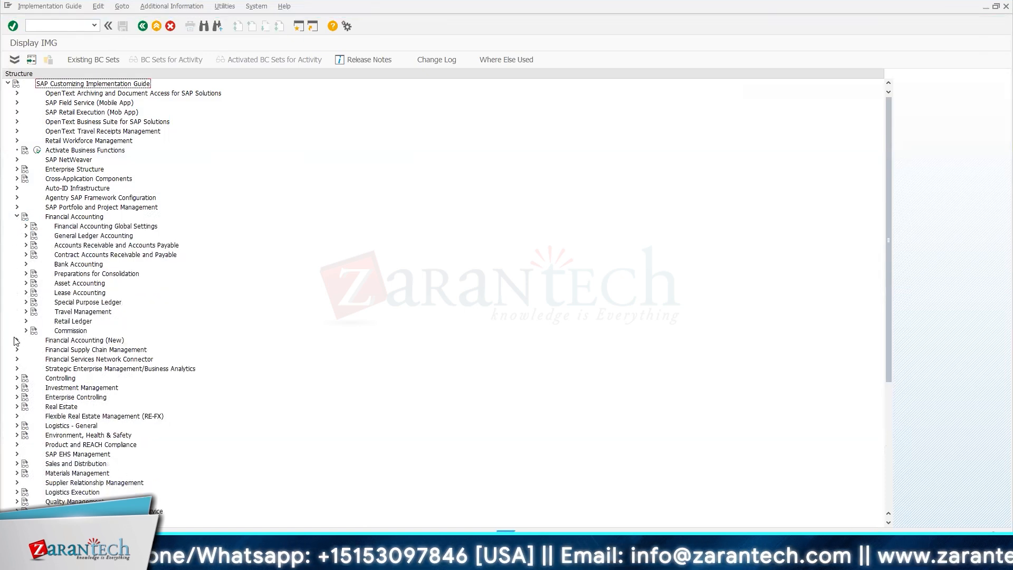
pyautogui.click(26, 246)
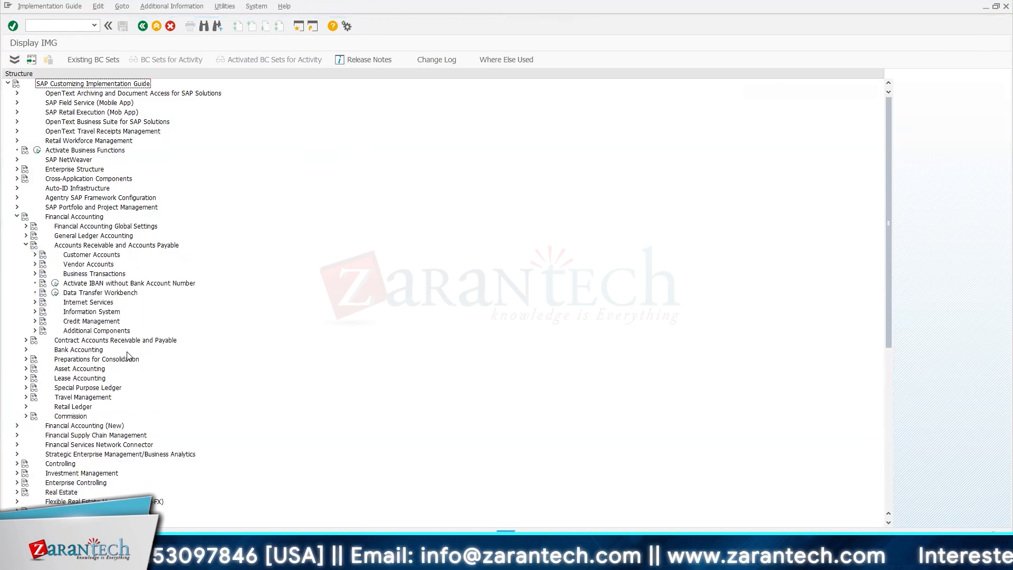
pyautogui.click(35, 275)
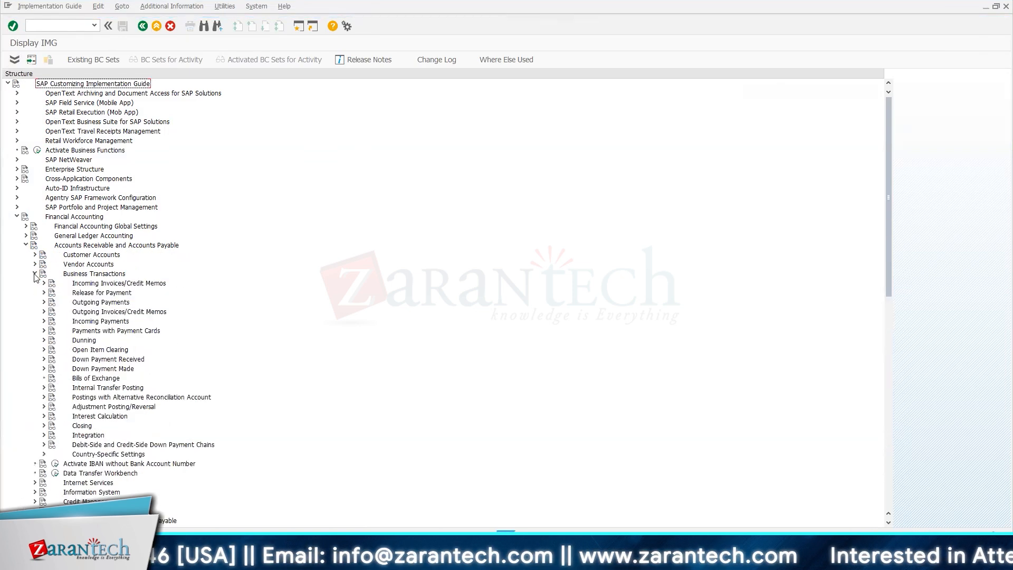
pyautogui.click(44, 341)
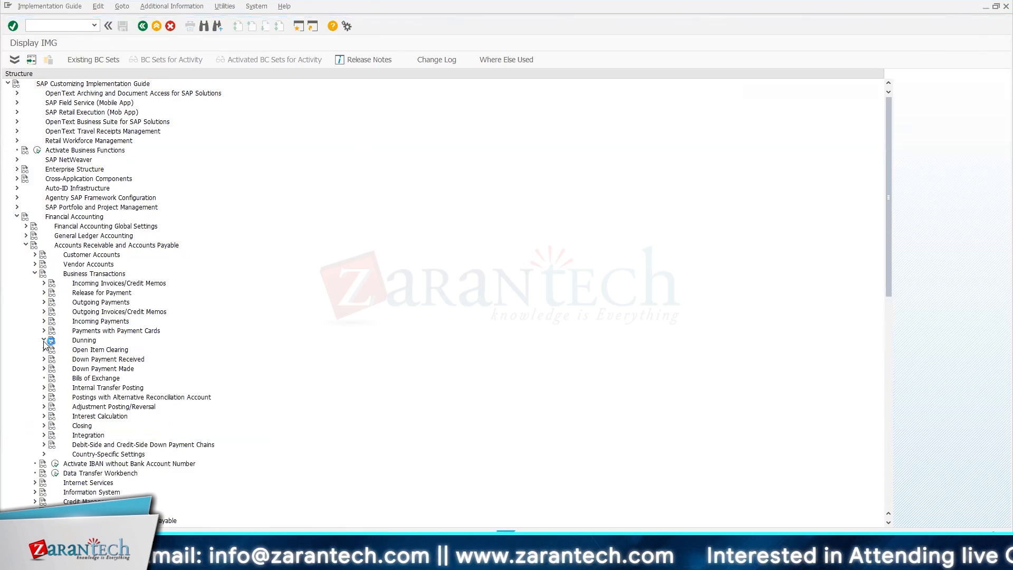
pyautogui.click(52, 351)
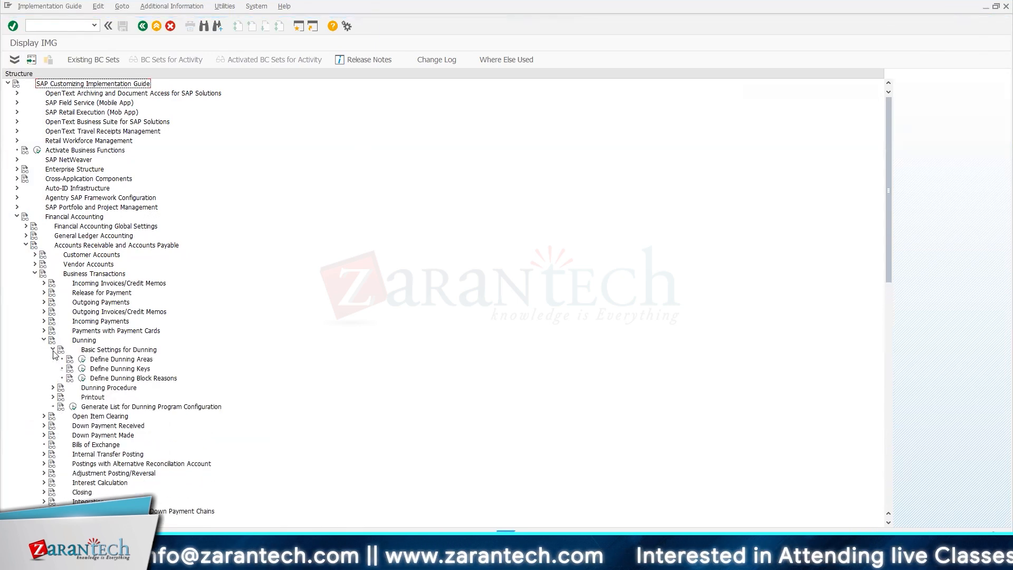
pyautogui.click(82, 358)
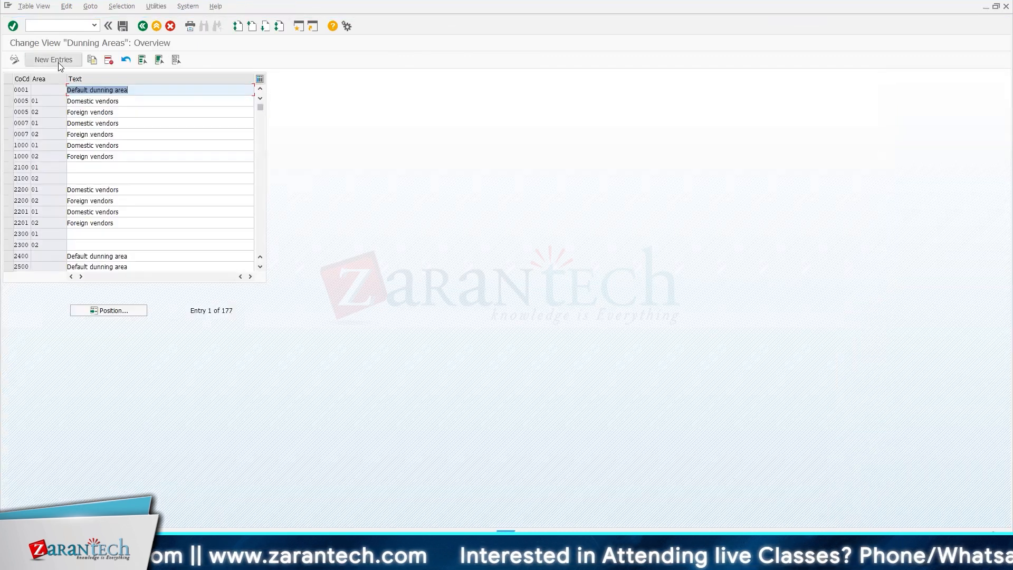
# Copy the default dunning area entry of company code 0001 and set the copy's company code to TT04.
pyautogui.click(54, 59)
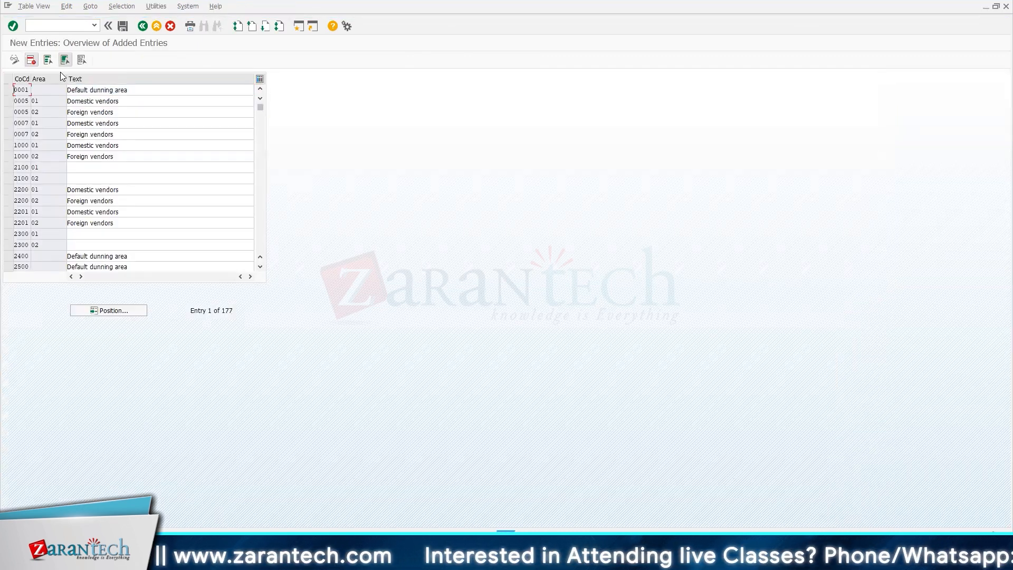
pyautogui.click(142, 26)
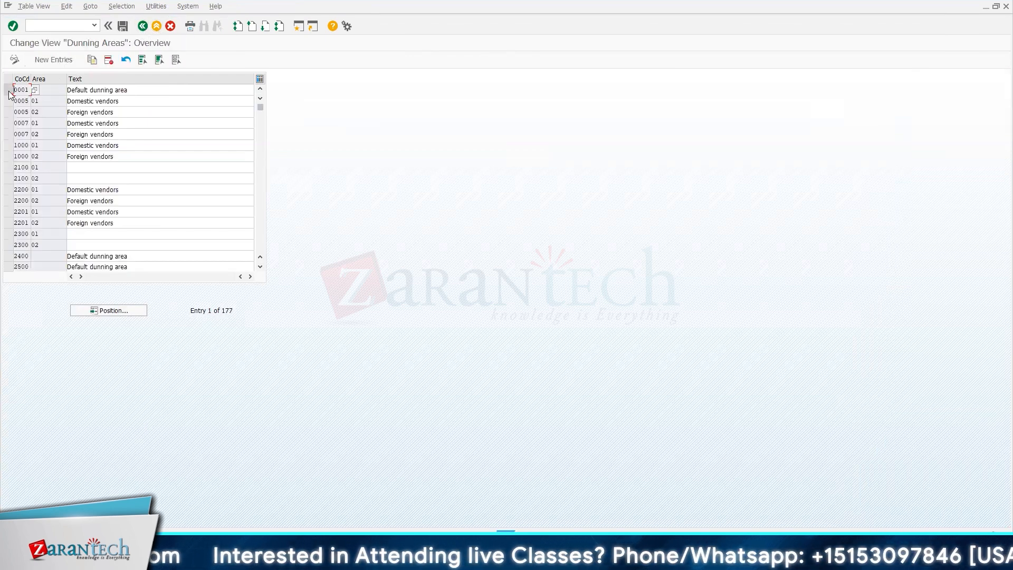
pyautogui.click(8, 89)
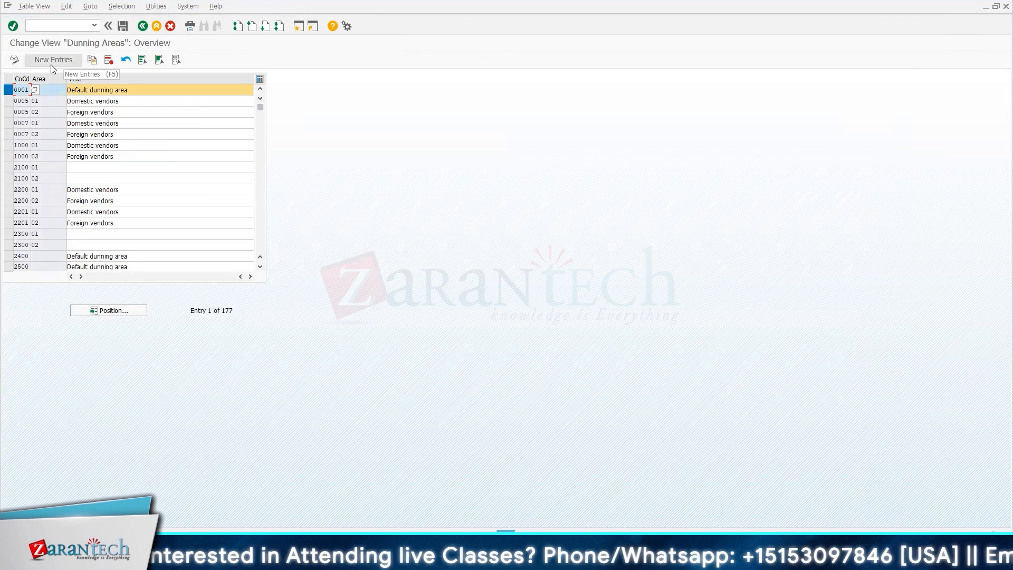
pyautogui.click(92, 60)
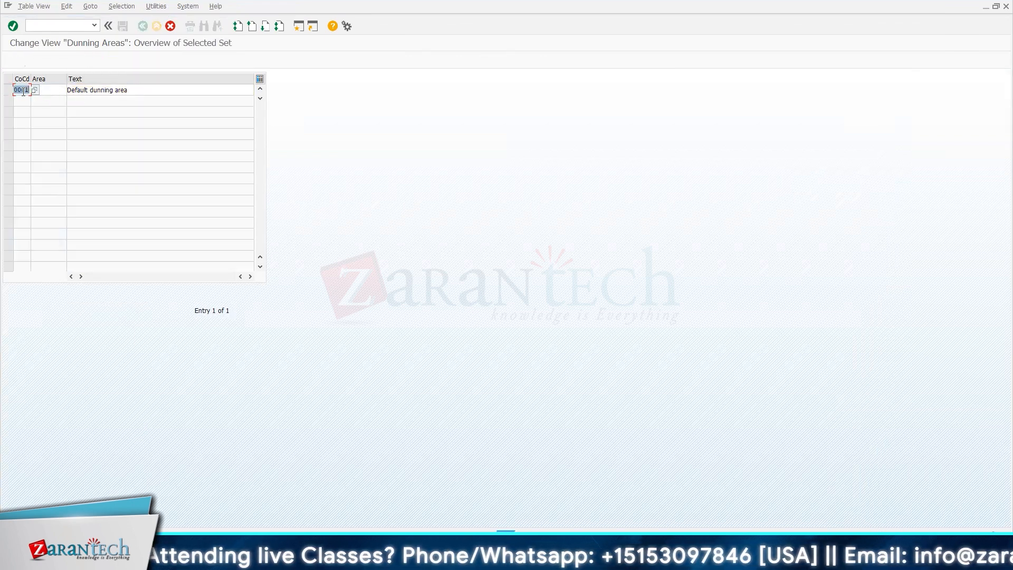
pyautogui.write('1')
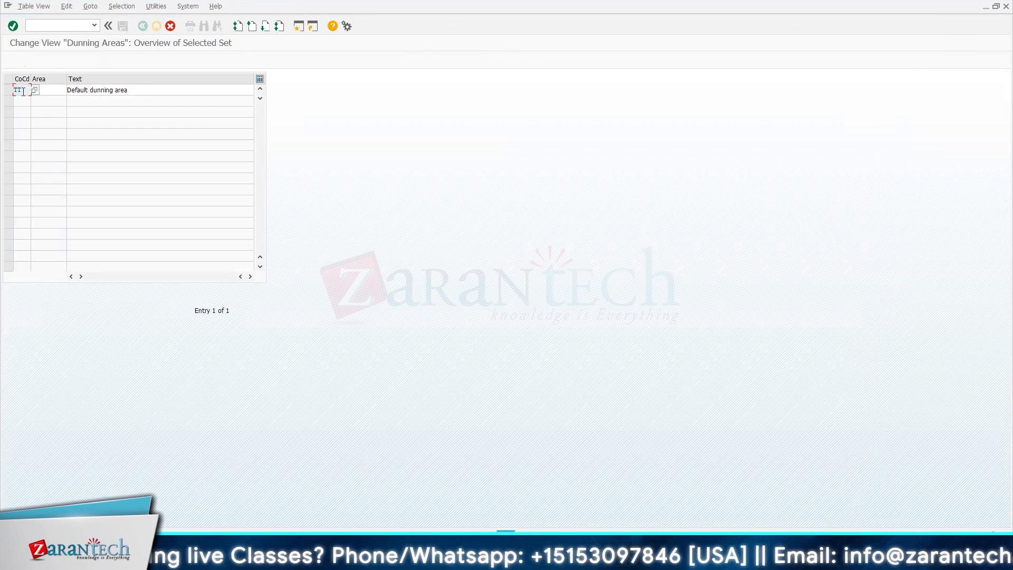
# Describe the copied dunning area as "TT04 Dunning Area 01" and set its area to 01.
pyautogui.click(80, 90)
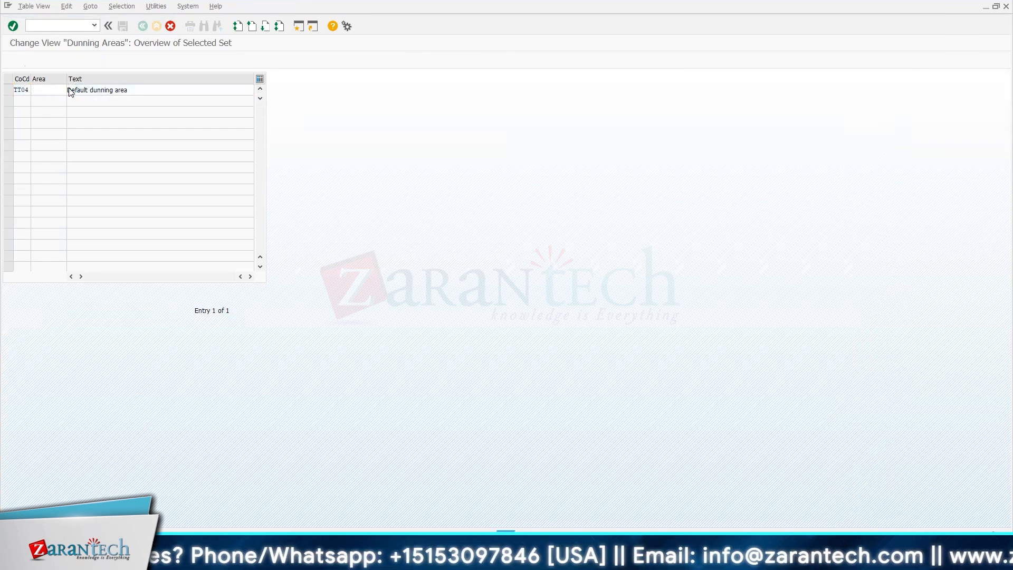
pyautogui.hotkey('ctrl', 'a')
pyautogui.write('TT')
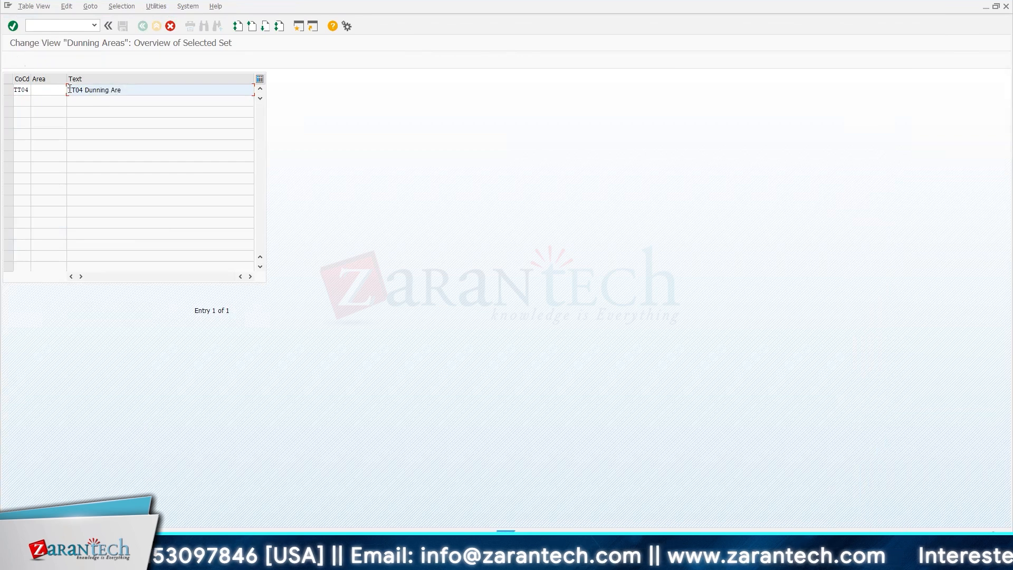
pyautogui.write('04 Dunning Area 01')
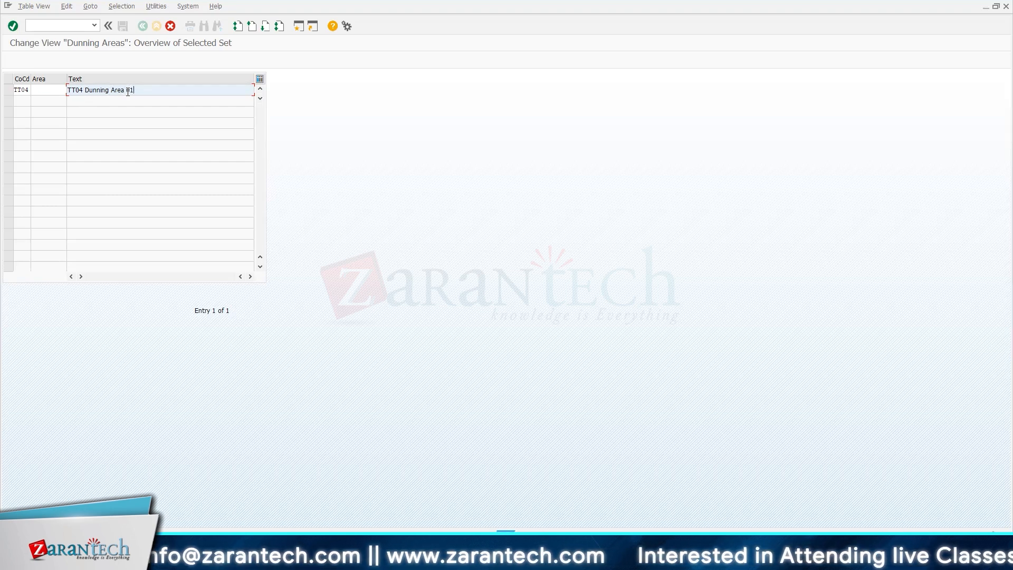
pyautogui.click(55, 92)
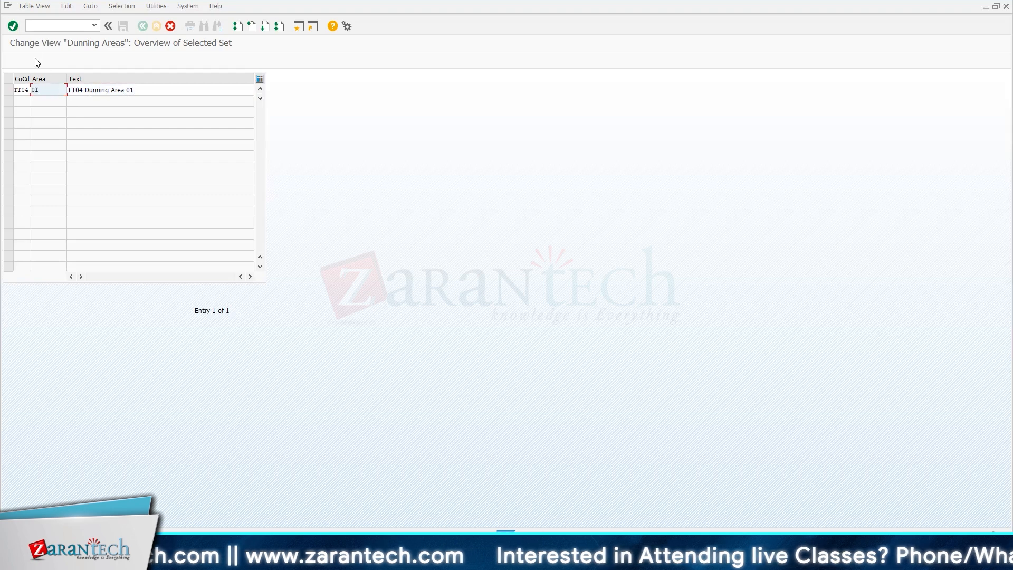
# Save the dunning area 01 entry of company code TT04 in the proposed customizing request and return to the IMG structure.
pyautogui.click(13, 26)
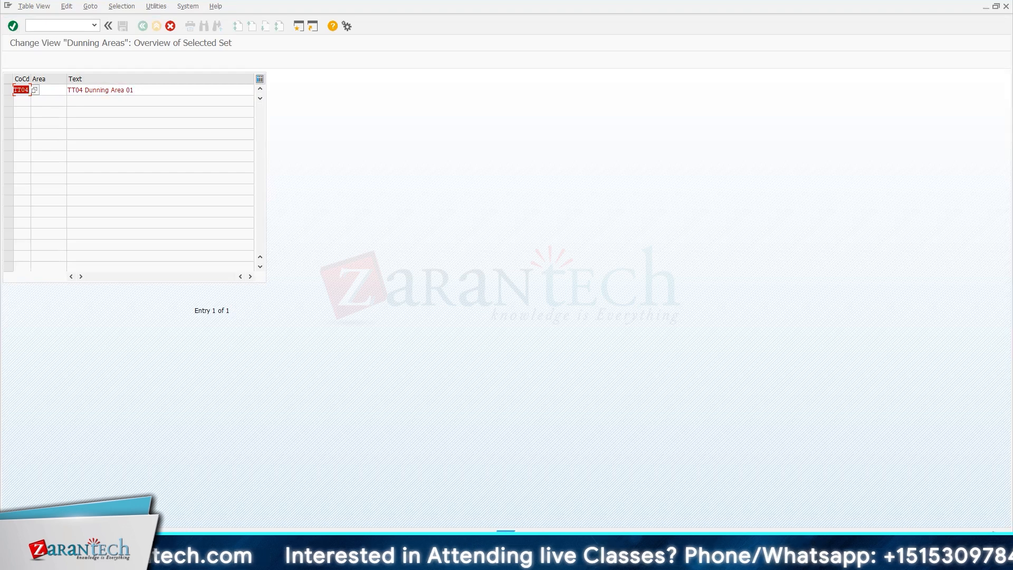
pyautogui.click(14, 26)
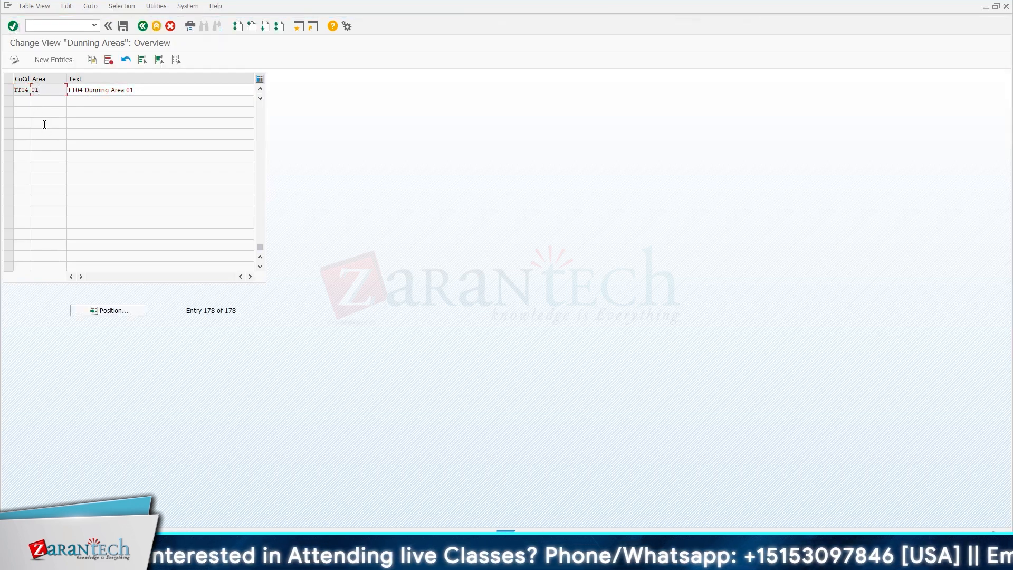
pyautogui.click(122, 26)
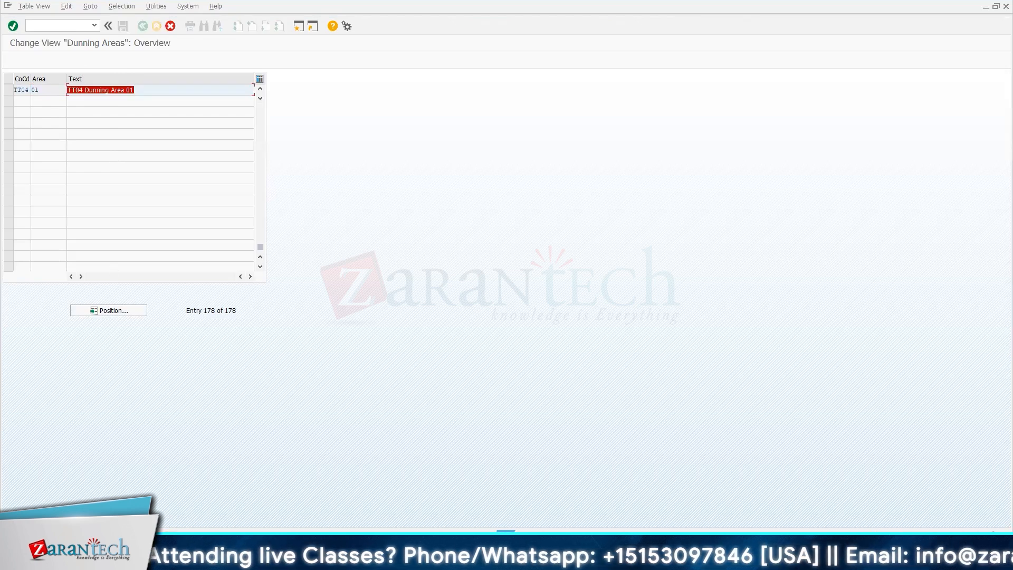
pyautogui.click(12, 27)
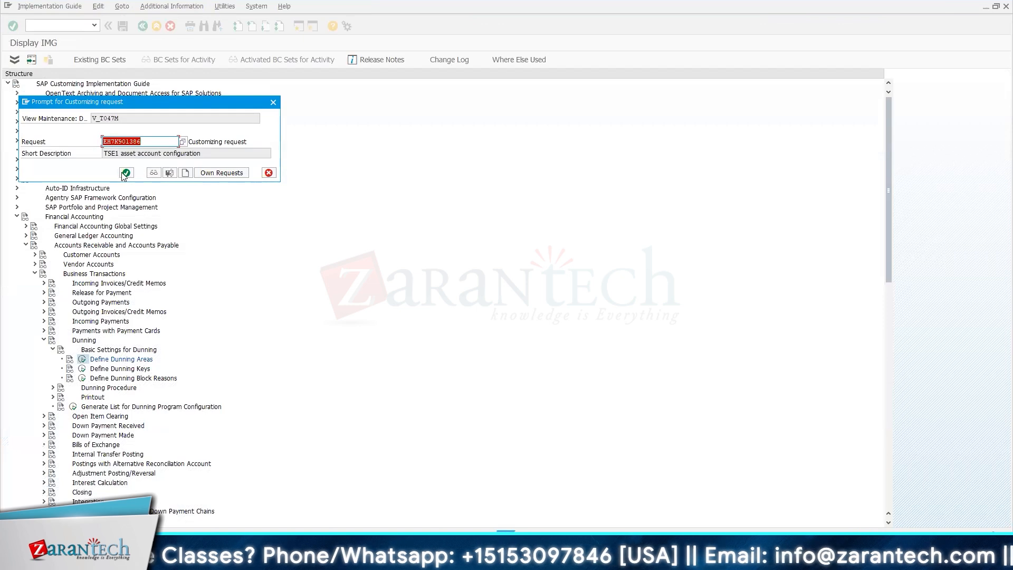
pyautogui.click(126, 173)
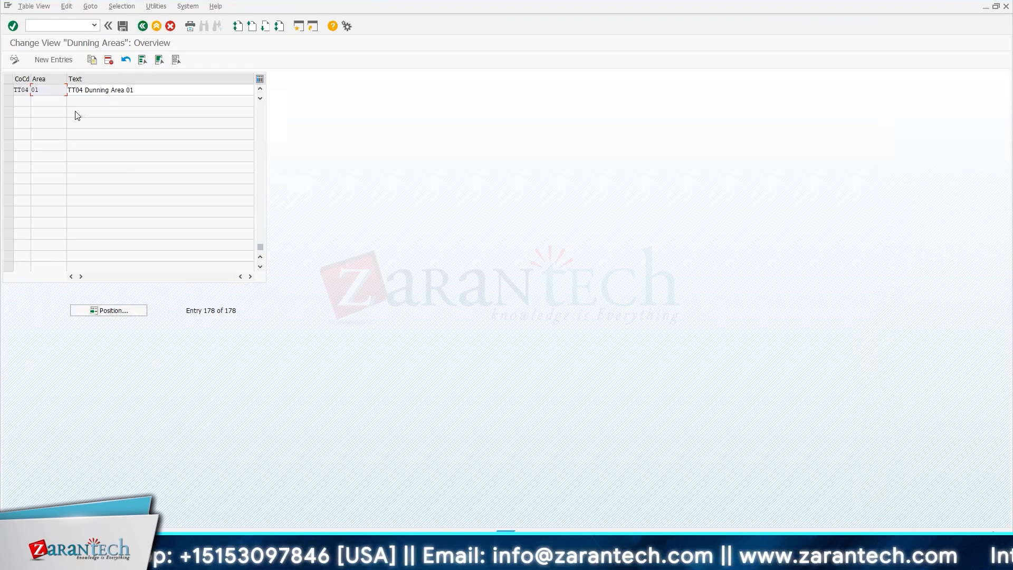
pyautogui.click(141, 27)
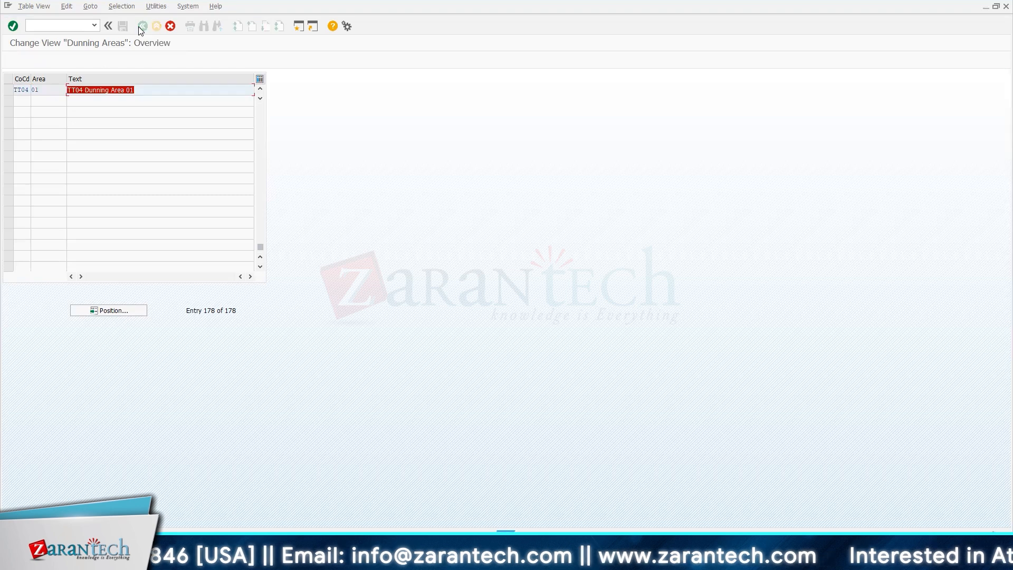
pyautogui.click(13, 26)
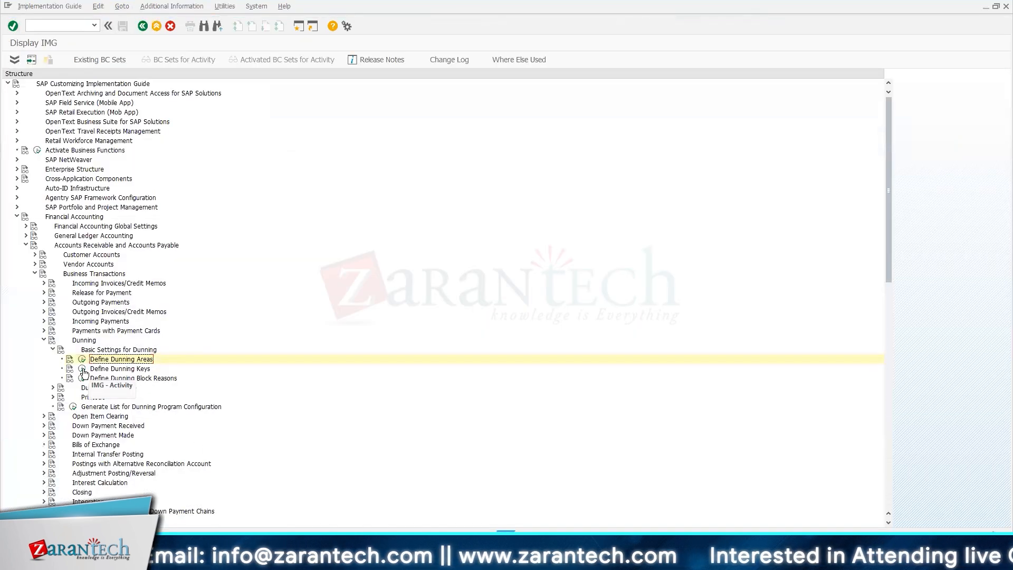
# Examine the existing dunning keys and both block reason activities in the basic settings for dunning.
pyautogui.click(82, 369)
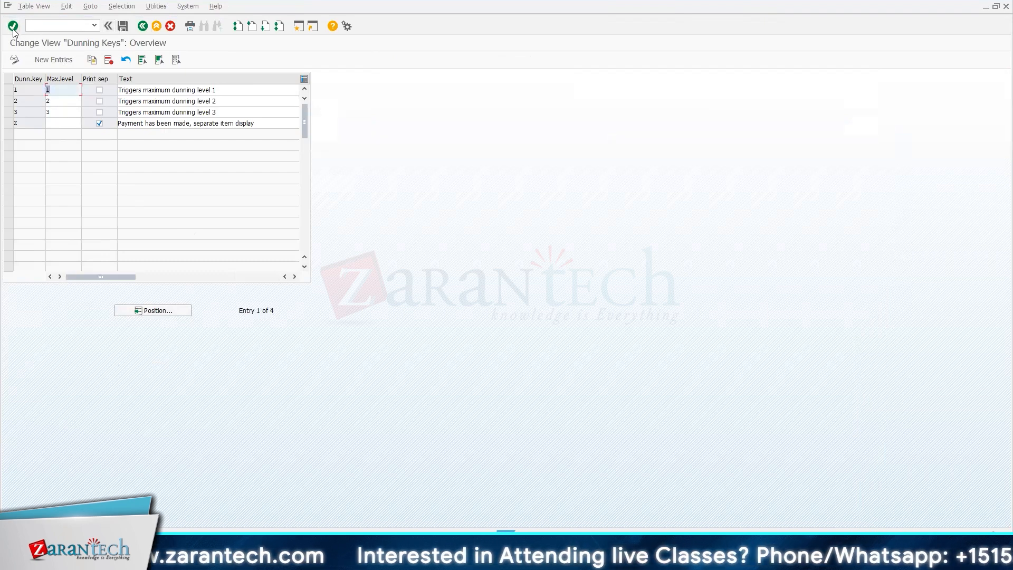
pyautogui.click(141, 26)
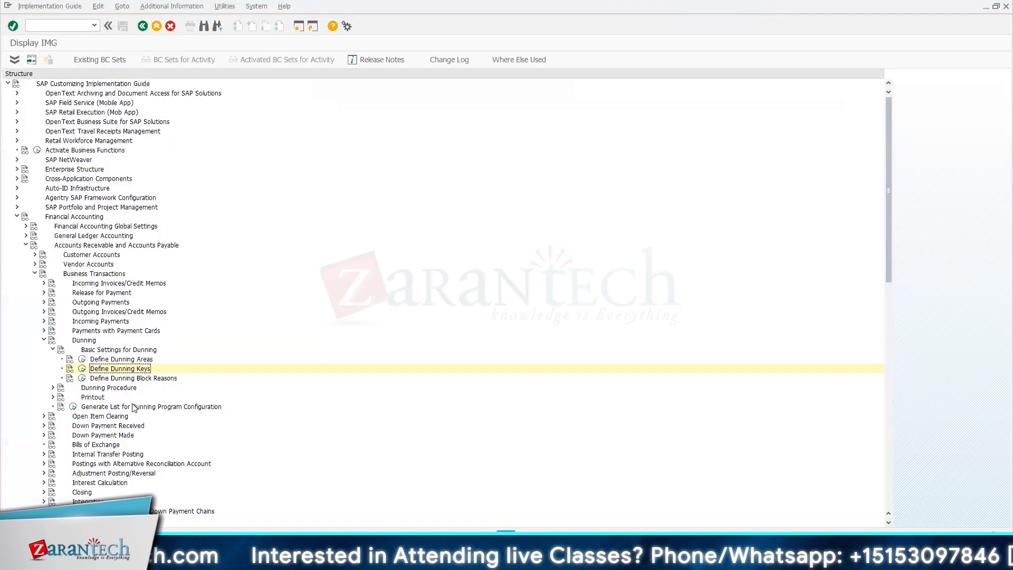
pyautogui.click(82, 378)
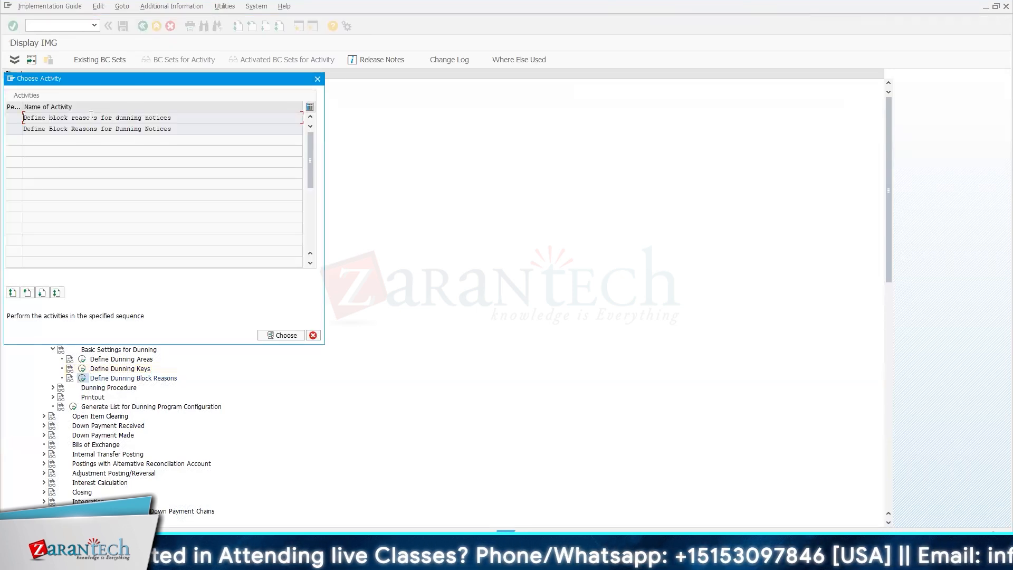
pyautogui.doubleClick(91, 118)
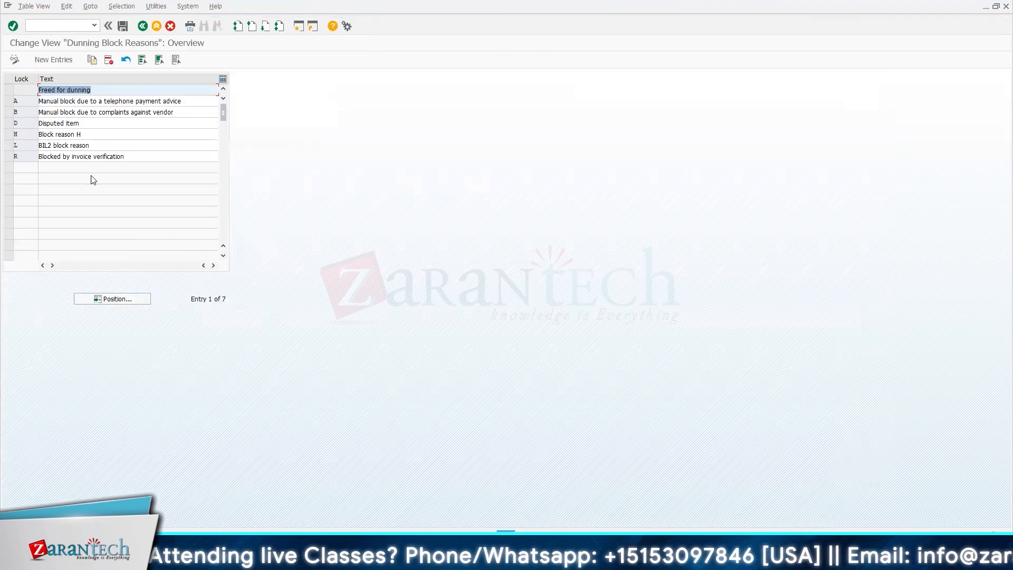
pyautogui.click(143, 27)
pyautogui.doubleClick(93, 130)
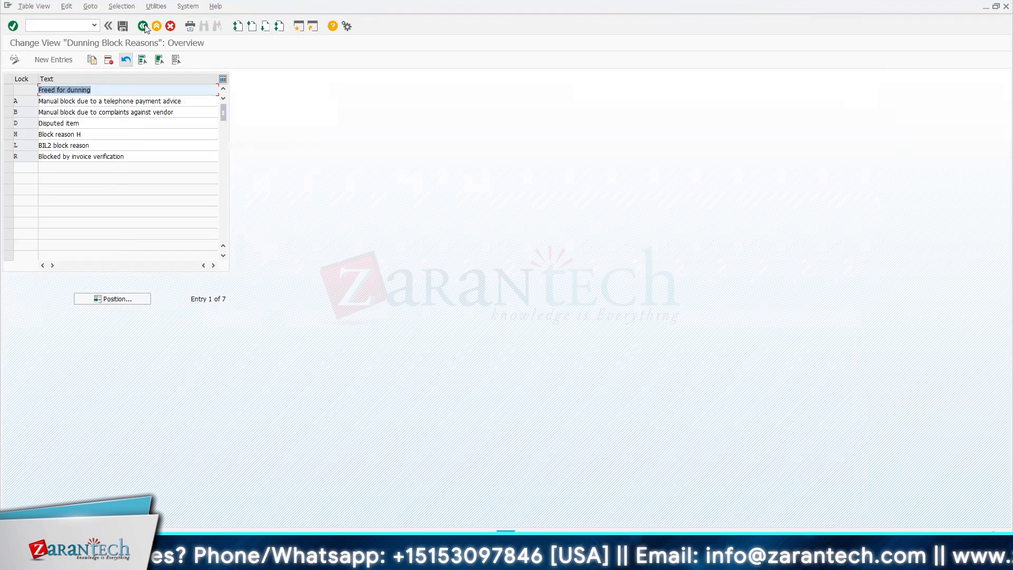
pyautogui.click(143, 26)
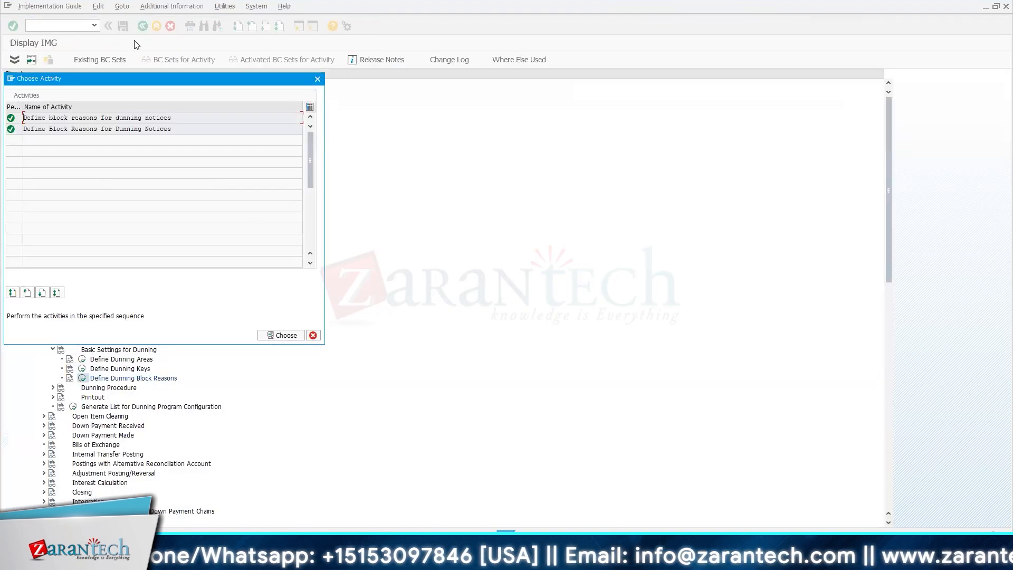
pyautogui.click(313, 335)
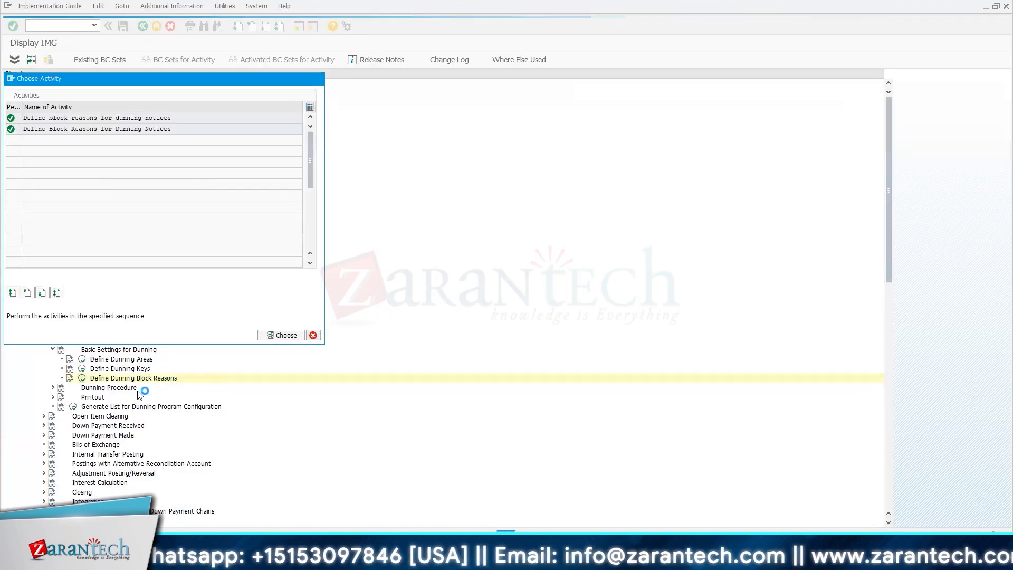
# Open Define Dunning Procedures in the IMG and start a new dunning procedure with the key TT04.
pyautogui.click(54, 388)
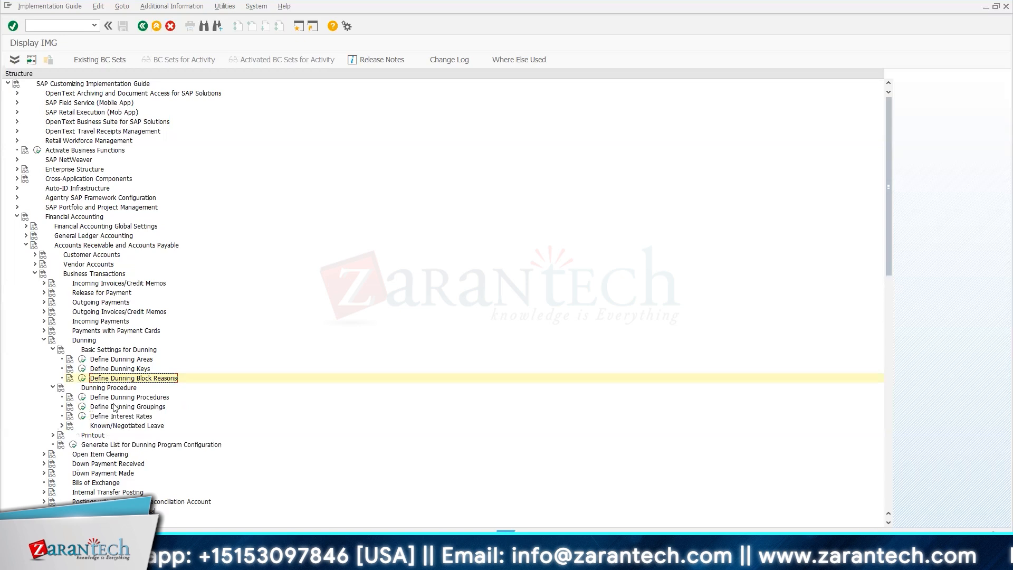
pyautogui.click(83, 398)
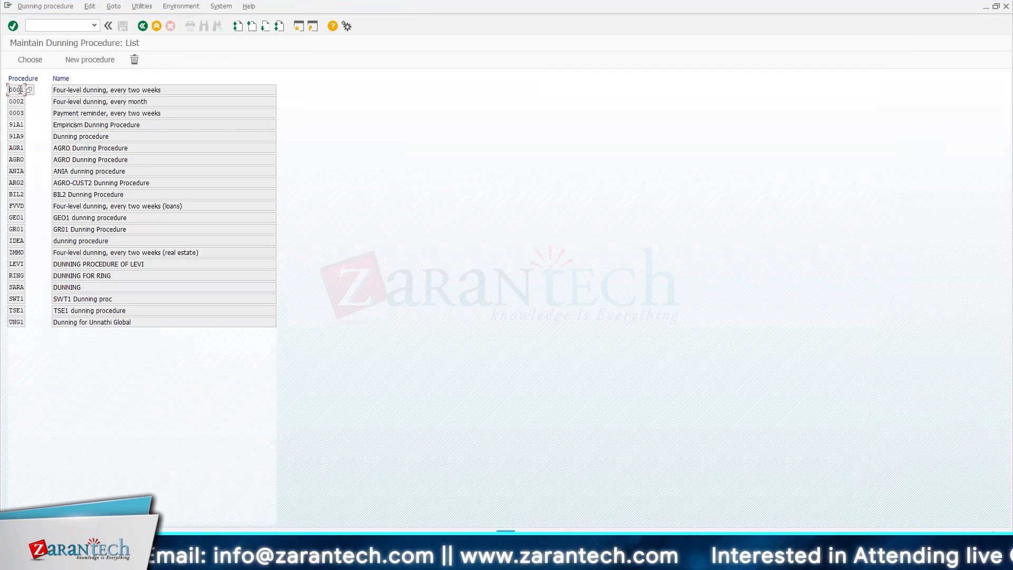
pyautogui.click(74, 62)
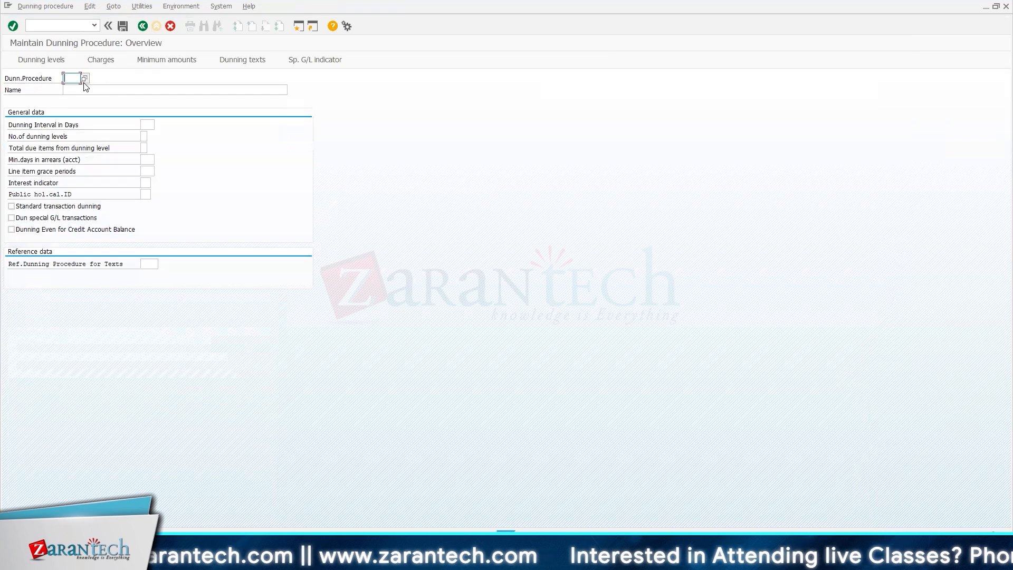
pyautogui.write('TT0')
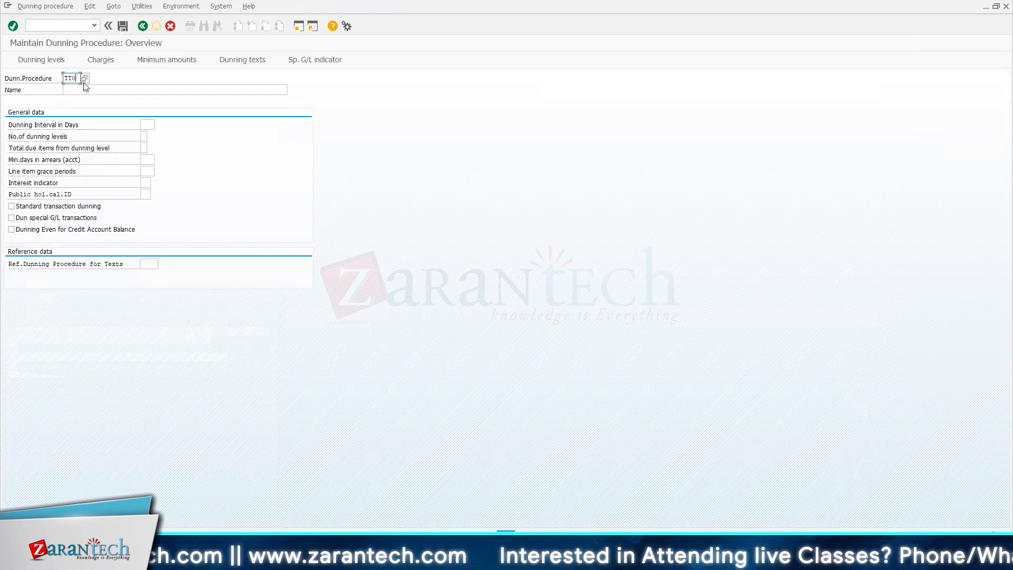
pyautogui.write('4')
# Name the new dunning procedure "Three level dunning TT04".
pyautogui.click(83, 89)
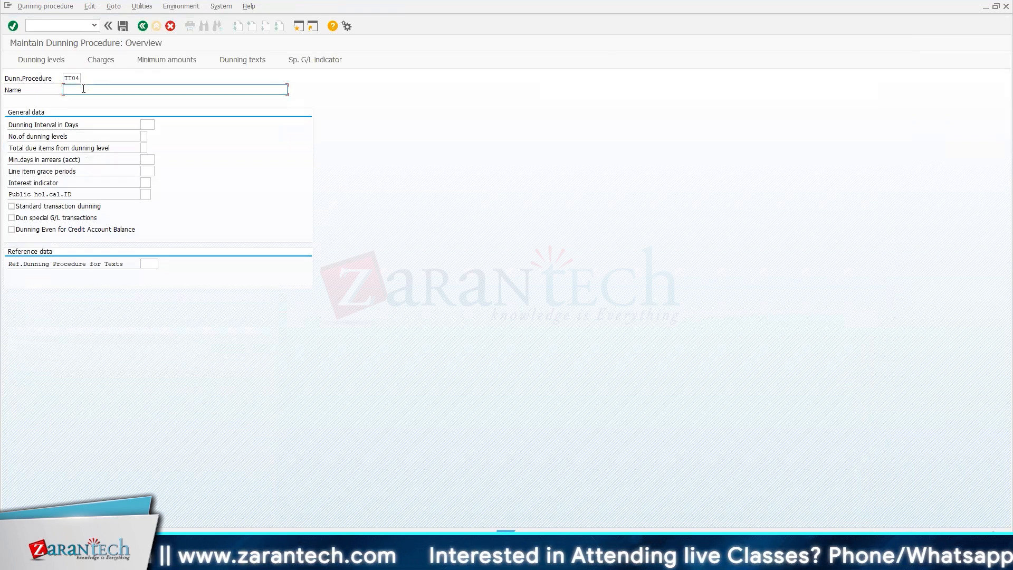
pyautogui.write('Dunn')
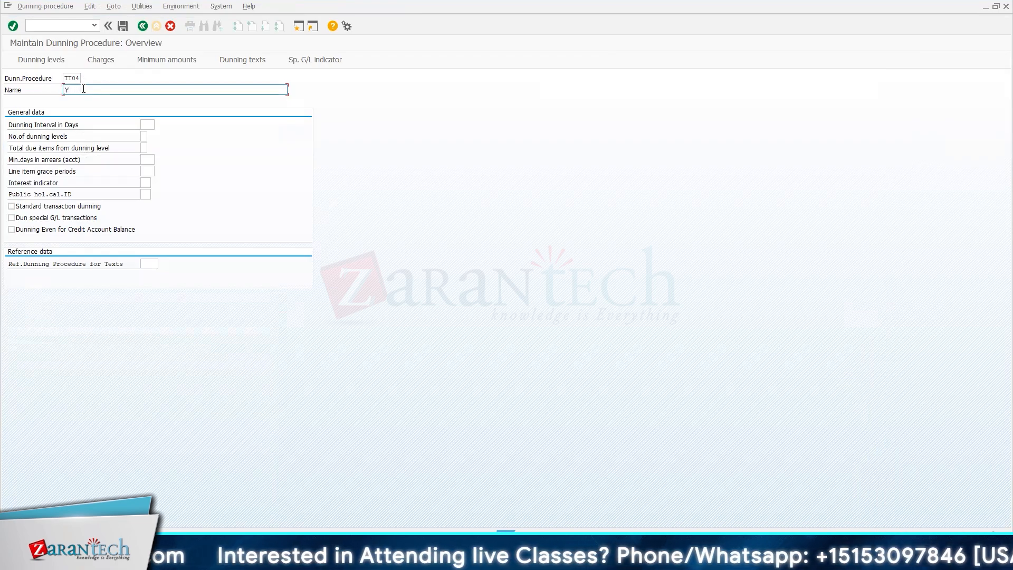
pyautogui.write('Three')
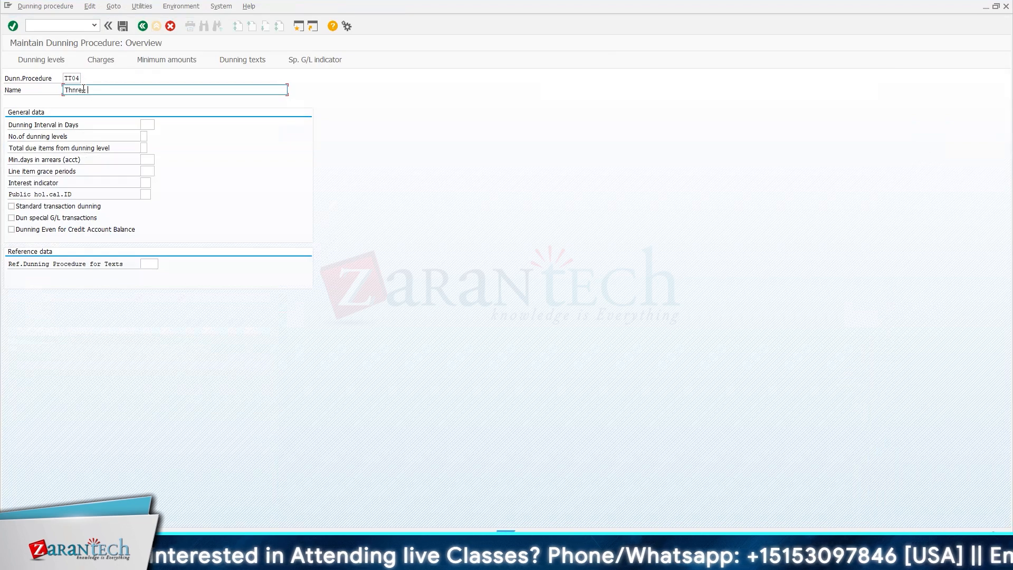
pyautogui.press('BackSpace')
pyautogui.press('BackSpace')
pyautogui.press('BackSpace')
pyautogui.press('BackSpace')
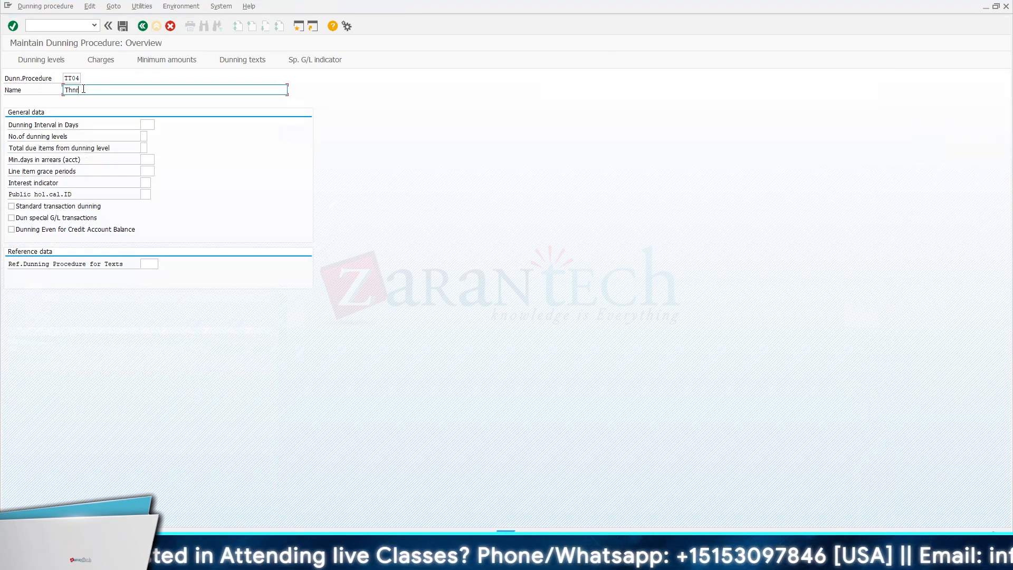
pyautogui.write('ree')
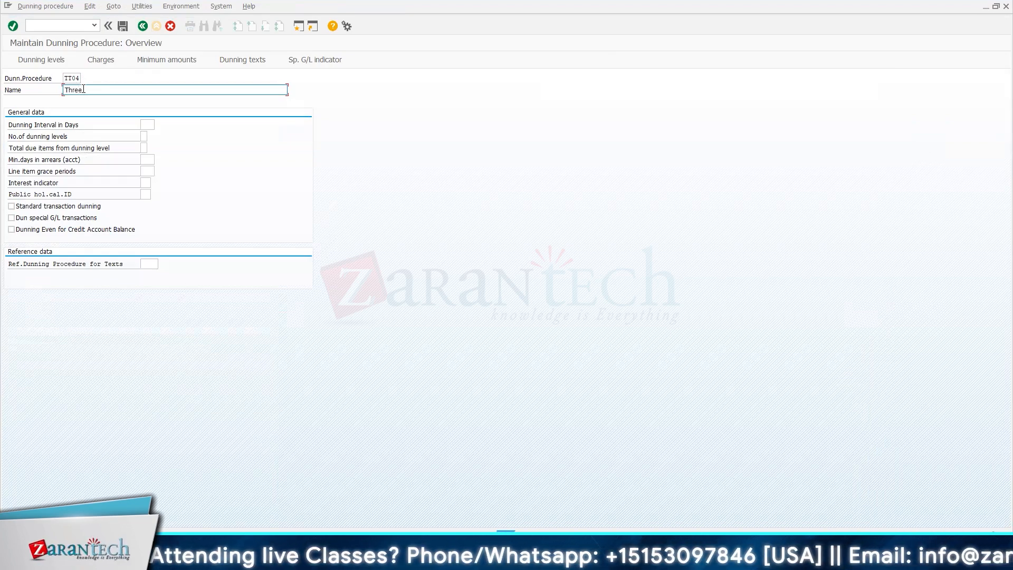
pyautogui.write(' level dunning')
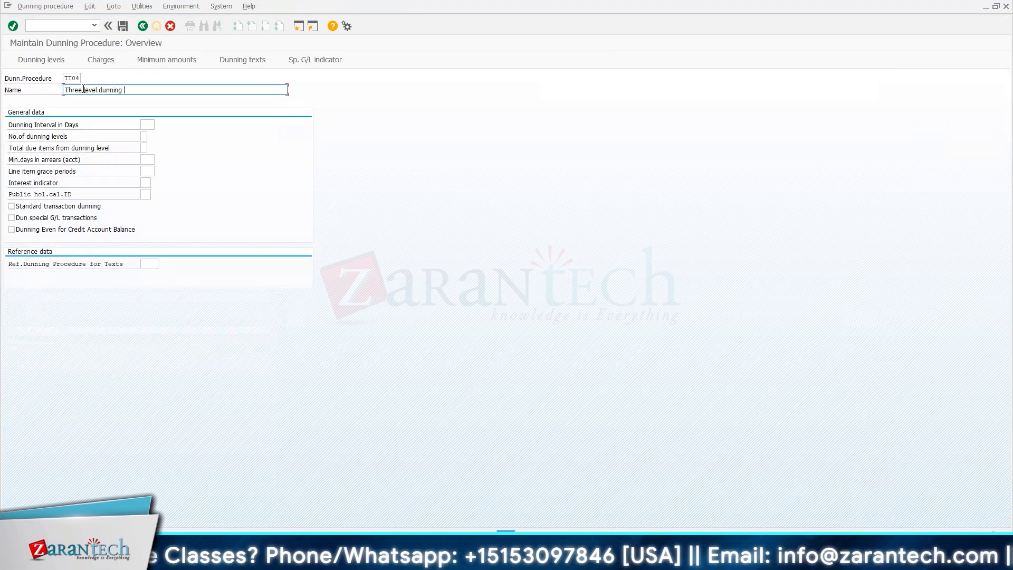
pyautogui.write(' TT04')
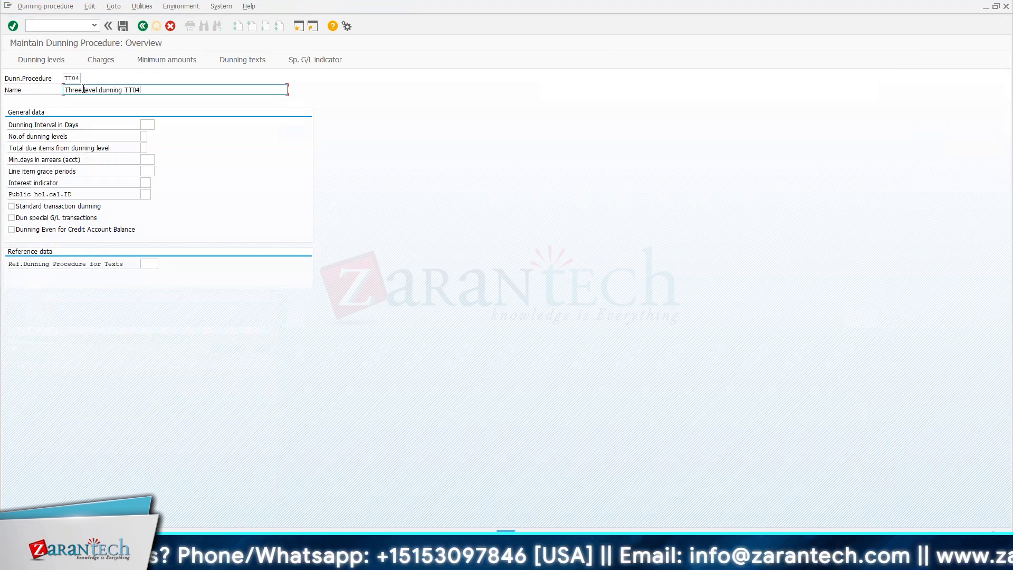
# Set dunning interval 1 day, 3 dunning levels, total due items from level 0, minimum days in arrears 30 and line item grace period 0.
pyautogui.click(144, 125)
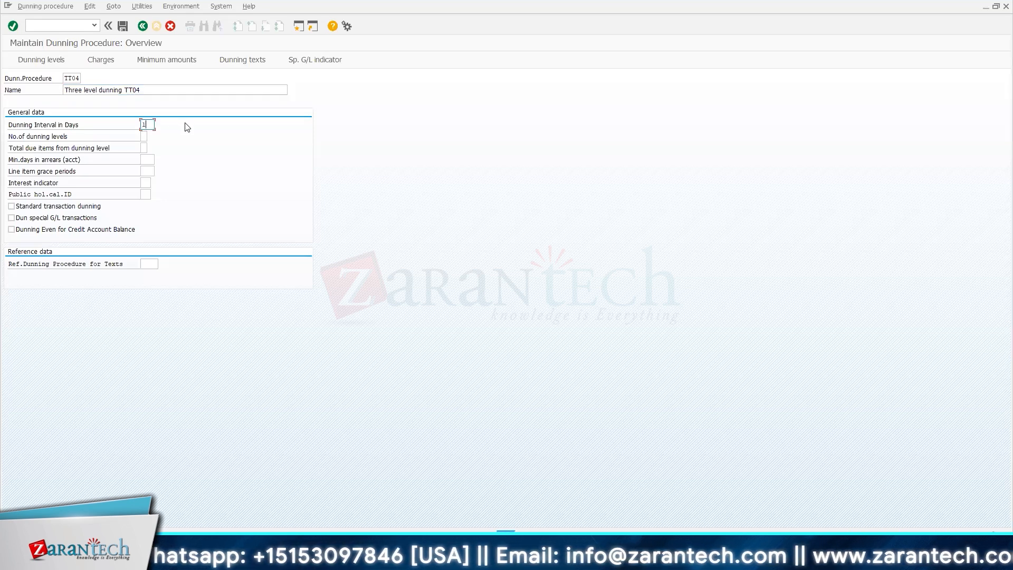
pyautogui.click(144, 137)
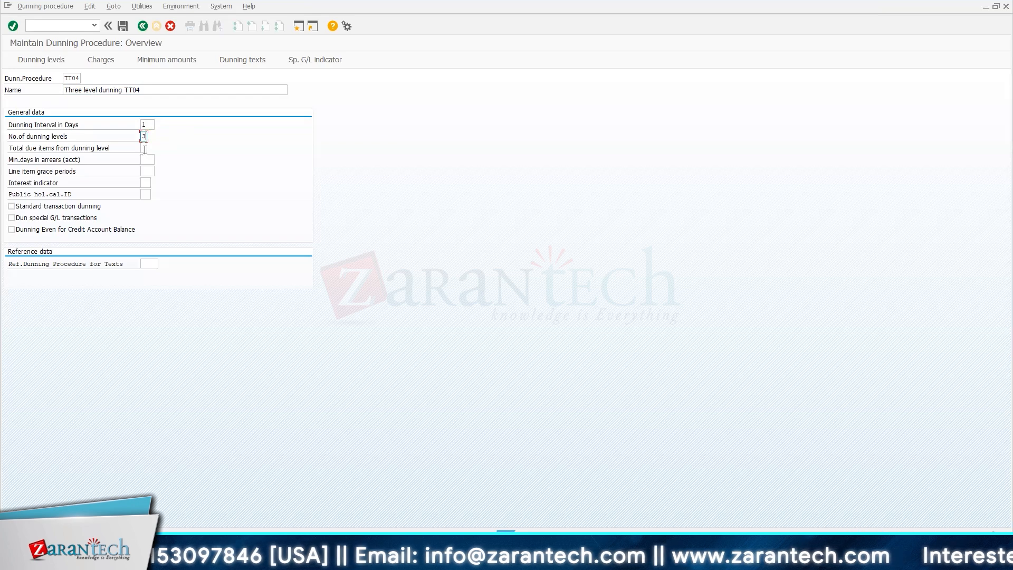
pyautogui.click(144, 149)
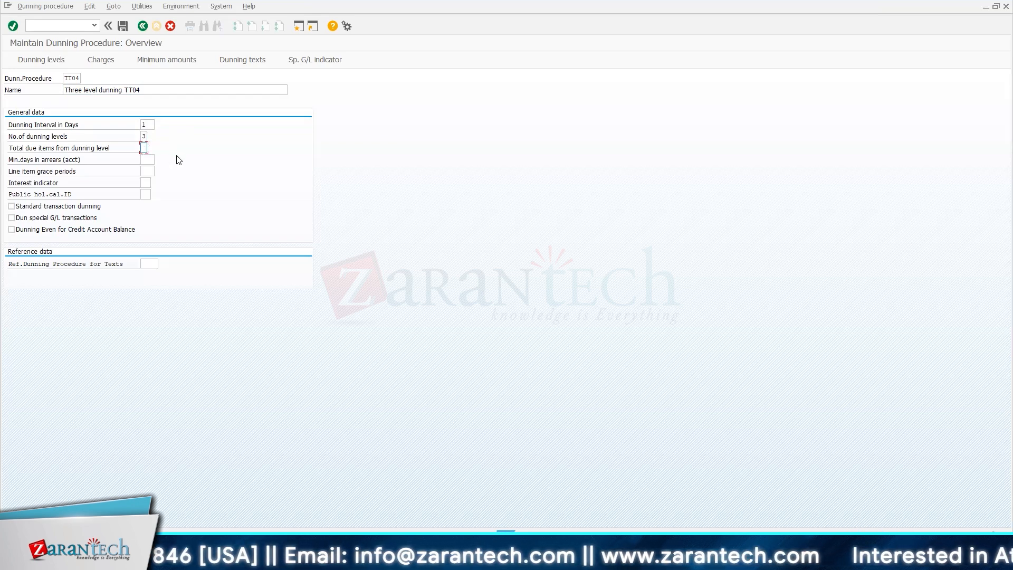
pyautogui.click(148, 160)
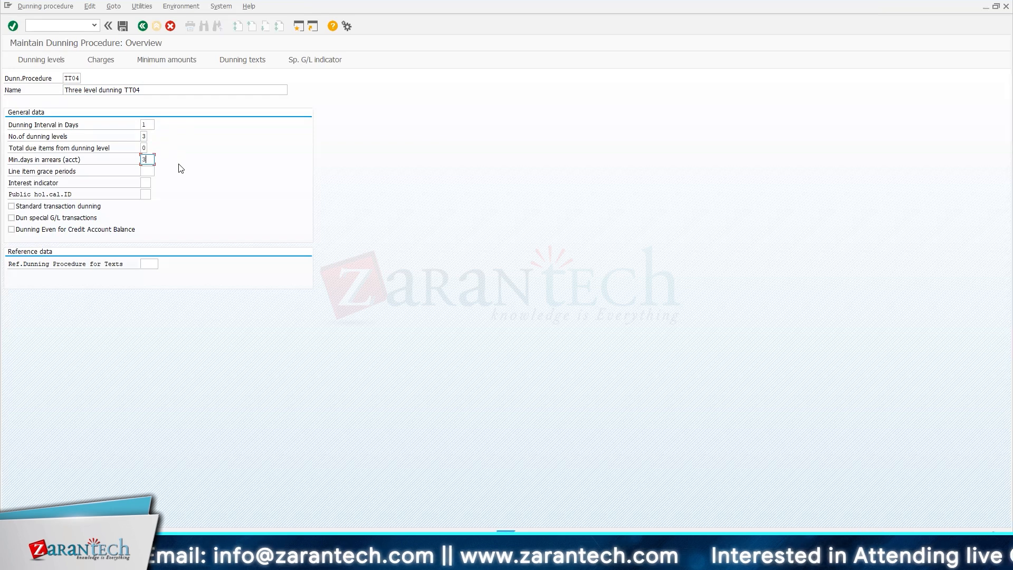
pyautogui.click(150, 171)
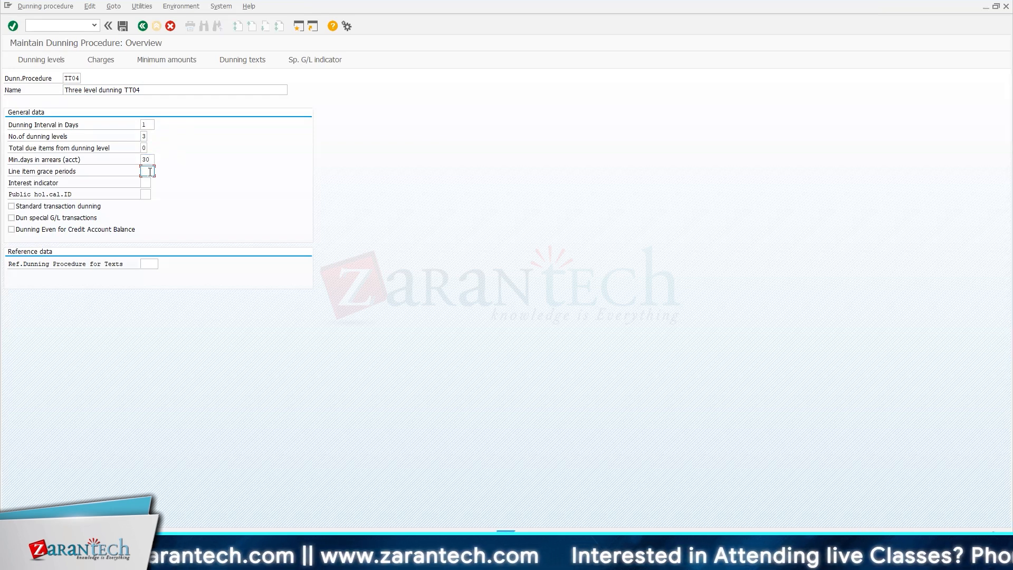
pyautogui.write('0')
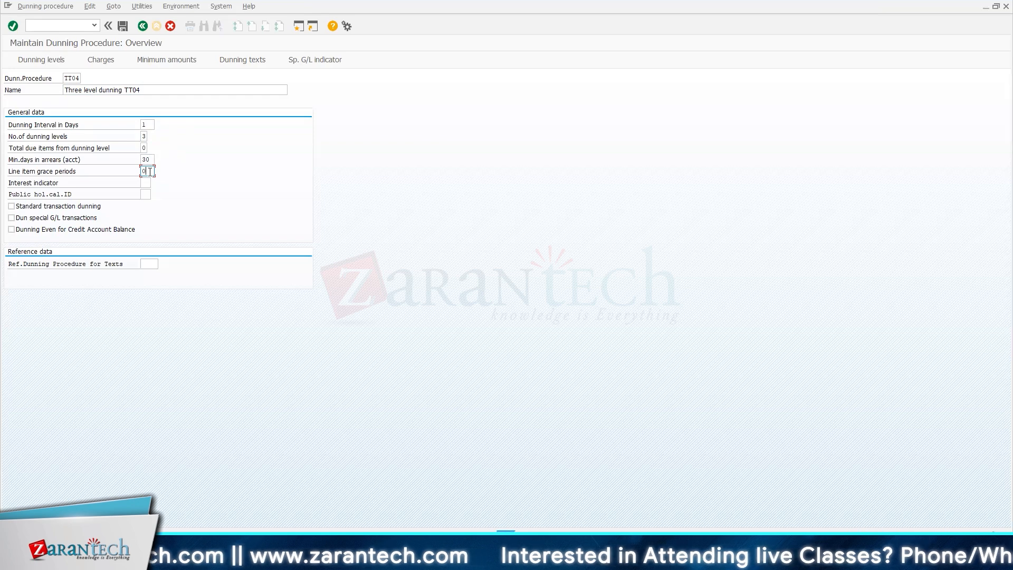
# Enable standard transaction dunning, set TT04 as the reference dunning procedure for texts, and save the procedure.
pyautogui.click(11, 207)
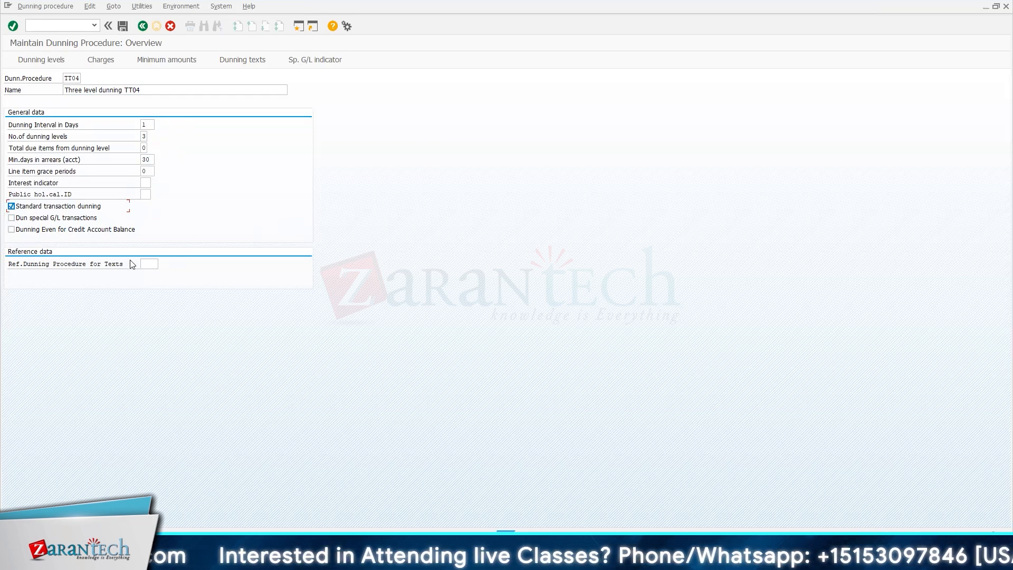
pyautogui.click(153, 264)
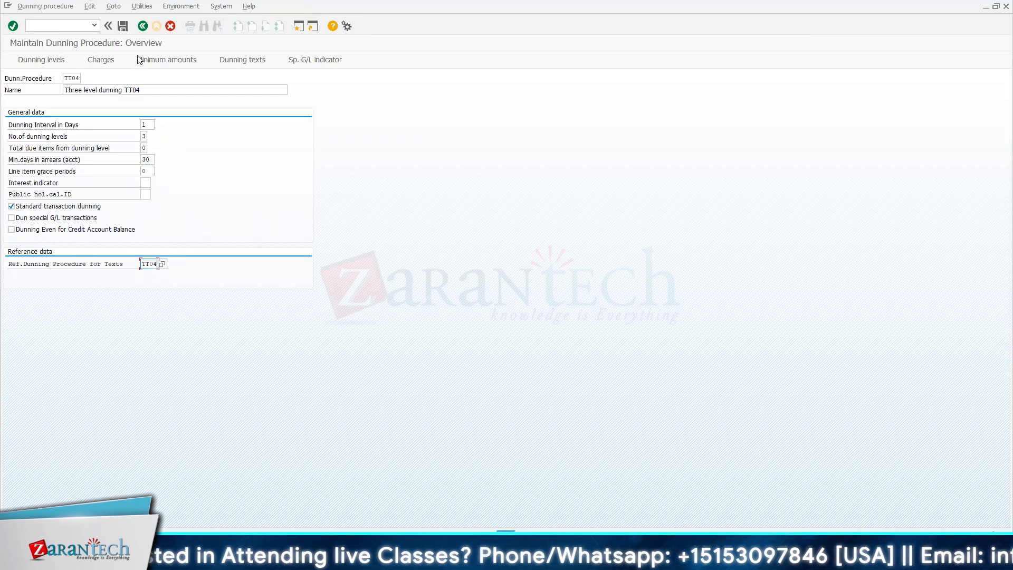
pyautogui.click(123, 28)
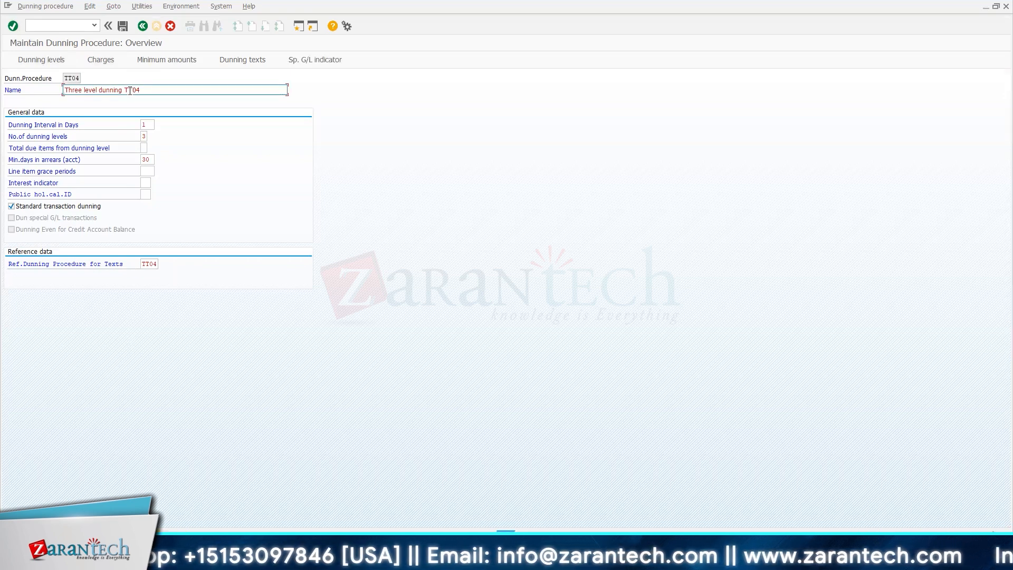
pyautogui.click(13, 26)
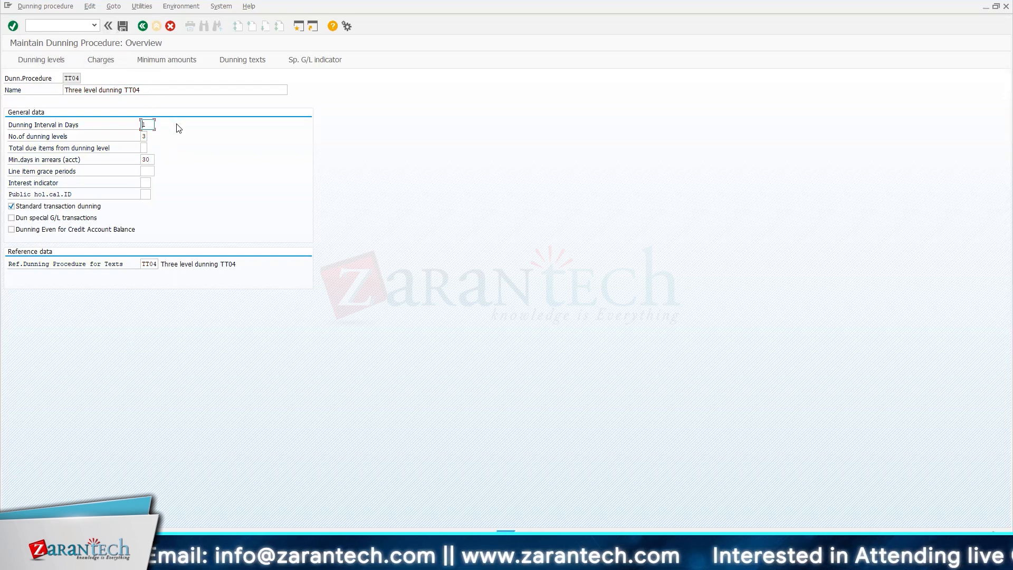
# Open the dunning charges of procedure TT04 in currency USD and check them without entering any charge.
pyautogui.click(111, 65)
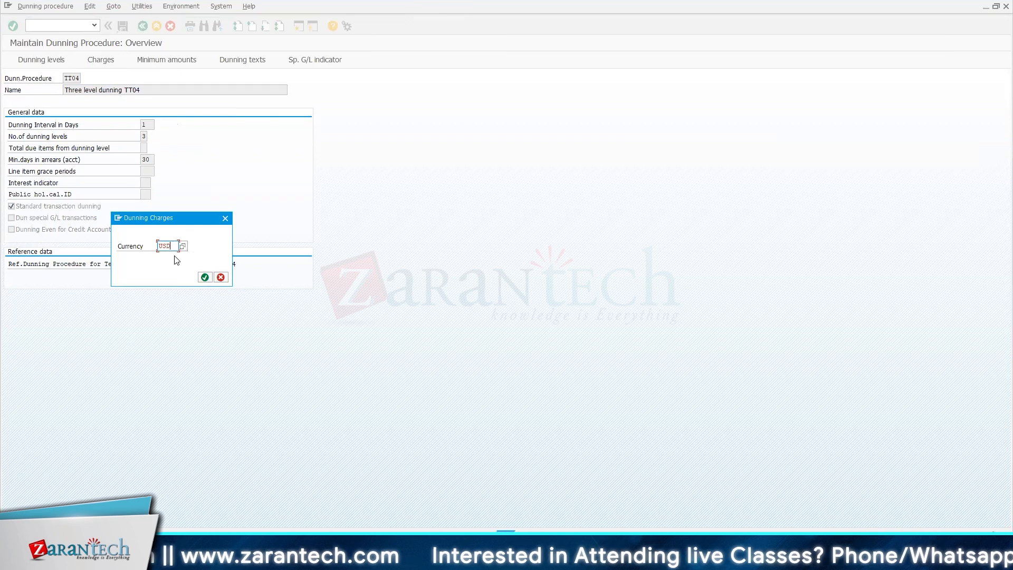
pyautogui.click(205, 277)
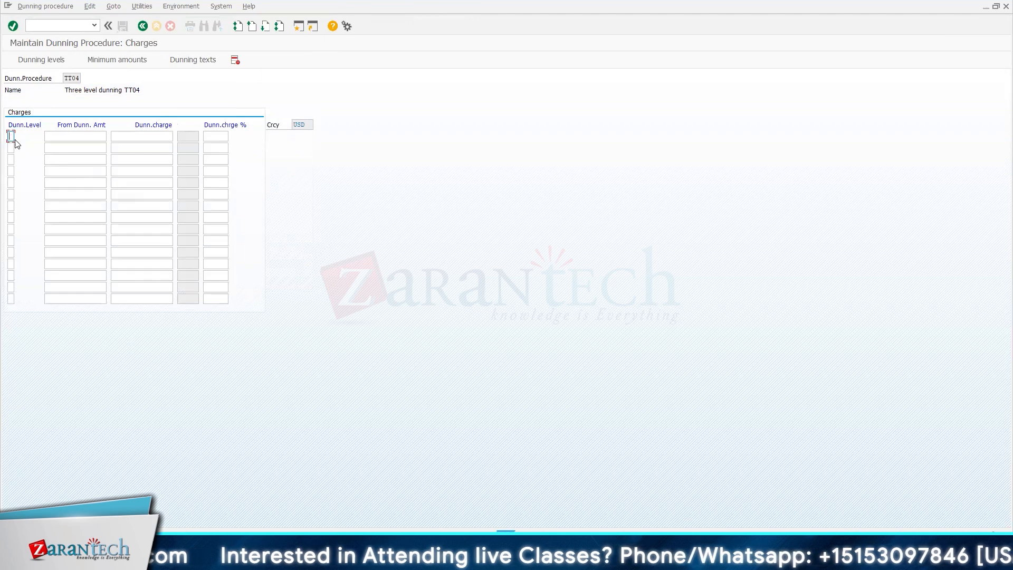
pyautogui.click(14, 28)
pyautogui.click(16, 27)
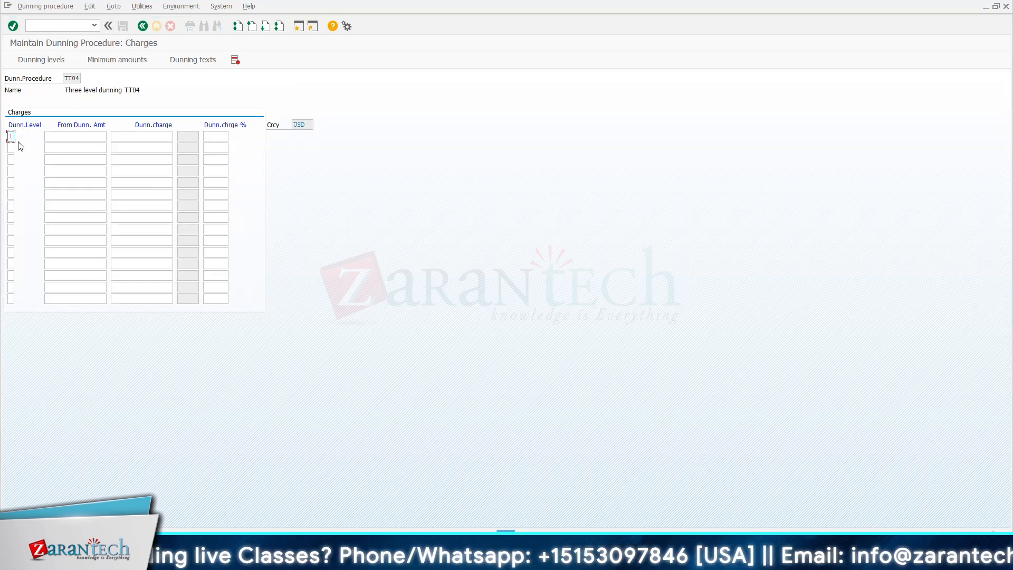
# Open the dunning levels and set the days in arrears to 1, 30 and 60 for levels 1, 2 and 3.
pyautogui.click(38, 59)
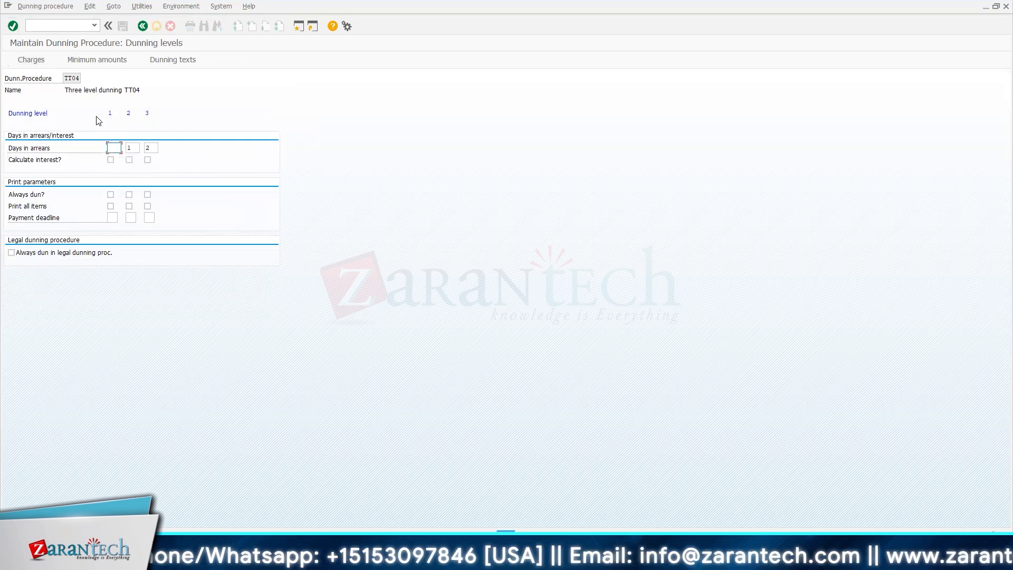
pyautogui.click(115, 147)
pyautogui.write('1')
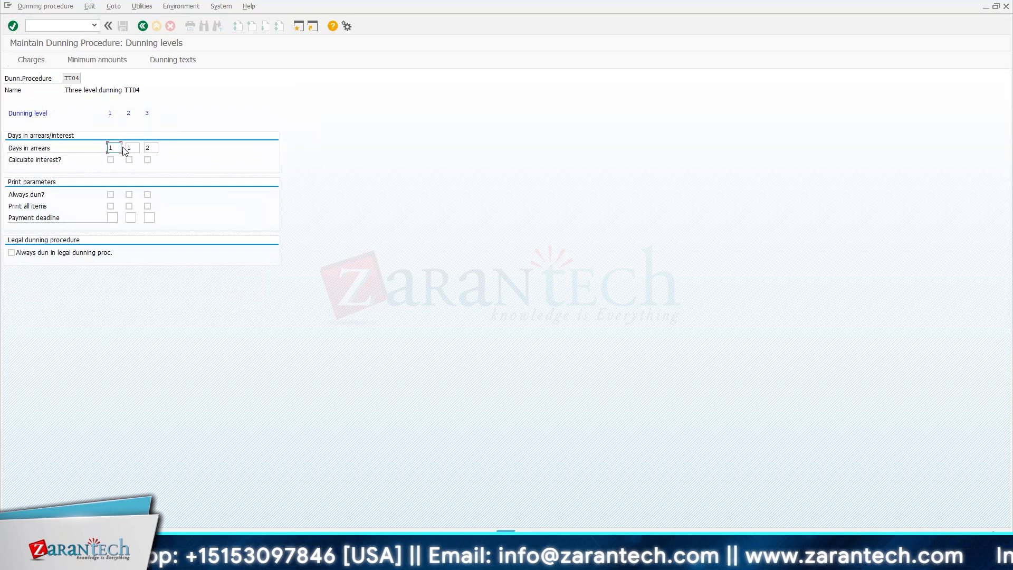
pyautogui.click(132, 148)
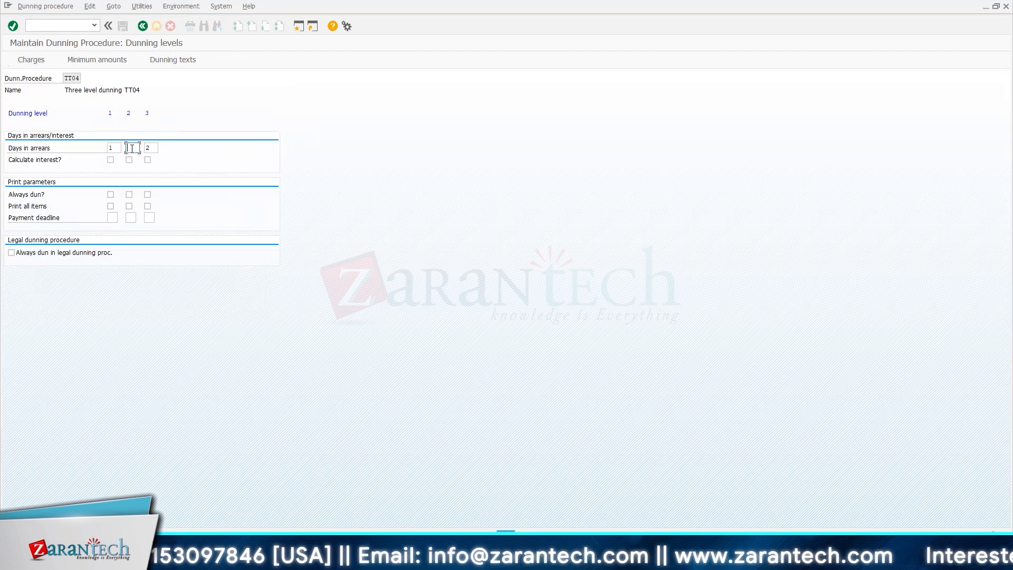
pyautogui.click(153, 147)
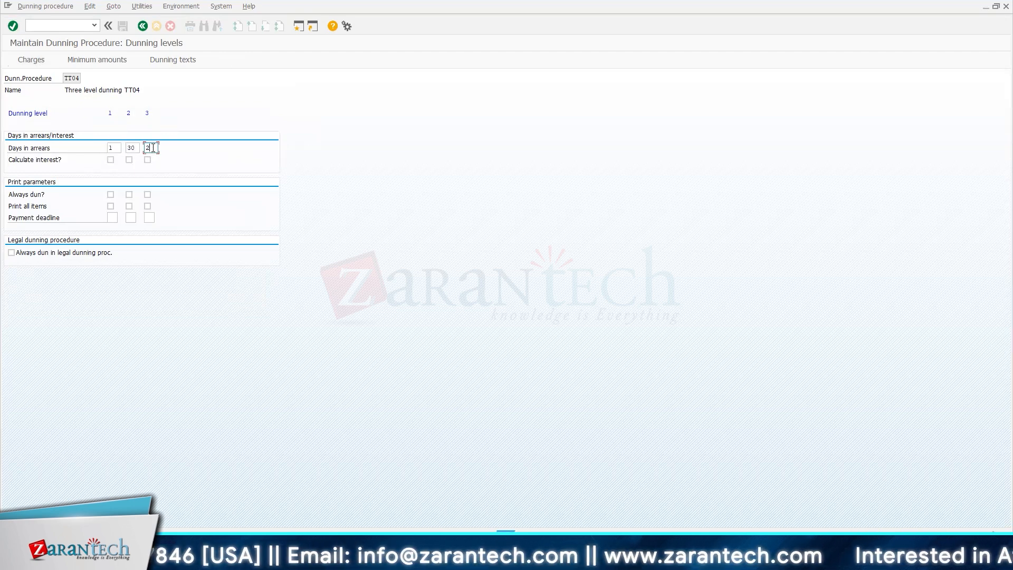
pyautogui.press('BackSpace')
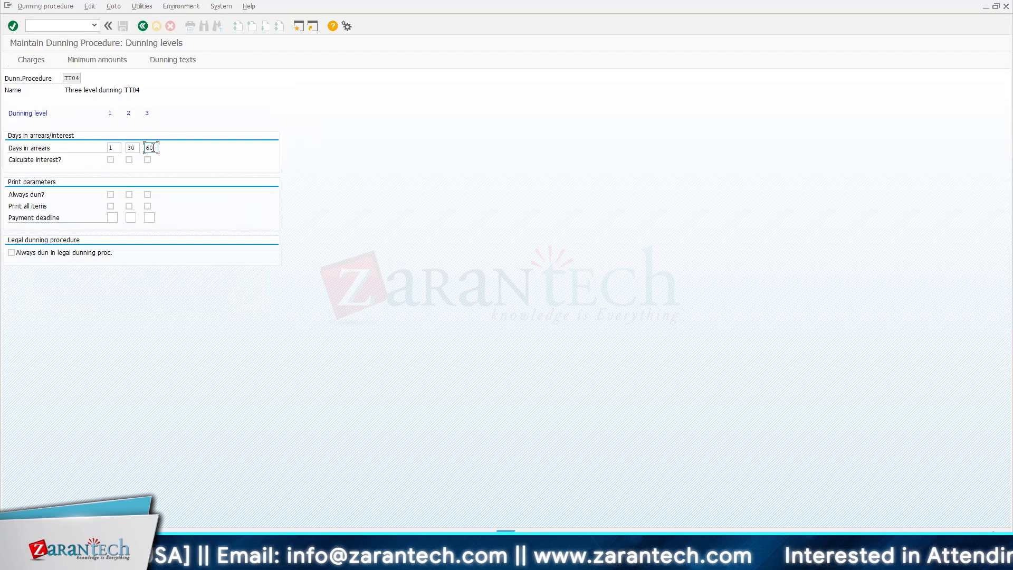
# Enable the Always dun print parameter for dunning levels 1, 2 and 3.
pyautogui.click(111, 194)
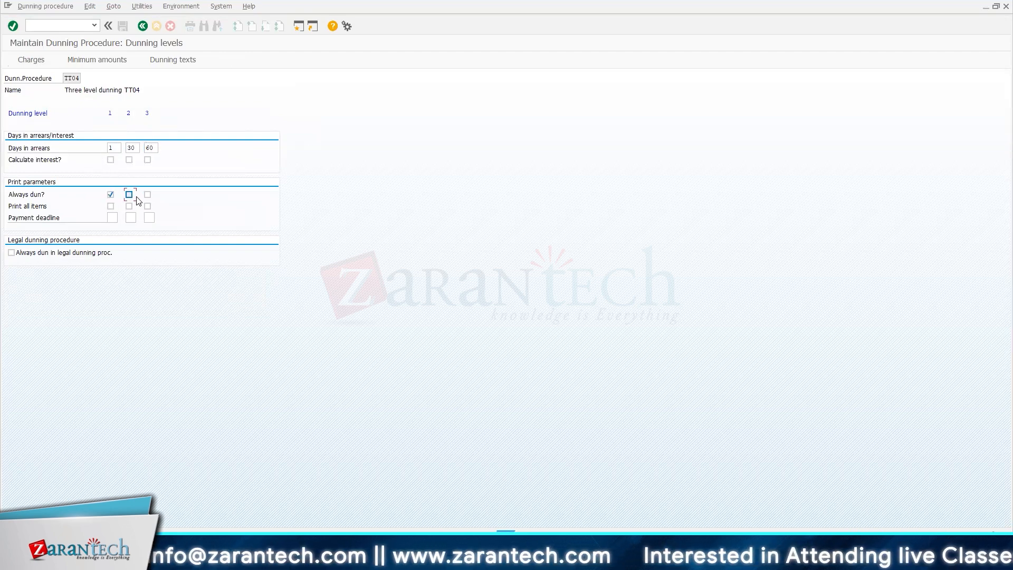
pyautogui.click(129, 195)
pyautogui.click(148, 195)
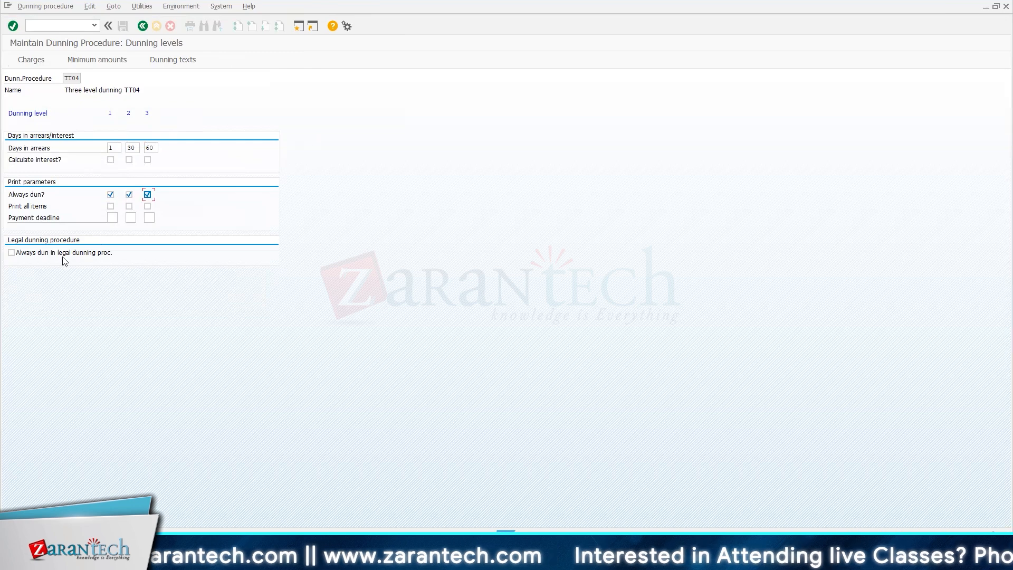
# Set the payment deadline of all three dunning levels to 0, confirm the entries and return to the procedure overview.
pyautogui.click(110, 218)
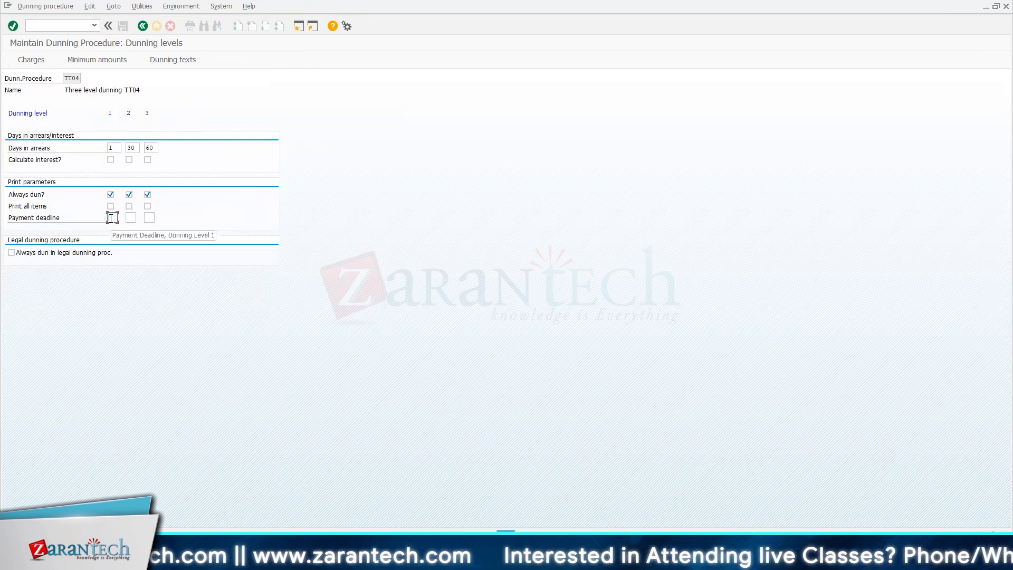
pyautogui.write('0')
pyautogui.click(128, 217)
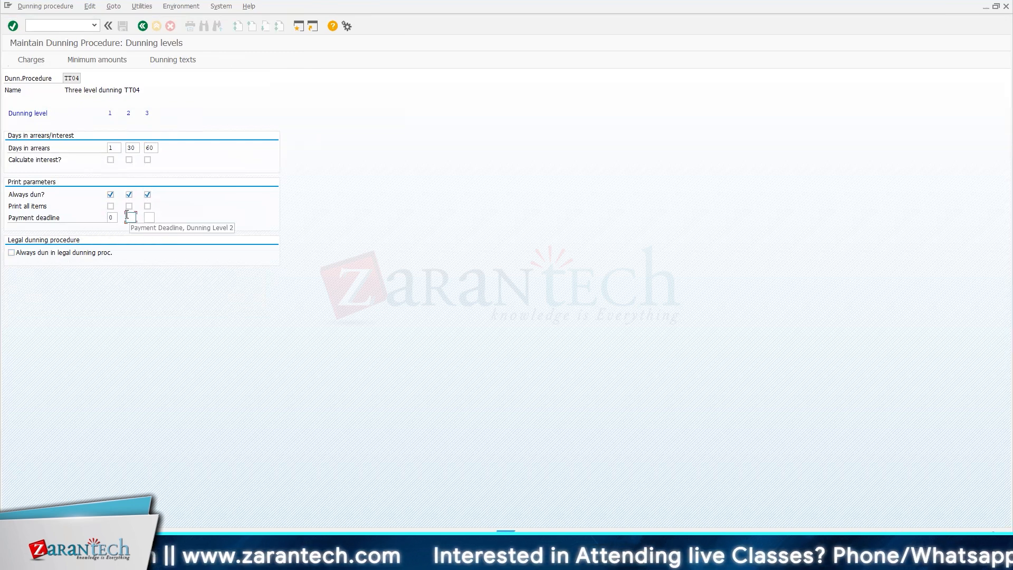
pyautogui.write('0')
pyautogui.click(148, 218)
pyautogui.write('0')
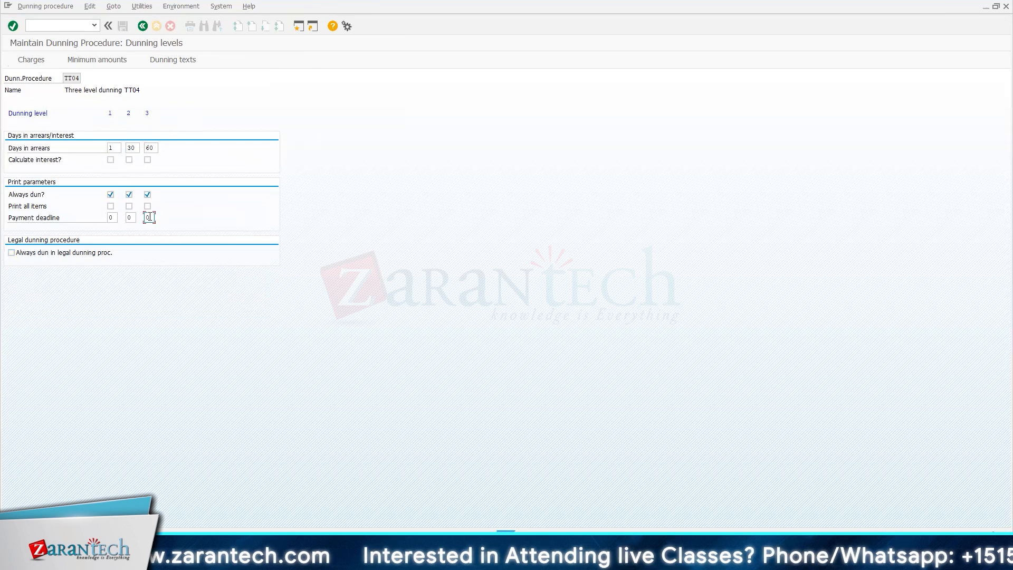
pyautogui.click(12, 29)
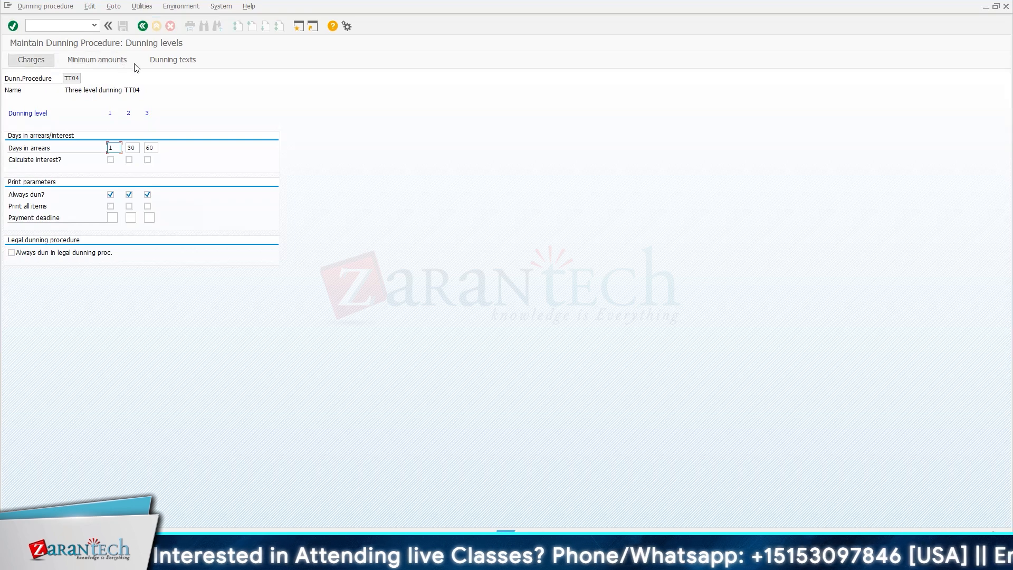
pyautogui.click(13, 28)
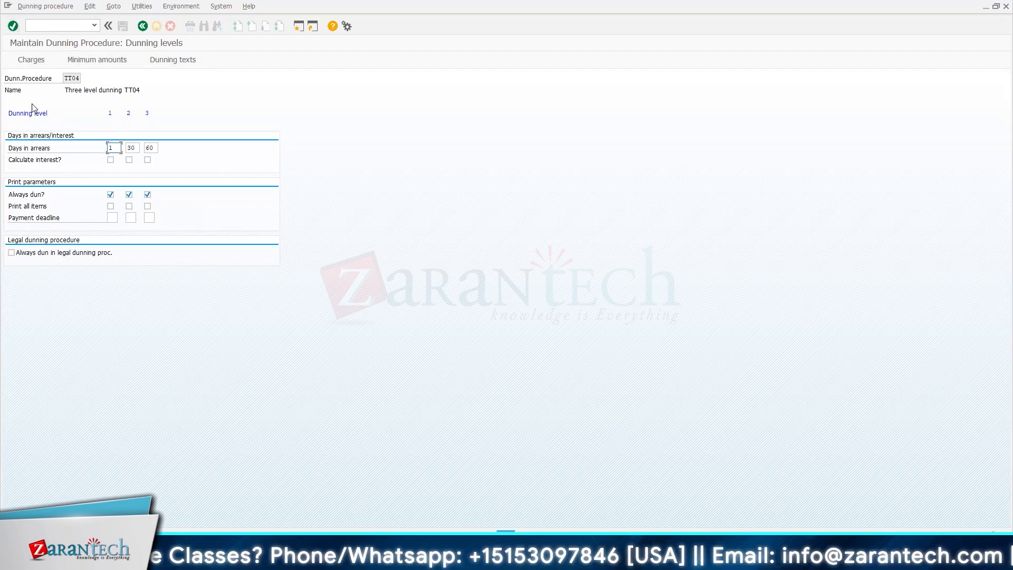
pyautogui.click(12, 29)
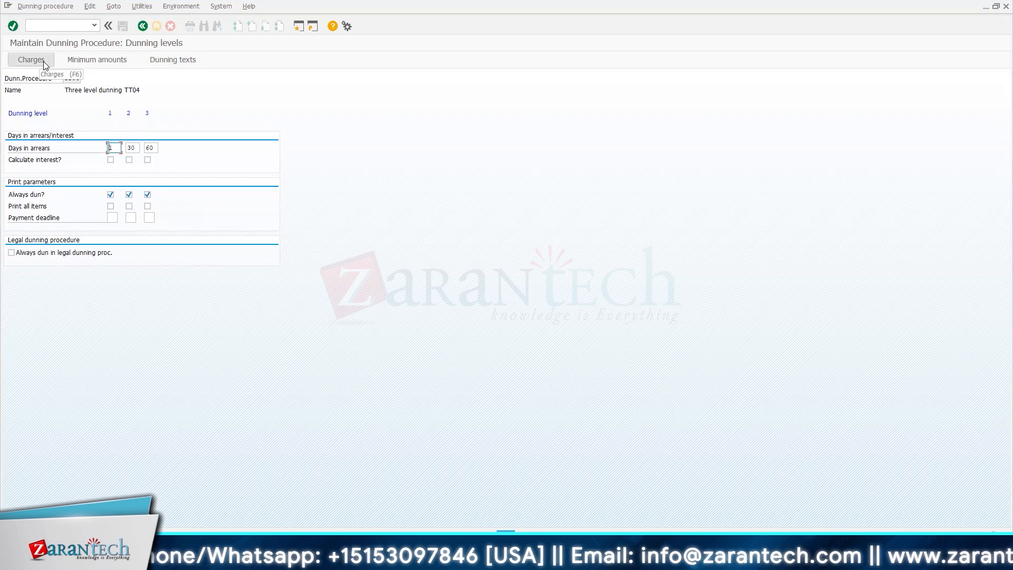
pyautogui.click(142, 26)
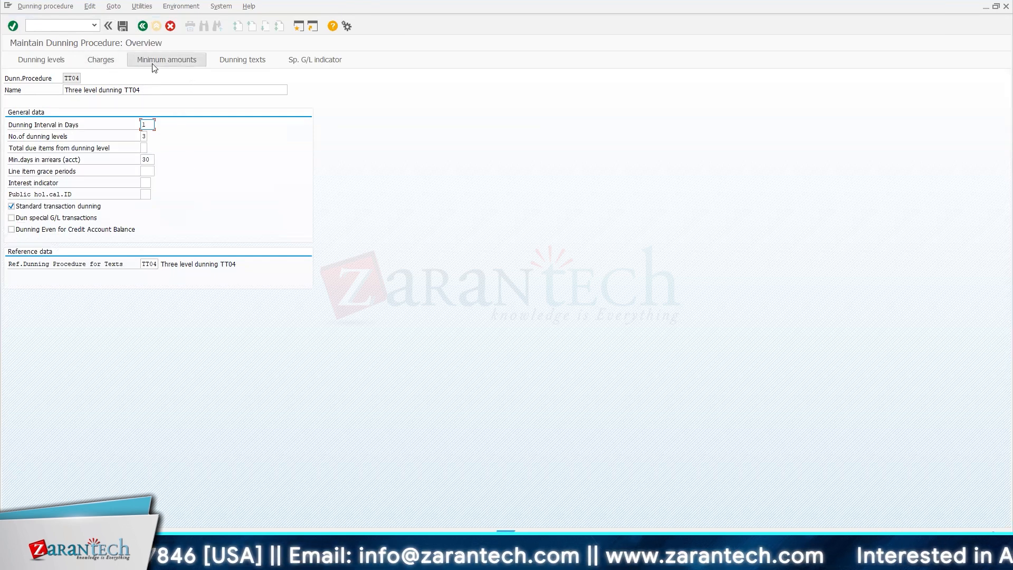
# Open the company code dunning control and add an entry for company code TT04 with reference company code TT04.
pyautogui.click(171, 7)
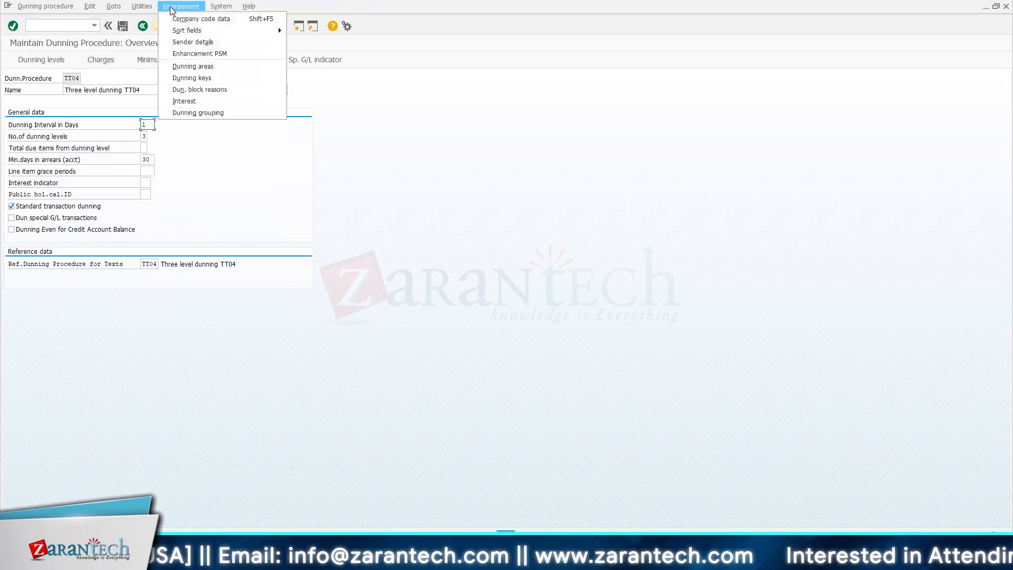
pyautogui.click(185, 23)
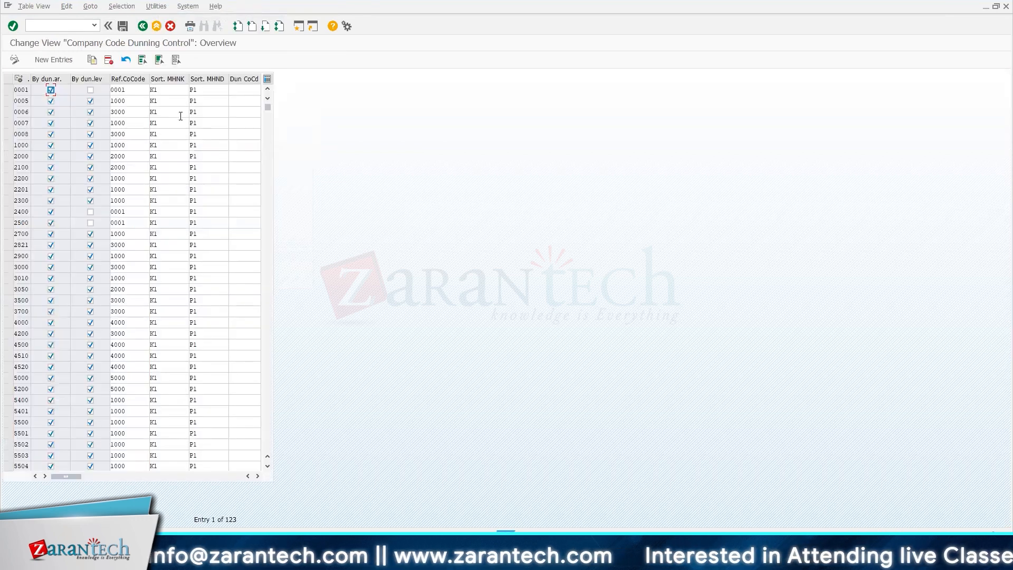
pyautogui.click(68, 66)
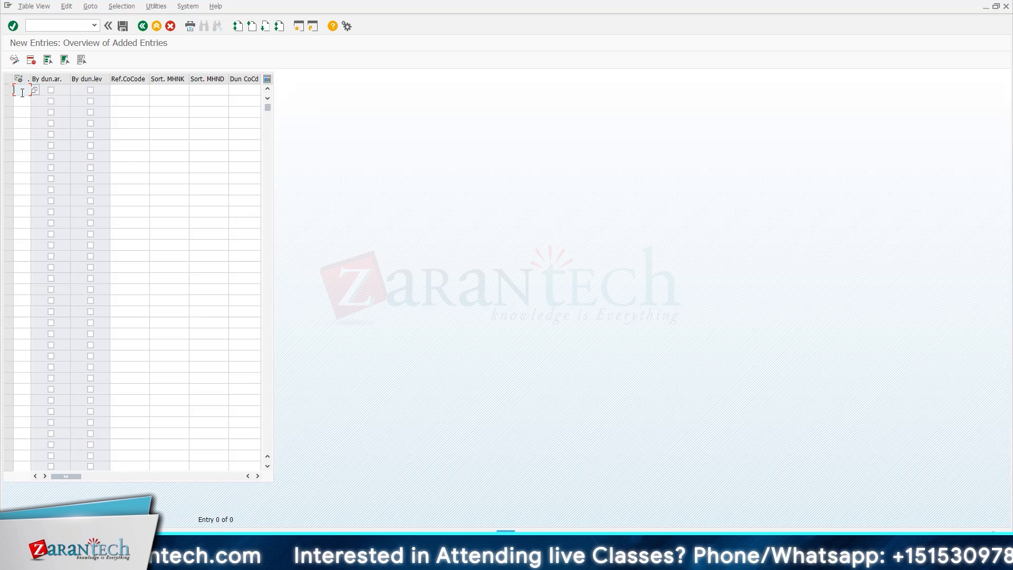
pyautogui.write('TT04')
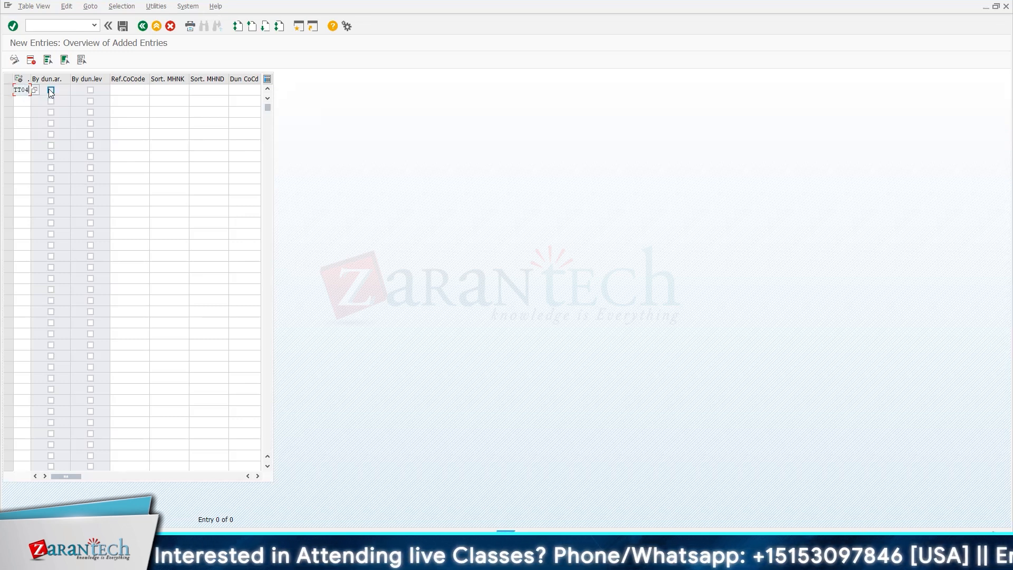
pyautogui.doubleClick(131, 90)
pyautogui.write('TT04')
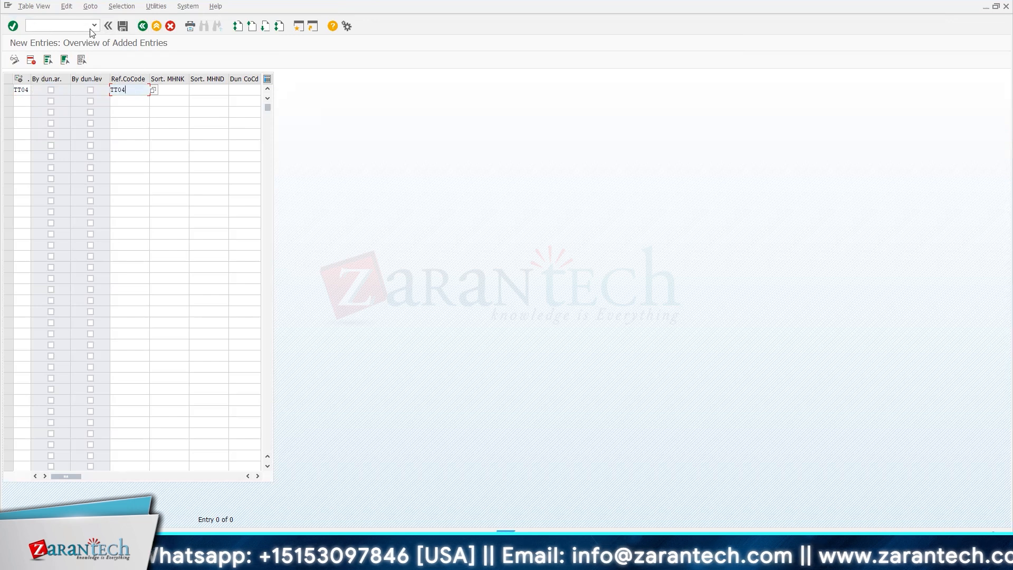
# Enable dunning by area and by level for company code TT04, save under the proposed customizing request and return to the procedure.
pyautogui.click(54, 90)
pyautogui.click(89, 90)
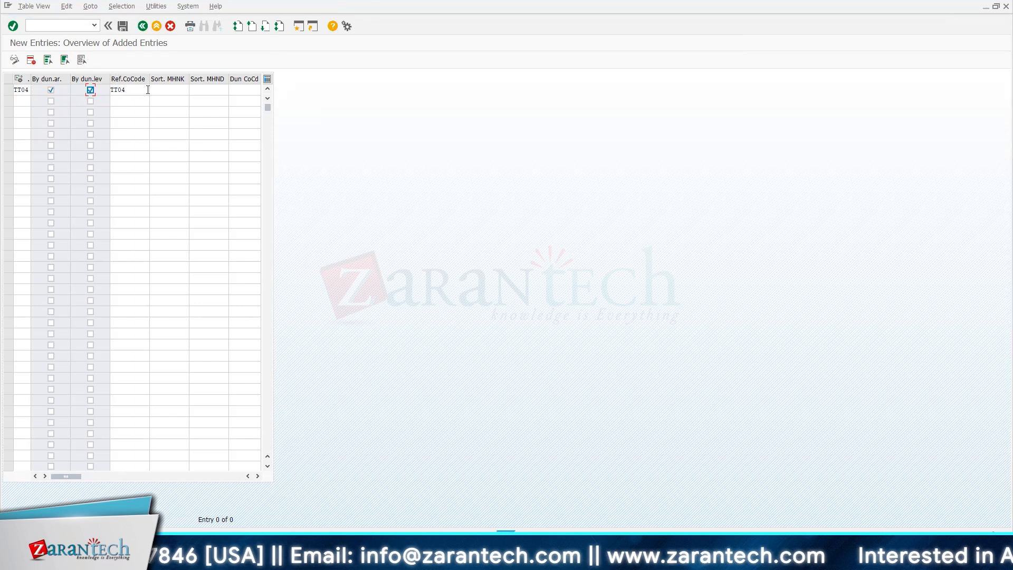
pyautogui.click(123, 26)
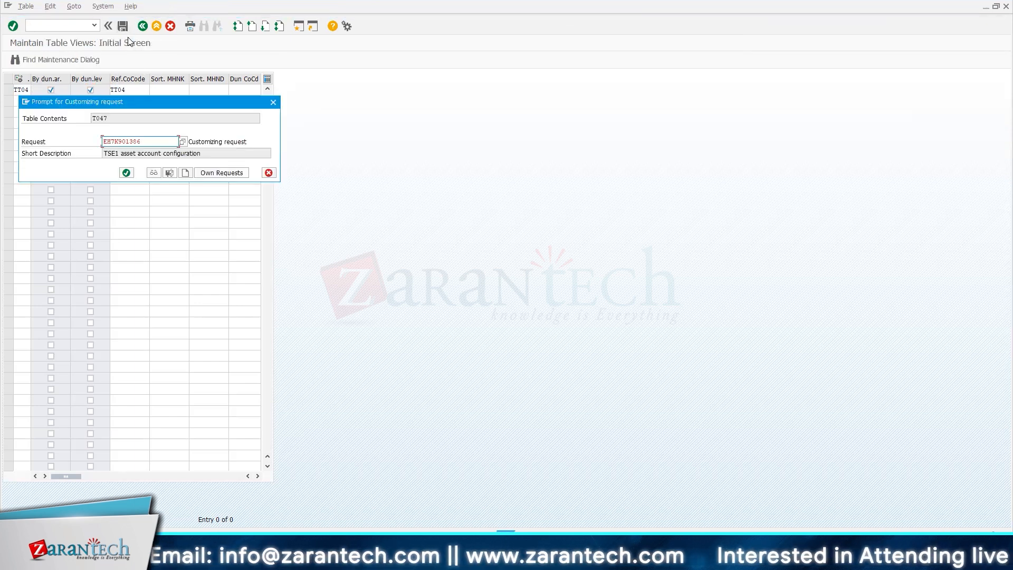
pyautogui.click(126, 173)
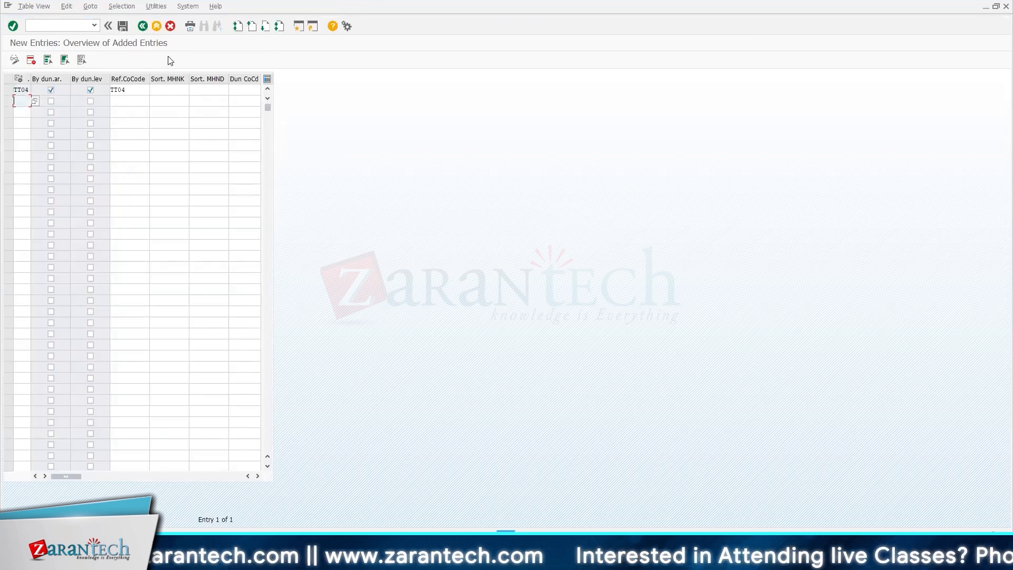
pyautogui.click(143, 26)
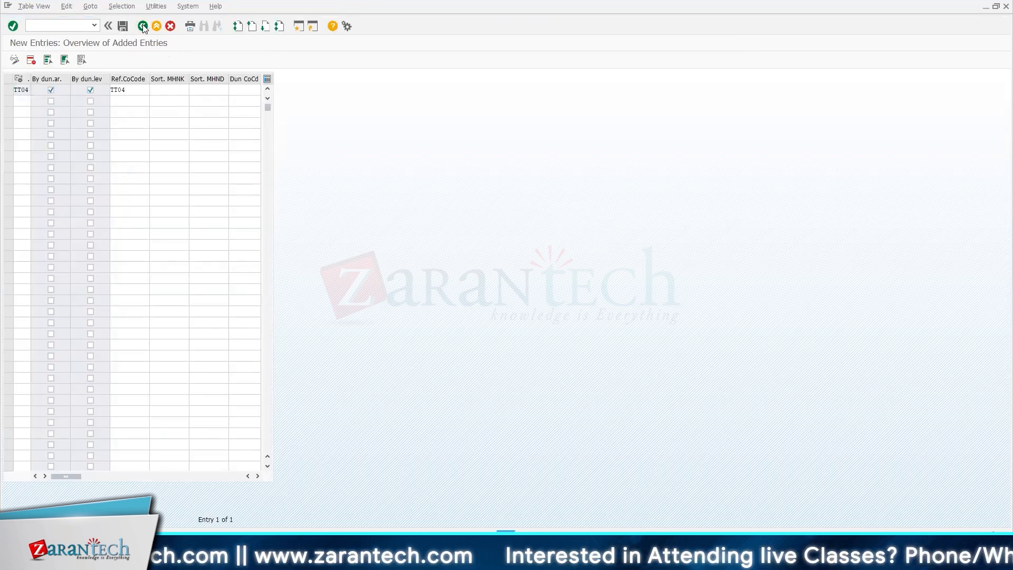
pyautogui.click(141, 28)
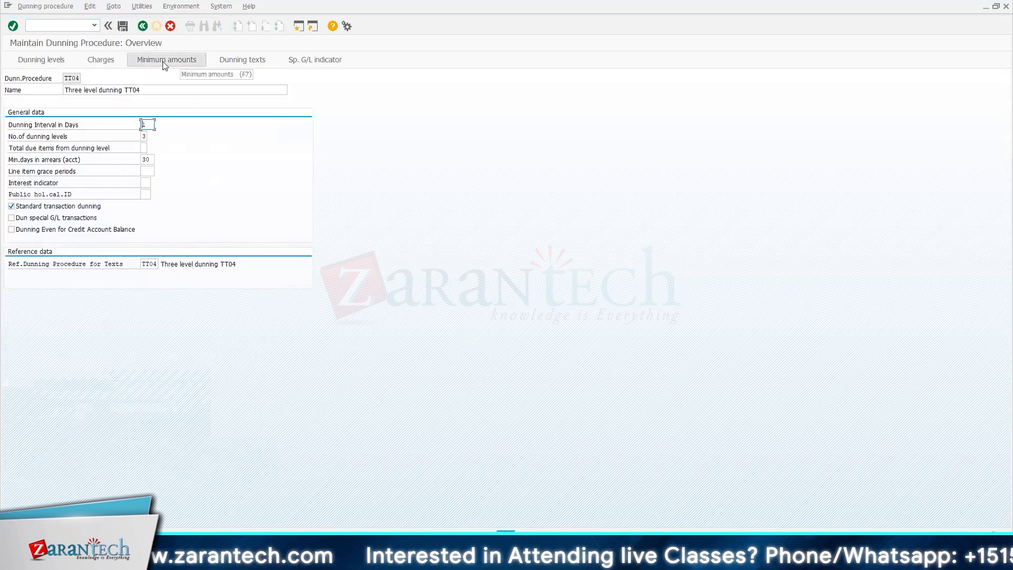
# Open the minimum amounts in currency USD, check the level 1 row and return to the procedure overview.
pyautogui.click(165, 63)
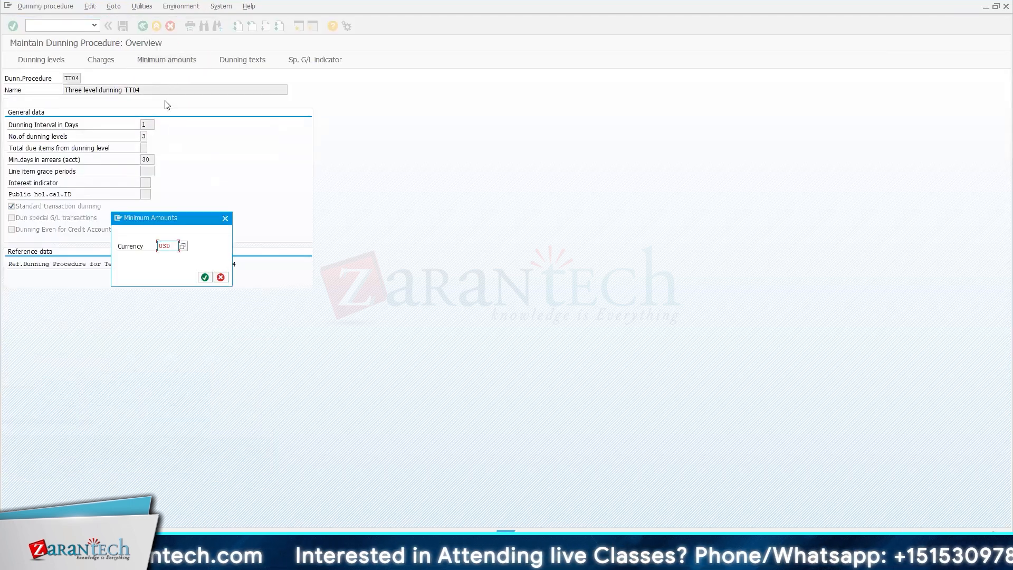
pyautogui.click(205, 277)
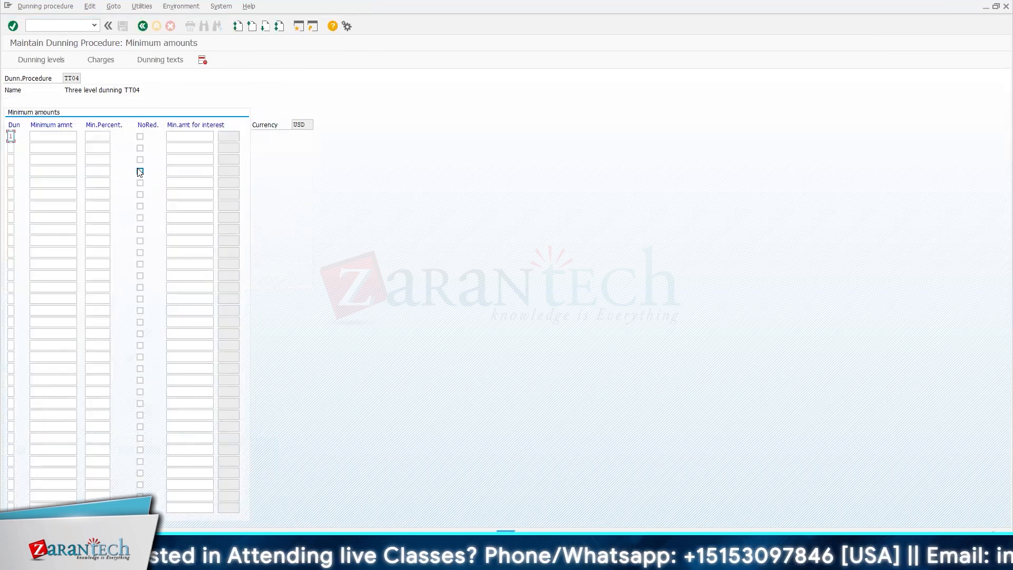
pyautogui.click(65, 137)
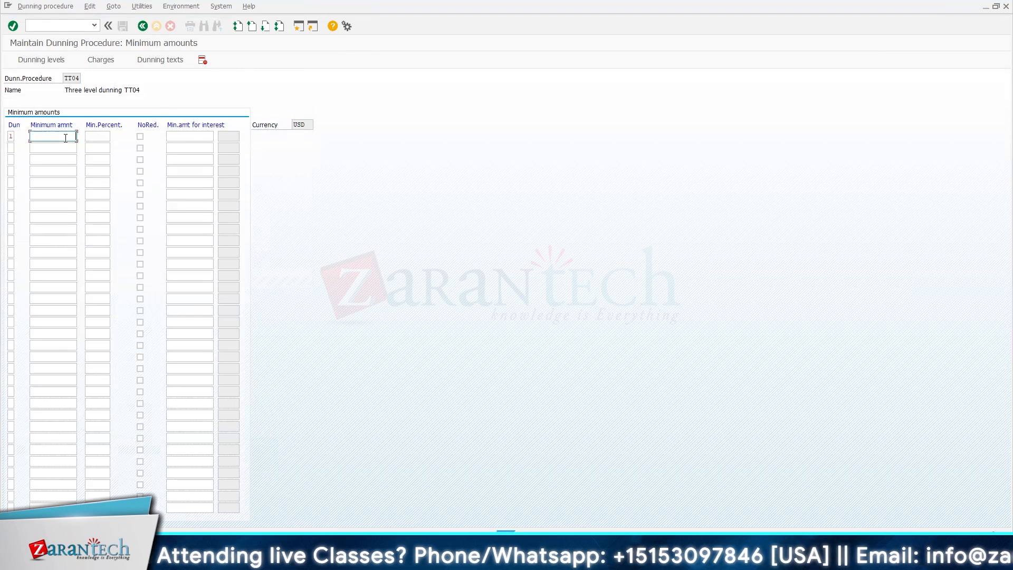
pyautogui.click(11, 137)
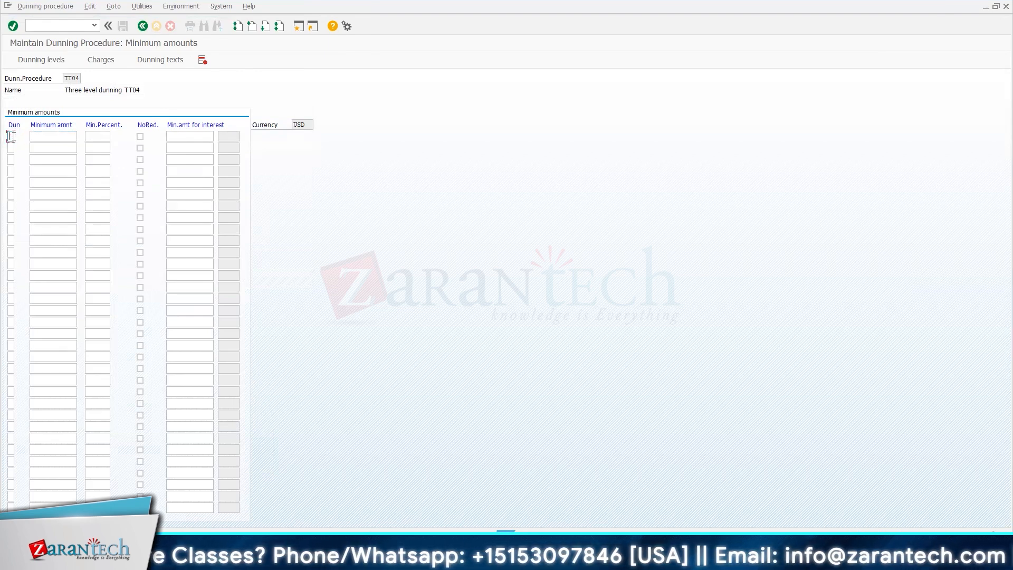
pyautogui.click(141, 27)
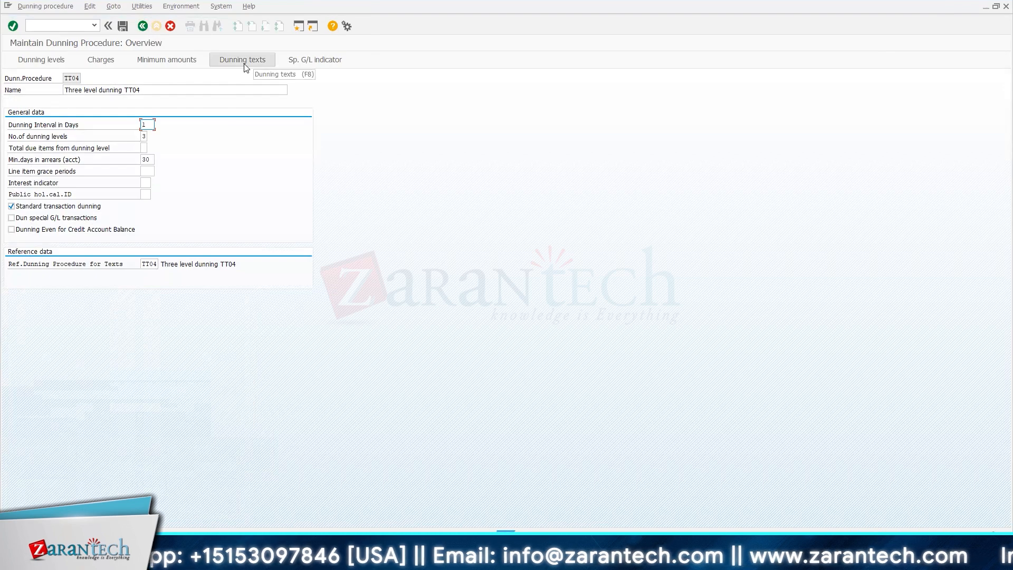
# Open the dunning texts for company code TT04 and account type Customer, and display the available forms for level 1.
pyautogui.click(234, 61)
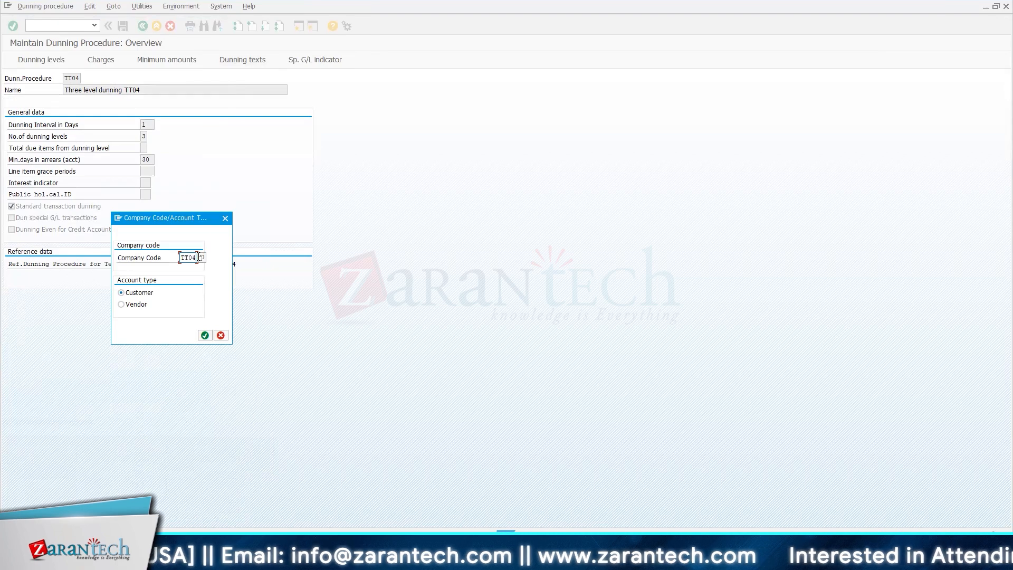
pyautogui.click(205, 335)
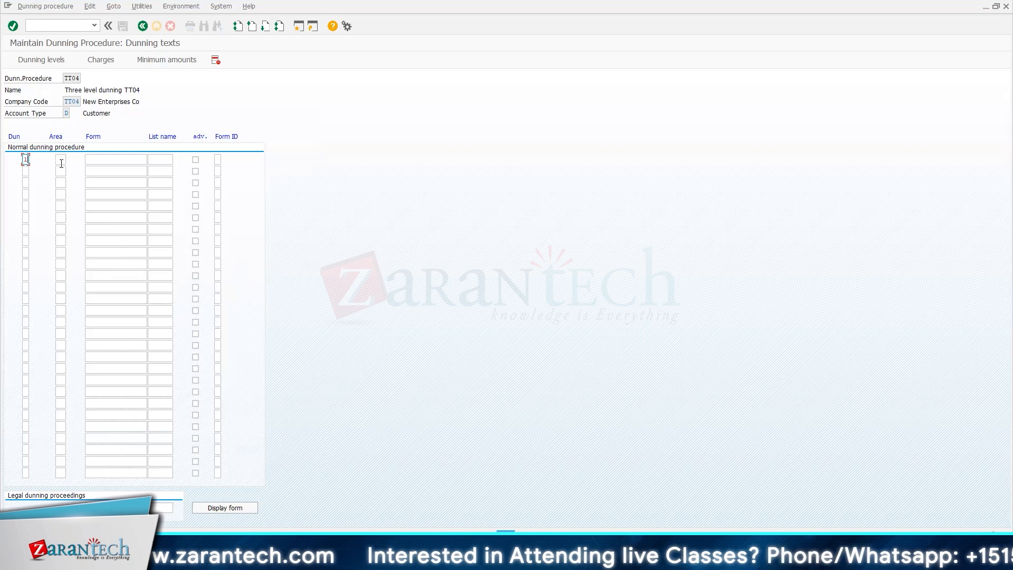
pyautogui.click(96, 161)
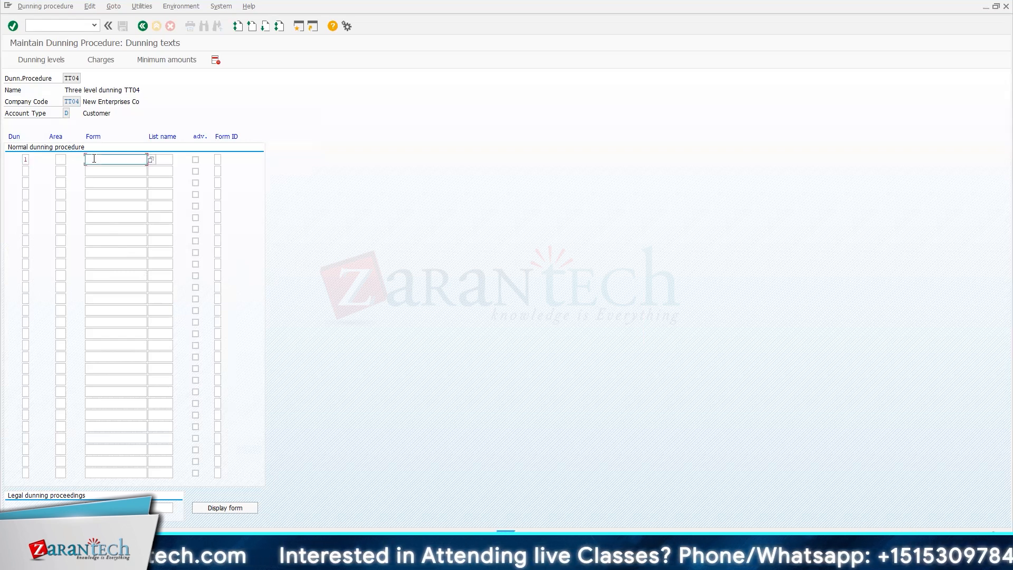
pyautogui.click(152, 161)
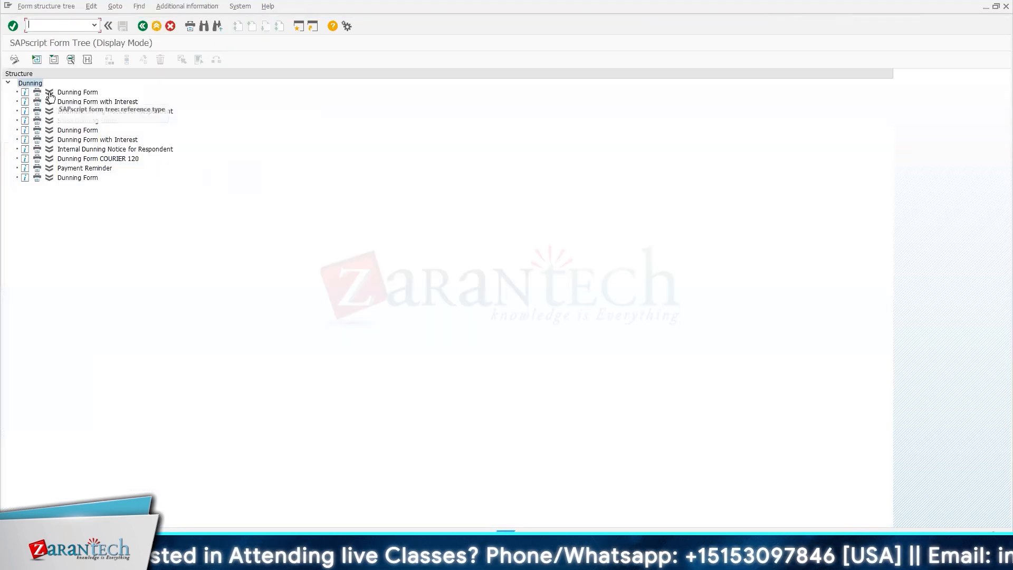
# Inspect the first Dunning Form's language versions and detailed information, including its form name, and return to the dunning texts.
pyautogui.click(50, 95)
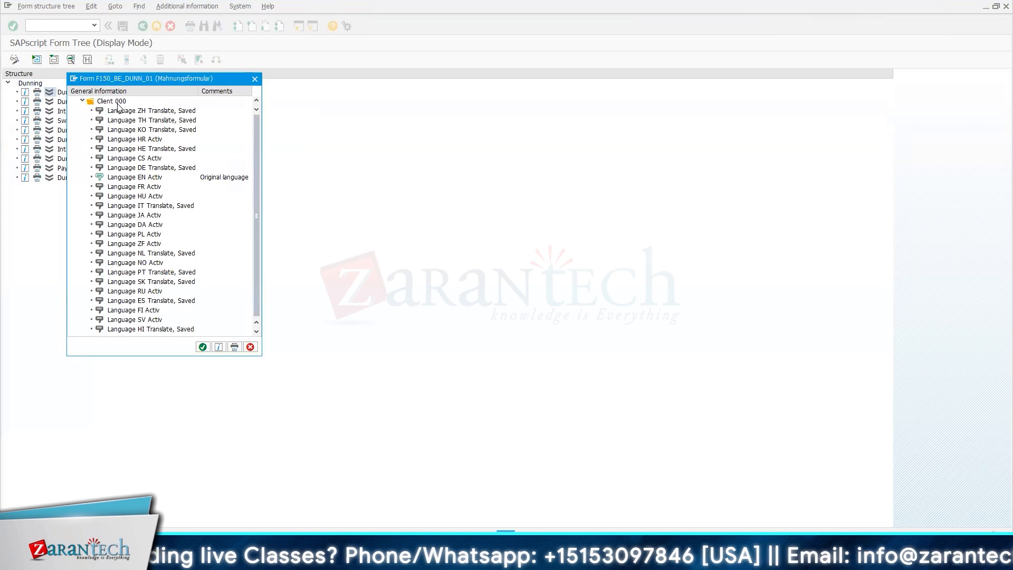
pyautogui.press('Escape')
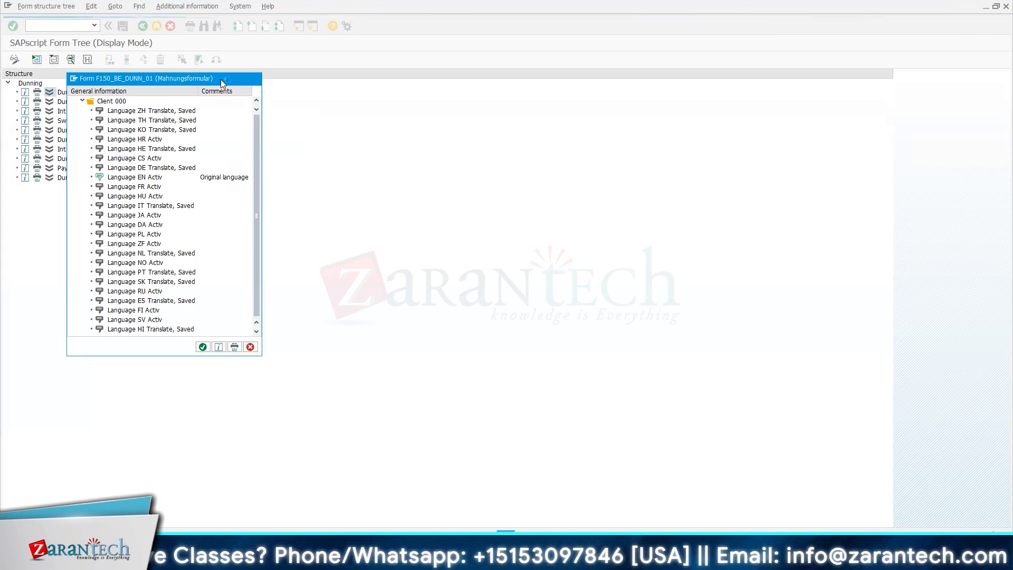
pyautogui.click(24, 94)
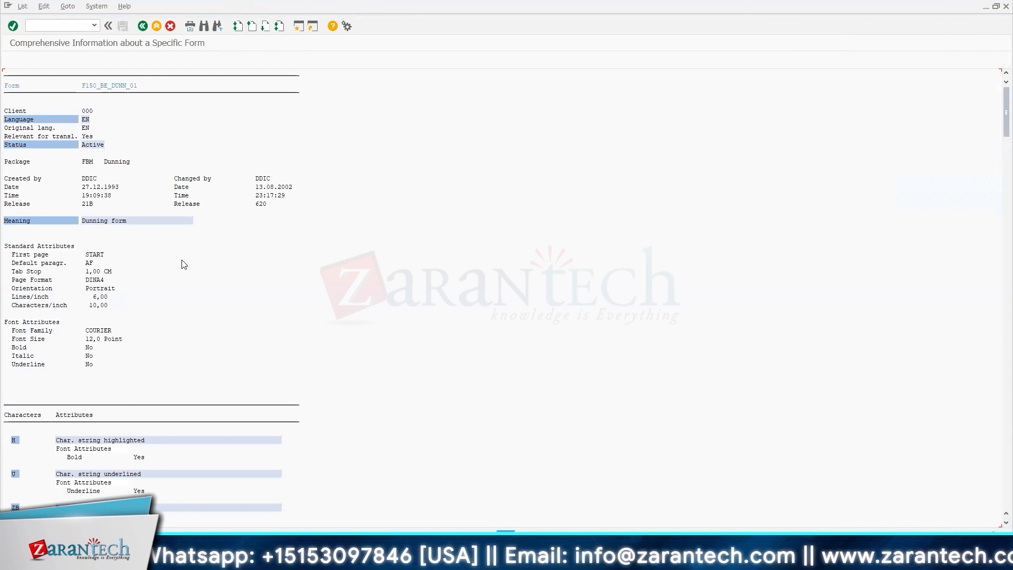
pyautogui.click(112, 86)
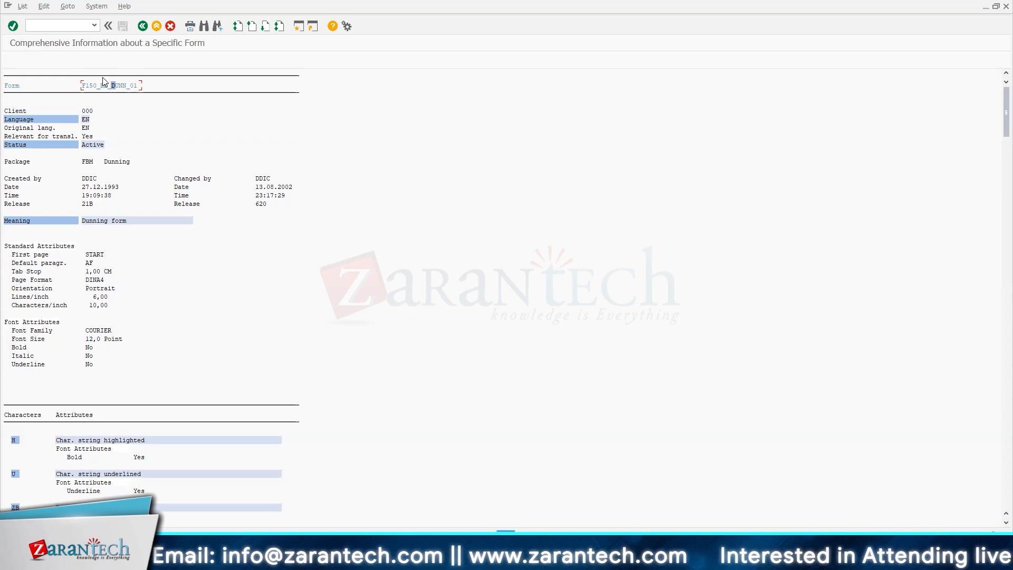
pyautogui.click(142, 30)
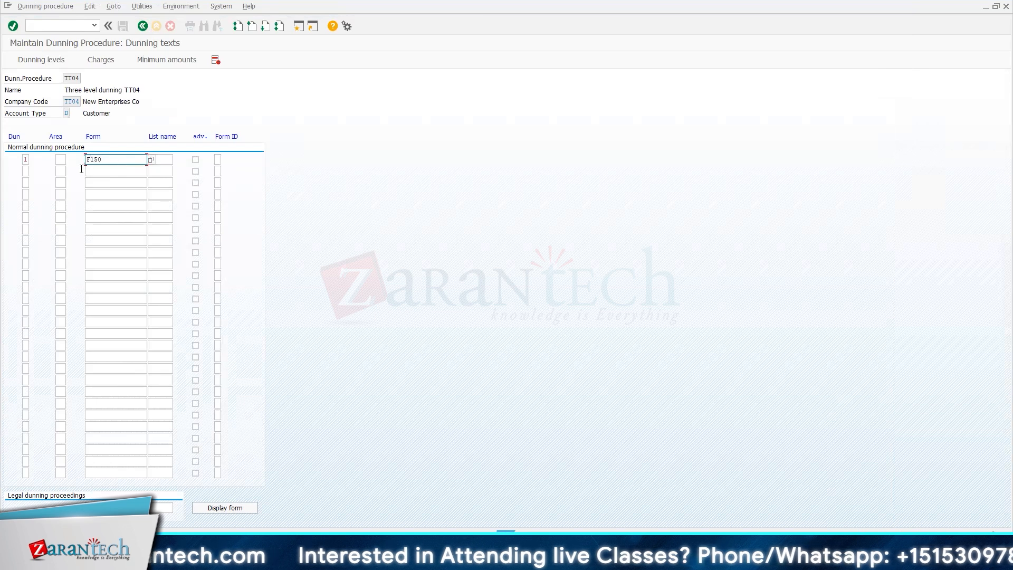
# Begin the level 1 form name with F150_, leave its area blank, and add rows for dunning levels 2 and 3.
pyautogui.click(61, 159)
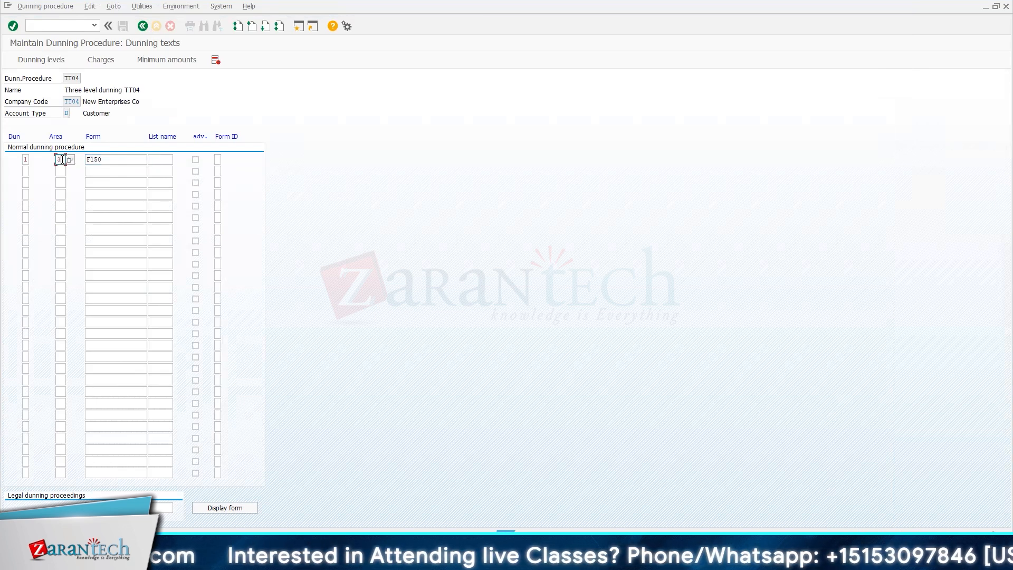
pyautogui.click(108, 160)
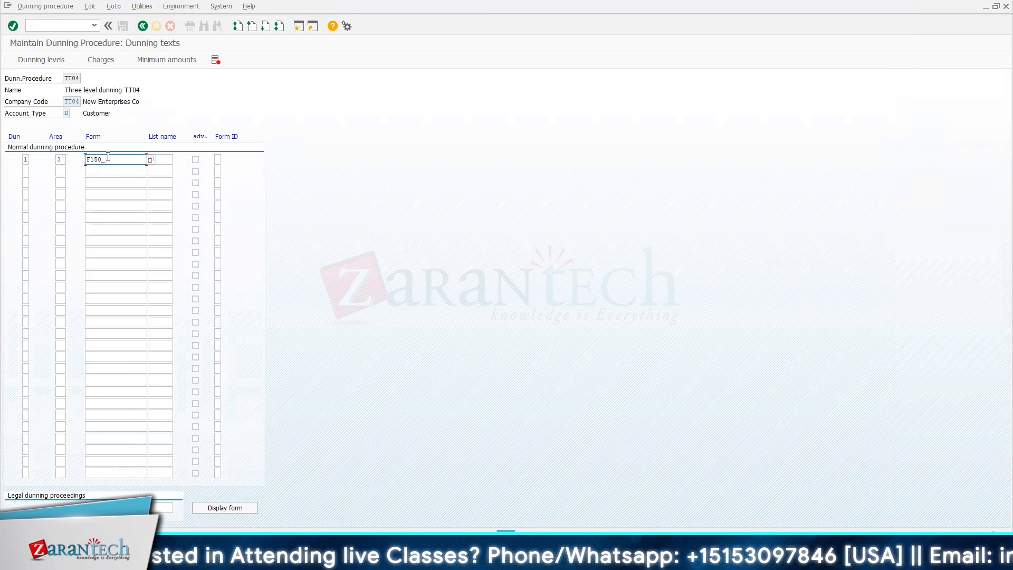
pyautogui.click(61, 160)
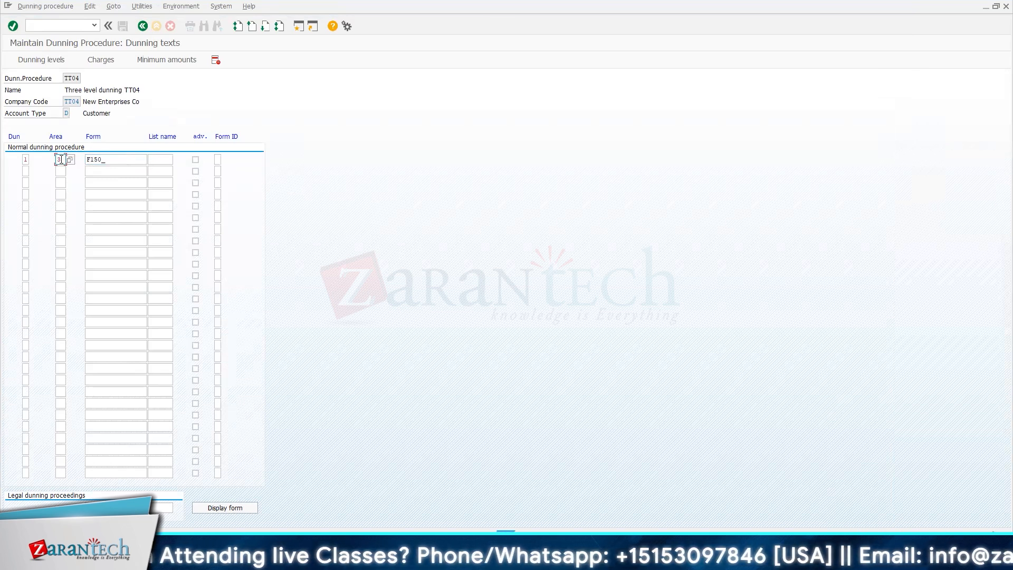
pyautogui.click(26, 171)
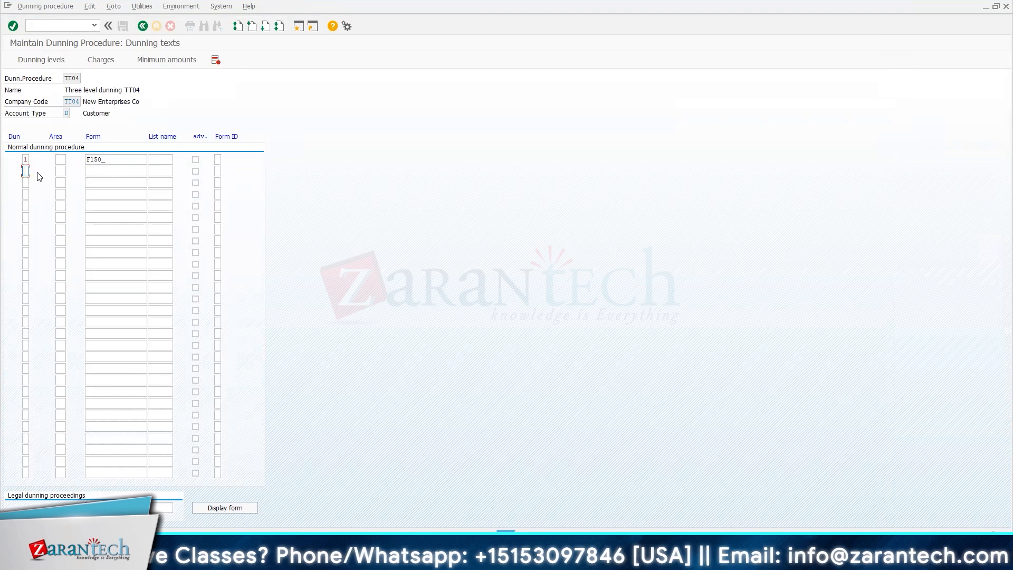
pyautogui.click(25, 182)
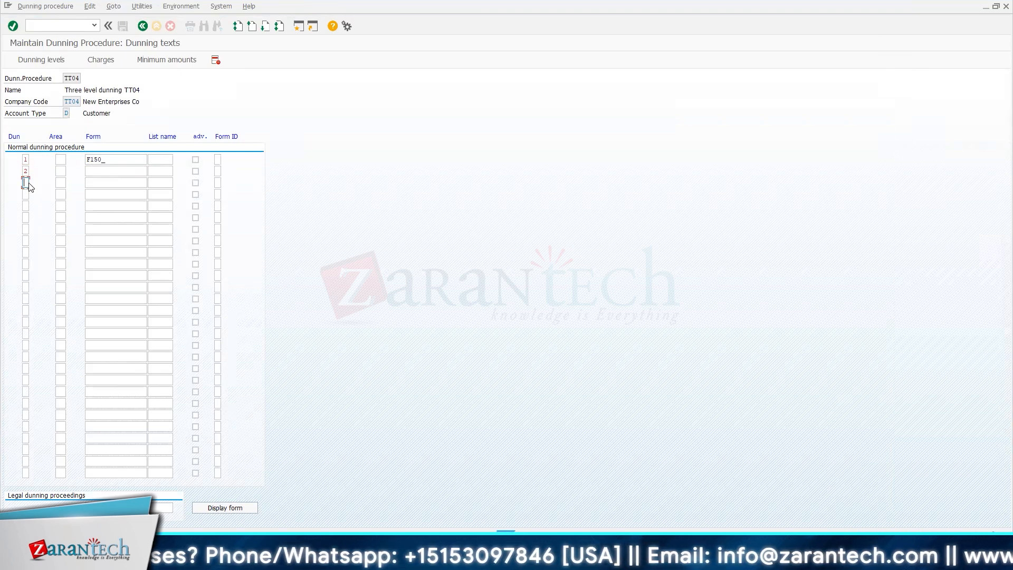
# Assign dunning area 01 to all three dunning levels, choosing it from the area value list for level 1.
pyautogui.click(62, 159)
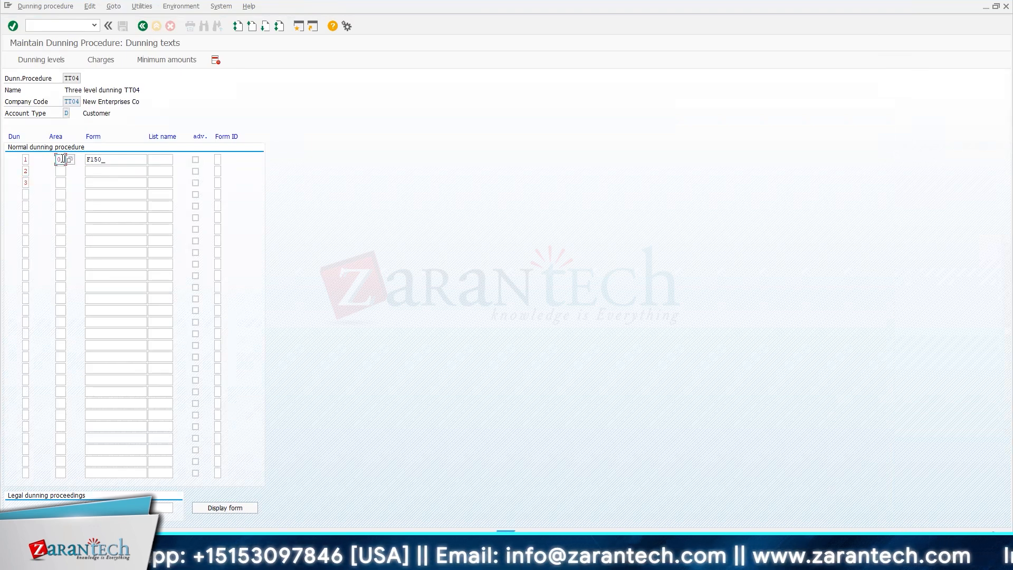
pyautogui.click(70, 159)
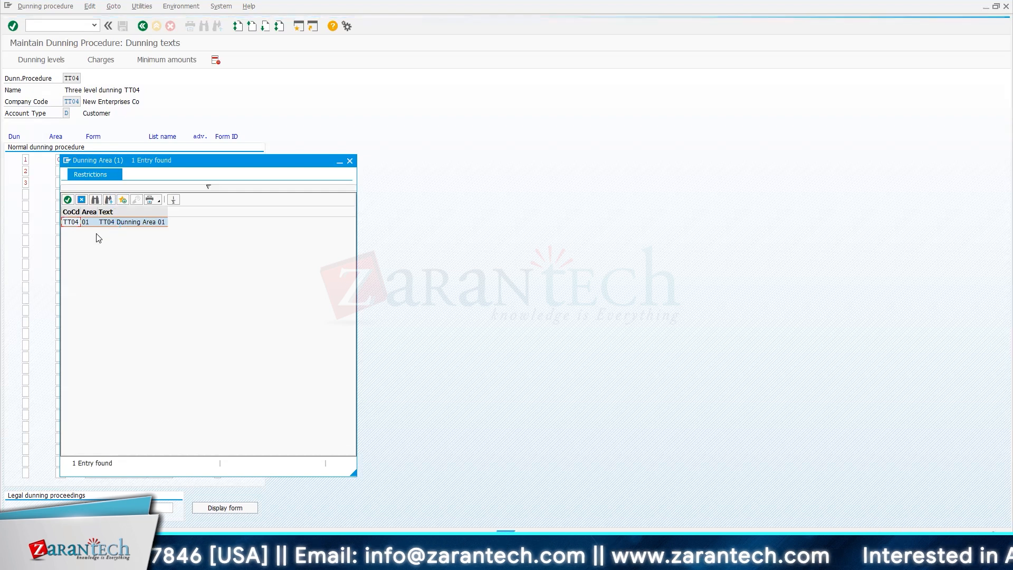
pyautogui.click(68, 200)
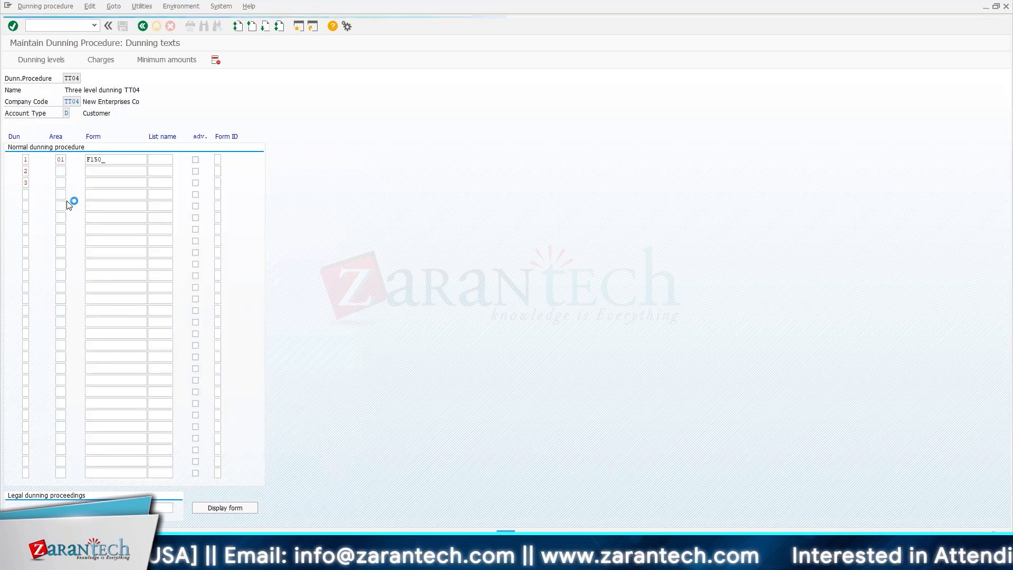
pyautogui.click(60, 171)
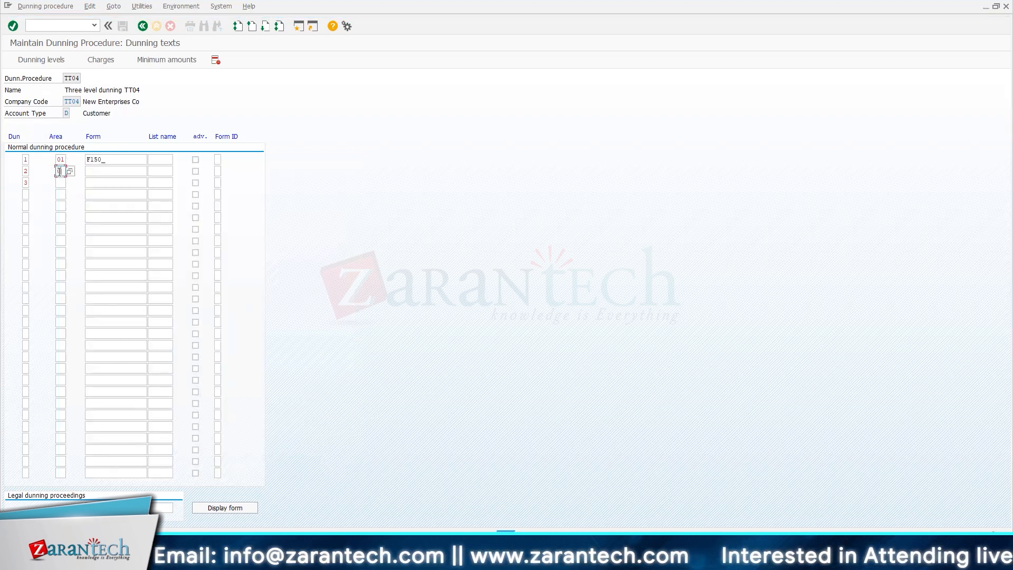
pyautogui.click(60, 183)
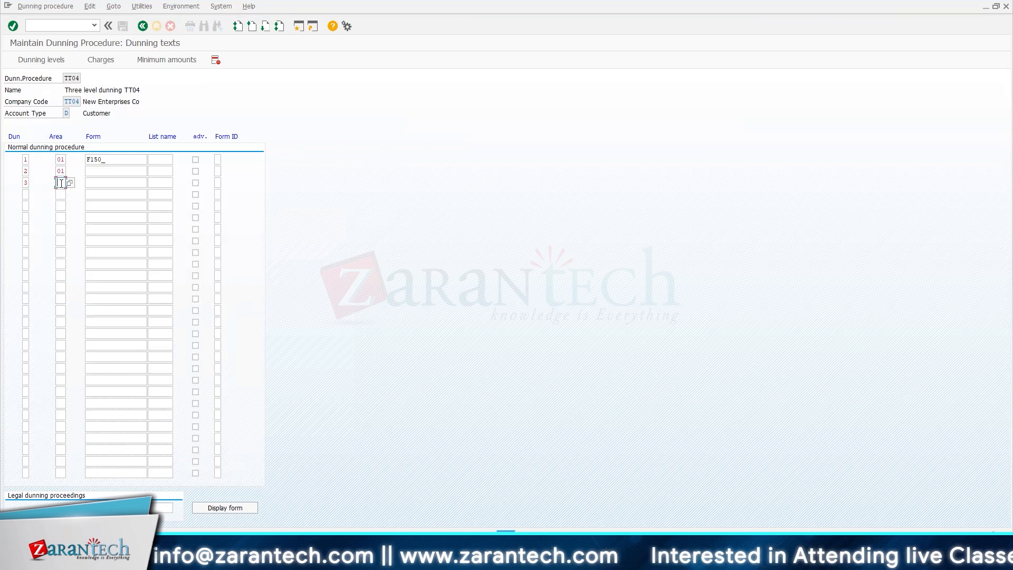
pyautogui.write('01')
# Set the form for dunning levels 1 and 2 to F150_BE_DUNN_01.
pyautogui.click(110, 160)
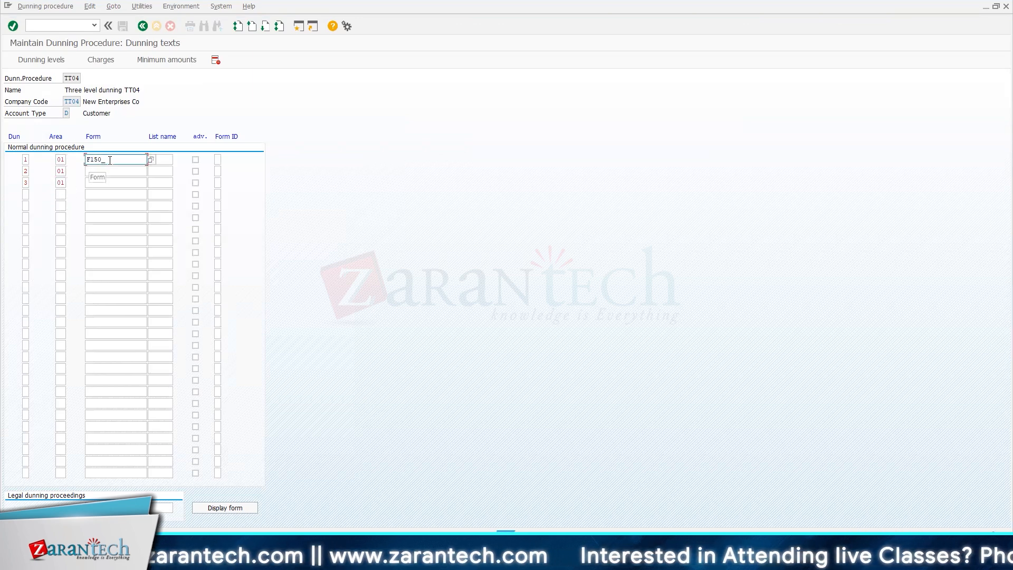
pyautogui.write('BE_')
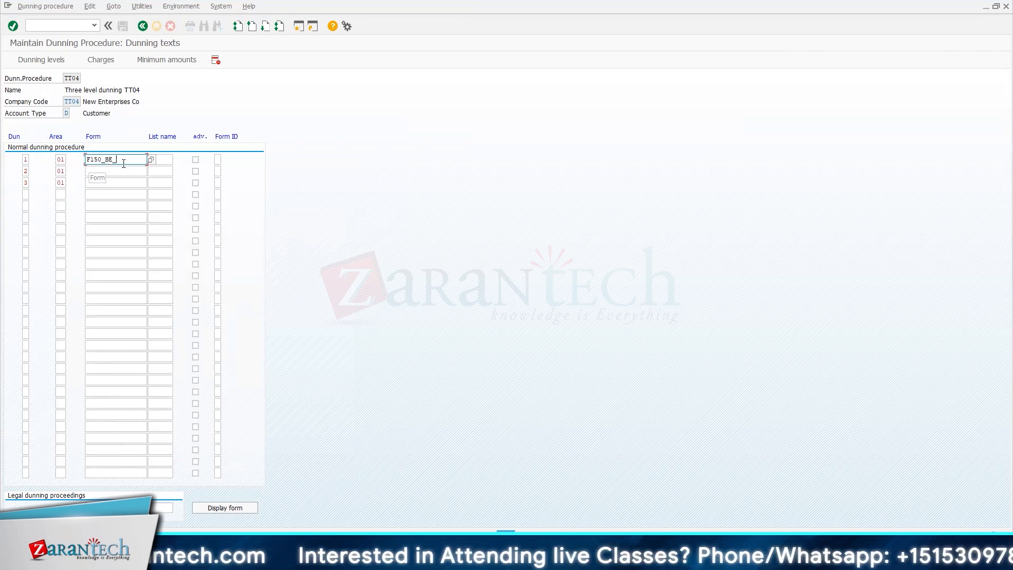
pyautogui.write('DUNN')
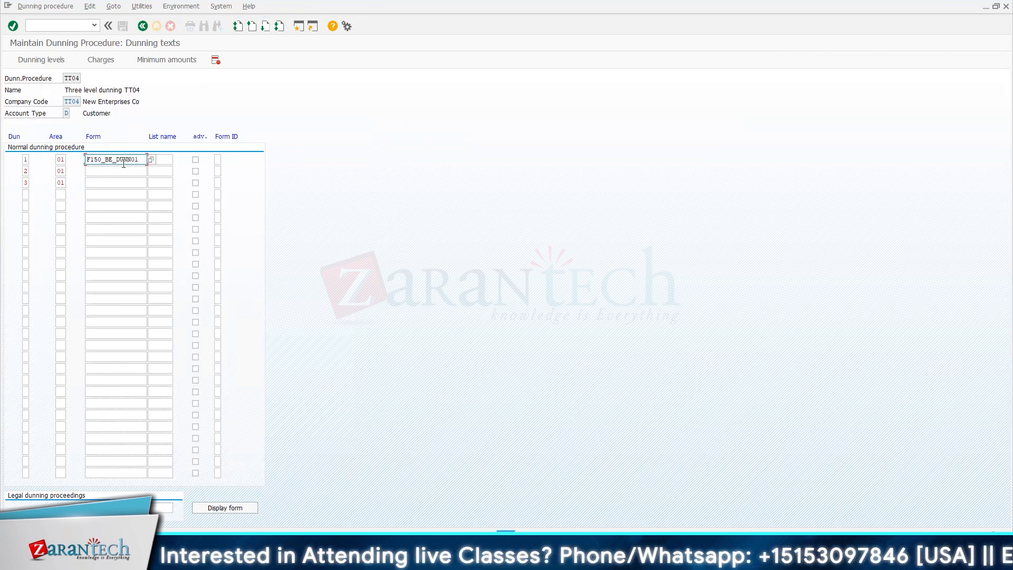
pyautogui.write('_')
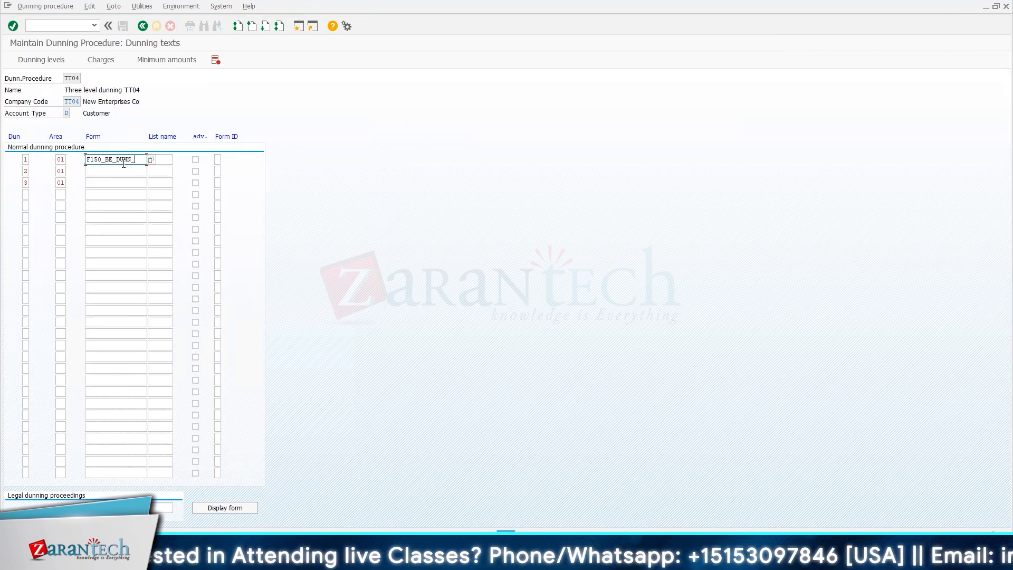
pyautogui.click(117, 174)
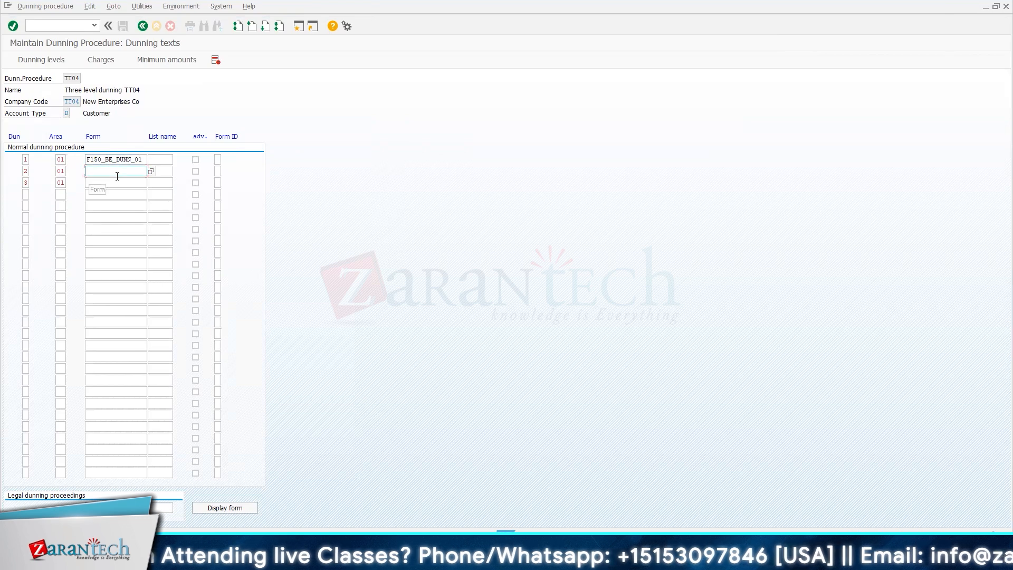
pyautogui.write('f')
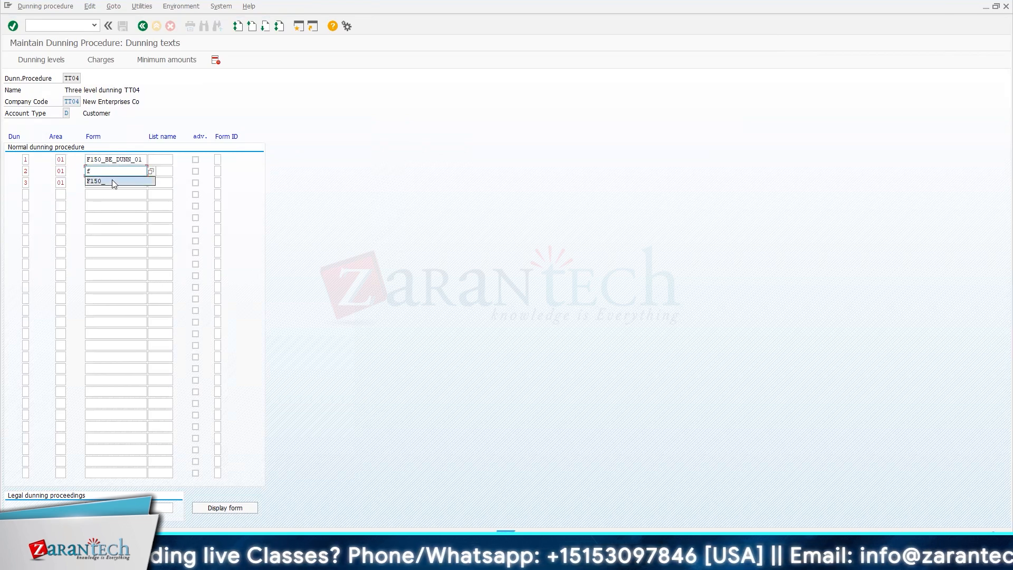
pyautogui.click(110, 181)
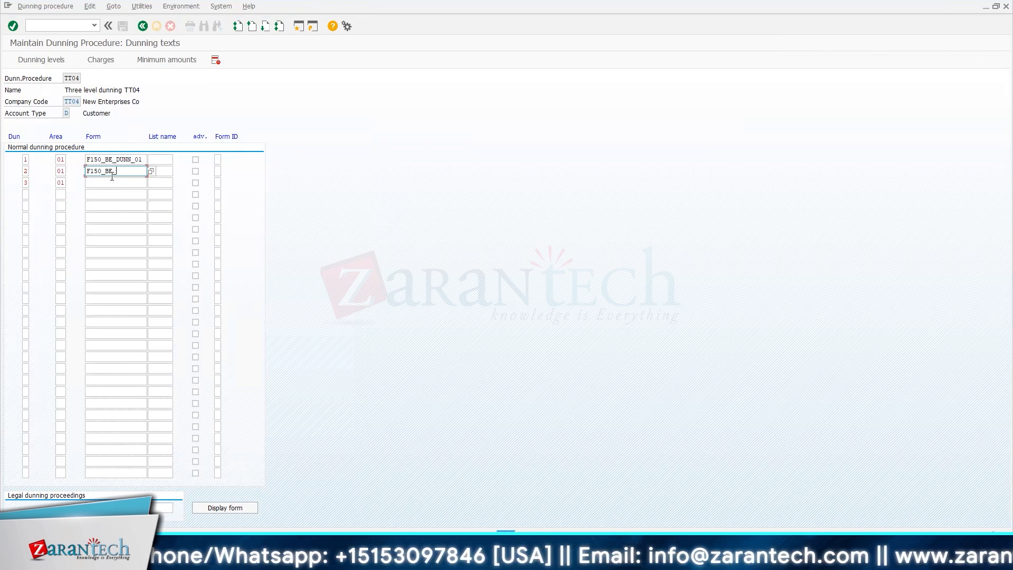
pyautogui.write('BE_DUNN_01')
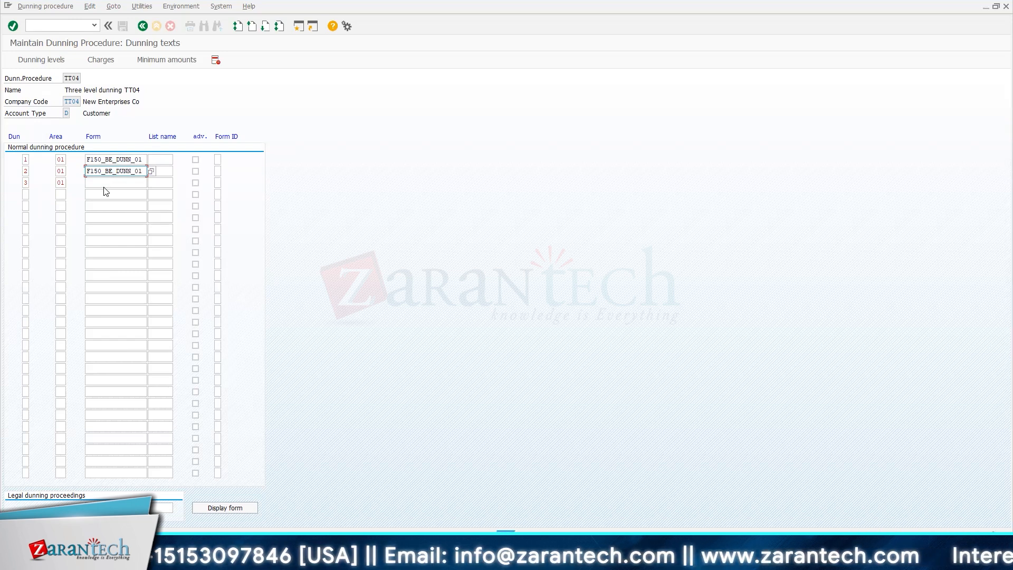
# Set the form for dunning level 3 to F150_BE_DUNN_01.
pyautogui.click(103, 183)
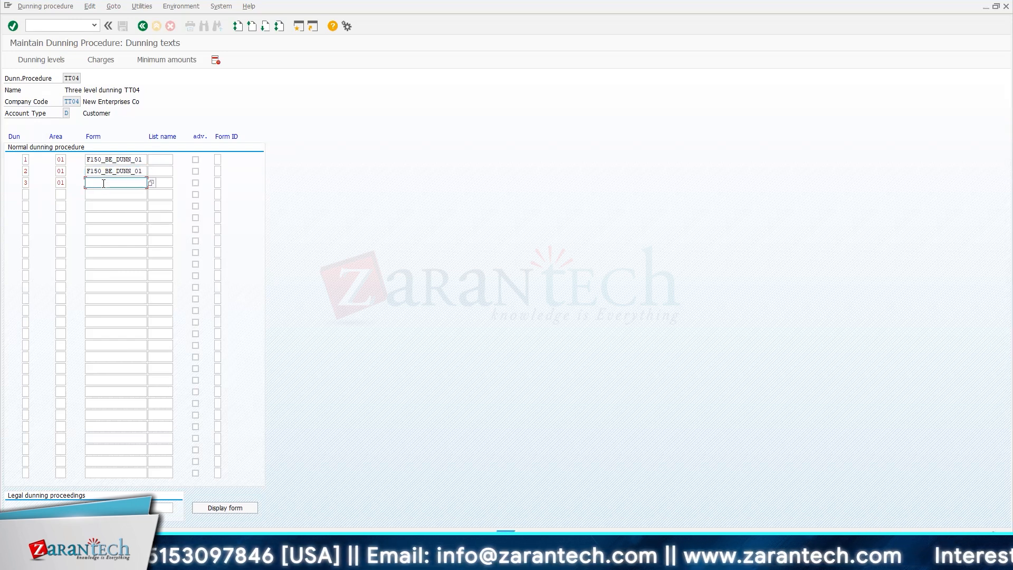
pyautogui.write('F1')
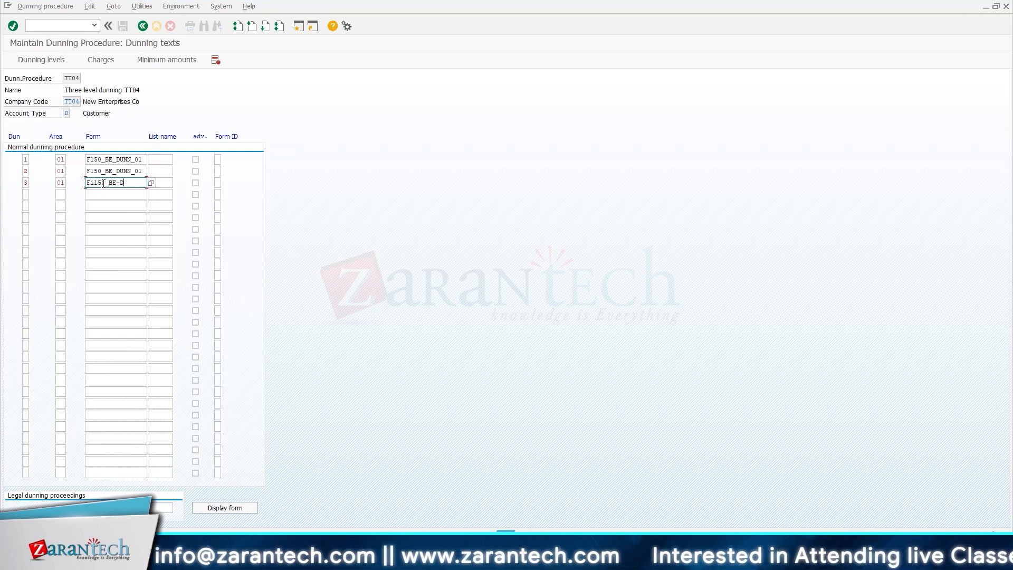
pyautogui.press('BackSpace')
pyautogui.press('BackSpace')
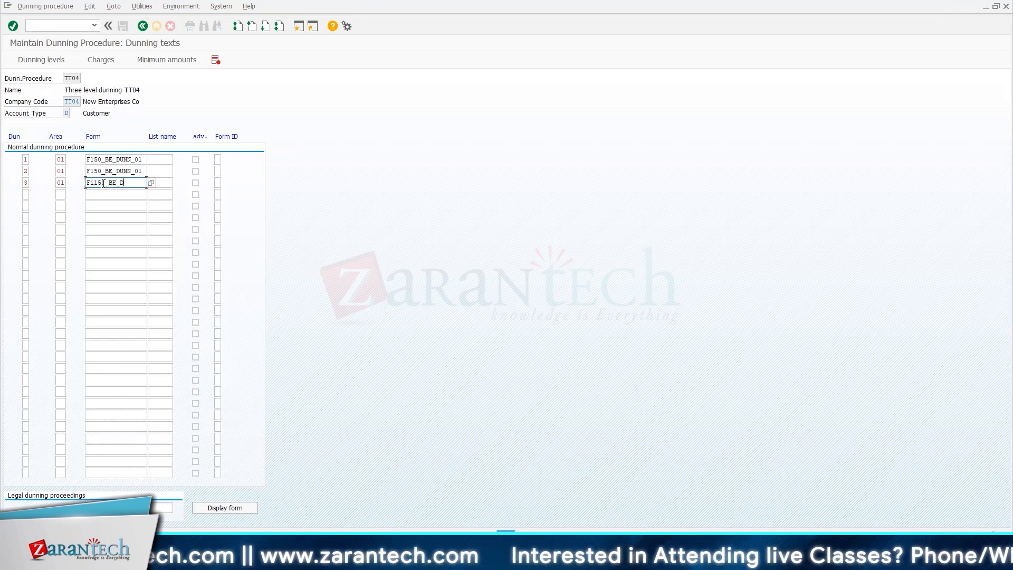
pyautogui.write('NN_01')
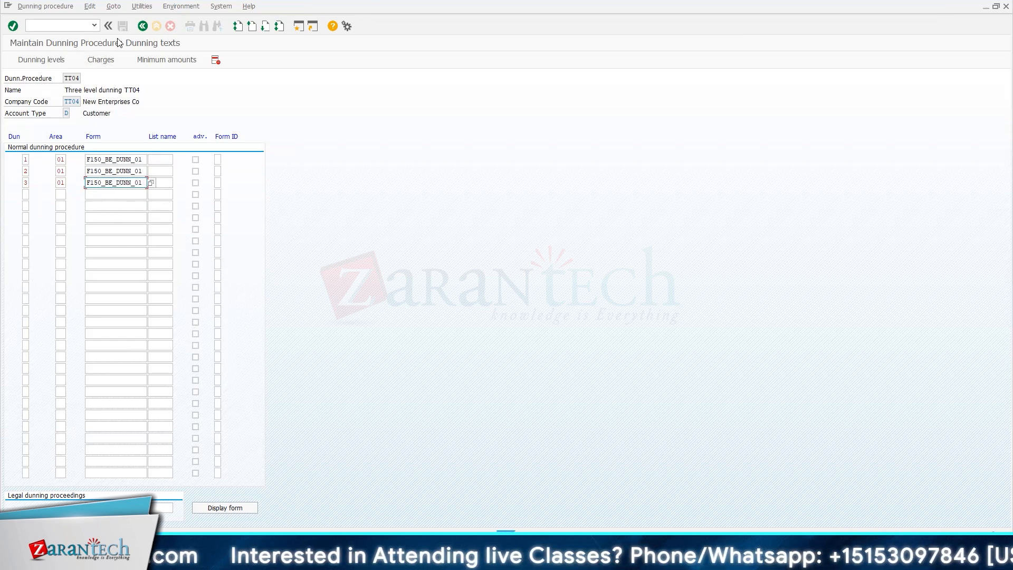
# Confirm the dunning text entries for the three levels and return to the dunning procedure overview.
pyautogui.click(13, 26)
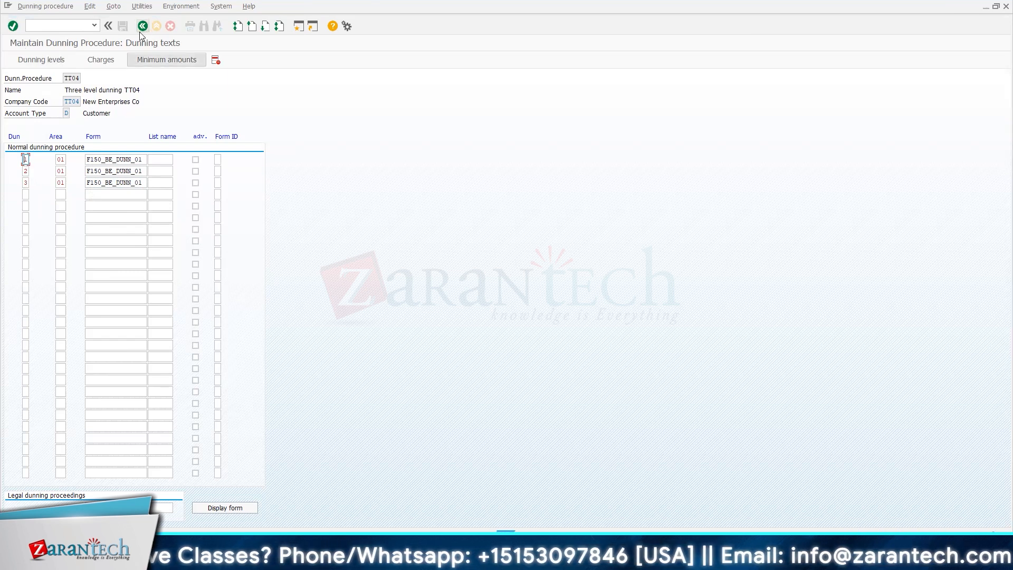
pyautogui.press('Tab')
pyautogui.press('Tab')
pyautogui.press('Tab')
pyautogui.press('Tab')
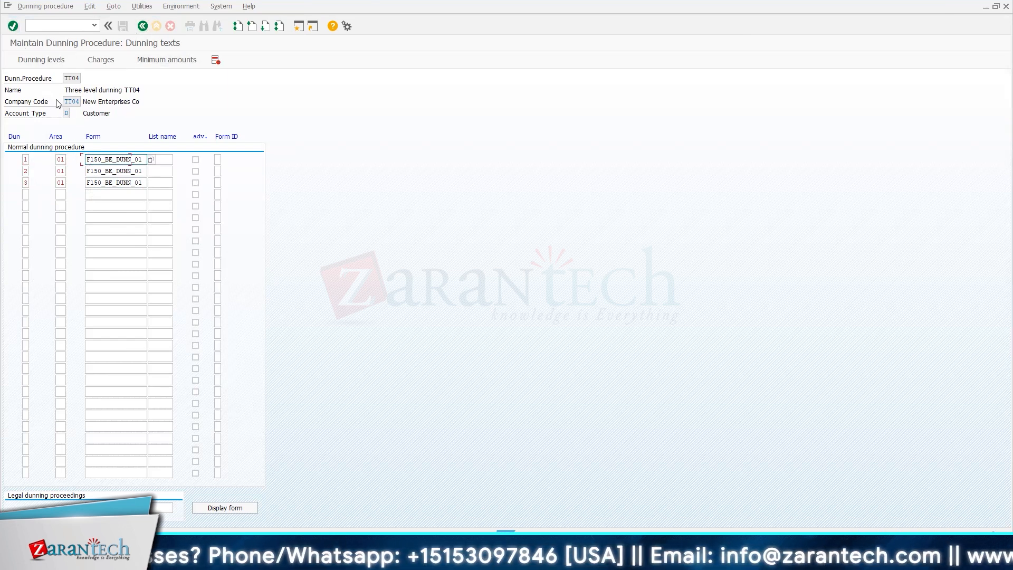
pyautogui.click(14, 26)
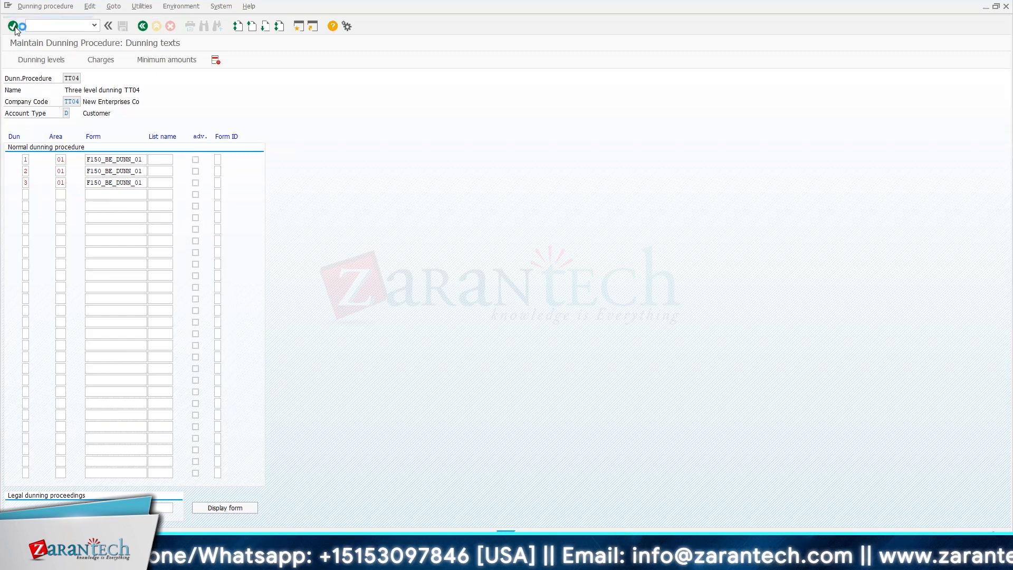
pyautogui.click(142, 26)
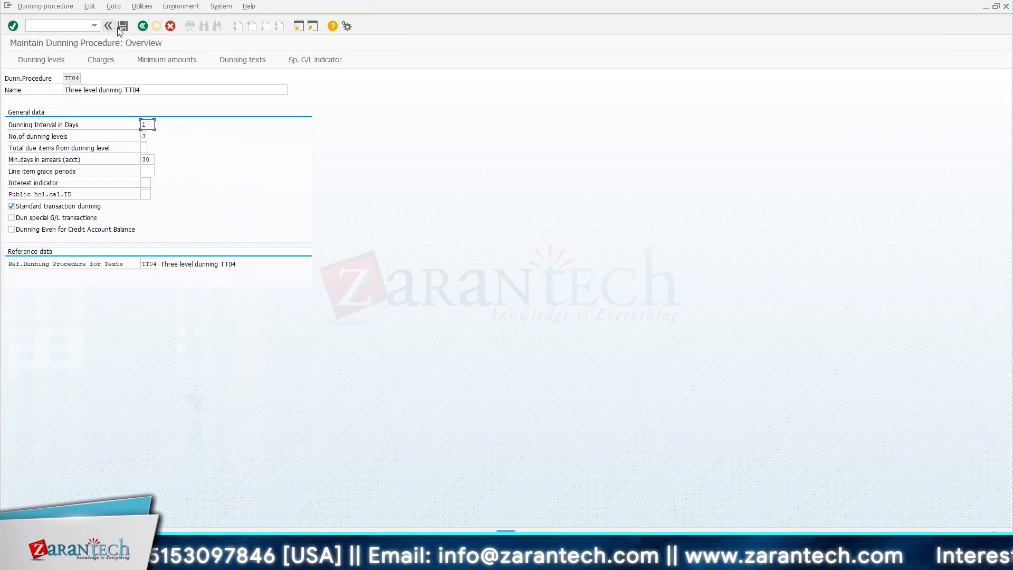
# Save dunning procedure TT04 to the proposed customizing request for TSE1 asset account configuration.
pyautogui.click(122, 27)
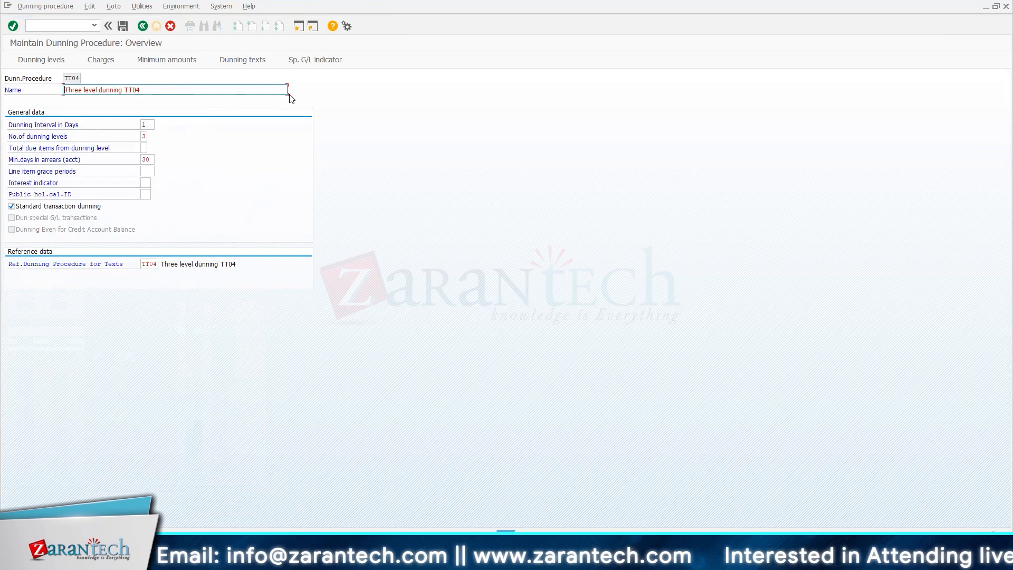
pyautogui.click(15, 31)
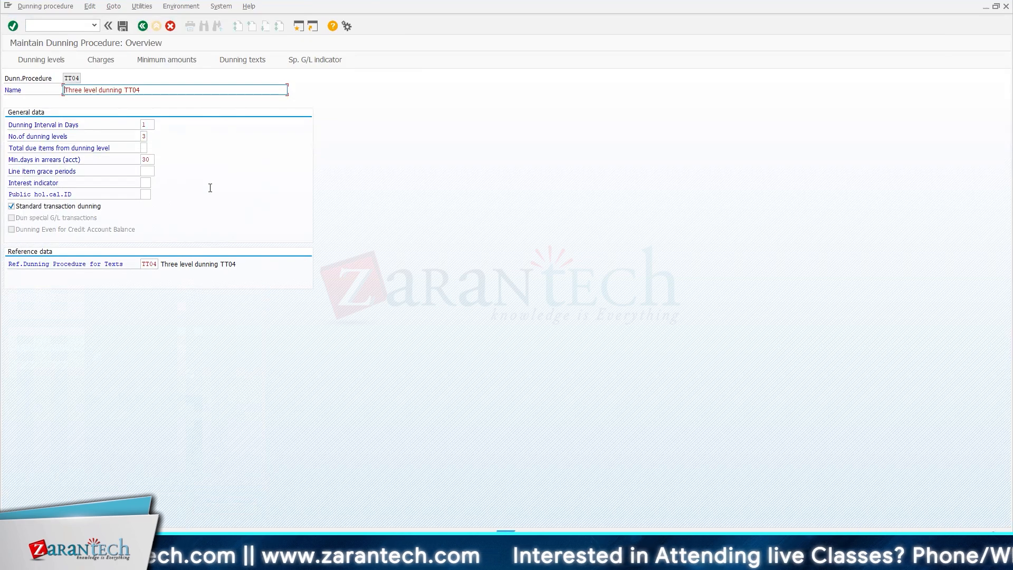
pyautogui.click(14, 27)
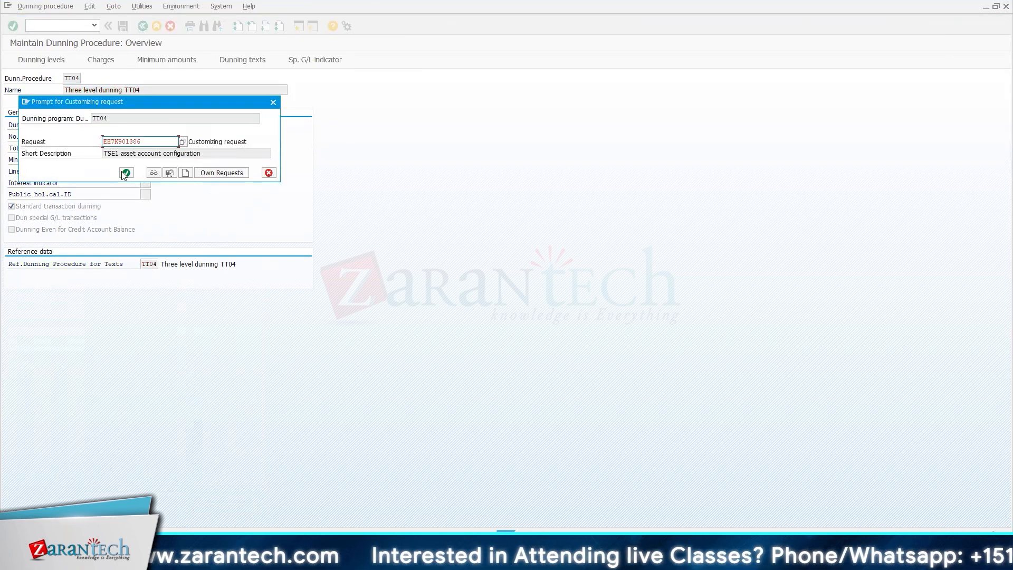
pyautogui.click(125, 173)
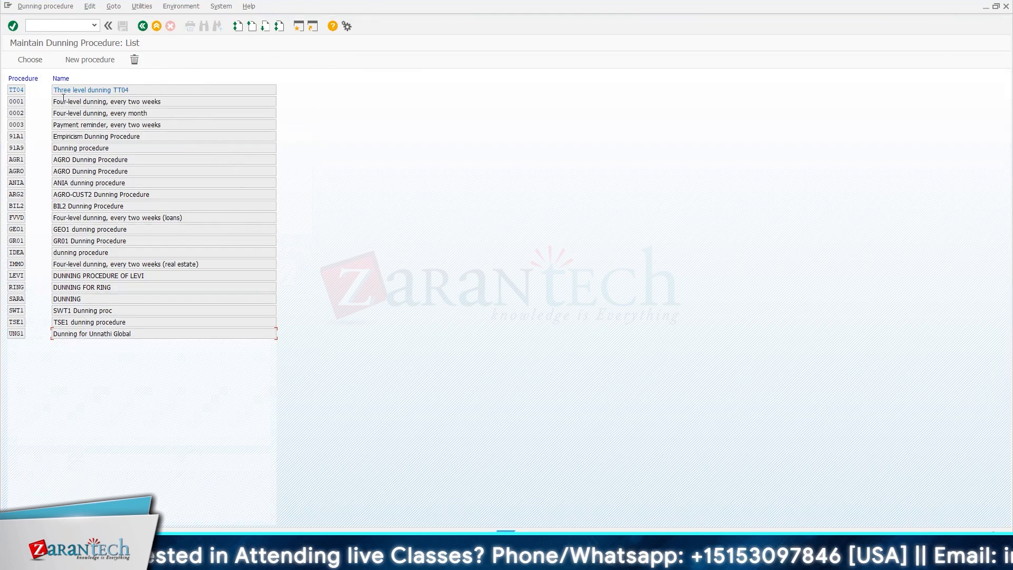
# Activate customer special G/L indicators Down payment request, Guarantee and Security deposit for dunning procedure TT04.
pyautogui.doubleClick(21, 90)
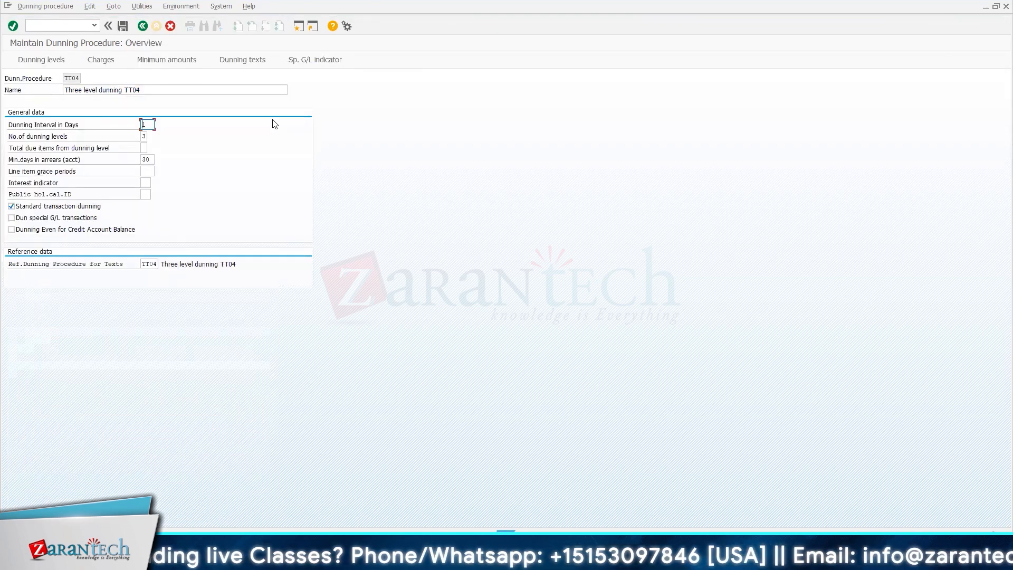
pyautogui.click(305, 60)
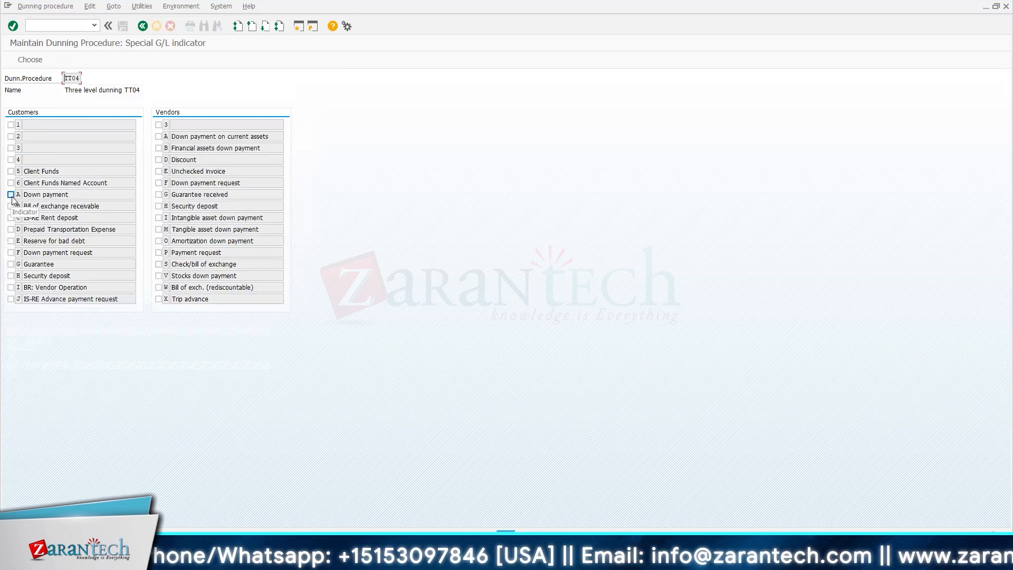
pyautogui.click(10, 265)
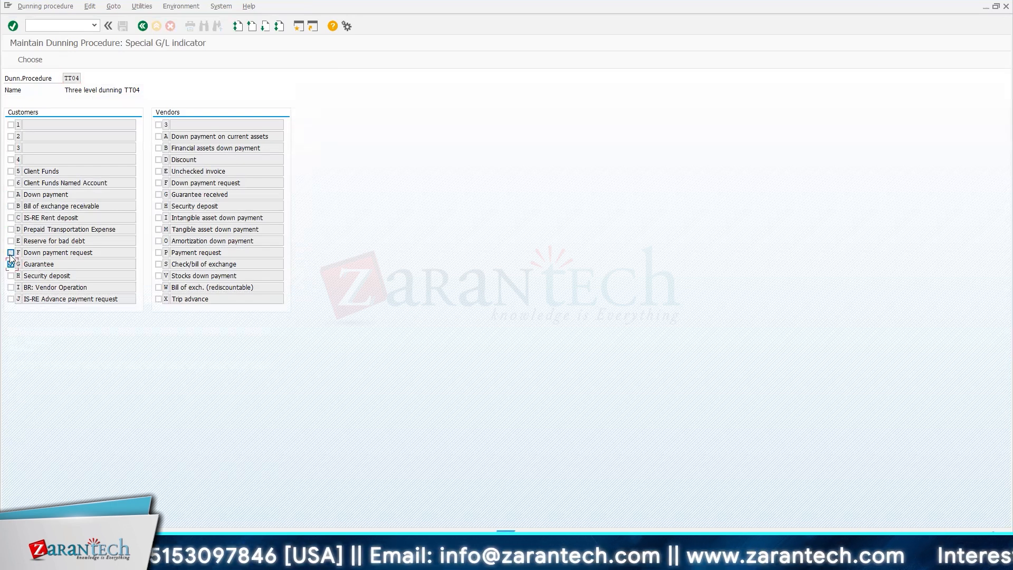
pyautogui.click(10, 276)
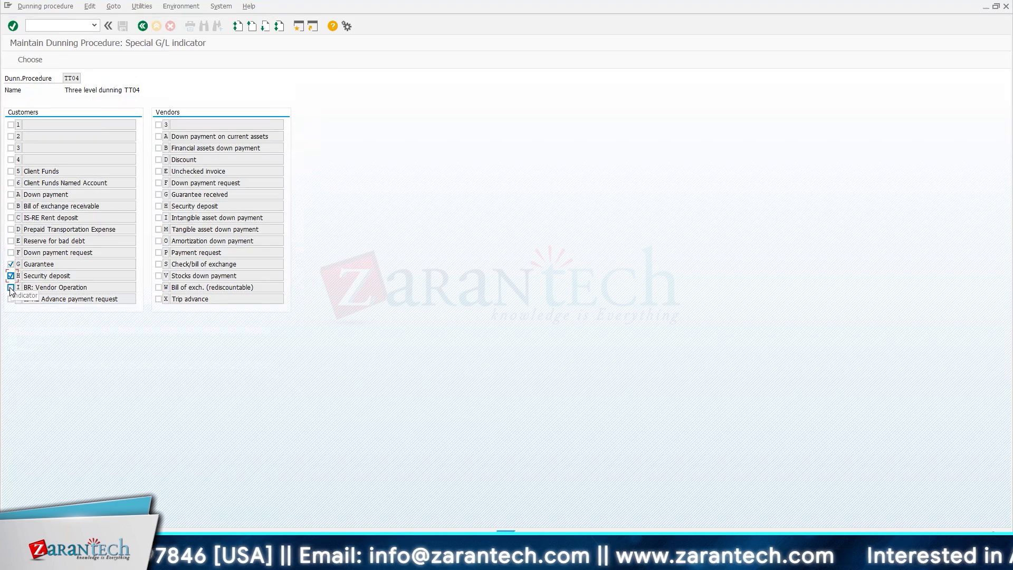
pyautogui.click(11, 253)
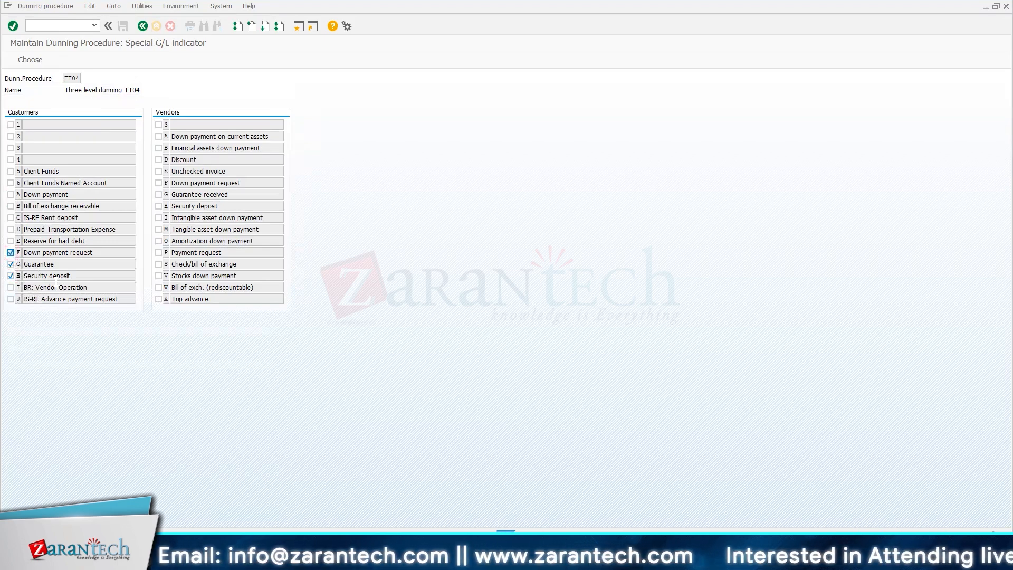
pyautogui.click(12, 27)
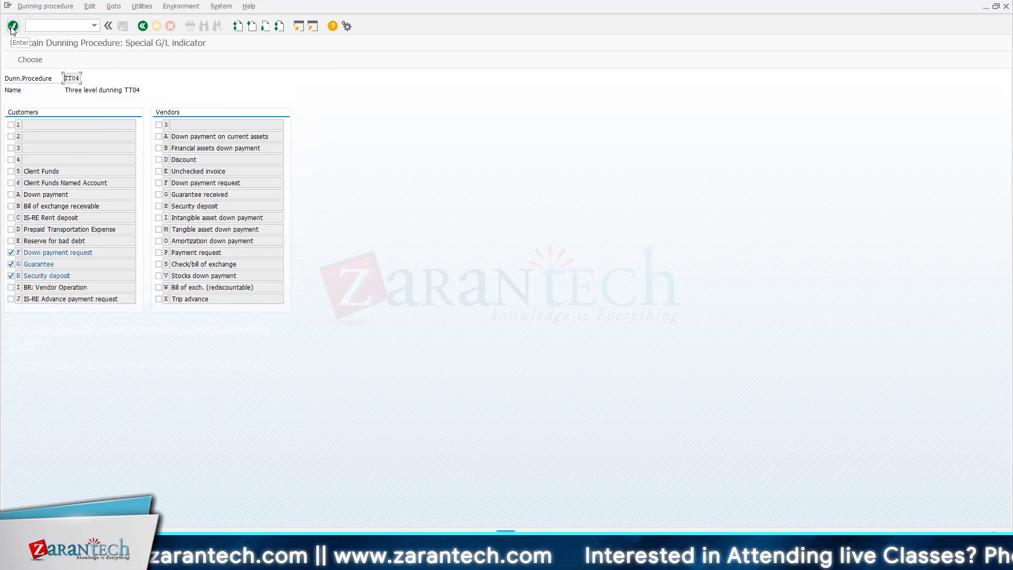
# Return to the TT04 overview and save the special G/L selection to the proposed customizing request.
pyautogui.click(142, 27)
pyautogui.click(122, 26)
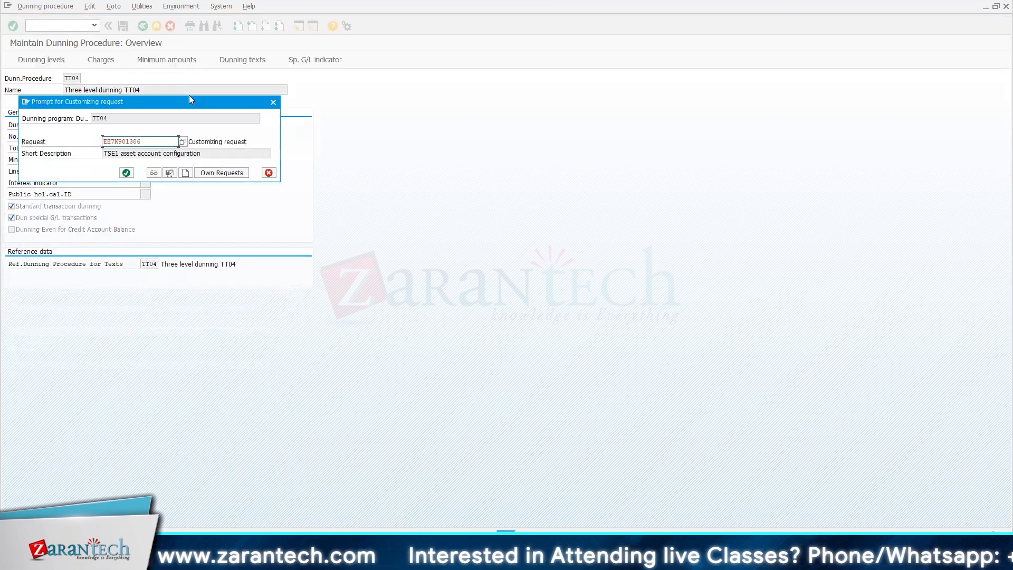
pyautogui.click(126, 173)
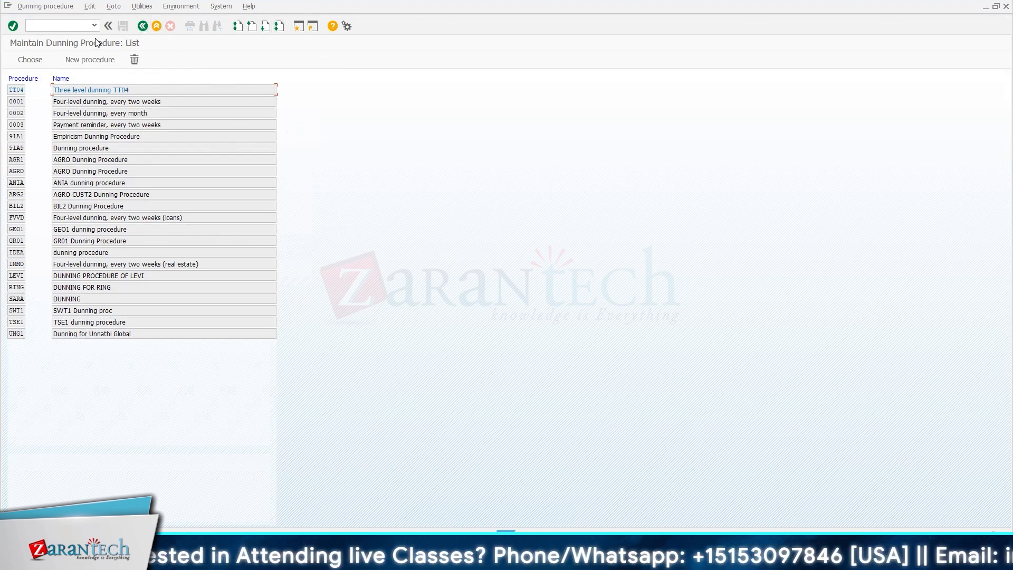
# Leave the customizing guide and open customer change transaction FD02 in the Accounts Receivable master records.
pyautogui.click(142, 25)
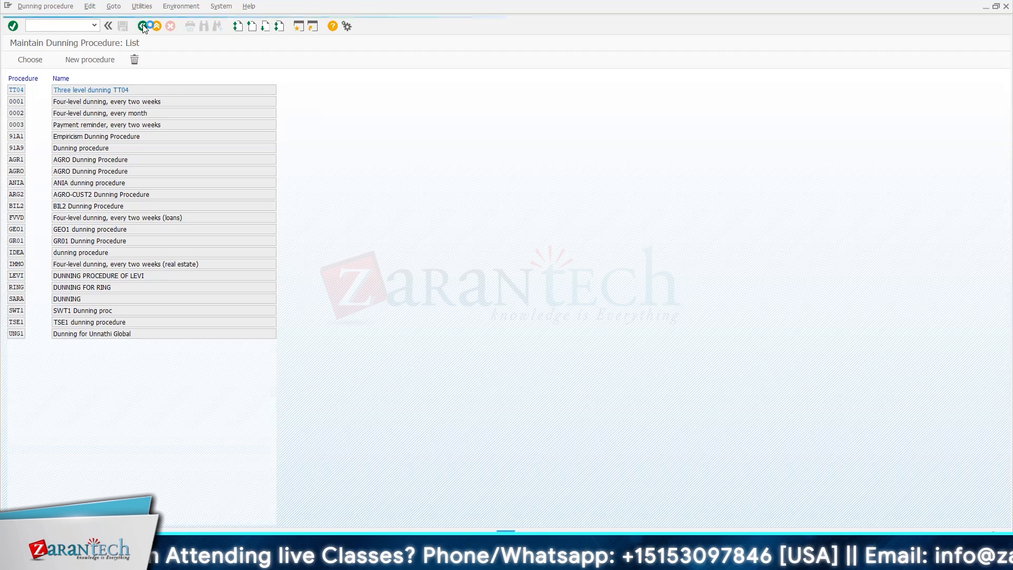
pyautogui.click(142, 26)
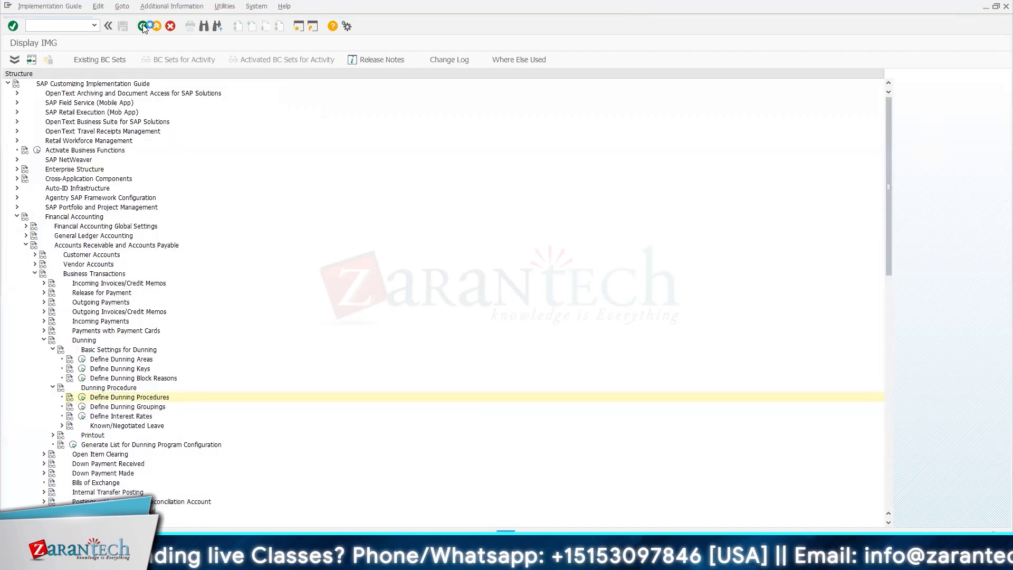
pyautogui.click(142, 26)
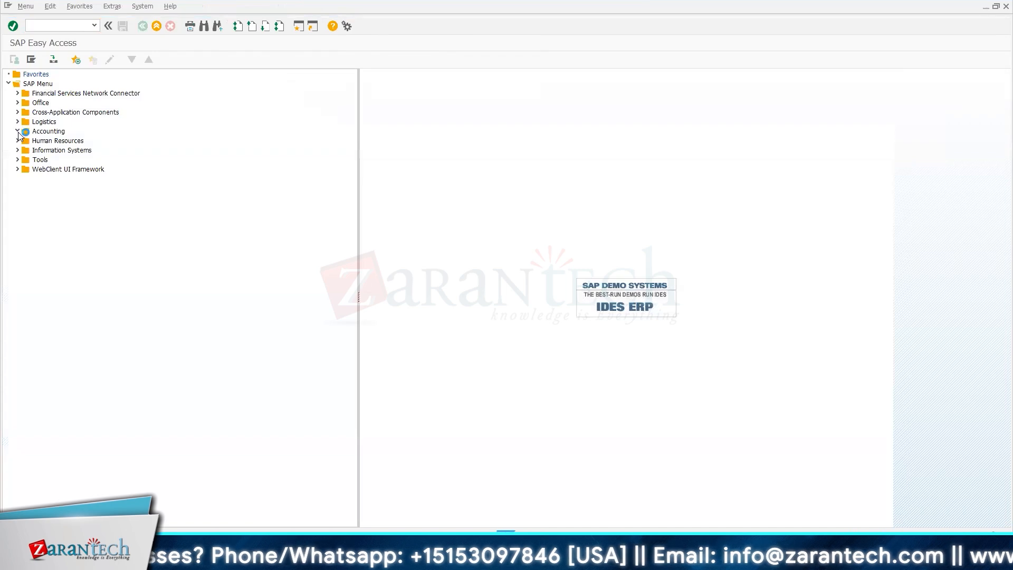
pyautogui.click(18, 132)
pyautogui.click(27, 141)
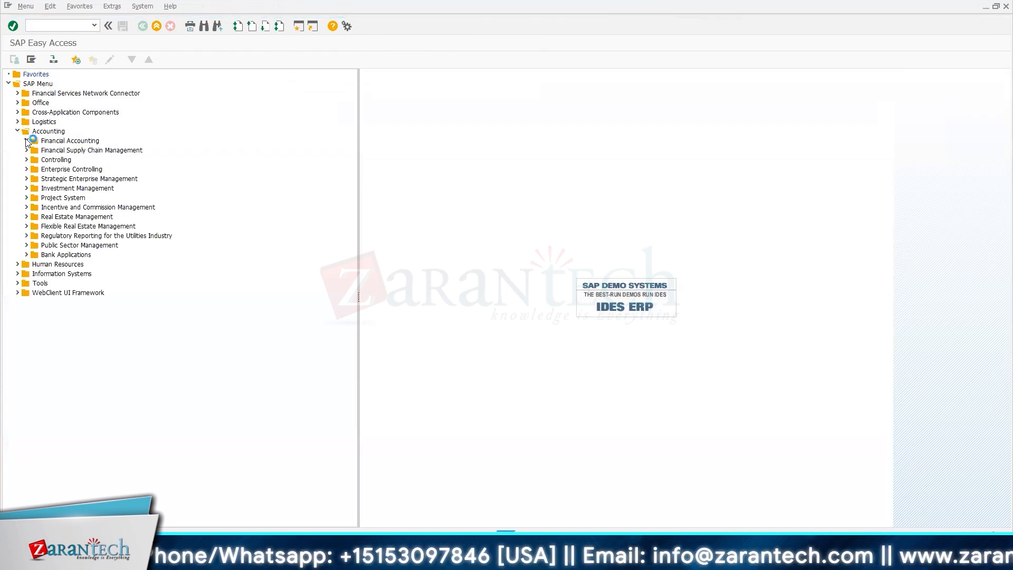
pyautogui.click(35, 160)
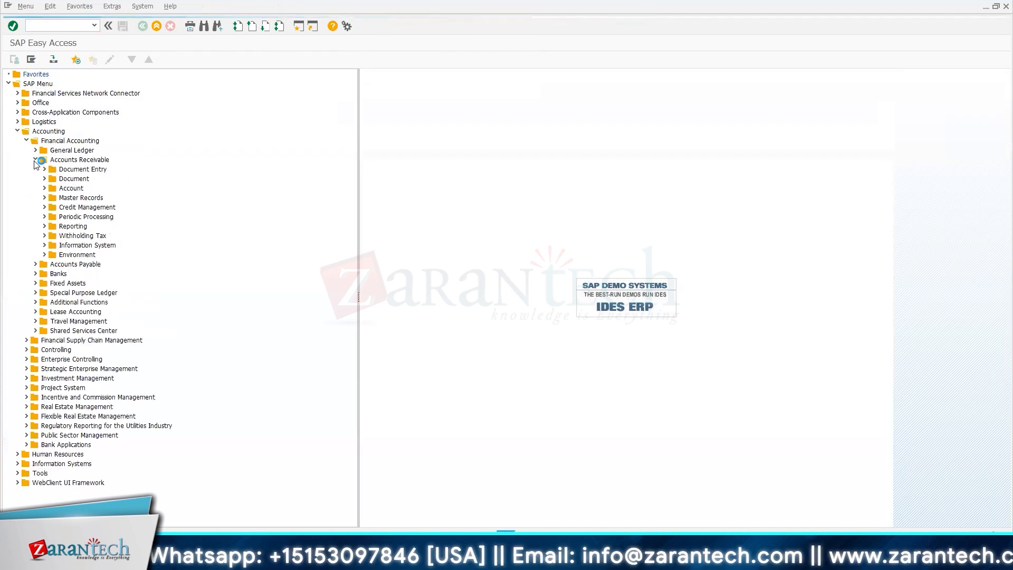
pyautogui.click(45, 198)
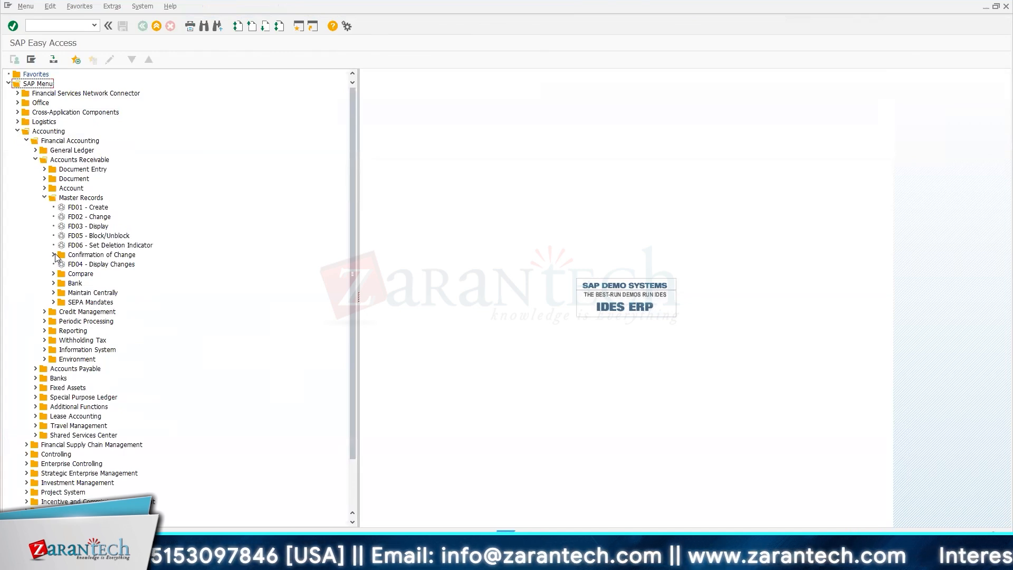
pyautogui.doubleClick(84, 217)
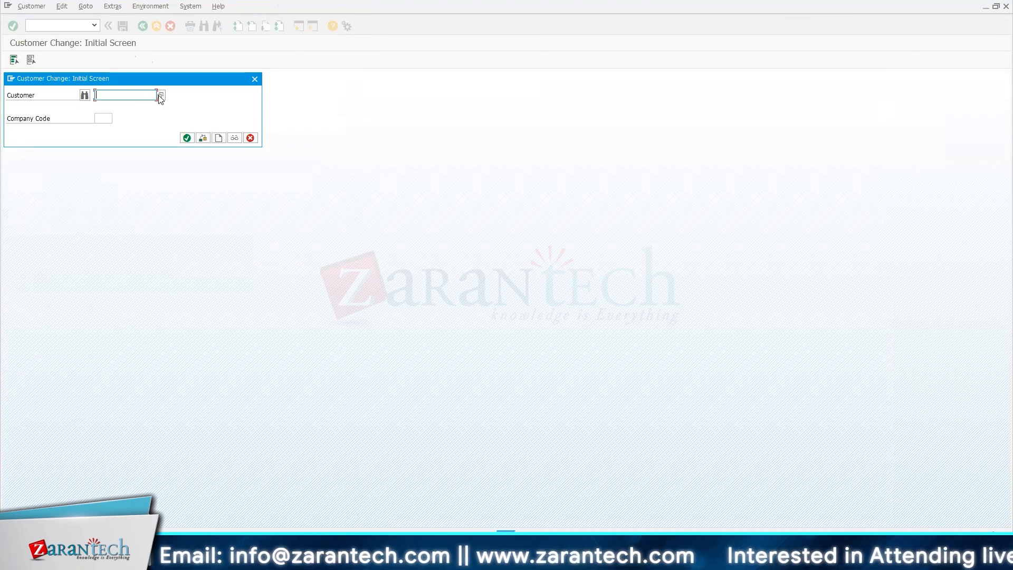
# Enter company code TT04 and list its customers in the customer value search.
pyautogui.click(103, 120)
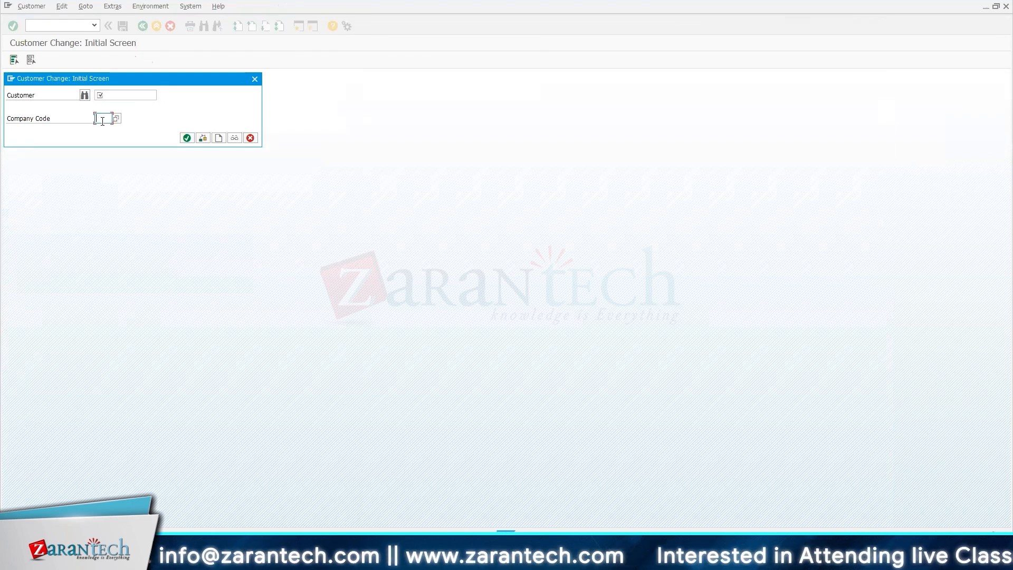
pyautogui.write('TT04')
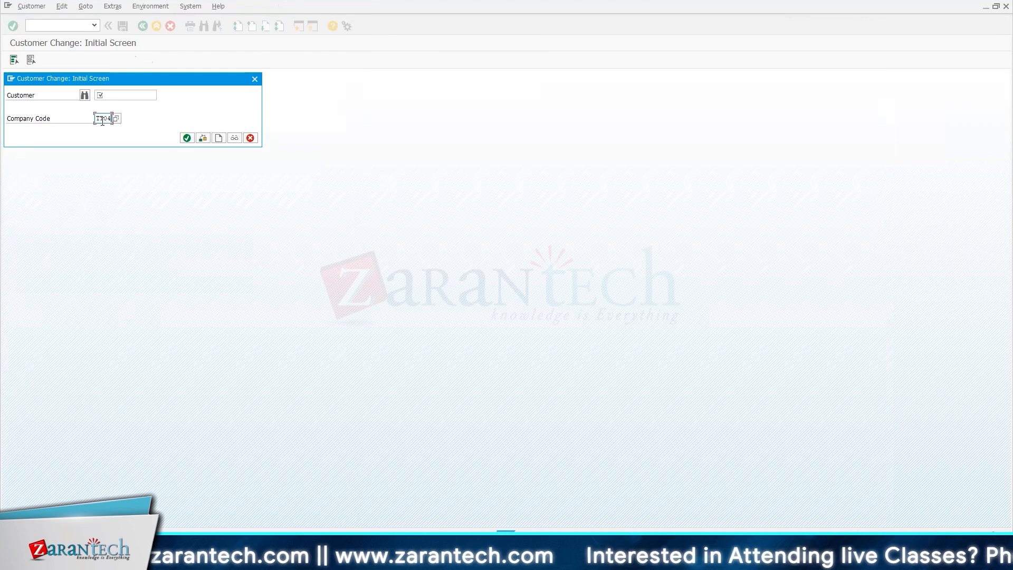
pyautogui.click(118, 96)
pyautogui.click(160, 95)
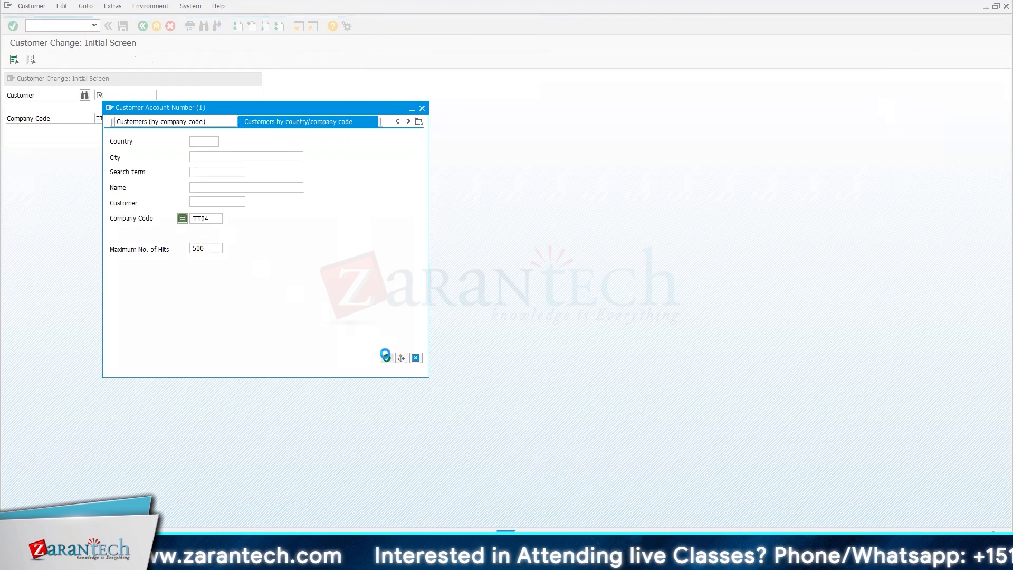
pyautogui.click(387, 358)
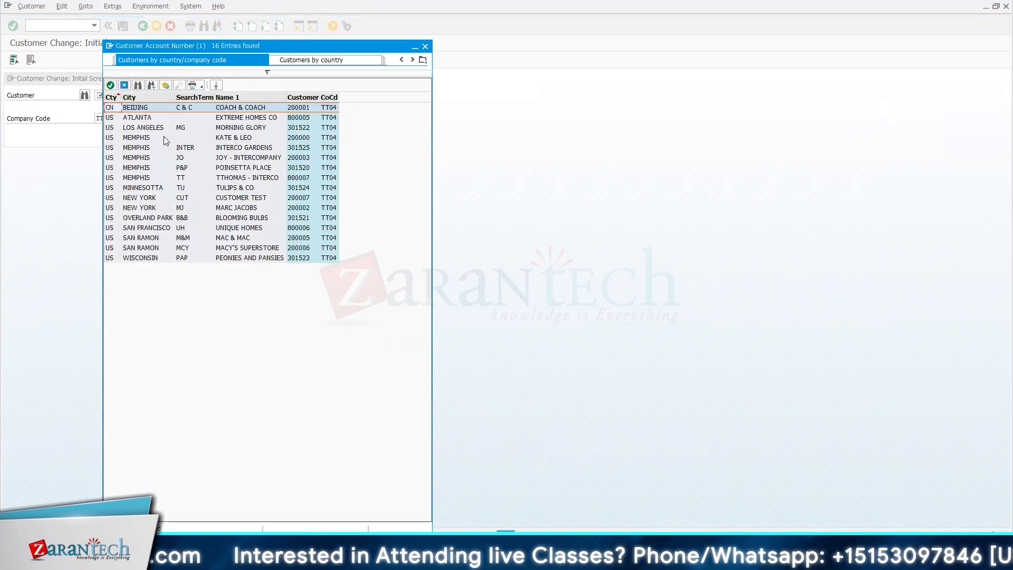
# Choose Extreme Homes Co in Atlanta from the customer list and open its master record for changing.
pyautogui.click(153, 137)
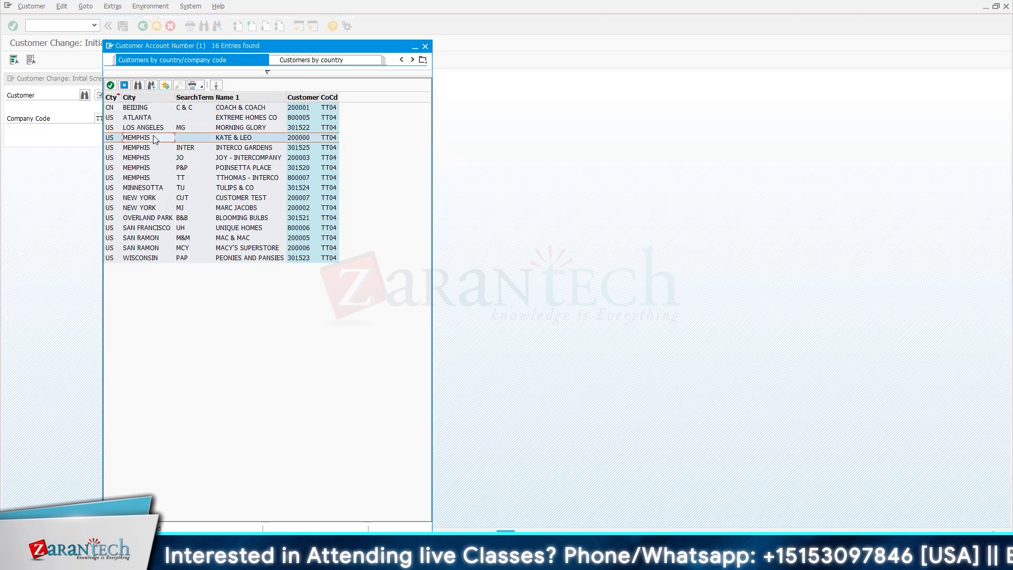
pyautogui.click(149, 110)
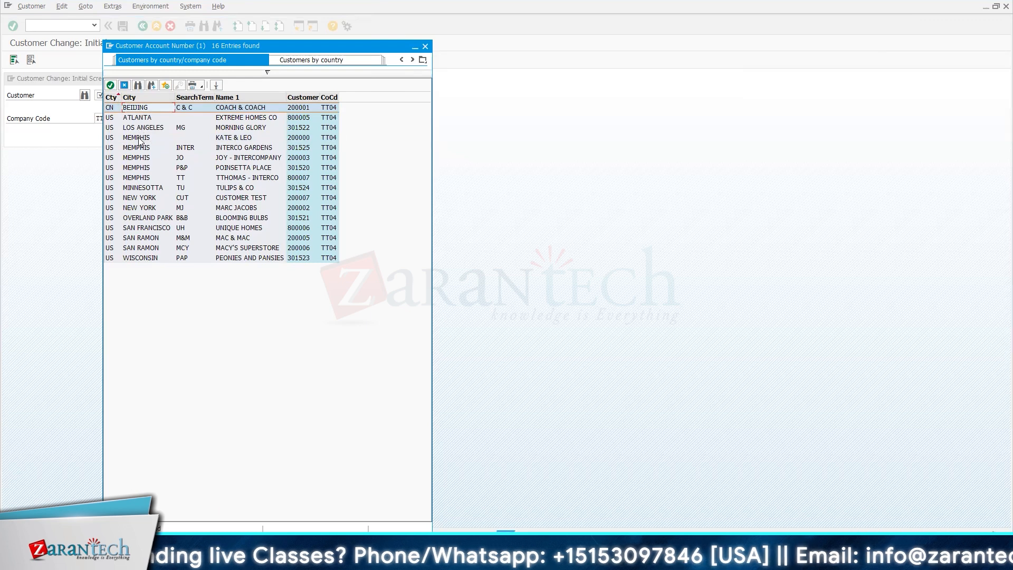
pyautogui.click(138, 118)
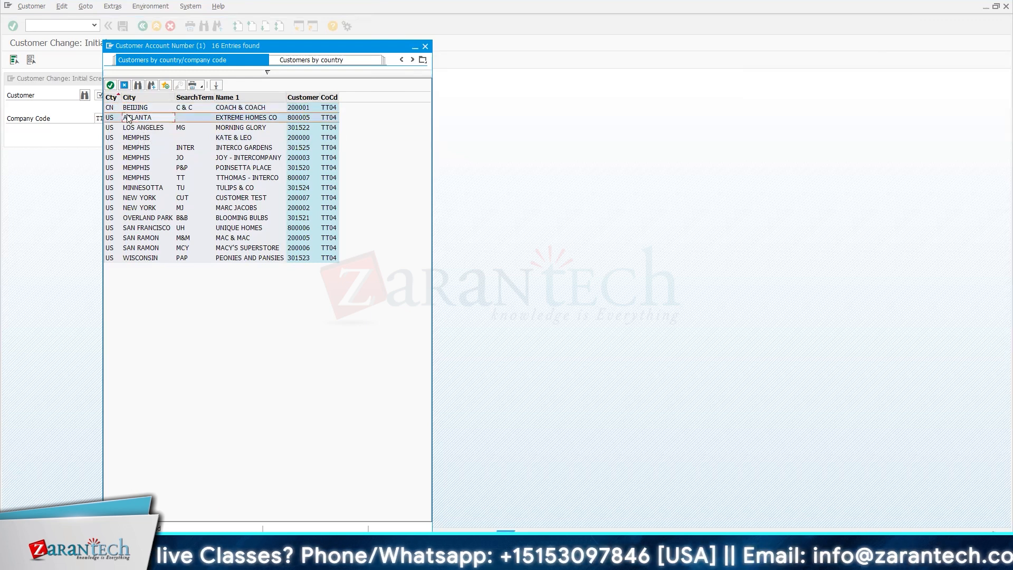
pyautogui.click(111, 86)
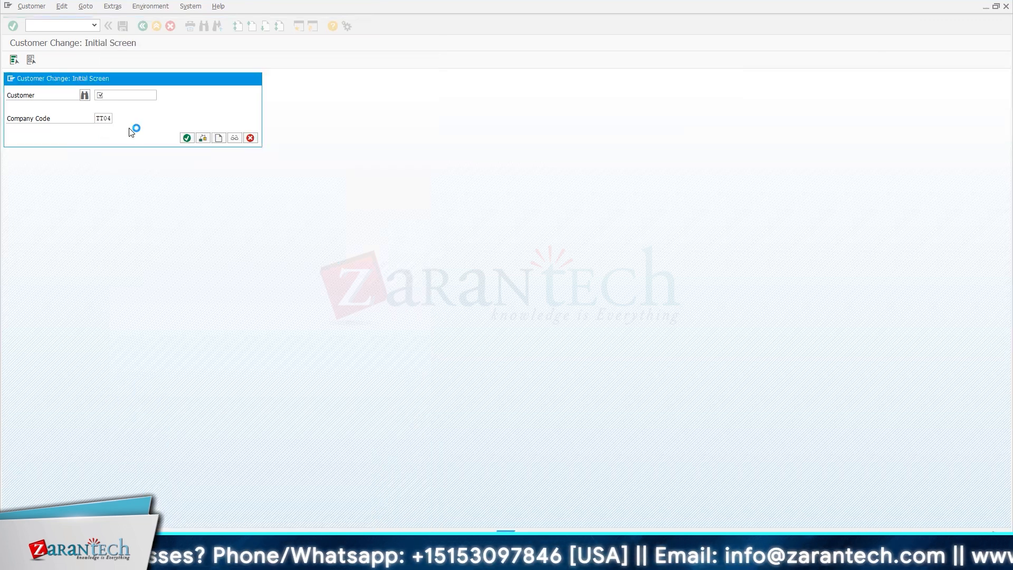
pyautogui.click(187, 138)
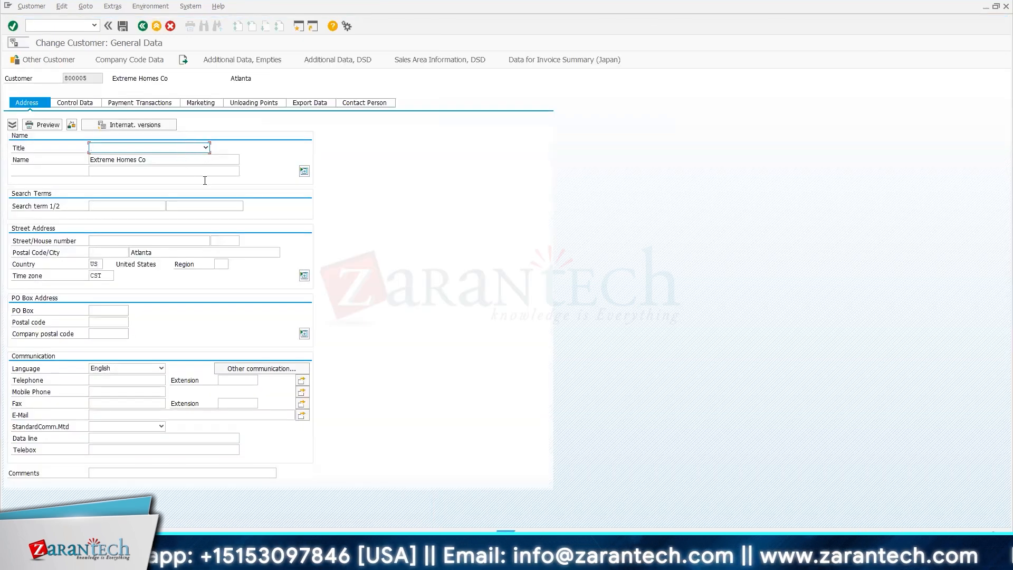
# Assign dunning procedure TT04 from the value list in the customer's company code correspondence data.
pyautogui.click(154, 60)
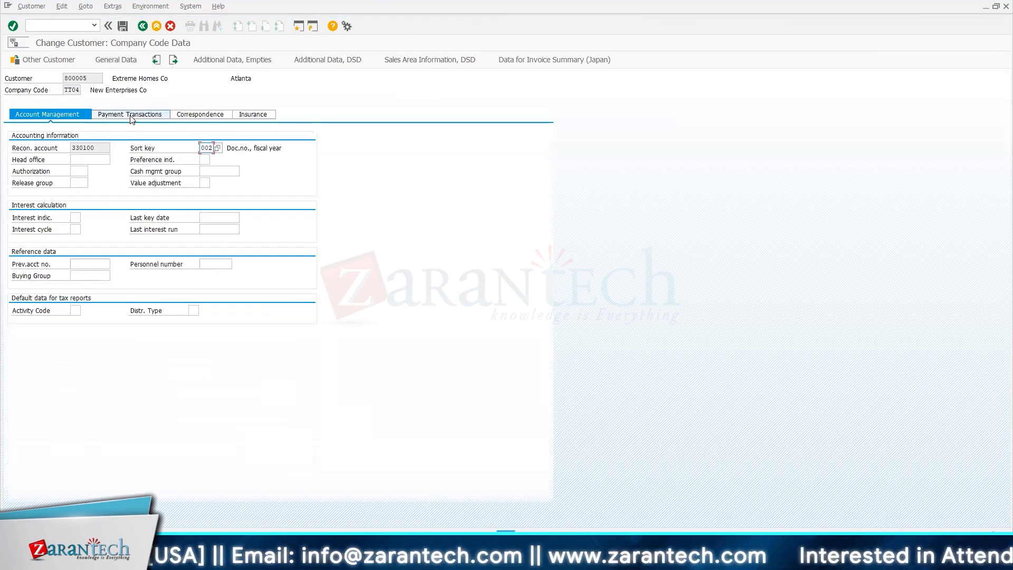
pyautogui.click(193, 113)
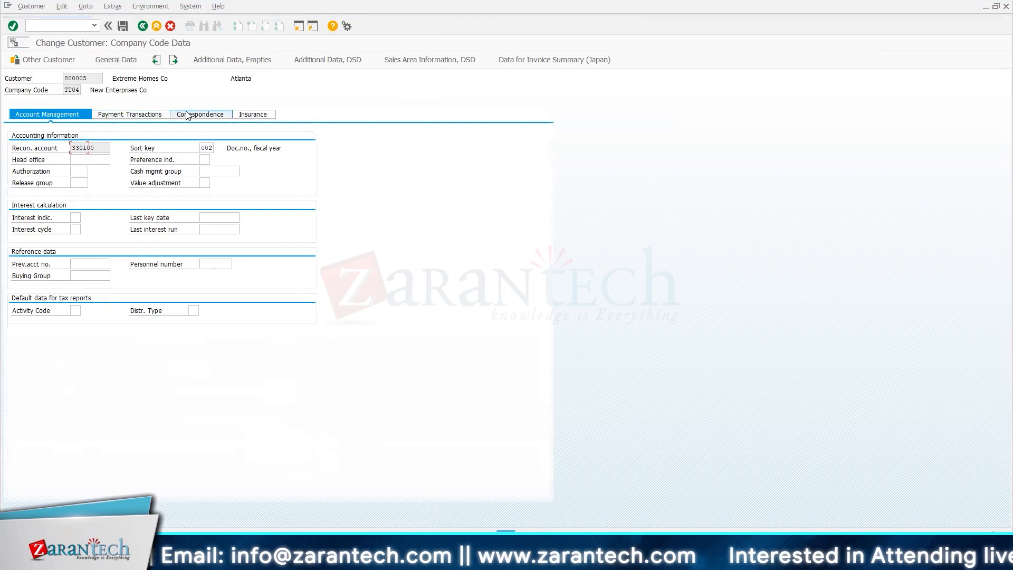
pyautogui.click(93, 149)
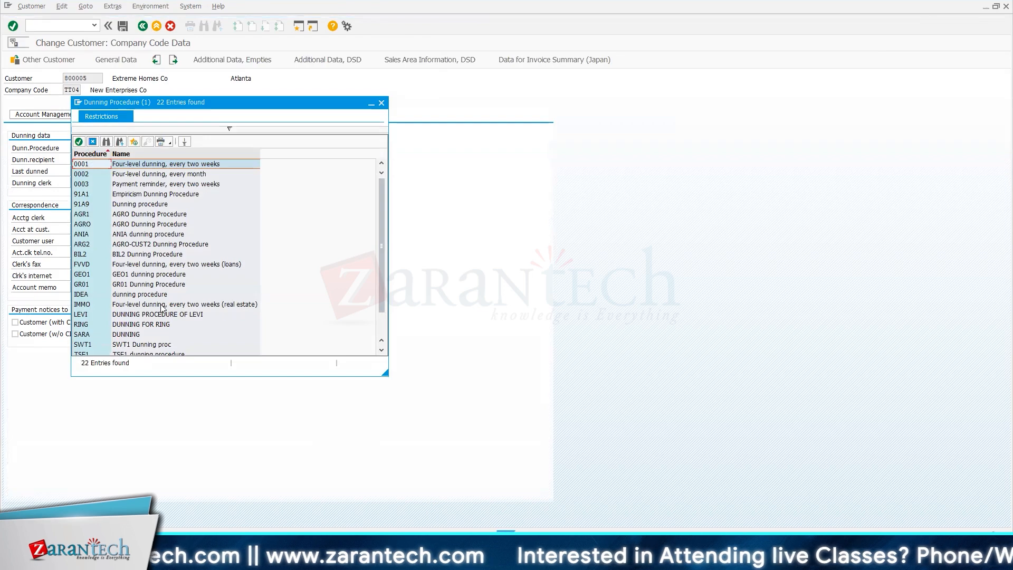
pyautogui.scroll(-1, 161, 305)
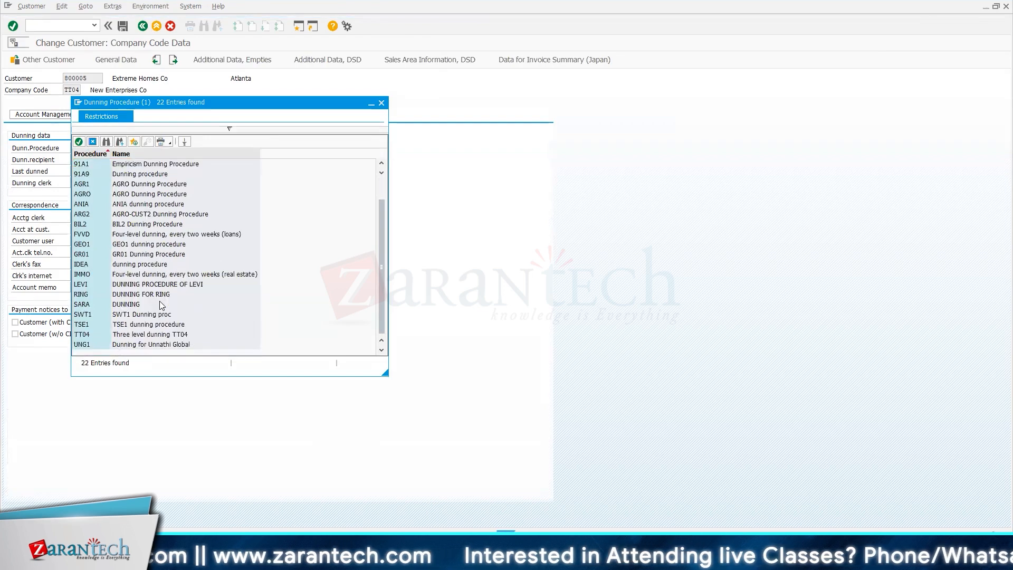
pyautogui.click(131, 335)
pyautogui.click(79, 141)
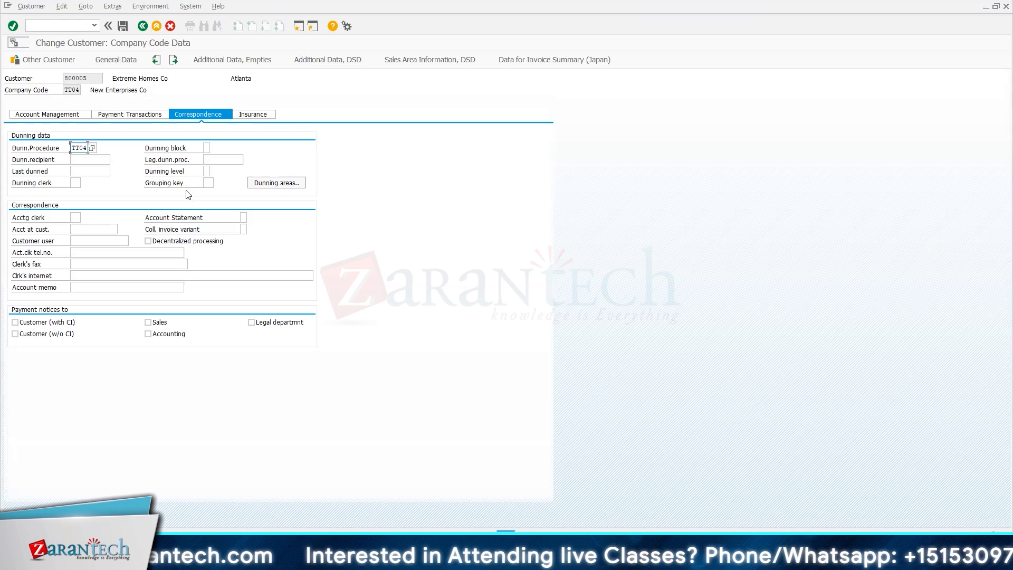
# Save the customer's dunning change and reopen the same customer's company code data.
pyautogui.click(123, 27)
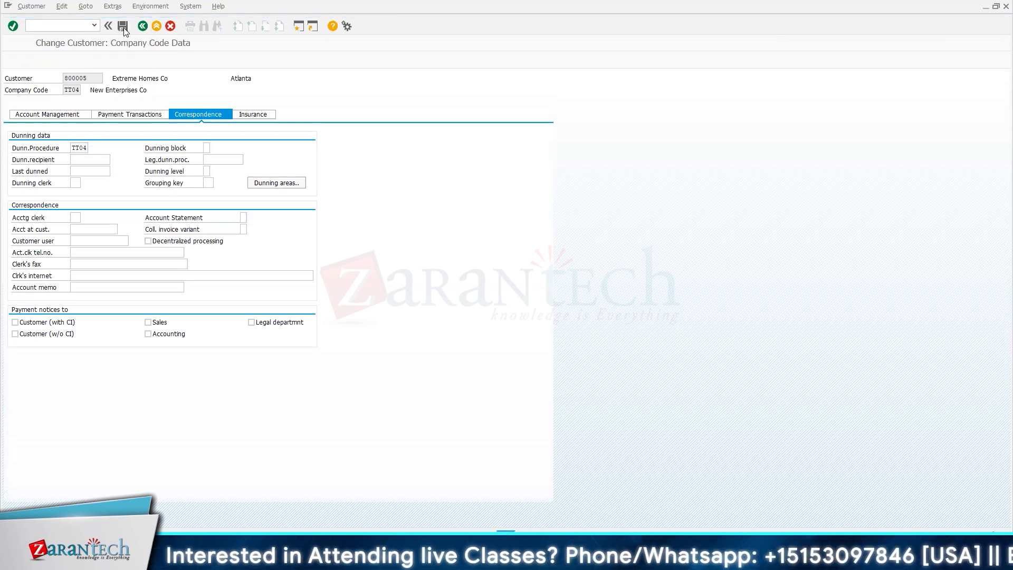
pyautogui.click(186, 138)
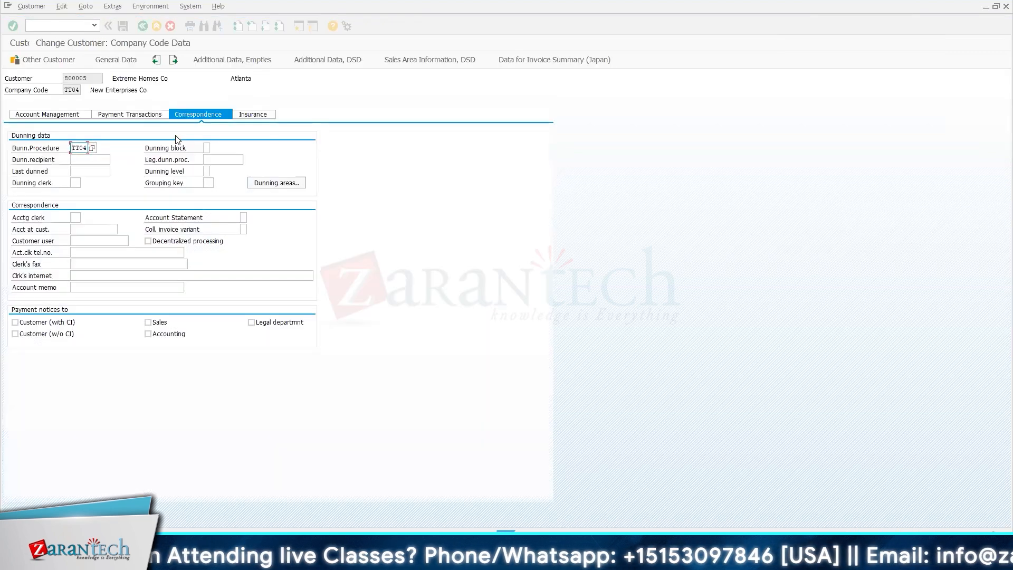
# Leave the customer's company code data and open the customer line item display with transaction FBL5N.
pyautogui.click(156, 26)
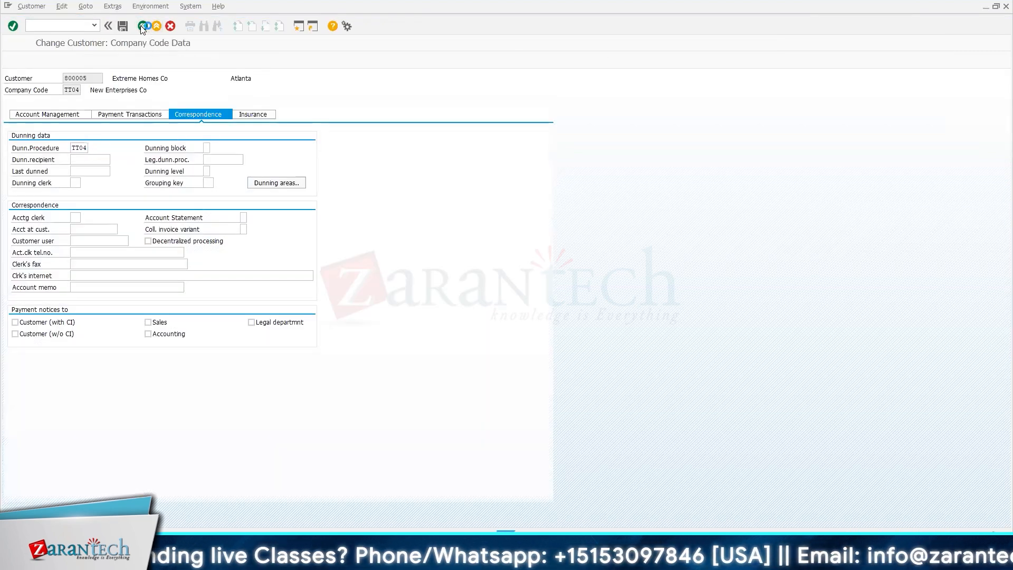
pyautogui.click(250, 138)
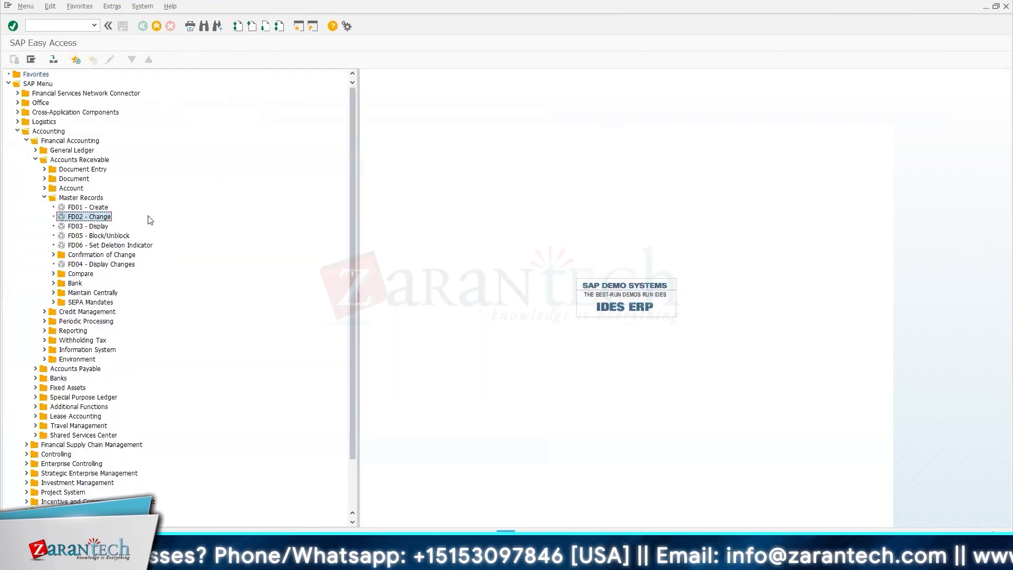
pyautogui.click(62, 27)
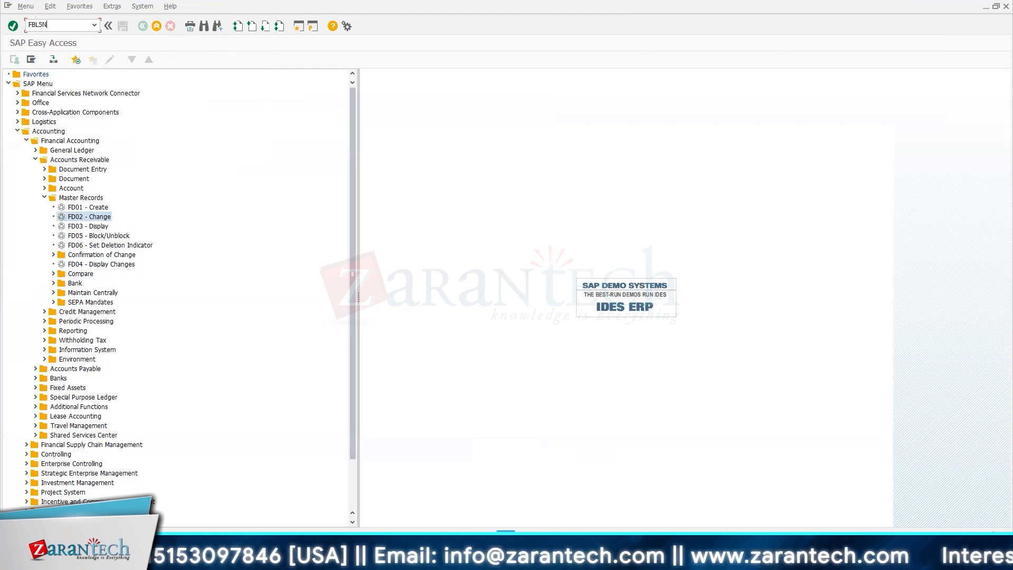
pyautogui.click(12, 27)
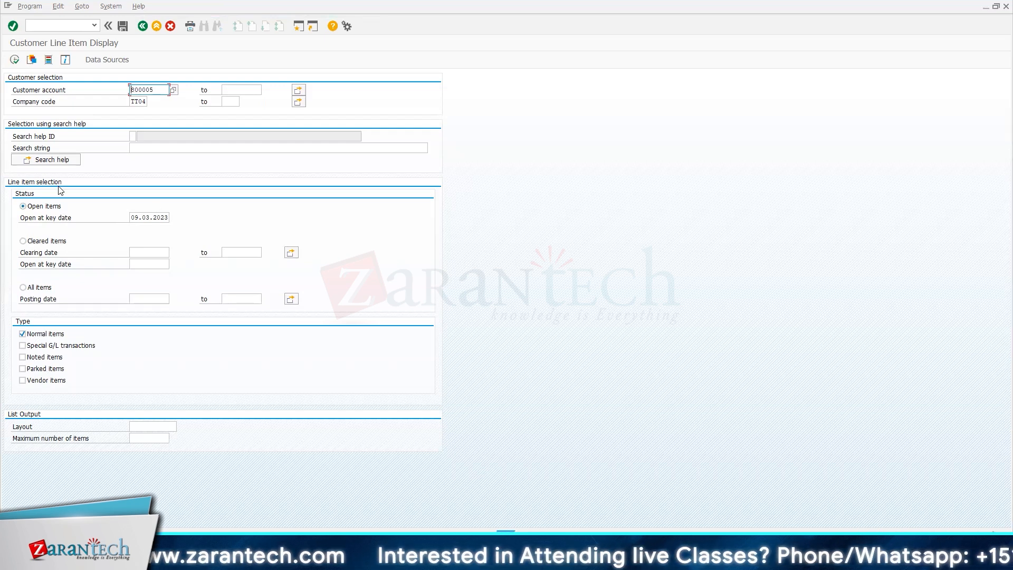
# Display the open items of all TT04 customers by clearing the customer account selection, then return to the SAP menu.
pyautogui.doubleClick(133, 90)
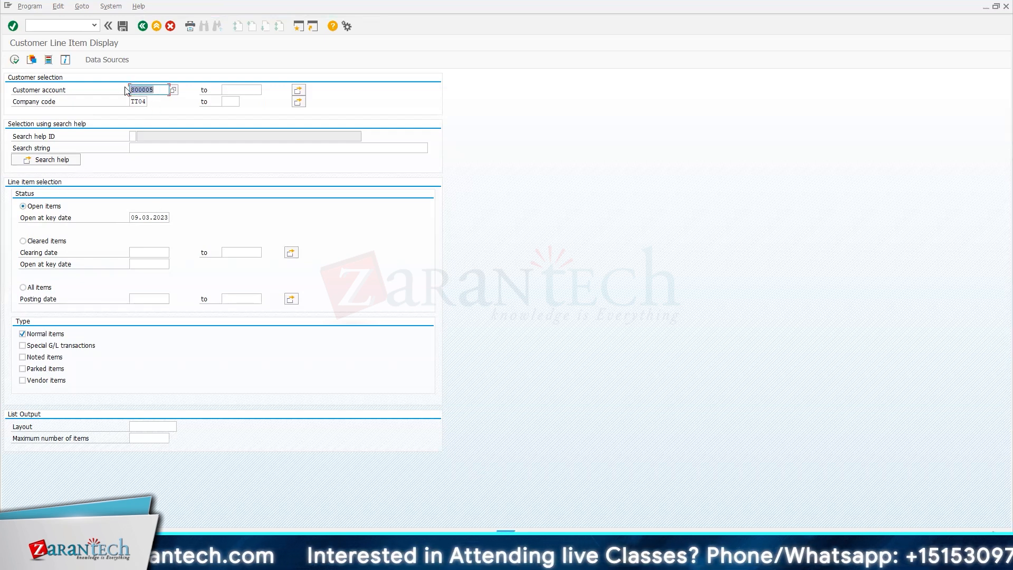
pyautogui.press('Delete')
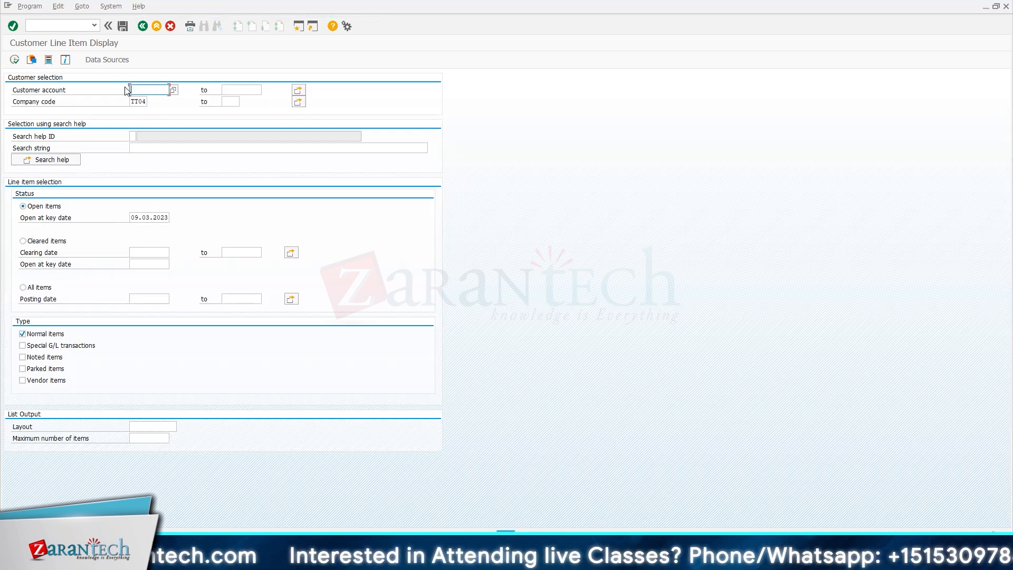
pyautogui.click(14, 59)
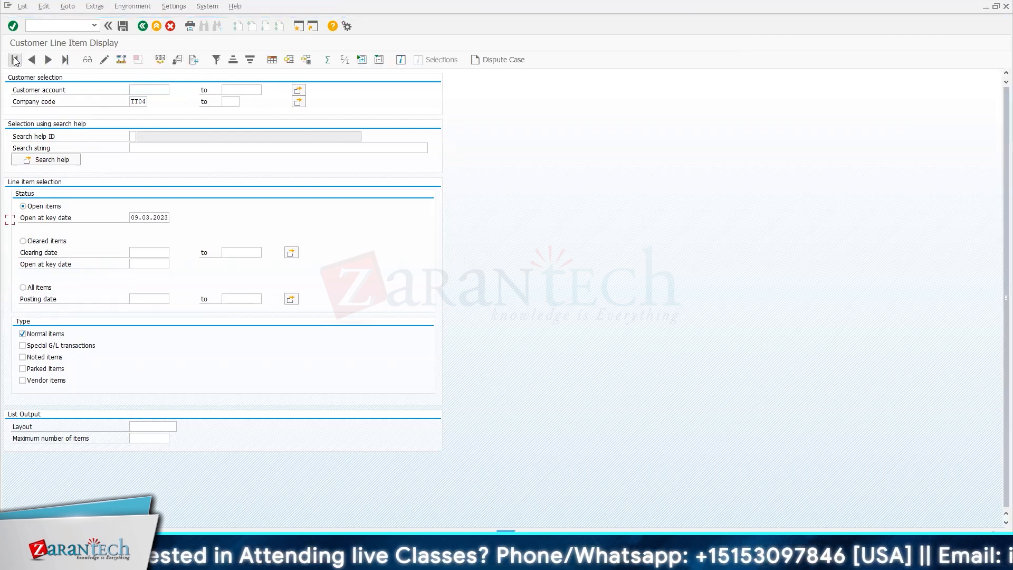
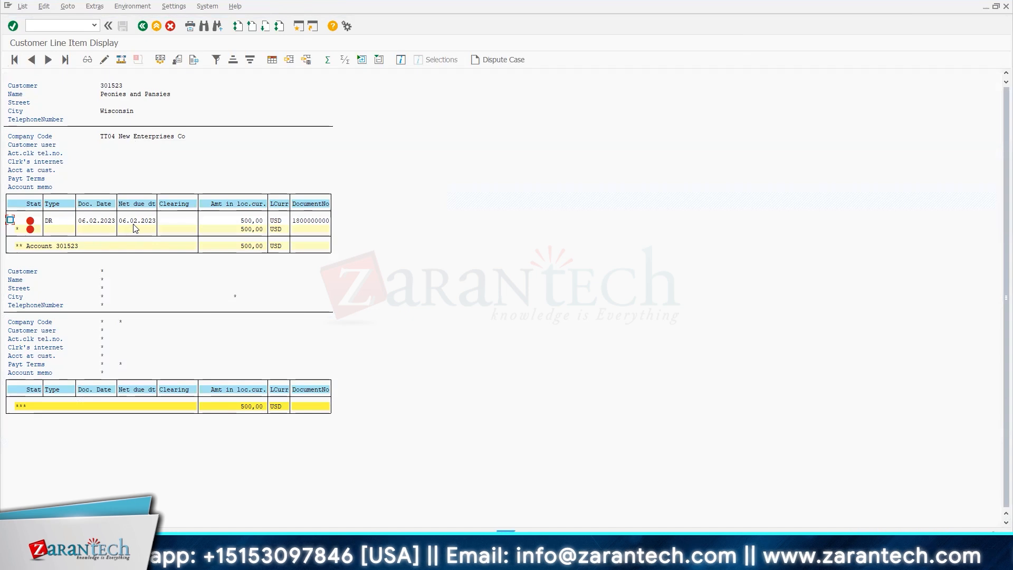
pyautogui.click(143, 28)
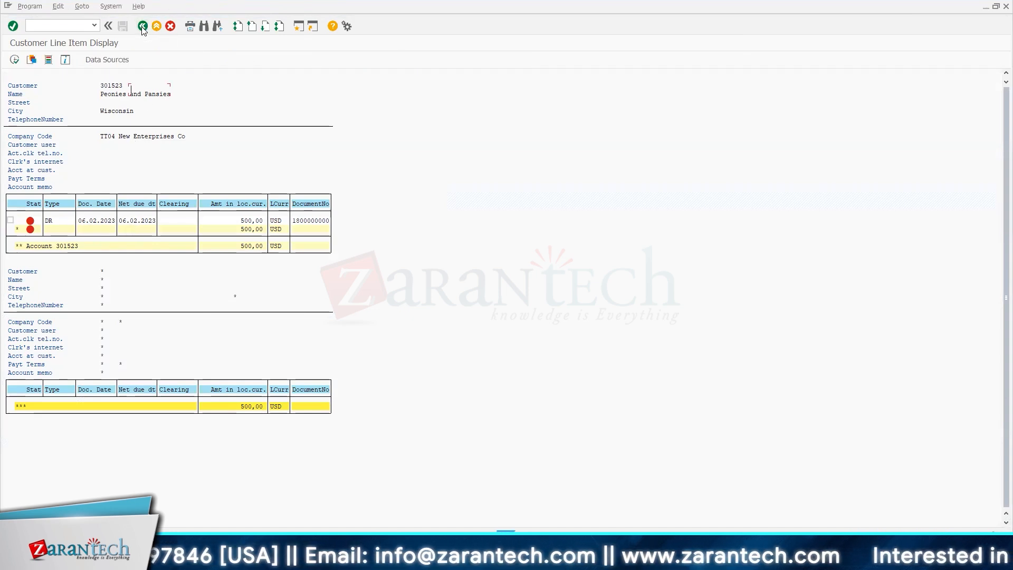
pyautogui.click(143, 28)
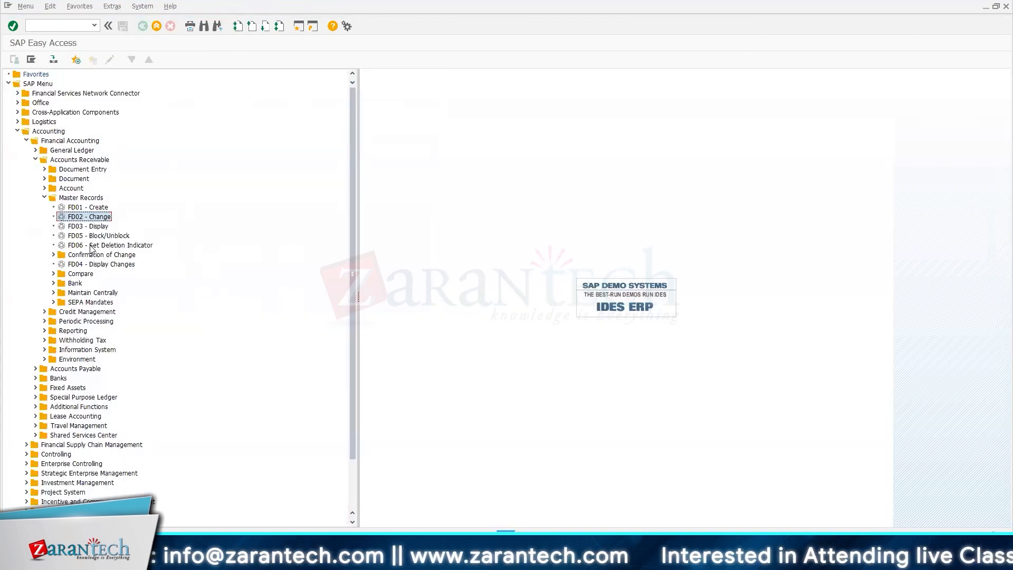
# Open the FB70 customer invoice entry from the Accounts Receivable document entry transactions.
pyautogui.click(44, 198)
pyautogui.click(44, 179)
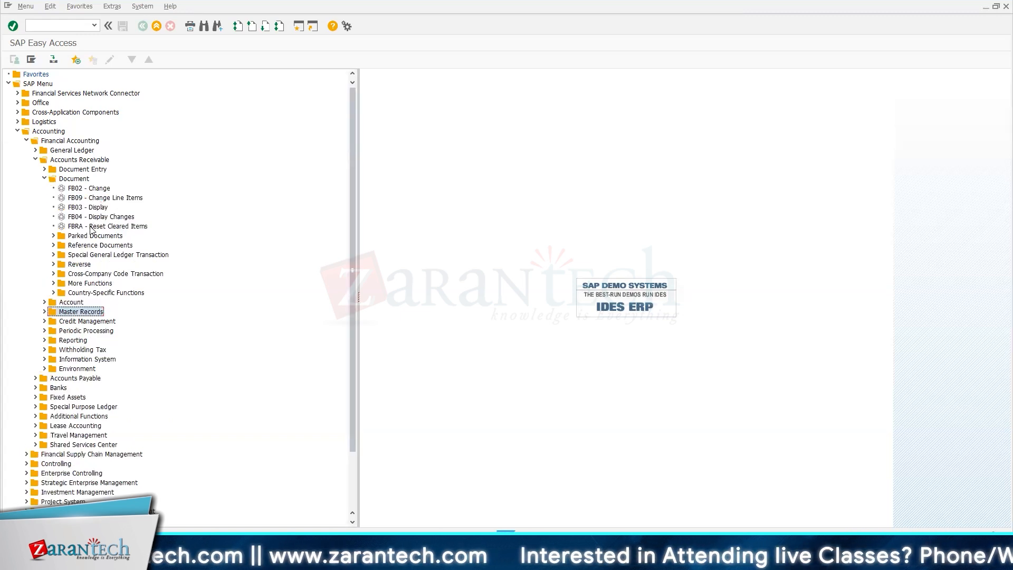
pyautogui.click(44, 179)
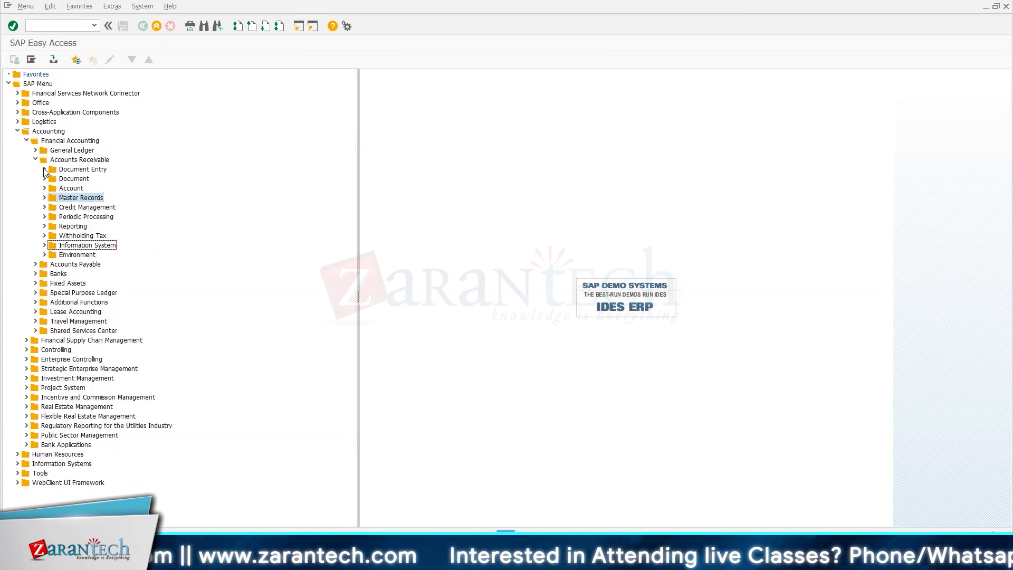
pyautogui.click(44, 169)
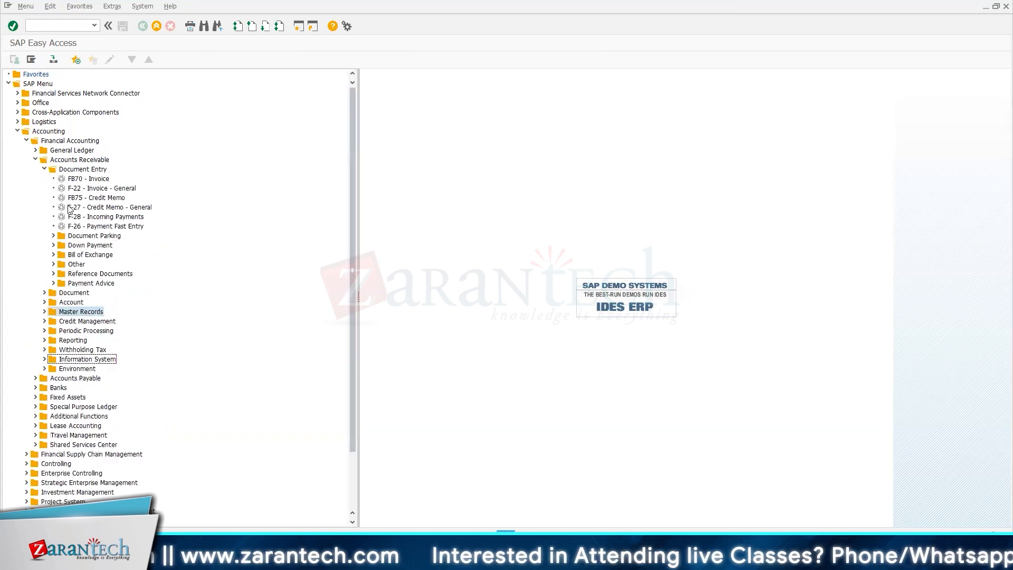
pyautogui.doubleClick(84, 179)
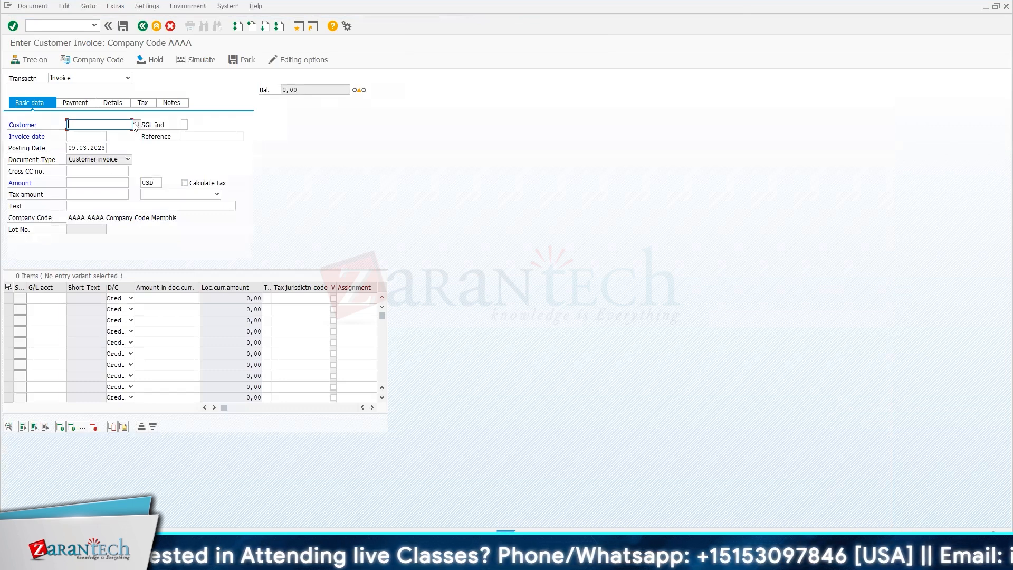
# Search the customers of company code TT04 and choose Extreme Homes Co in Atlanta as the invoice customer.
pyautogui.click(135, 125)
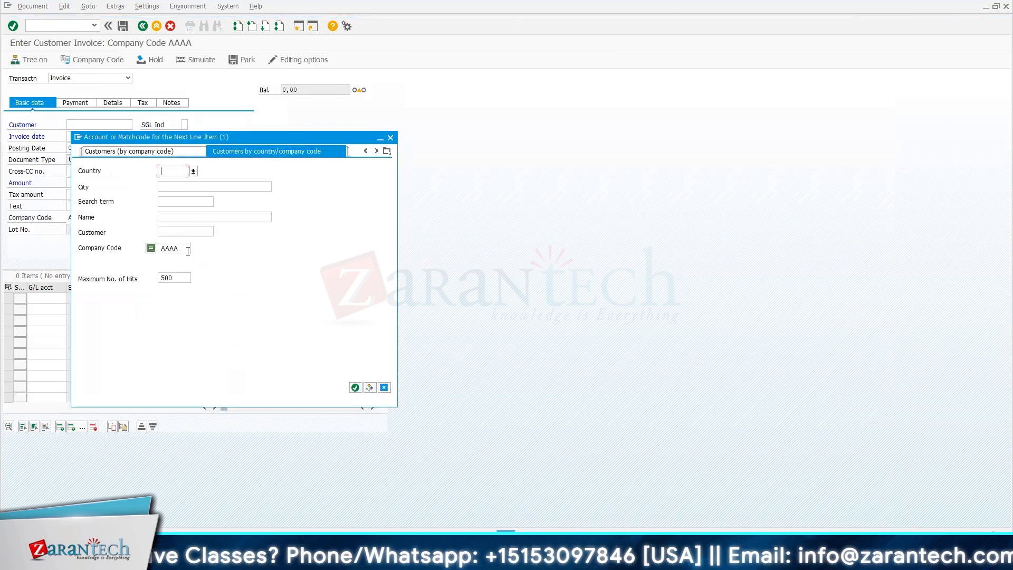
pyautogui.moveTo(188, 251); pyautogui.dragTo(151, 251)
pyautogui.write('TT04')
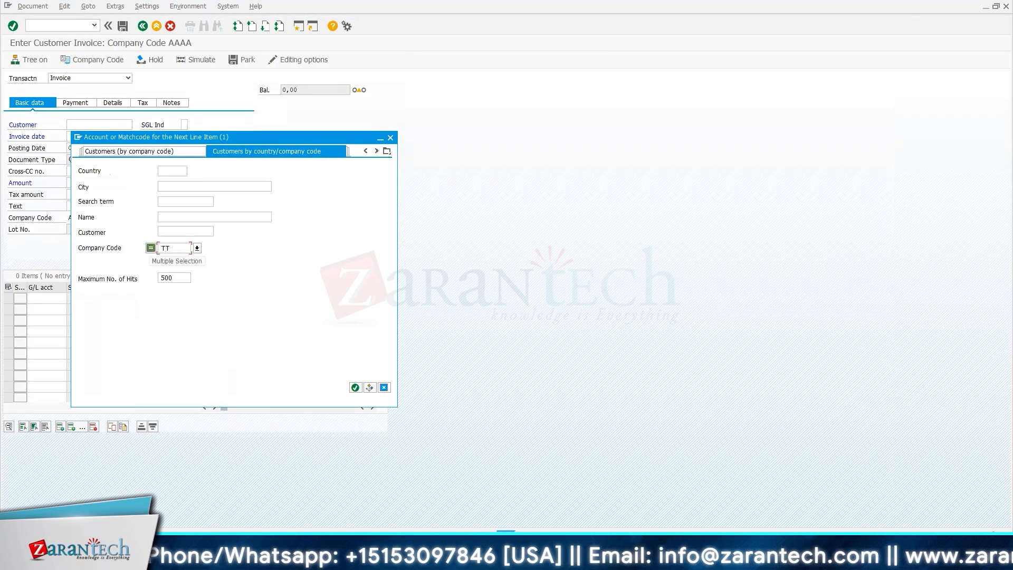
pyautogui.click(354, 387)
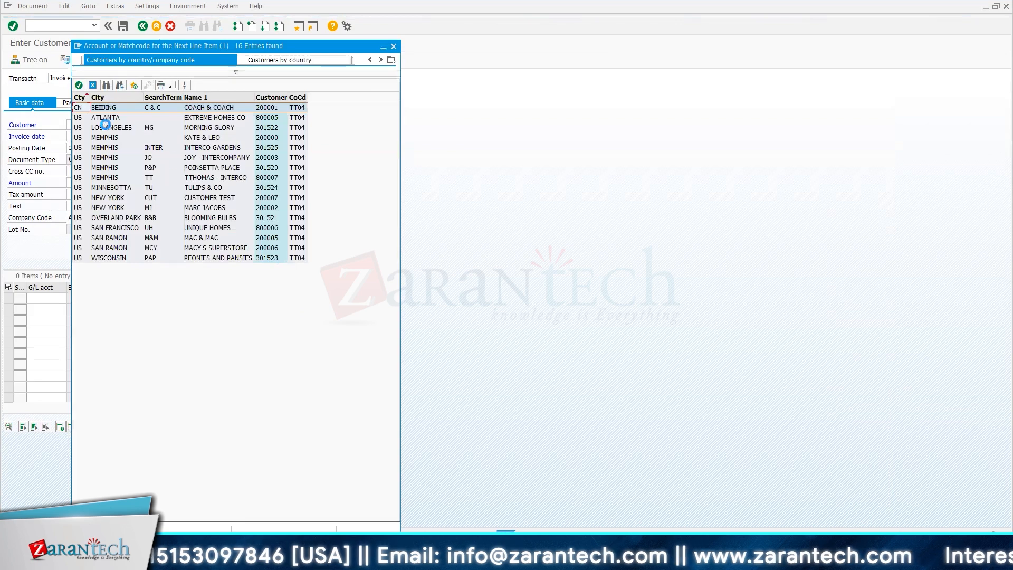
pyautogui.click(100, 117)
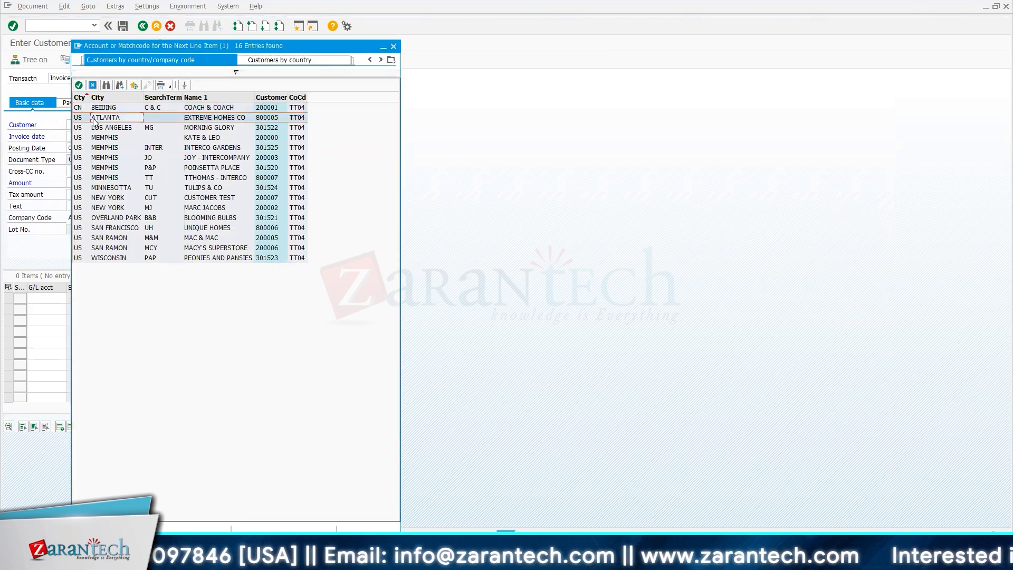
pyautogui.click(78, 85)
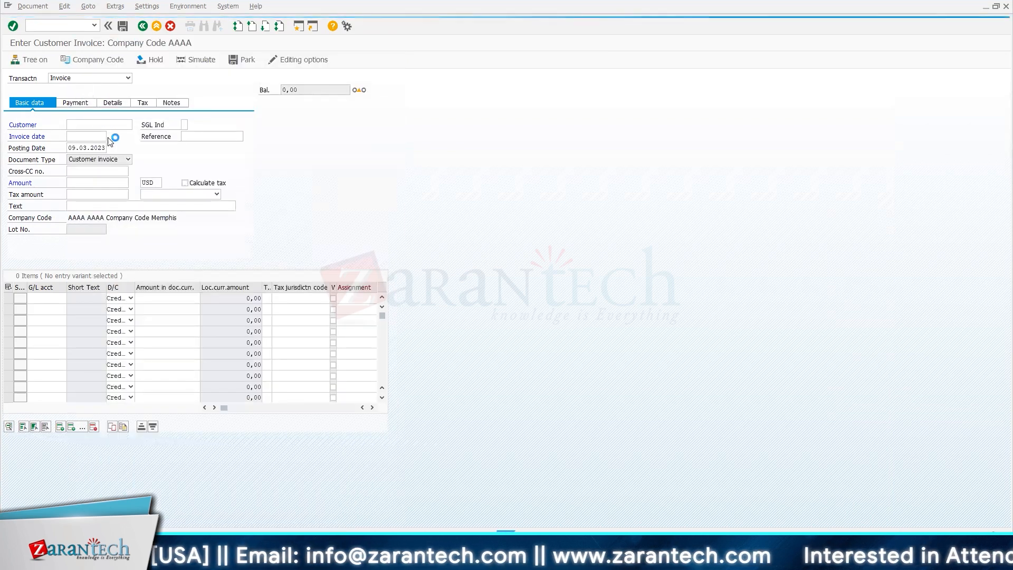
pyautogui.click(96, 138)
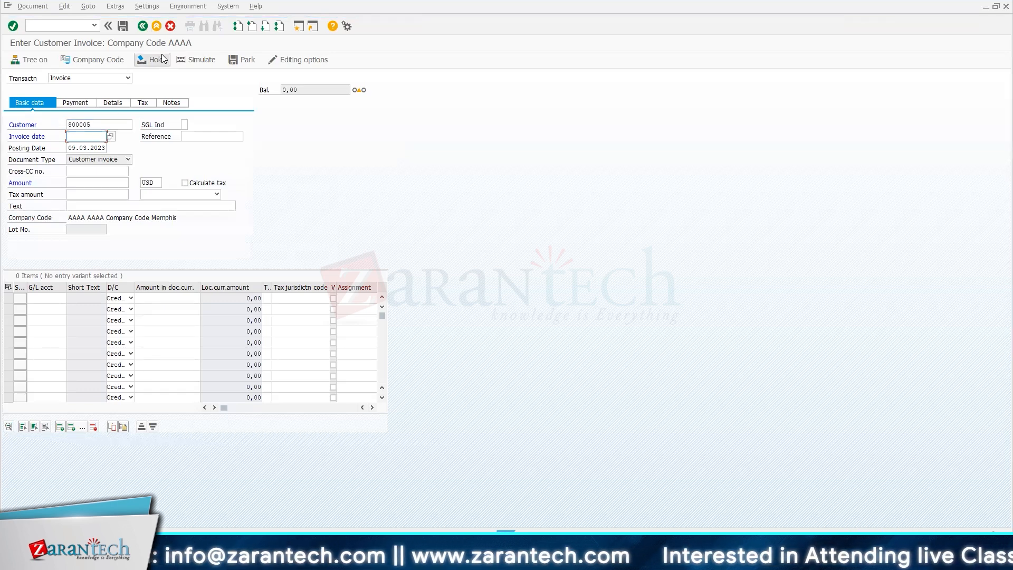
# Change the company code of the customer invoice to TT04.
pyautogui.click(104, 62)
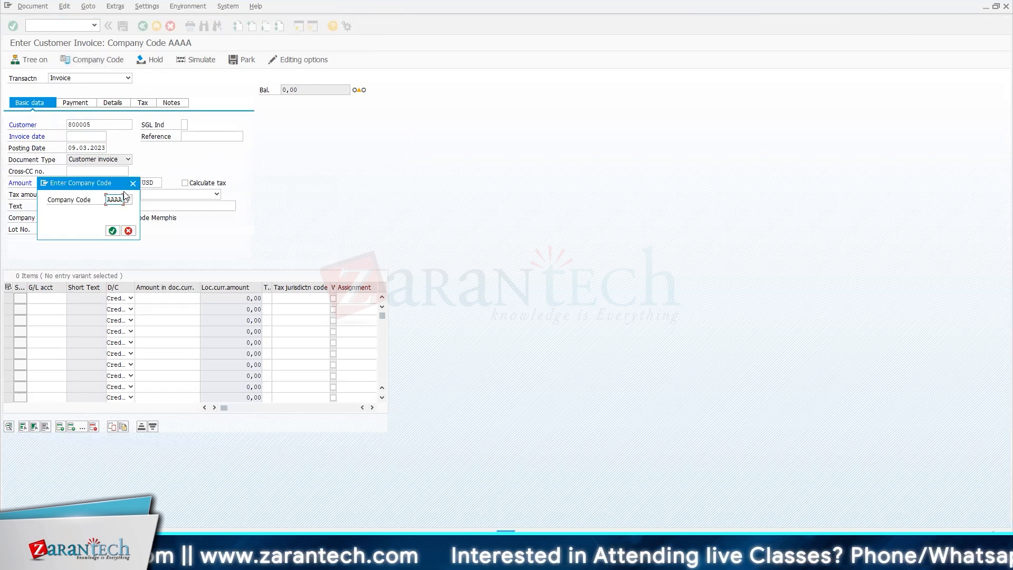
pyautogui.moveTo(123, 199); pyautogui.dragTo(107, 200)
pyautogui.click(107, 199)
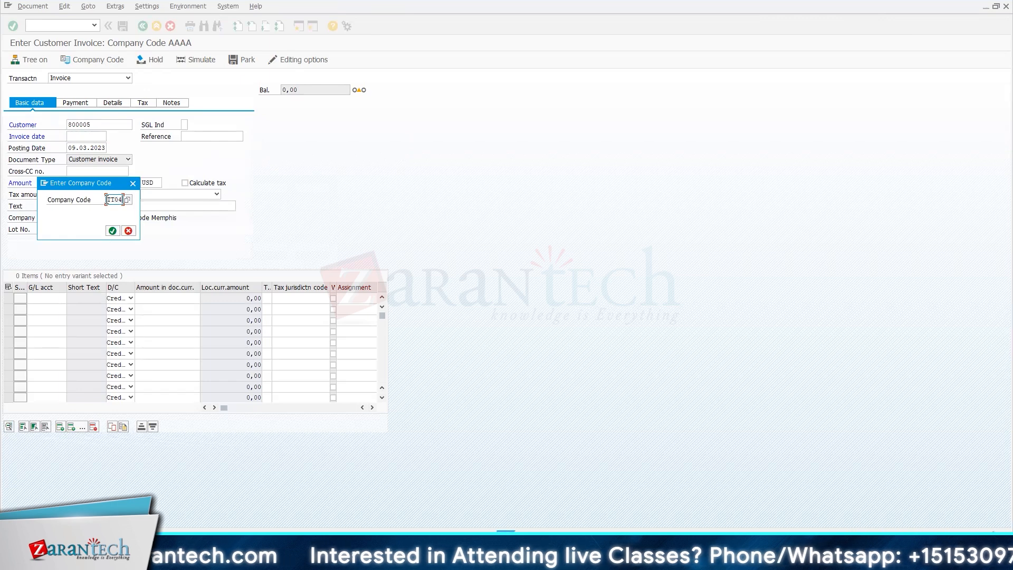
pyautogui.write('TT04')
pyautogui.click(113, 231)
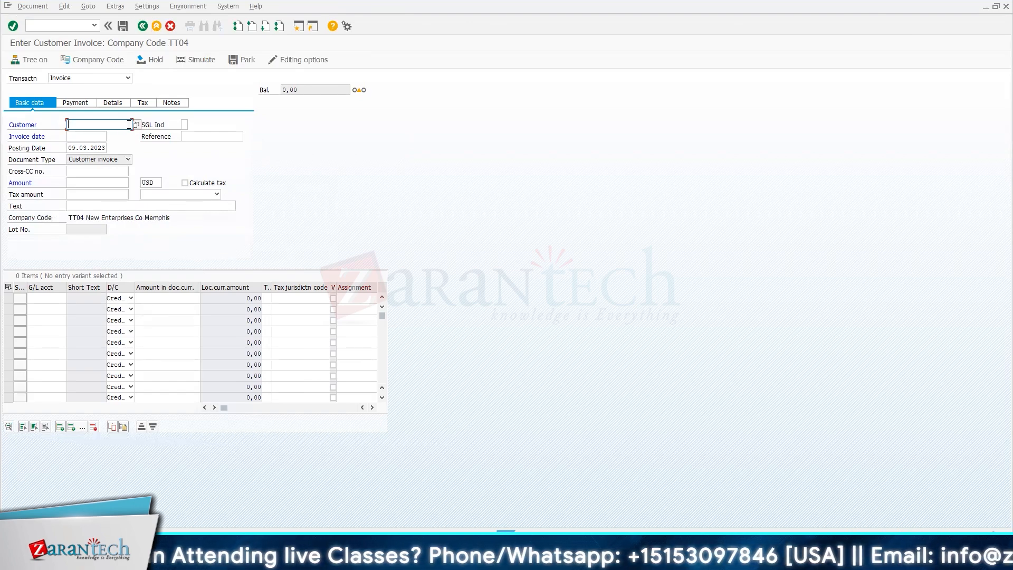
# Enter Extreme Homes Co's customer number again and set the invoice and posting dates to 09.01.2023.
pyautogui.click(129, 124)
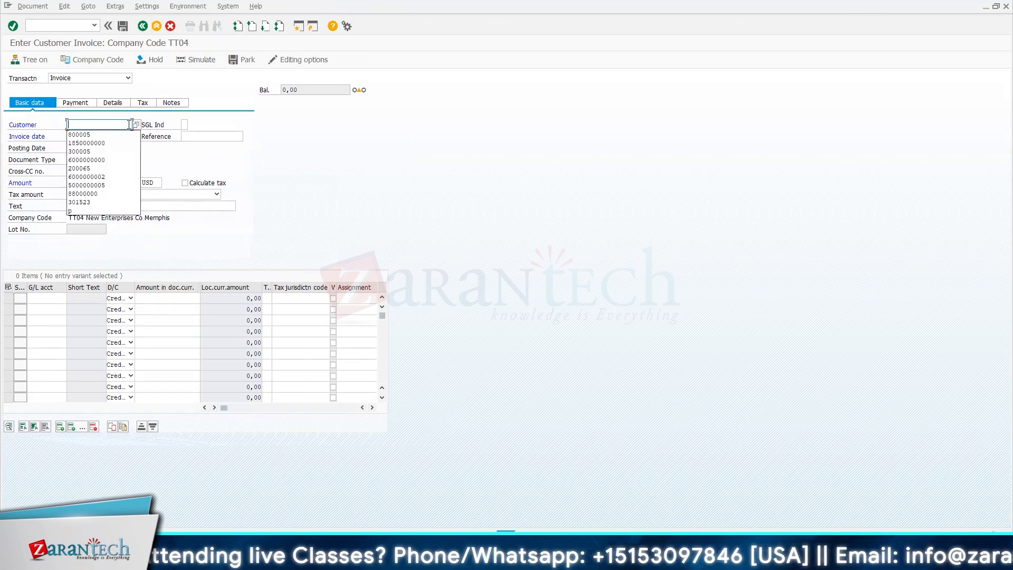
pyautogui.click(100, 136)
pyautogui.click(98, 138)
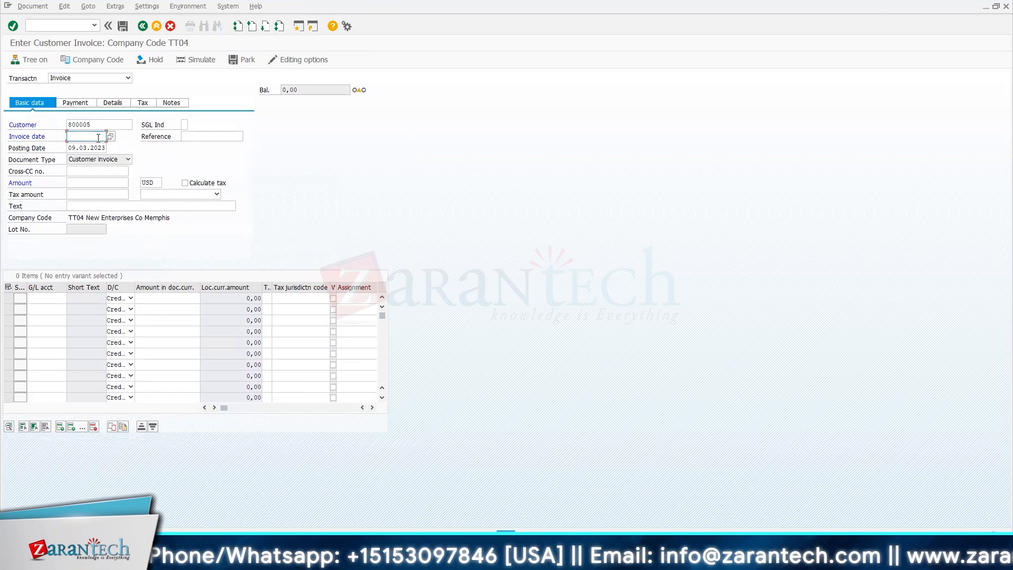
pyautogui.write('09.01.2023')
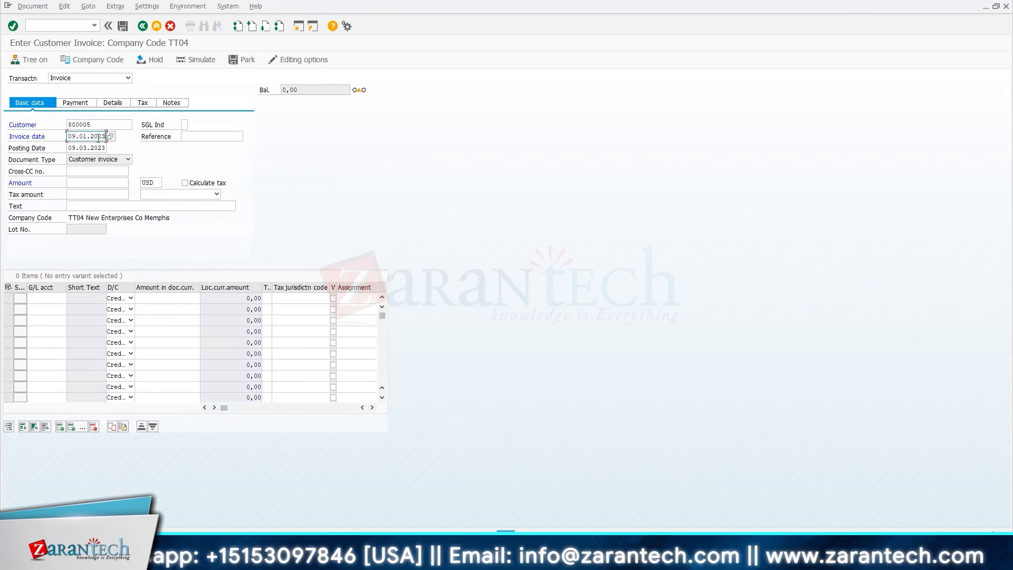
pyautogui.click(93, 148)
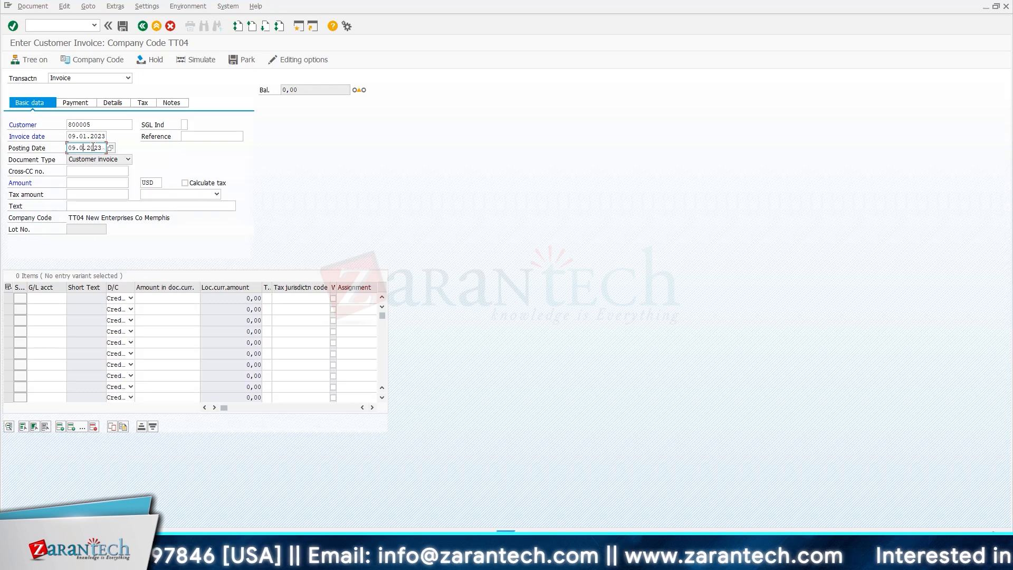
# Set the invoice amount to 1000 USD.
pyautogui.click(89, 182)
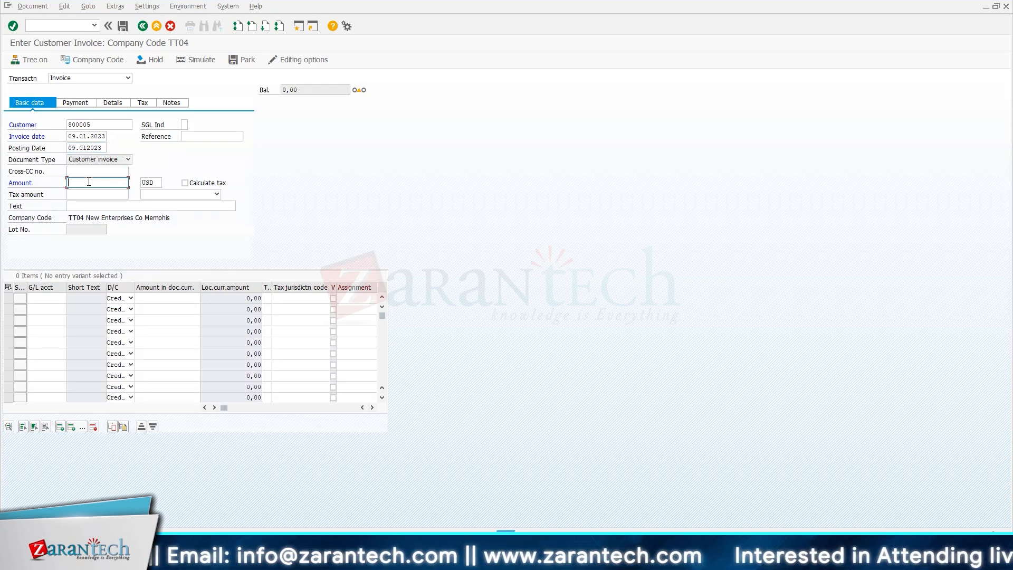
pyautogui.write('500')
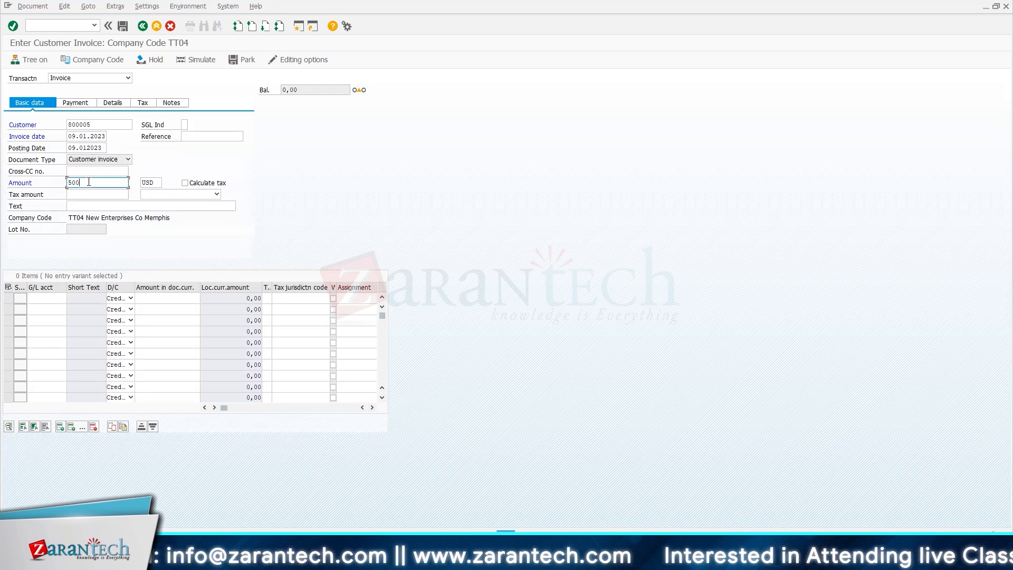
pyautogui.press('BackSpace')
pyautogui.press('BackSpace')
pyautogui.press('BackSpace')
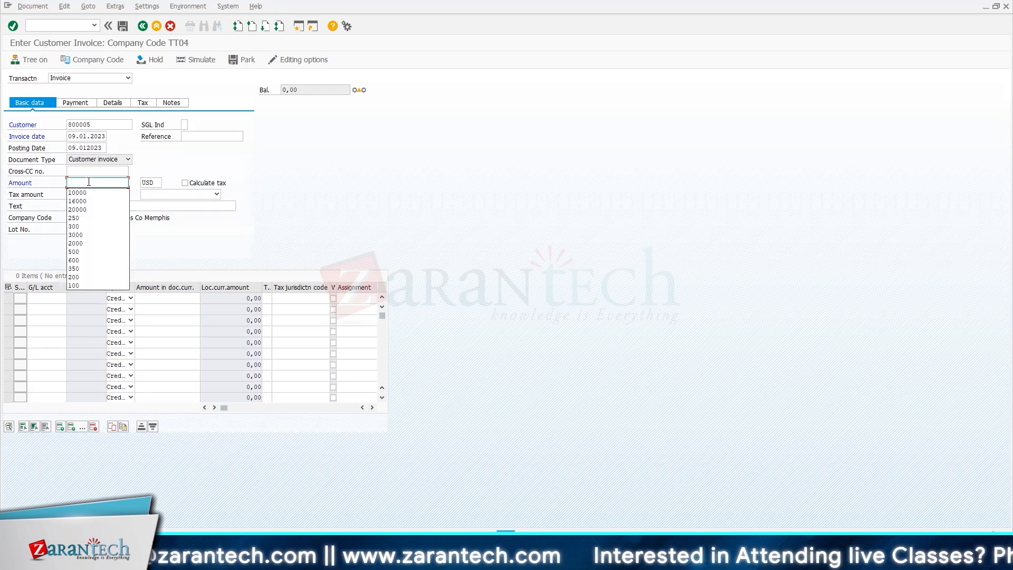
pyautogui.write('1000')
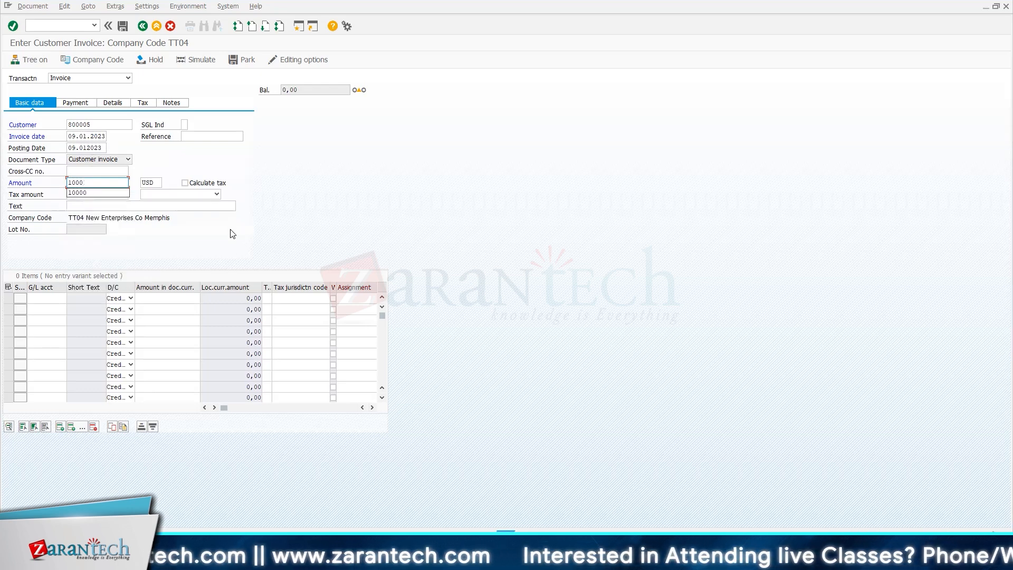
# Add a credit line item for the G/L account Revenue generated from Sales activities with an amount of 1000.
pyautogui.click(57, 301)
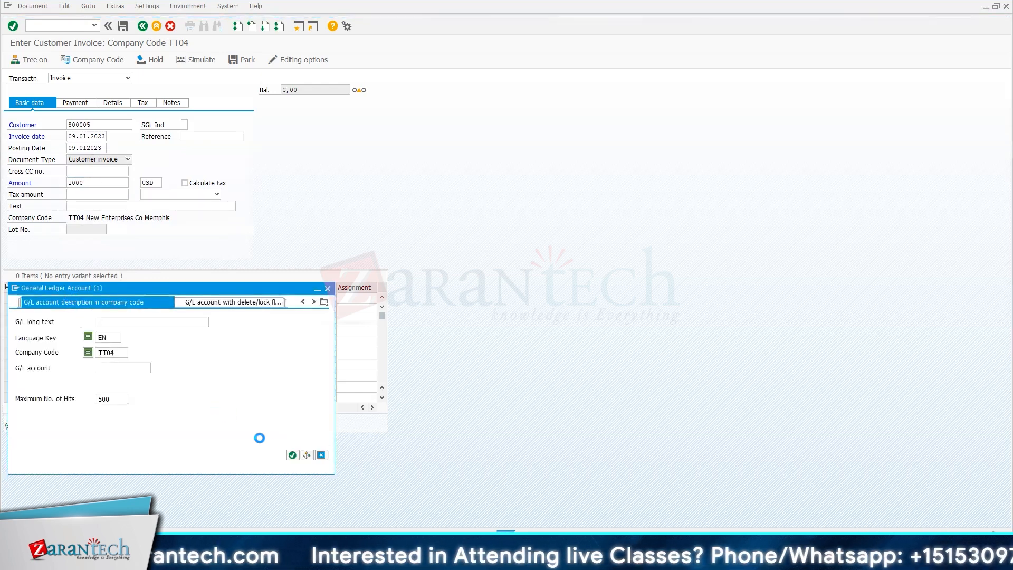
pyautogui.click(292, 455)
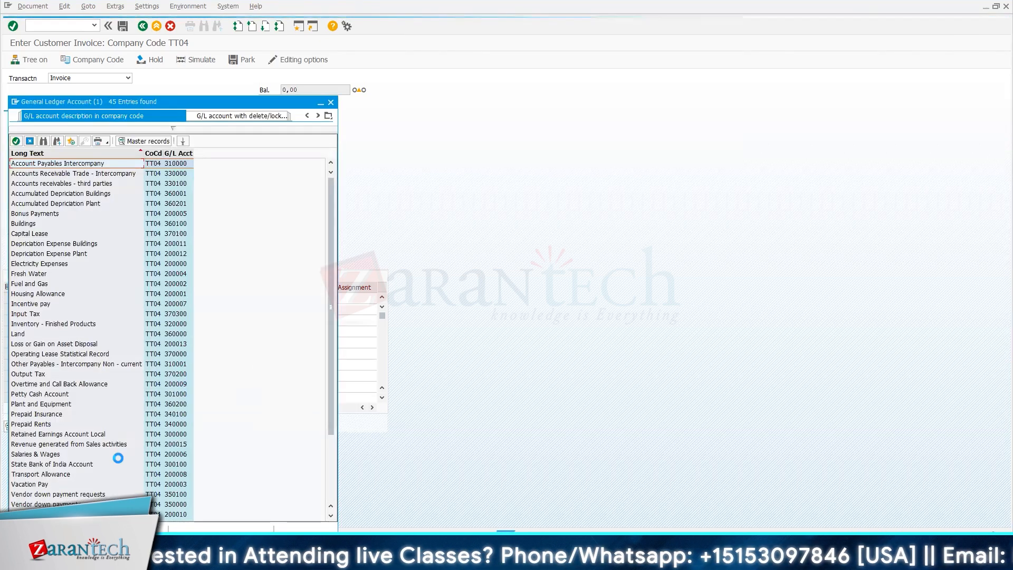
pyautogui.scroll(-3, 116, 459)
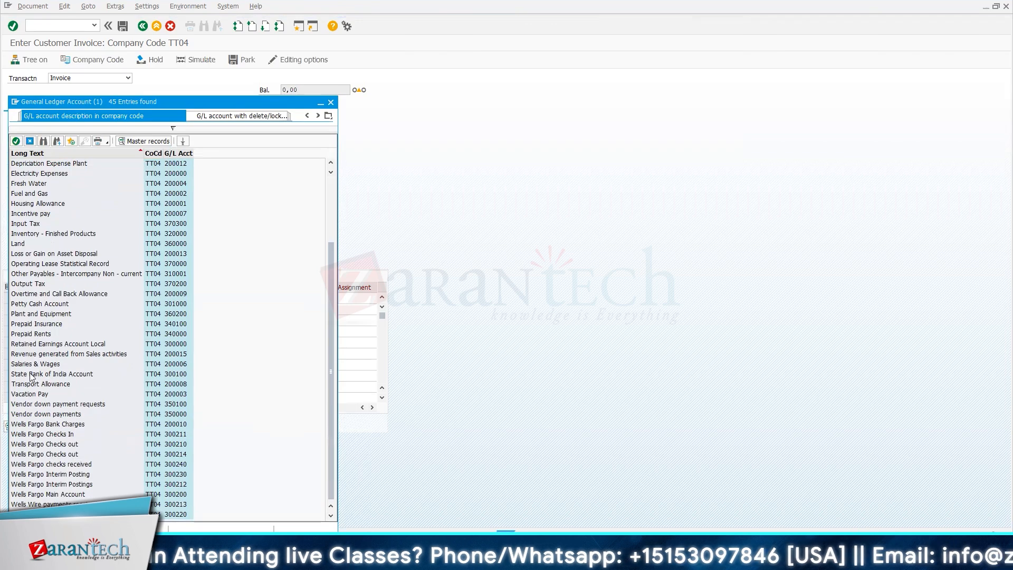
pyautogui.click(25, 356)
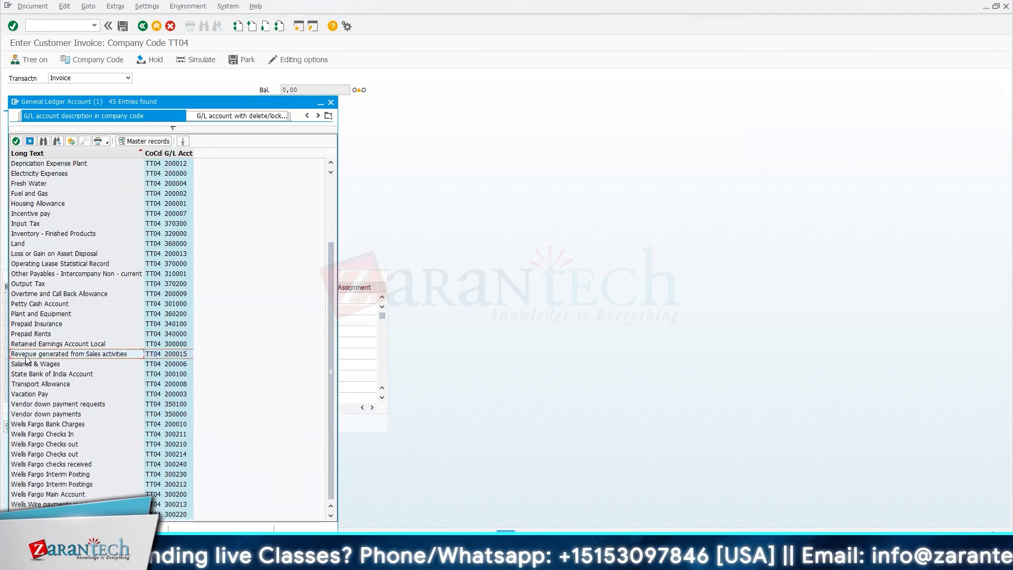
pyautogui.click(16, 141)
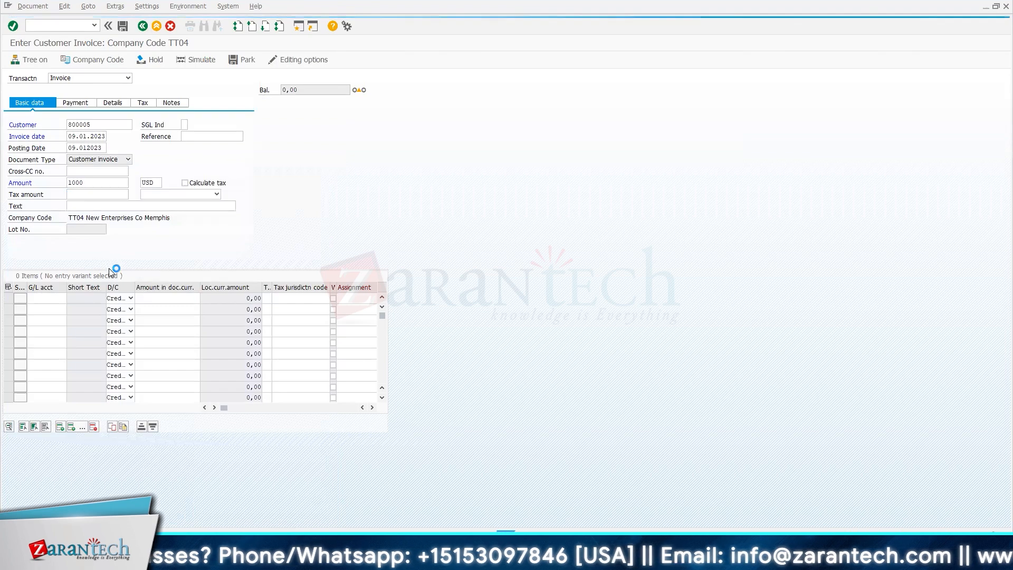
pyautogui.click(160, 297)
pyautogui.write('1000')
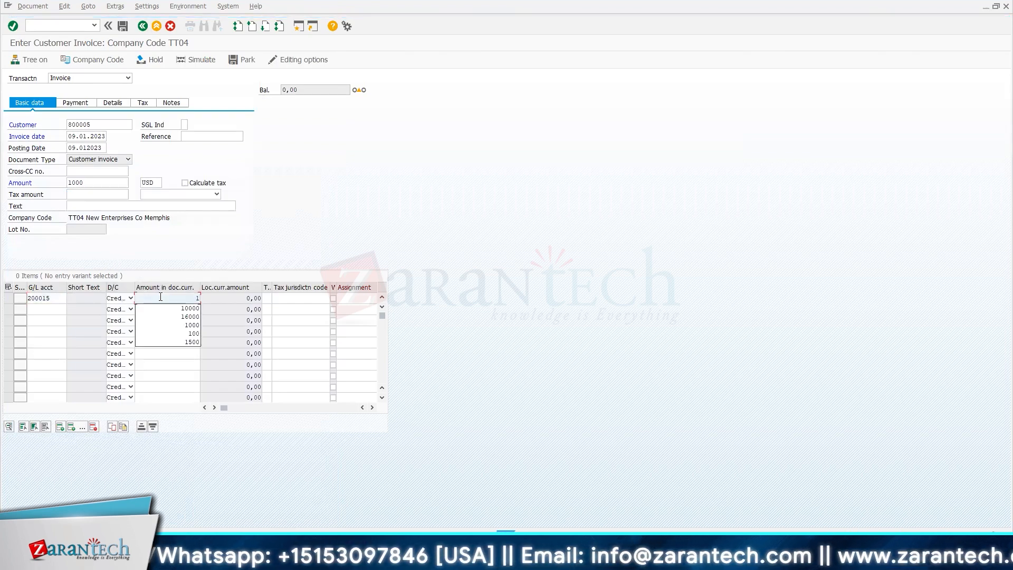
pyautogui.click(236, 257)
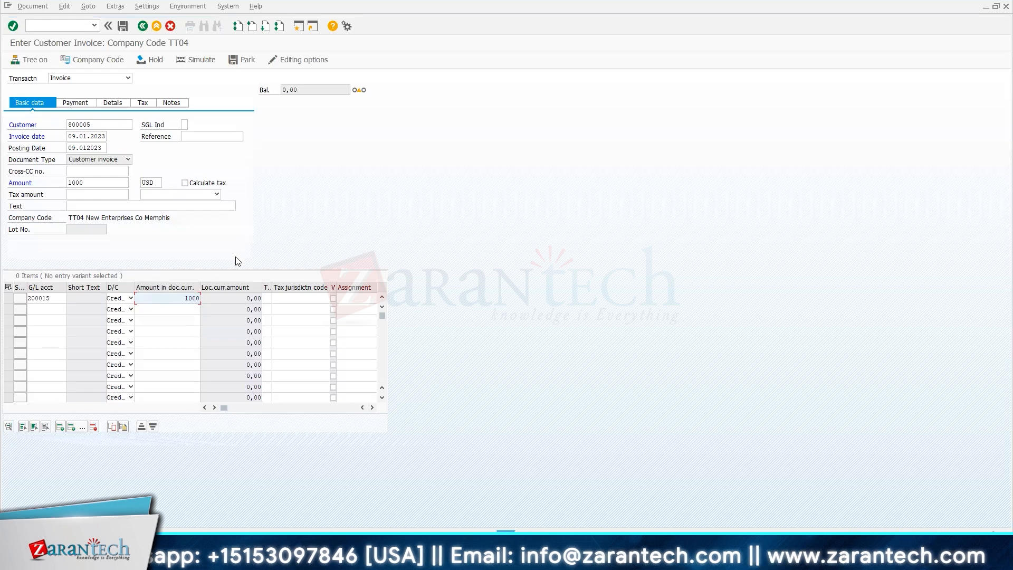
# Correct the posting date format to 09.01.2023, validate the customer invoice and post it.
pyautogui.click(12, 27)
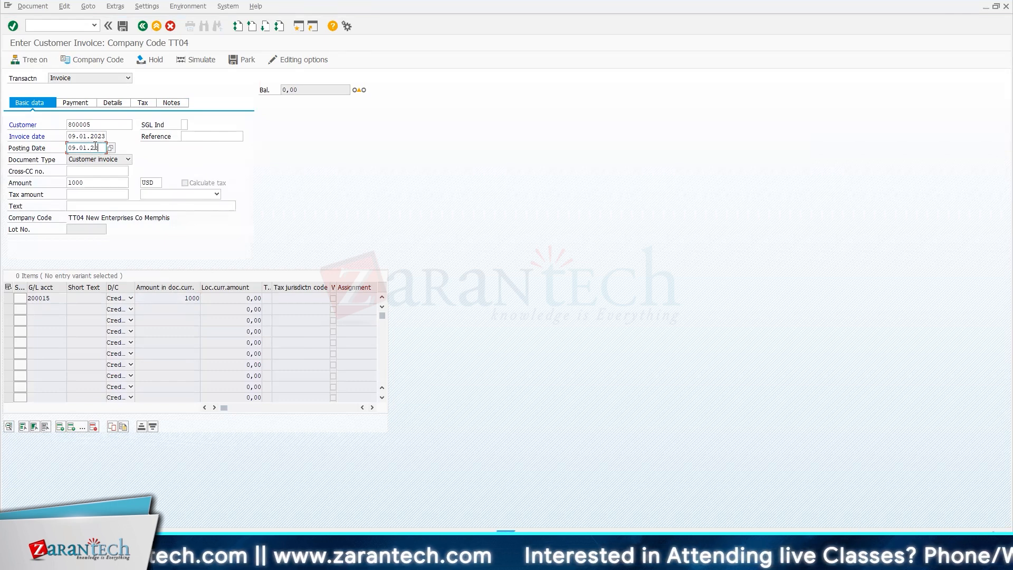
pyautogui.click(119, 28)
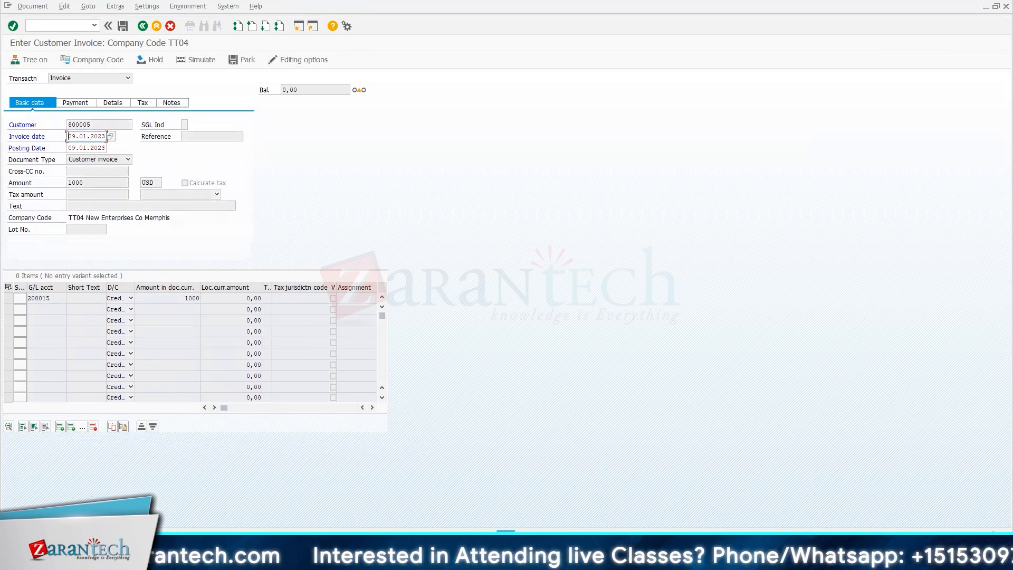
pyautogui.click(13, 29)
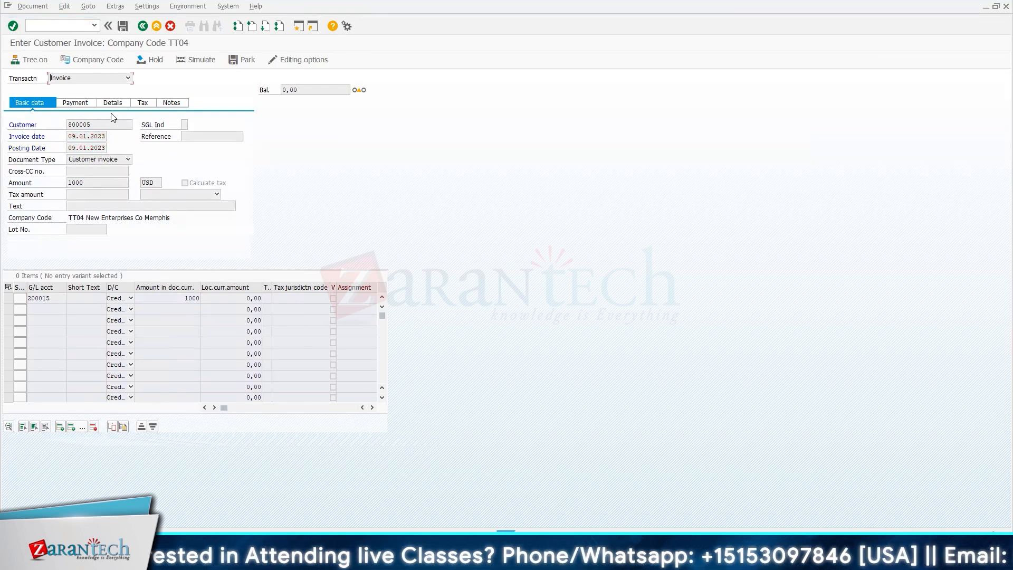
pyautogui.click(13, 26)
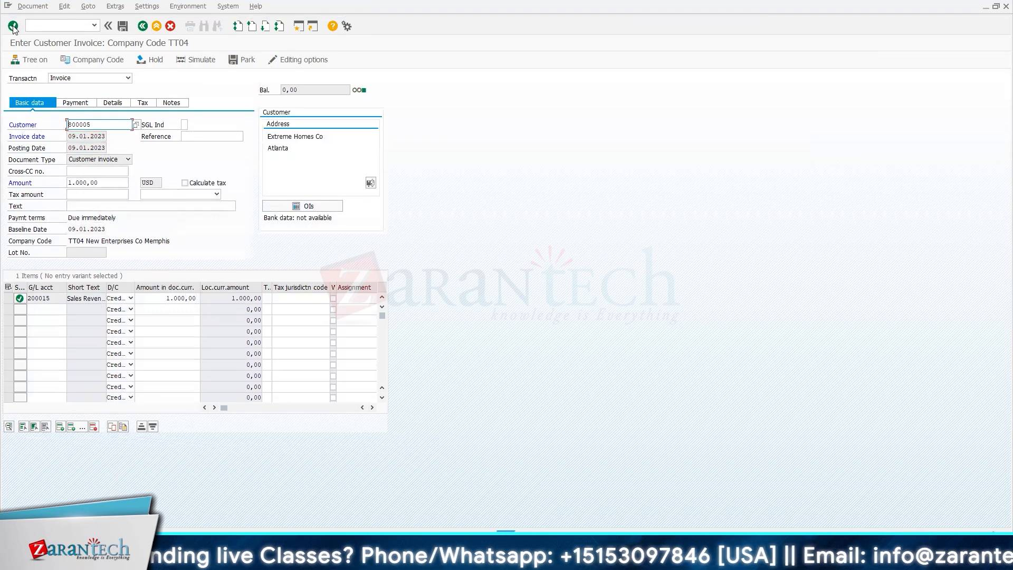
pyautogui.click(121, 26)
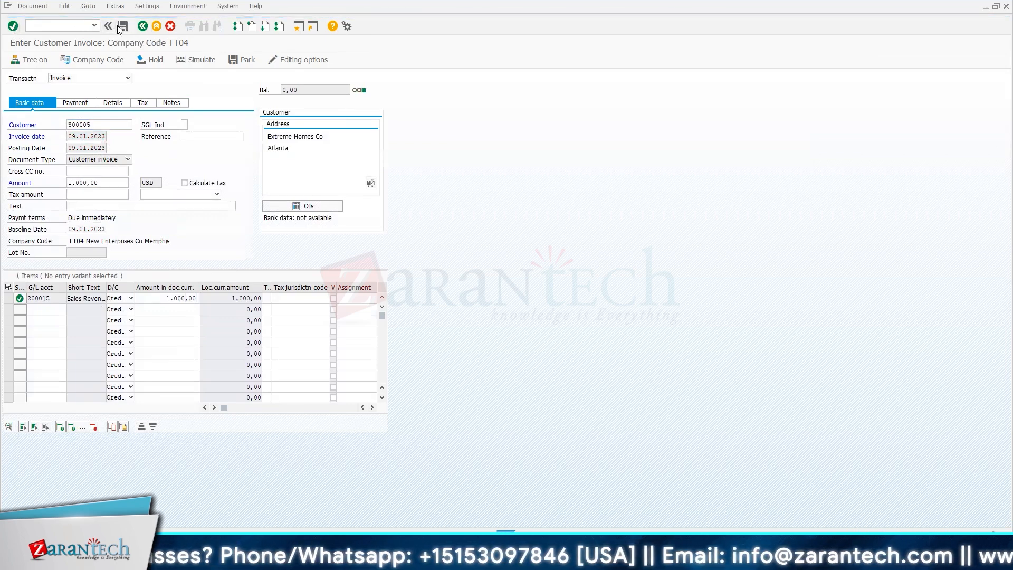
# Exit the customer invoice entry and open the dunning run transaction F150.
pyautogui.click(145, 27)
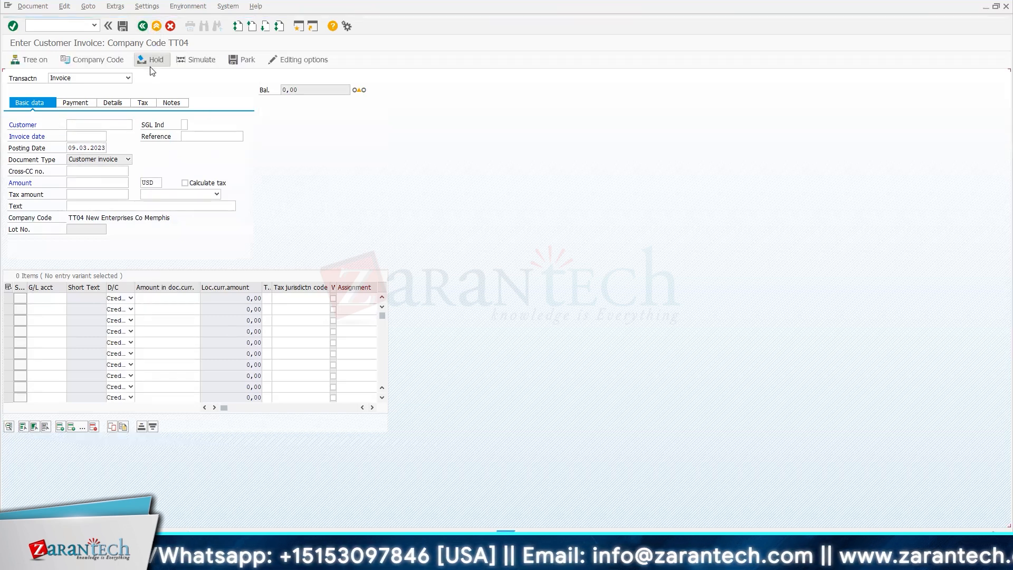
pyautogui.click(157, 28)
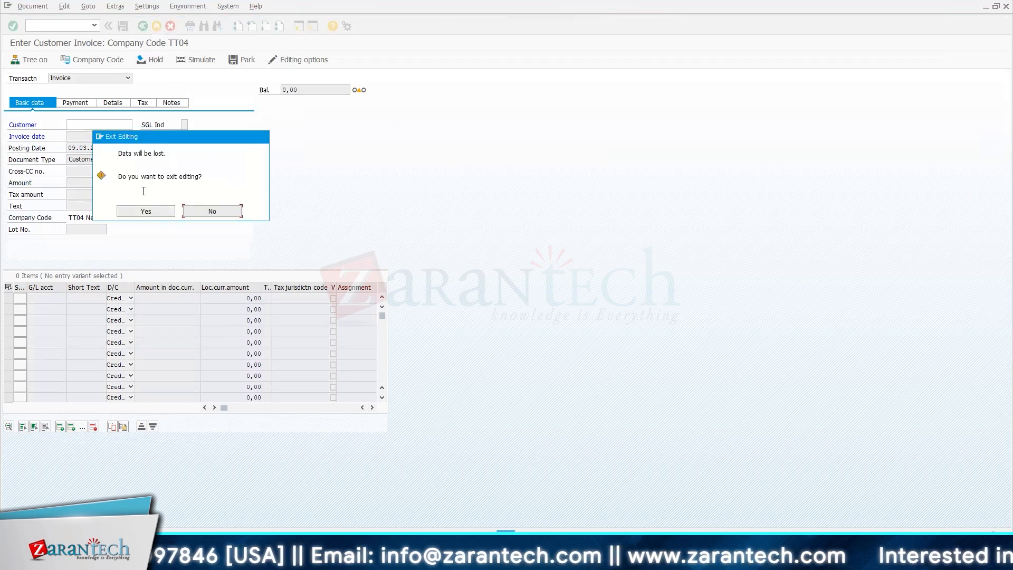
pyautogui.click(160, 211)
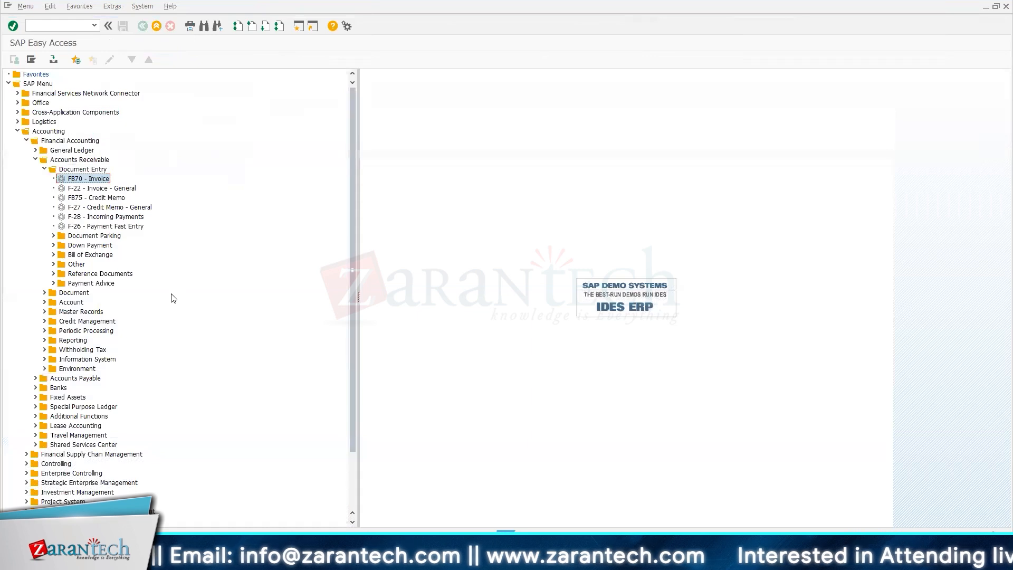
pyautogui.click(62, 26)
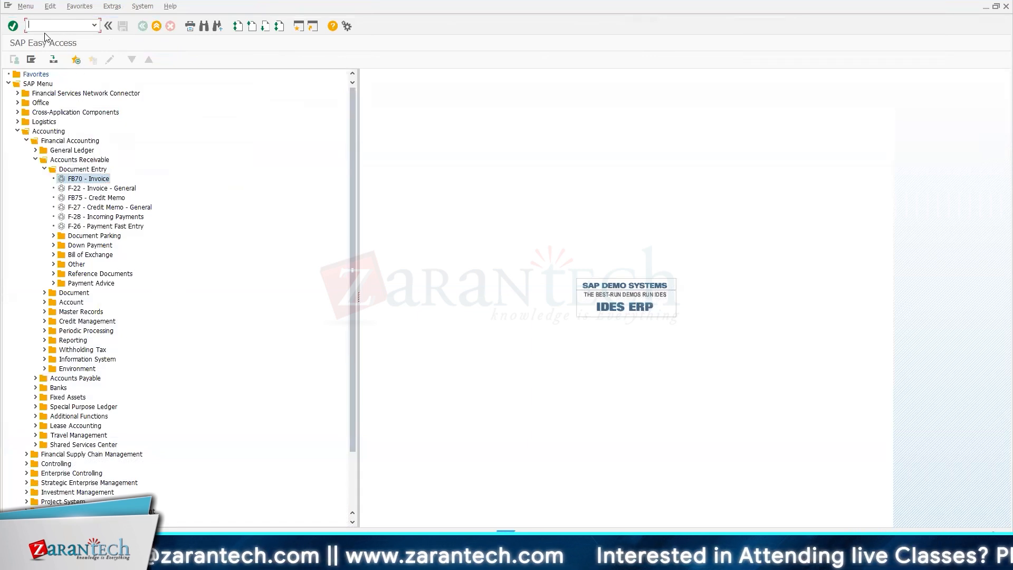
pyautogui.write('F150')
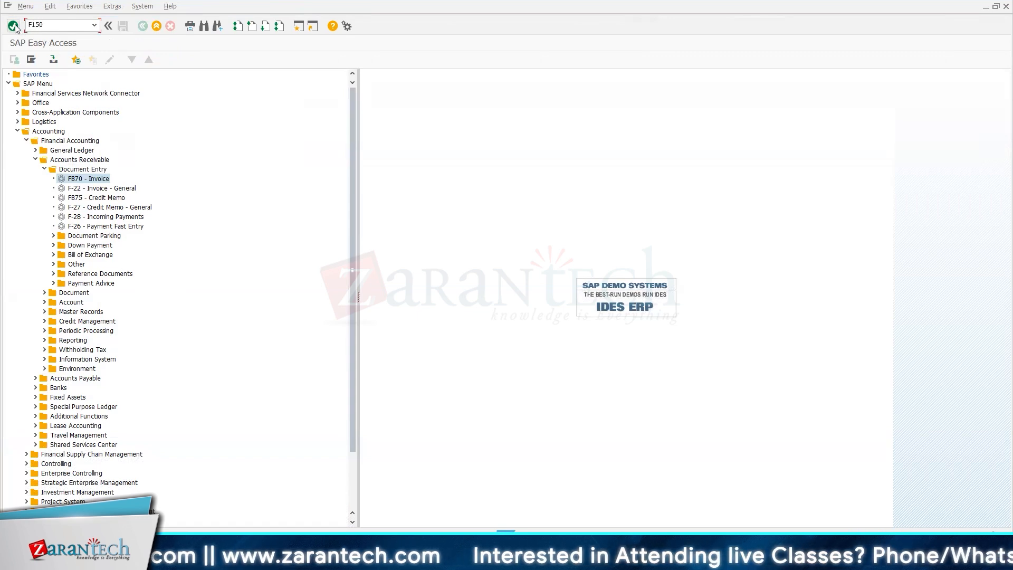
pyautogui.press('Return')
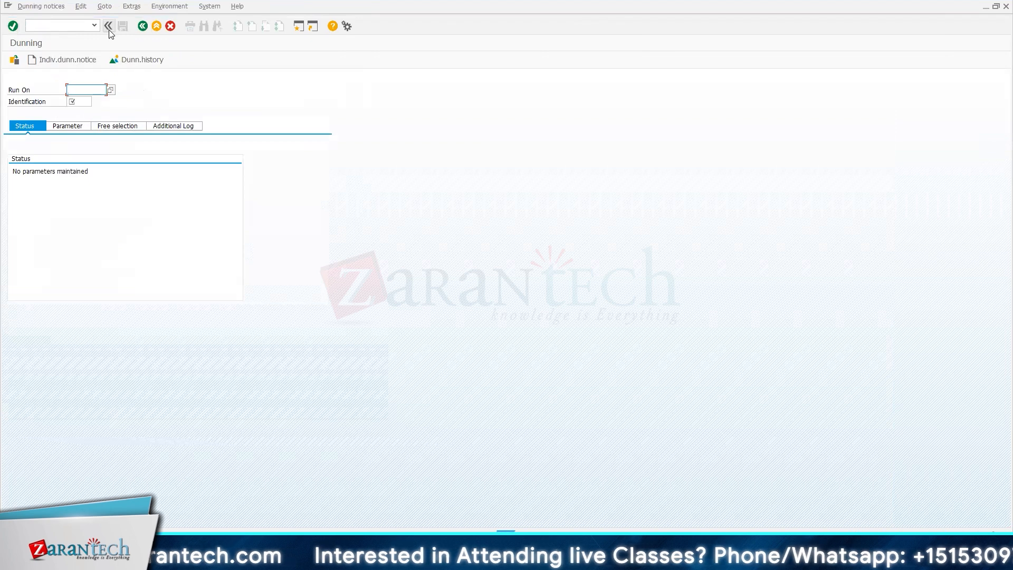
# Set the dunning run date to 09.03.2023 and check the identifications of the existing dunning runs.
pyautogui.click(111, 90)
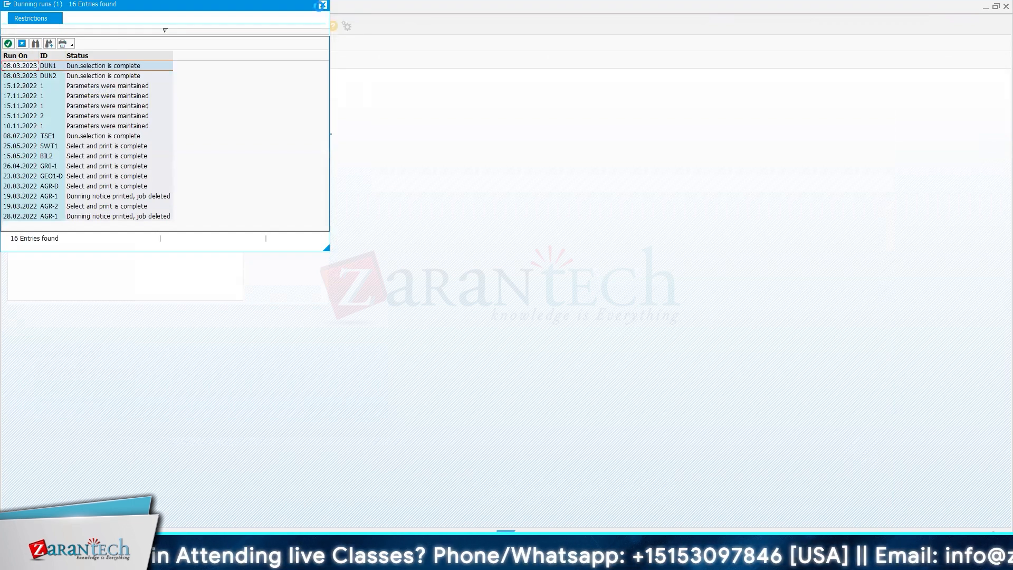
pyautogui.click(322, 5)
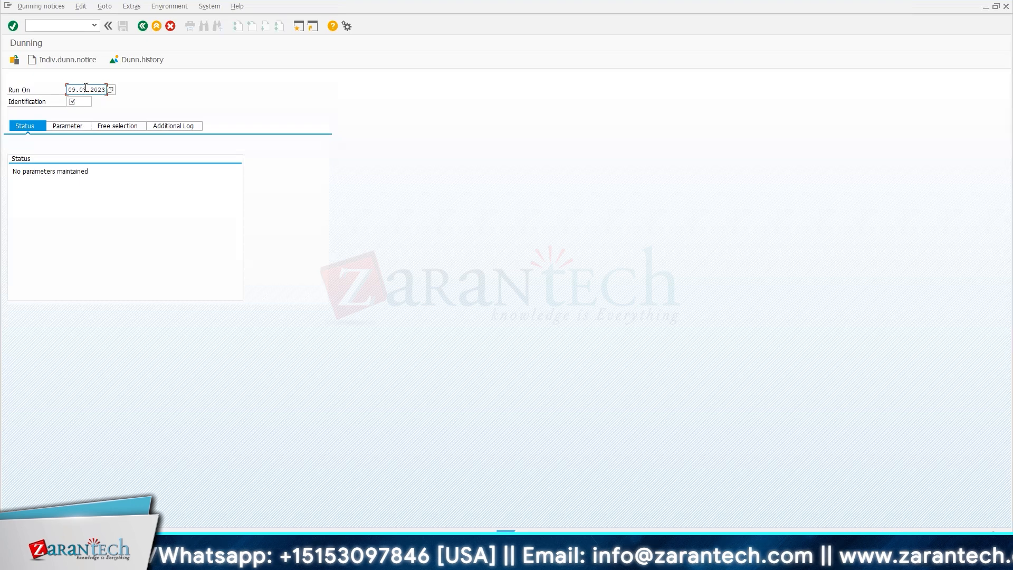
pyautogui.click(83, 101)
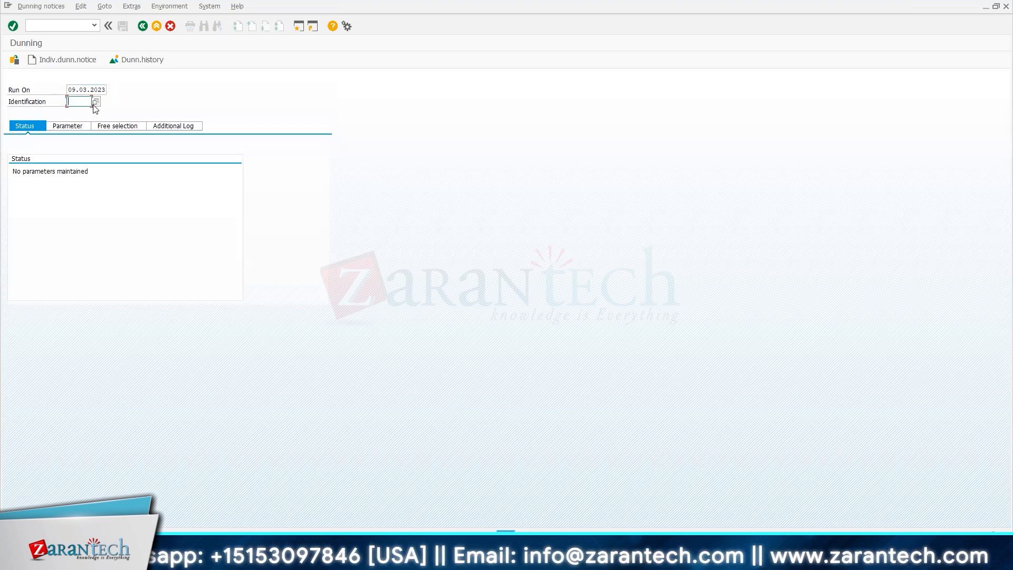
pyautogui.click(95, 103)
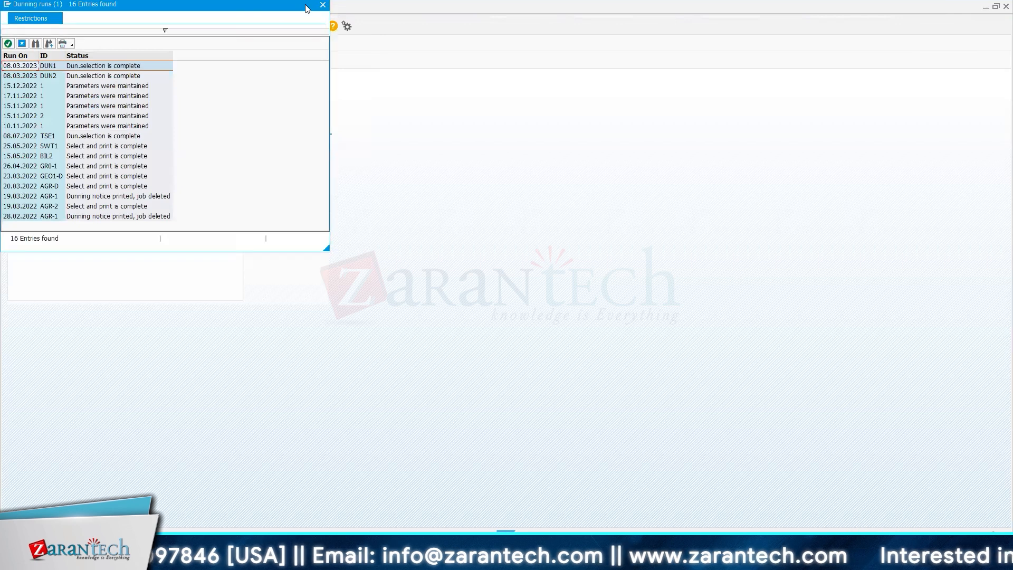
pyautogui.click(323, 4)
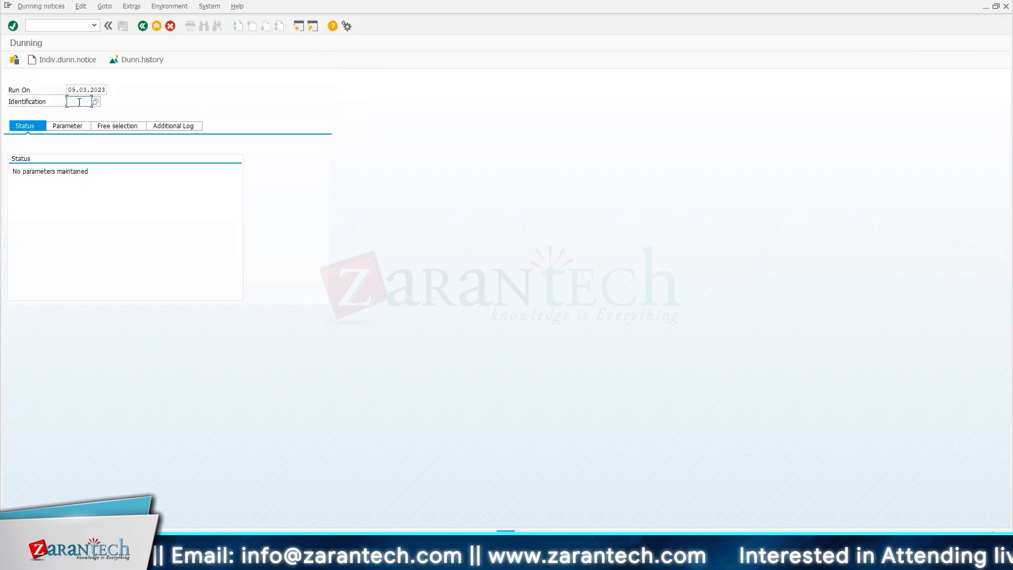
# Enter DUNN1 as the identification of the dunning run.
pyautogui.write('DU')
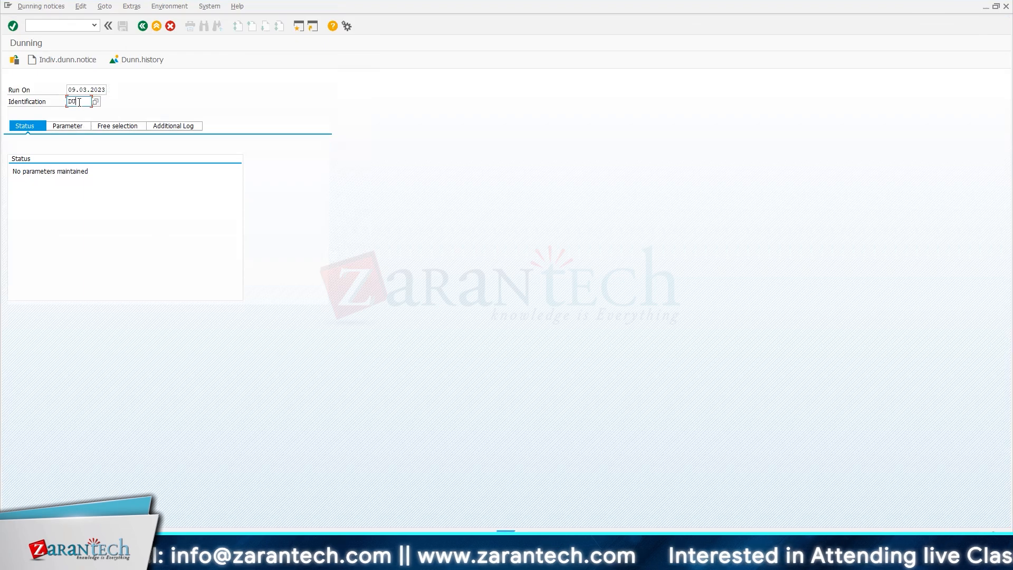
pyautogui.write('NN_1')
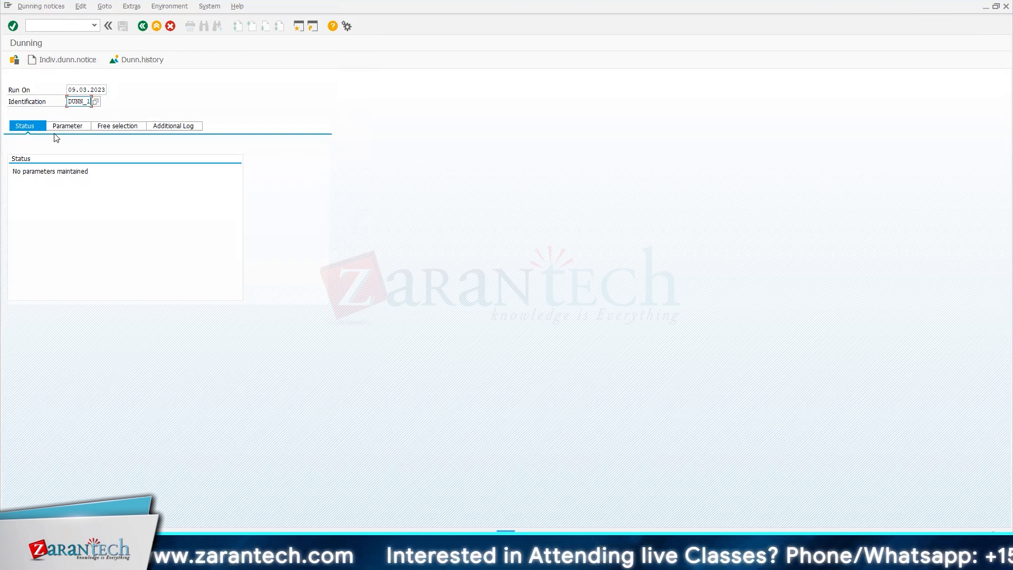
pyautogui.click(14, 27)
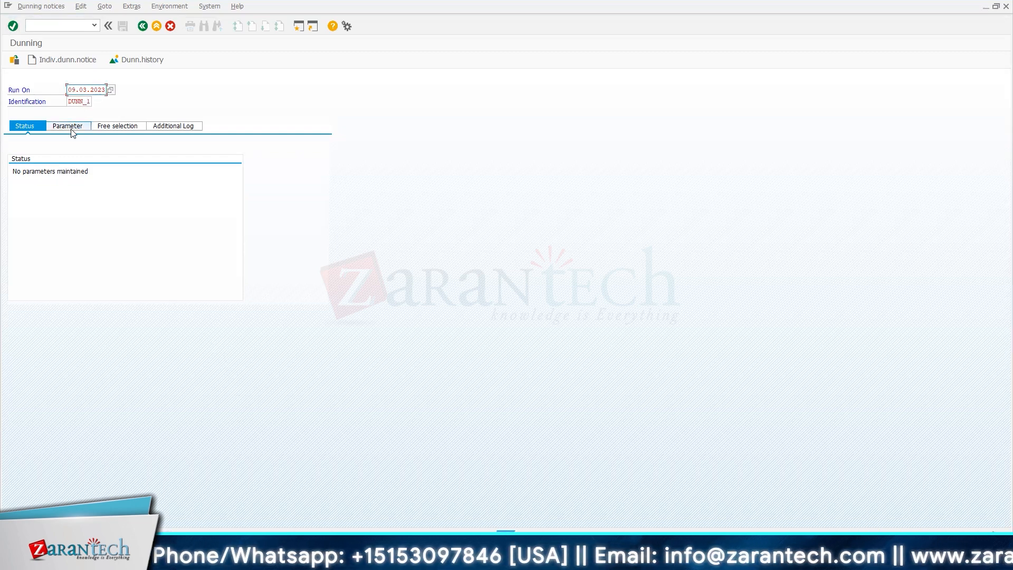
pyautogui.click(84, 102)
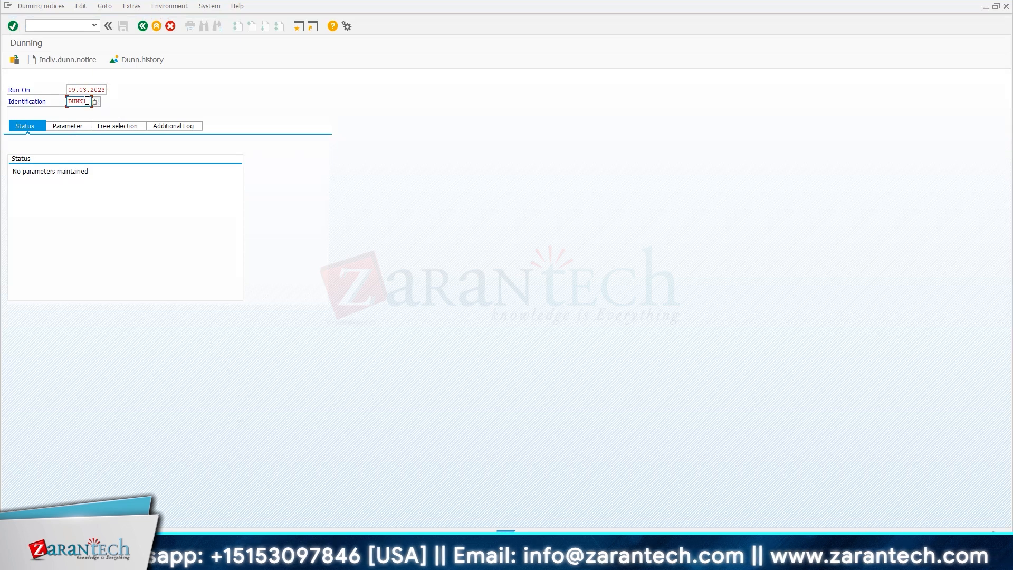
pyautogui.click(13, 27)
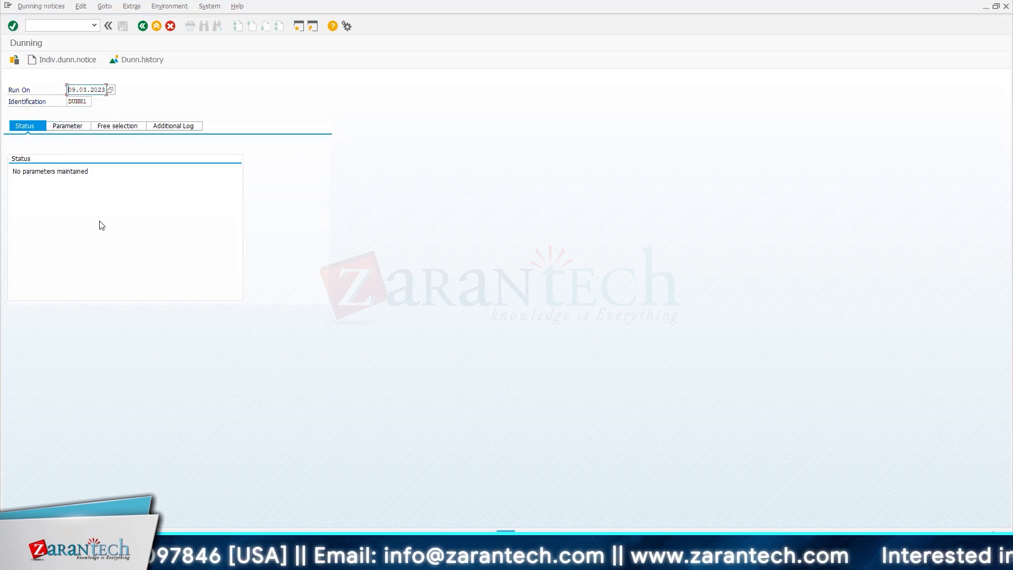
# In the dunning parameters, include documents posted up to 09.03.2023 and set the company code to TT04.
pyautogui.click(75, 129)
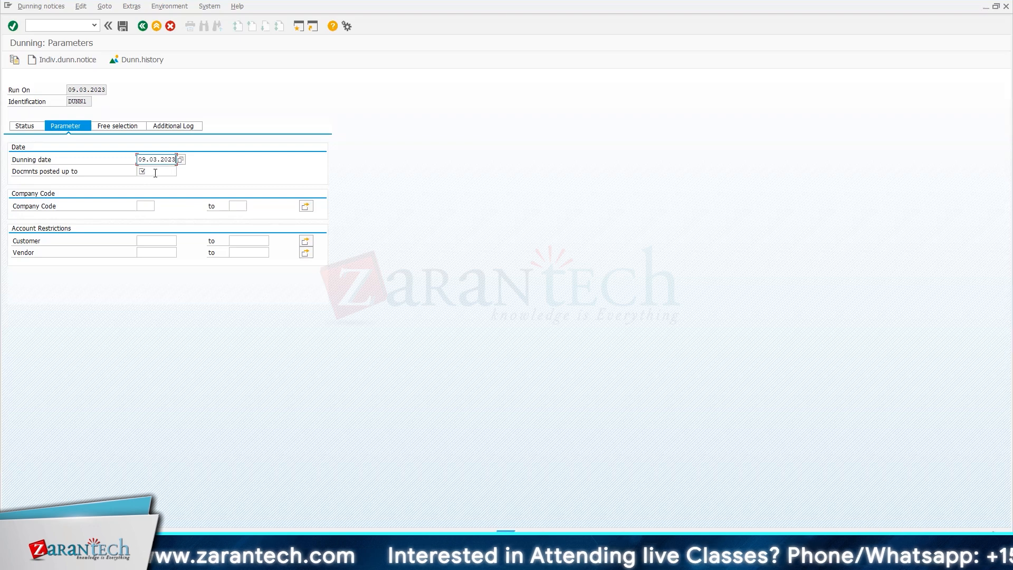
pyautogui.click(155, 173)
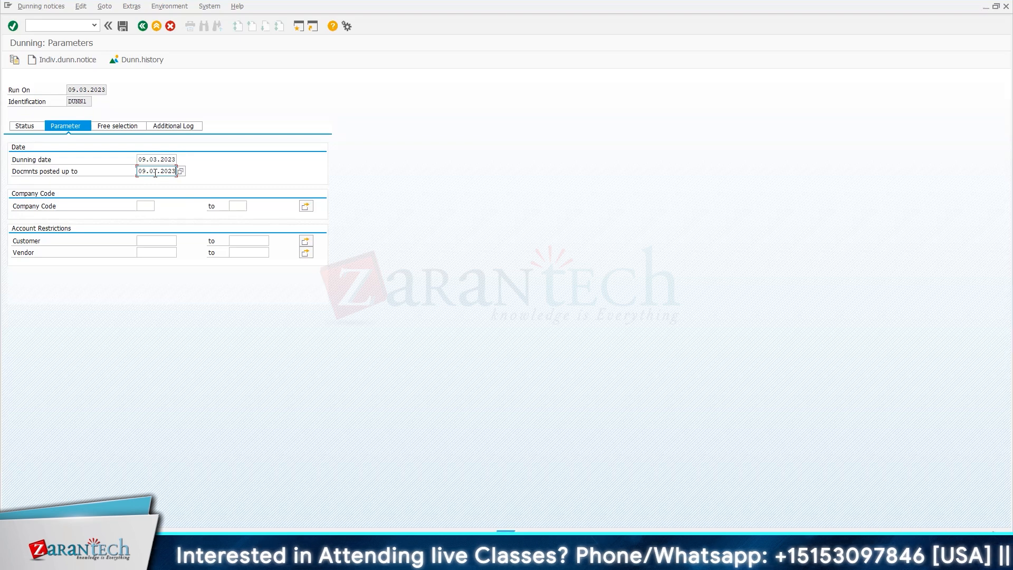
pyautogui.click(147, 205)
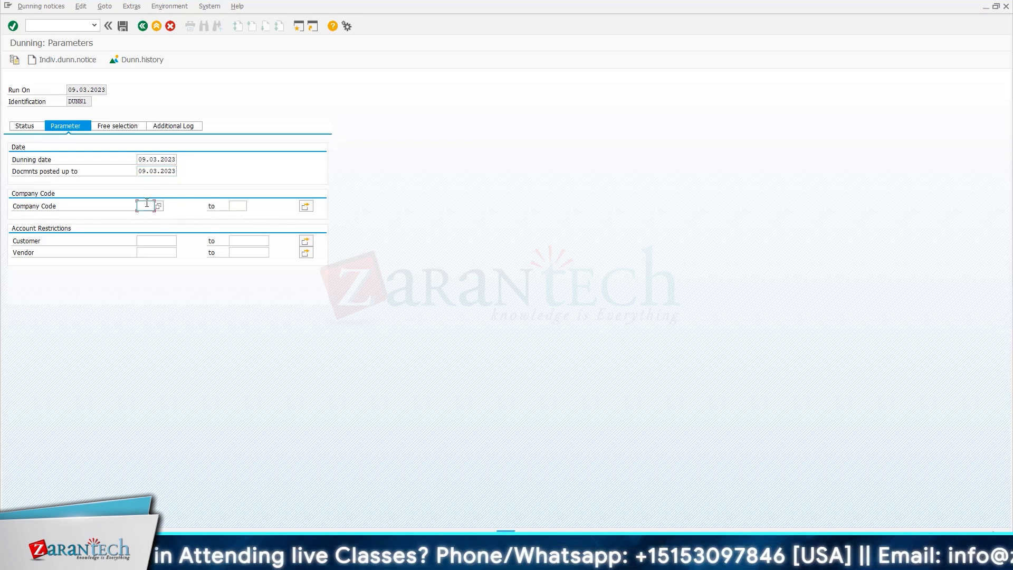
pyautogui.write('TT04')
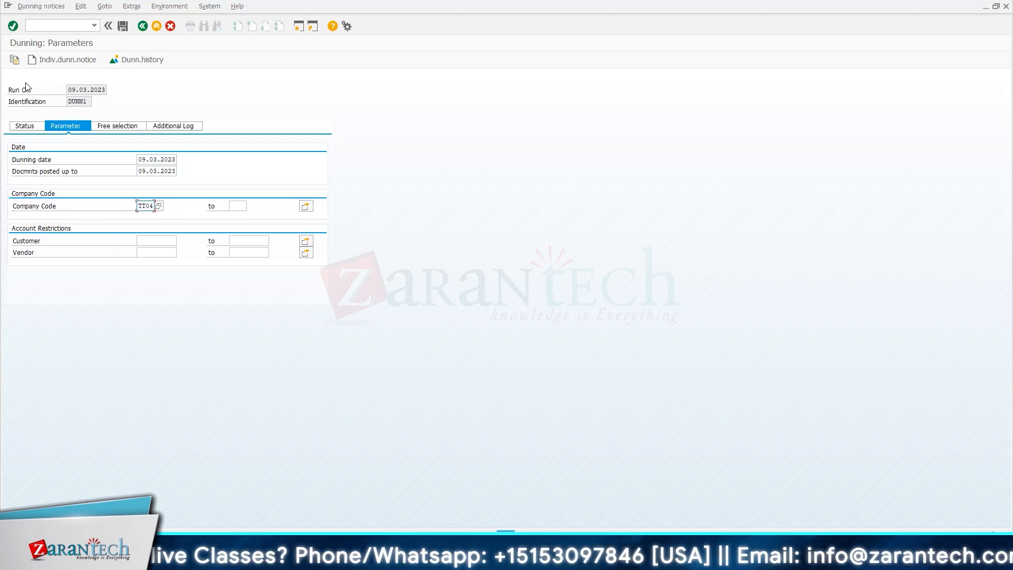
# Restrict the dunning run to the customer Extreme Homes Co in Atlanta.
pyautogui.click(147, 243)
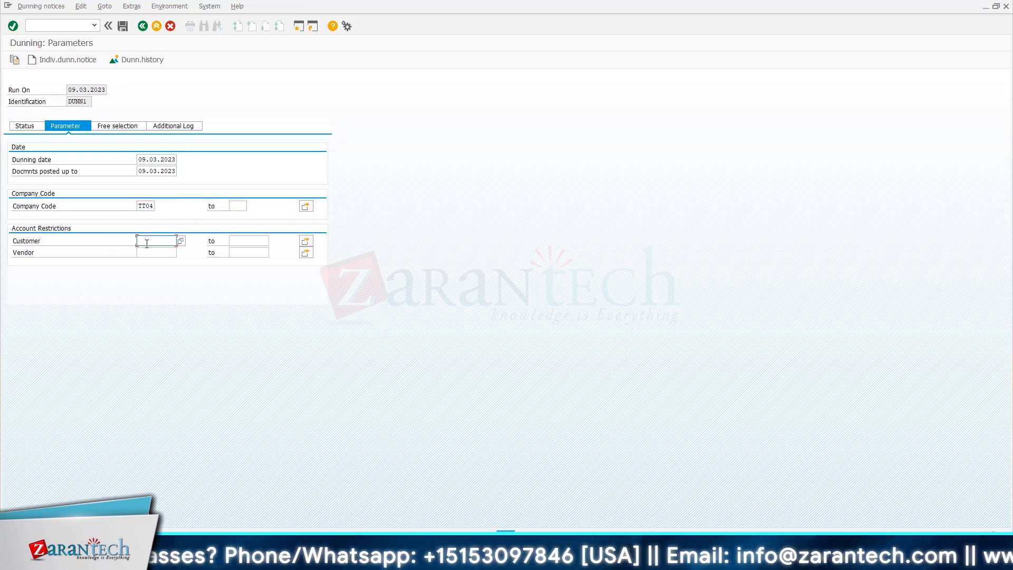
pyautogui.click(182, 241)
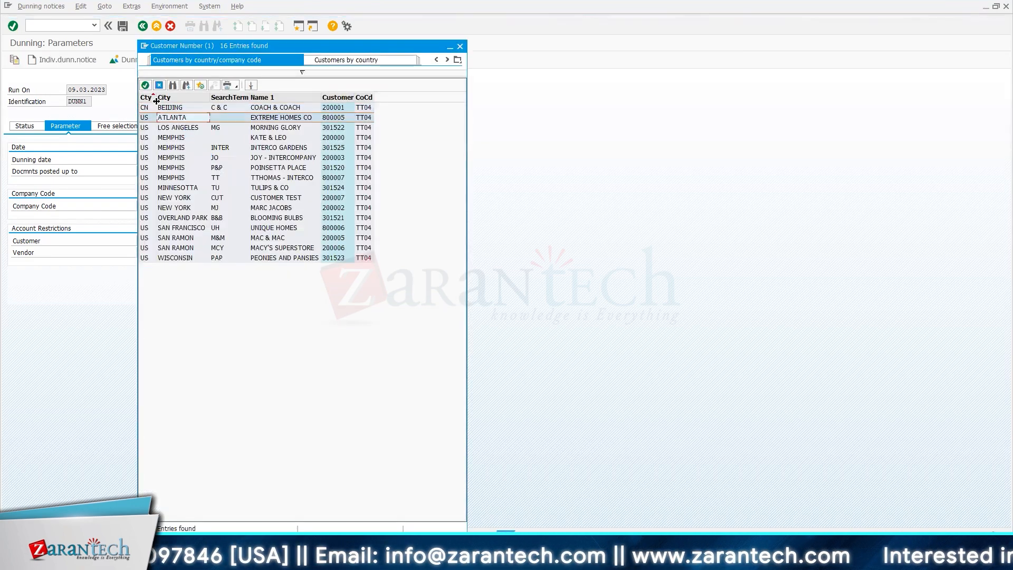
pyautogui.click(146, 86)
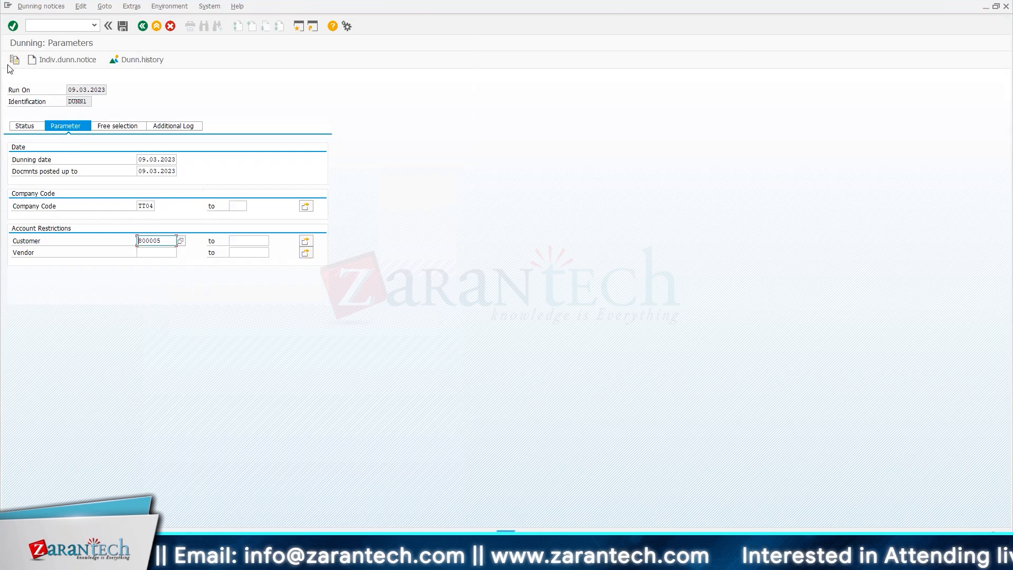
# Add the customer Extreme Homes Co in Atlanta to the additional log and save the dunning parameters.
pyautogui.click(167, 127)
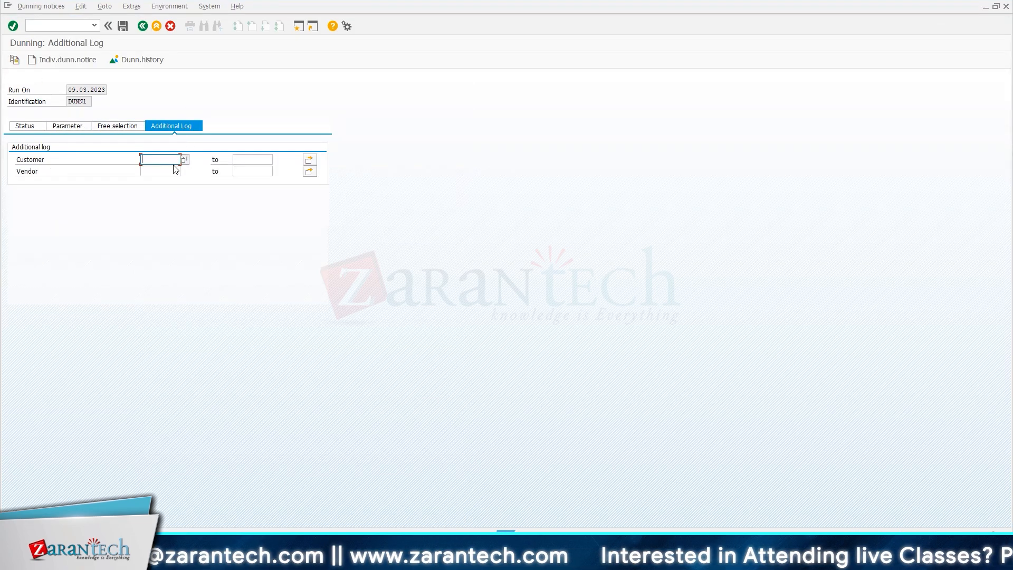
pyautogui.click(186, 161)
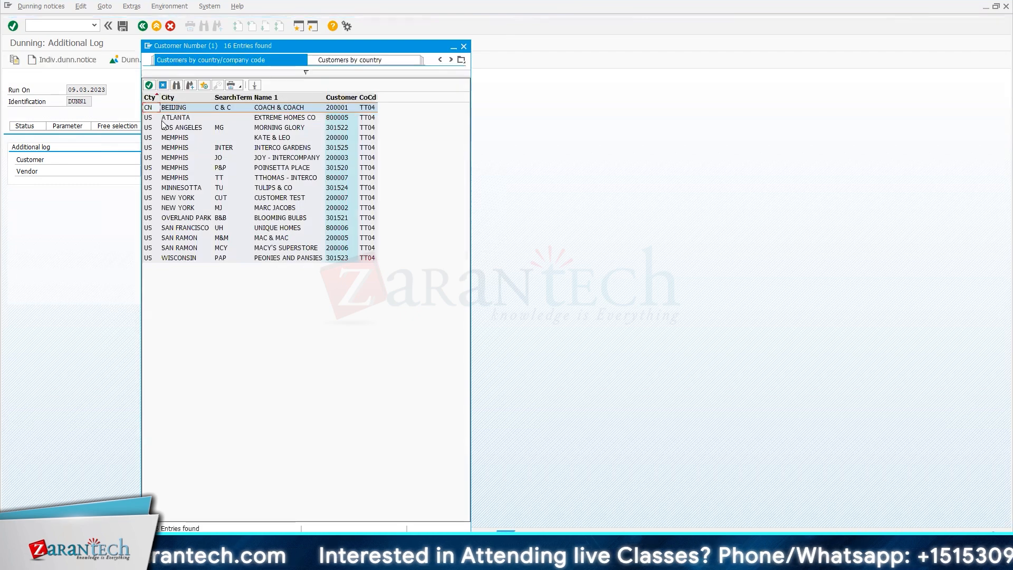
pyautogui.click(162, 116)
pyautogui.click(148, 86)
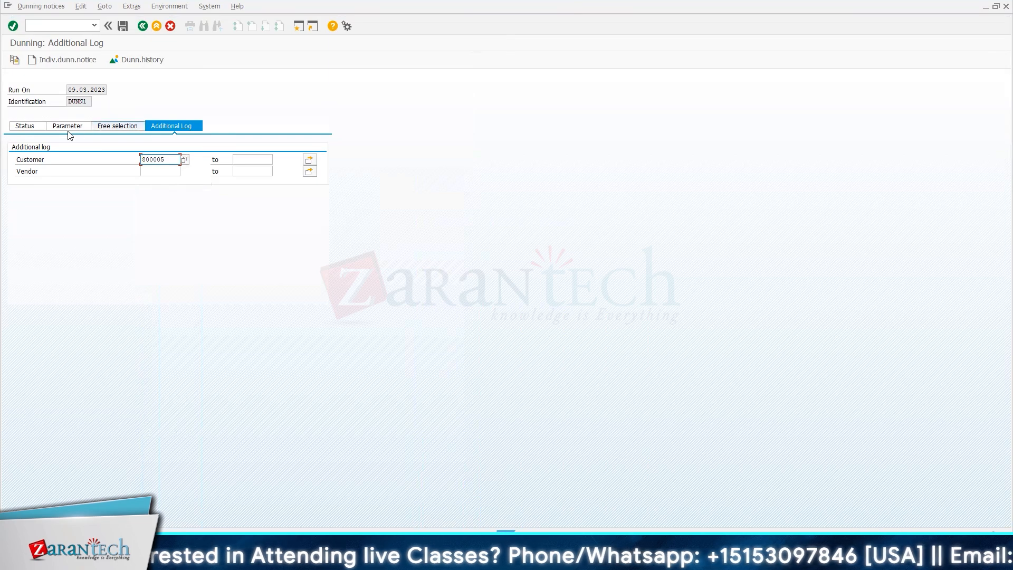
pyautogui.click(35, 127)
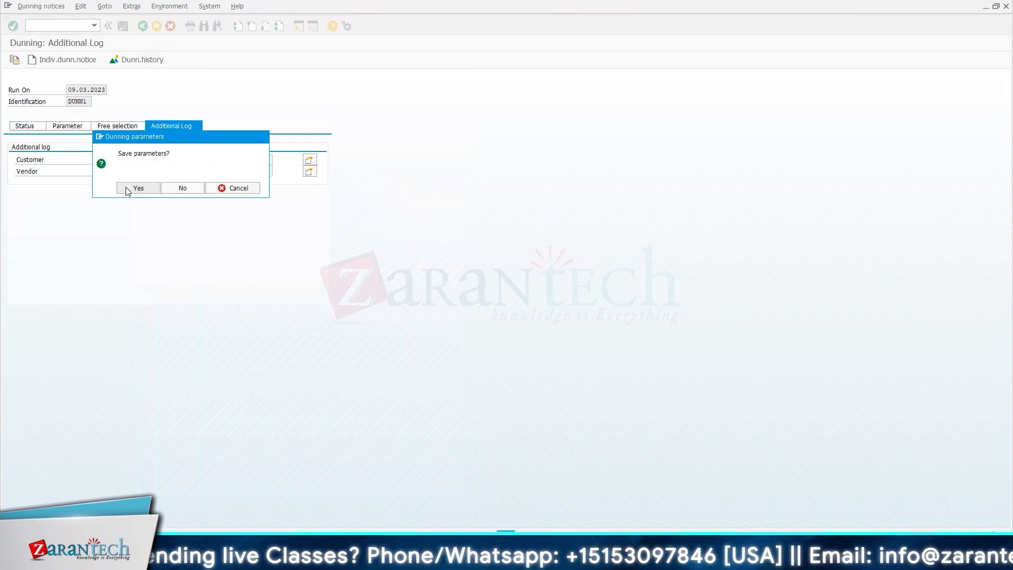
pyautogui.click(127, 189)
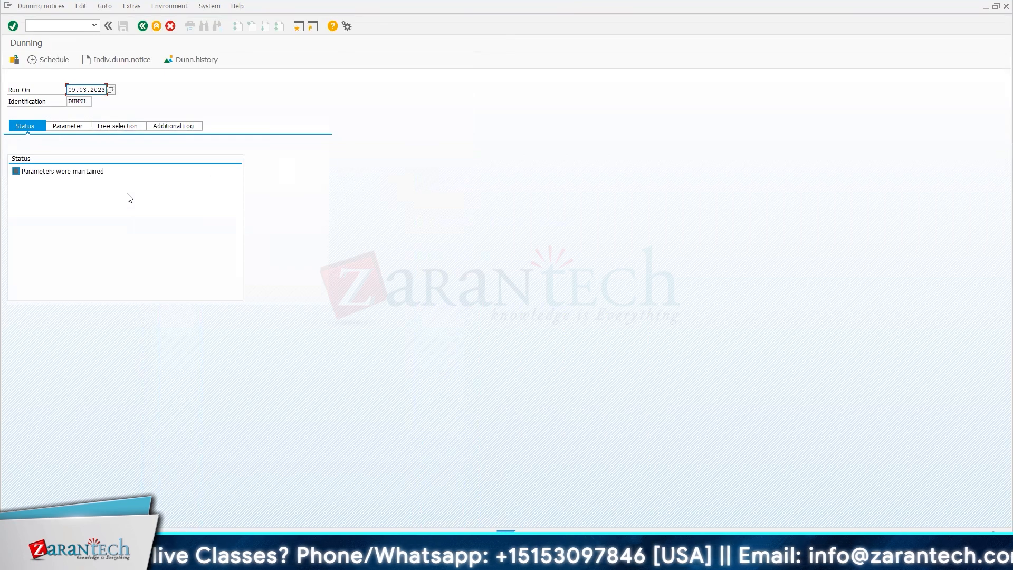
# Schedule the dunning selection to start immediately, without specifying an output device or printing the notices.
pyautogui.click(50, 60)
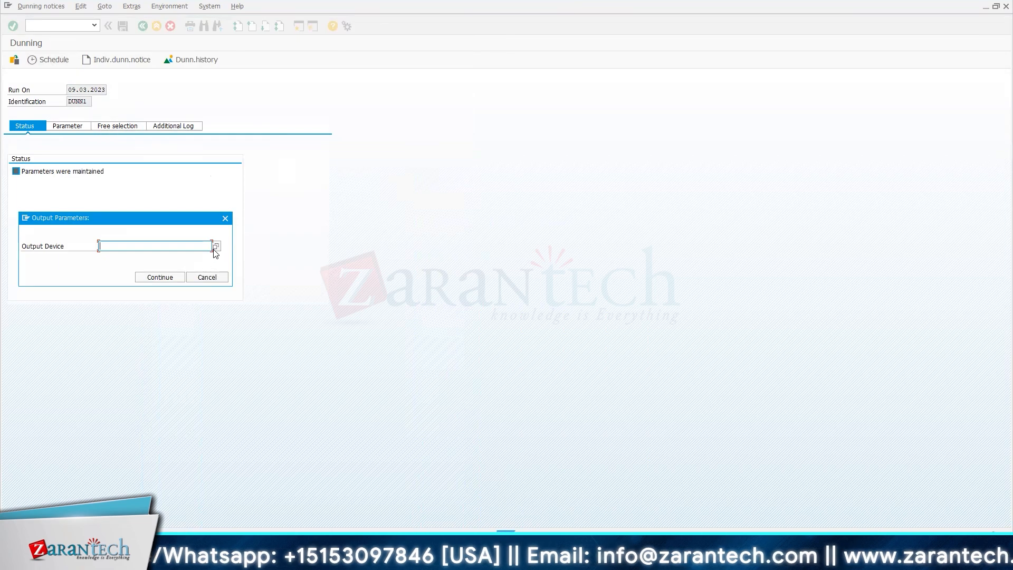
pyautogui.click(205, 278)
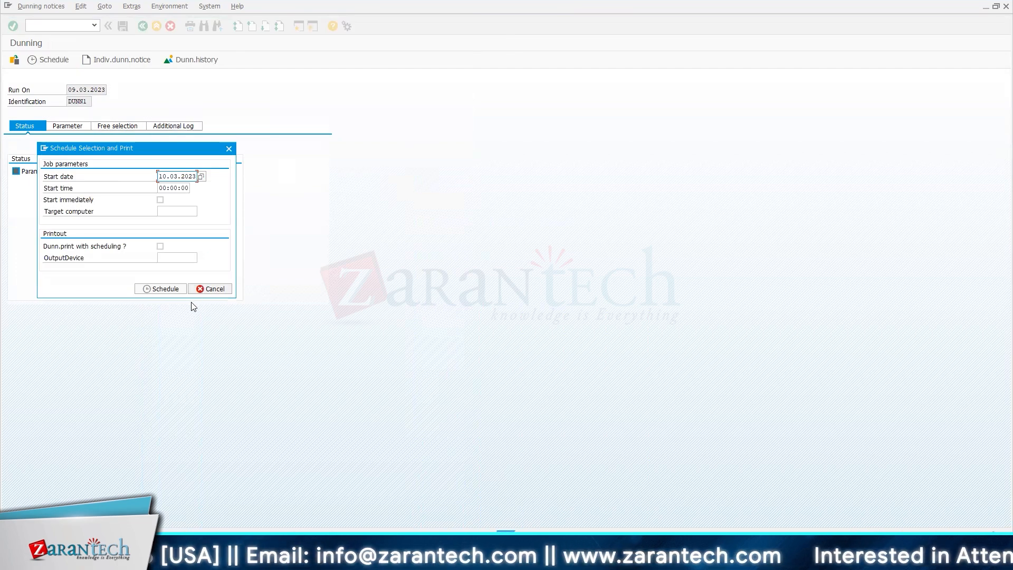
pyautogui.click(159, 200)
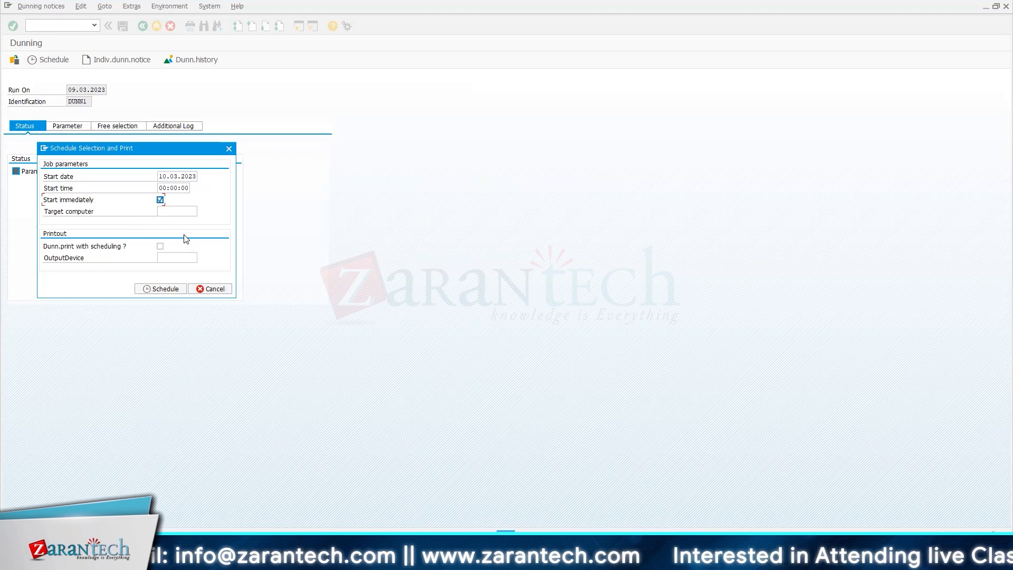
pyautogui.click(176, 290)
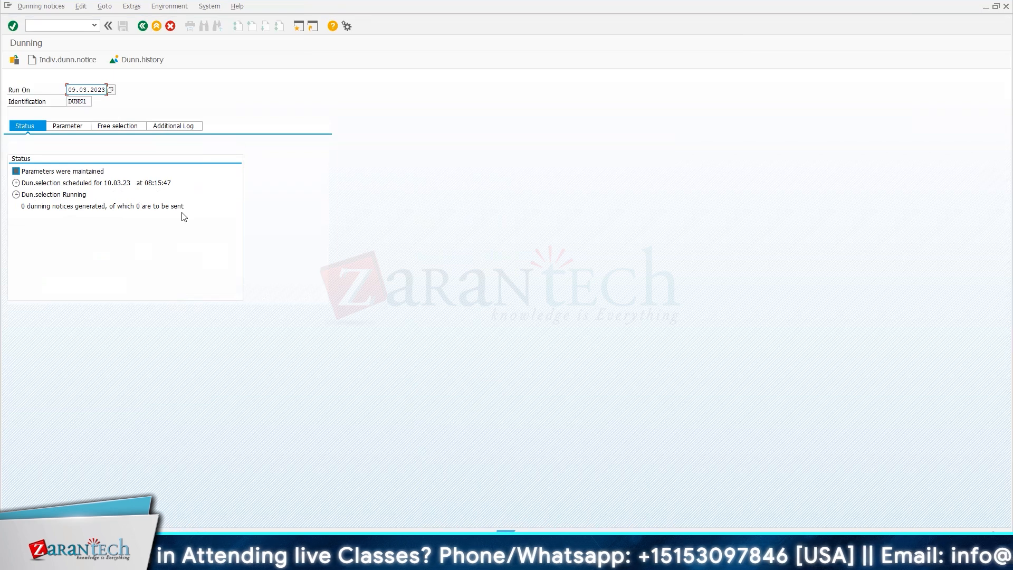
# Refresh the status of the dunning run and examine its job log.
pyautogui.click(13, 27)
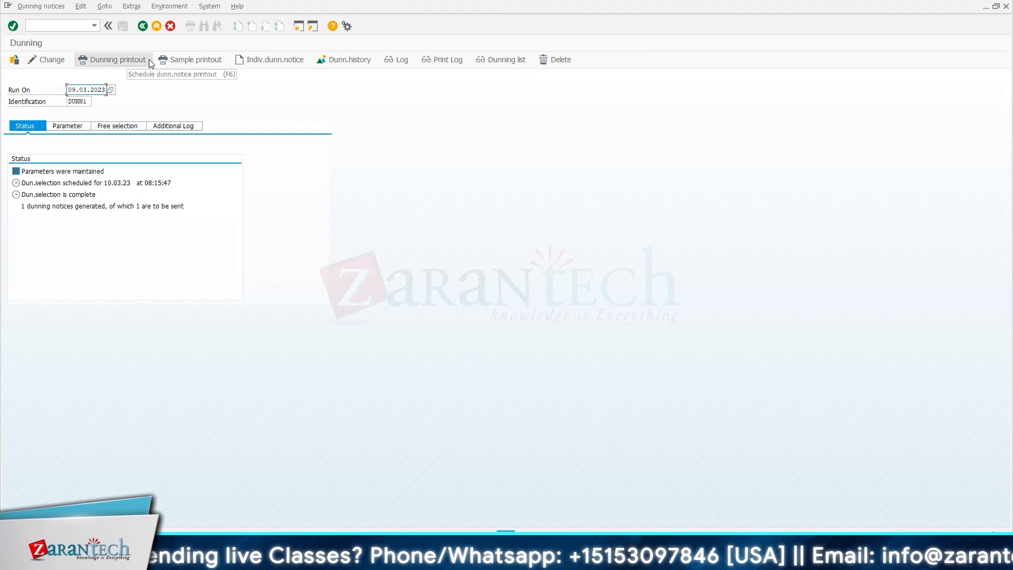
pyautogui.click(396, 61)
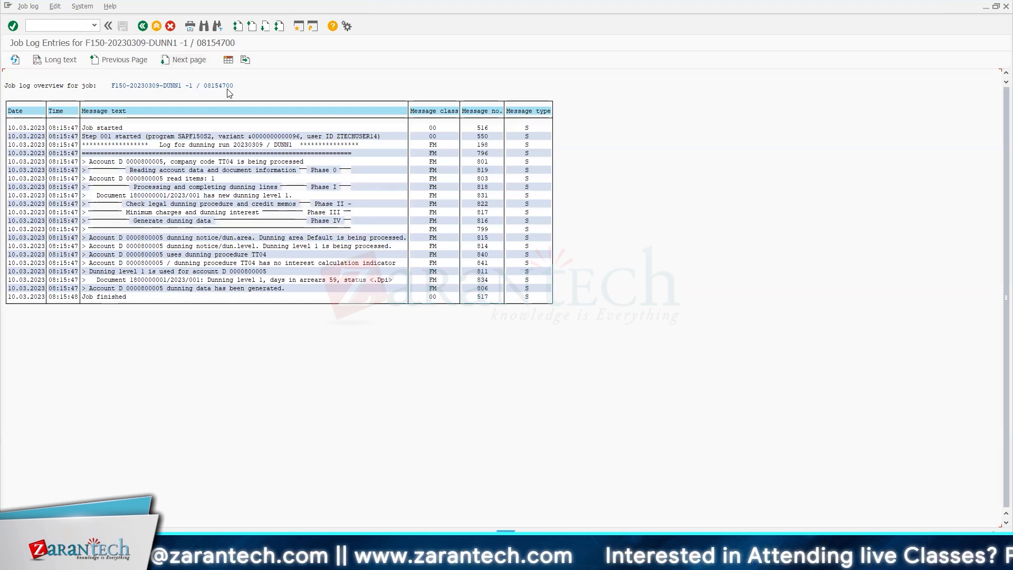
pyautogui.click(145, 26)
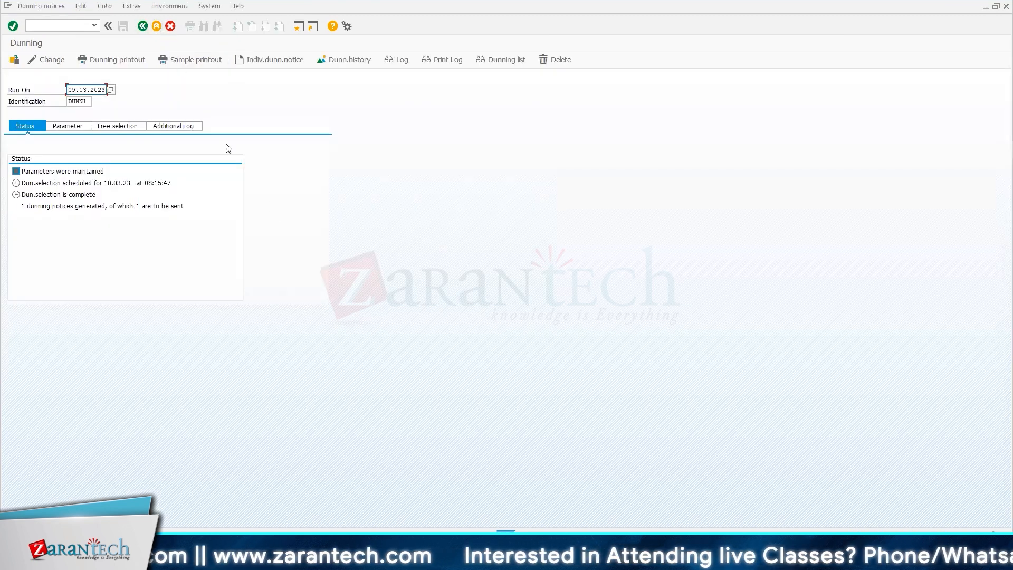
pyautogui.click(256, 61)
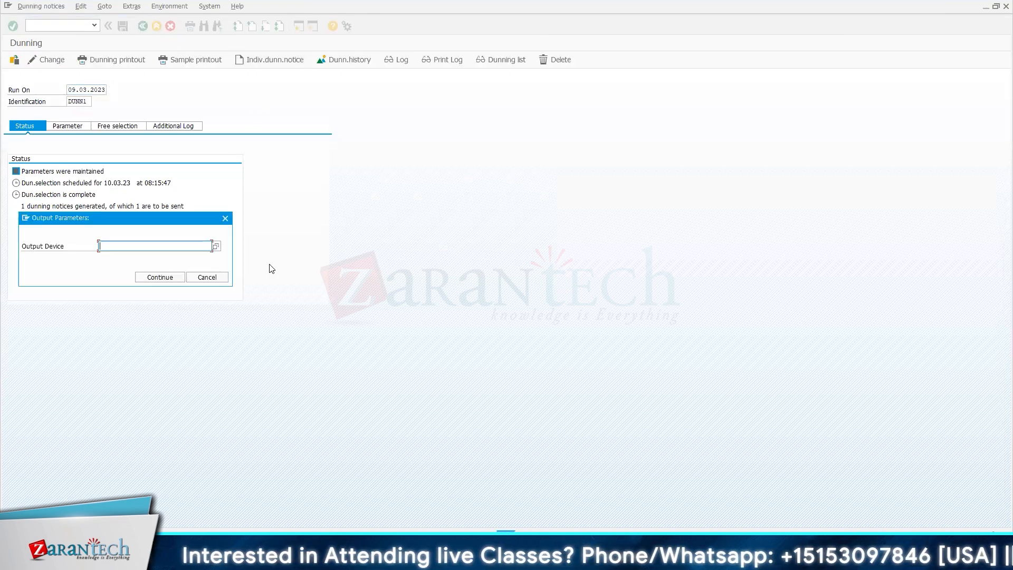
pyautogui.click(216, 247)
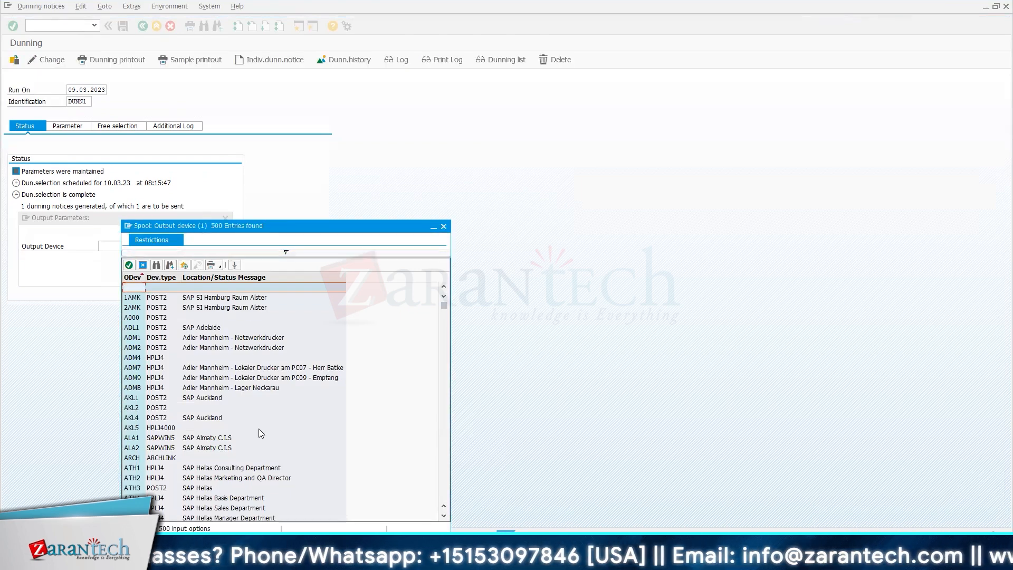
pyautogui.scroll(-15, 259, 428)
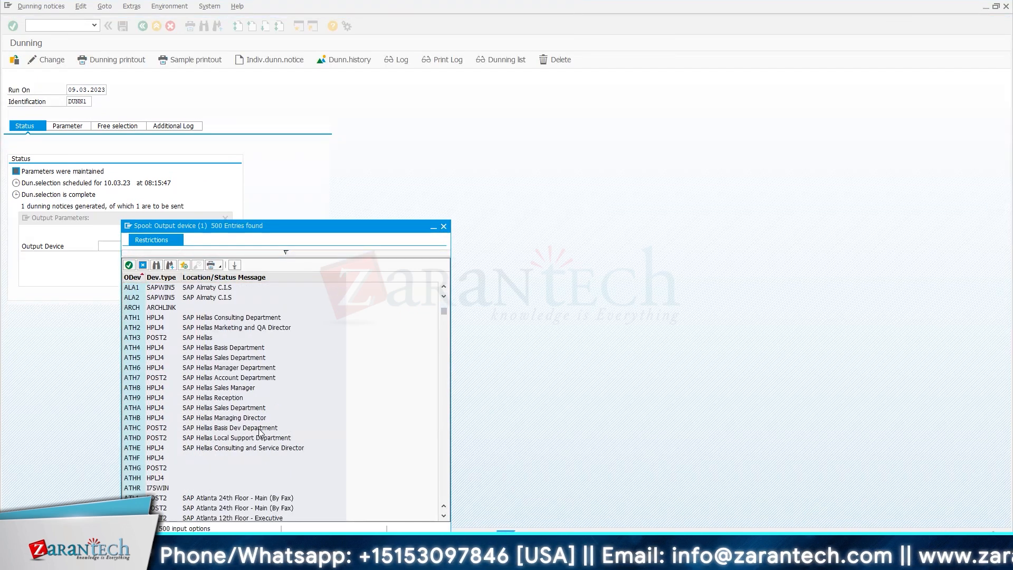
pyautogui.scroll(-15, 259, 429)
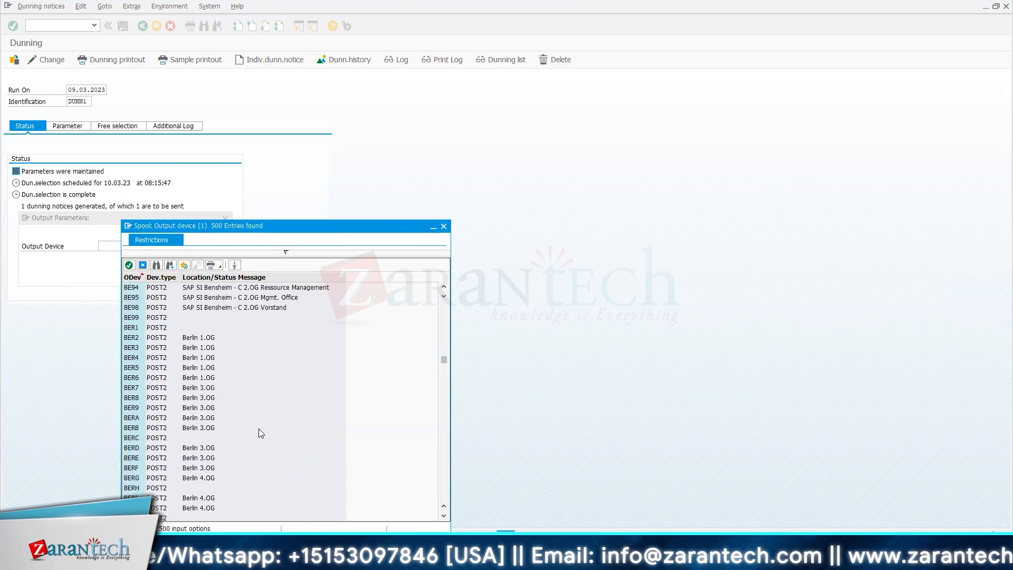
pyautogui.scroll(-15, 259, 429)
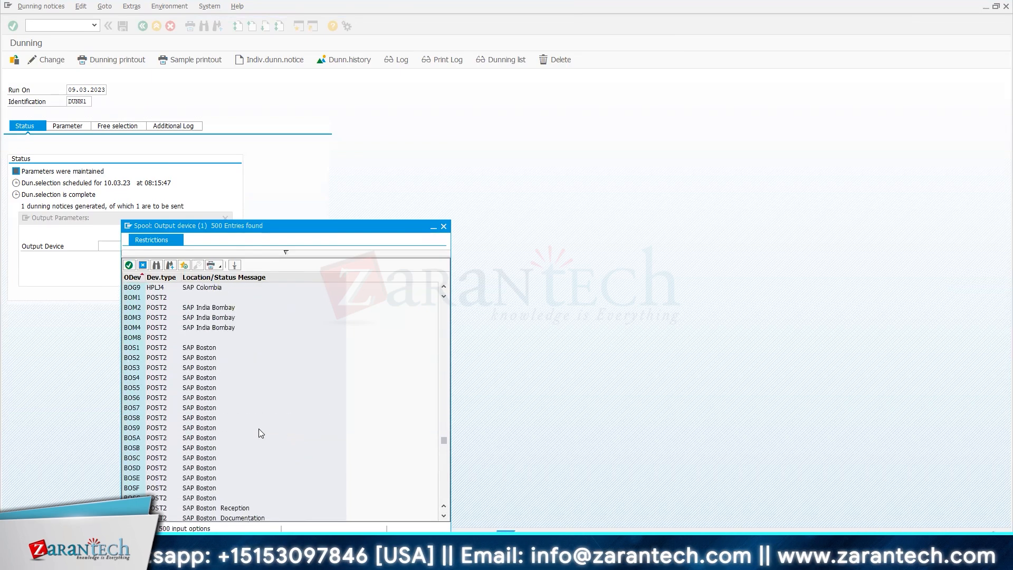
pyautogui.scroll(-8, 259, 431)
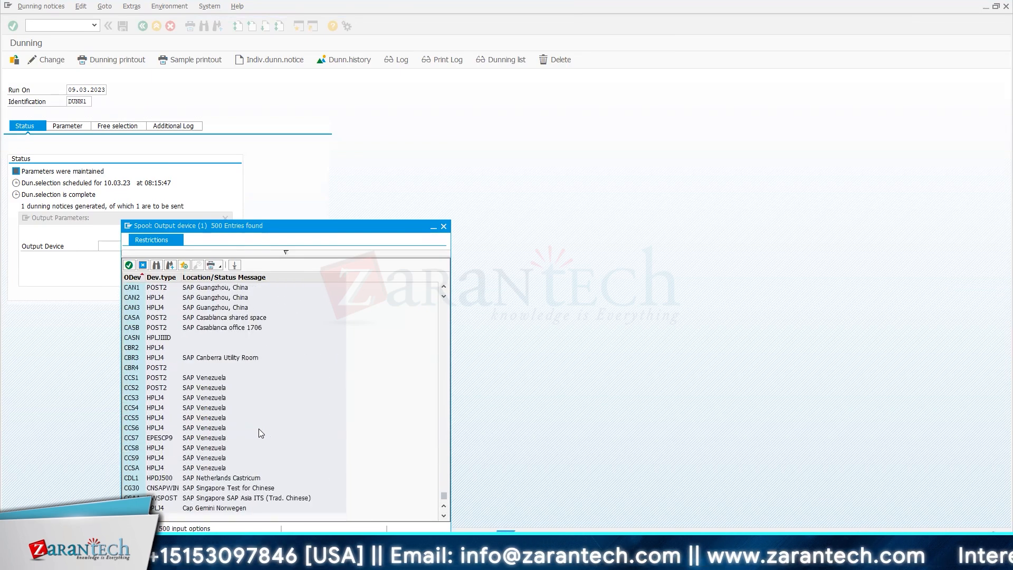
pyautogui.scroll(10, 259, 430)
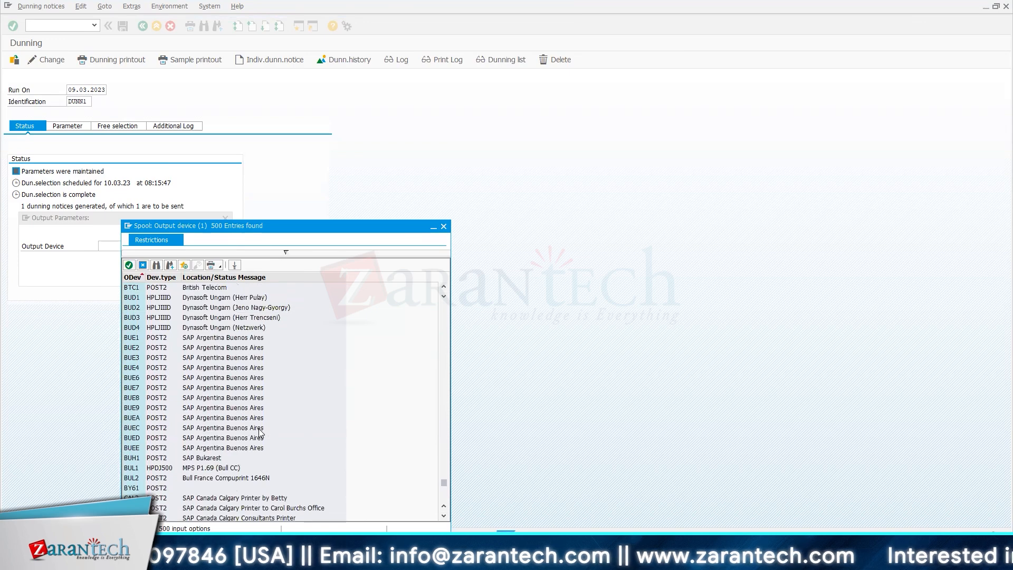
pyautogui.scroll(-10, 258, 431)
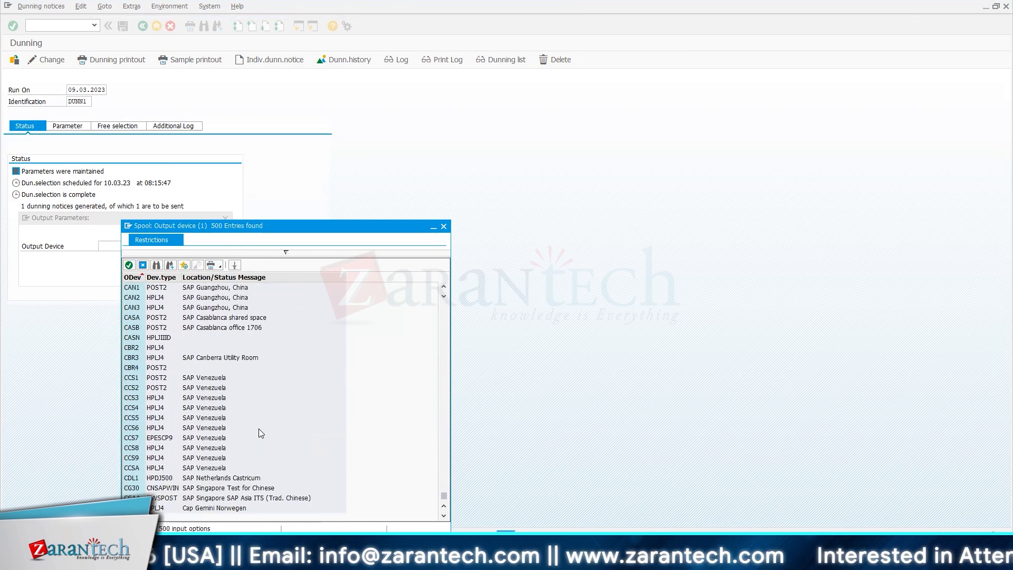
pyautogui.click(442, 227)
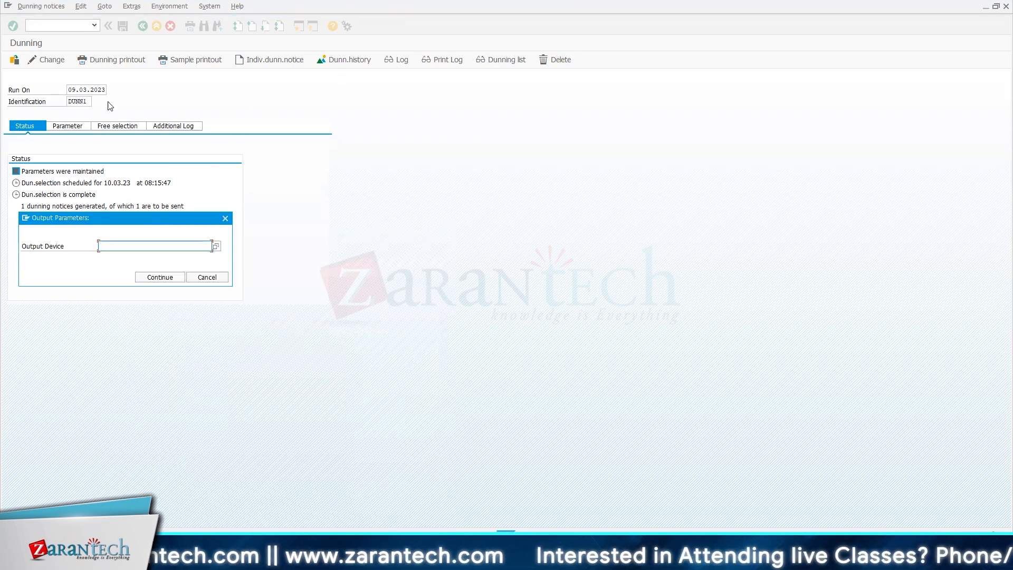
pyautogui.click(207, 278)
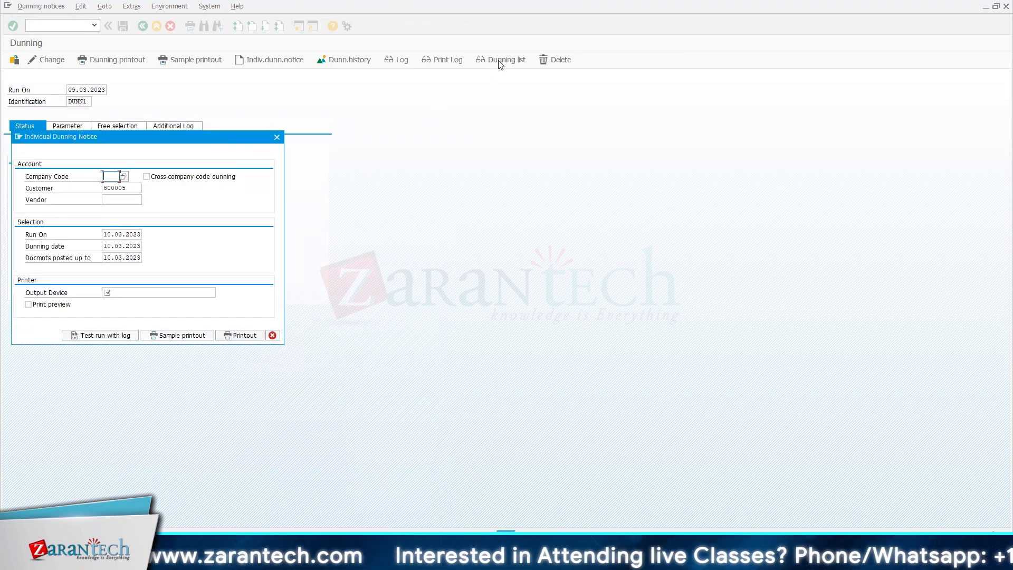
pyautogui.click(272, 336)
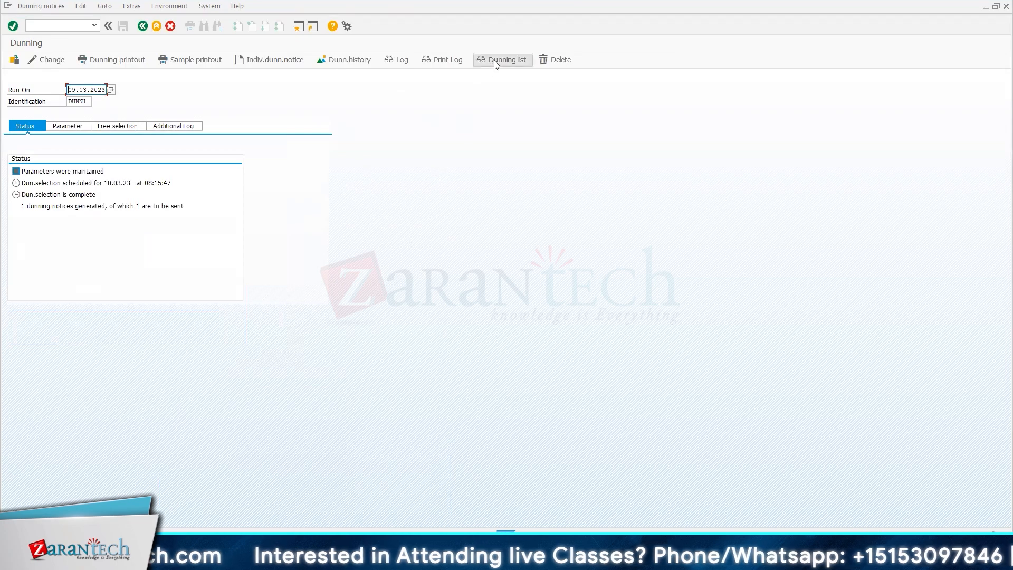
# Display the dunning list of the run with program RFMAHN21 and no variant, and return to the dunning overview.
pyautogui.click(496, 59)
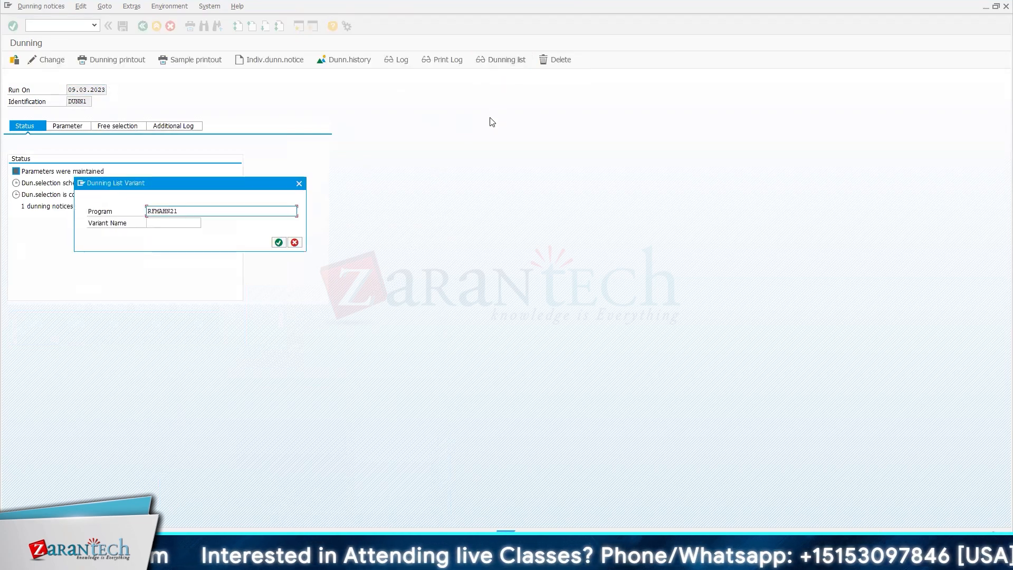
pyautogui.click(279, 244)
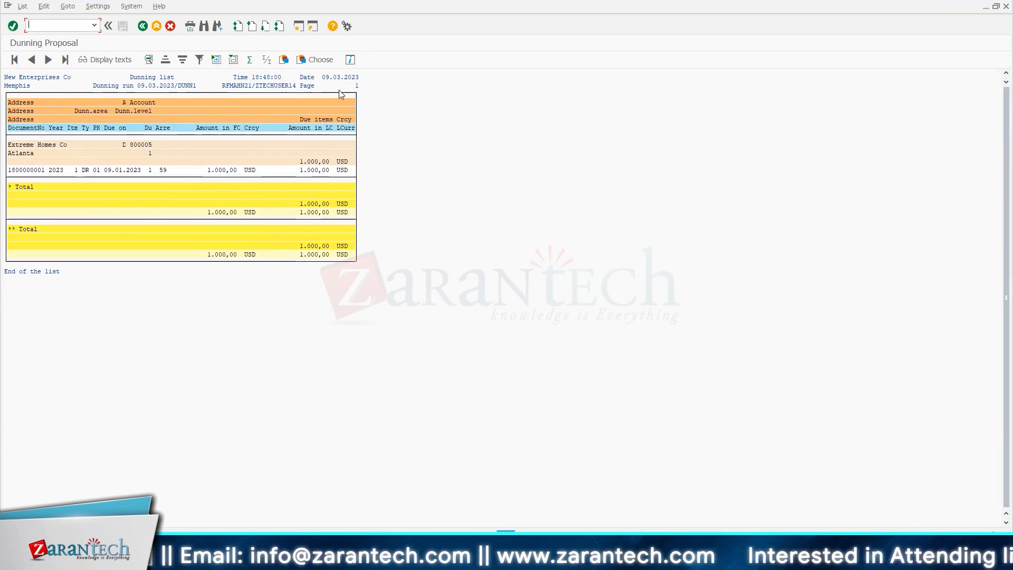
pyautogui.click(155, 26)
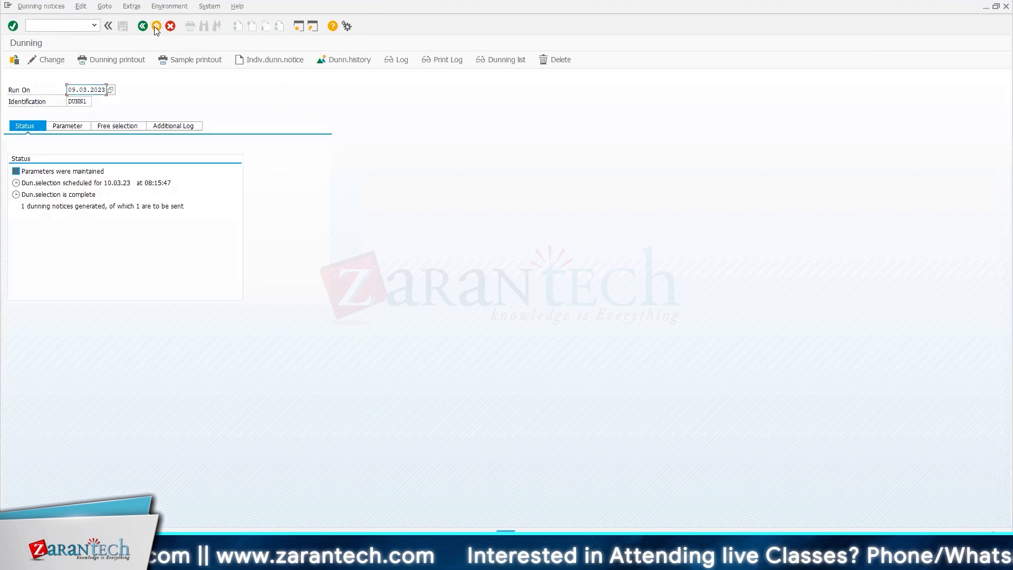